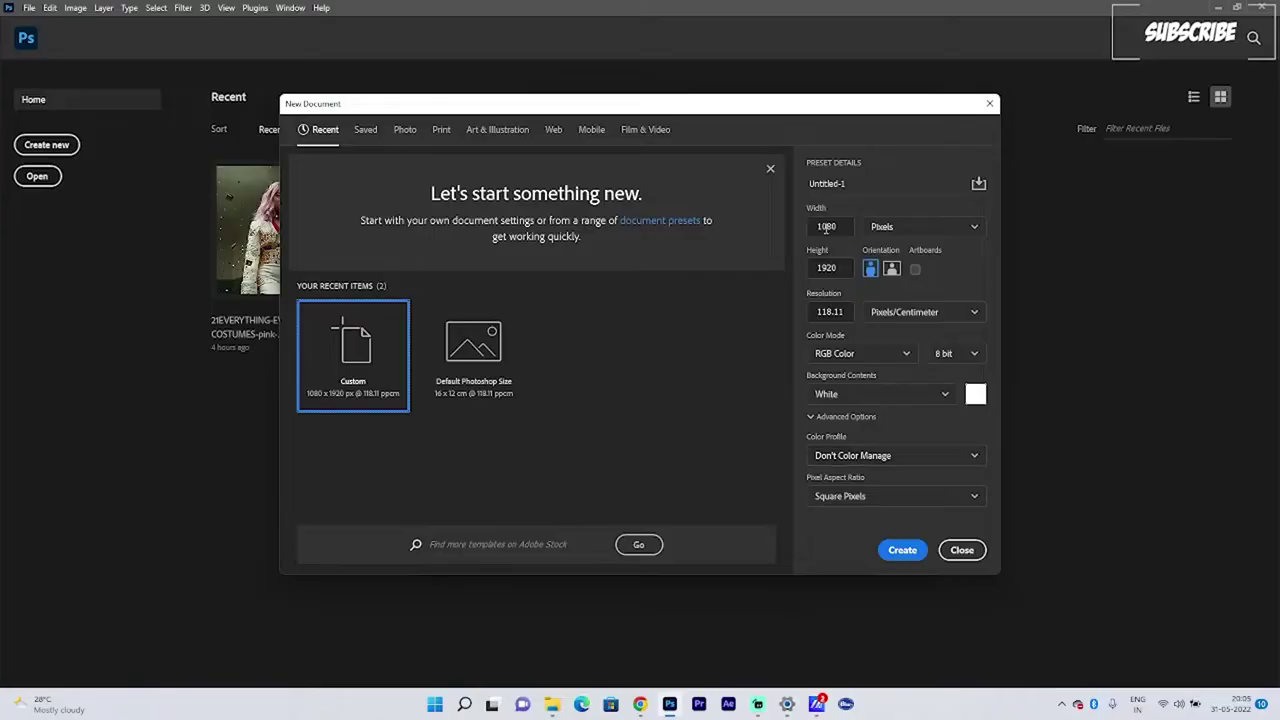
# Step: Create a 1080 x 1920 px document named "everything anywhere all at once" at 118.11 pixels/cm in 8-bit RGB
pyautogui.click(793, 180)
pyautogui.write('eve')
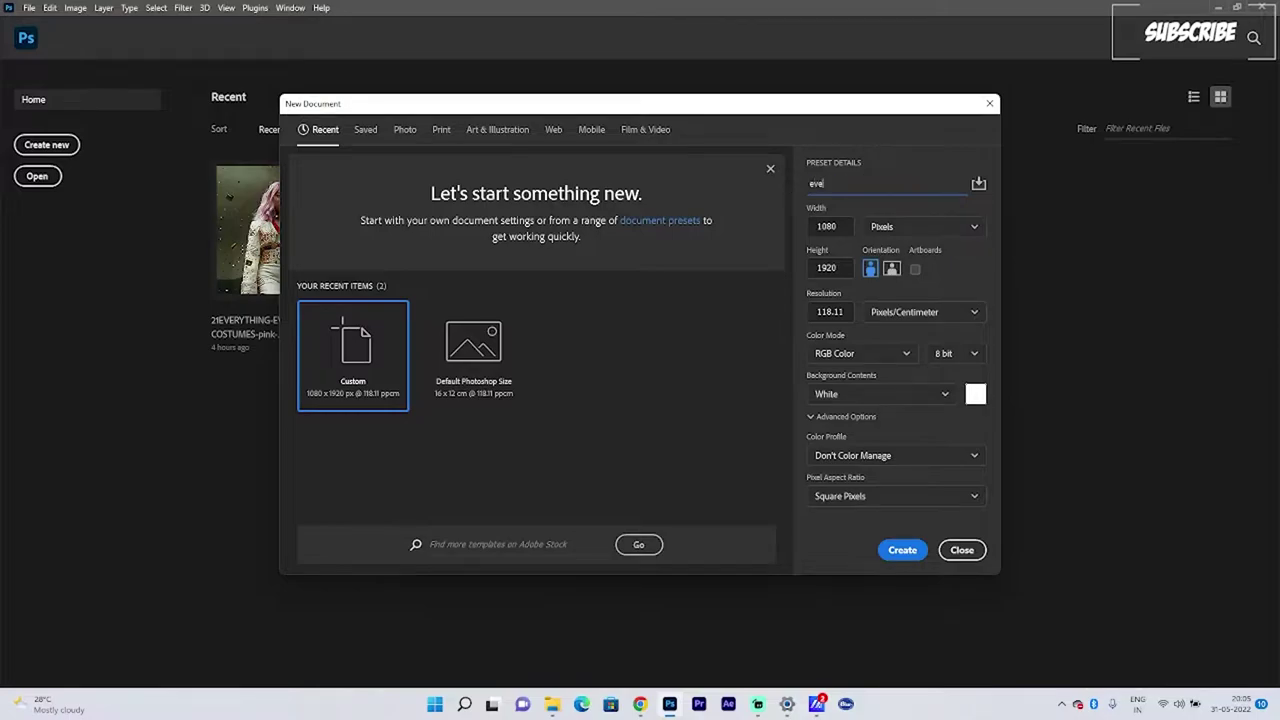
pyautogui.write('rything any')
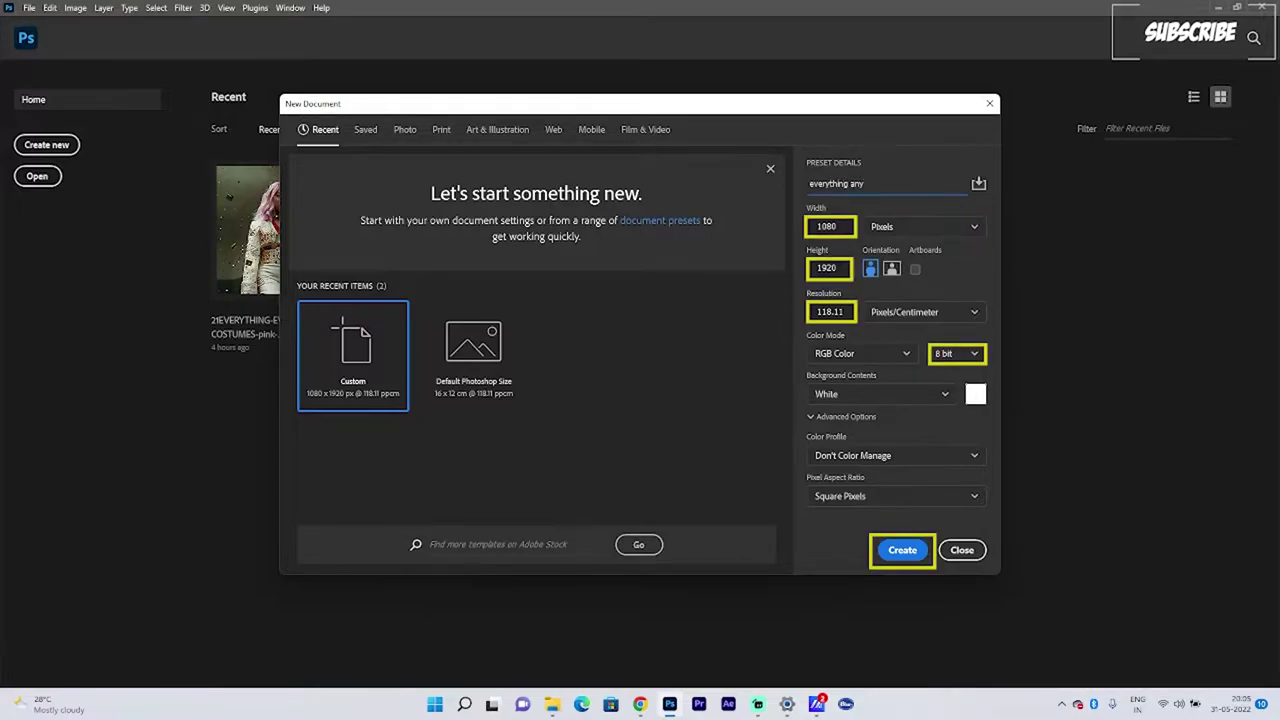
pyautogui.write('where all at once')
pyautogui.press('Return')
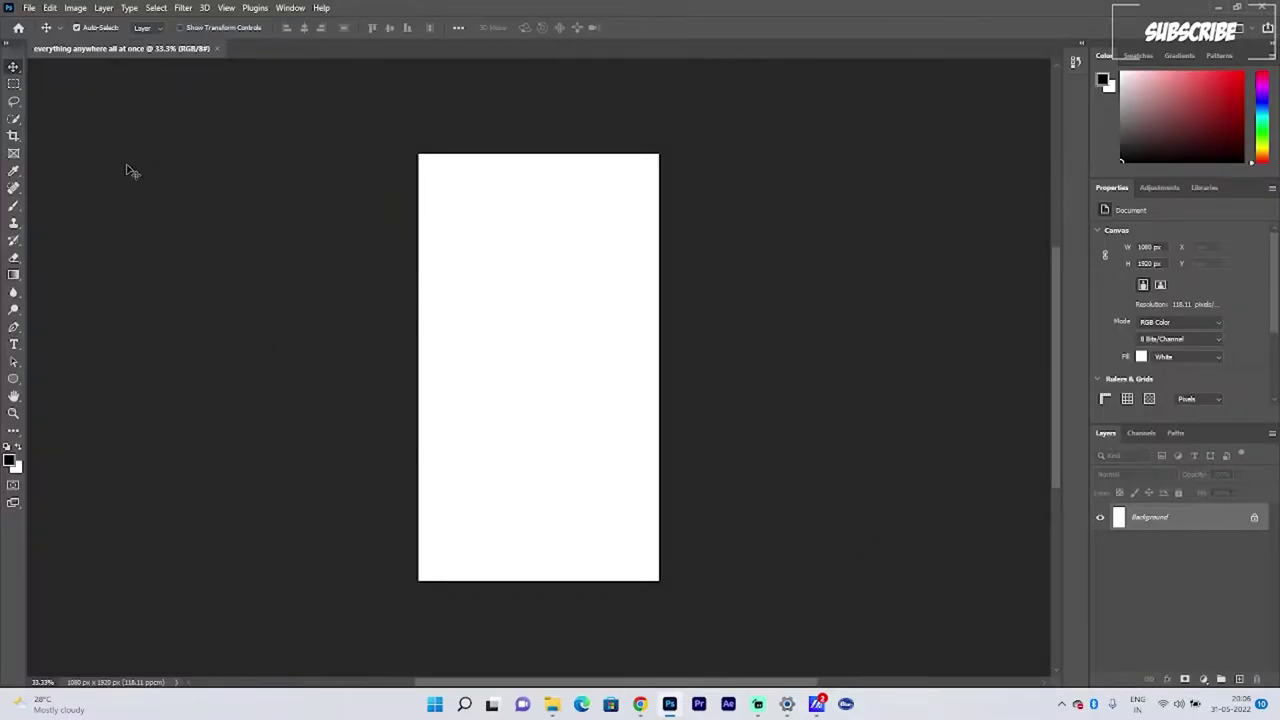
# Step: Show the rulers and place two vertical and two horizontal guides framing the middle of the canvas
pyautogui.hotkey('ctrl', 'r')
pyautogui.moveTo(566, 64); pyautogui.dragTo(566, 289)
pyautogui.moveTo(32, 574); pyautogui.dragTo(479, 574)
pyautogui.moveTo(32, 376); pyautogui.dragTo(622, 376)
pyautogui.moveTo(430, 64); pyautogui.dragTo(417, 492)
pyautogui.moveTo(408, 290); pyautogui.dragTo(408, 314)
pyautogui.moveTo(376, 492); pyautogui.dragTo(374, 464)
# Step: Draw a black circle about 645 px wide and place it between the guides in the canvas centre
pyautogui.click(13, 379)
pyautogui.moveTo(514, 367); pyautogui.dragTo(661, 513)
pyautogui.press('v')
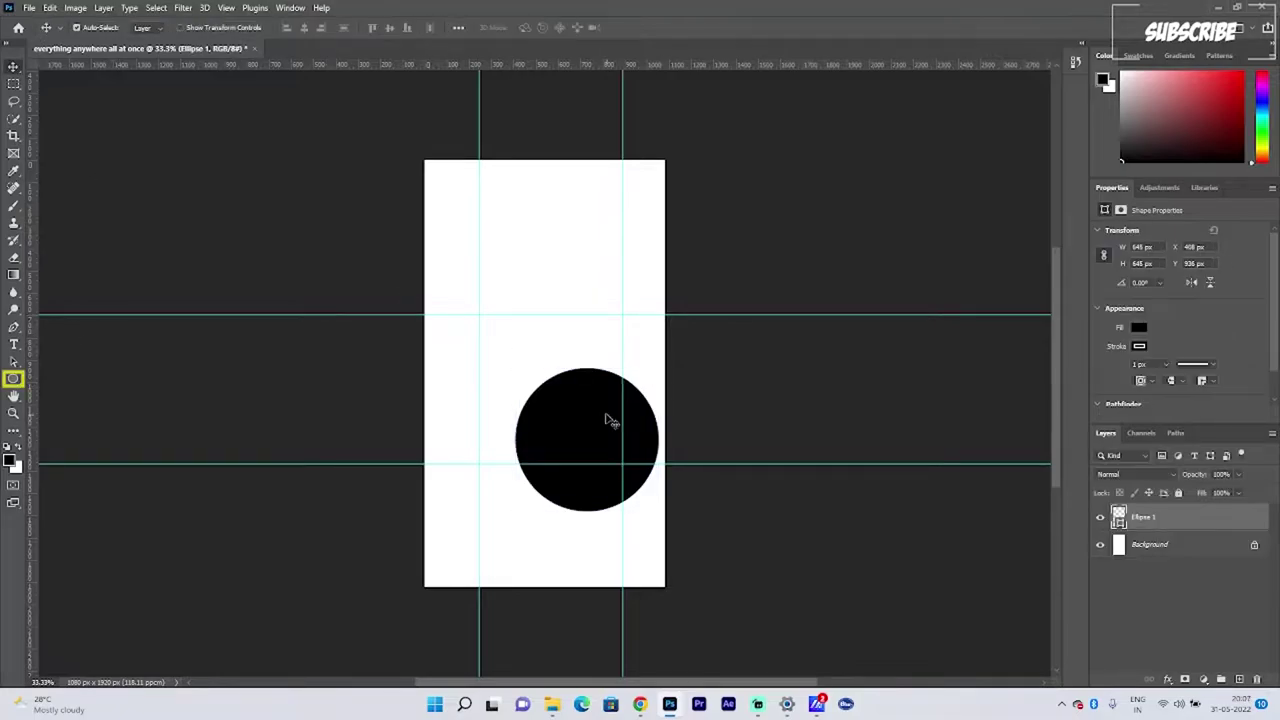
pyautogui.moveTo(585, 442); pyautogui.dragTo(548, 394)
pyautogui.click(253, 116)
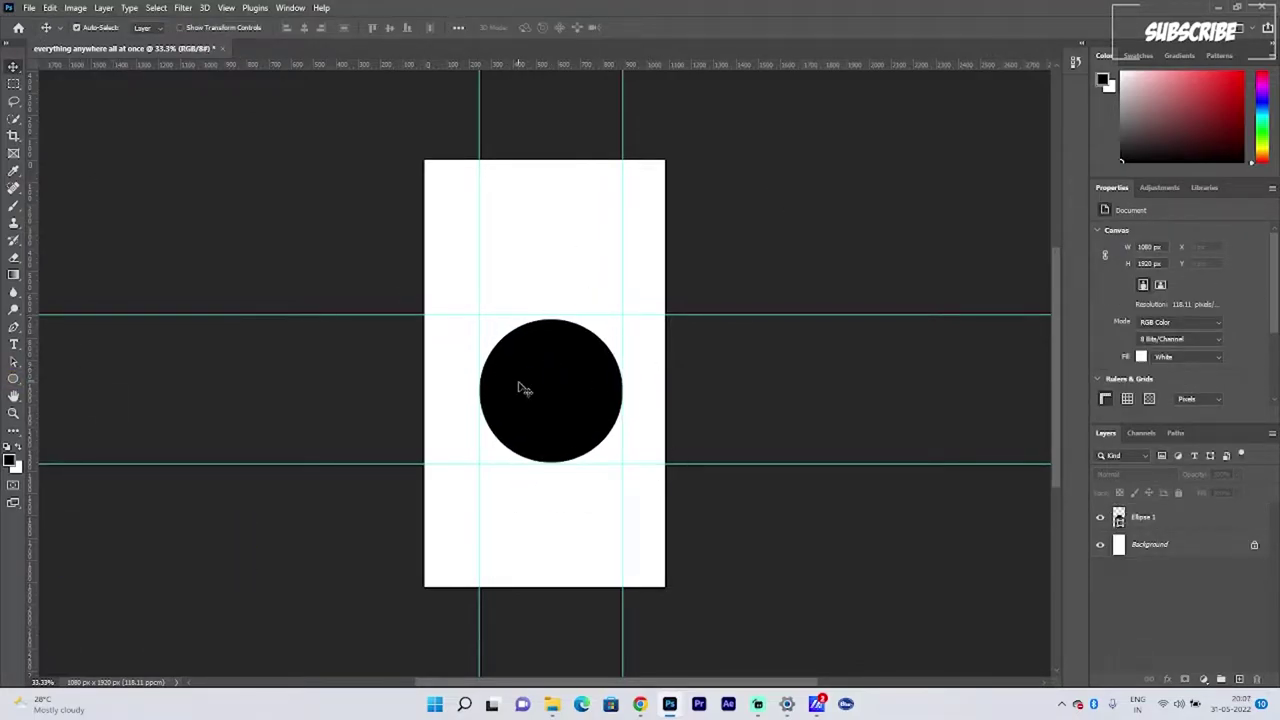
# Step: Duplicate the black circle and scale the copy around it to about 1097 px, filling the canvas width
pyautogui.moveTo(576, 437); pyautogui.dragTo(724, 405)
pyautogui.hotkey('ctrl', 't')
pyautogui.moveTo(655, 347); pyautogui.dragTo(597, 448)
# Step: Turn the large circle into a ring with no fill and a black stroke of about 37.43 px
pyautogui.click(13, 362)
pyautogui.click(202, 27)
pyautogui.click(114, 53)
pyautogui.click(298, 27)
pyautogui.moveTo(301, 45); pyautogui.dragTo(309, 45)
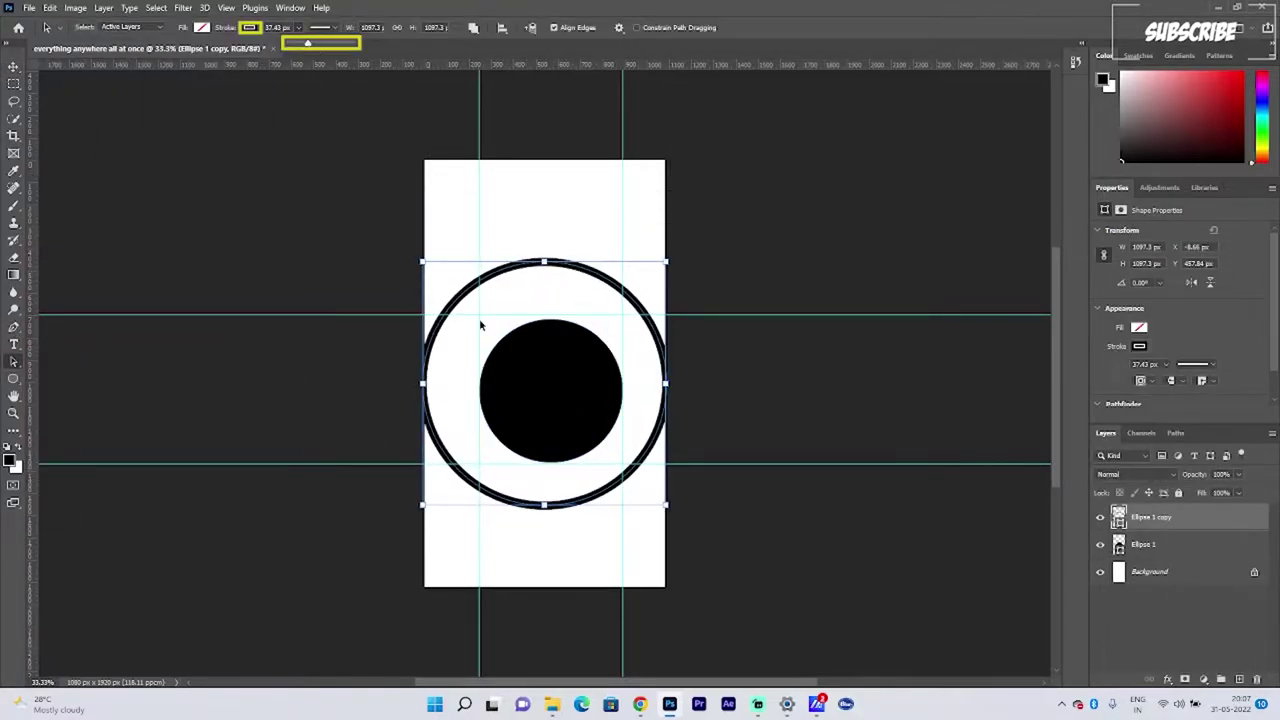
# Step: Centre the small black circle inside the ring and hide the guides
pyautogui.moveTo(549, 385); pyautogui.dragTo(542, 387)
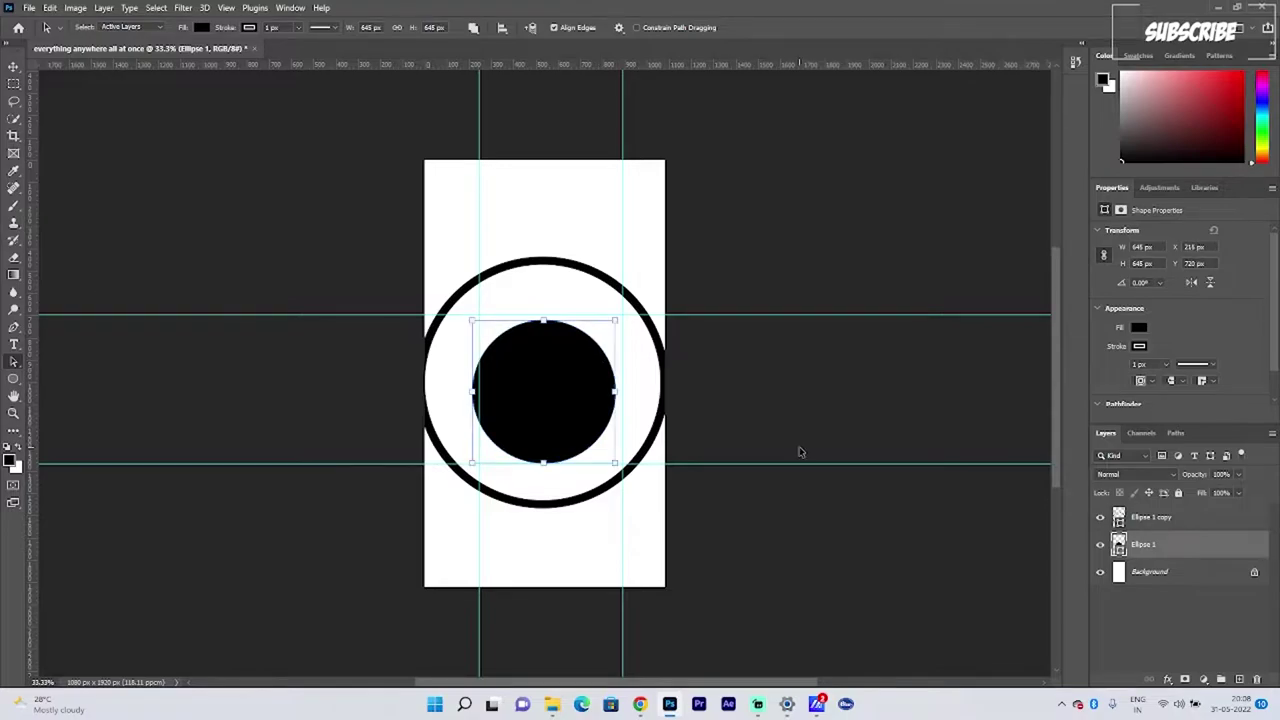
pyautogui.press('v')
pyautogui.click(354, 177)
pyautogui.hotkey('ctrl', ';')
# Step: Place the image everything-everywhere-all-at-once-review-3 as an embedded object in the document
pyautogui.click(29, 7)
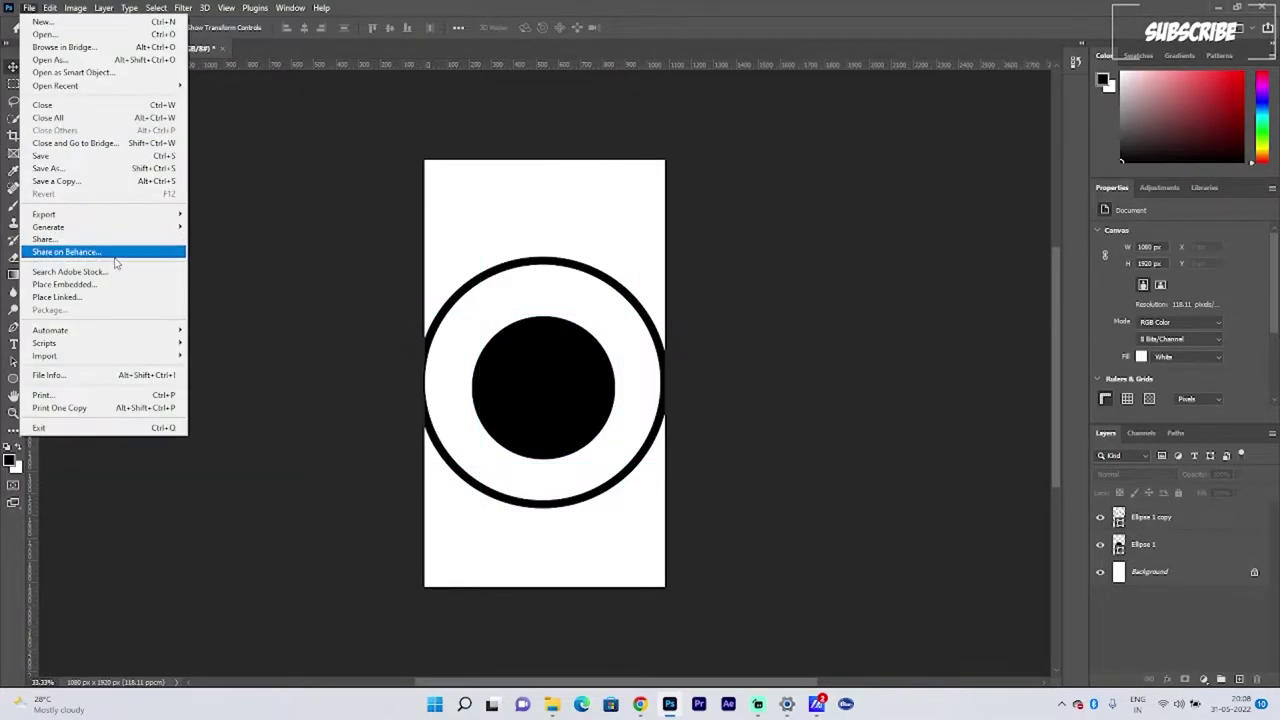
pyautogui.click(60, 248)
pyautogui.scroll(-3, 333, 170)
pyautogui.doubleClick(400, 245)
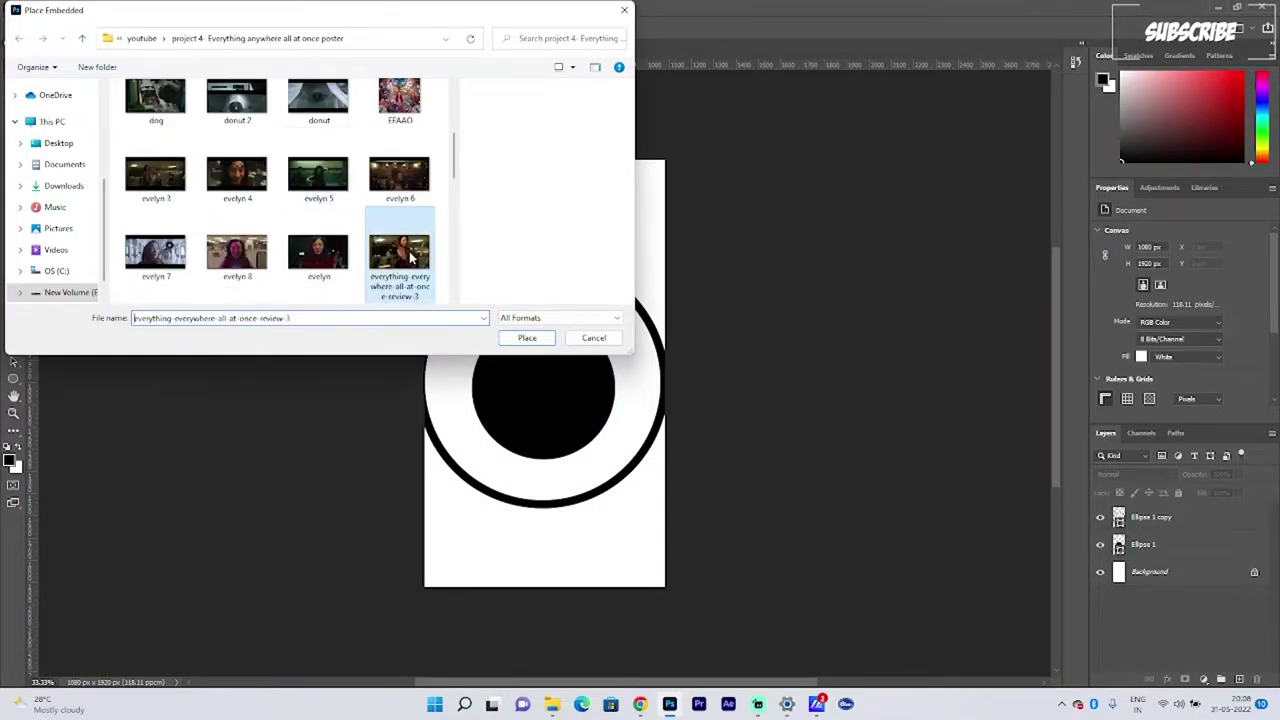
# Step: Scale the placed photo to about 1966 x 1106 px and position the woman in the canvas's lower half
pyautogui.moveTo(666, 441); pyautogui.dragTo(778, 511)
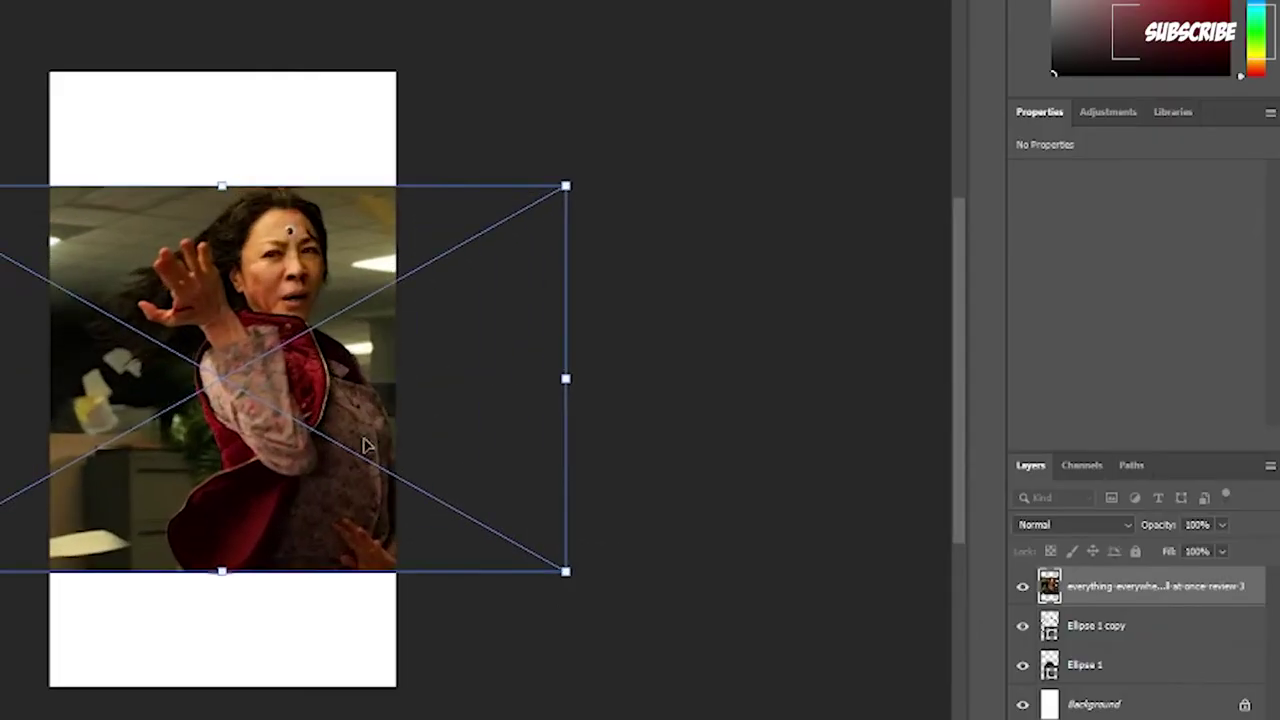
pyautogui.moveTo(644, 419); pyautogui.dragTo(616, 518)
pyautogui.moveTo(278, 340); pyautogui.dragTo(297, 351)
pyautogui.moveTo(152, 466); pyautogui.dragTo(122, 475)
pyautogui.press('Return')
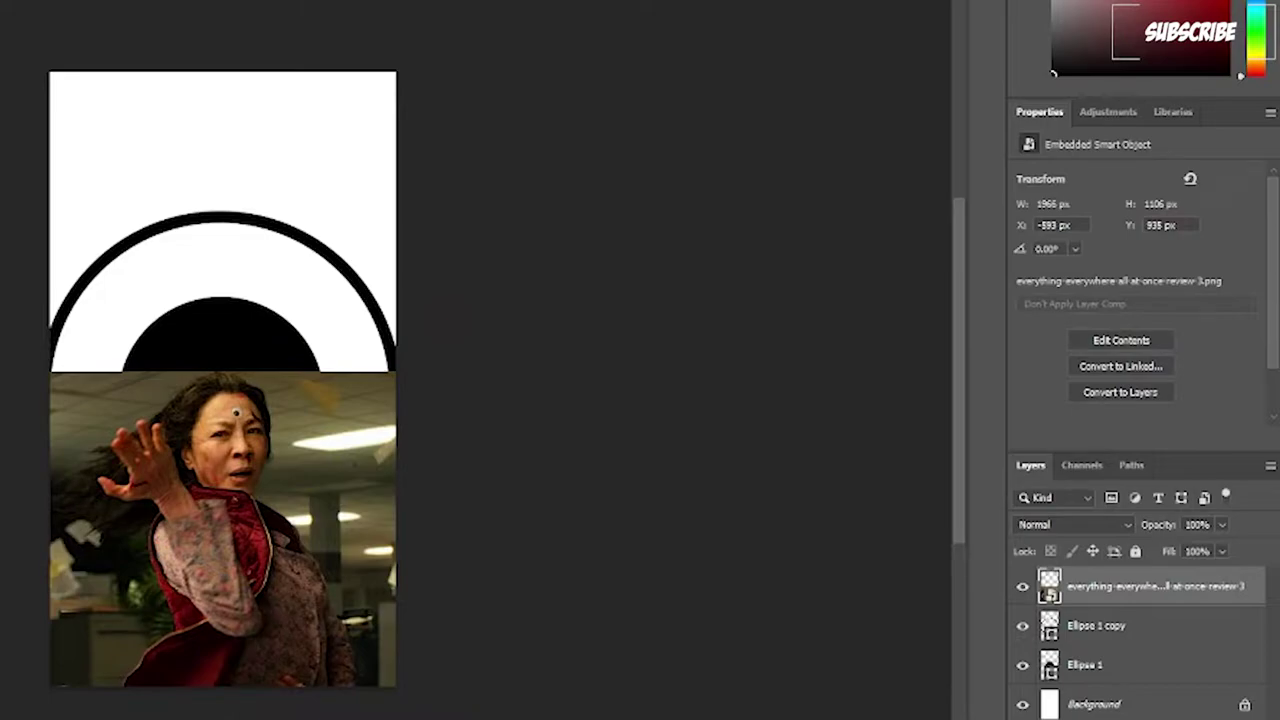
# Step: Compare the photo's red, green and blue channels and duplicate the Red channel
pyautogui.click(1082, 466)
pyautogui.click(1062, 538)
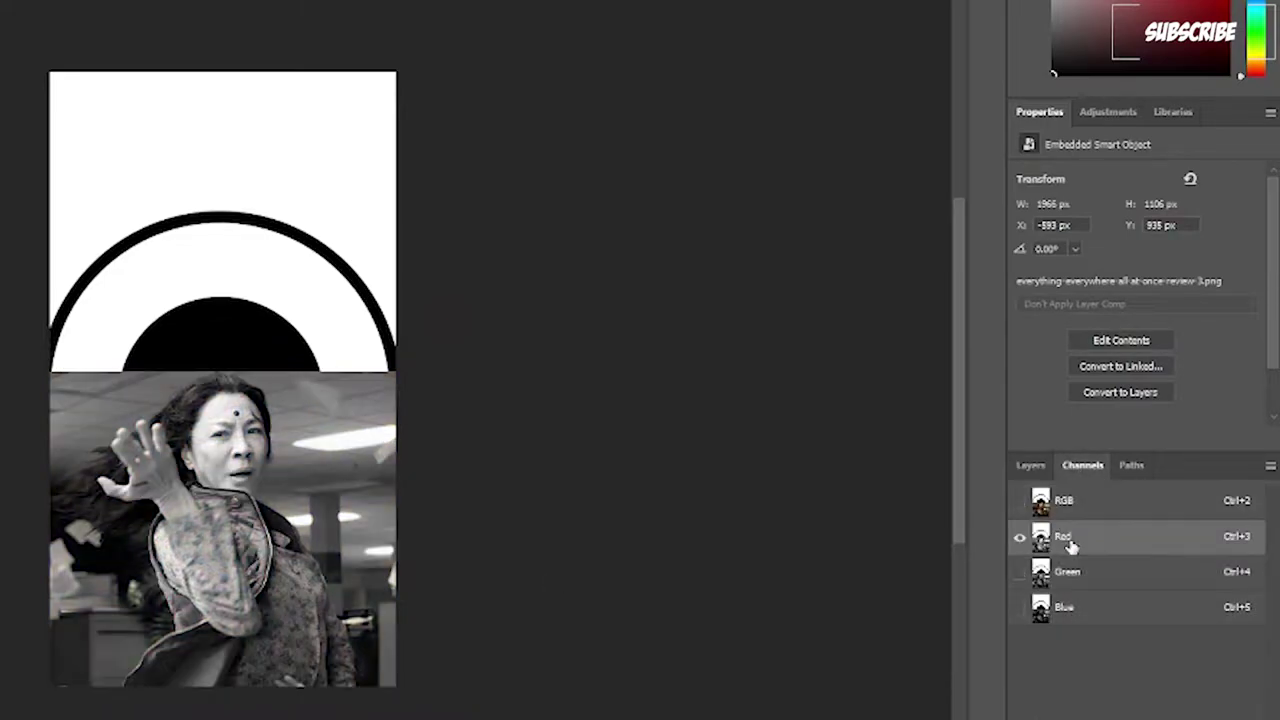
pyautogui.click(1070, 571)
pyautogui.click(1068, 606)
pyautogui.click(1066, 538)
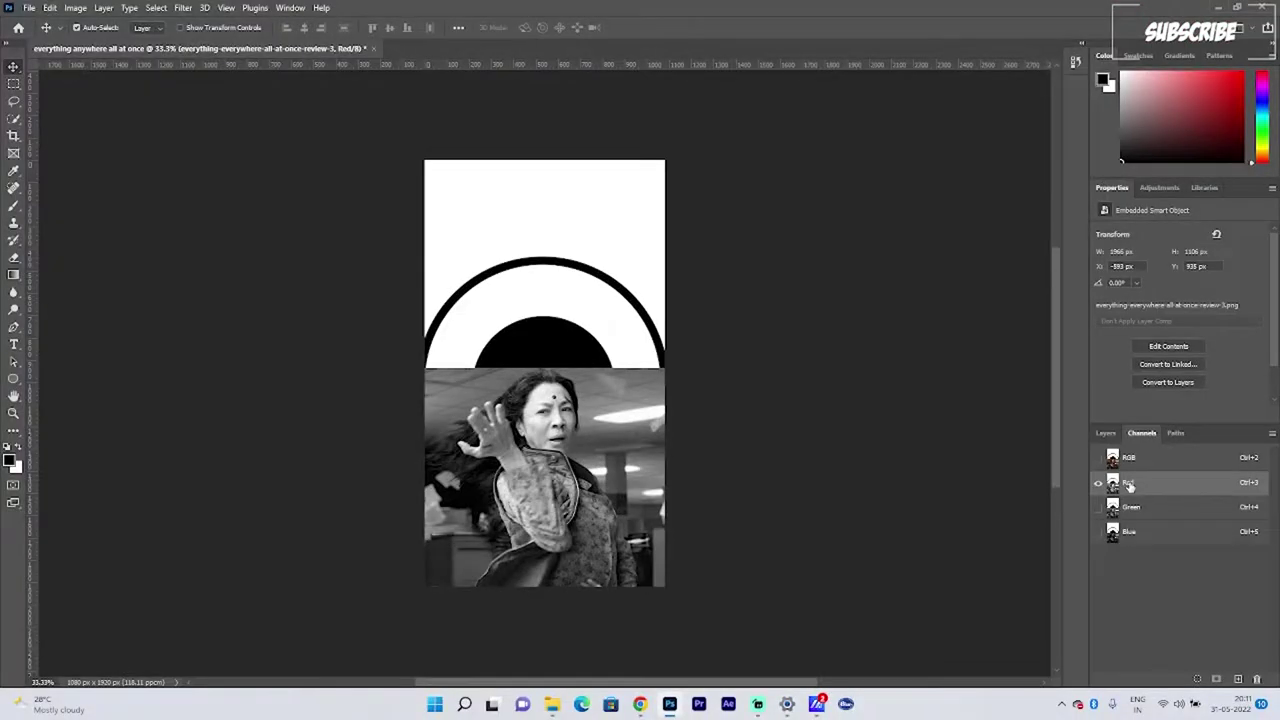
pyautogui.moveTo(1128, 487); pyautogui.dragTo(1238, 679)
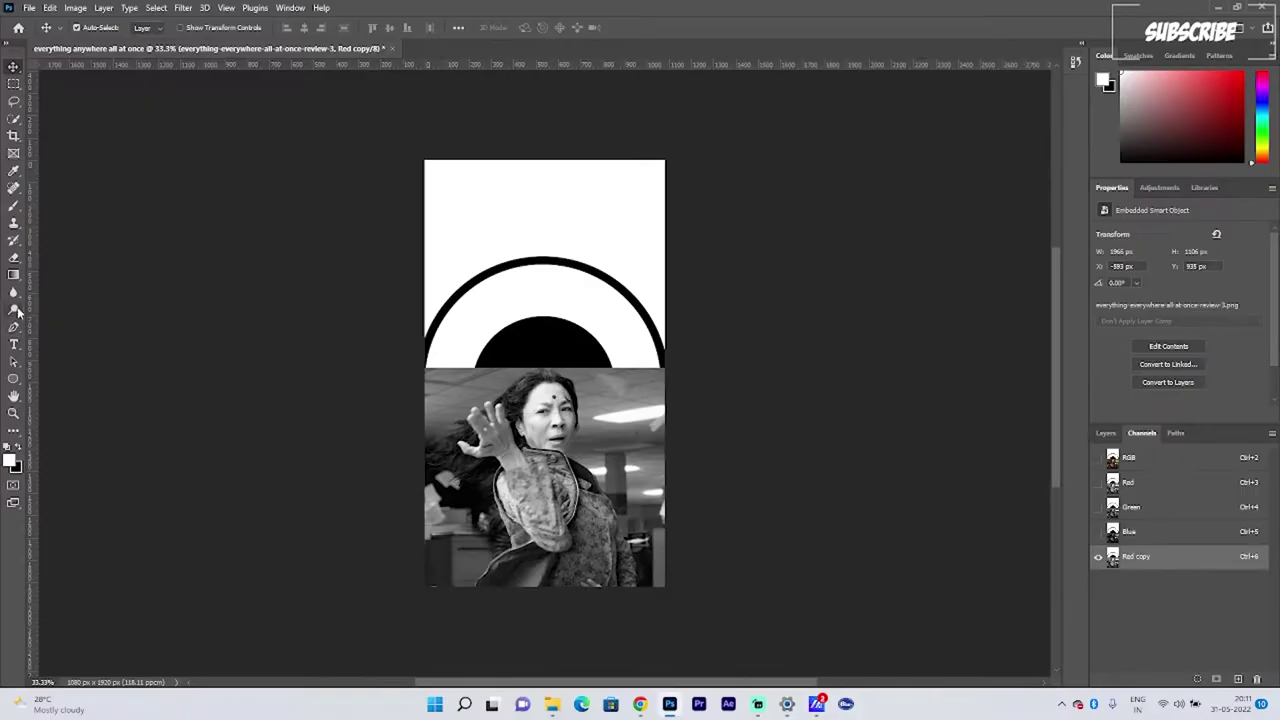
# Step: Set up the Burn tool with range Shadows, 15% exposure and a 90 px brush
pyautogui.rightClick(18, 313)
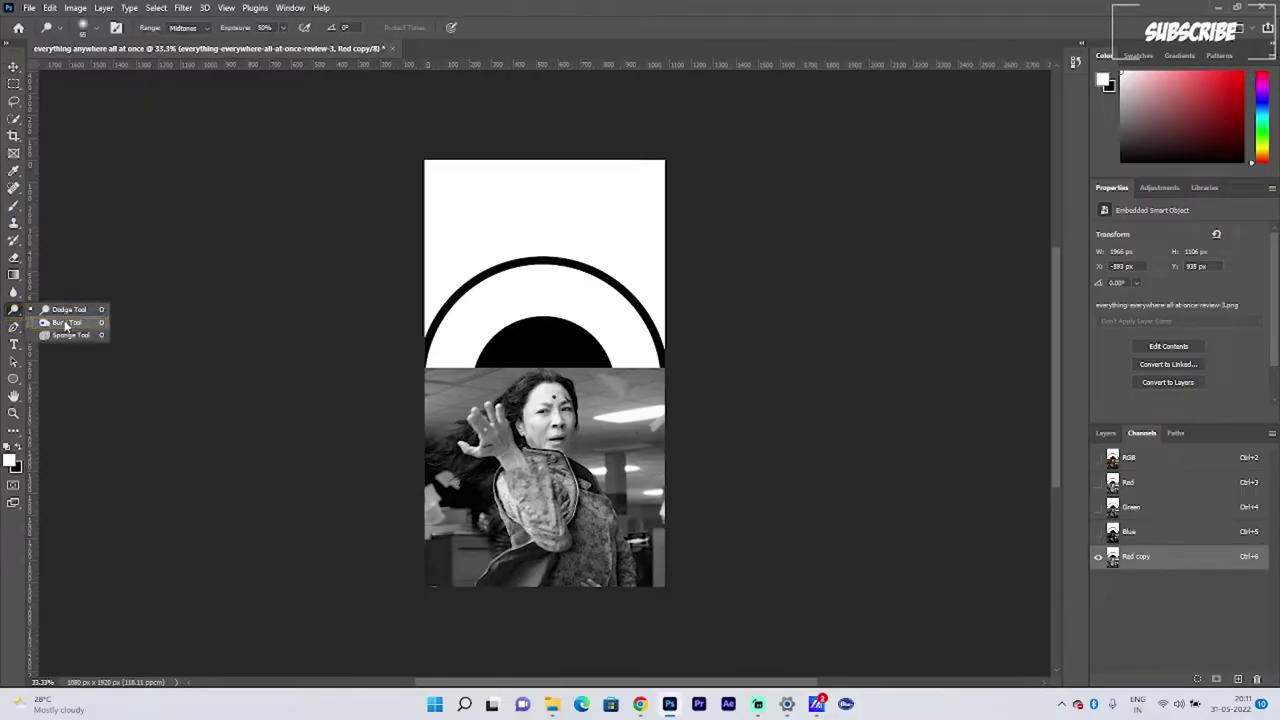
pyautogui.click(70, 318)
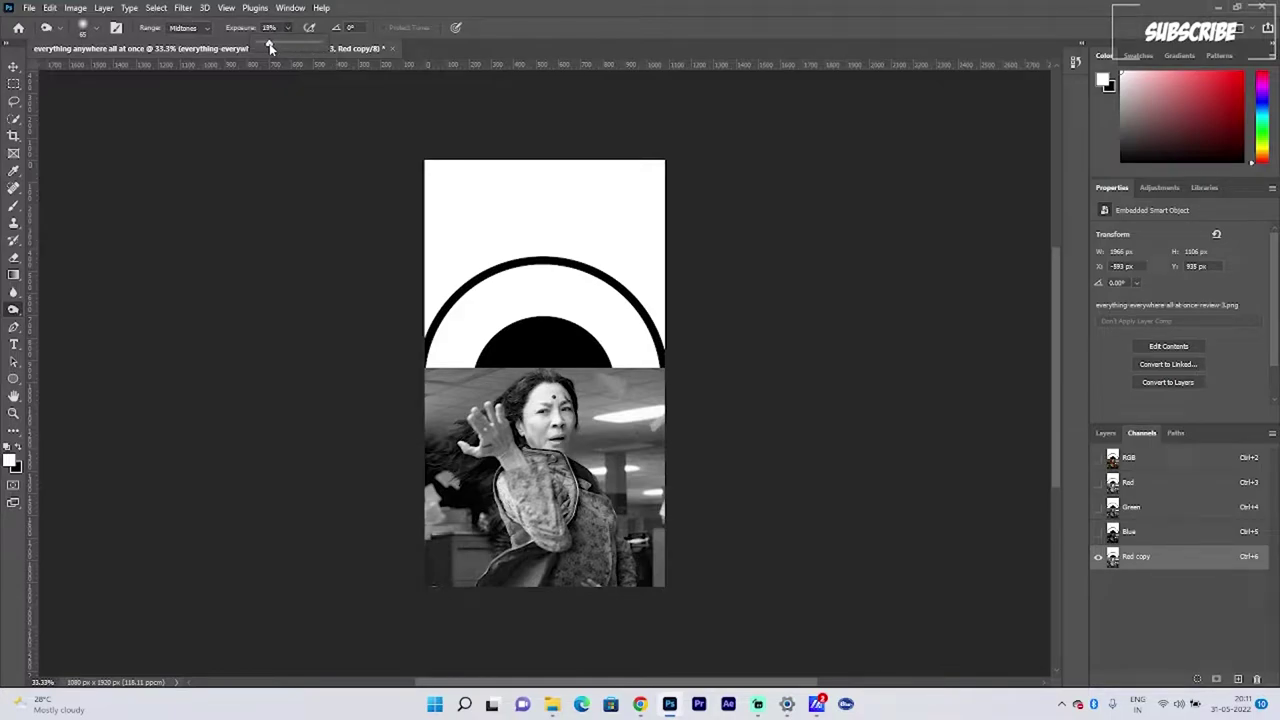
pyautogui.click(199, 33)
pyautogui.click(195, 41)
pyautogui.press(']')
pyautogui.press(']')
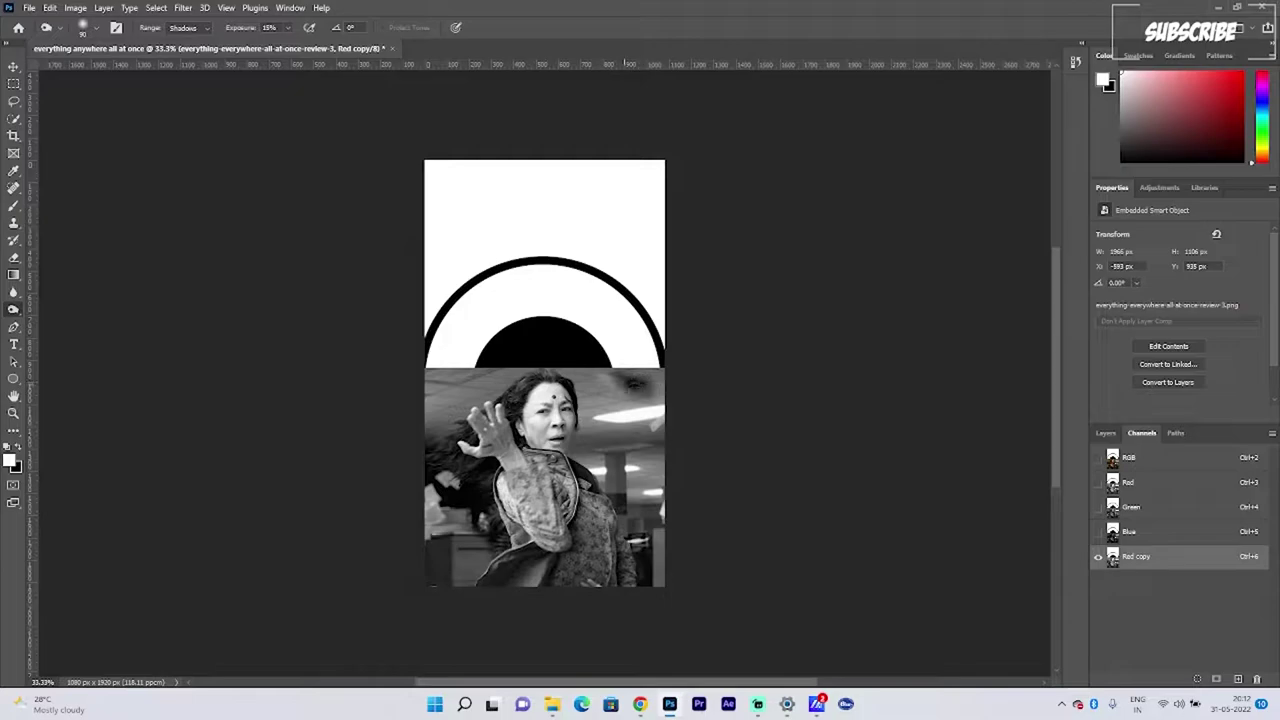
# Step: Burn the background on both sides of the woman in the Red copy channel to darken it
pyautogui.moveTo(626, 384); pyautogui.dragTo(675, 370)
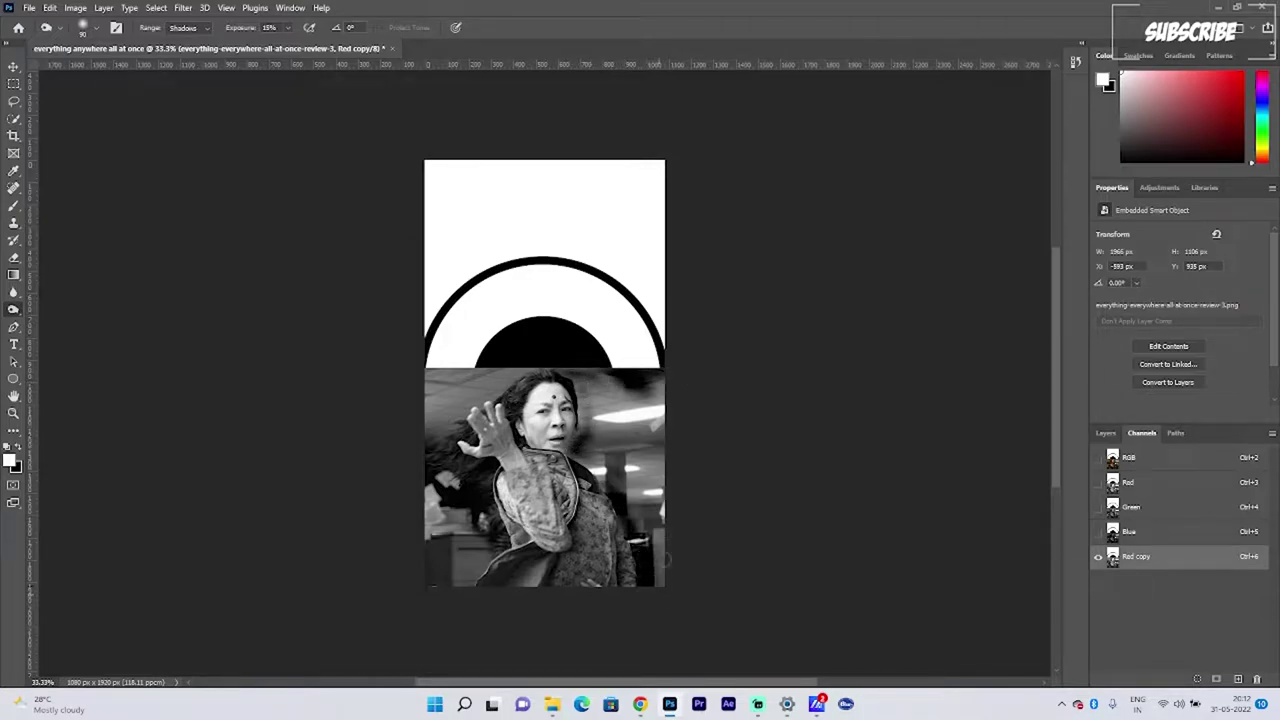
pyautogui.moveTo(664, 560)
pyautogui.mouseDown()
pyautogui.moveTo(645, 500)
pyautogui.moveTo(617, 479)
pyautogui.mouseUp()
pyautogui.moveTo(587, 430); pyautogui.dragTo(608, 398)
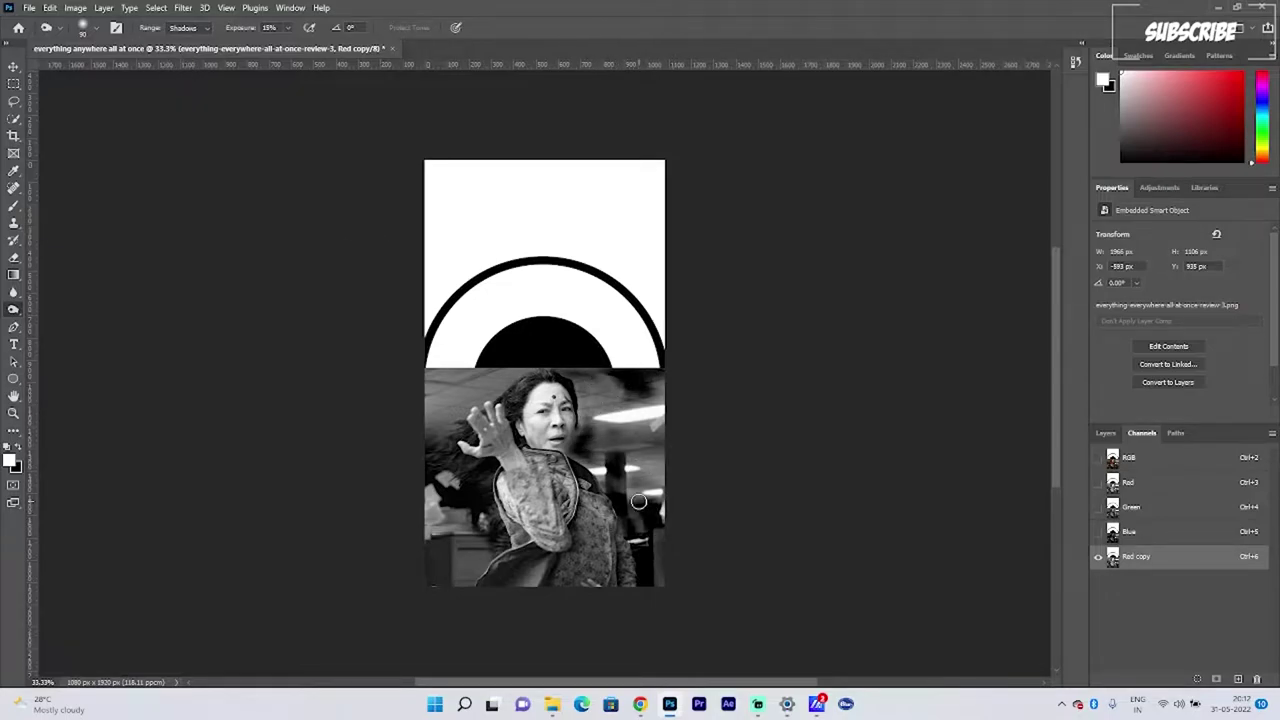
pyautogui.moveTo(588, 388)
pyautogui.mouseDown()
pyautogui.moveTo(667, 428)
pyautogui.moveTo(616, 430)
pyautogui.mouseUp()
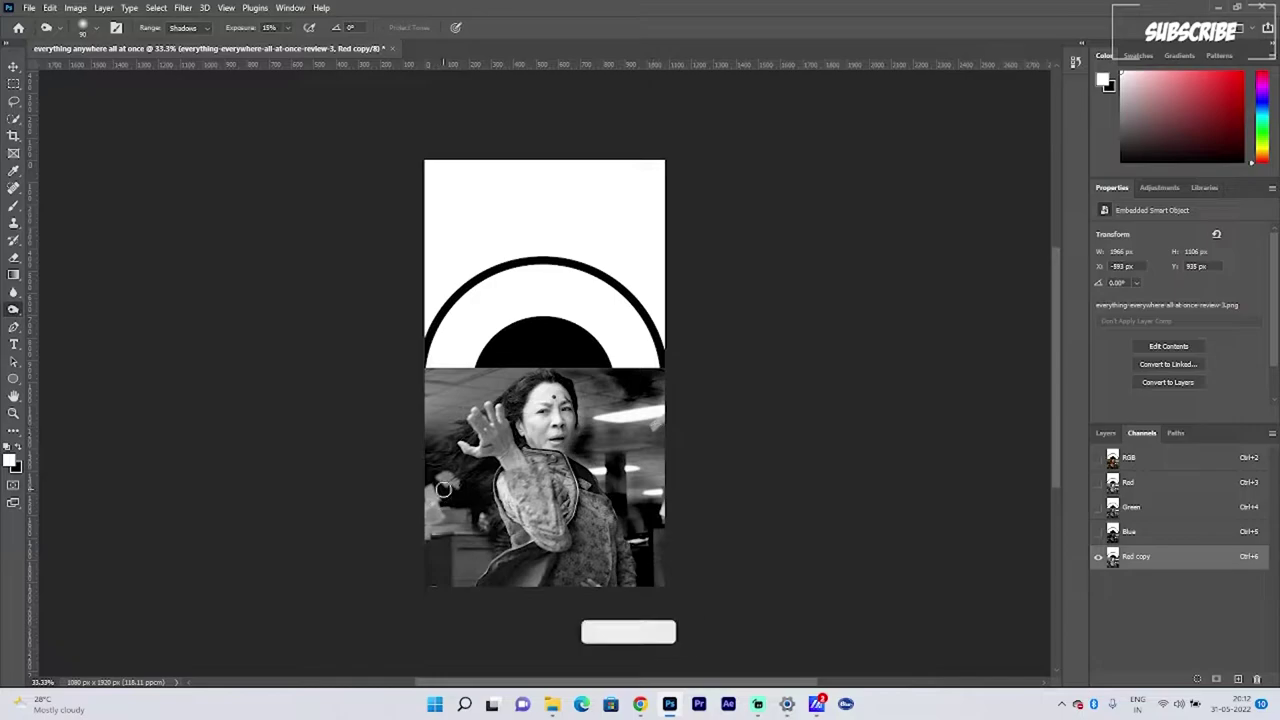
pyautogui.moveTo(443, 496)
pyautogui.mouseDown()
pyautogui.moveTo(442, 484)
pyautogui.moveTo(424, 498)
pyautogui.moveTo(444, 556)
pyautogui.mouseUp()
pyautogui.click(98, 29)
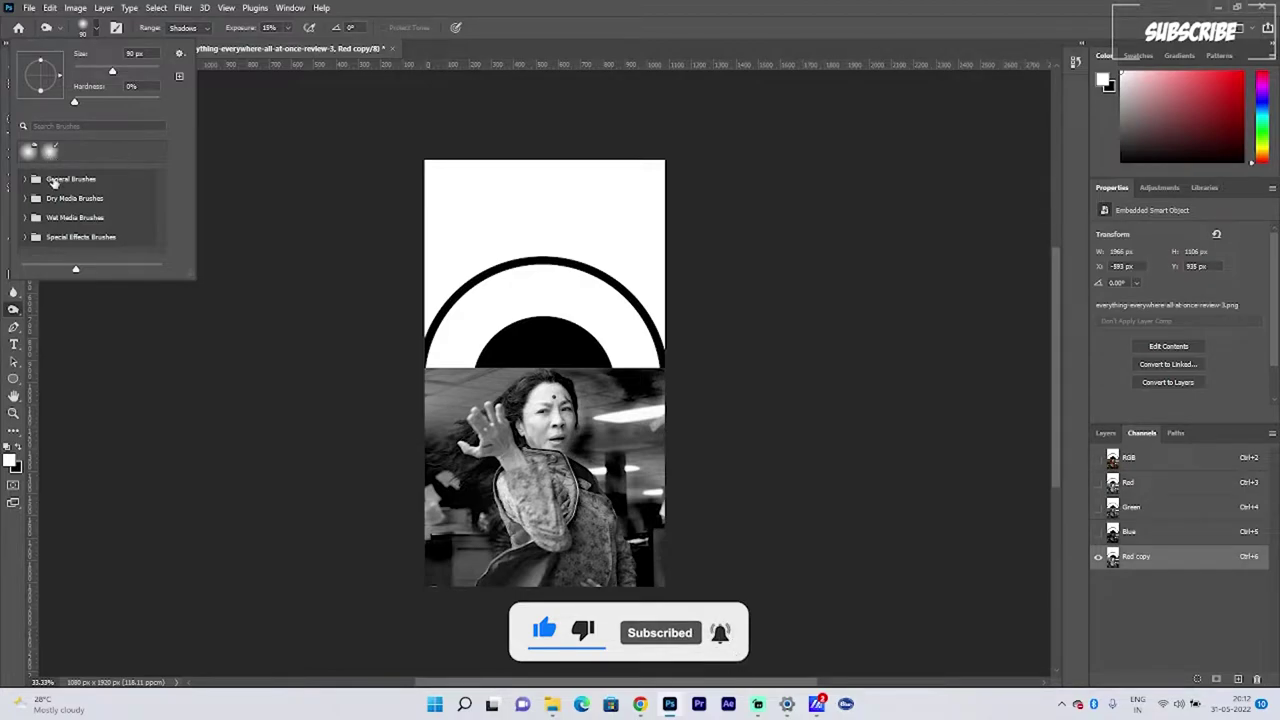
pyautogui.click(27, 180)
pyautogui.click(83, 238)
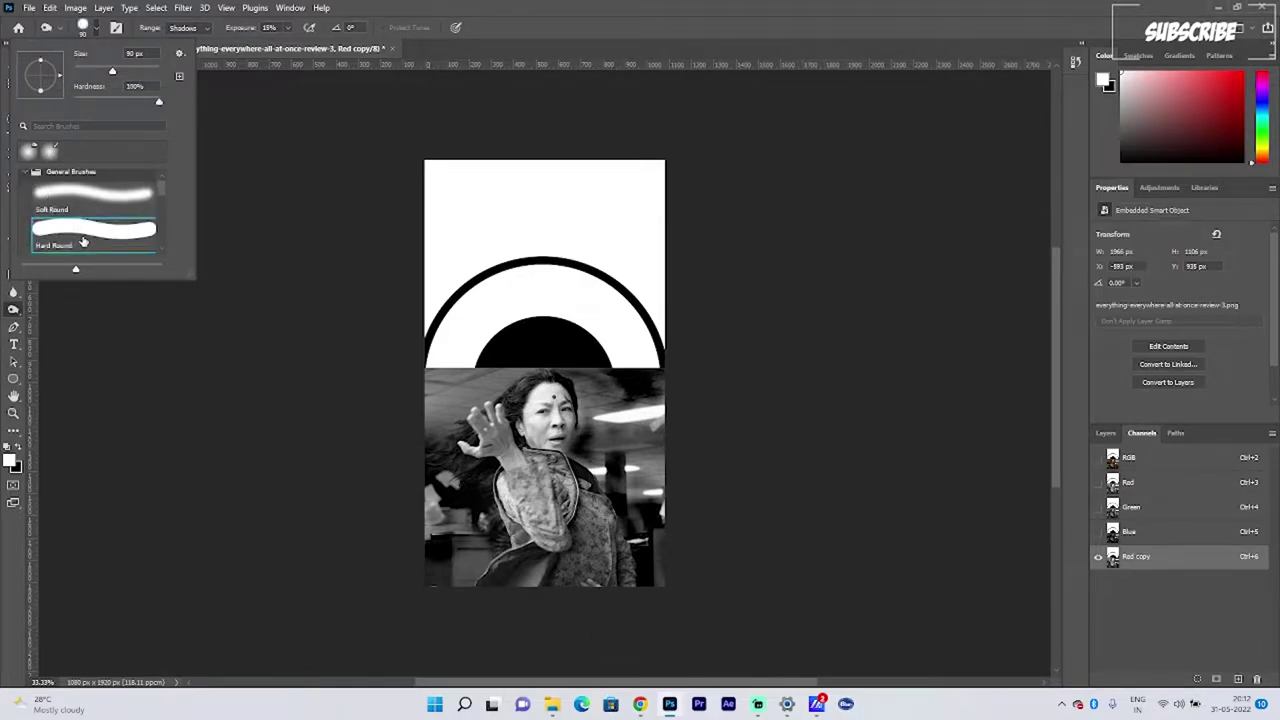
pyautogui.click(301, 148)
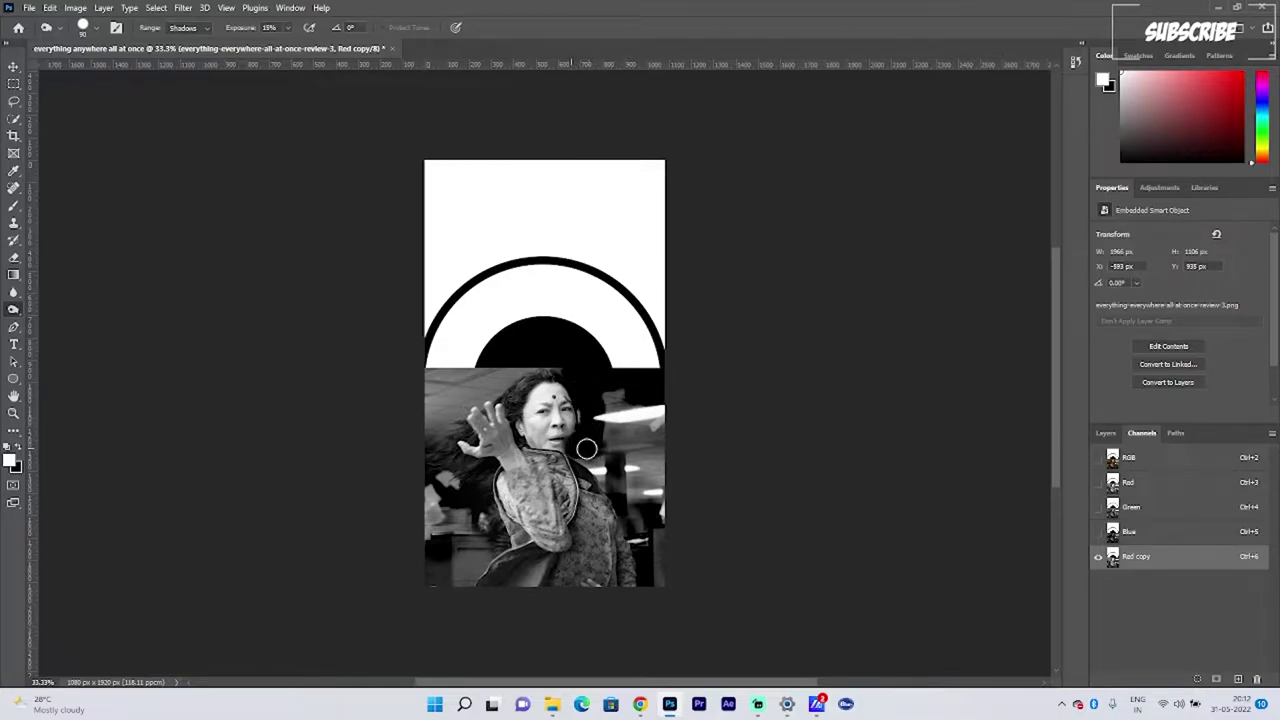
pyautogui.moveTo(555, 459)
pyautogui.mouseDown()
pyautogui.moveTo(507, 452)
pyautogui.moveTo(540, 450)
pyautogui.mouseUp()
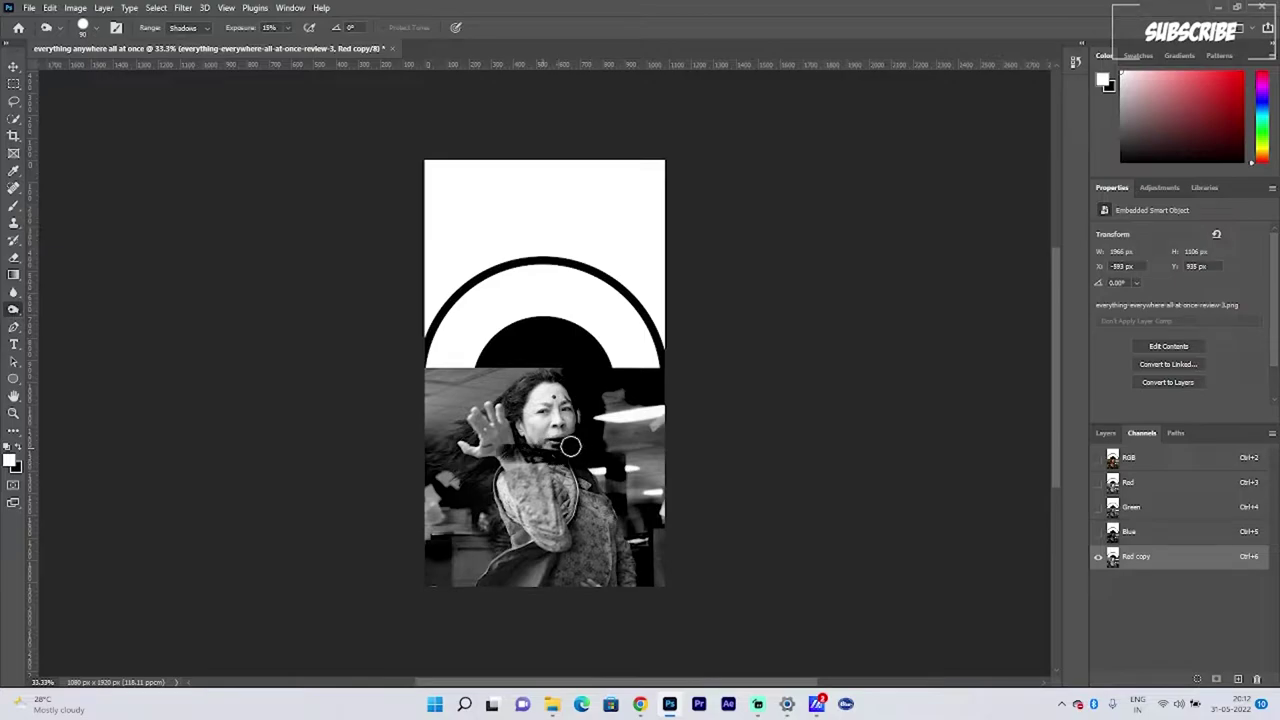
pyautogui.hotkey('ctrl', 'z')
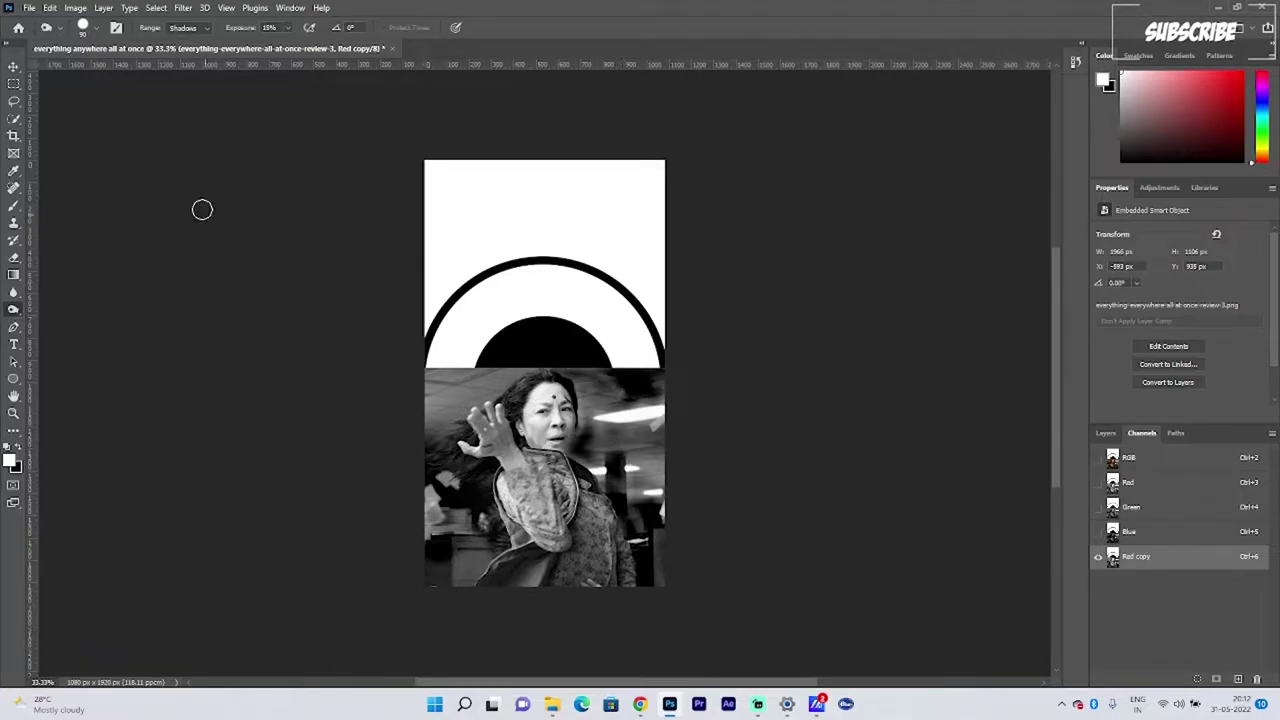
# Step: Burn the background beside the woman's head and above her raised hand with the 90 px Soft Round brush
pyautogui.click(95, 28)
pyautogui.click(73, 189)
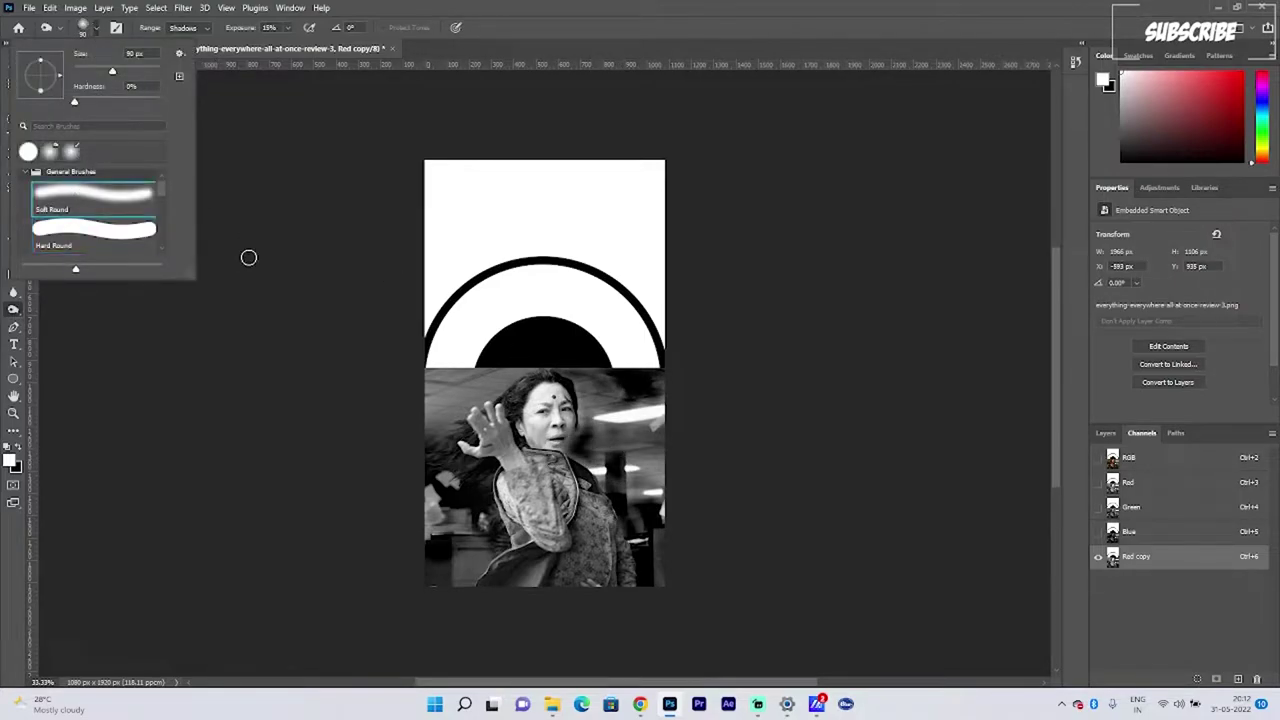
pyautogui.click(604, 391)
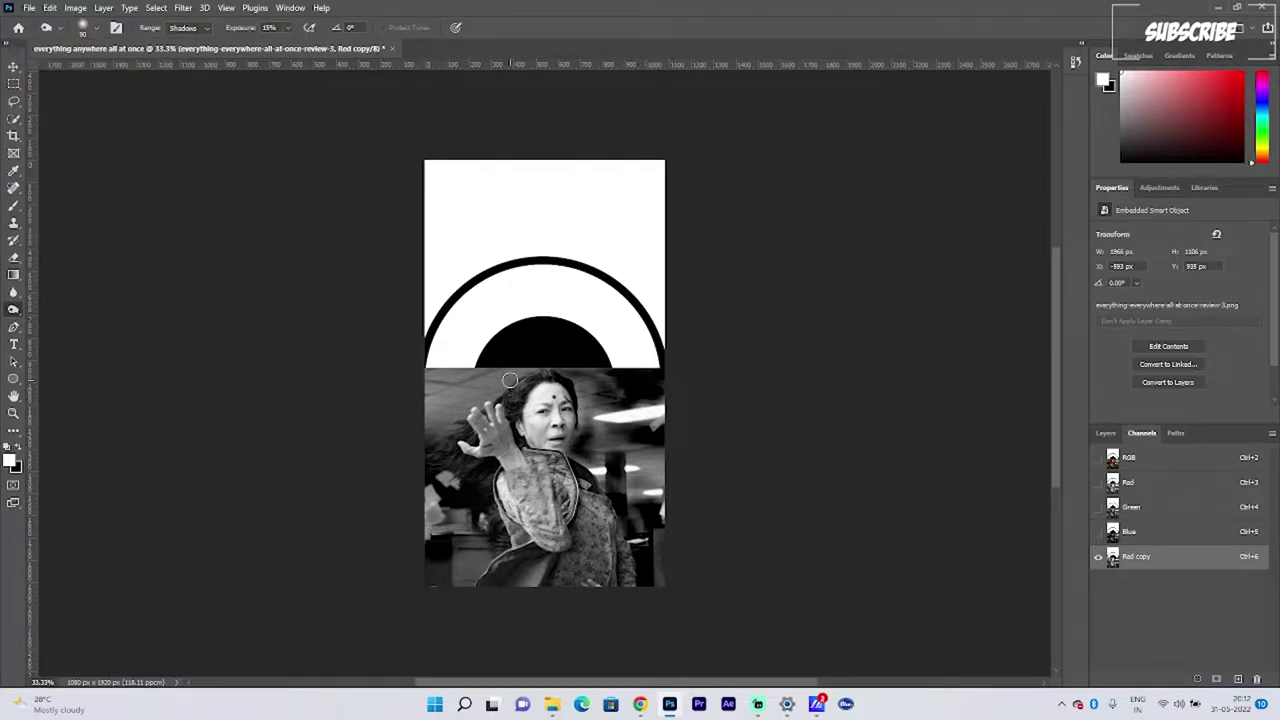
pyautogui.moveTo(481, 373); pyautogui.dragTo(444, 386)
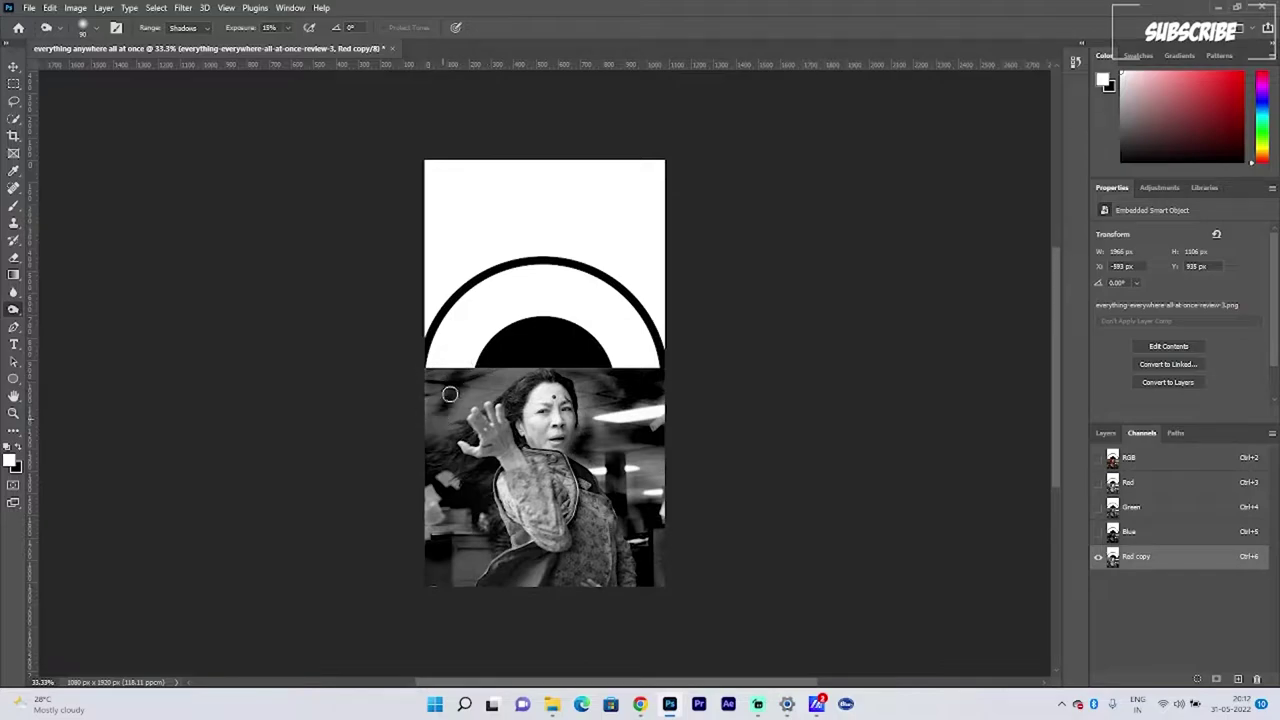
pyautogui.moveTo(411, 380); pyautogui.dragTo(441, 432)
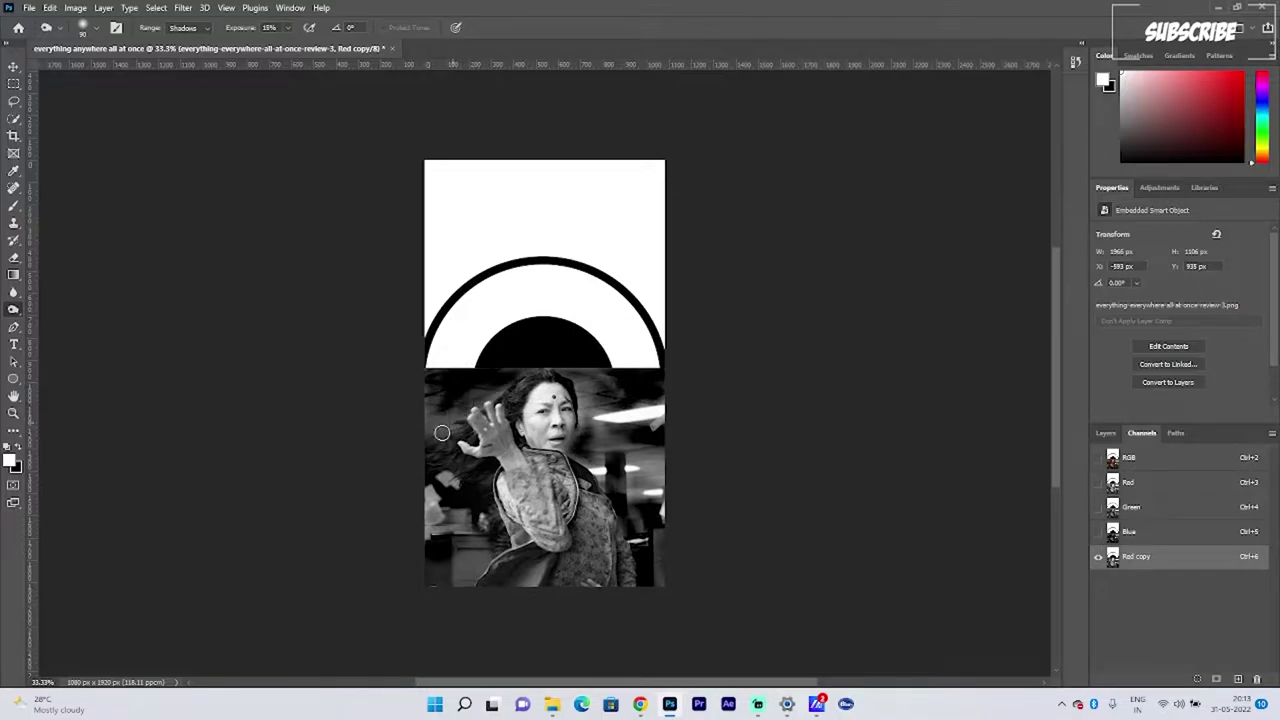
# Step: Lasso the background around the woman in the Red copy channel, fill it with black and deselect
pyautogui.press('l')
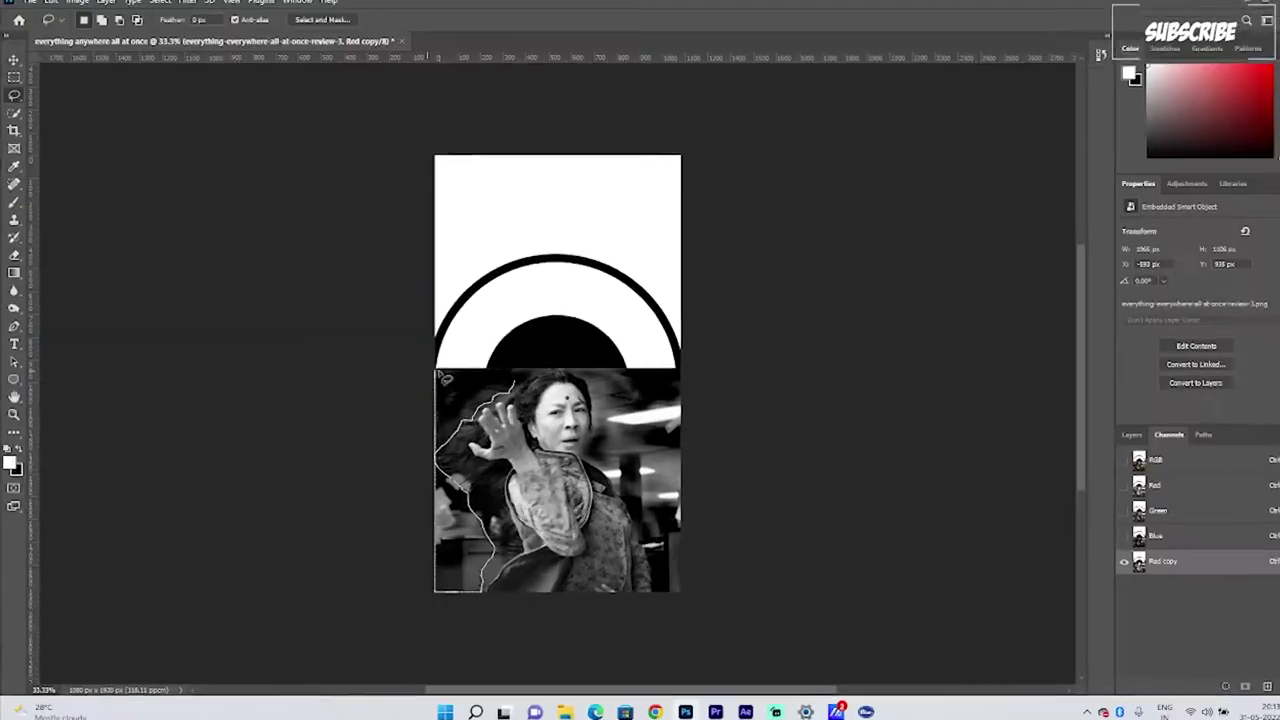
pyautogui.press('x')
pyautogui.moveTo(645, 372)
pyautogui.mouseDown()
pyautogui.moveTo(673, 414)
pyautogui.moveTo(651, 591)
pyautogui.mouseUp()
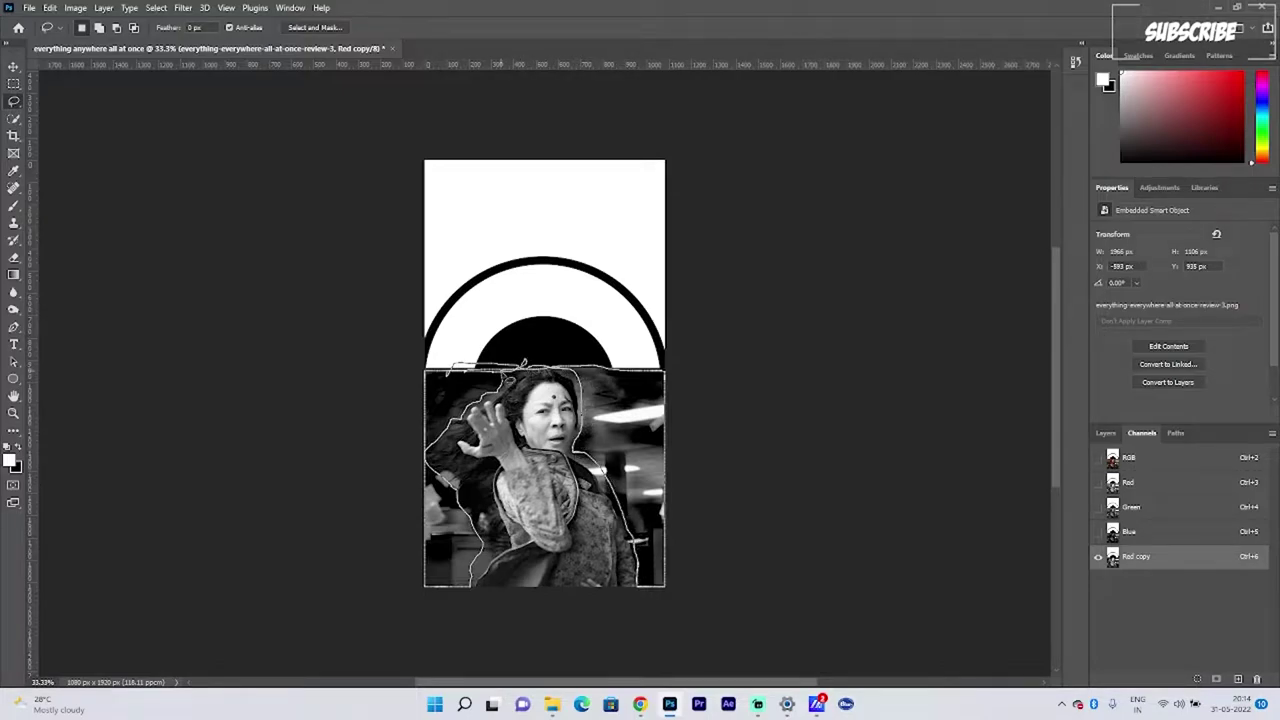
pyautogui.moveTo(522, 362); pyautogui.dragTo(490, 385)
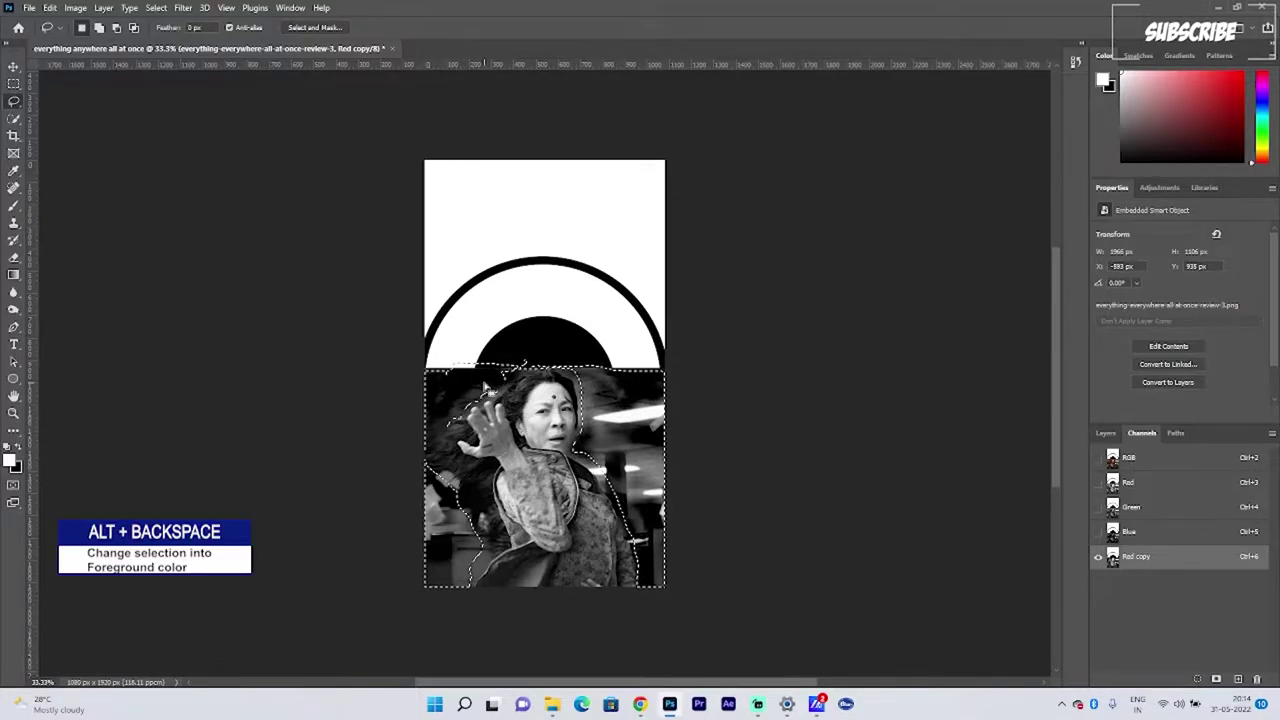
pyautogui.press('x')
pyautogui.hotkey('alt', 'BackSpace')
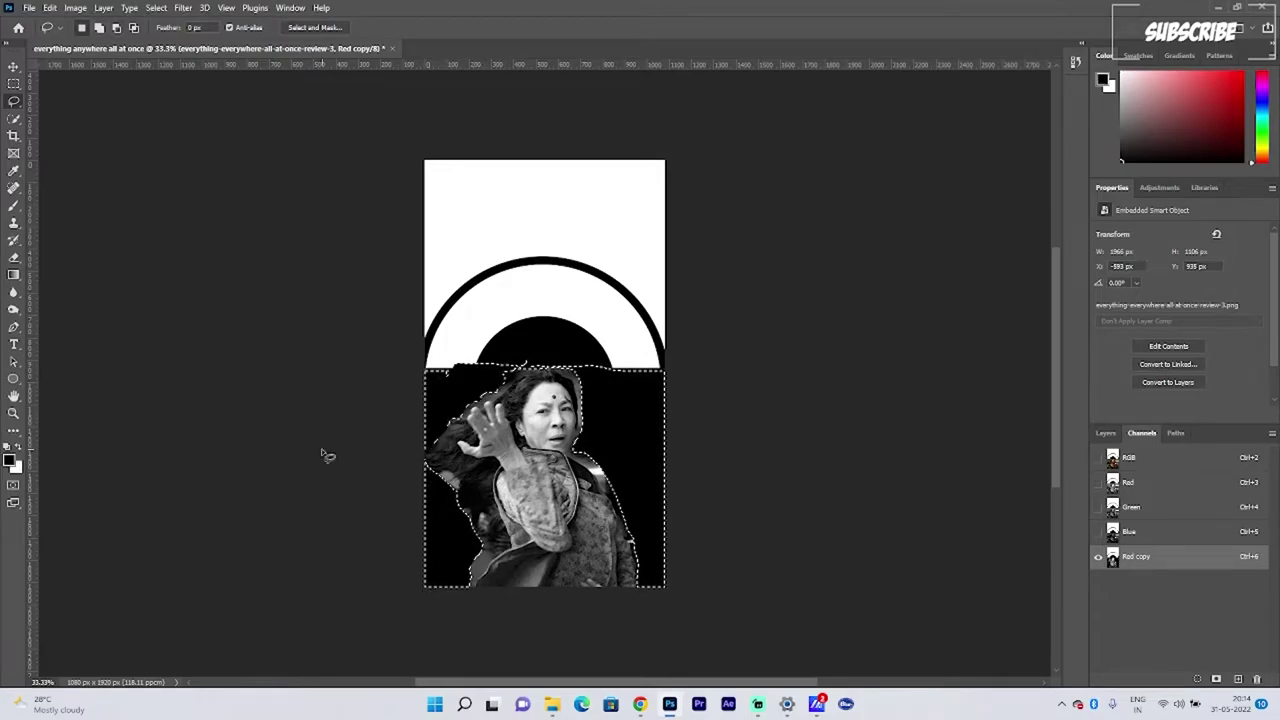
pyautogui.hotkey('ctrl', 'd')
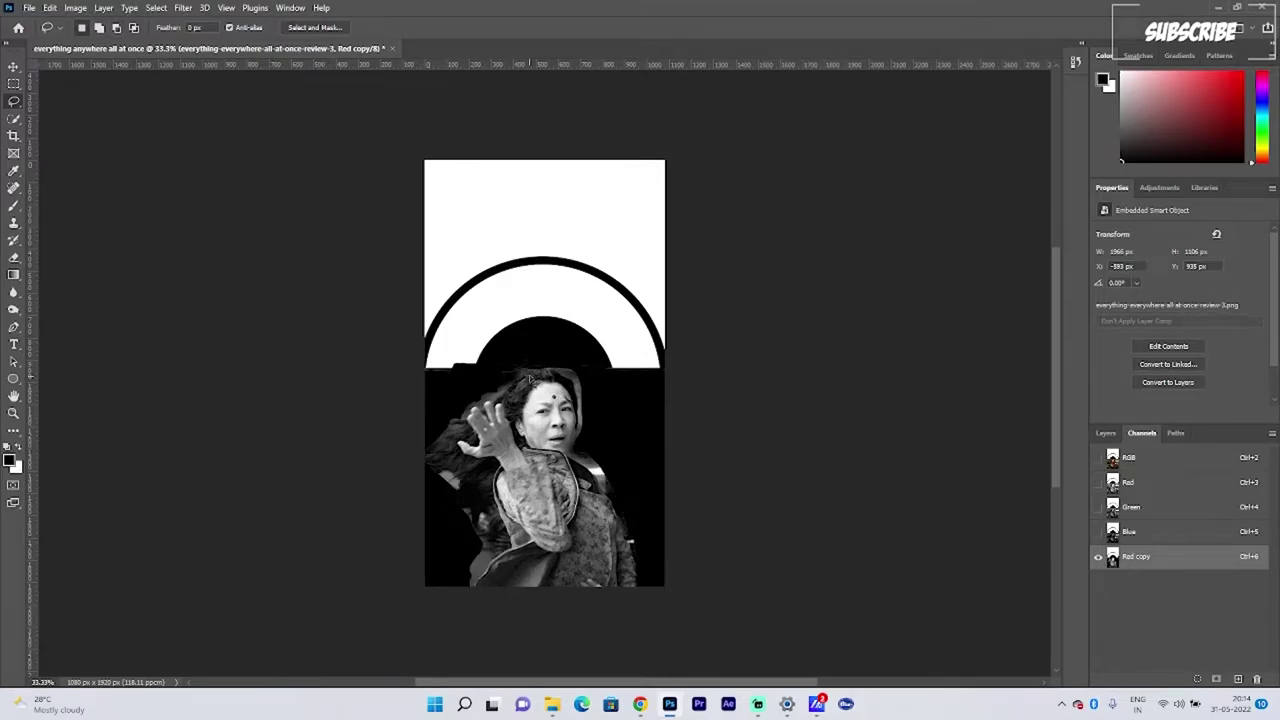
# Step: Paint black with the Brush tool over the leftover grey background around the woman's head and shoulder in the Red copy channel
pyautogui.click(14, 205)
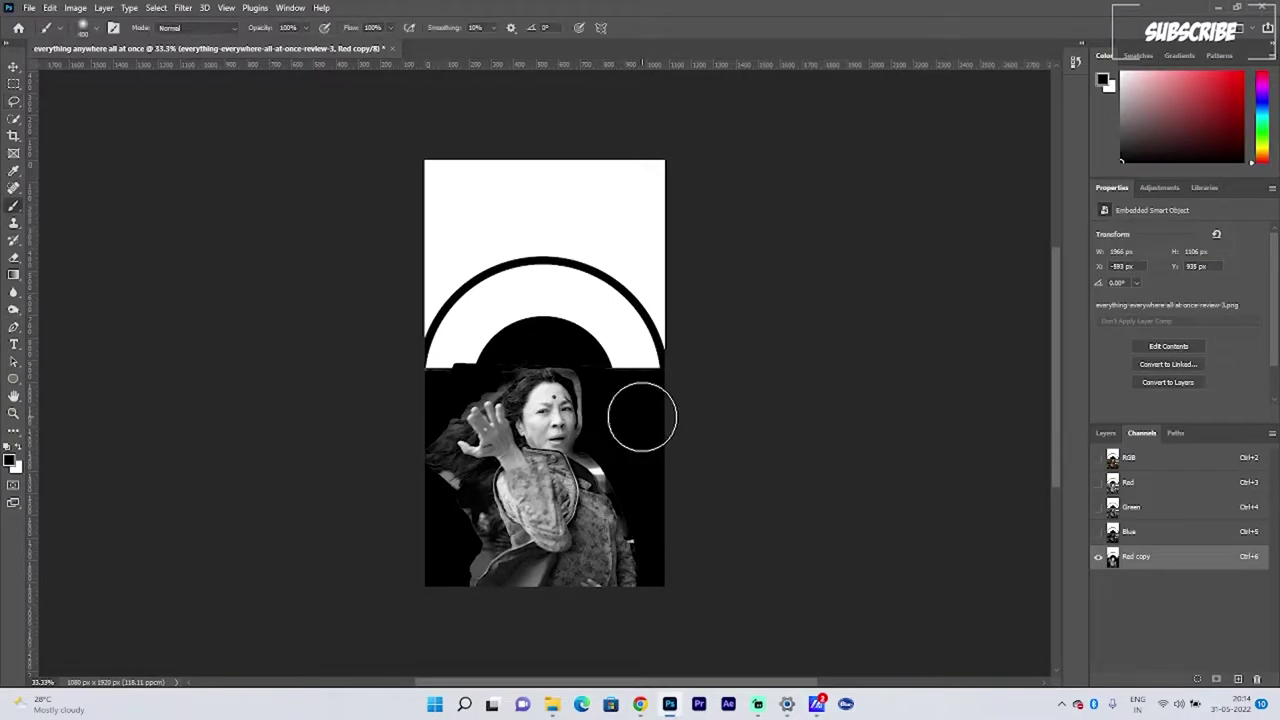
pyautogui.hotkey('ctrl', '+')
pyautogui.hotkey('ctrl', '+')
pyautogui.hotkey('ctrl', '+')
pyautogui.hotkey('ctrl', '+')
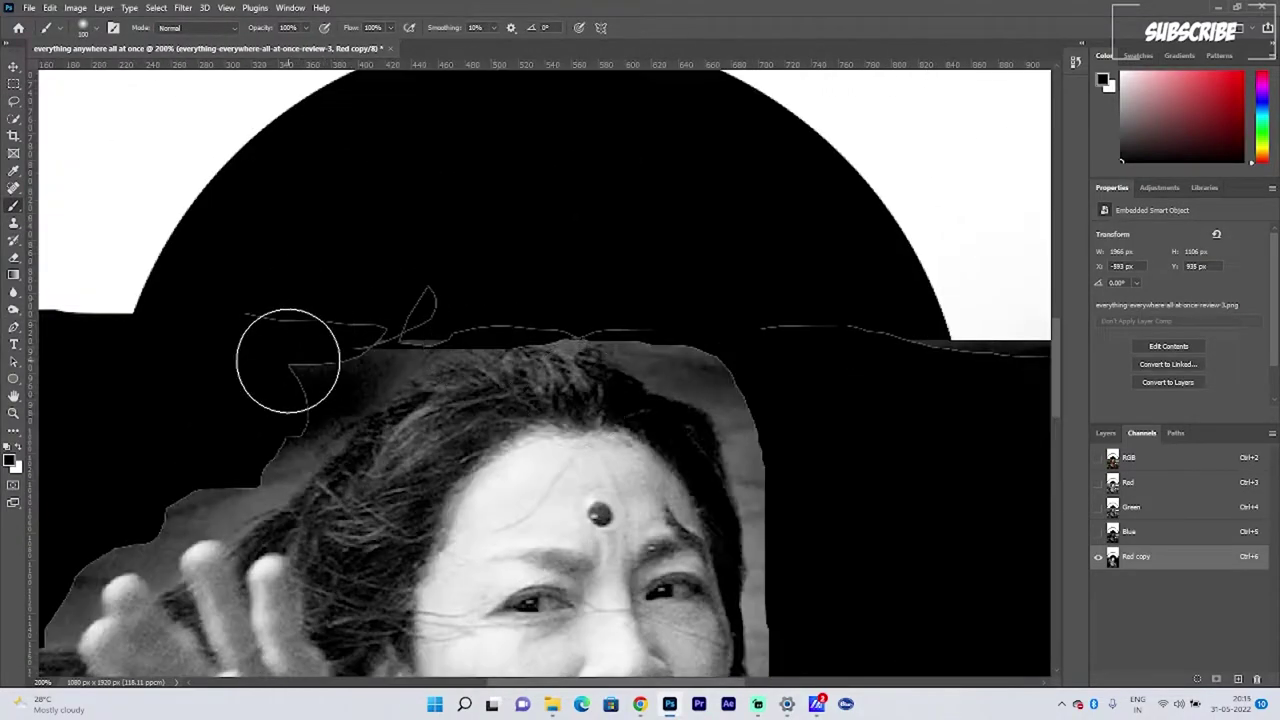
pyautogui.moveTo(345, 356)
pyautogui.mouseDown()
pyautogui.moveTo(416, 298)
pyautogui.moveTo(421, 330)
pyautogui.moveTo(400, 338)
pyautogui.moveTo(387, 374)
pyautogui.moveTo(506, 336)
pyautogui.moveTo(619, 343)
pyautogui.moveTo(666, 377)
pyautogui.moveTo(673, 345)
pyautogui.moveTo(743, 423)
pyautogui.moveTo(740, 374)
pyautogui.moveTo(769, 530)
pyautogui.mouseUp()
pyautogui.scroll(-2, 743, 423)
pyautogui.scroll(-2, 754, 451)
pyautogui.scroll(-2, 769, 530)
pyautogui.moveTo(742, 440)
pyautogui.mouseDown()
pyautogui.moveTo(689, 551)
pyautogui.moveTo(531, 330)
pyautogui.mouseUp()
pyautogui.moveTo(595, 335)
pyautogui.mouseDown()
pyautogui.moveTo(677, 418)
pyautogui.moveTo(756, 542)
pyautogui.mouseUp()
pyautogui.moveTo(689, 374); pyautogui.dragTo(509, 132)
pyautogui.moveTo(647, 435)
pyautogui.mouseDown()
pyautogui.moveTo(743, 564)
pyautogui.moveTo(637, 364)
pyautogui.moveTo(640, 501)
pyautogui.mouseUp()
pyautogui.moveTo(170, 502); pyautogui.dragTo(990, 611)
pyautogui.moveTo(483, 611); pyautogui.dragTo(590, 290)
pyautogui.moveTo(466, 245); pyautogui.dragTo(577, 515)
# Step: Resize the brush and paint the remaining background around the woman's jacket and blowing hair black in the Red copy channel
pyautogui.press(']')
pyautogui.press(']')
pyautogui.moveTo(640, 400)
pyautogui.mouseDown()
pyautogui.moveTo(759, 505)
pyautogui.moveTo(778, 592)
pyautogui.mouseUp()
pyautogui.moveTo(720, 630); pyautogui.dragTo(760, 435)
pyautogui.moveTo(760, 435); pyautogui.dragTo(674, 608)
pyautogui.moveTo(617, 314); pyautogui.dragTo(734, 500)
pyautogui.press('[')
pyautogui.press('[')
pyautogui.press('[')
pyautogui.moveTo(698, 435)
pyautogui.mouseDown()
pyautogui.moveTo(735, 469)
pyautogui.moveTo(686, 424)
pyautogui.moveTo(643, 302)
pyautogui.moveTo(614, 274)
pyautogui.moveTo(604, 206)
pyautogui.moveTo(639, 259)
pyautogui.moveTo(511, 243)
pyautogui.mouseUp()
pyautogui.scroll(3, 589, 186)
pyautogui.moveTo(589, 186)
pyautogui.mouseDown()
pyautogui.moveTo(582, 223)
pyautogui.moveTo(528, 264)
pyautogui.moveTo(542, 317)
pyautogui.moveTo(511, 418)
pyautogui.moveTo(588, 406)
pyautogui.moveTo(608, 317)
pyautogui.moveTo(584, 418)
pyautogui.moveTo(646, 459)
pyautogui.moveTo(644, 533)
pyautogui.moveTo(712, 462)
pyautogui.moveTo(665, 436)
pyautogui.mouseUp()
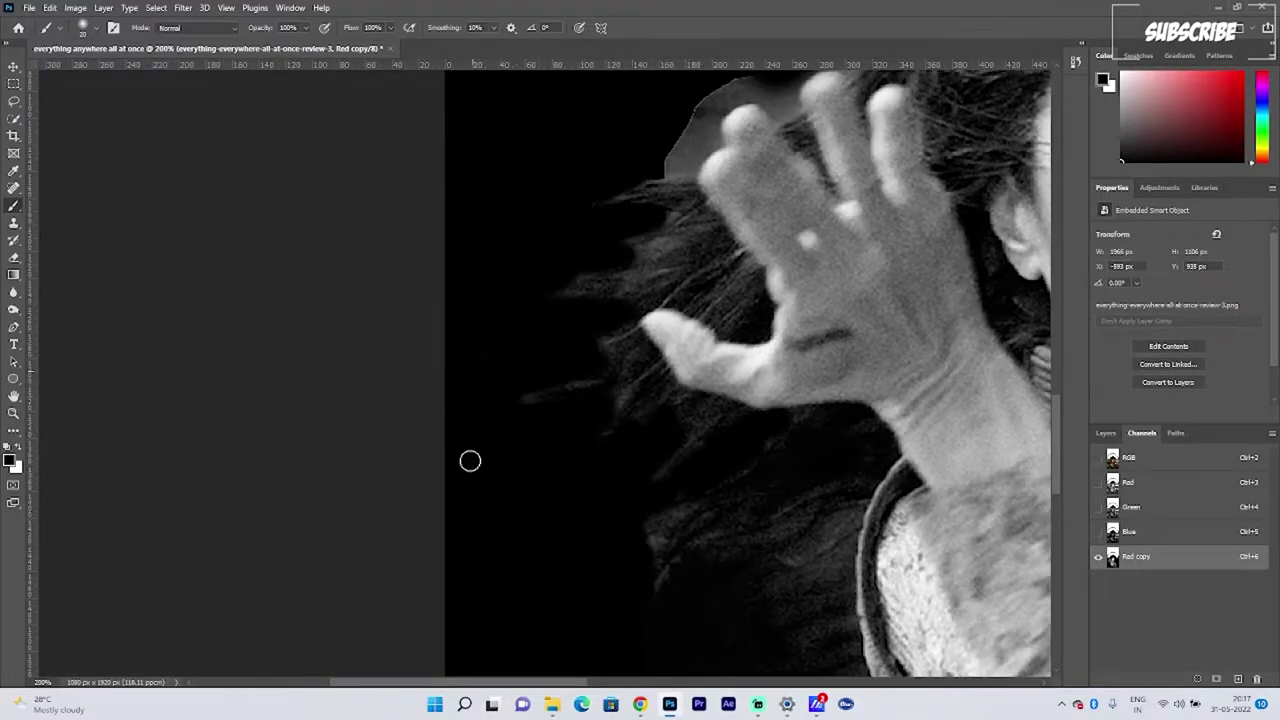
# Step: Paint black with the 20 px brush over the grey patches between the raised fingers and the hair edge
pyautogui.moveTo(920, 170); pyautogui.dragTo(229, 572)
pyautogui.moveTo(757, 249); pyautogui.dragTo(1040, 280)
pyautogui.moveTo(580, 311); pyautogui.dragTo(460, 257)
pyautogui.moveTo(529, 370); pyautogui.dragTo(932, 395)
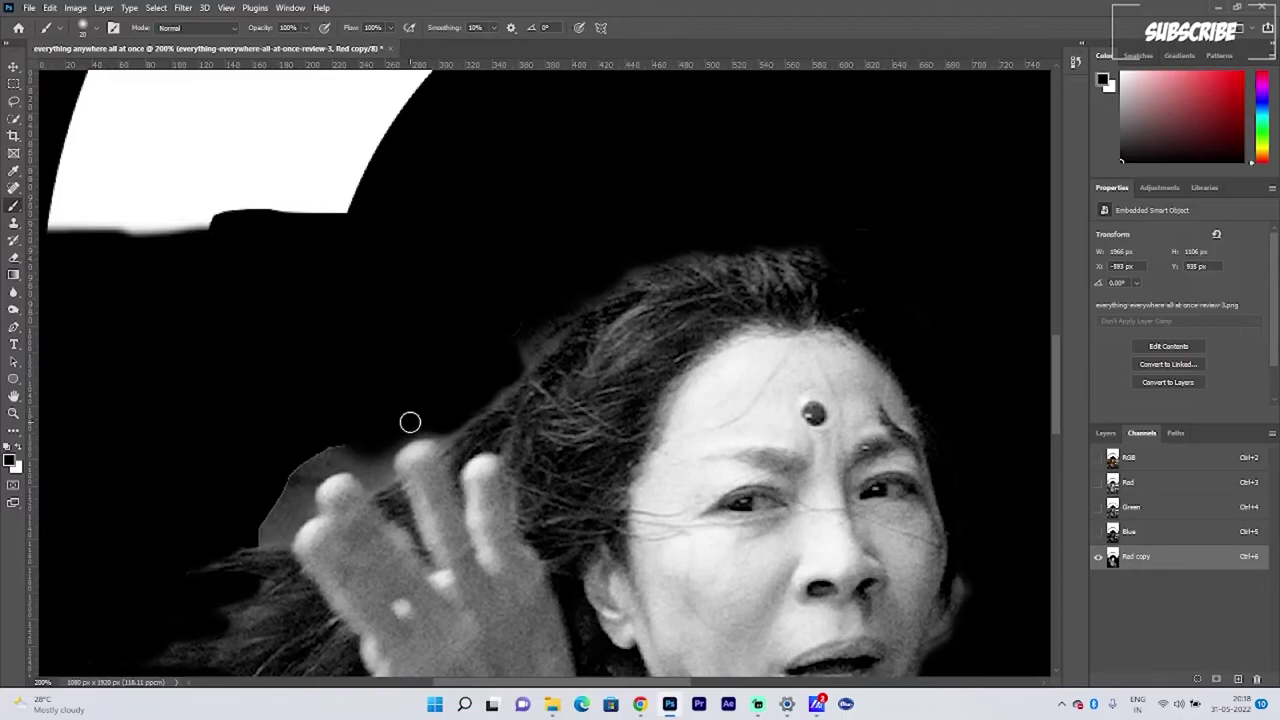
pyautogui.moveTo(409, 423); pyautogui.dragTo(286, 537)
pyautogui.moveTo(375, 660); pyautogui.dragTo(83, 529)
pyautogui.moveTo(590, 120); pyautogui.dragTo(547, 640)
# Step: Dodge the woman's face, hand and jacket in the Red copy channel with the range set to Highlights
pyautogui.press('x')
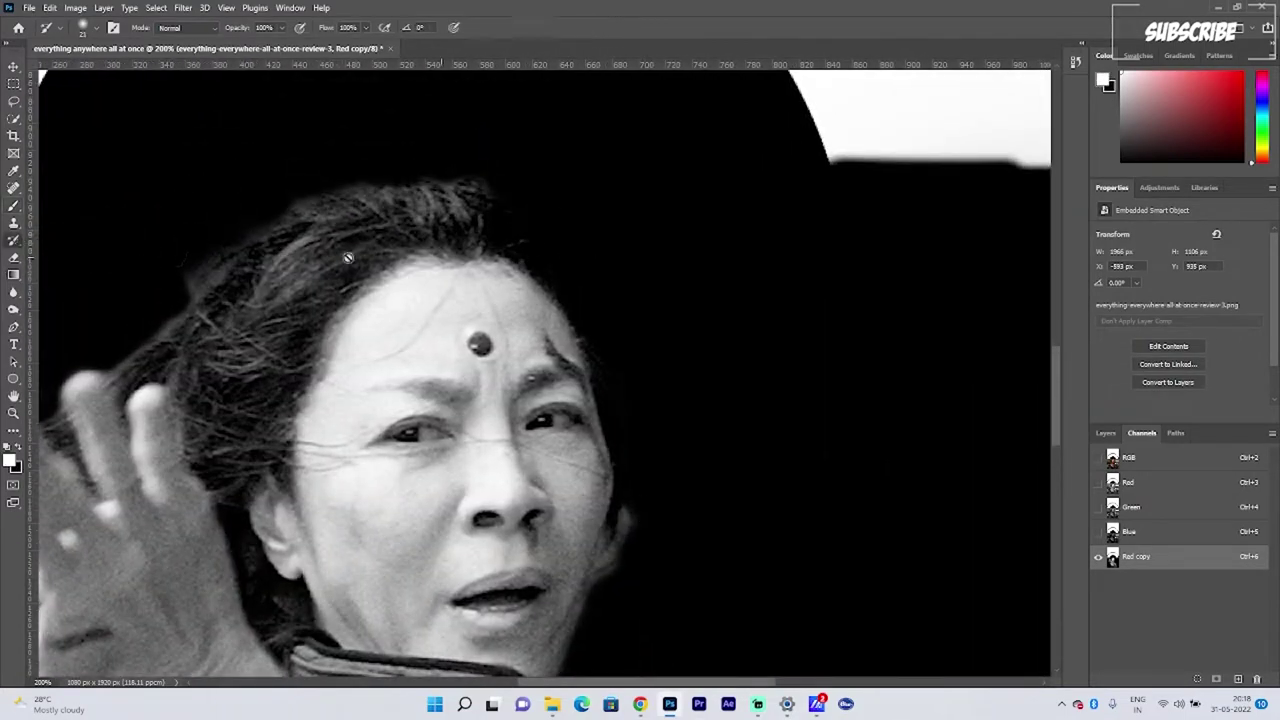
pyautogui.rightClick(17, 305)
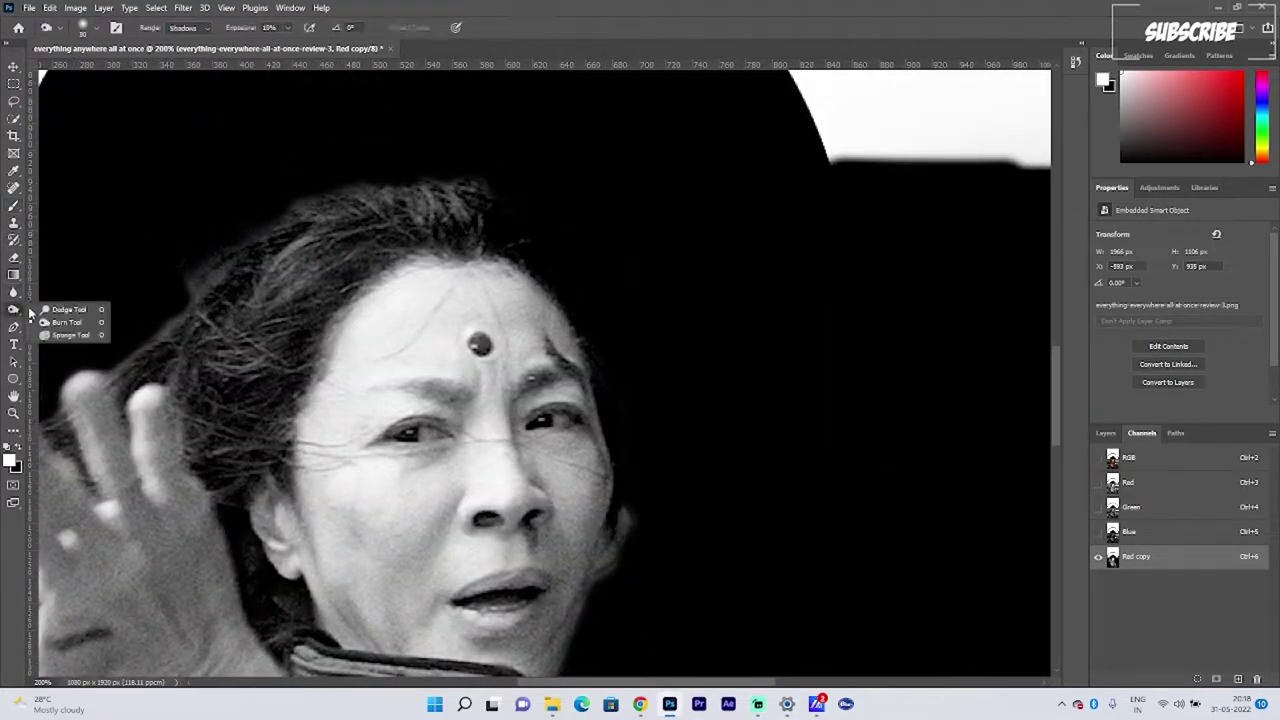
pyautogui.click(62, 310)
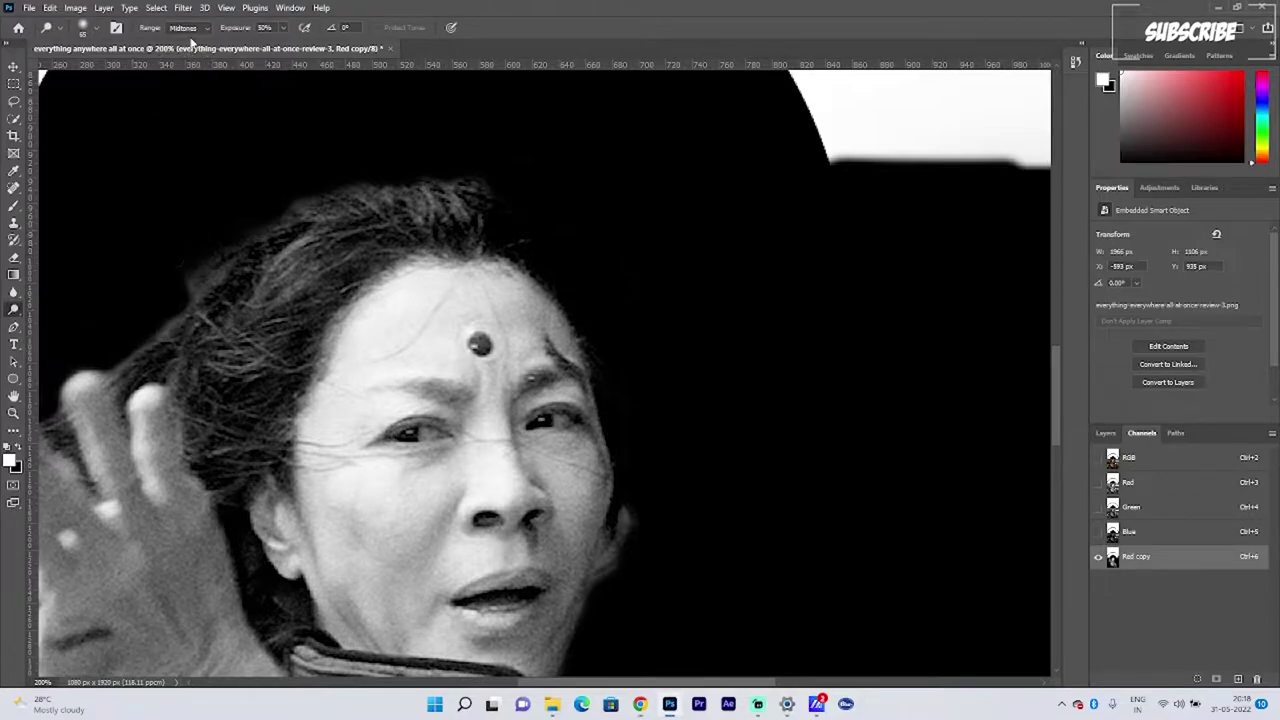
pyautogui.click(188, 27)
pyautogui.click(185, 60)
pyautogui.moveTo(506, 335)
pyautogui.mouseDown()
pyautogui.moveTo(480, 292)
pyautogui.moveTo(520, 300)
pyautogui.moveTo(500, 295)
pyautogui.moveTo(480, 229)
pyautogui.moveTo(494, 229)
pyautogui.moveTo(541, 296)
pyautogui.moveTo(580, 395)
pyautogui.moveTo(603, 529)
pyautogui.moveTo(568, 580)
pyautogui.moveTo(632, 347)
pyautogui.moveTo(648, 375)
pyautogui.mouseUp()
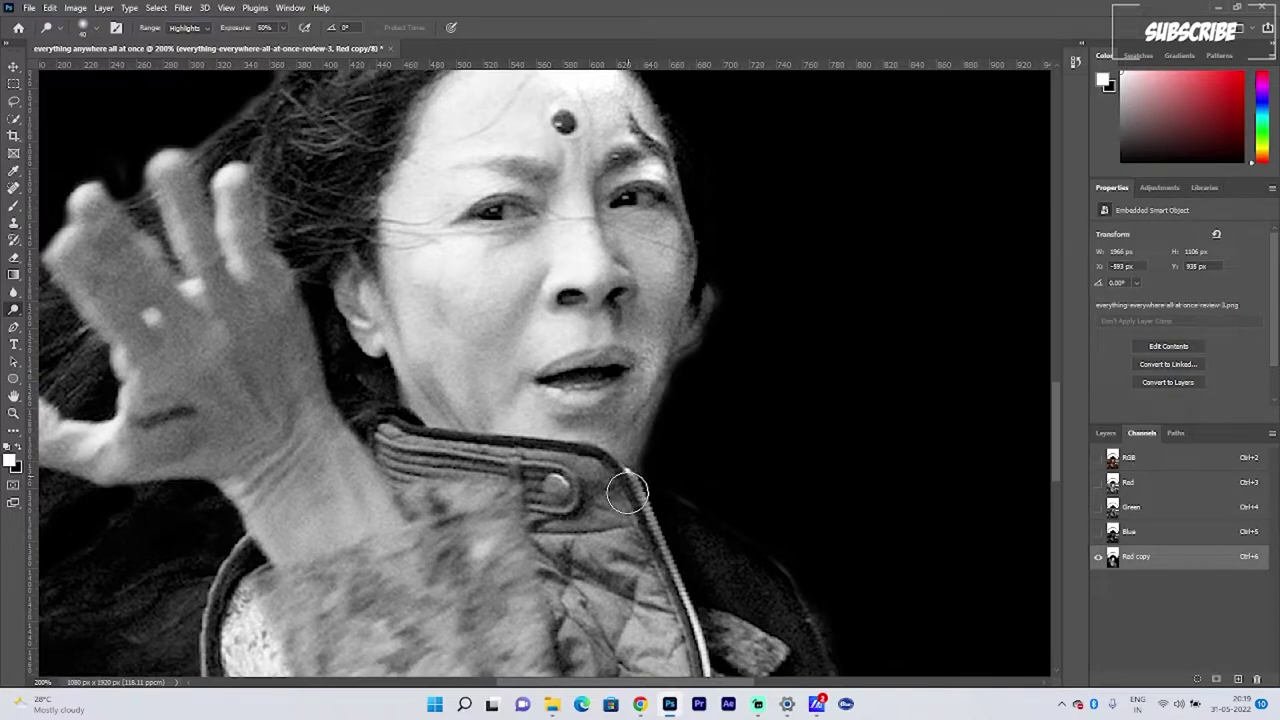
pyautogui.moveTo(743, 609); pyautogui.dragTo(535, 253)
pyautogui.hotkey('ctrl', '0')
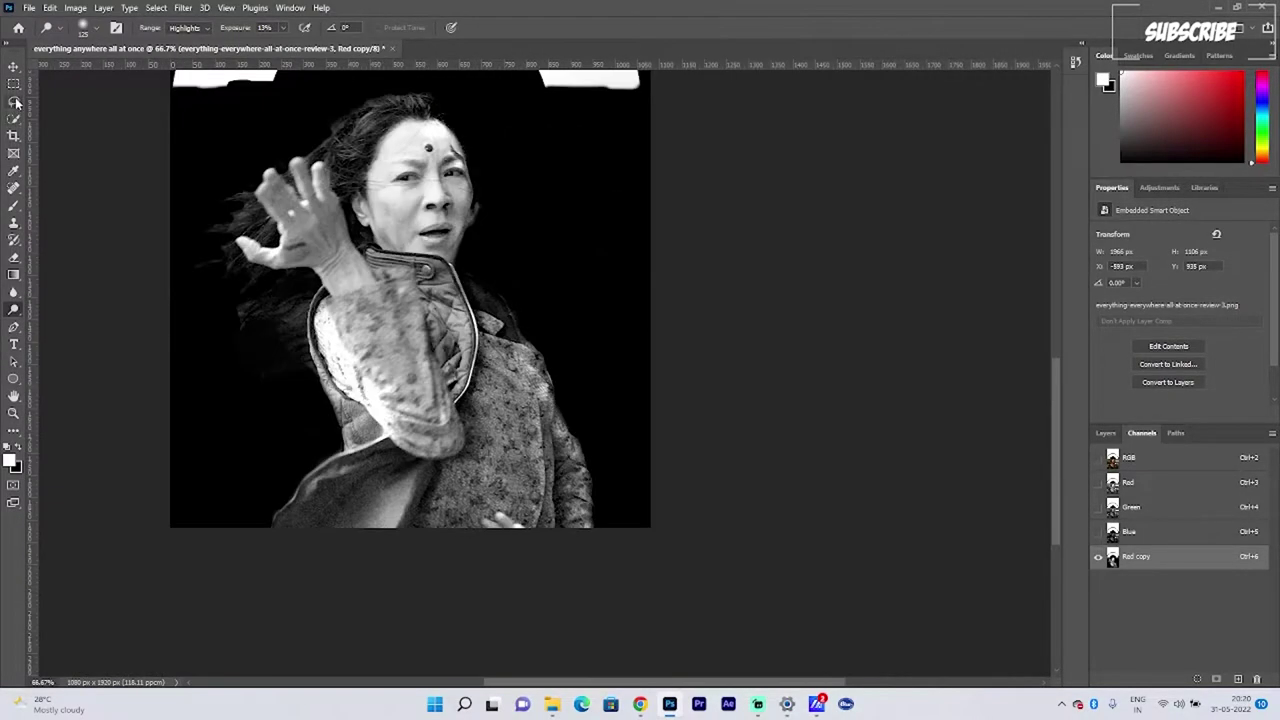
# Step: Lasso the woman's silhouette, fill it with white, then brush white over its edges and the blowing hair in the Red copy channel
pyautogui.press('l')
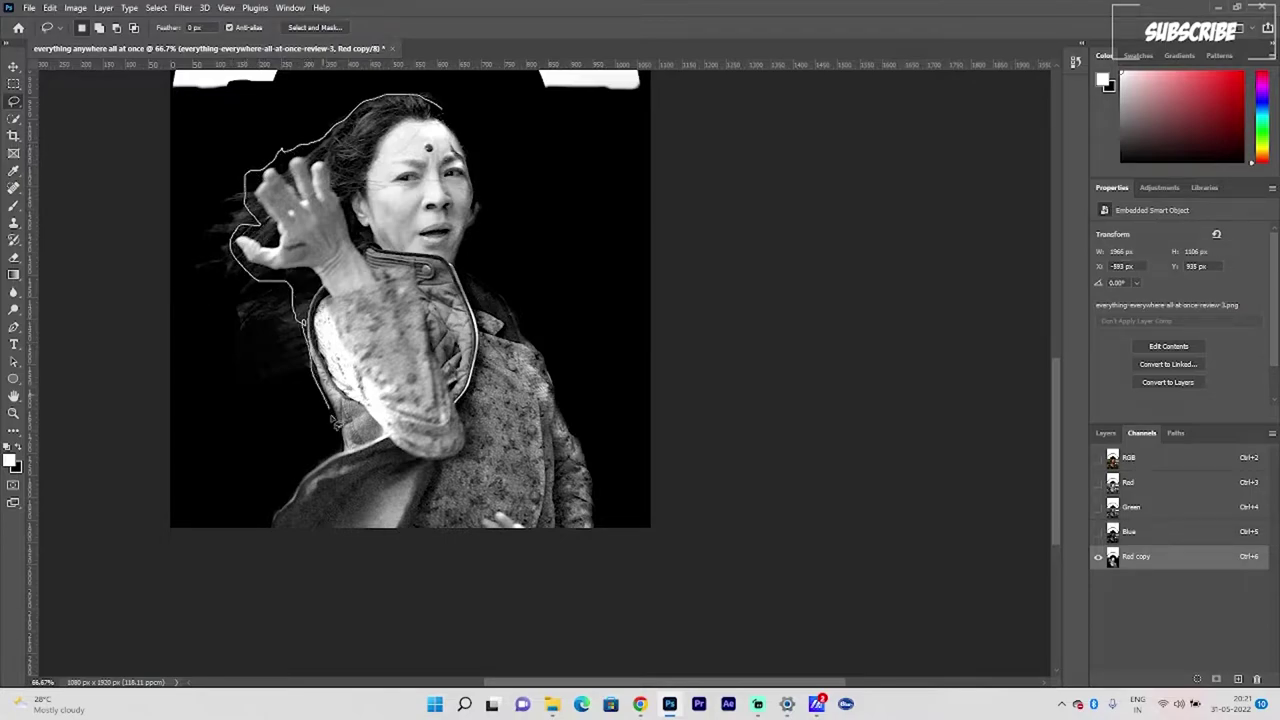
pyautogui.moveTo(258, 541); pyautogui.dragTo(570, 567)
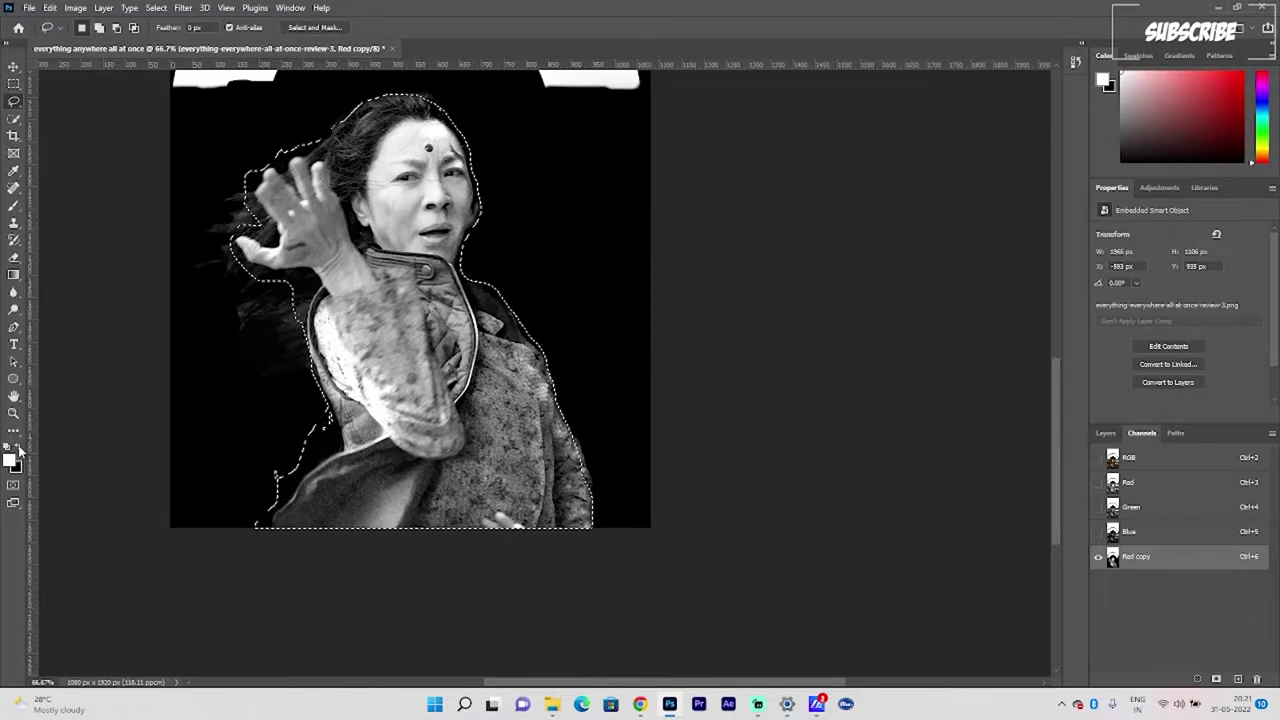
pyautogui.press('x')
pyautogui.hotkey('ctrl', 'BackSpace')
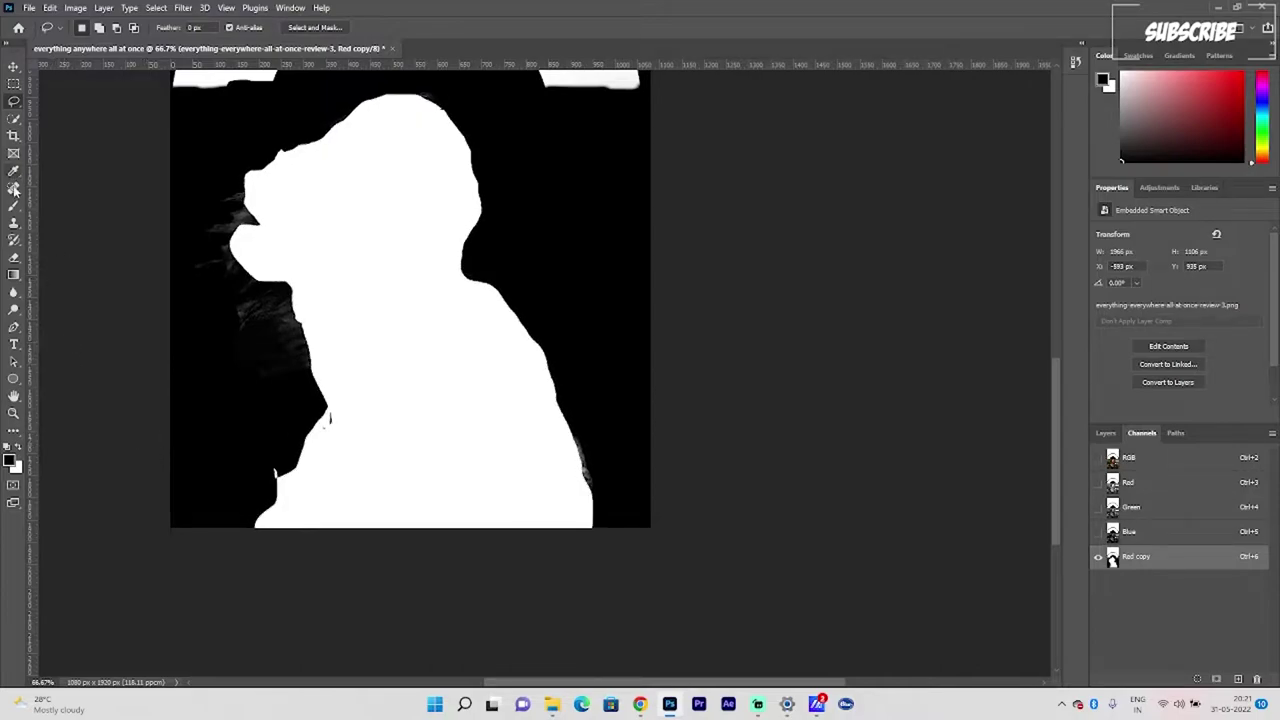
pyautogui.click(14, 204)
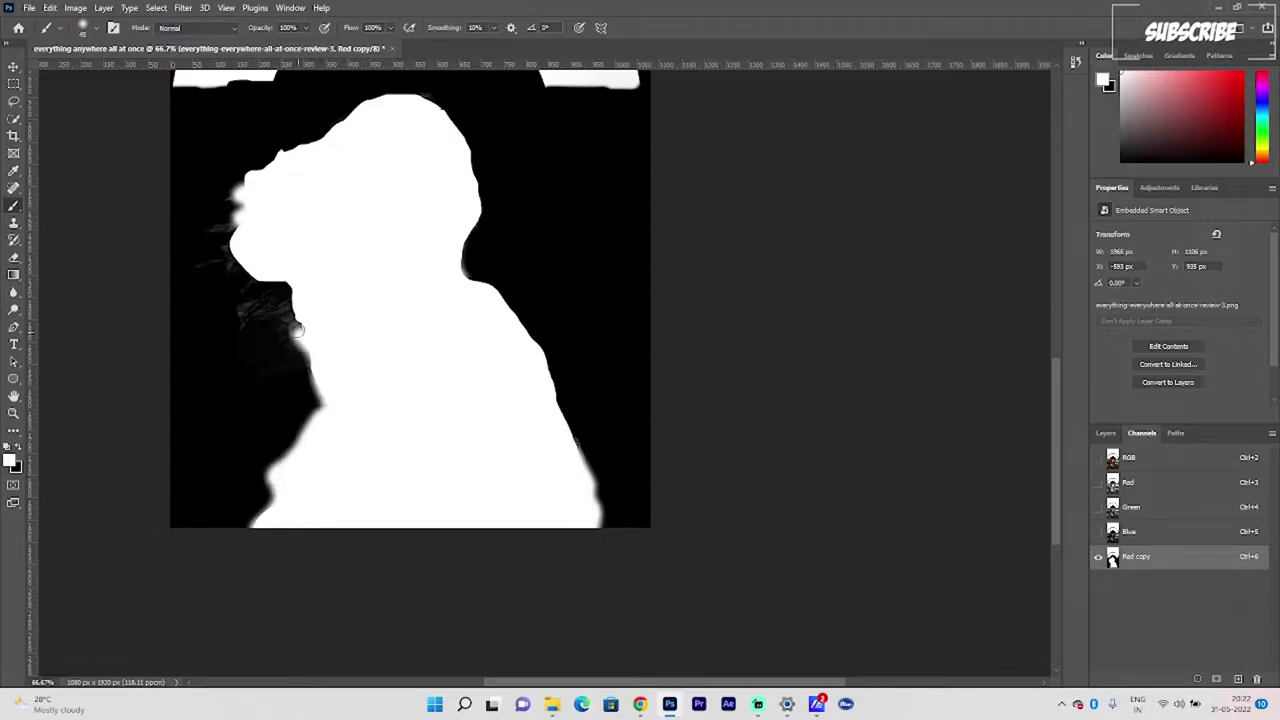
pyautogui.moveTo(297, 330); pyautogui.dragTo(268, 290)
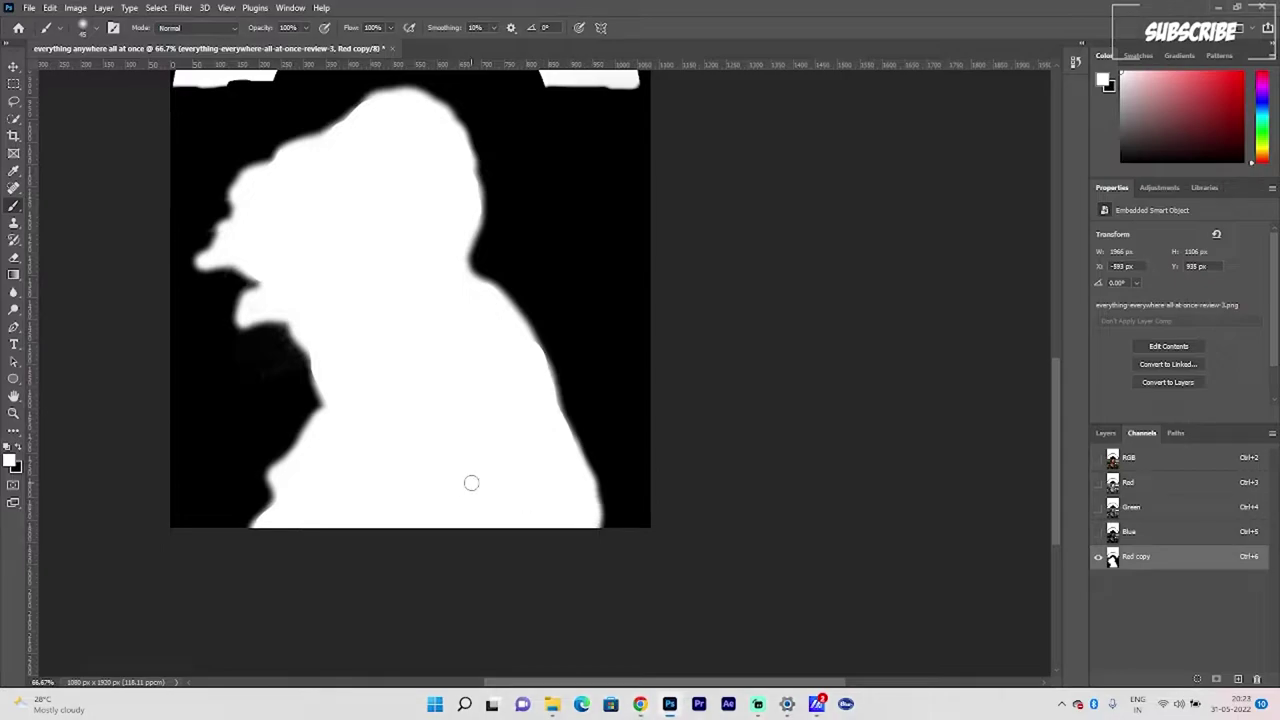
# Step: Load the Red copy channel as a selection and apply it as a layer mask on the photo layer
pyautogui.keyDown('ctrl'); pyautogui.click(1112, 558); pyautogui.keyUp('ctrl')
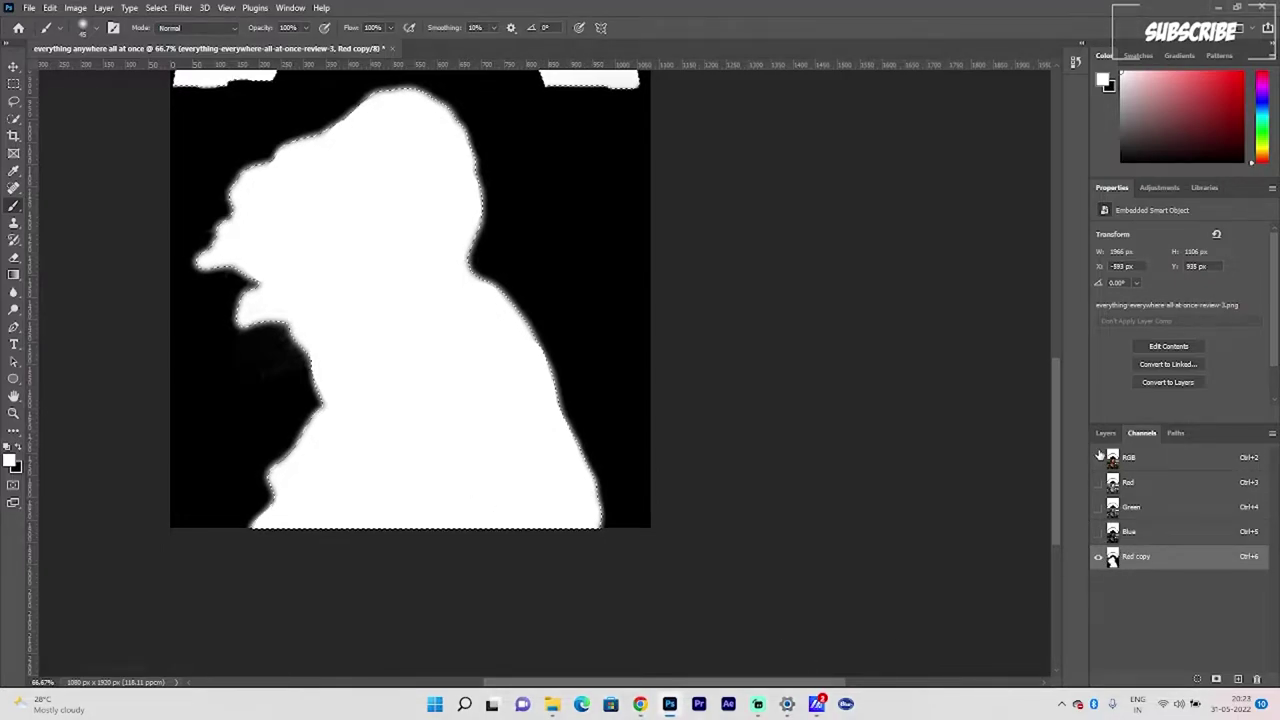
pyautogui.press('F7')
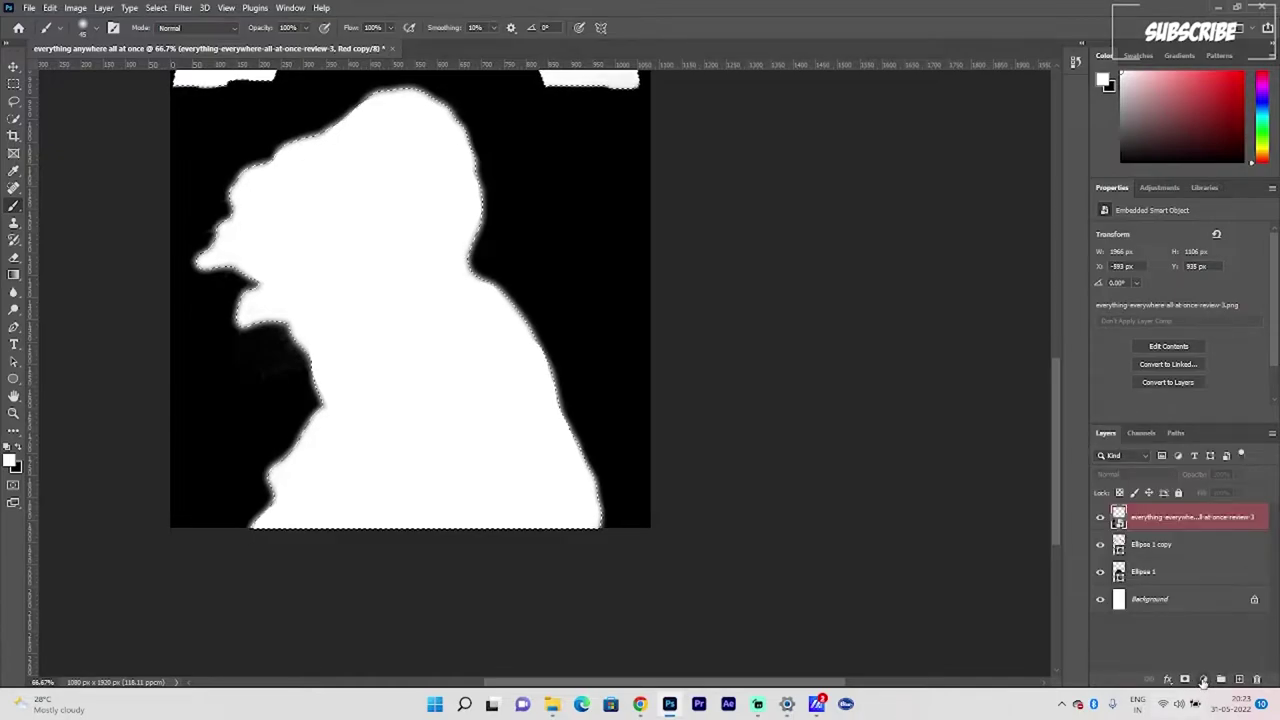
pyautogui.click(1185, 679)
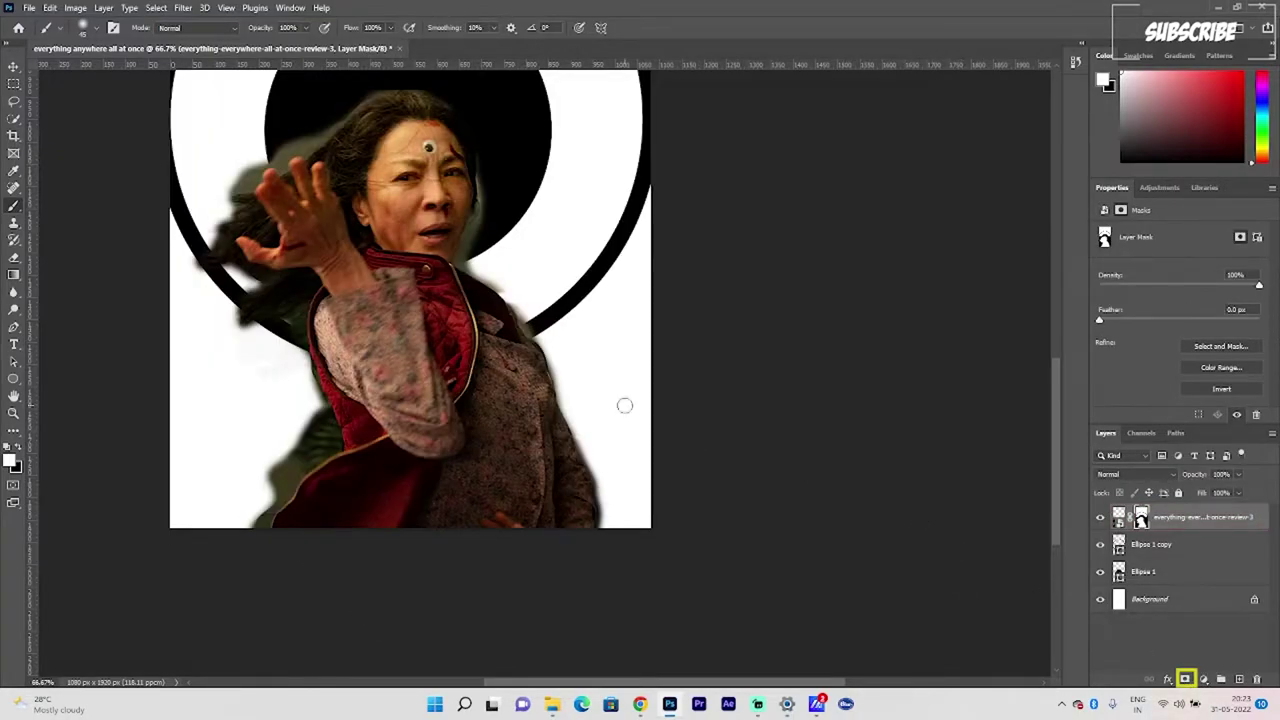
pyautogui.scroll(5, 315, 284)
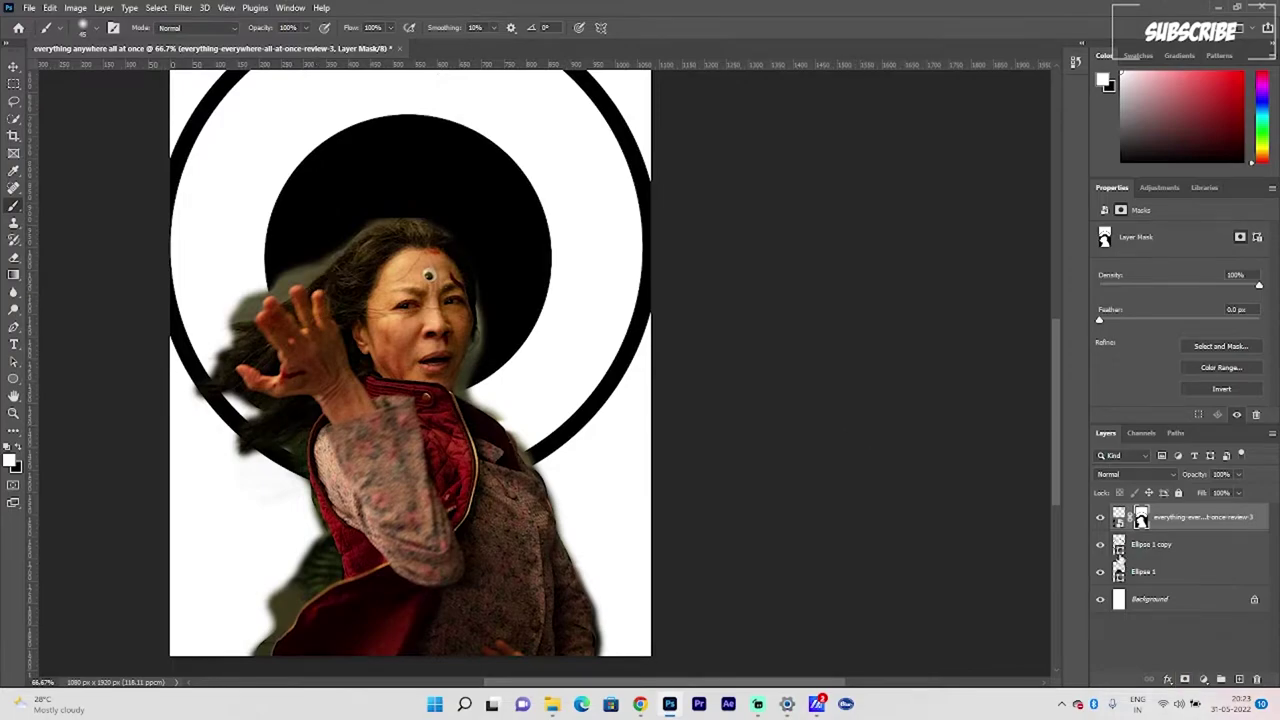
# Step: Add a white Solid Color fill layer and place it directly below the masked photo layer
pyautogui.click(1203, 679)
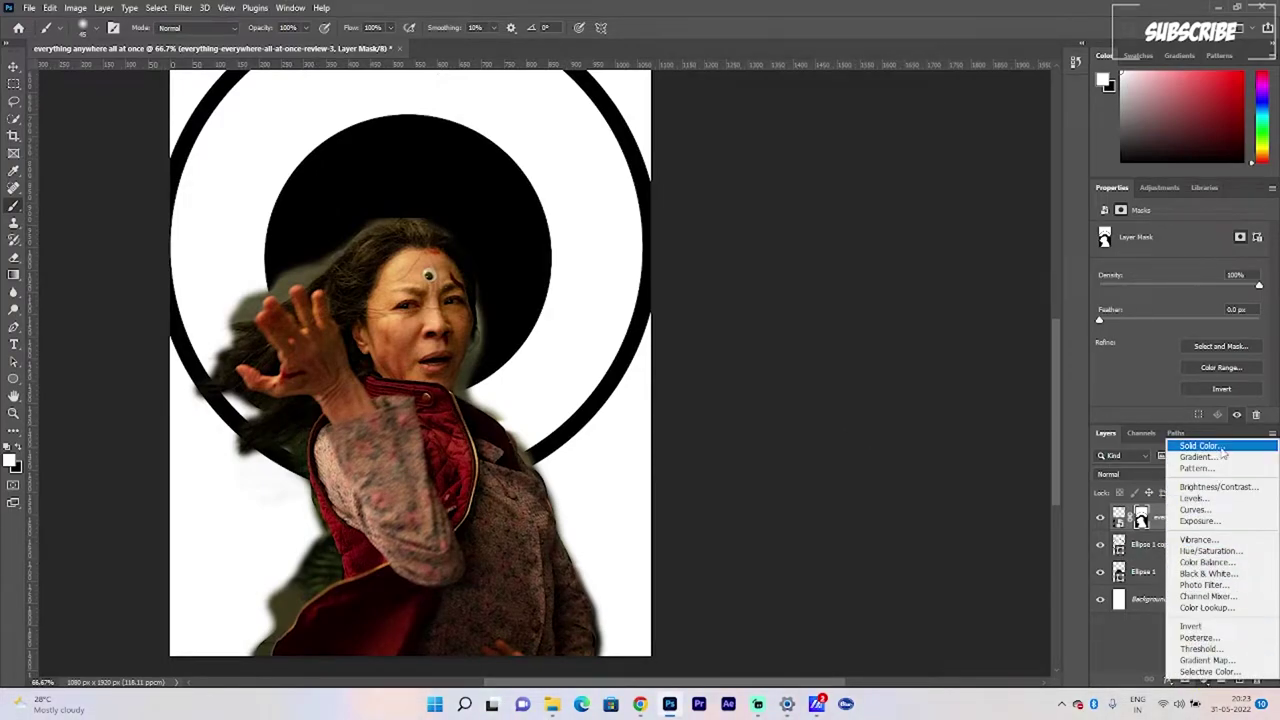
pyautogui.click(1220, 447)
pyautogui.moveTo(540, 196); pyautogui.dragTo(448, 157)
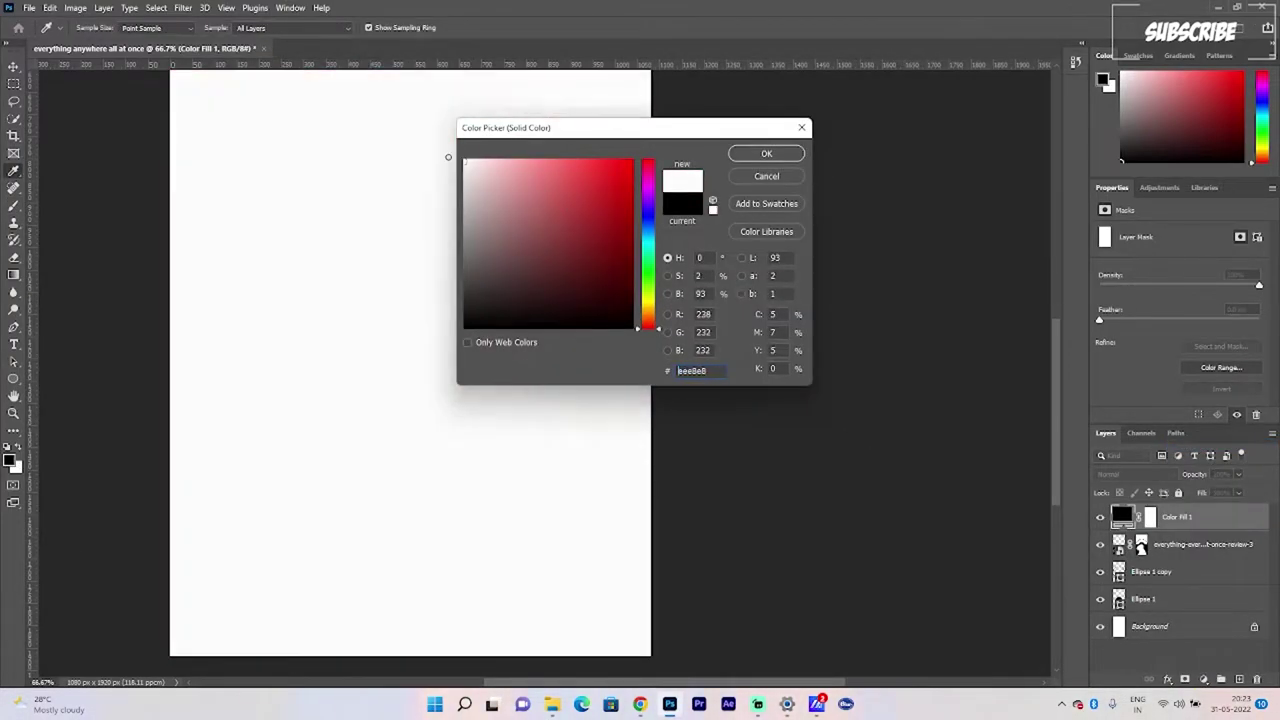
pyautogui.click(731, 157)
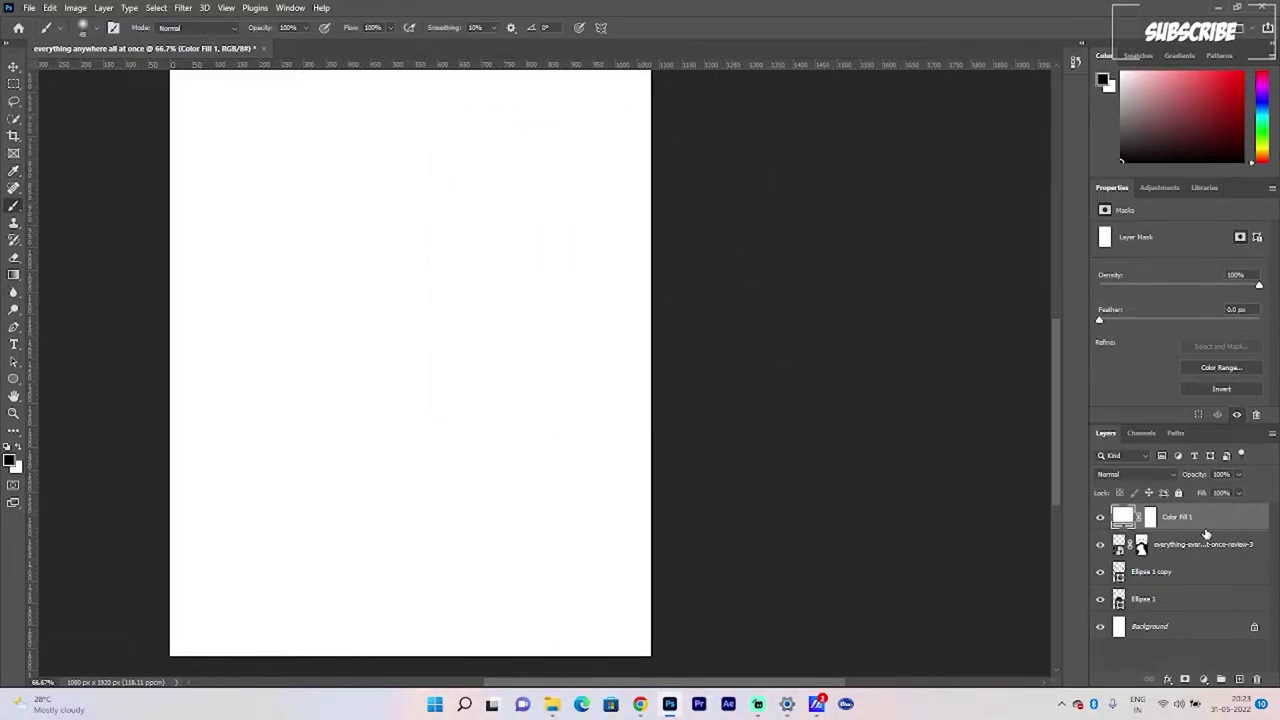
pyautogui.moveTo(1207, 535)
pyautogui.mouseDown()
pyautogui.moveTo(1197, 578)
pyautogui.moveTo(1190, 538)
pyautogui.mouseUp()
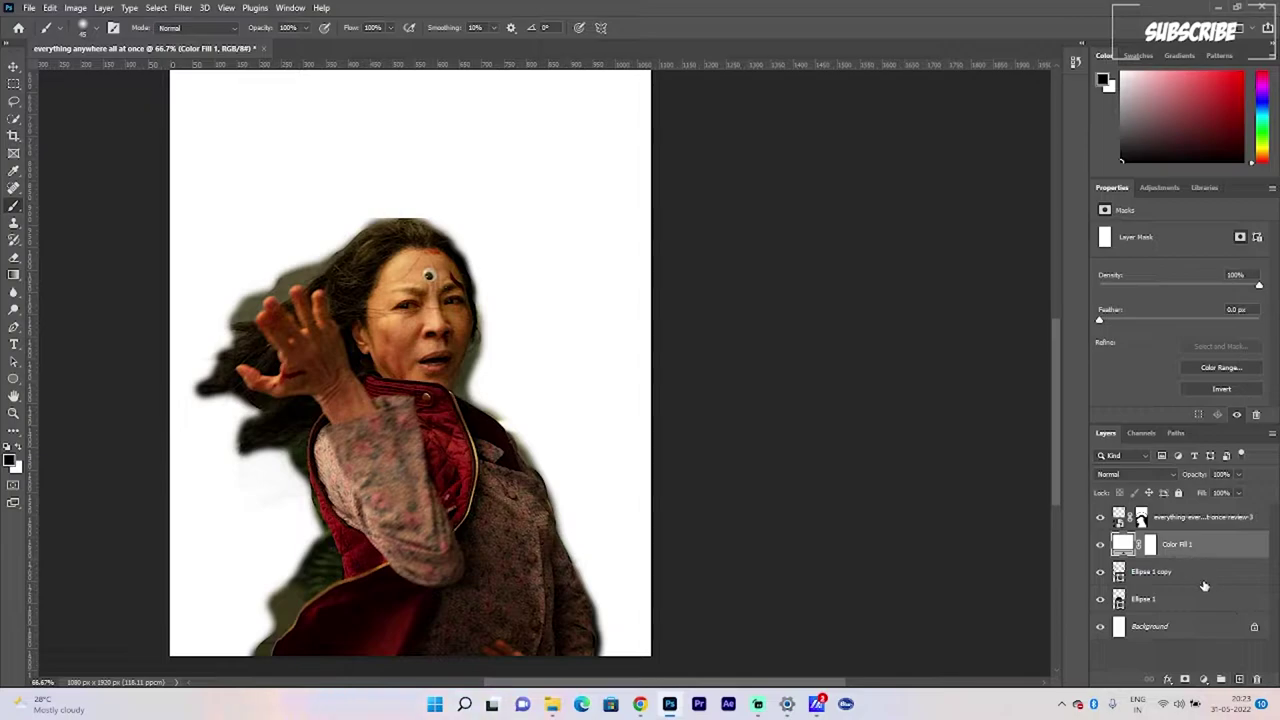
# Step: Create a new empty layer above the photo layer and clip it to the photo
pyautogui.click(1193, 515)
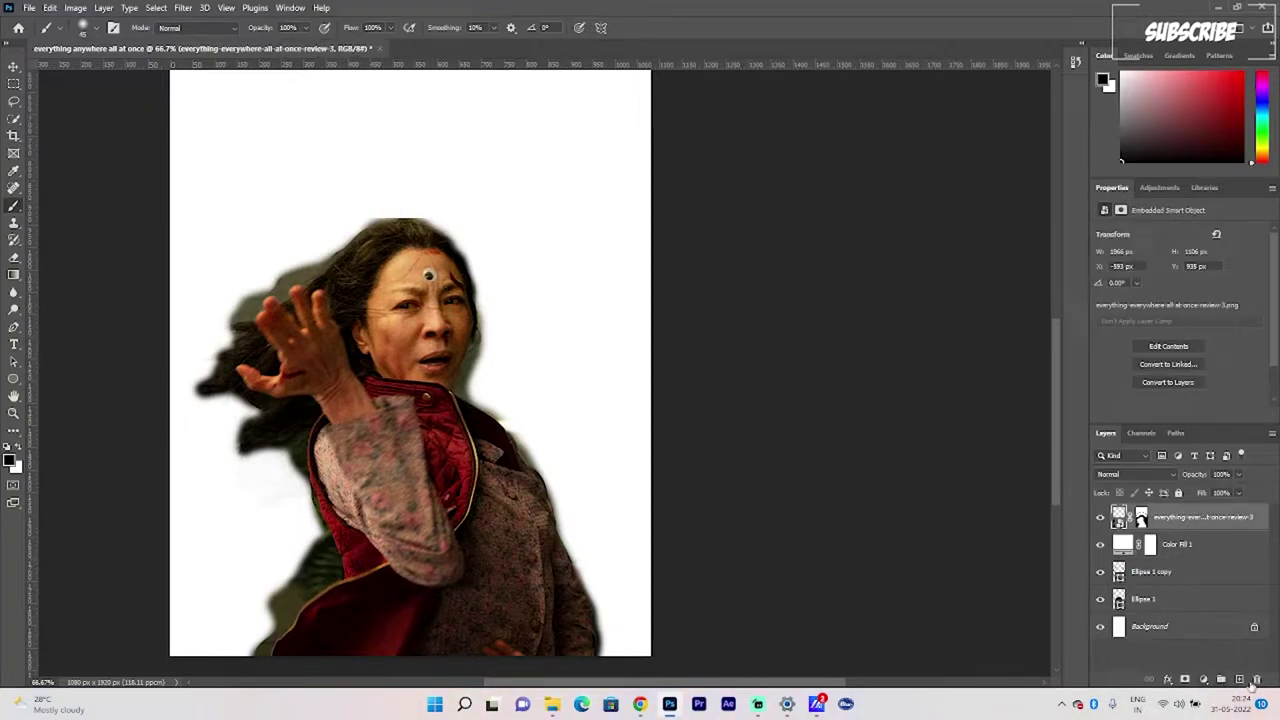
pyautogui.click(1239, 679)
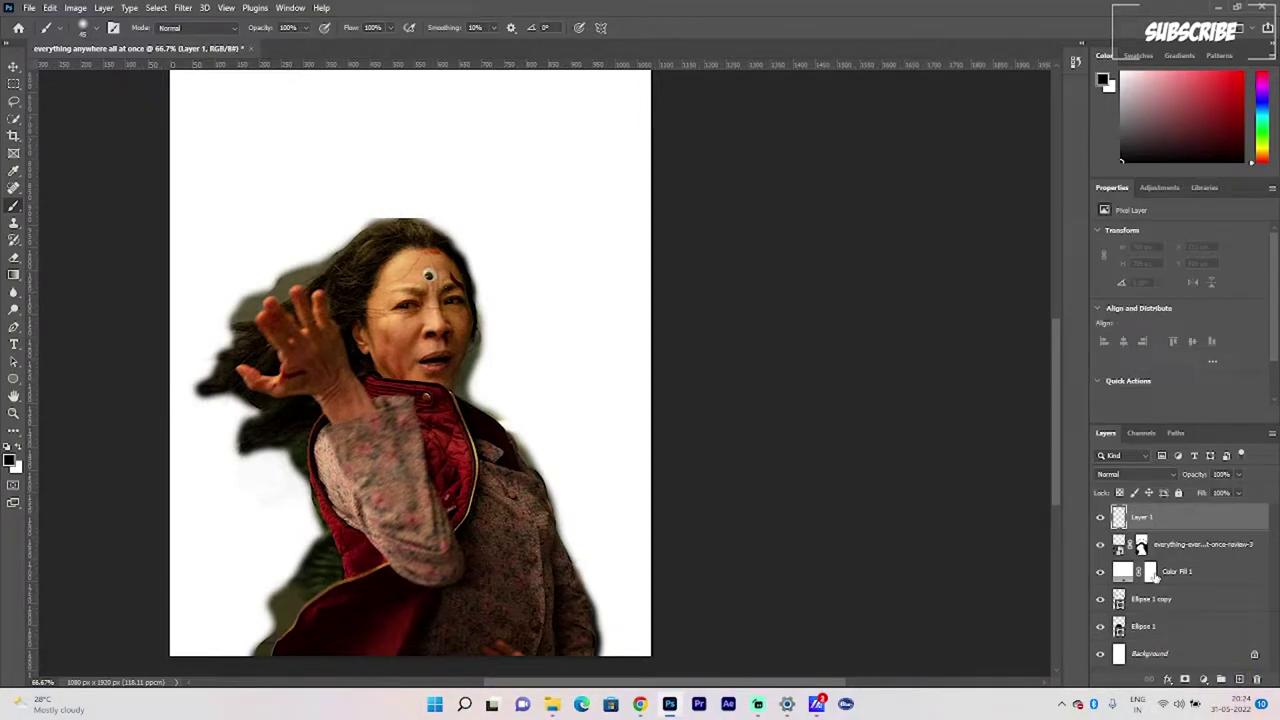
pyautogui.rightClick(1150, 517)
pyautogui.click(1015, 380)
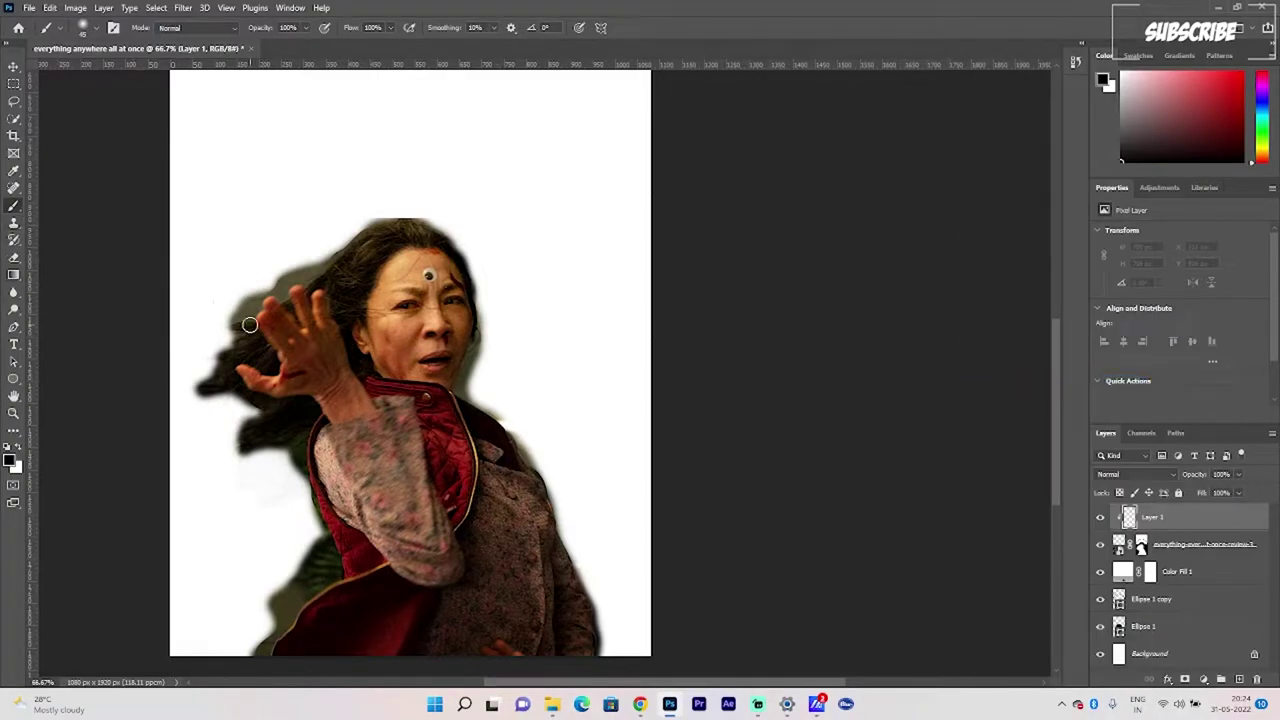
# Step: Sample the white background and paint it on the clipped layer over the dark fringe beside the hair, cheek and neck
pyautogui.press('a')
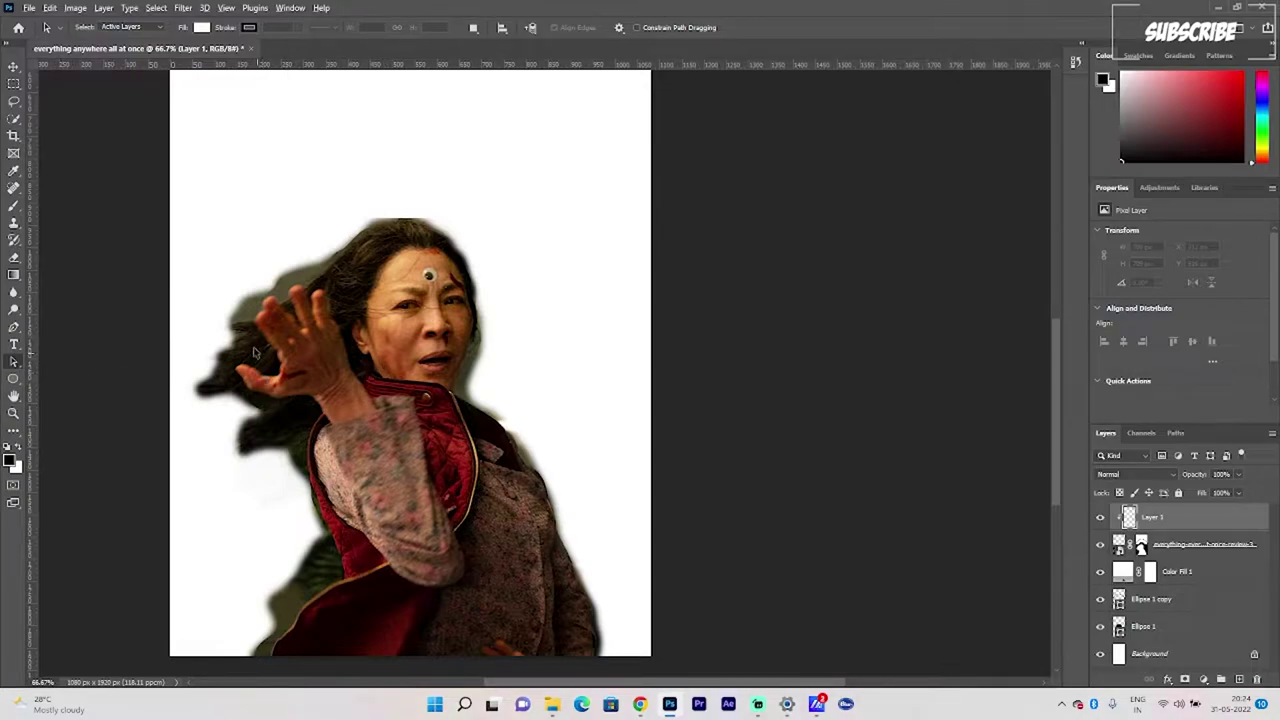
pyautogui.click(14, 207)
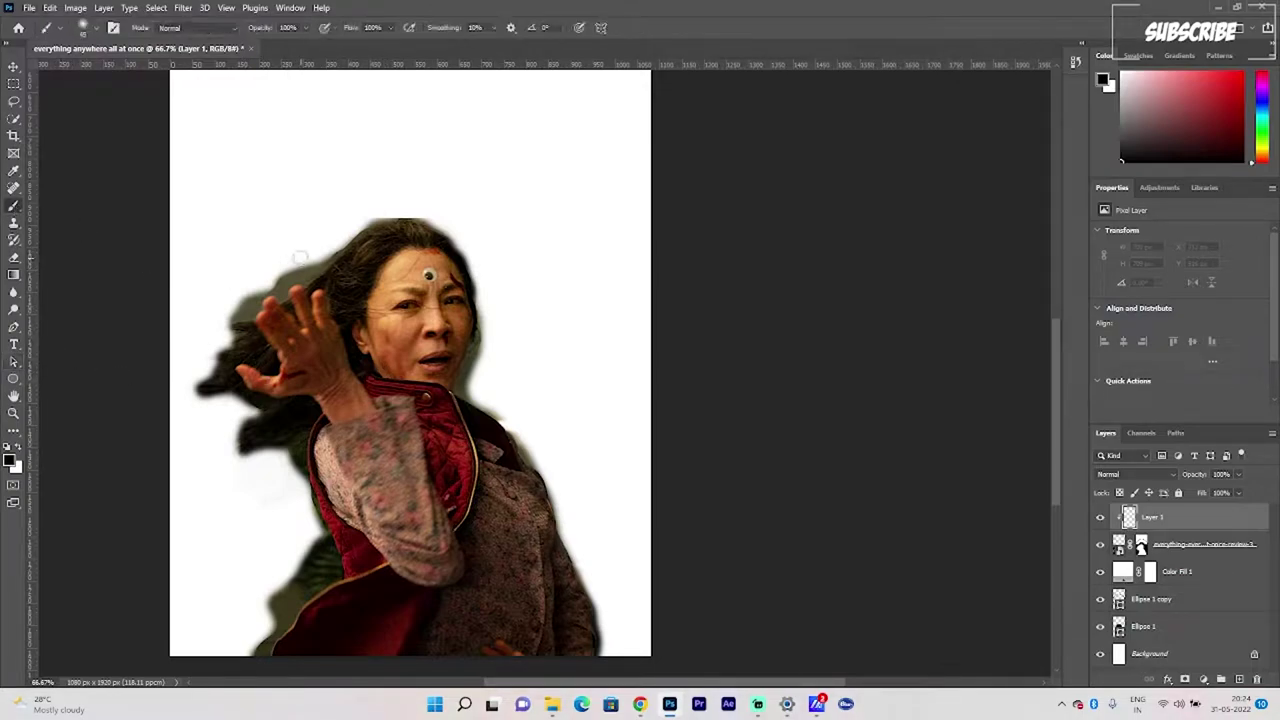
pyautogui.keyDown('alt'); pyautogui.click(297, 248); pyautogui.keyUp('alt')
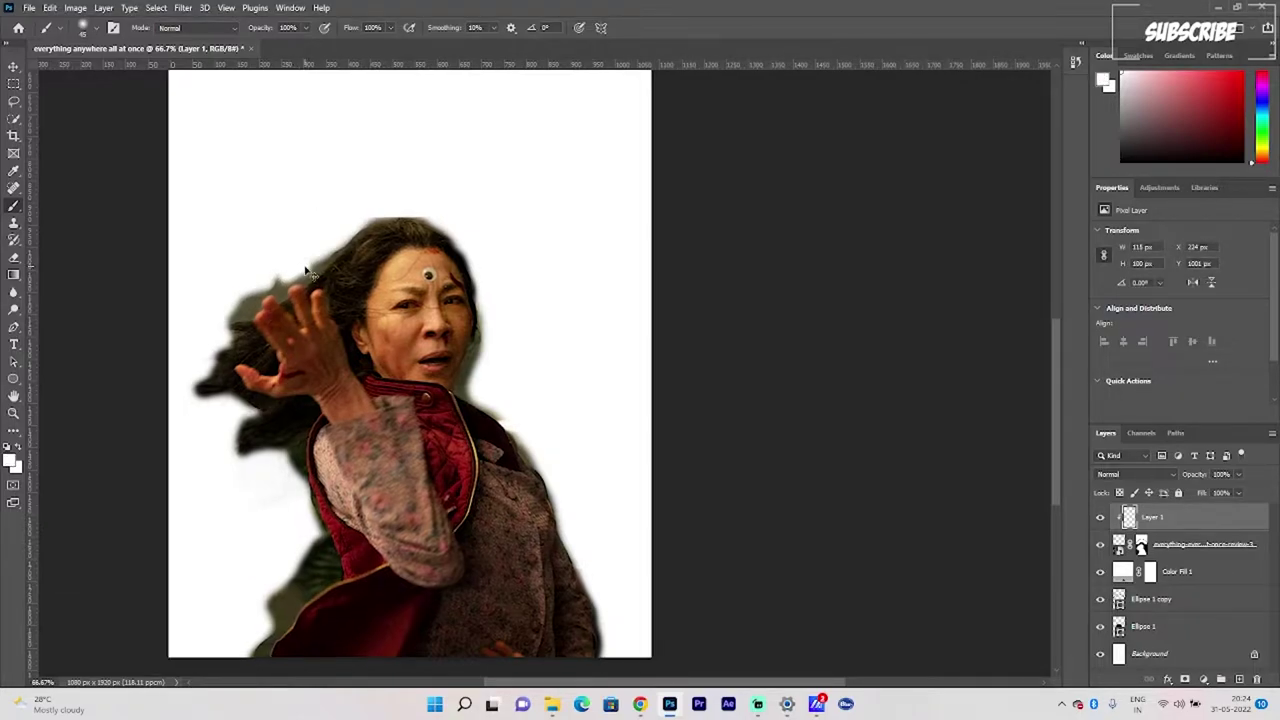
pyautogui.hotkey('ctrl', '+')
pyautogui.hotkey('ctrl', '+')
pyautogui.hotkey('ctrl', '+')
pyautogui.moveTo(270, 336)
pyautogui.mouseDown()
pyautogui.moveTo(243, 343)
pyautogui.moveTo(226, 372)
pyautogui.mouseUp()
pyautogui.click(97, 28)
pyautogui.click(397, 260)
pyautogui.moveTo(254, 296)
pyautogui.mouseDown()
pyautogui.moveTo(197, 363)
pyautogui.moveTo(191, 414)
pyautogui.moveTo(255, 437)
pyautogui.mouseUp()
pyautogui.press(']')
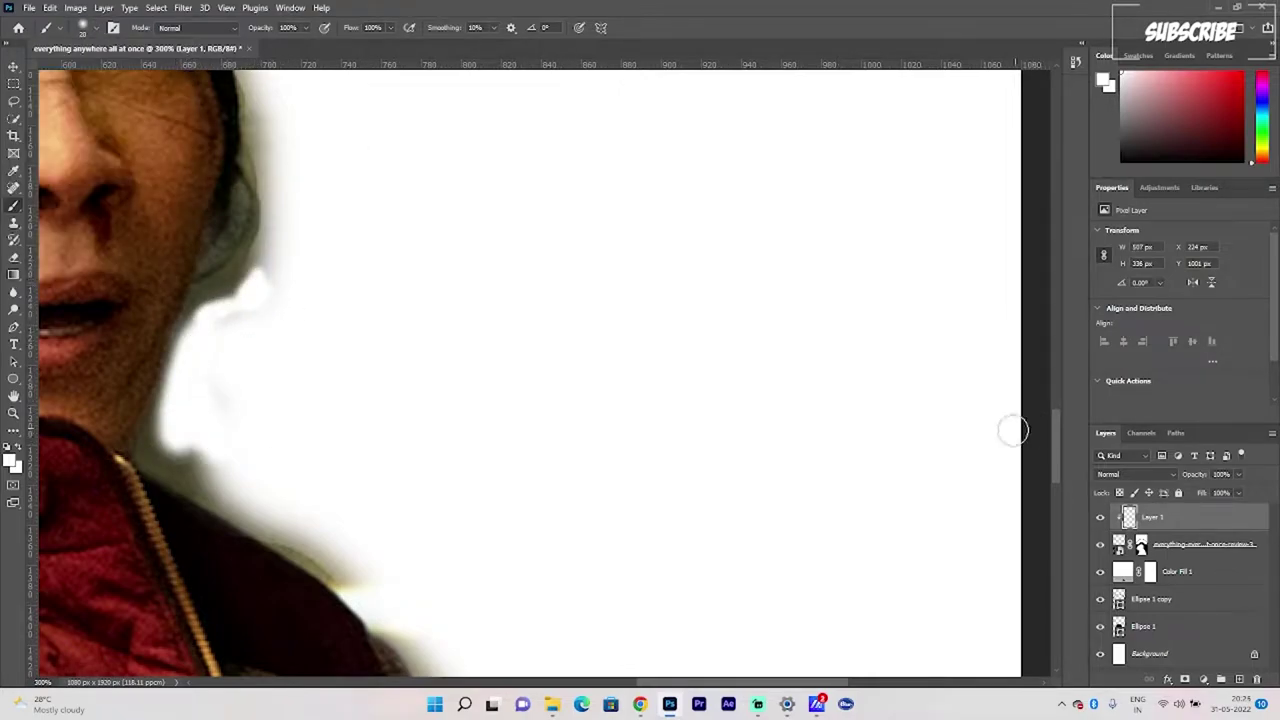
# Step: Try the Color blend mode on the clipped paint layer
pyautogui.click(1110, 476)
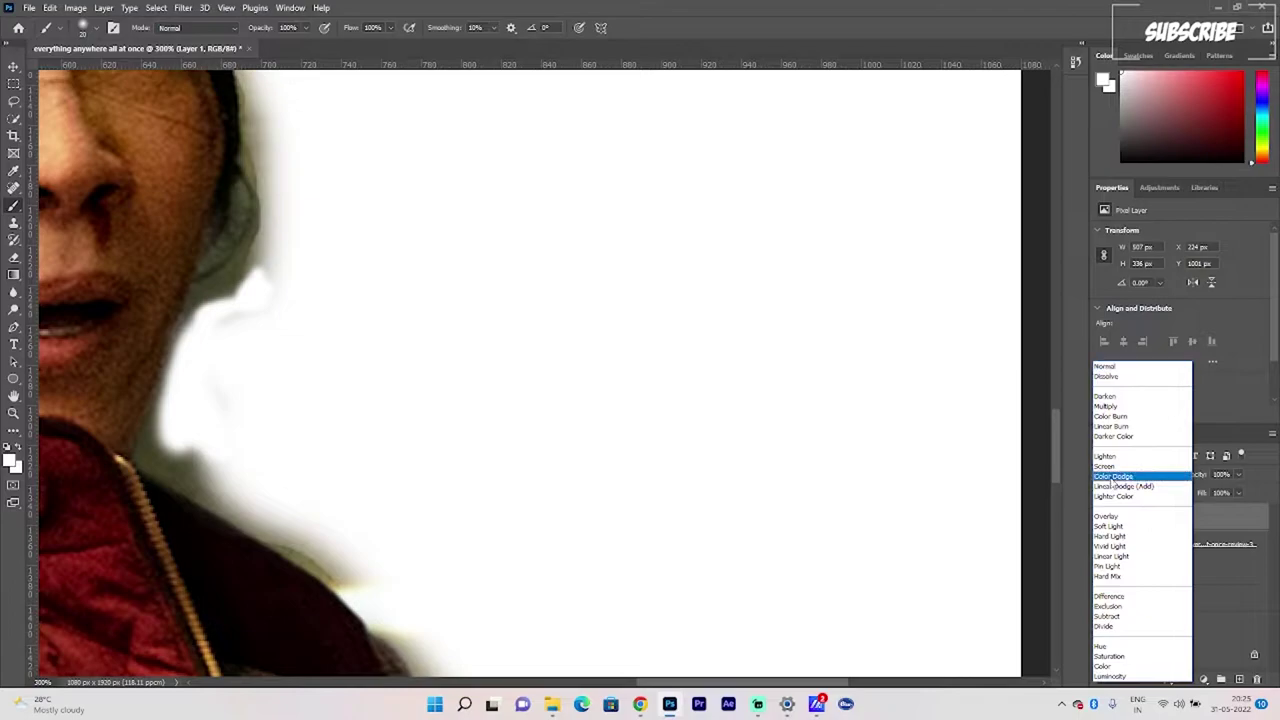
pyautogui.click(1108, 666)
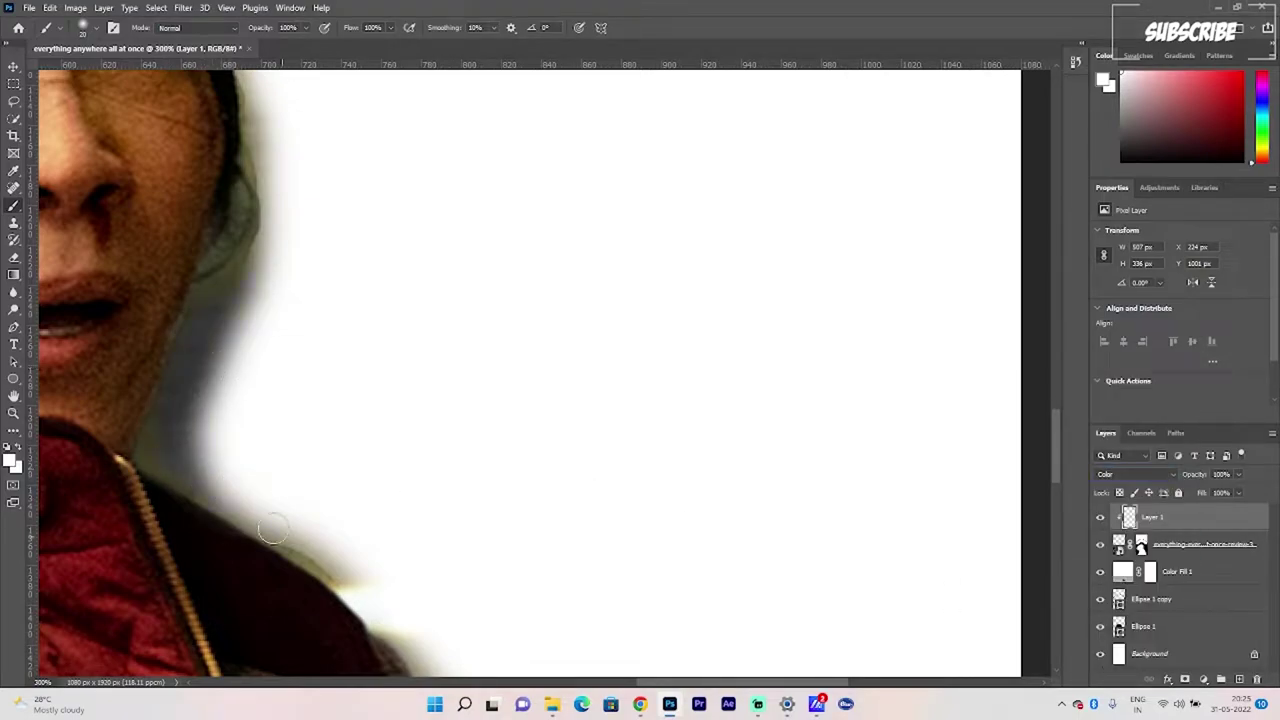
pyautogui.scroll(5, 213, 303)
pyautogui.hscroll(-2, 388, 389)
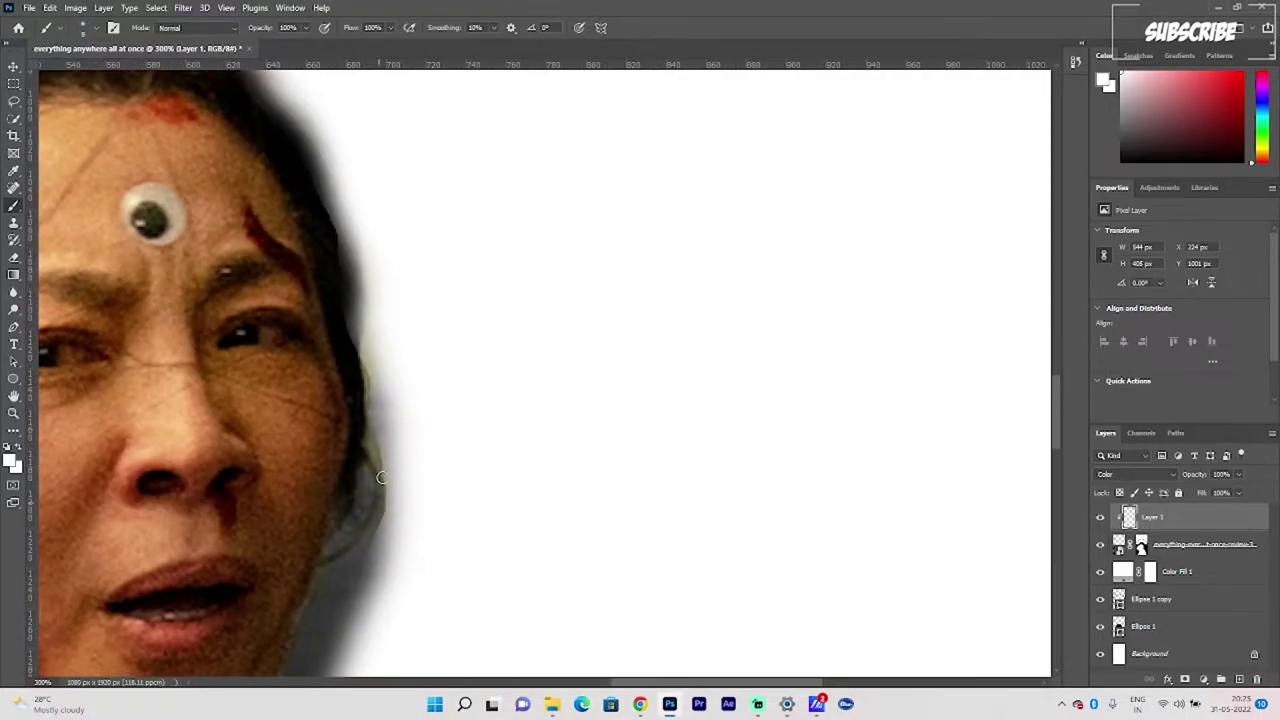
# Step: Paint white in Normal mode over the background fringe along the woman's face, jacket shoulder and top of the hair
pyautogui.moveTo(386, 323); pyautogui.dragTo(540, 346)
pyautogui.moveTo(560, 260); pyautogui.dragTo(603, 334)
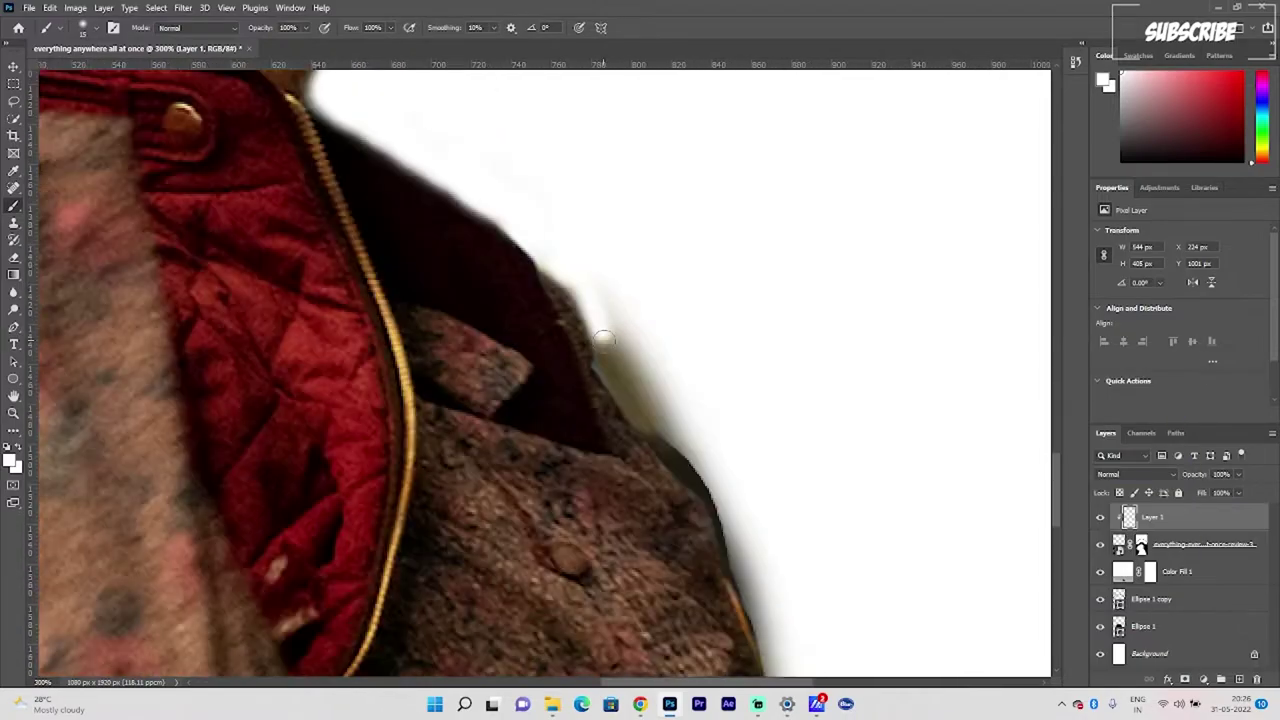
pyautogui.moveTo(350, 290)
pyautogui.mouseDown()
pyautogui.moveTo(403, 406)
pyautogui.moveTo(768, 465)
pyautogui.moveTo(843, 374)
pyautogui.mouseUp()
pyautogui.moveTo(245, 545)
pyautogui.mouseDown()
pyautogui.moveTo(348, 443)
pyautogui.moveTo(588, 285)
pyautogui.mouseUp()
pyautogui.moveTo(762, 142); pyautogui.dragTo(591, 234)
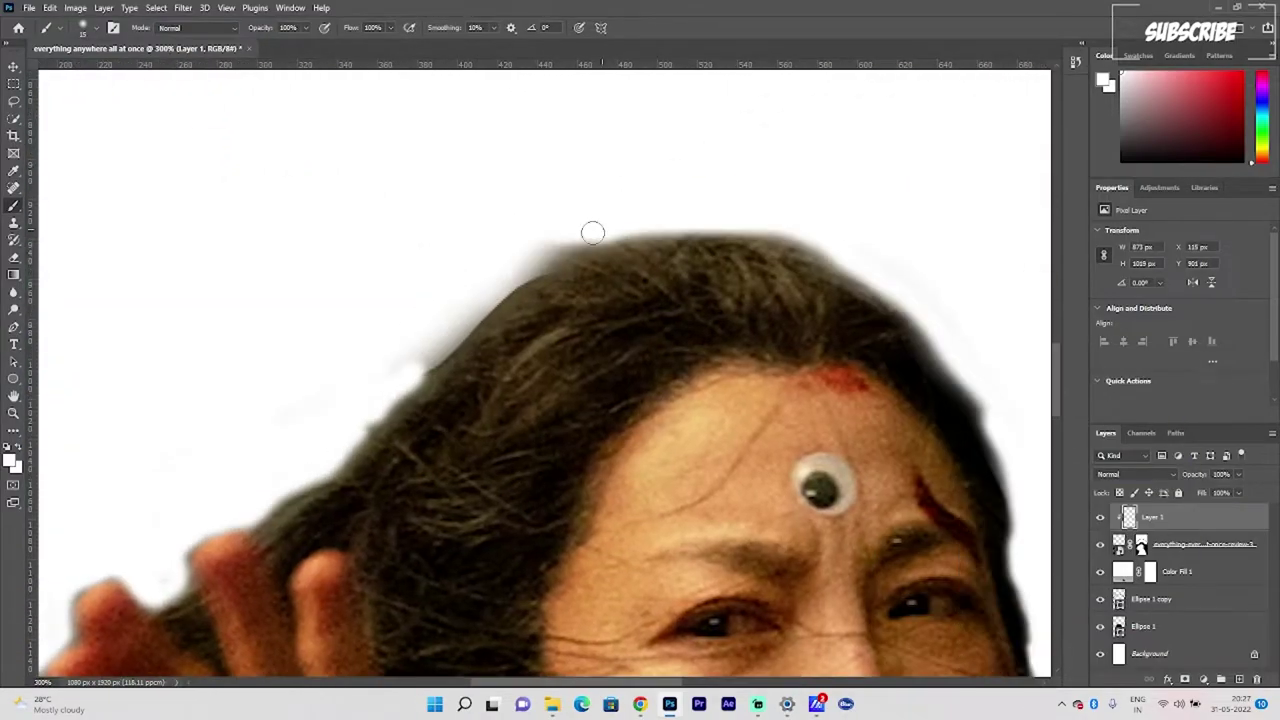
# Step: Paint white over the remaining fringe along the back of the woman's hair, the flying strands and the vest's outer edge
pyautogui.moveTo(400, 560); pyautogui.dragTo(780, 191)
pyautogui.press('[')
pyautogui.moveTo(335, 415)
pyautogui.mouseDown()
pyautogui.moveTo(386, 399)
pyautogui.moveTo(260, 480)
pyautogui.mouseUp()
pyautogui.scroll(-10, 326, 322)
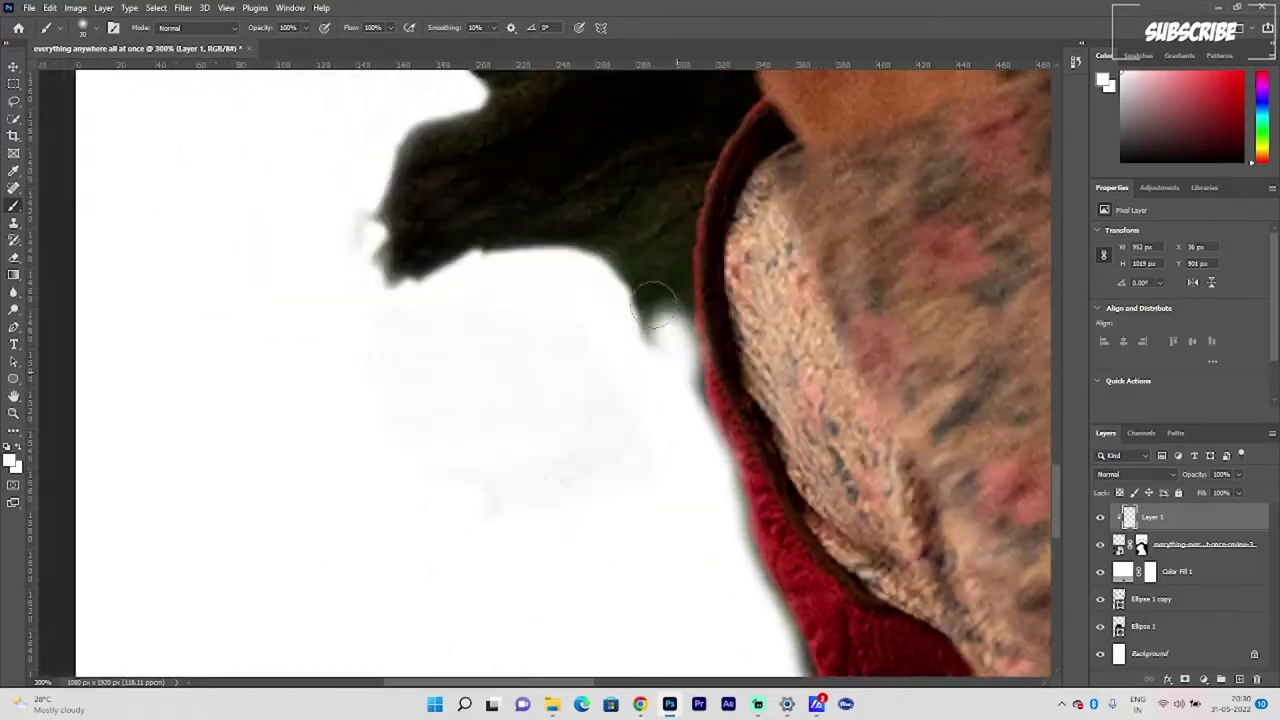
pyautogui.moveTo(654, 305); pyautogui.dragTo(420, 200)
pyautogui.moveTo(655, 340); pyautogui.dragTo(700, 506)
# Step: Refine the white paint with a smaller brush around the hair tips and the far side of the woman's face
pyautogui.hotkey('ctrl', '+')
pyautogui.moveTo(400, 560)
pyautogui.mouseDown()
pyautogui.moveTo(640, 590)
pyautogui.moveTo(360, 168)
pyautogui.mouseUp()
pyautogui.press('[')
pyautogui.press('[')
pyautogui.press('[')
pyautogui.press('[')
pyautogui.press('[')
pyautogui.moveTo(512, 544); pyautogui.dragTo(160, 430)
pyautogui.moveTo(537, 349); pyautogui.dragTo(494, 600)
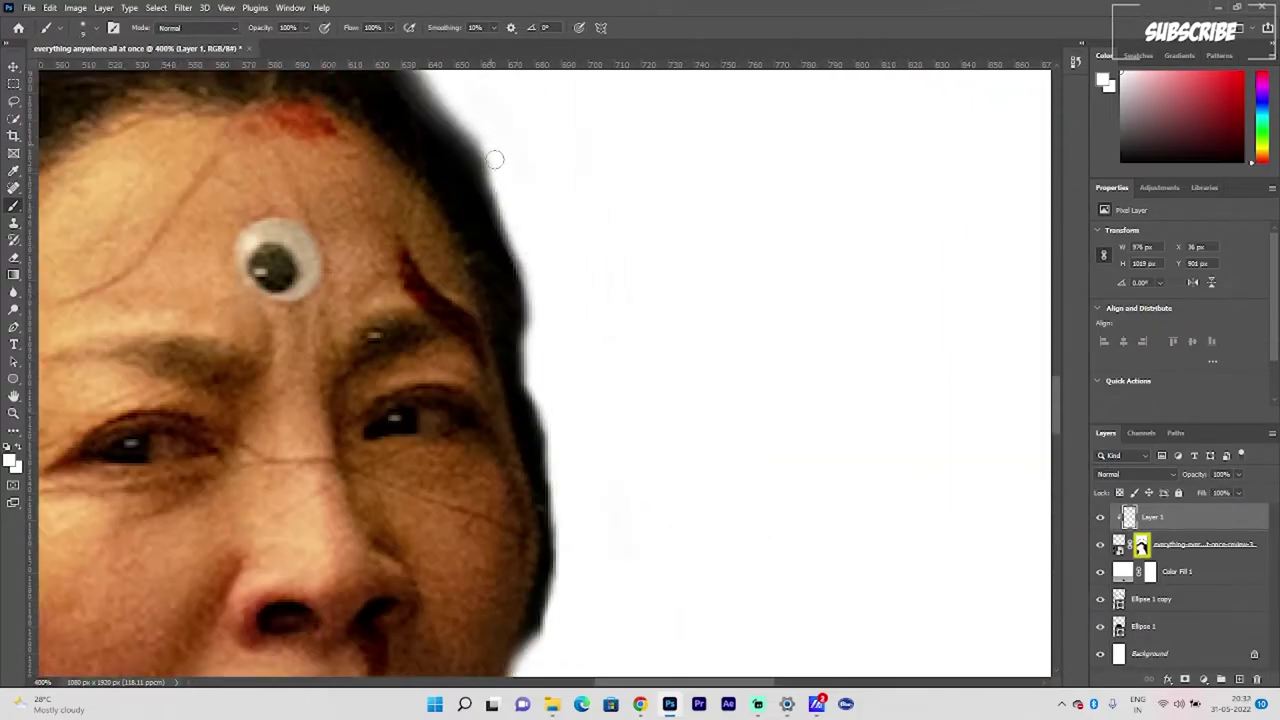
pyautogui.moveTo(494, 160); pyautogui.dragTo(900, 200)
pyautogui.hotkey('ctrl', '-')
pyautogui.moveTo(549, 177); pyautogui.dragTo(800, 240)
# Step: Load the photo's layer mask as a selection, subtract background with Quick Selection, and open it in Select and Mask
pyautogui.hotkey('ctrl', '0')
pyautogui.keyDown('ctrl'); pyautogui.click(1141, 544); pyautogui.keyUp('ctrl')
pyautogui.press('w')
pyautogui.moveTo(523, 217); pyautogui.dragTo(760, 230)
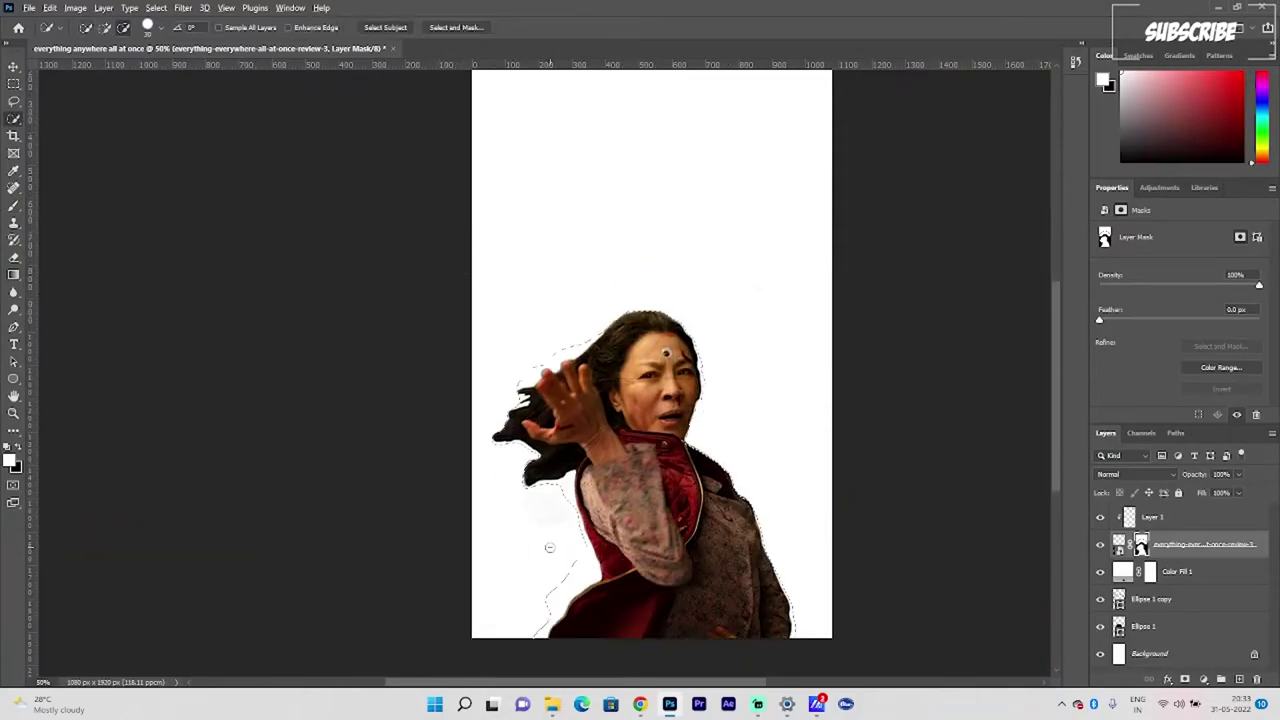
pyautogui.click(457, 28)
pyautogui.hotkey('ctrl', '+')
pyautogui.hotkey('ctrl', '+')
pyautogui.hotkey('ctrl', '+')
pyautogui.hotkey('ctrl', '-')
pyautogui.hotkey('ctrl', '-')
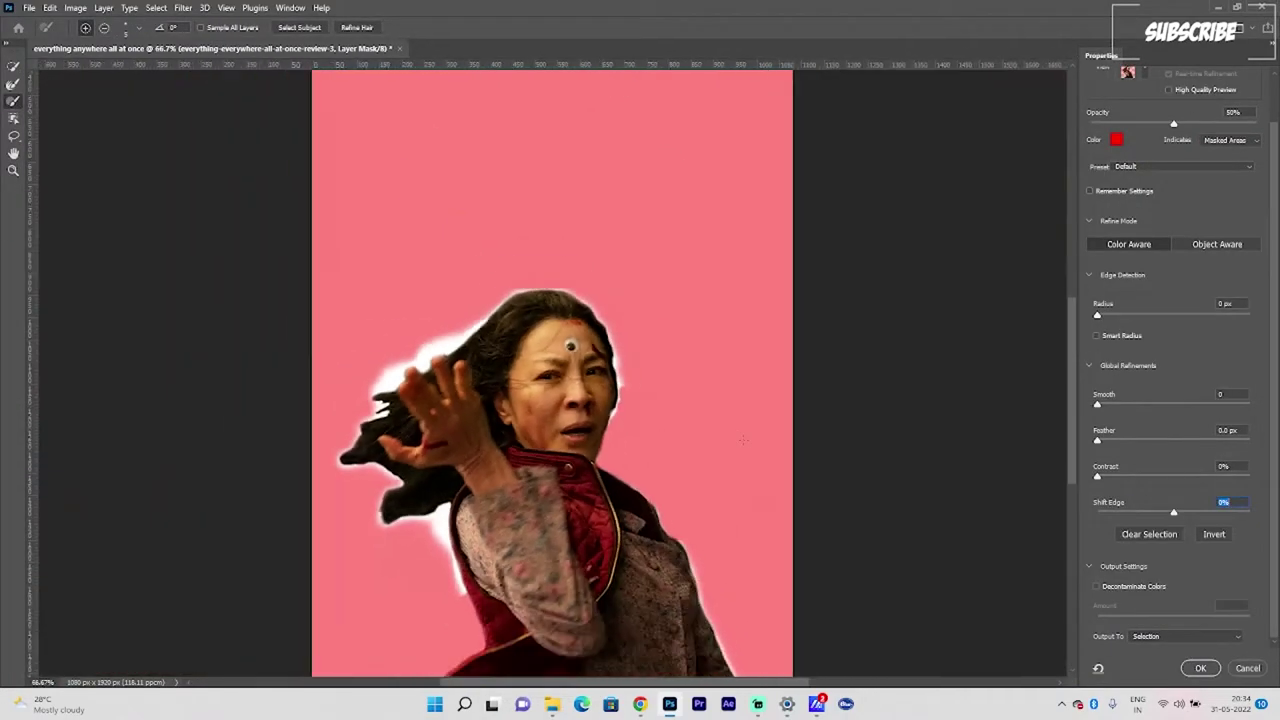
# Step: Refine the mask edge with Radius 17 px, Feather 9.9 px, Shift Edge -42% and increased Contrast
pyautogui.moveTo(1174, 513); pyautogui.dragTo(1147, 516)
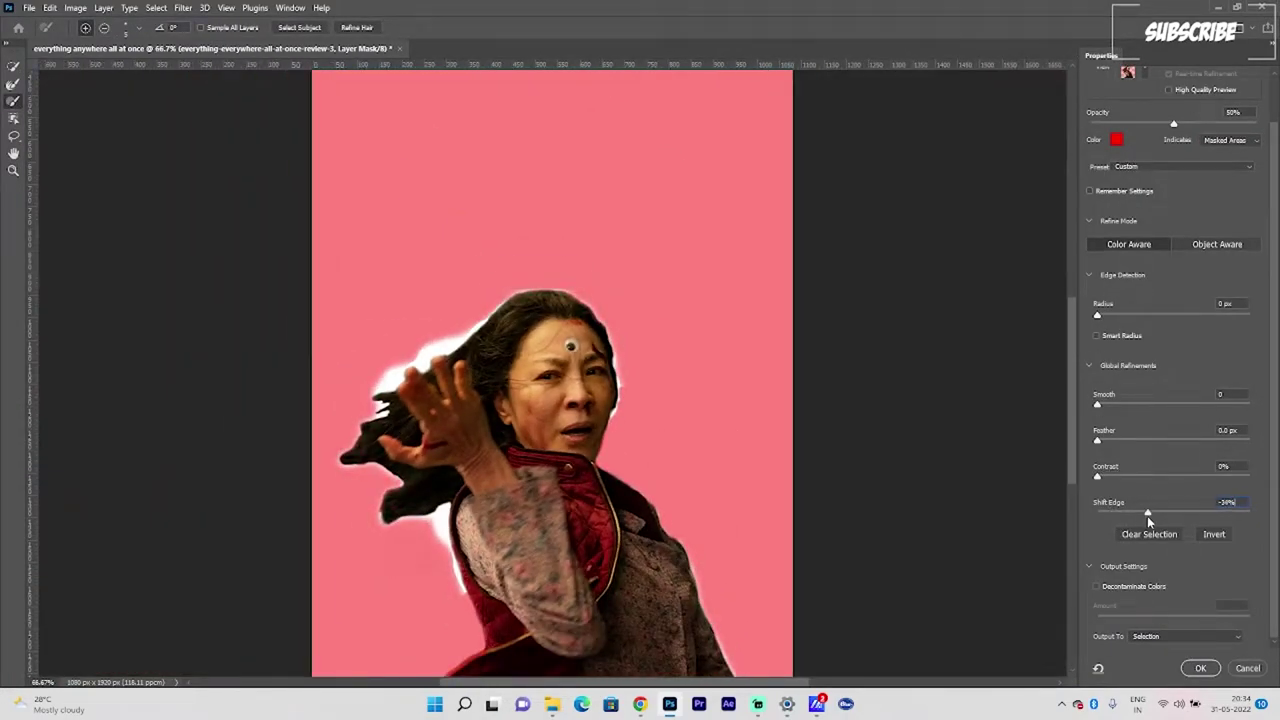
pyautogui.moveTo(1131, 318); pyautogui.dragTo(1164, 316)
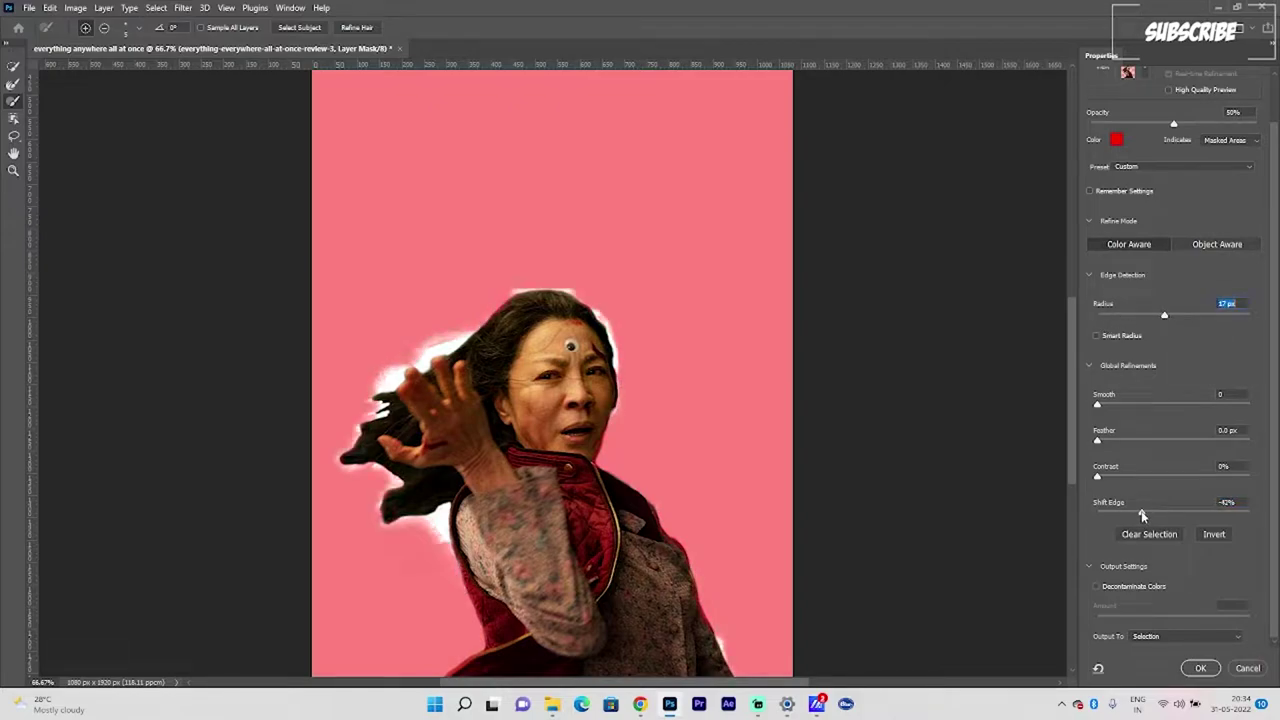
pyautogui.moveTo(1097, 441); pyautogui.dragTo(1157, 447)
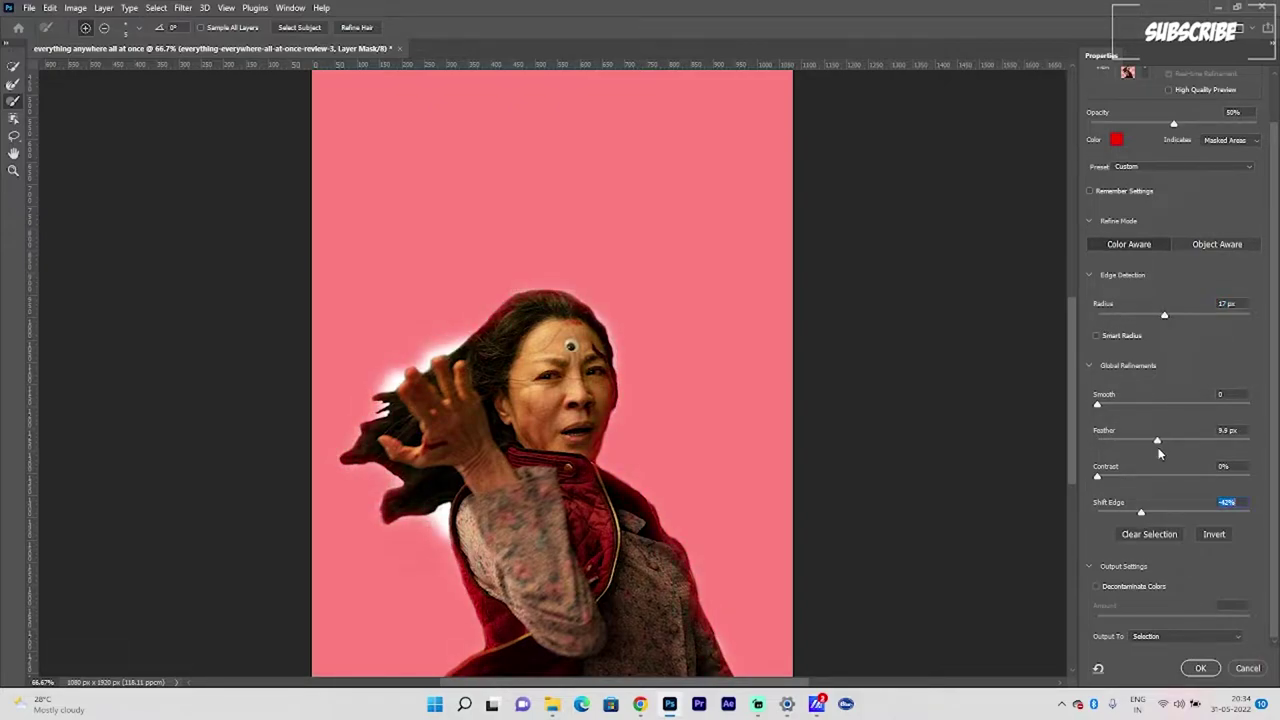
pyautogui.moveTo(1108, 481); pyautogui.dragTo(1134, 485)
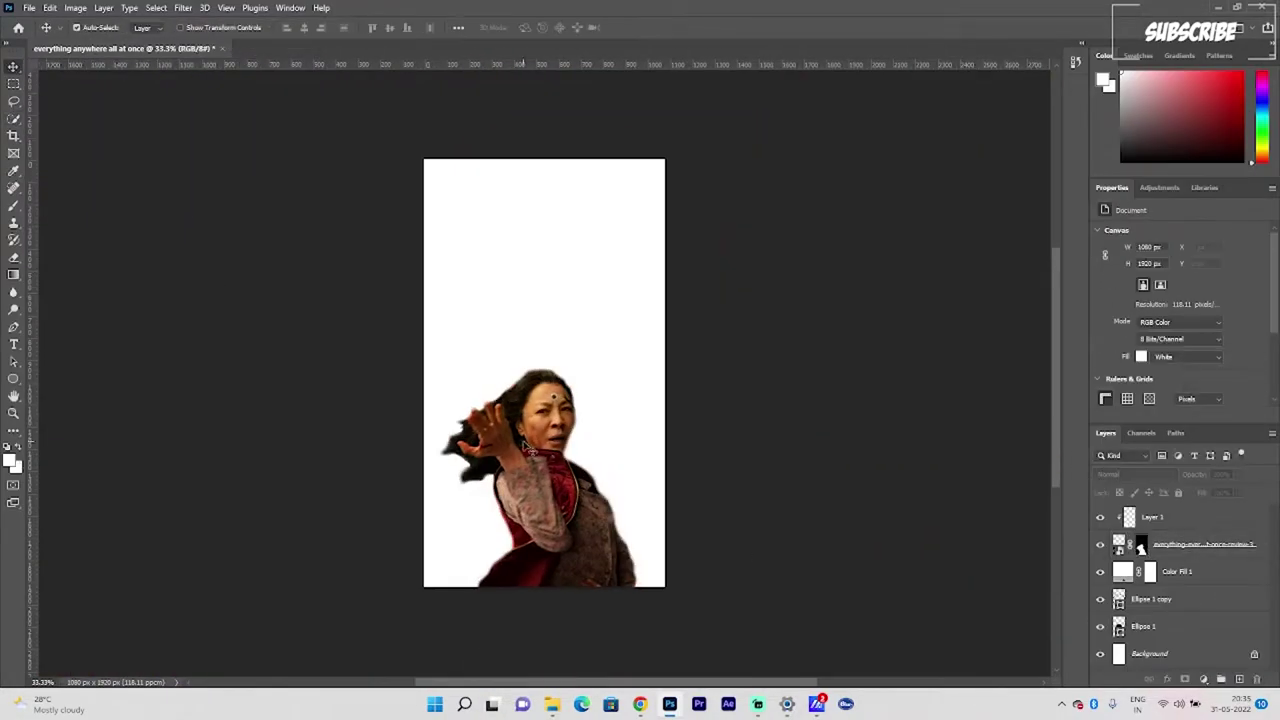
# Step: Apply the Sharpen Edges and Sharpen More filters to the woman's photo layer
pyautogui.click(524, 444)
pyautogui.click(183, 8)
pyautogui.moveTo(205, 255)
pyautogui.click(380, 281)
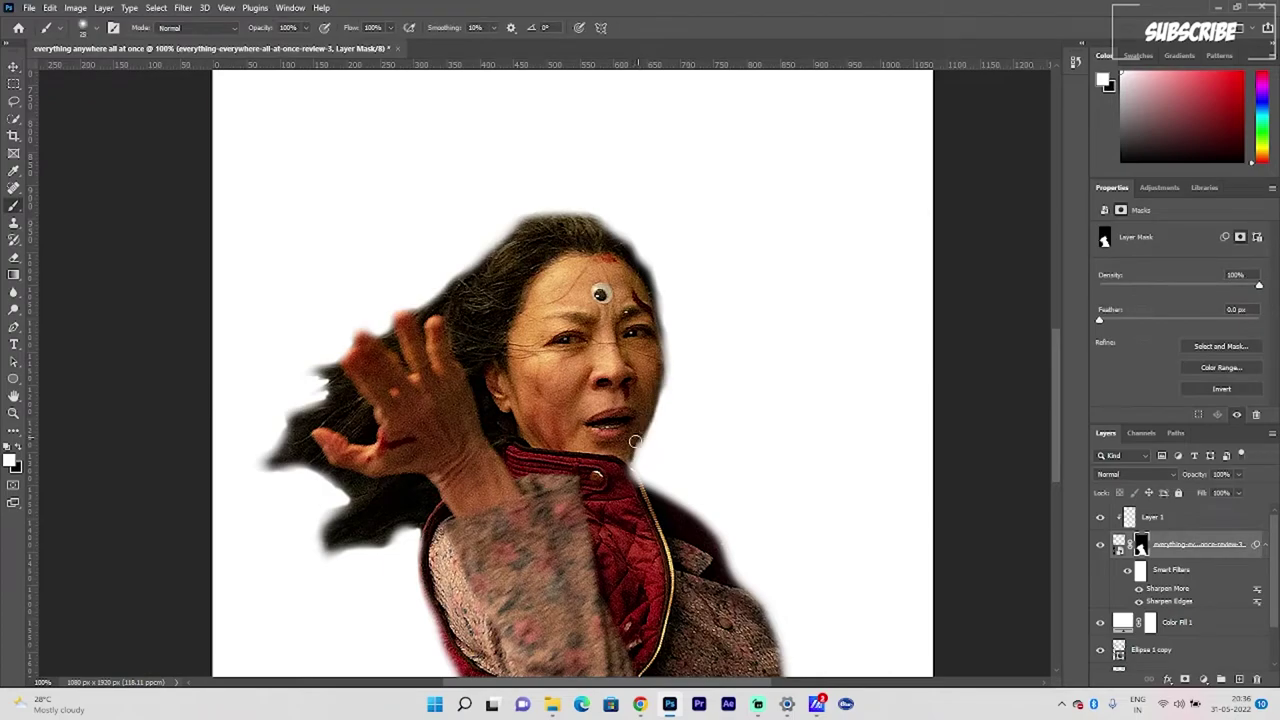
# Step: Paint white on the photo's layer mask to restore crisp edges along the woman's face, hair and jacket
pyautogui.moveTo(657, 349); pyautogui.dragTo(639, 446)
pyautogui.click(90, 28)
pyautogui.moveTo(655, 397)
pyautogui.mouseDown()
pyautogui.moveTo(641, 276)
pyautogui.moveTo(657, 330)
pyautogui.mouseUp()
pyautogui.click(114, 153)
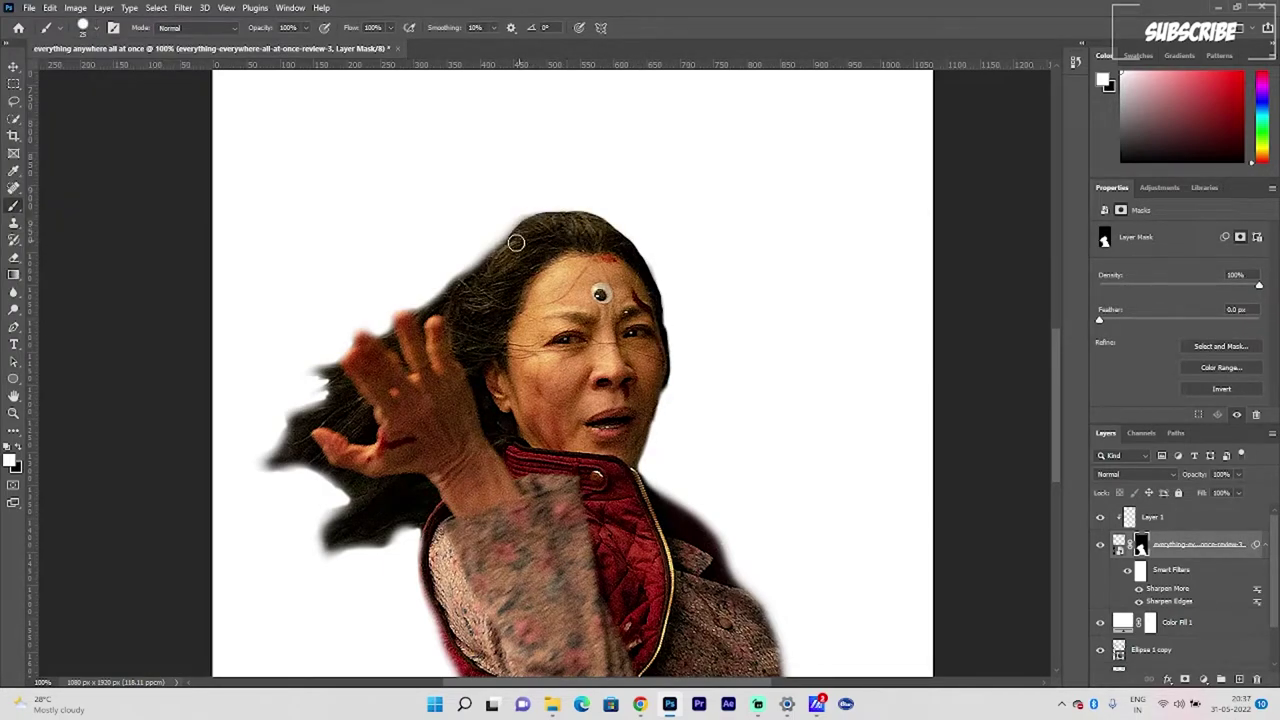
pyautogui.moveTo(338, 478)
pyautogui.mouseDown()
pyautogui.moveTo(334, 523)
pyautogui.moveTo(389, 525)
pyautogui.mouseUp()
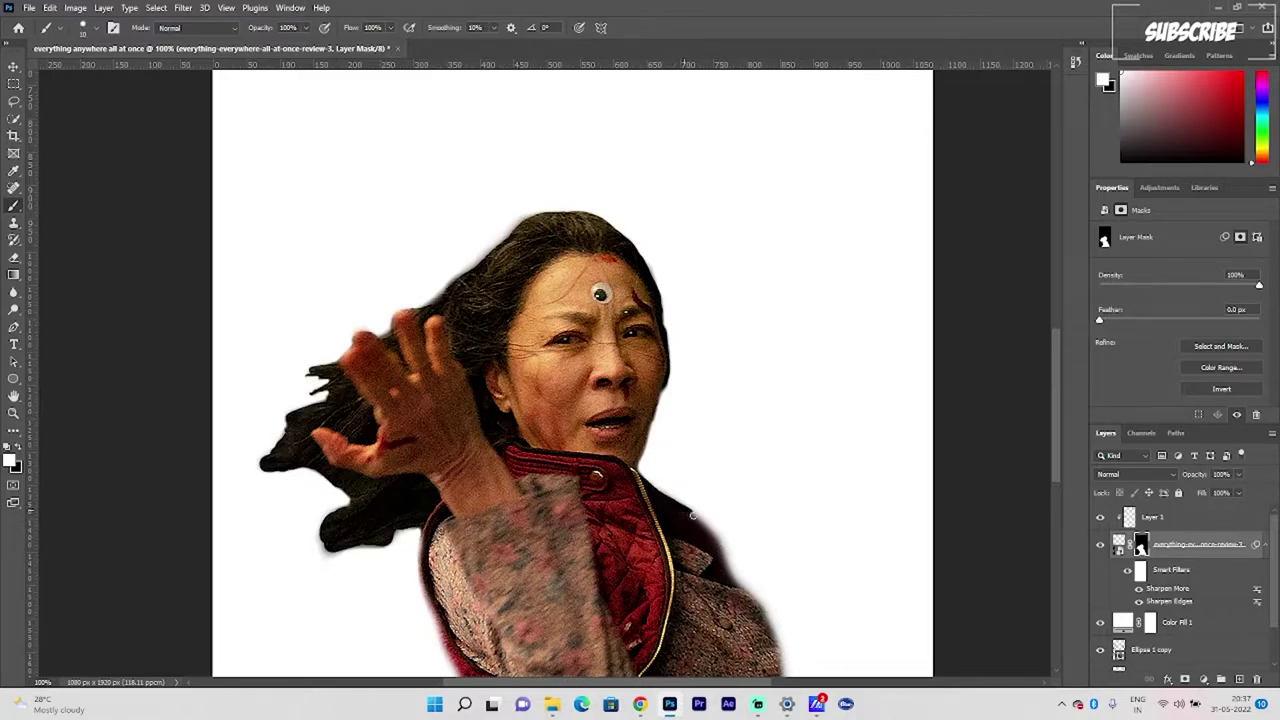
pyautogui.scroll(-5, 693, 515)
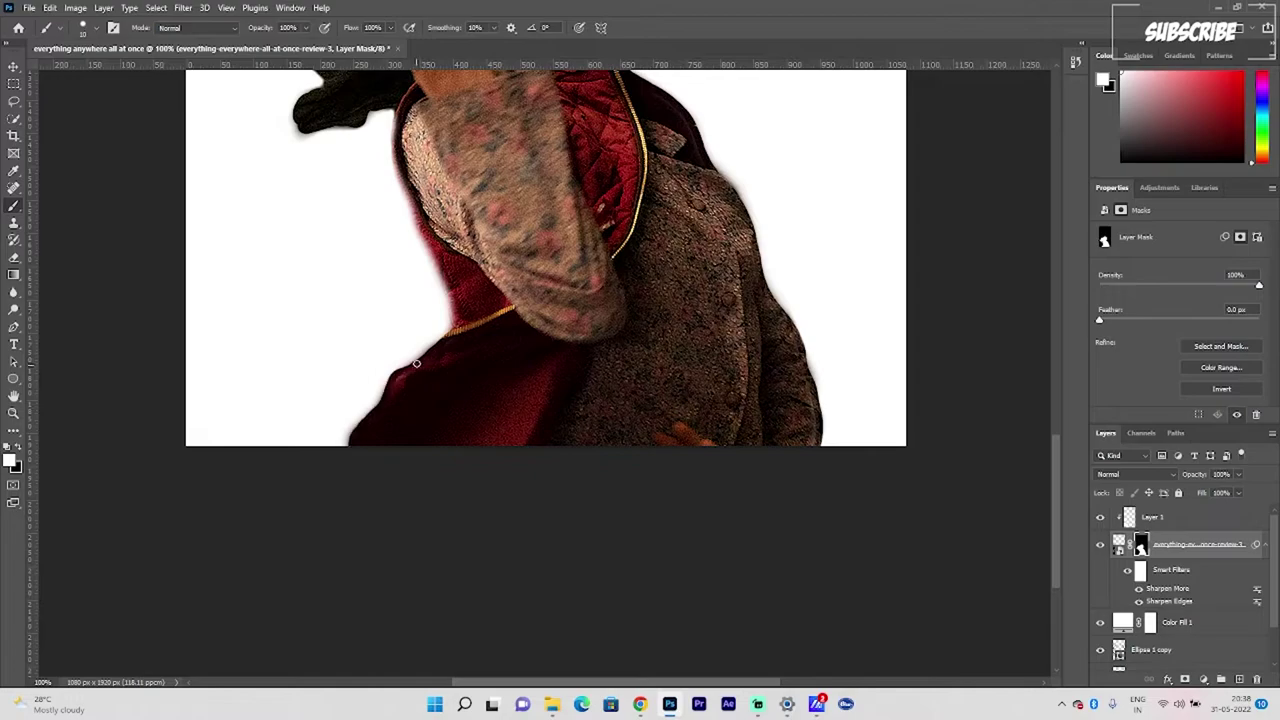
pyautogui.scroll(2, 459, 261)
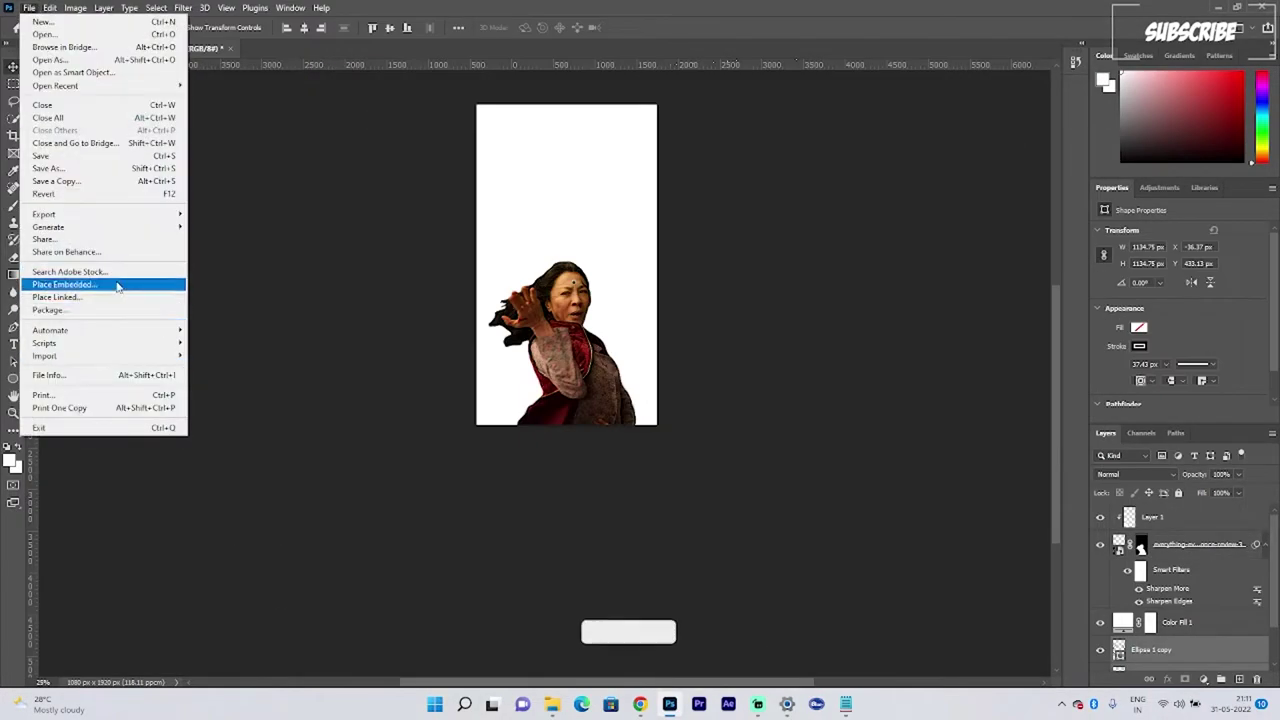
# Step: Place the joy 6 image as an embedded object above the other layers
pyautogui.click(117, 283)
pyautogui.click(229, 128)
pyautogui.scroll(-2, 244, 211)
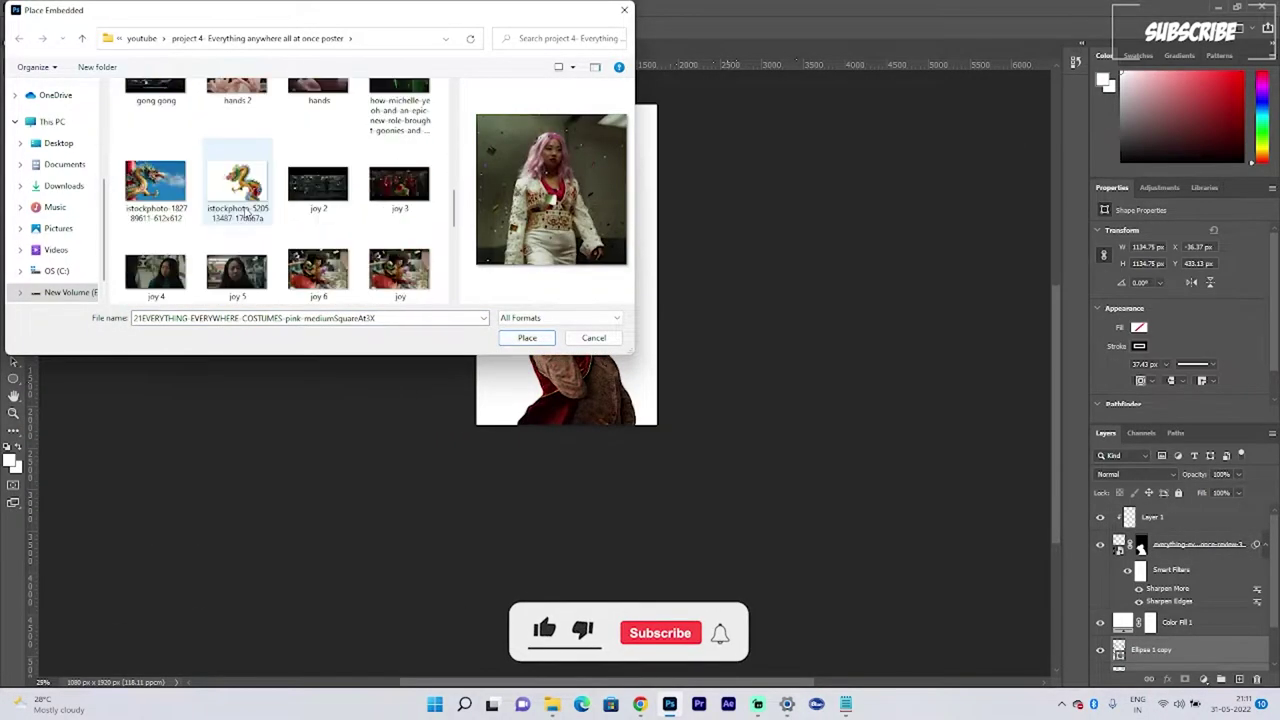
pyautogui.click(318, 270)
pyautogui.click(527, 338)
pyautogui.click(657, 30)
# Step: Quick-select the costumed woman in the joy 6 photo with a reduced brush and output the selection as a layer mask
pyautogui.scroll(4, 540, 235)
pyautogui.press('w')
pyautogui.moveTo(570, 205); pyautogui.dragTo(545, 258)
pyautogui.scroll(5, 535, 360)
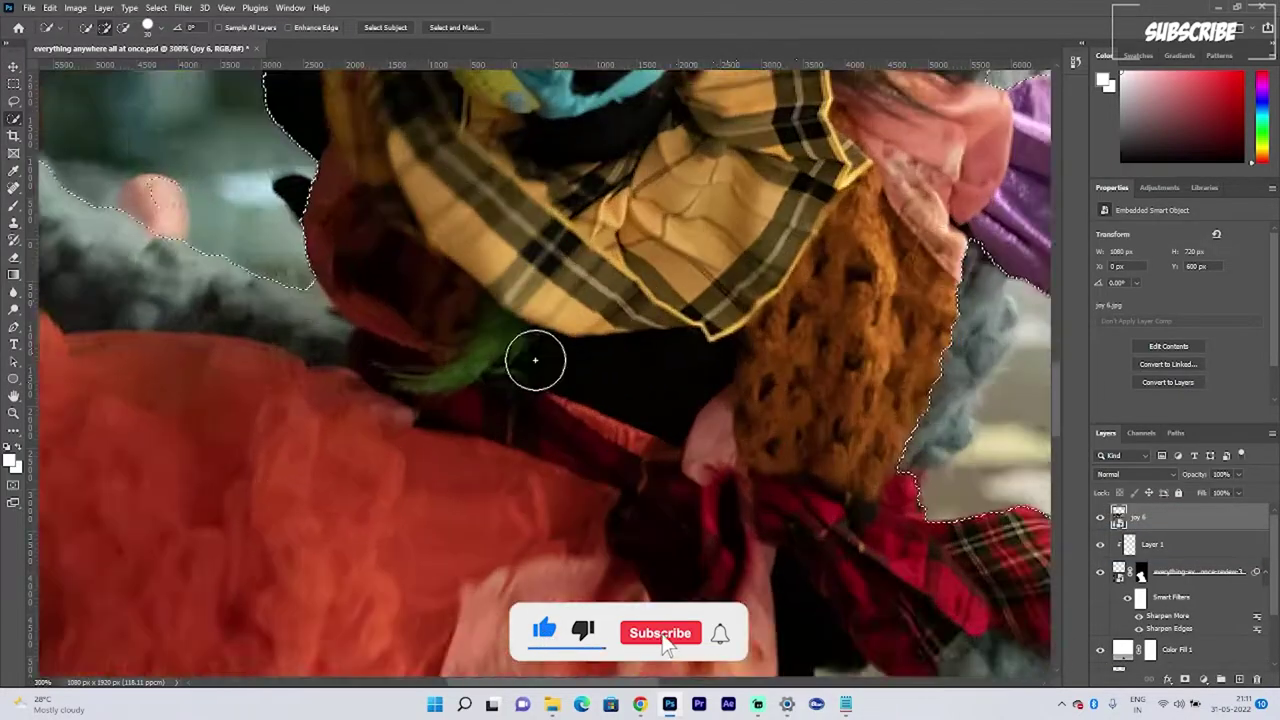
pyautogui.moveTo(535, 360); pyautogui.dragTo(241, 350)
pyautogui.press('[')
pyautogui.press('[')
pyautogui.press('[')
pyautogui.press('[')
pyautogui.press('[')
pyautogui.press('[')
pyautogui.press('[')
pyautogui.press('[')
pyautogui.press('[')
pyautogui.moveTo(700, 270); pyautogui.dragTo(668, 390)
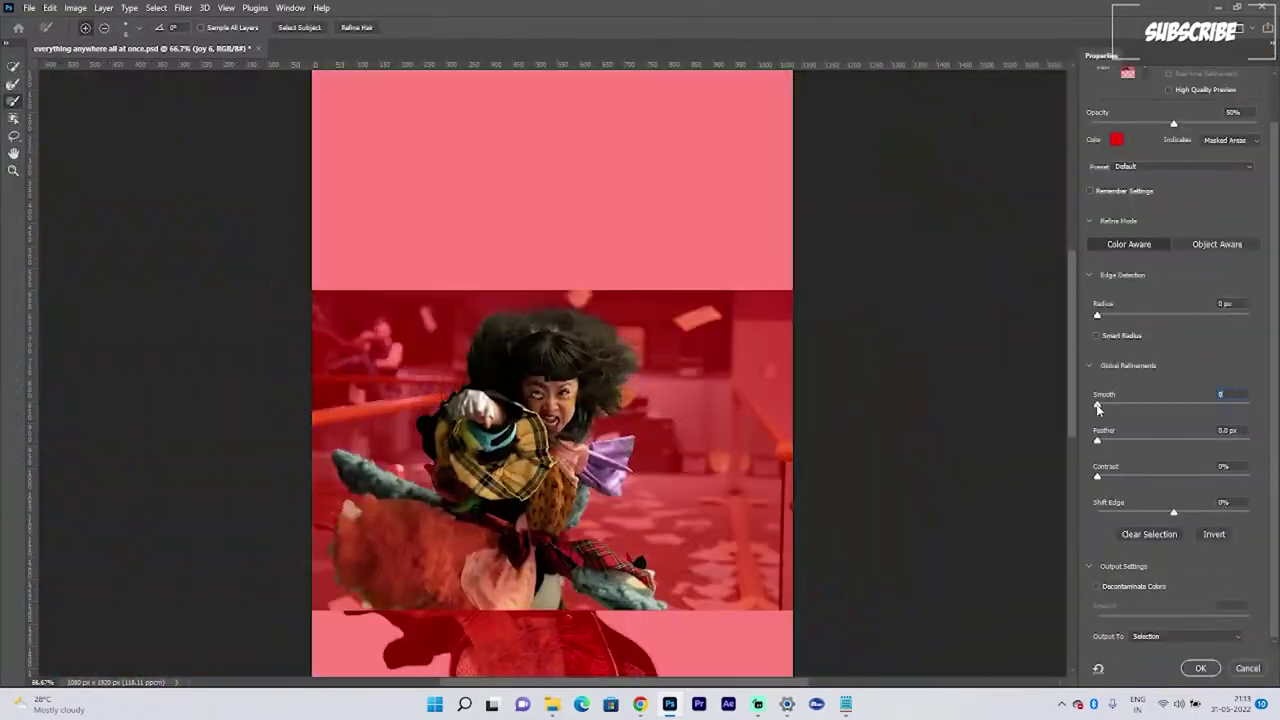
pyautogui.click(1185, 636)
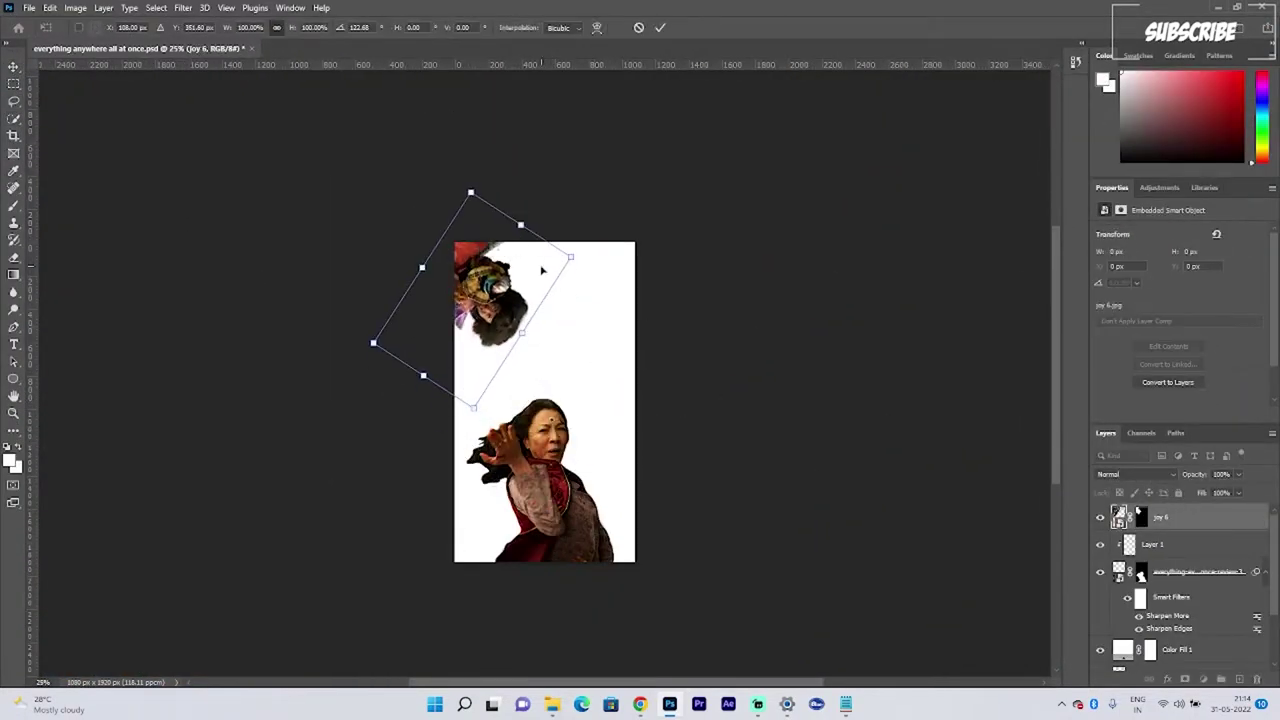
# Step: Rotate the joy 6 cutout about 123° into the poster's upper-left corner and paint its mask black along the hair fringe
pyautogui.press('Return')
pyautogui.scroll(3, 460, 226)
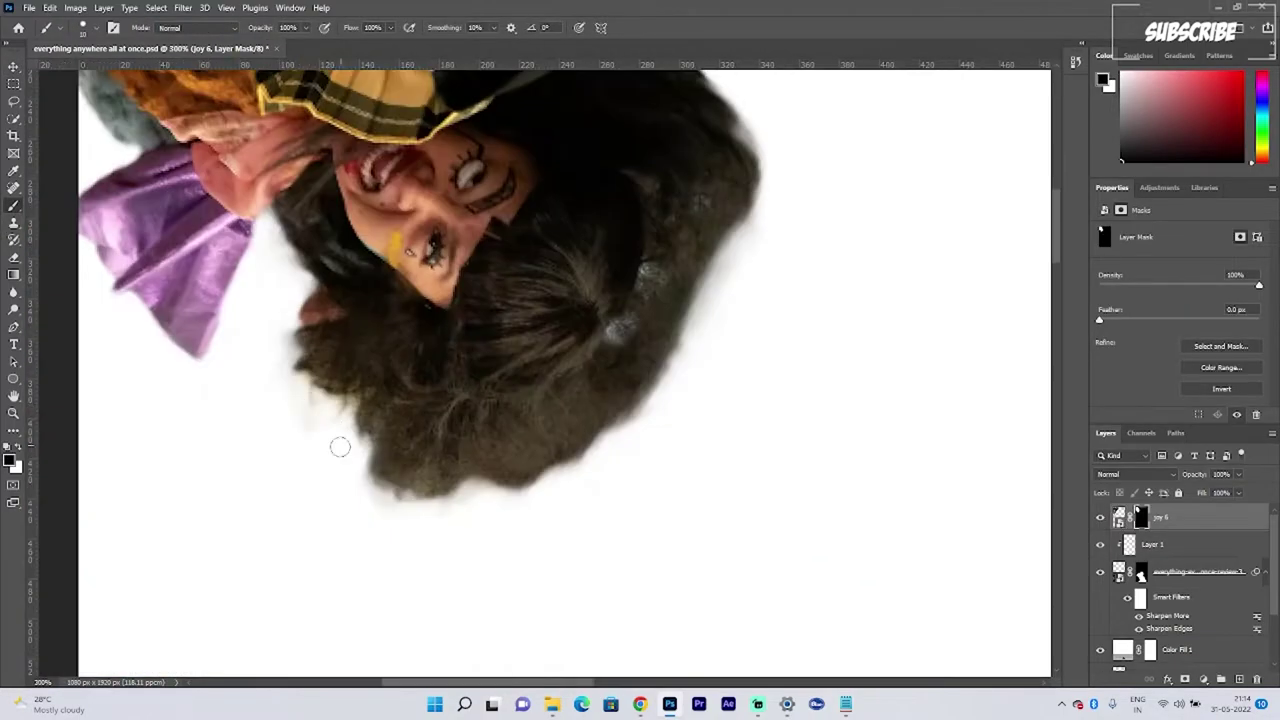
pyautogui.moveTo(466, 506)
pyautogui.mouseDown()
pyautogui.moveTo(727, 271)
pyautogui.moveTo(606, 461)
pyautogui.moveTo(386, 502)
pyautogui.moveTo(520, 497)
pyautogui.mouseUp()
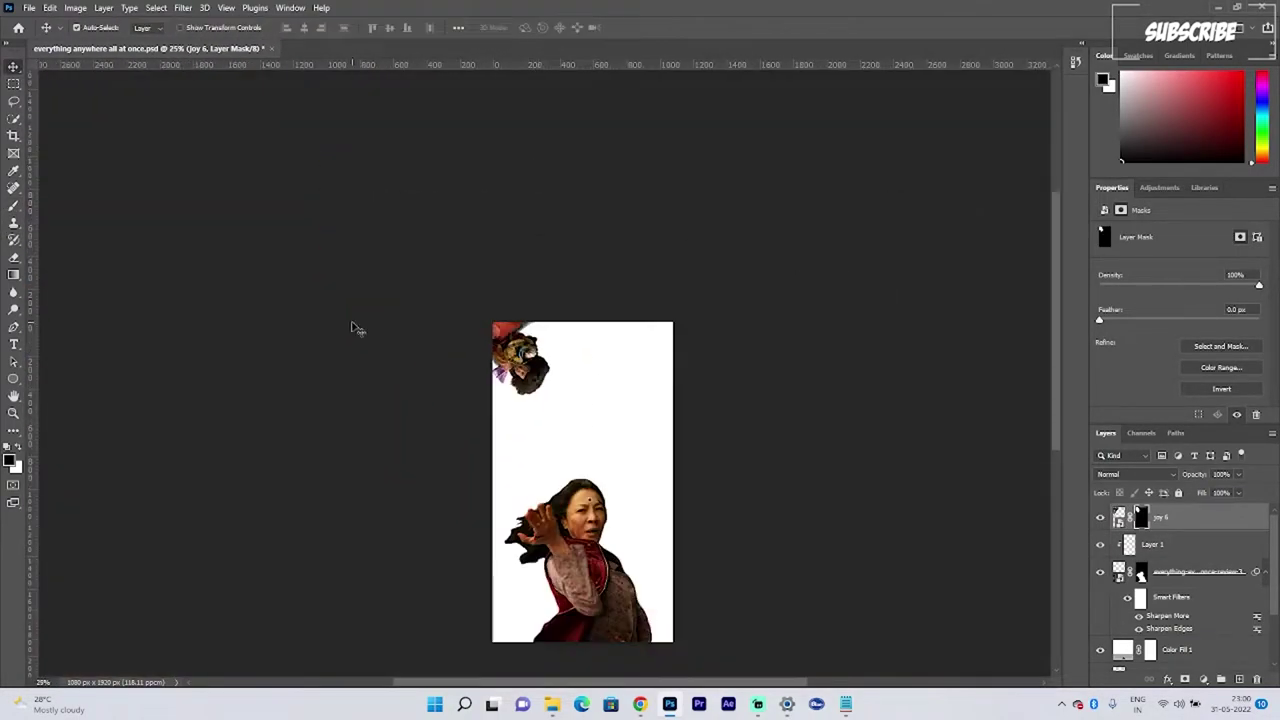
# Step: Place the curtis 2 image as an embedded object on the poster
pyautogui.click(29, 7)
pyautogui.click(60, 285)
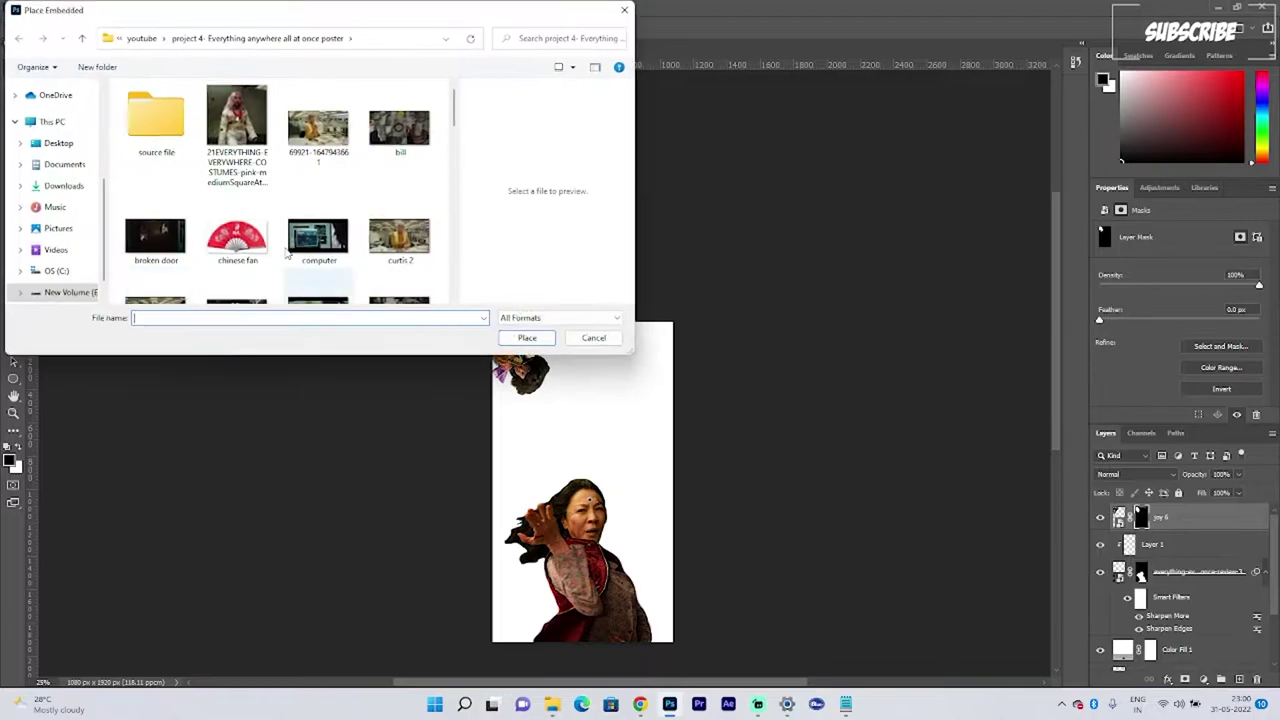
pyautogui.click(399, 238)
pyautogui.click(527, 337)
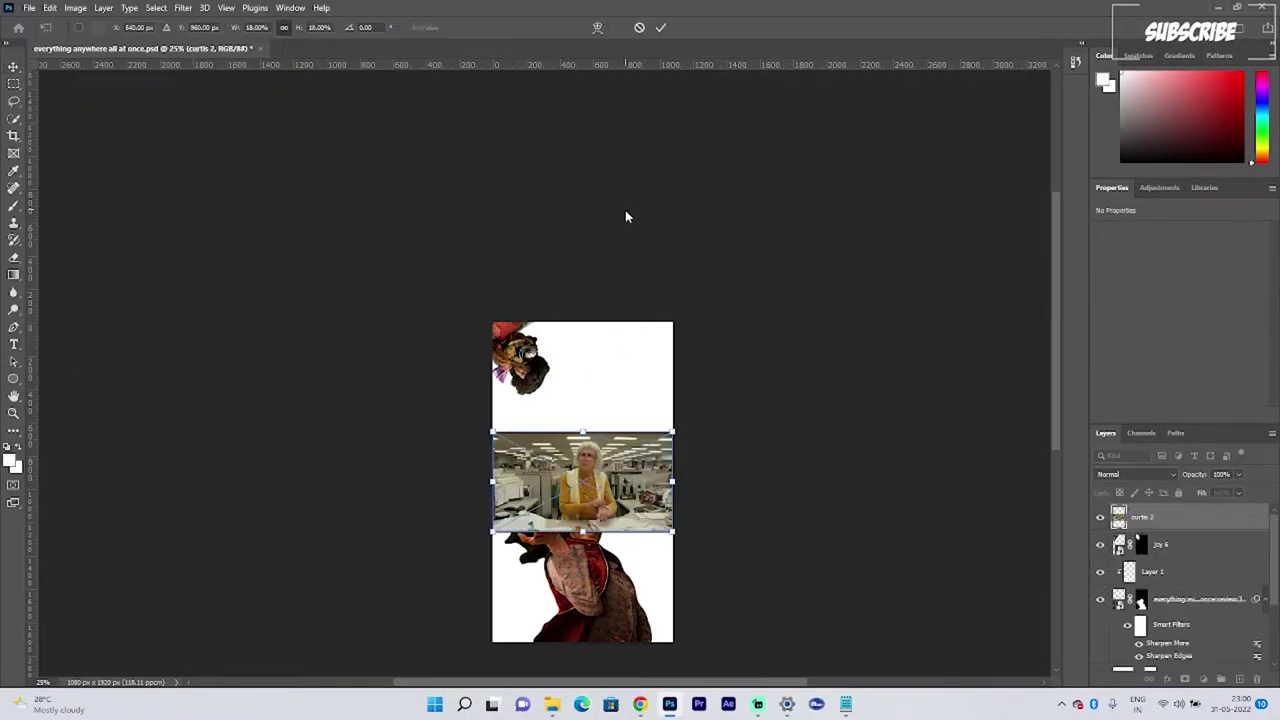
pyautogui.moveTo(414, 396); pyautogui.dragTo(388, 283)
pyautogui.hotkey('ctrl', '+')
pyautogui.hotkey('ctrl', '+')
pyautogui.hotkey('ctrl', '+')
pyautogui.hotkey('ctrl', '+')
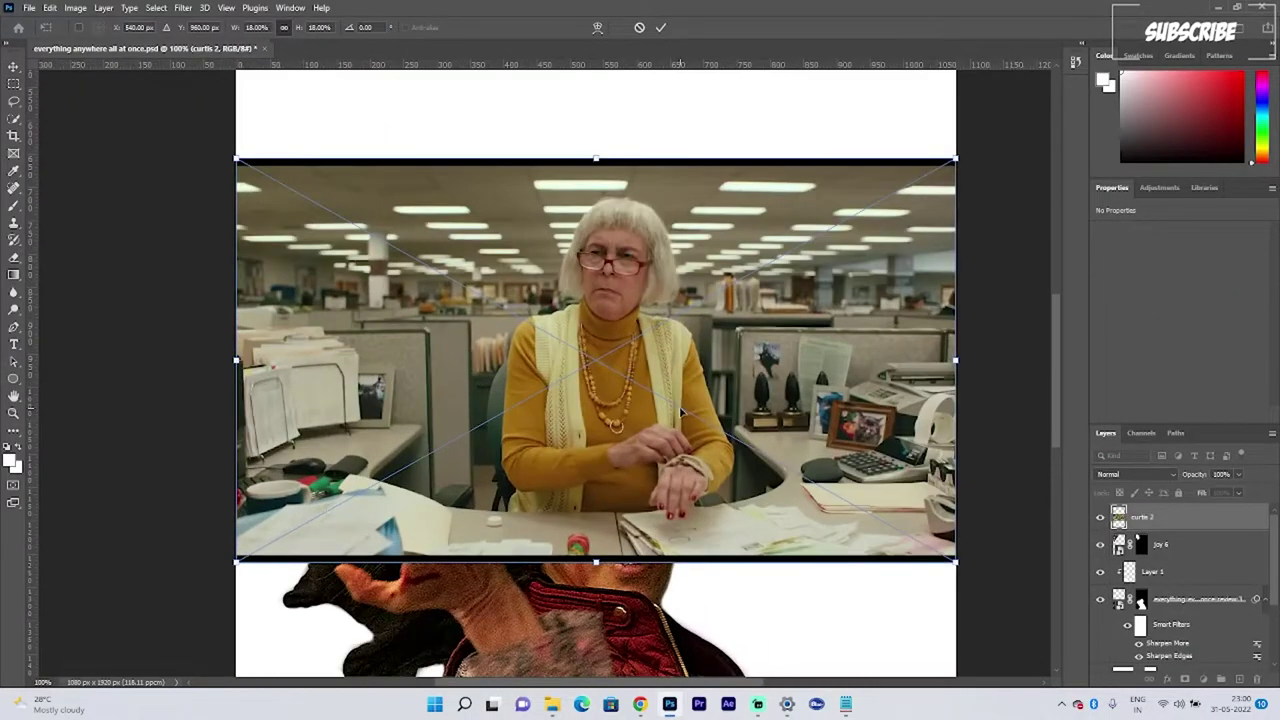
pyautogui.click(660, 26)
# Step: Select the white-haired woman in the curtis 2 photo, from hair to hands, with Quick Selection
pyautogui.press('w')
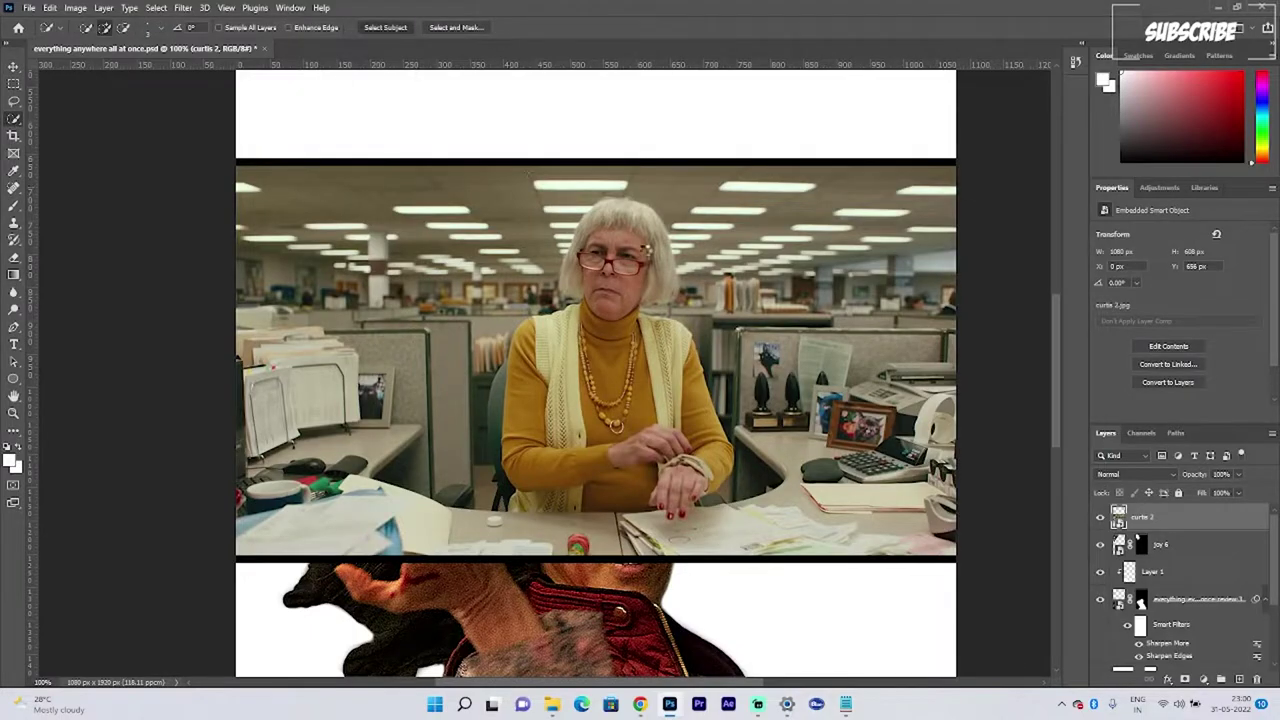
pyautogui.click(645, 252)
pyautogui.hotkey('ctrl', '+')
pyautogui.hotkey('ctrl', '+')
pyautogui.hotkey('ctrl', '+')
pyautogui.moveTo(640, 189); pyautogui.dragTo(602, 381)
pyautogui.hotkey('ctrl', '-')
pyautogui.hotkey('ctrl', '-')
pyautogui.hotkey('ctrl', '-')
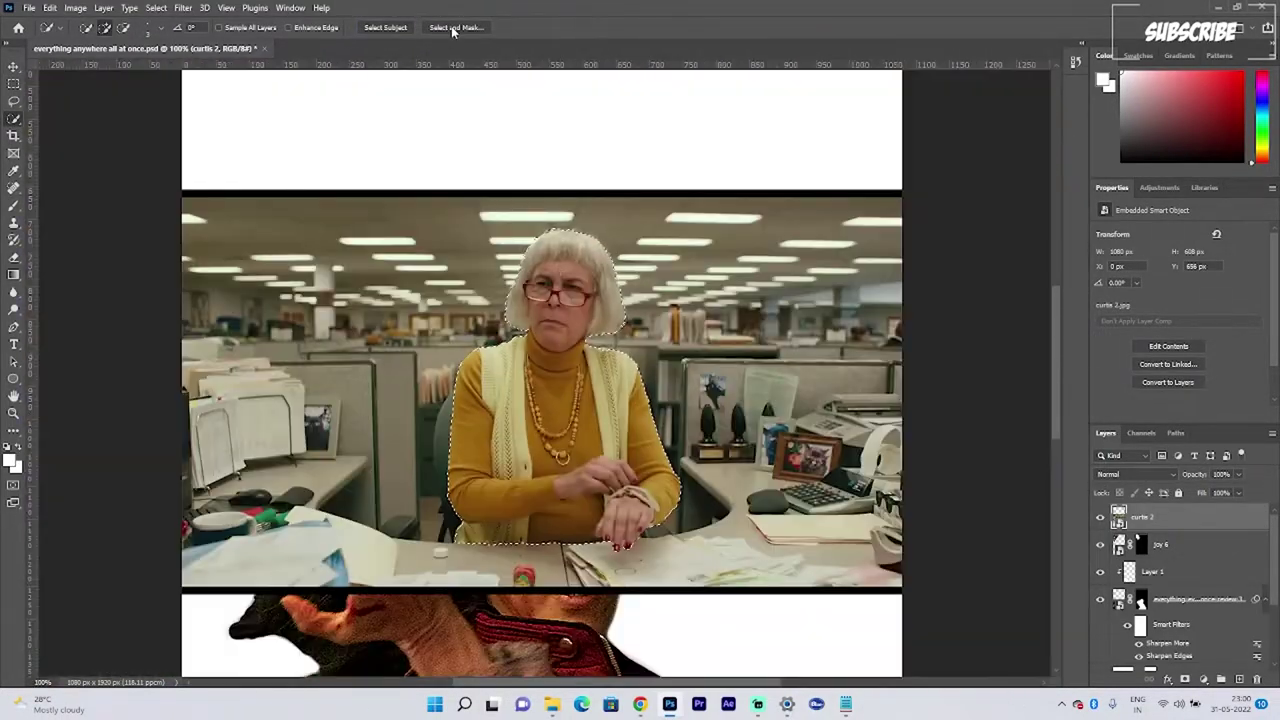
# Step: Refine the selection with Smooth 9, Feather 8.1 px and Contrast 52%, and output it as a layer mask
pyautogui.click(453, 28)
pyautogui.moveTo(1098, 405); pyautogui.dragTo(1111, 406)
pyautogui.moveTo(1098, 441); pyautogui.dragTo(1131, 444)
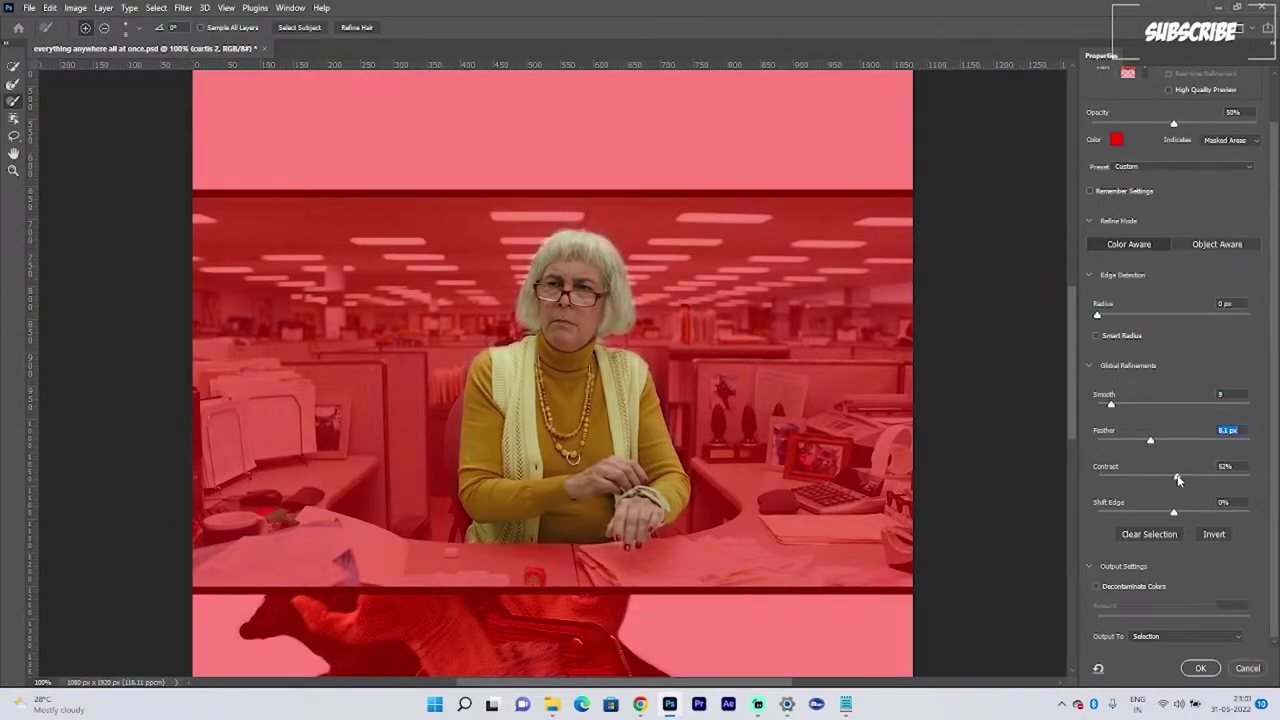
pyautogui.click(1205, 638)
pyautogui.click(1190, 655)
pyautogui.click(1200, 668)
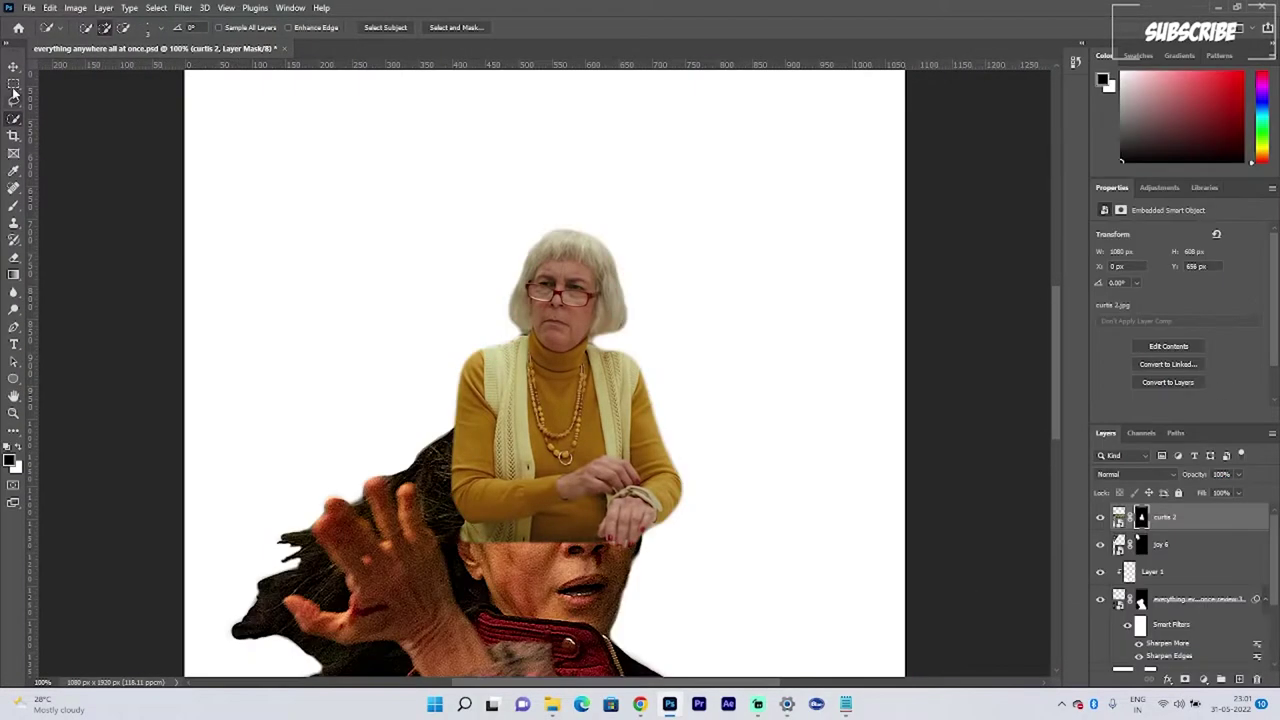
# Step: Rotate the curtis 2 cutout to about -148°, enlarge it slightly and position it upside down in the poster's upper-right corner
pyautogui.press('v')
pyautogui.hotkey('ctrl', '-')
pyautogui.hotkey('ctrl', '-')
pyautogui.moveTo(530, 360); pyautogui.dragTo(593, 180)
pyautogui.hotkey('ctrl', 't')
pyautogui.moveTo(805, 297); pyautogui.dragTo(488, 333)
pyautogui.moveTo(623, 501); pyautogui.dragTo(702, 421)
pyautogui.moveTo(791, 618); pyautogui.dragTo(799, 634)
pyautogui.moveTo(696, 443); pyautogui.dragTo(697, 456)
pyautogui.press('Return')
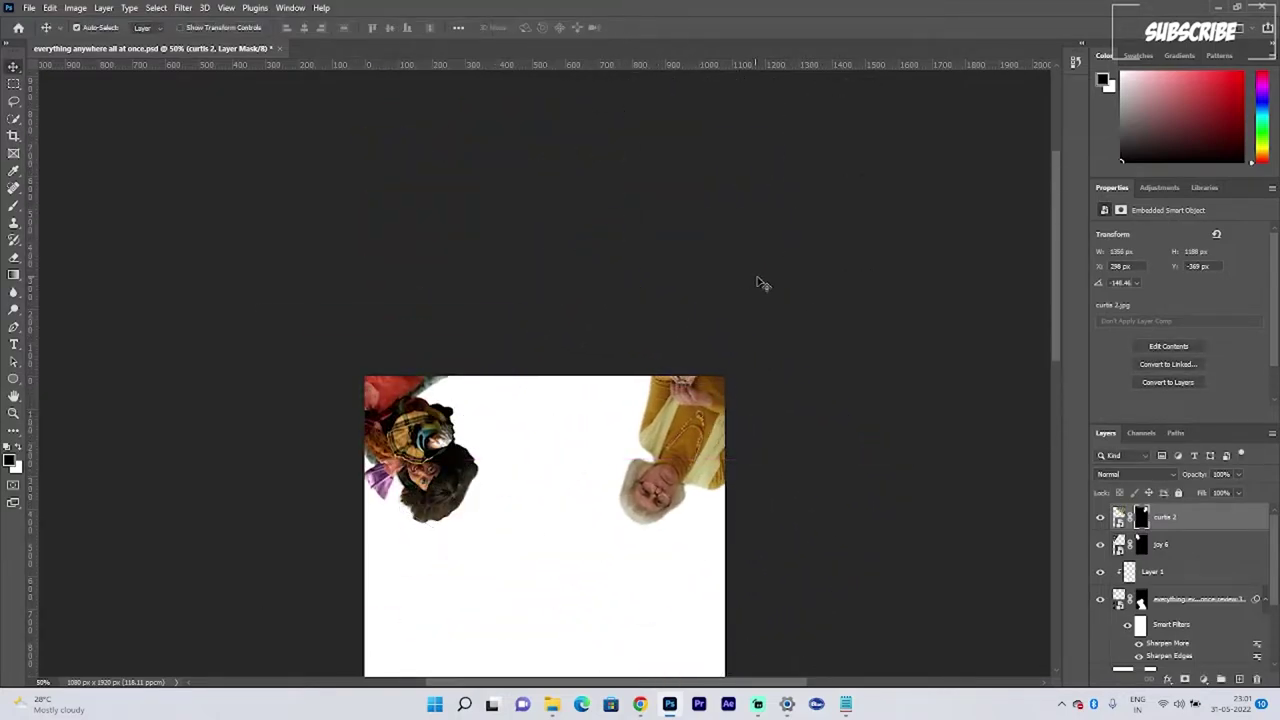
pyautogui.keyDown('ctrl'); pyautogui.click(777, 292); pyautogui.keyUp('ctrl')
pyautogui.hotkey('ctrl', '-')
pyautogui.hotkey('ctrl', '-')
pyautogui.hotkey('ctrl', '-')
pyautogui.hotkey('ctrl', '+')
pyautogui.hotkey('ctrl', '+')
pyautogui.hotkey('ctrl', '-')
pyautogui.hotkey('ctrl', '-')
pyautogui.hotkey('ctrl', '+')
pyautogui.hotkey('ctrl', '+')
pyautogui.hotkey('ctrl', '-')
pyautogui.hotkey('ctrl', '-')
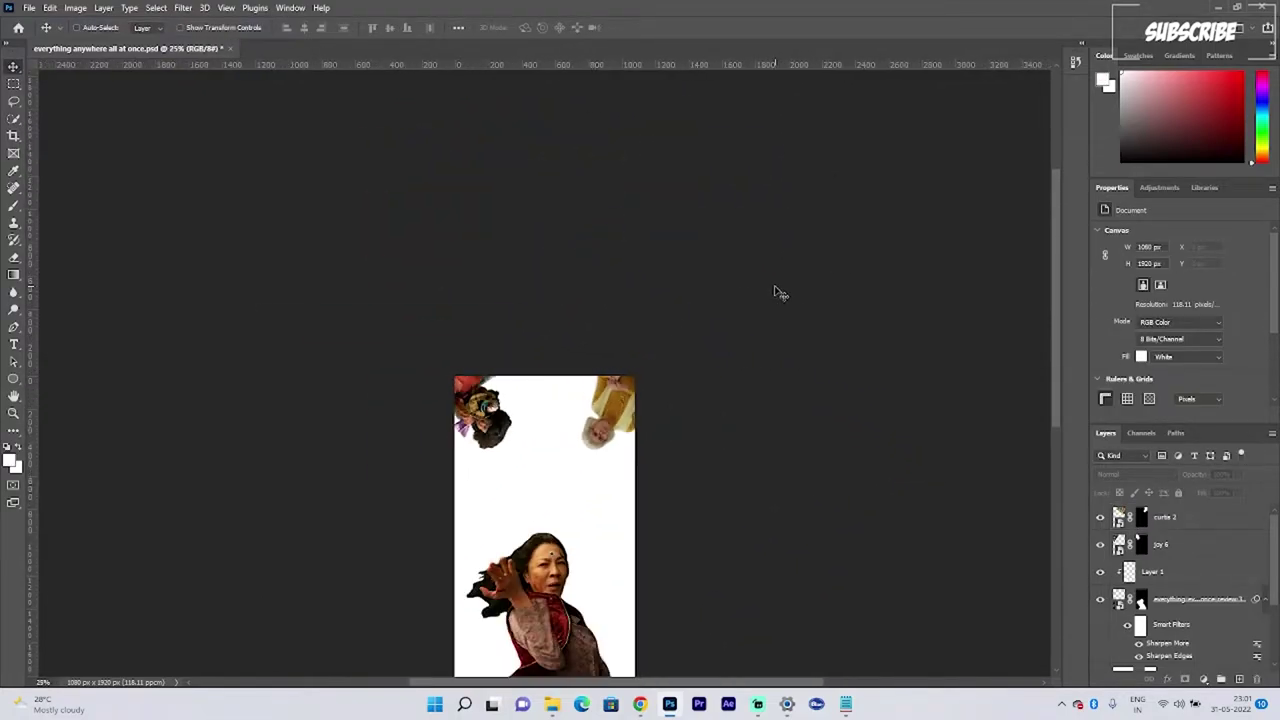
pyautogui.hotkey('ctrl', '+')
pyautogui.hotkey('ctrl', '+')
pyautogui.hotkey('ctrl', '+')
pyautogui.hotkey('ctrl', '+')
# Step: Place the embedded image of the man wearing glowing eye headgear in the upper part of the poster
pyautogui.click(29, 7)
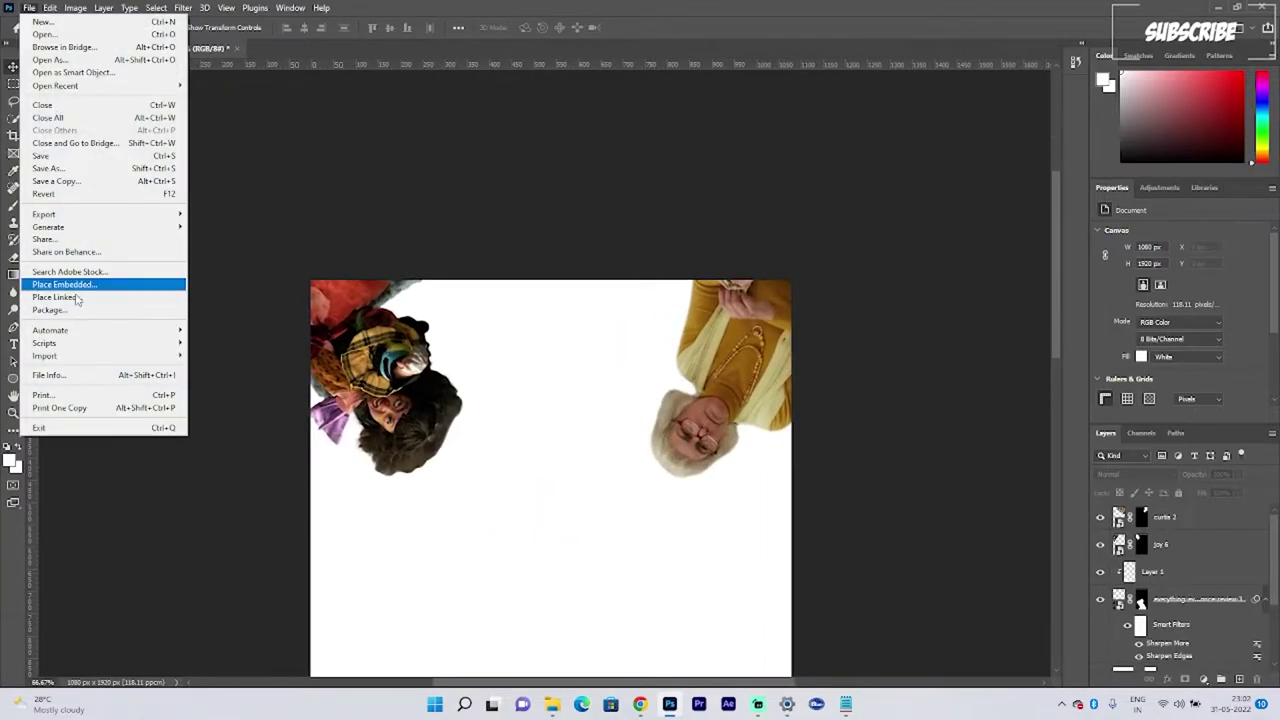
pyautogui.click(60, 283)
pyautogui.scroll(-3, 306, 219)
pyautogui.scroll(10, 306, 219)
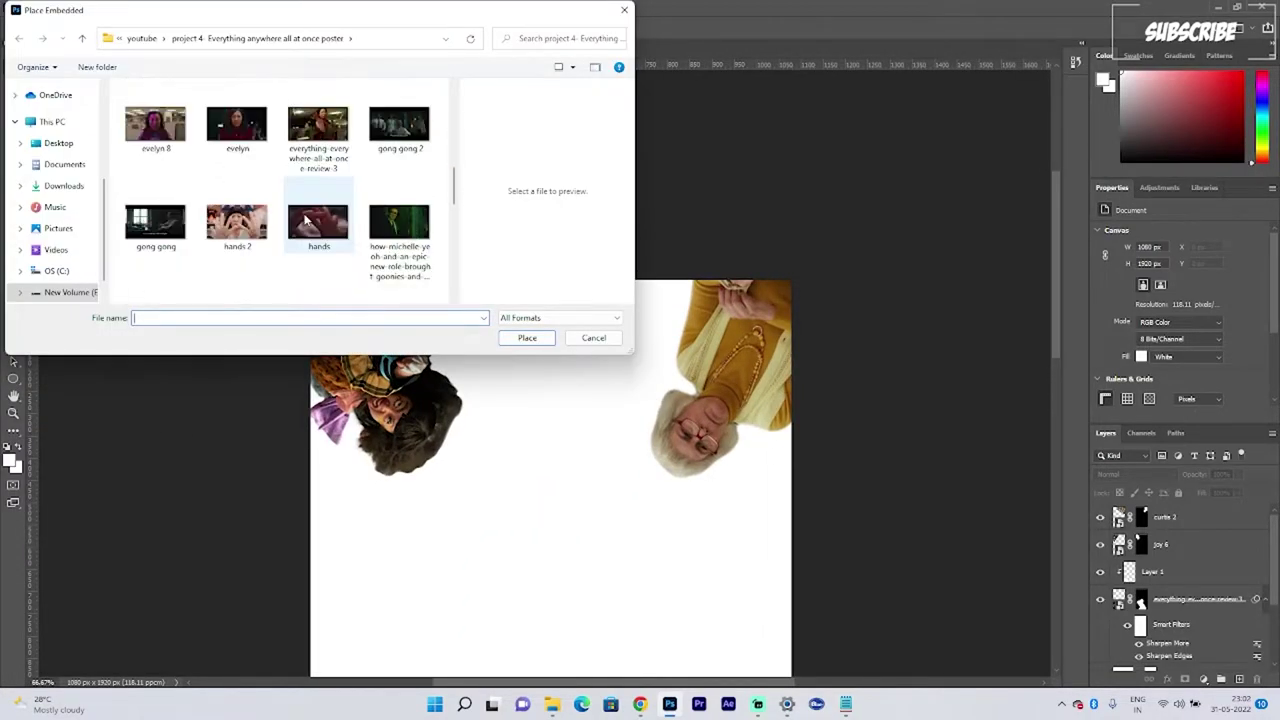
pyautogui.moveTo(633, 354); pyautogui.dragTo(801, 525)
pyautogui.moveTo(456, 280); pyautogui.dragTo(754, 280)
pyautogui.scroll(-5, 430, 280)
pyautogui.click(619, 335)
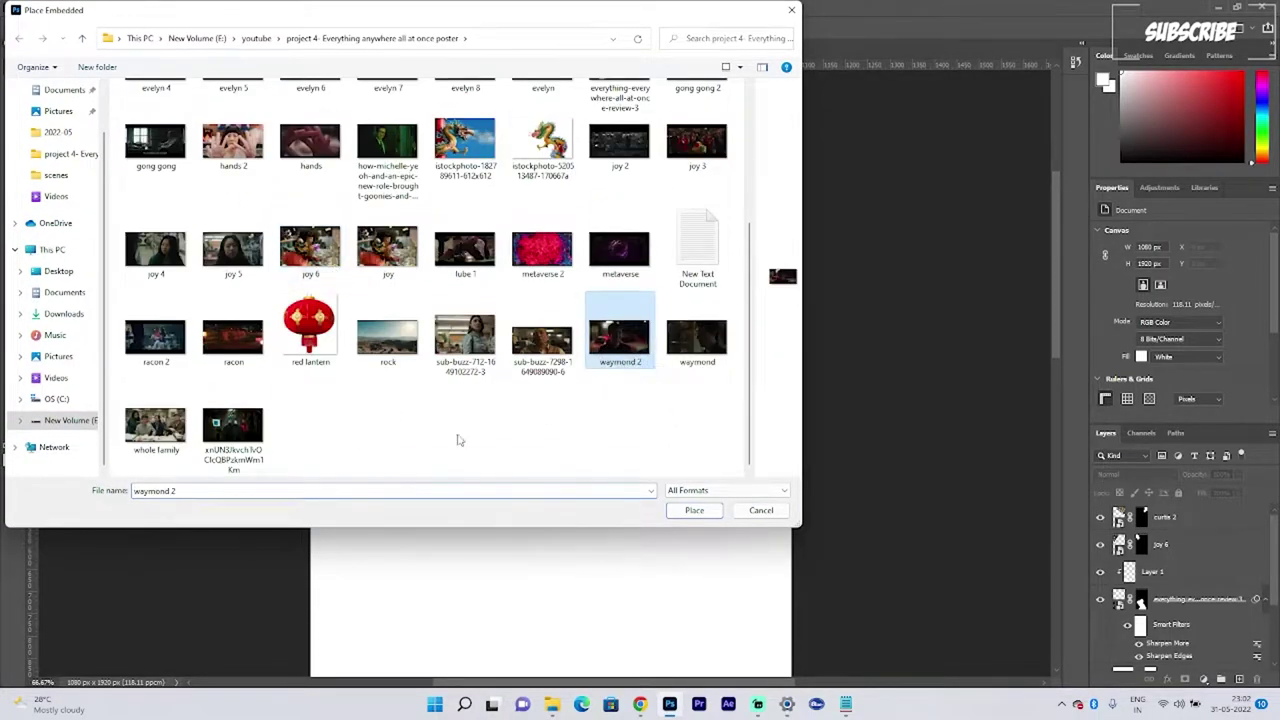
pyautogui.doubleClick(232, 426)
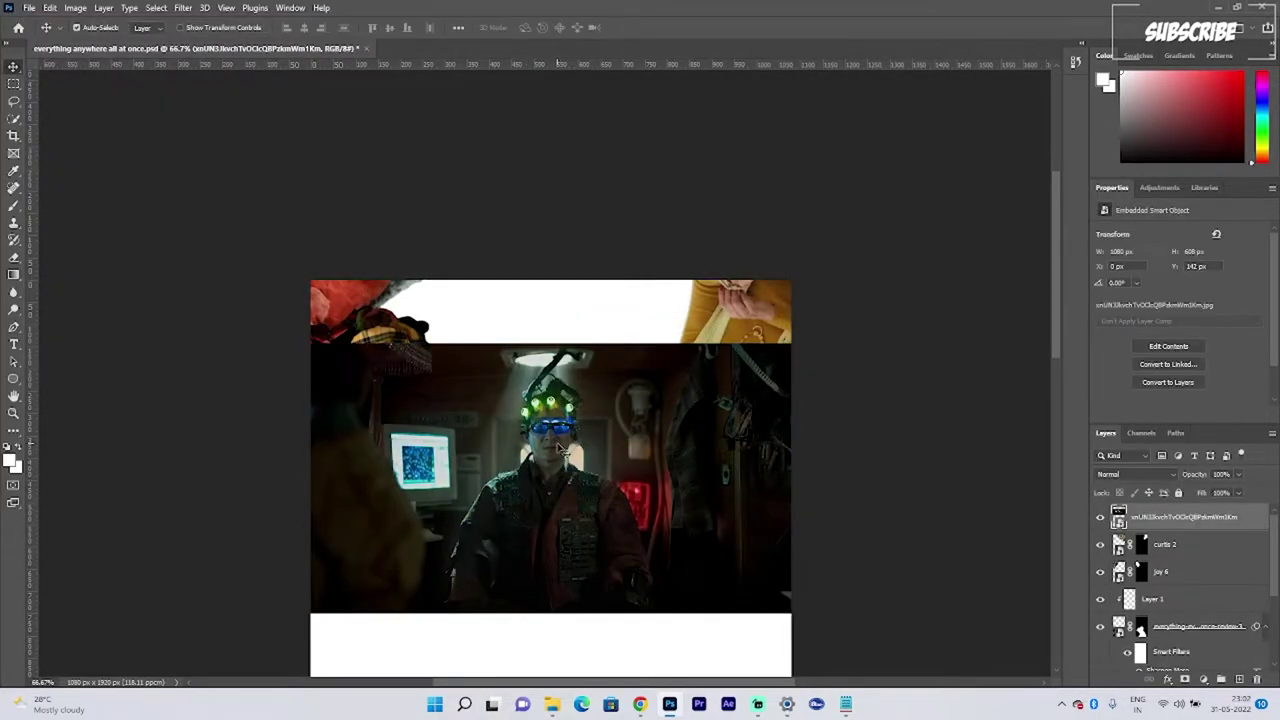
pyautogui.moveTo(558, 443); pyautogui.dragTo(559, 446)
# Step: Enter Quick Mask mode and brush over the middle of the man's headgear, face and neck
pyautogui.press('q')
pyautogui.click(13, 205)
pyautogui.scroll(3, 548, 412)
pyautogui.scroll(-1, 535, 360)
pyautogui.moveTo(530, 340); pyautogui.dragTo(519, 331)
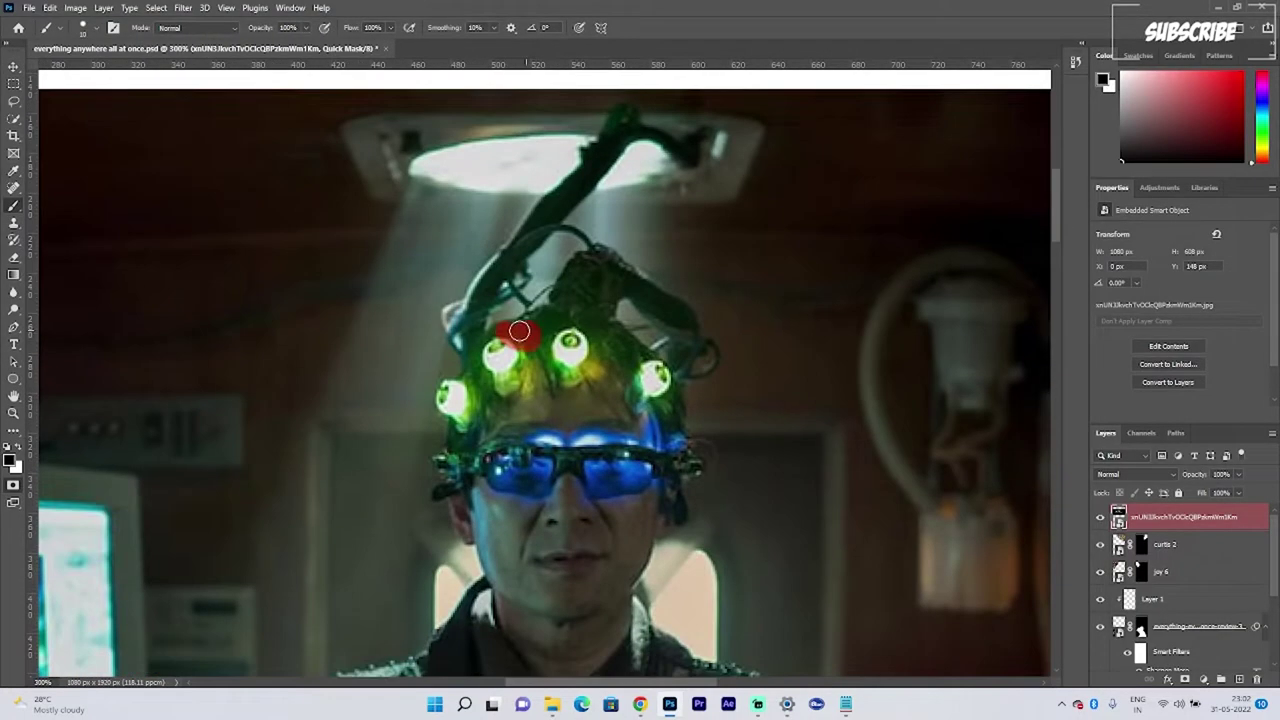
pyautogui.moveTo(587, 260)
pyautogui.mouseDown()
pyautogui.moveTo(596, 403)
pyautogui.moveTo(584, 530)
pyautogui.mouseUp()
pyautogui.moveTo(582, 610); pyautogui.dragTo(593, 404)
pyautogui.moveTo(590, 330); pyautogui.dragTo(600, 606)
pyautogui.moveTo(582, 660)
pyautogui.mouseDown()
pyautogui.moveTo(574, 317)
pyautogui.moveTo(657, 337)
pyautogui.moveTo(566, 531)
pyautogui.moveTo(449, 463)
pyautogui.moveTo(365, 518)
pyautogui.moveTo(777, 320)
pyautogui.moveTo(780, 532)
pyautogui.mouseUp()
# Step: Enlarge the brush and fill the man's torso with the quick mask
pyautogui.press(']')
pyautogui.press(']')
pyautogui.press(']')
pyautogui.press(']')
pyautogui.press(']')
pyautogui.press(']')
pyautogui.hotkey('ctrl', '-')
pyautogui.moveTo(560, 232); pyautogui.dragTo(557, 366)
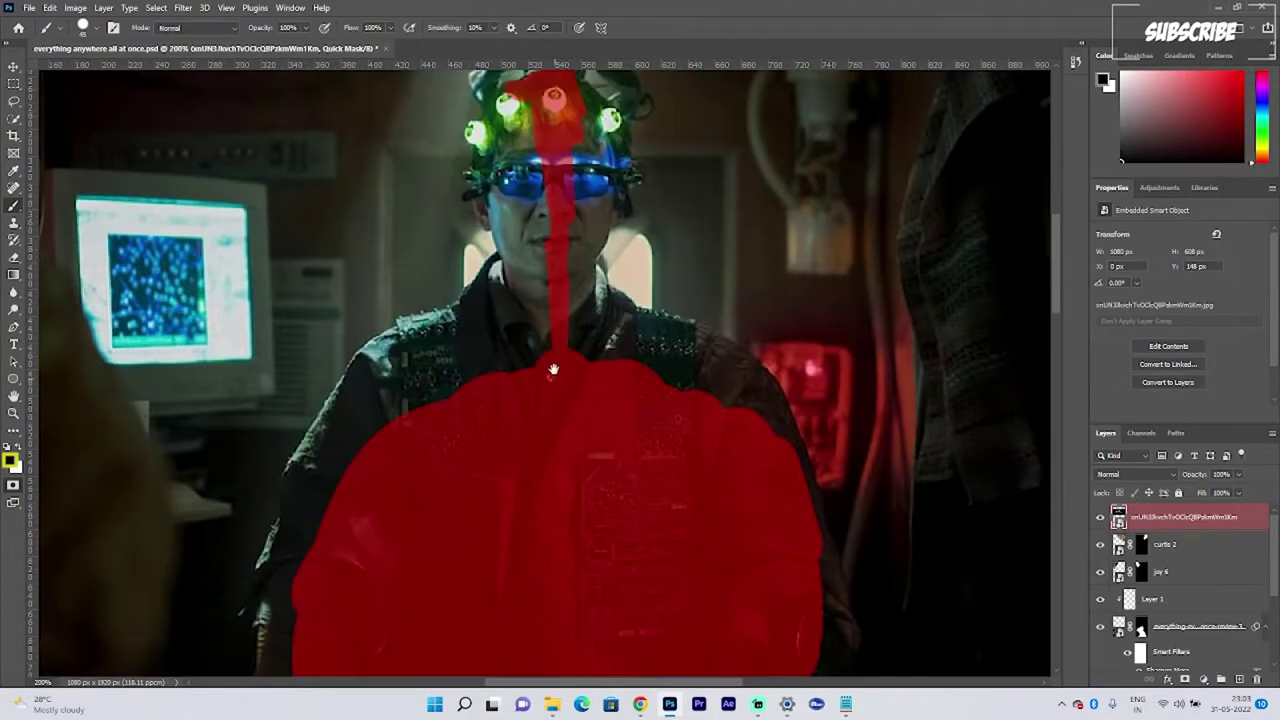
# Step: Brush the quick mask over the man's face, glasses, forehead and neck
pyautogui.moveTo(554, 100); pyautogui.dragTo(553, 256)
pyautogui.moveTo(553, 281)
pyautogui.mouseDown()
pyautogui.moveTo(567, 163)
pyautogui.moveTo(374, 553)
pyautogui.moveTo(629, 217)
pyautogui.mouseUp()
pyautogui.scroll(3, 620, 205)
pyautogui.moveTo(600, 173); pyautogui.dragTo(557, 285)
pyautogui.hotkey('ctrl', '+')
pyautogui.hotkey('ctrl', '+')
pyautogui.scroll(4, 576, 293)
# Step: Reduce the brush size and mask the headgear's cables and glowing eyes
pyautogui.press('[')
pyautogui.press('[')
pyautogui.press('[')
pyautogui.press('[')
pyautogui.press('[')
pyautogui.press('[')
pyautogui.scroll(1, 640, 140)
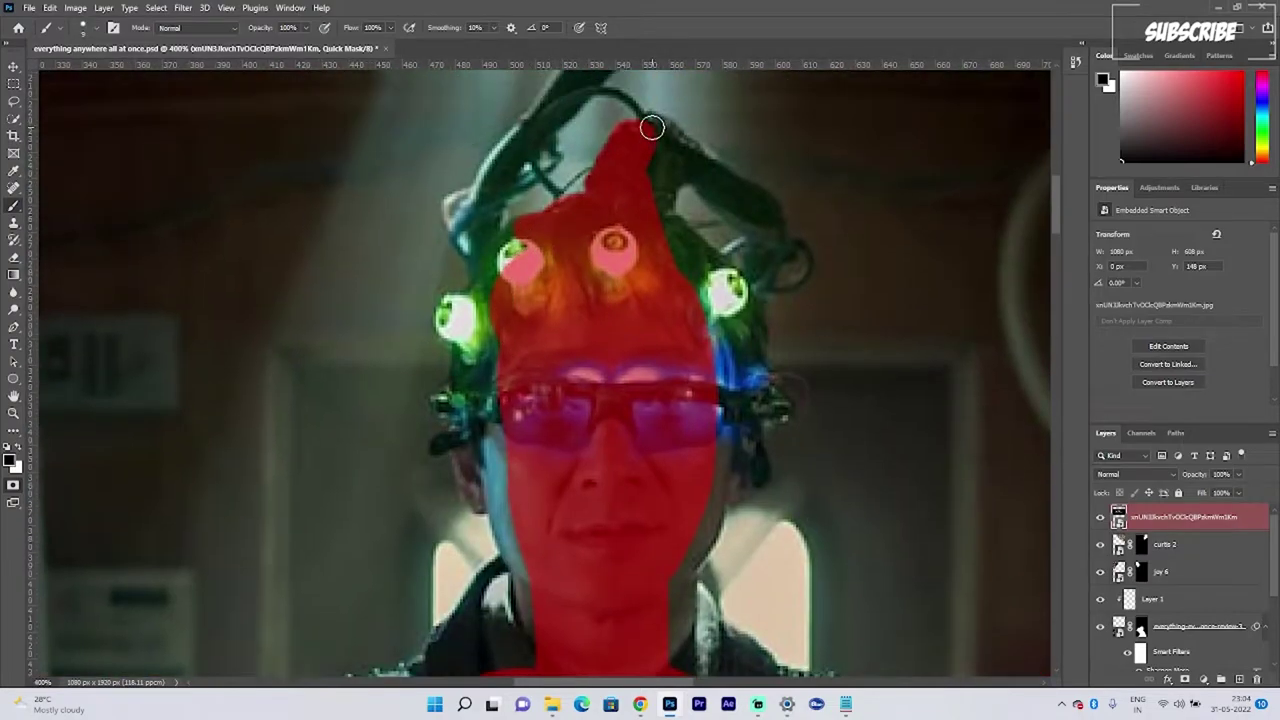
pyautogui.moveTo(652, 126)
pyautogui.mouseDown()
pyautogui.moveTo(683, 169)
pyautogui.moveTo(703, 165)
pyautogui.moveTo(751, 205)
pyautogui.mouseUp()
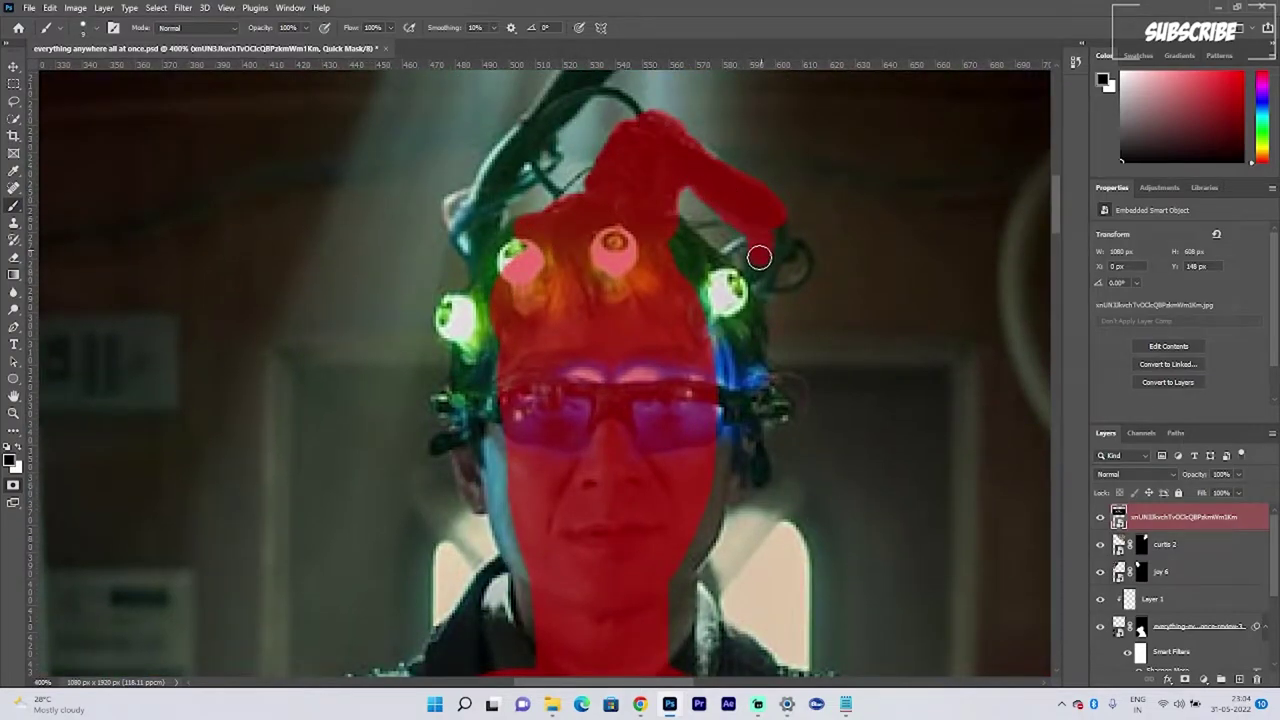
pyautogui.moveTo(759, 258)
pyautogui.mouseDown()
pyautogui.moveTo(722, 300)
pyautogui.moveTo(778, 217)
pyautogui.mouseUp()
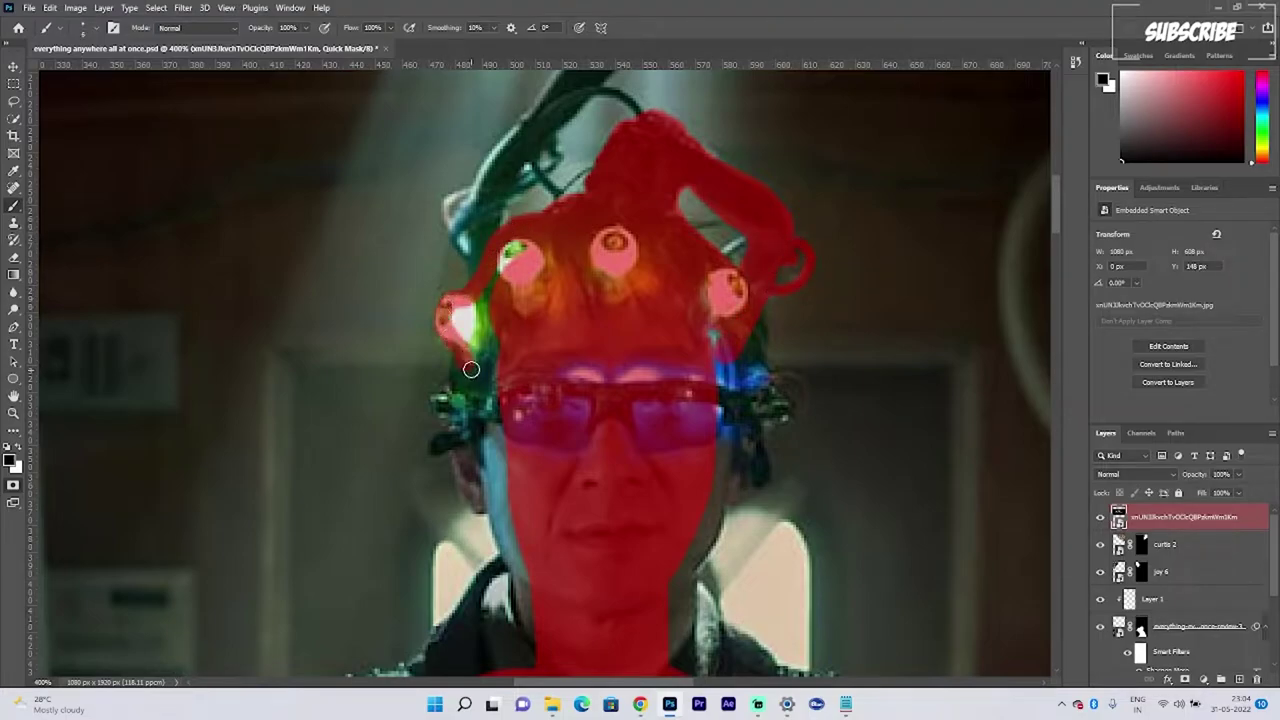
# Step: Extend the quick mask along the edges of the man's ears, collar, shoulders and sleeves
pyautogui.moveTo(459, 465)
pyautogui.mouseDown()
pyautogui.moveTo(488, 508)
pyautogui.moveTo(528, 372)
pyautogui.moveTo(507, 456)
pyautogui.moveTo(438, 495)
pyautogui.moveTo(450, 548)
pyautogui.mouseUp()
pyautogui.moveTo(489, 543); pyautogui.dragTo(632, 351)
pyautogui.moveTo(559, 331)
pyautogui.mouseDown()
pyautogui.moveTo(434, 372)
pyautogui.moveTo(560, 237)
pyautogui.mouseUp()
pyautogui.moveTo(556, 240); pyautogui.dragTo(464, 342)
pyautogui.moveTo(464, 350)
pyautogui.mouseDown()
pyautogui.moveTo(560, 169)
pyautogui.moveTo(518, 221)
pyautogui.mouseUp()
pyautogui.moveTo(564, 286); pyautogui.dragTo(610, 174)
pyautogui.moveTo(546, 106)
pyautogui.mouseDown()
pyautogui.moveTo(483, 229)
pyautogui.moveTo(469, 340)
pyautogui.mouseUp()
pyautogui.moveTo(505, 346)
pyautogui.mouseDown()
pyautogui.moveTo(506, 231)
pyautogui.moveTo(423, 343)
pyautogui.moveTo(414, 531)
pyautogui.moveTo(423, 300)
pyautogui.moveTo(466, 194)
pyautogui.moveTo(200, 460)
pyautogui.mouseUp()
pyautogui.moveTo(541, 103)
pyautogui.mouseDown()
pyautogui.moveTo(449, 363)
pyautogui.moveTo(239, 339)
pyautogui.mouseUp()
pyautogui.moveTo(514, 180)
pyautogui.mouseDown()
pyautogui.moveTo(543, 214)
pyautogui.moveTo(855, 391)
pyautogui.moveTo(604, 113)
pyautogui.mouseUp()
pyautogui.moveTo(604, 113)
pyautogui.mouseDown()
pyautogui.moveTo(643, 166)
pyautogui.moveTo(692, 324)
pyautogui.mouseUp()
pyautogui.moveTo(692, 324); pyautogui.dragTo(683, 188)
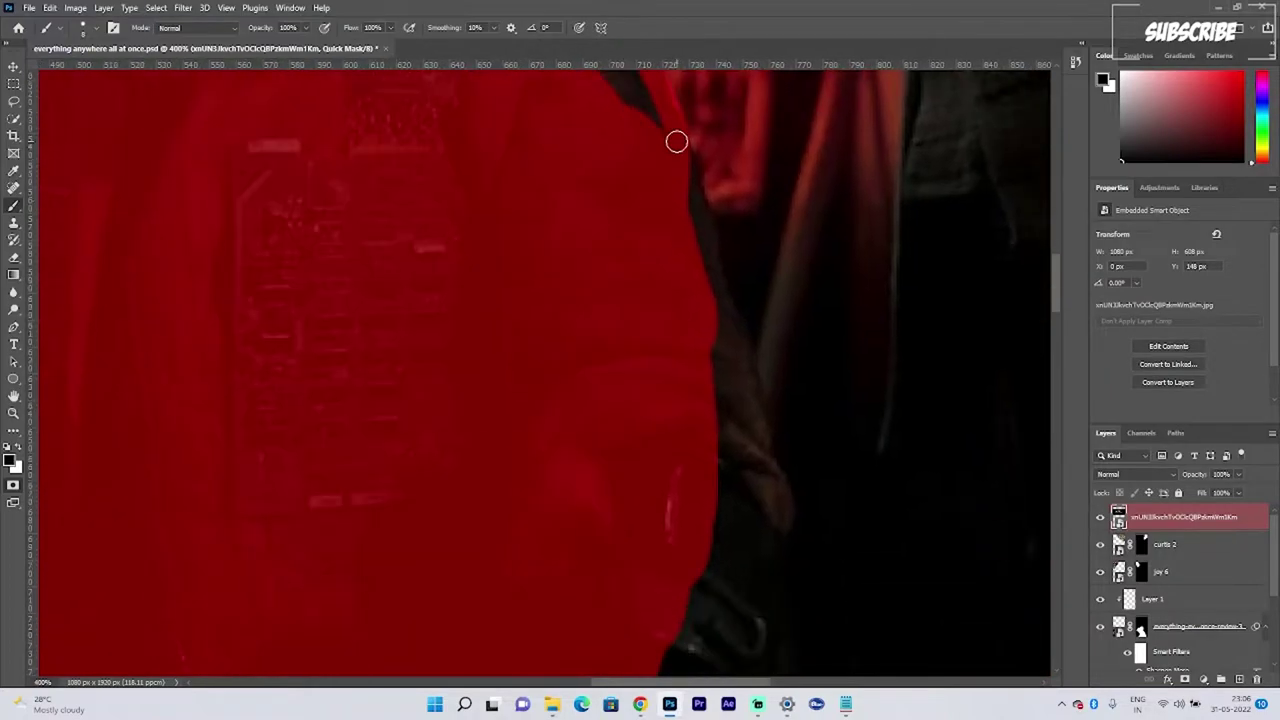
# Step: Mask the outer edge of the sleeve beside the dark curtain down to the image's lower border
pyautogui.moveTo(677, 140); pyautogui.dragTo(711, 317)
pyautogui.moveTo(709, 317); pyautogui.dragTo(723, 183)
pyautogui.moveTo(730, 135)
pyautogui.mouseDown()
pyautogui.moveTo(761, 229)
pyautogui.moveTo(774, 443)
pyautogui.moveTo(669, 577)
pyautogui.mouseUp()
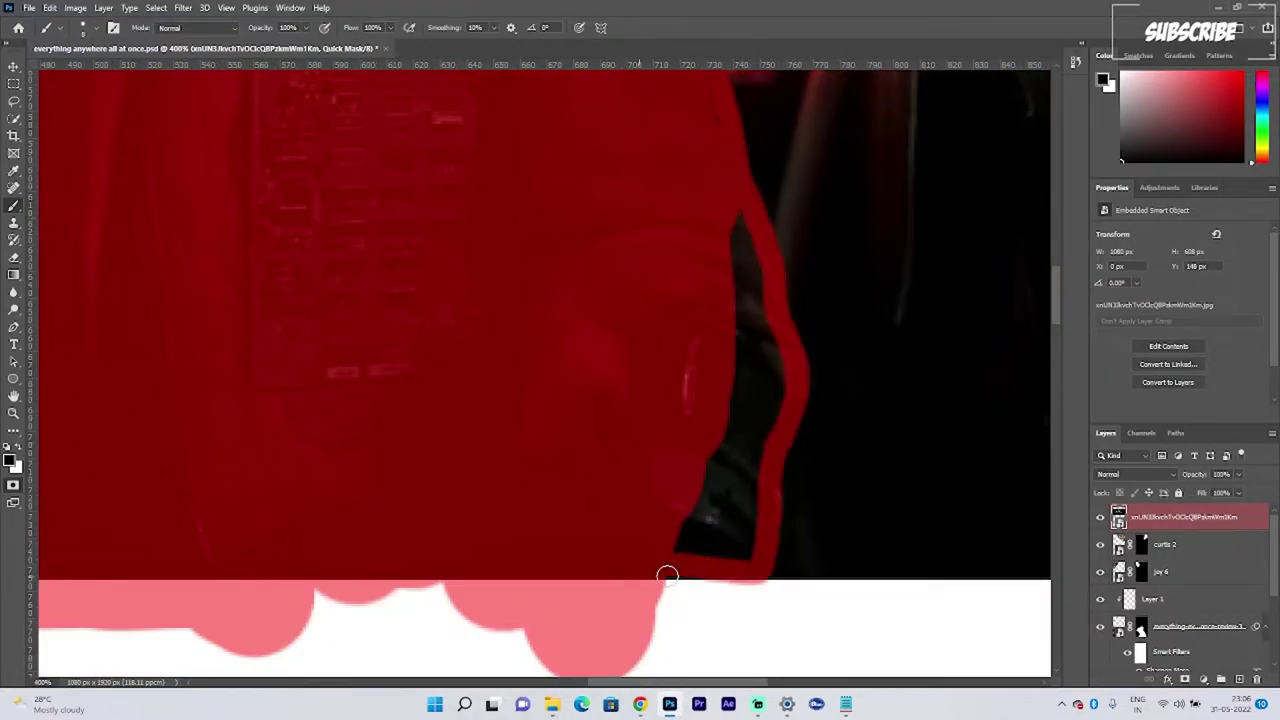
pyautogui.moveTo(741, 226)
pyautogui.mouseDown()
pyautogui.moveTo(750, 385)
pyautogui.moveTo(661, 540)
pyautogui.mouseUp()
# Step: Enlarge the brush and fill the unmasked gaps inside both sleeves and the jacket
pyautogui.press(']')
pyautogui.press(']')
pyautogui.press(']')
pyautogui.press(']')
pyautogui.moveTo(640, 308); pyautogui.dragTo(738, 475)
pyautogui.moveTo(860, 370)
pyautogui.mouseDown()
pyautogui.moveTo(614, 163)
pyautogui.moveTo(700, 353)
pyautogui.mouseUp()
pyautogui.moveTo(676, 325); pyautogui.dragTo(615, 250)
pyautogui.moveTo(450, 235); pyautogui.dragTo(440, 311)
pyautogui.moveTo(360, 300); pyautogui.dragTo(240, 385)
pyautogui.moveTo(267, 440)
pyautogui.mouseDown()
pyautogui.moveTo(478, 375)
pyautogui.moveTo(458, 229)
pyautogui.mouseUp()
pyautogui.moveTo(362, 205); pyautogui.dragTo(300, 310)
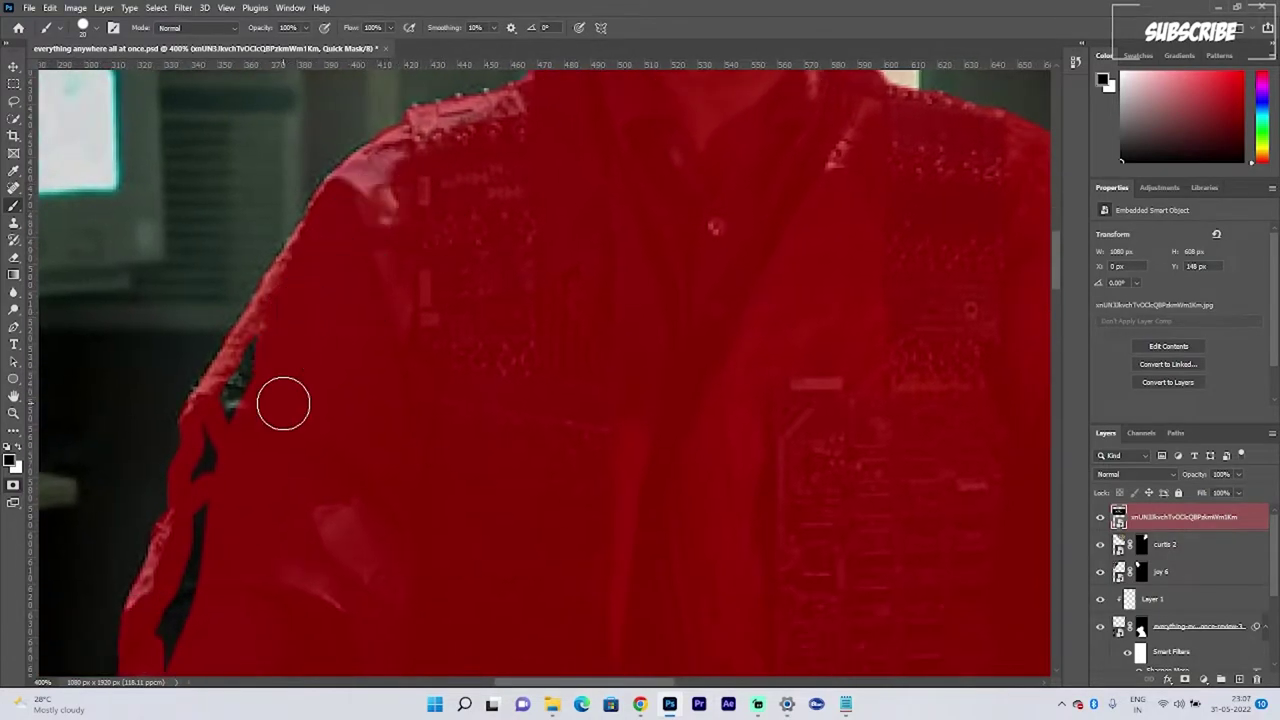
pyautogui.moveTo(240, 365); pyautogui.dragTo(205, 505)
pyautogui.moveTo(250, 500); pyautogui.dragTo(252, 369)
pyautogui.moveTo(195, 440); pyautogui.dragTo(166, 518)
# Step: Convert the quick mask into a selection of the man and refine it in Select and Mask
pyautogui.moveTo(500, 80); pyautogui.dragTo(300, 640)
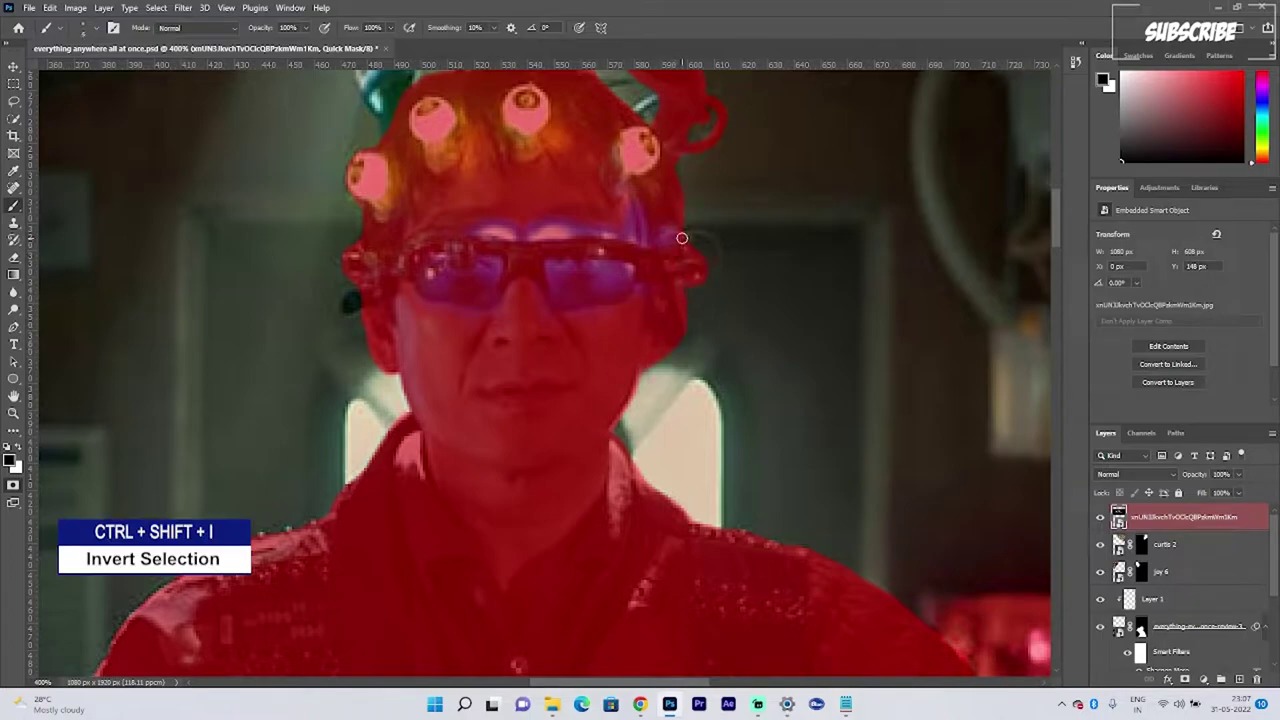
pyautogui.scroll(-4, 645, 280)
pyautogui.press('q')
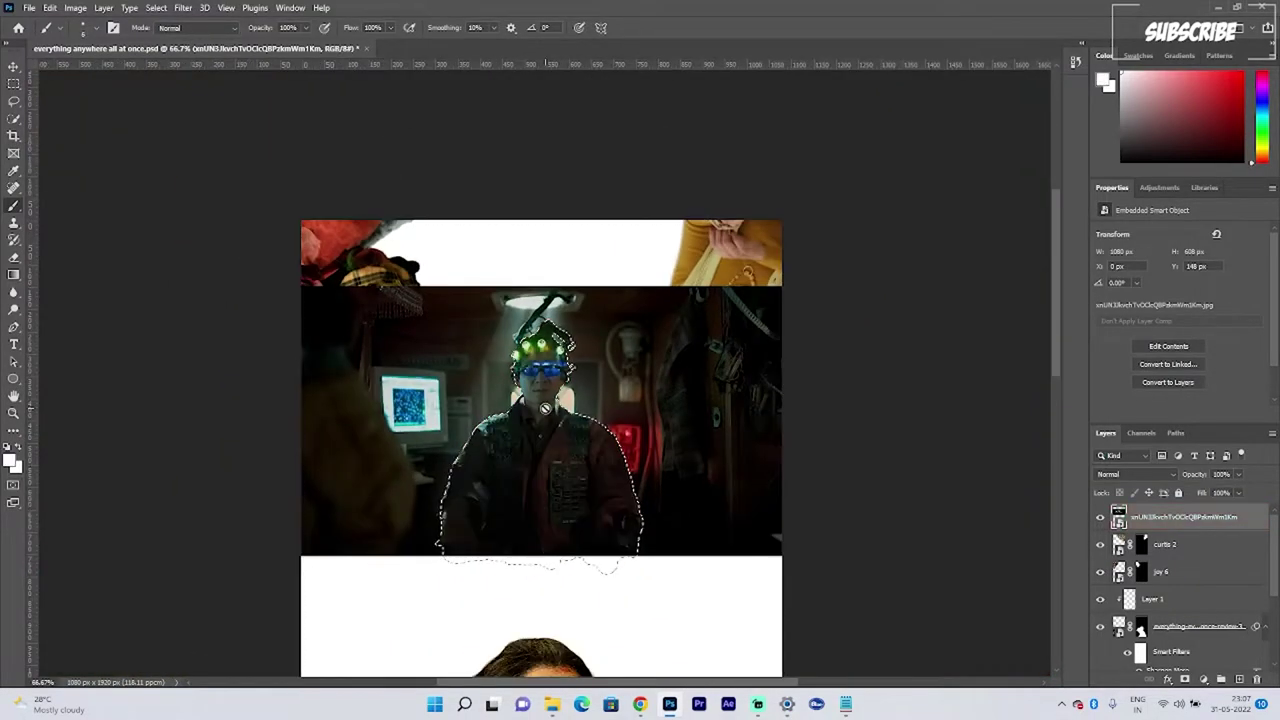
pyautogui.hotkey('ctrl', 'alt', 'r')
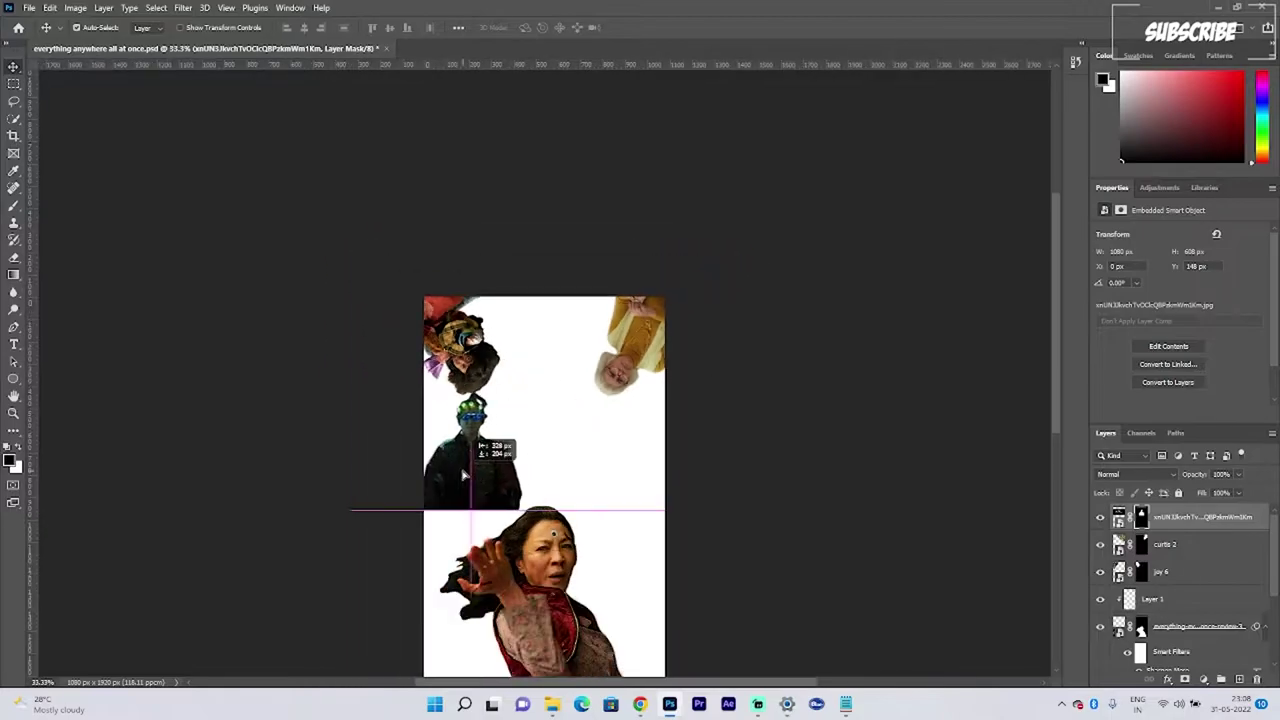
# Step: Shrink the man's cutout slightly, rotate it to about 111° and position it at the poster's left edge
pyautogui.moveTo(500, 540); pyautogui.dragTo(493, 488)
pyautogui.moveTo(456, 455); pyautogui.dragTo(441, 487)
pyautogui.press('Return')
# Step: Place the embedded gong gong image and enlarge it to about 1212 × 682 px across the poster's middle
pyautogui.scroll(-3, 705, 435)
pyautogui.hotkey('ctrl', '+')
pyautogui.hotkey('ctrl', '+')
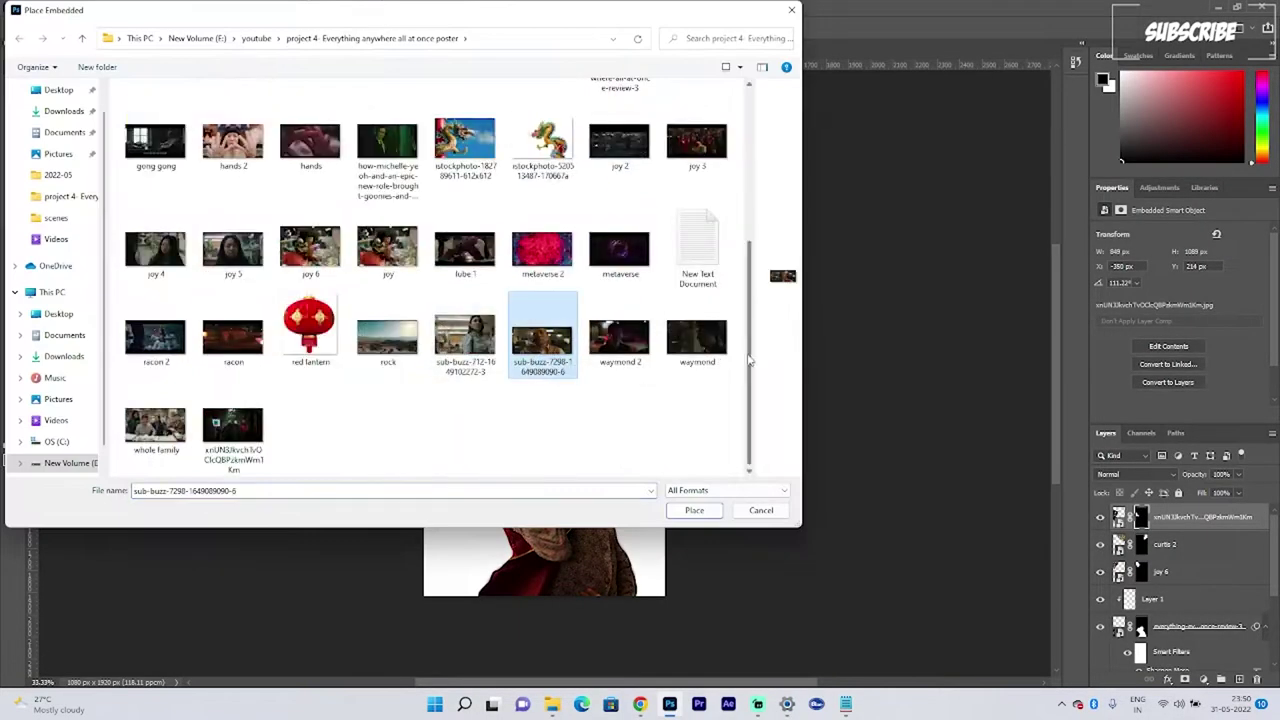
pyautogui.scroll(-3, 430, 290)
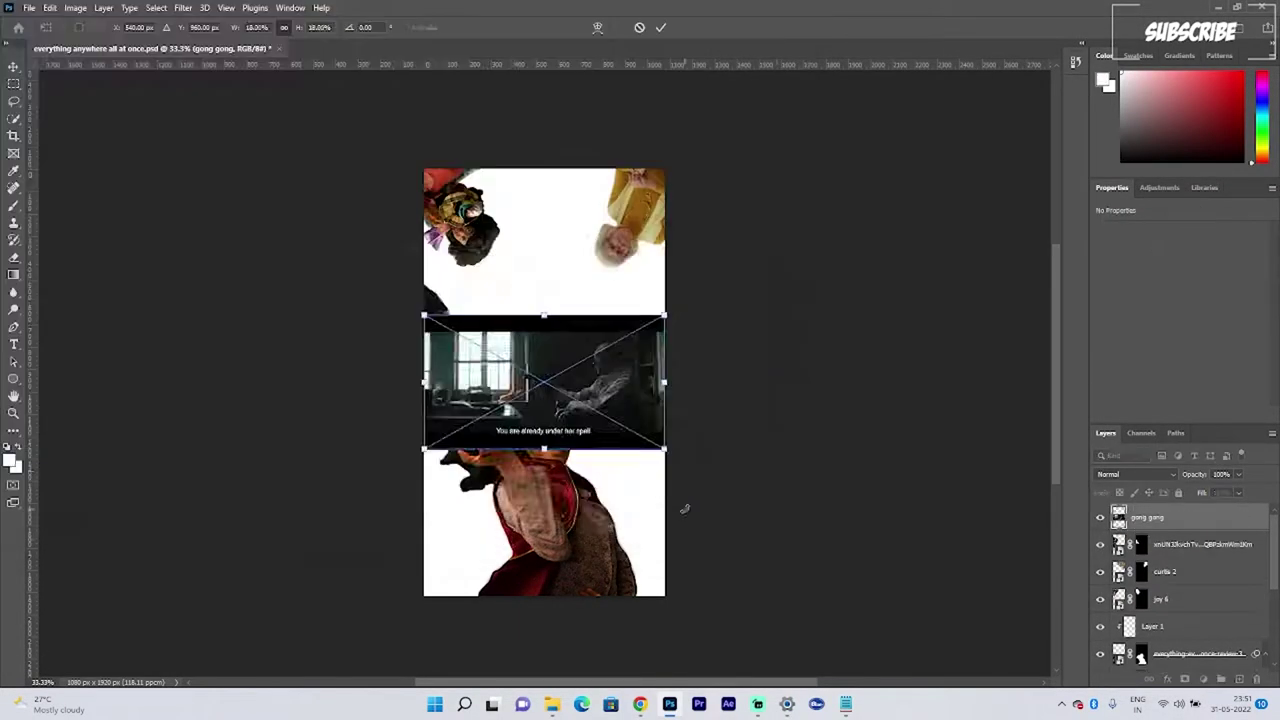
pyautogui.moveTo(664, 449); pyautogui.dragTo(679, 457)
pyautogui.press('Return')
pyautogui.hotkey('ctrl', '+')
pyautogui.hotkey('ctrl', '+')
pyautogui.hotkey('ctrl', '+')
pyautogui.click(13, 119)
pyautogui.moveTo(760, 320); pyautogui.dragTo(690, 480)
pyautogui.hotkey('ctrl', 'd')
# Step: Brush black over the subtitle in the gong gong image
pyautogui.press('b')
pyautogui.moveTo(463, 563); pyautogui.dragTo(446, 550)
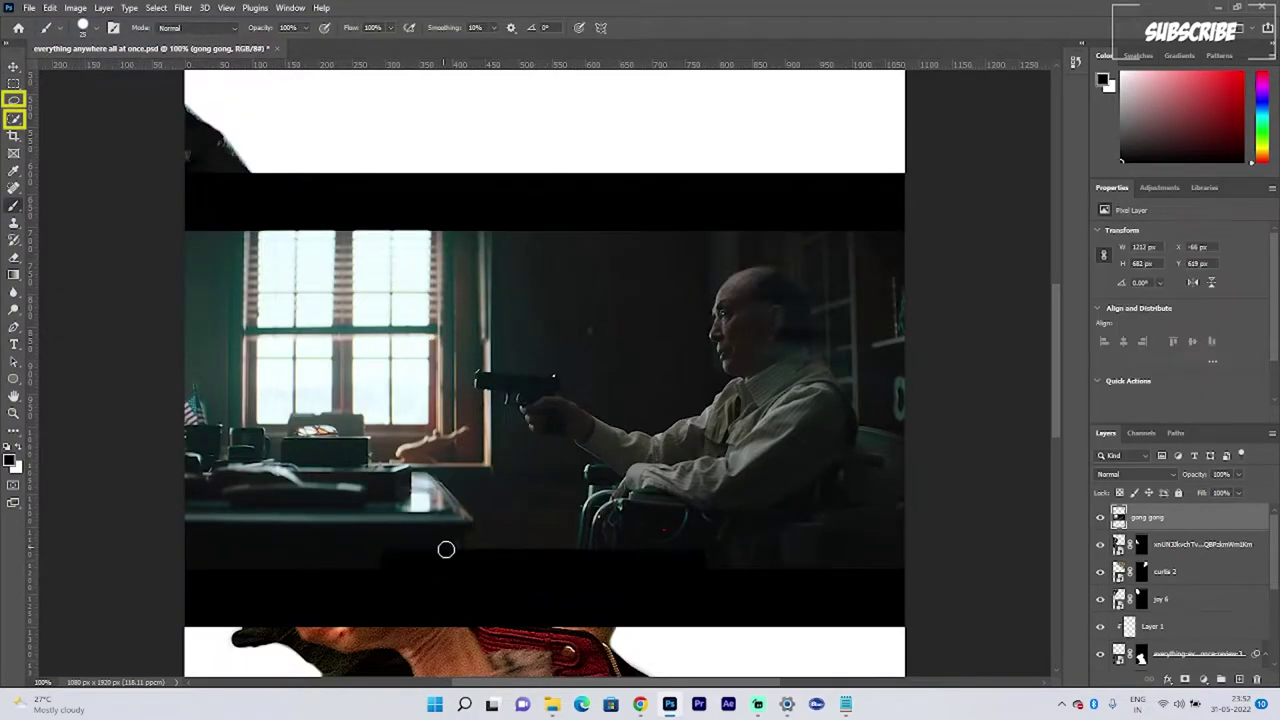
# Step: Select the seated man in the gong gong image with the Quick Selection tool
pyautogui.press('w')
pyautogui.moveTo(765, 300); pyautogui.dragTo(690, 510)
pyautogui.hotkey('ctrl', '+')
pyautogui.hotkey('ctrl', '+')
# Step: Refine the outline of the seated man's selection with the Lasso tool, adding the missed areas
pyautogui.press('l')
pyautogui.moveTo(340, 372)
pyautogui.mouseDown()
pyautogui.moveTo(572, 383)
pyautogui.moveTo(345, 385)
pyautogui.mouseUp()
pyautogui.moveTo(466, 457)
pyautogui.mouseDown()
pyautogui.moveTo(442, 442)
pyautogui.moveTo(464, 460)
pyautogui.mouseUp()
pyautogui.moveTo(572, 383); pyautogui.dragTo(590, 432)
pyautogui.moveTo(940, 290); pyautogui.dragTo(360, 406)
pyautogui.moveTo(748, 600); pyautogui.dragTo(581, 148)
pyautogui.keyDown('shift'); pyautogui.moveTo(720, 271); pyautogui.dragTo(735, 312); pyautogui.keyUp('shift')
pyautogui.moveTo(320, 318)
pyautogui.mouseDown()
pyautogui.moveTo(635, 318)
pyautogui.moveTo(345, 348)
pyautogui.mouseUp()
pyautogui.scroll(-1, 320, 350)
pyautogui.moveTo(245, 380)
pyautogui.keyDown('shift'); pyautogui.mouseDown()
pyautogui.moveTo(217, 522)
pyautogui.moveTo(555, 400)
pyautogui.mouseUp(); pyautogui.keyUp('shift')
# Step: Extend the selection with Quick Selection and correct its edge around the wheelchair's back with the Lasso
pyautogui.press('w')
pyautogui.moveTo(890, 225); pyautogui.dragTo(546, 334)
pyautogui.hotkey('ctrl', '+')
pyautogui.hotkey('ctrl', '+')
pyautogui.hotkey('ctrl', '+')
pyautogui.press('l')
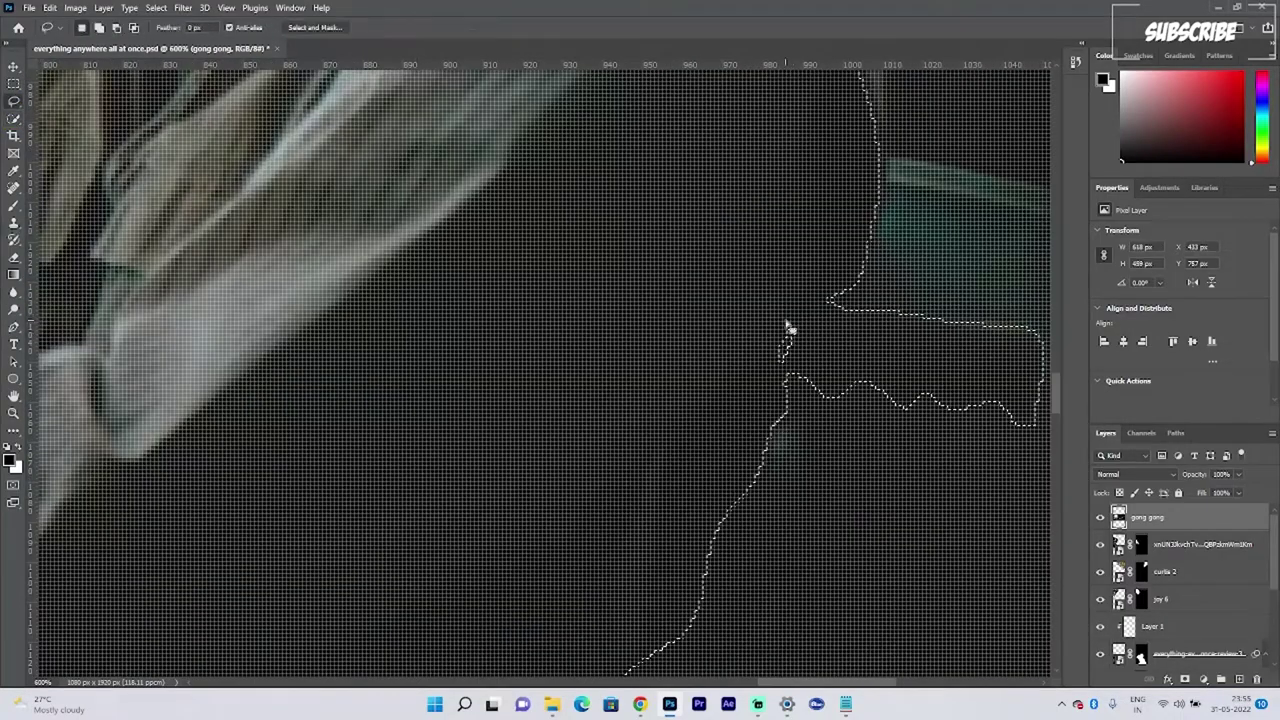
pyautogui.hotkey('ctrl', '-')
pyautogui.hotkey('ctrl', '-')
pyautogui.hotkey('ctrl', '-')
pyautogui.moveTo(404, 211); pyautogui.dragTo(700, 503)
# Step: Refine the selection around the pistol, hand and outstretched sleeve with the Lasso
pyautogui.hotkey('ctrl', '+')
pyautogui.hotkey('ctrl', '+')
pyautogui.keyDown('shift'); pyautogui.moveTo(588, 256); pyautogui.dragTo(714, 440); pyautogui.keyUp('shift')
pyautogui.moveTo(760, 123); pyautogui.dragTo(509, 337)
pyautogui.moveTo(300, 500); pyautogui.dragTo(770, 220)
pyautogui.moveTo(300, 500); pyautogui.dragTo(770, 220)
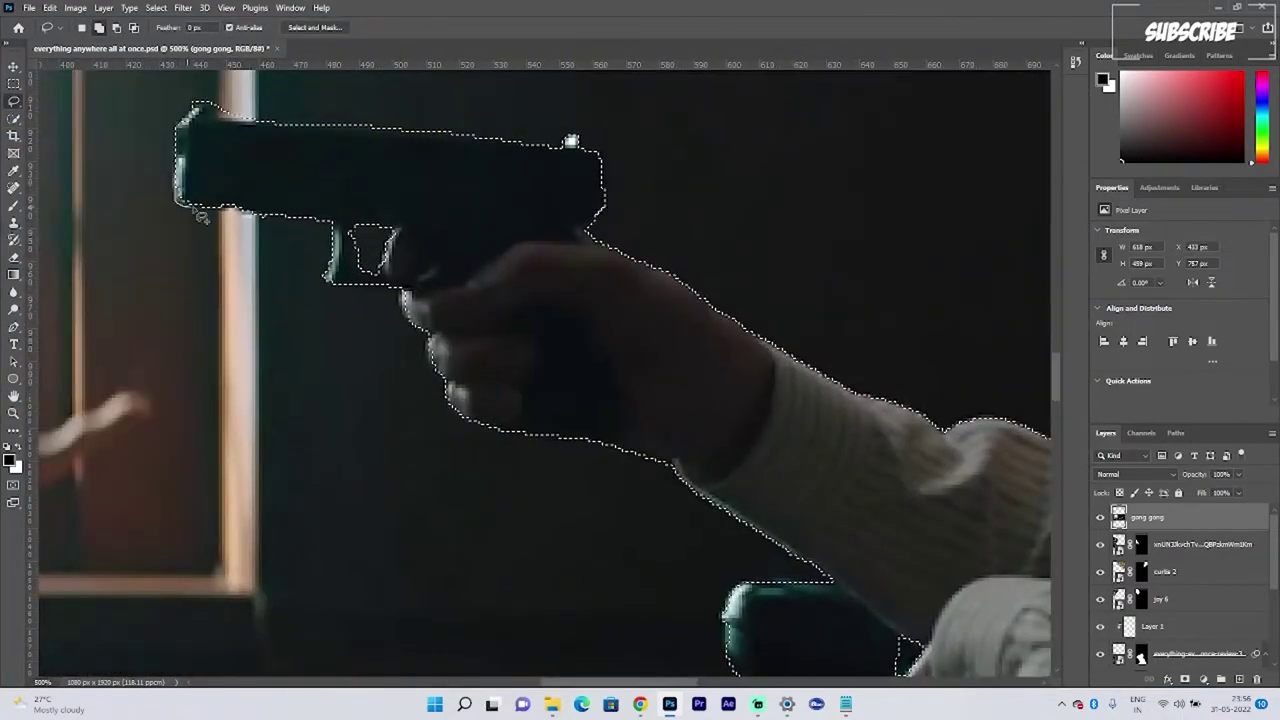
# Step: Finish correcting the seated man's selection, subtract its small gaps and mask the gong gong layer with it
pyautogui.moveTo(900, 600)
pyautogui.mouseDown()
pyautogui.moveTo(551, 363)
pyautogui.moveTo(400, 640)
pyautogui.mouseUp()
pyautogui.keyDown('shift'); pyautogui.moveTo(775, 265); pyautogui.dragTo(823, 349); pyautogui.keyUp('shift')
pyautogui.moveTo(300, 600); pyautogui.dragTo(900, 150)
pyautogui.moveTo(254, 590)
pyautogui.keyDown('alt'); pyautogui.mouseDown()
pyautogui.moveTo(422, 591)
pyautogui.moveTo(250, 602)
pyautogui.mouseUp(); pyautogui.keyUp('alt')
pyautogui.moveTo(560, 589)
pyautogui.keyDown('alt'); pyautogui.mouseDown()
pyautogui.moveTo(480, 620)
pyautogui.moveTo(558, 592)
pyautogui.mouseUp(); pyautogui.keyUp('alt')
pyautogui.moveTo(430, 290); pyautogui.dragTo(655, 596)
pyautogui.moveTo(660, 130); pyautogui.dragTo(480, 371)
pyautogui.hotkey('ctrl', '-')
pyautogui.hotkey('ctrl', '-')
pyautogui.moveTo(600, 600); pyautogui.dragTo(441, 456)
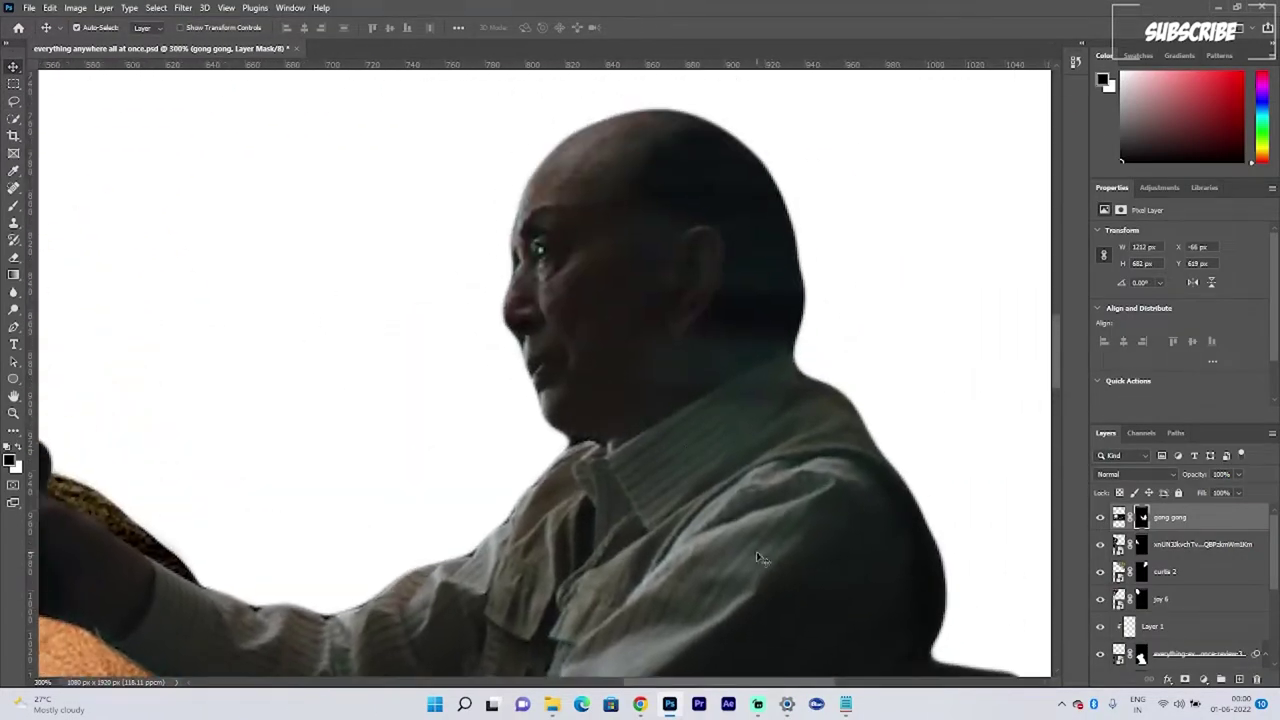
# Step: Apply a sharpening filter to the gong gong cutout
pyautogui.click(183, 7)
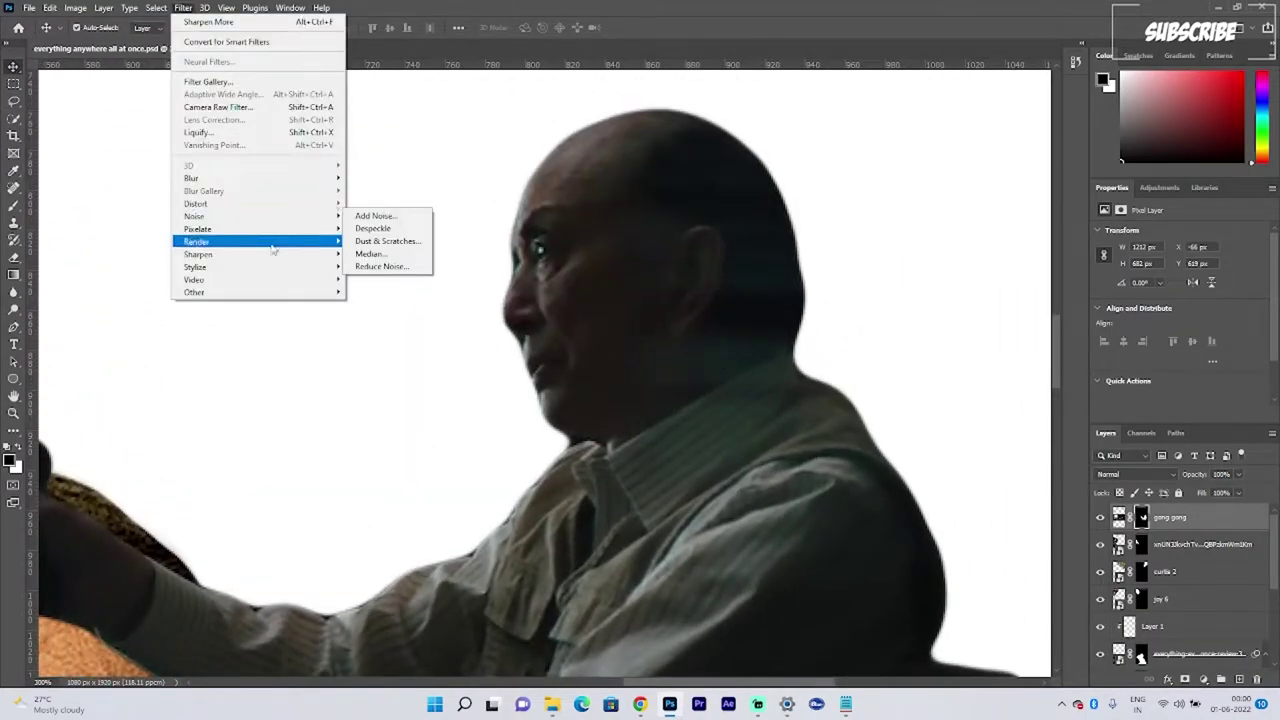
pyautogui.moveTo(230, 254)
pyautogui.click(385, 302)
pyautogui.click(697, 277)
pyautogui.click(697, 303)
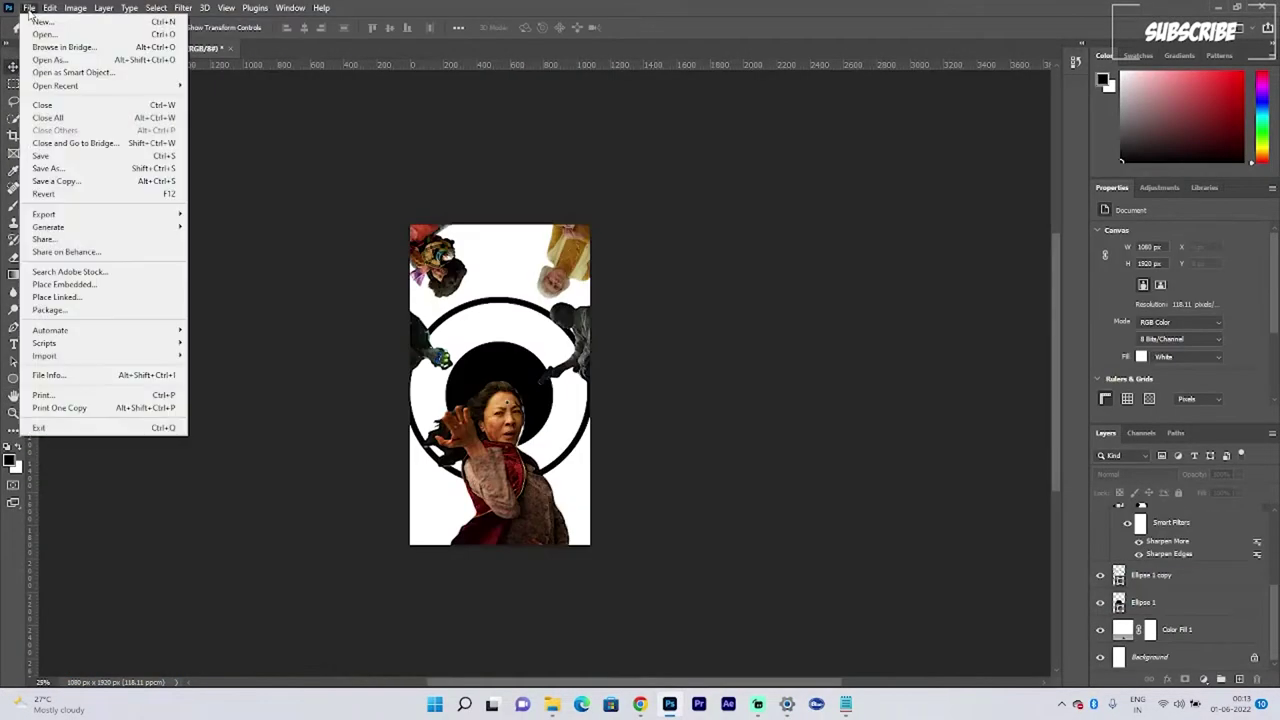
# Step: Place the embedded evelyn 7 image and enlarge it to about 1208 × 679 px over the poster's middle
pyautogui.click(105, 286)
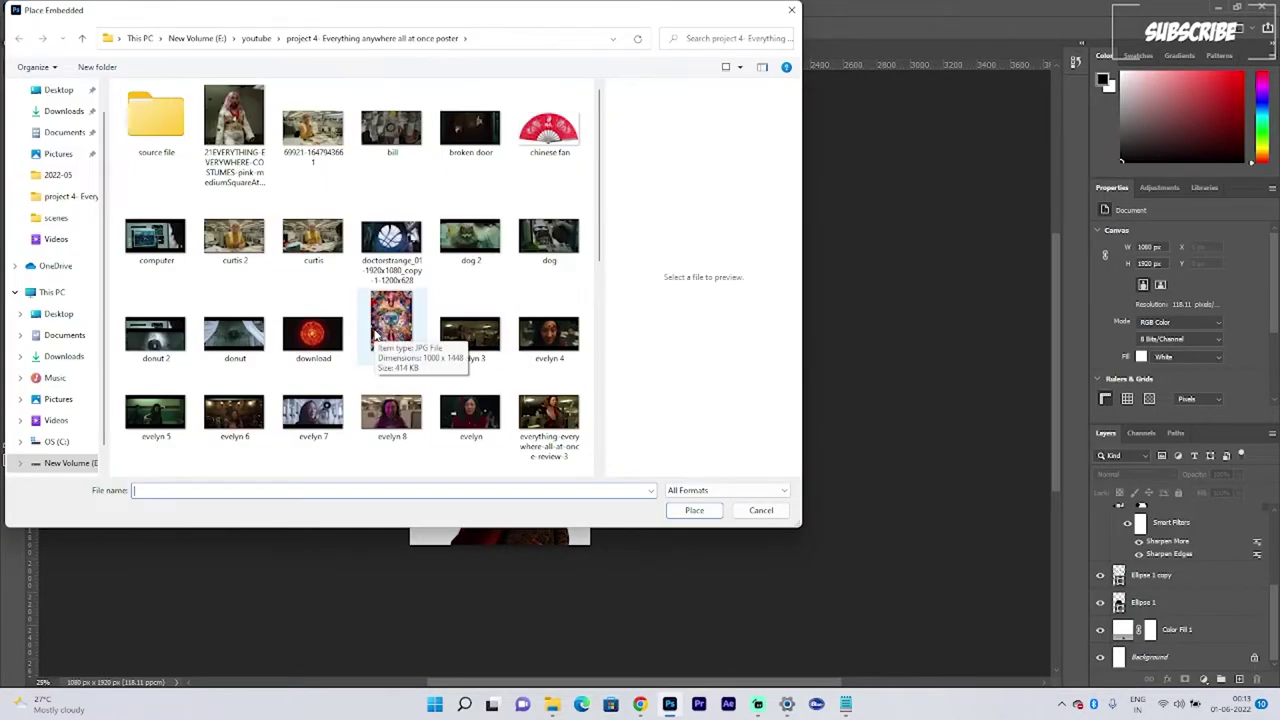
pyautogui.scroll(-1, 390, 340)
pyautogui.click(313, 385)
pyautogui.click(694, 510)
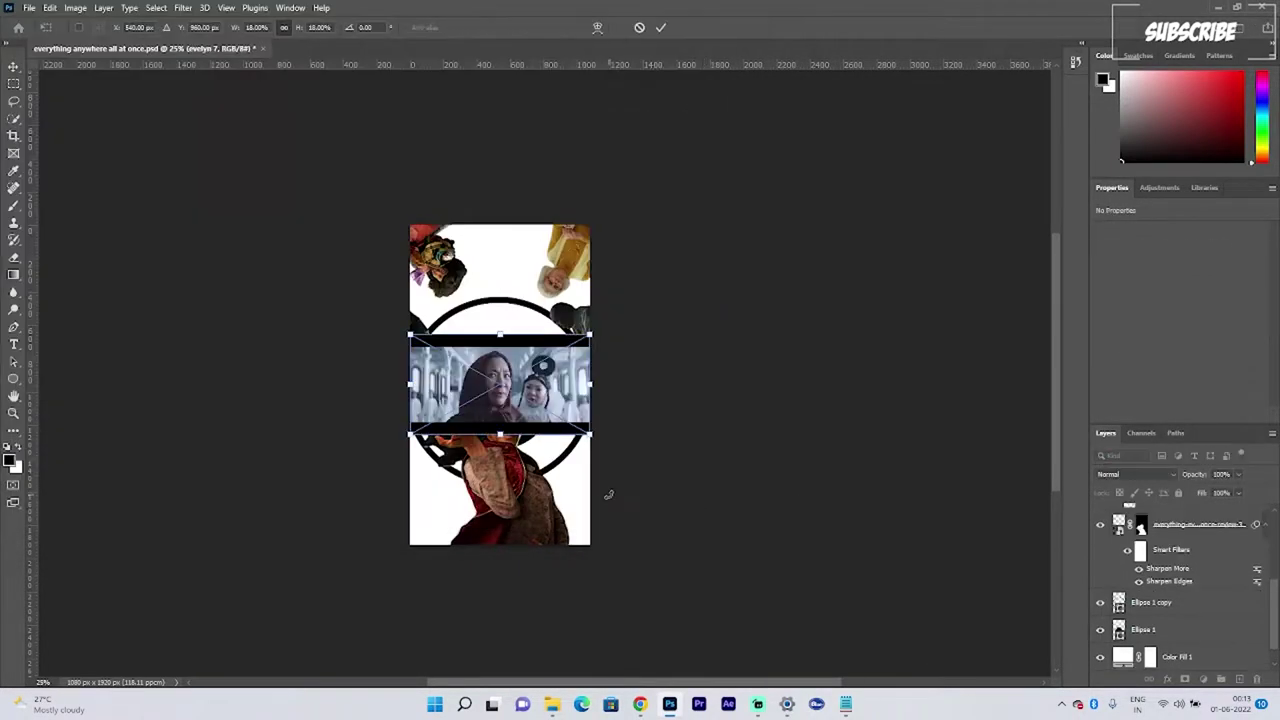
pyautogui.moveTo(591, 435); pyautogui.dragTo(621, 453)
pyautogui.moveTo(491, 373); pyautogui.dragTo(565, 476)
pyautogui.moveTo(694, 555)
pyautogui.mouseDown()
pyautogui.moveTo(706, 563)
pyautogui.moveTo(674, 544)
pyautogui.mouseUp()
pyautogui.moveTo(574, 485); pyautogui.dragTo(507, 423)
pyautogui.press('Return')
# Step: Select the hooded woman in the evelyn 7 image and subtract the woman with the ring-shaped hair using the Lasso
pyautogui.hotkey('ctrl', '+')
pyautogui.hotkey('ctrl', '+')
pyautogui.hotkey('ctrl', '+')
pyautogui.hotkey('ctrl', '+')
pyautogui.moveTo(600, 477); pyautogui.dragTo(780, 244)
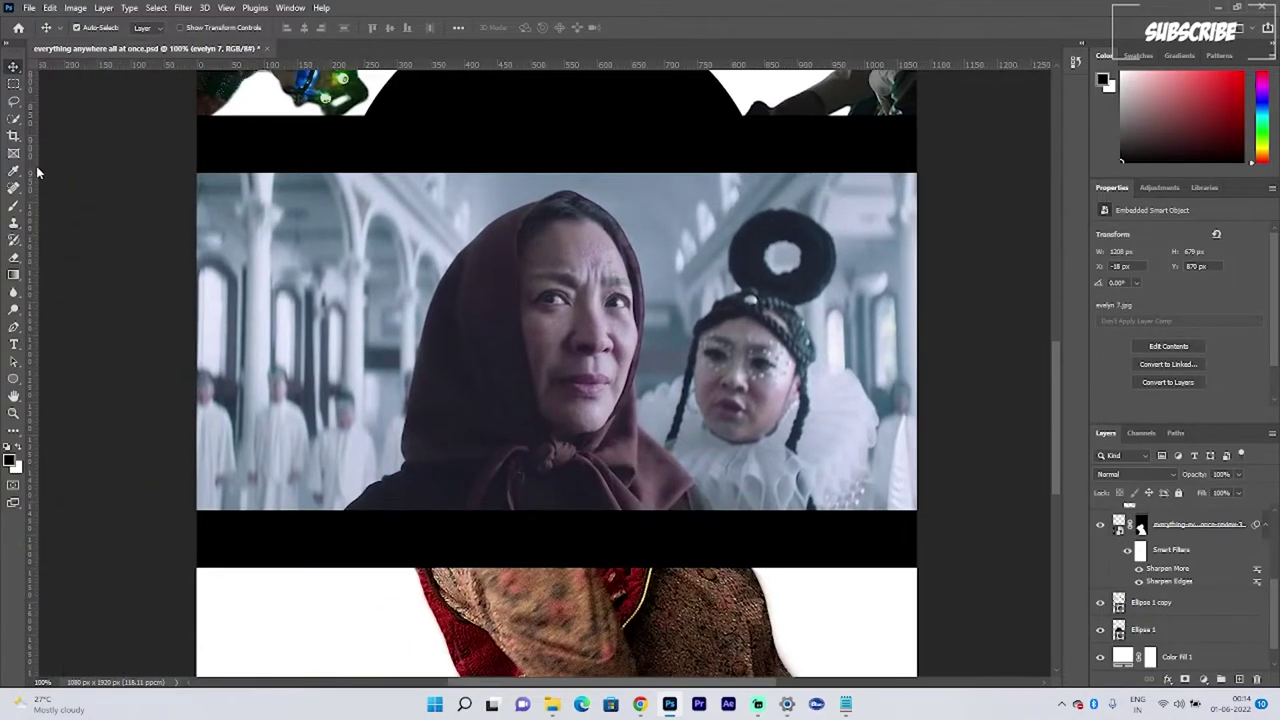
pyautogui.click(14, 119)
pyautogui.click(386, 32)
pyautogui.press('l')
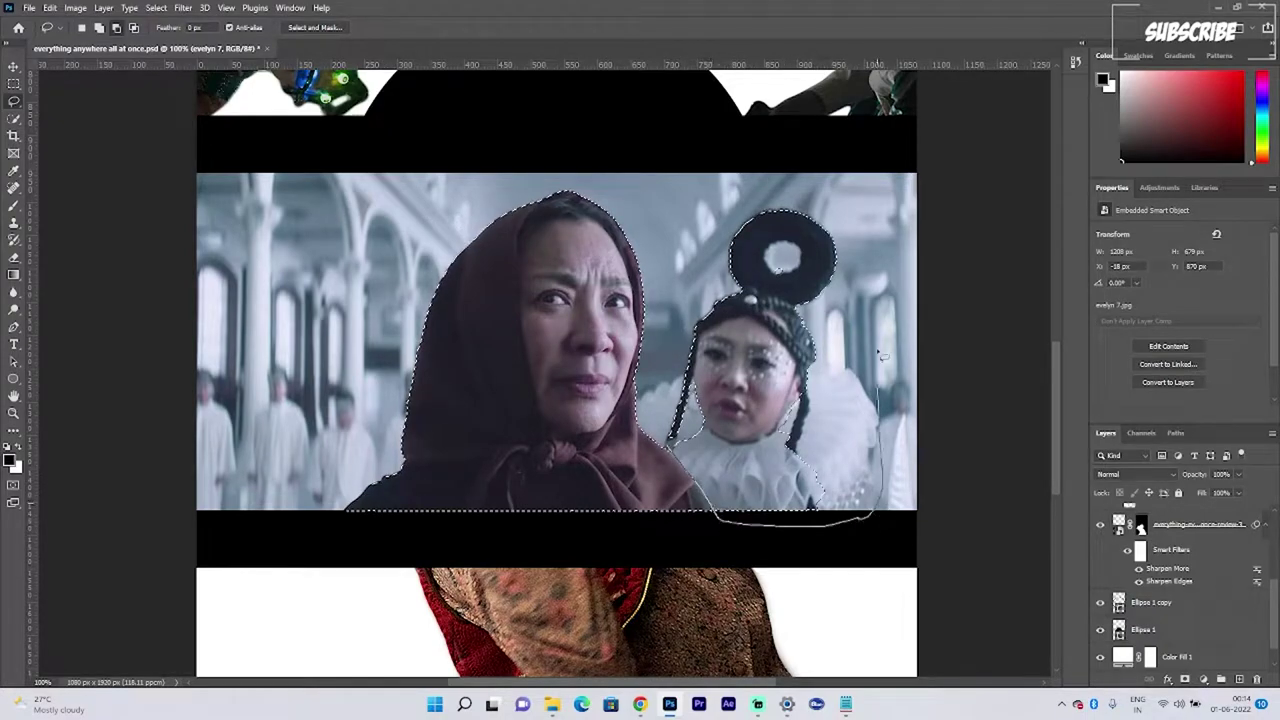
pyautogui.moveTo(668, 432); pyautogui.dragTo(672, 440)
# Step: Refine the selection with added smoothing and contrast, feather 2.7 px and shift edge -7%, and output it to a layer mask
pyautogui.hotkey('ctrl', 'alt', 'r')
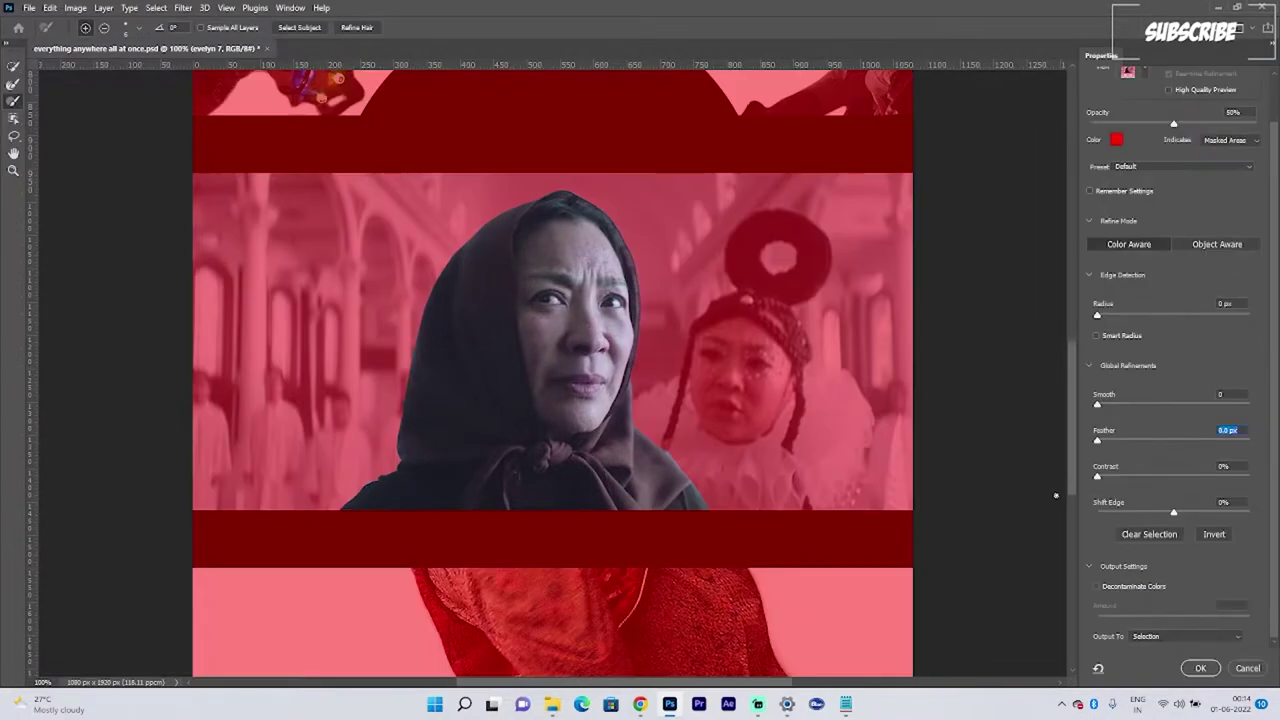
pyautogui.moveTo(1097, 440); pyautogui.dragTo(1132, 440)
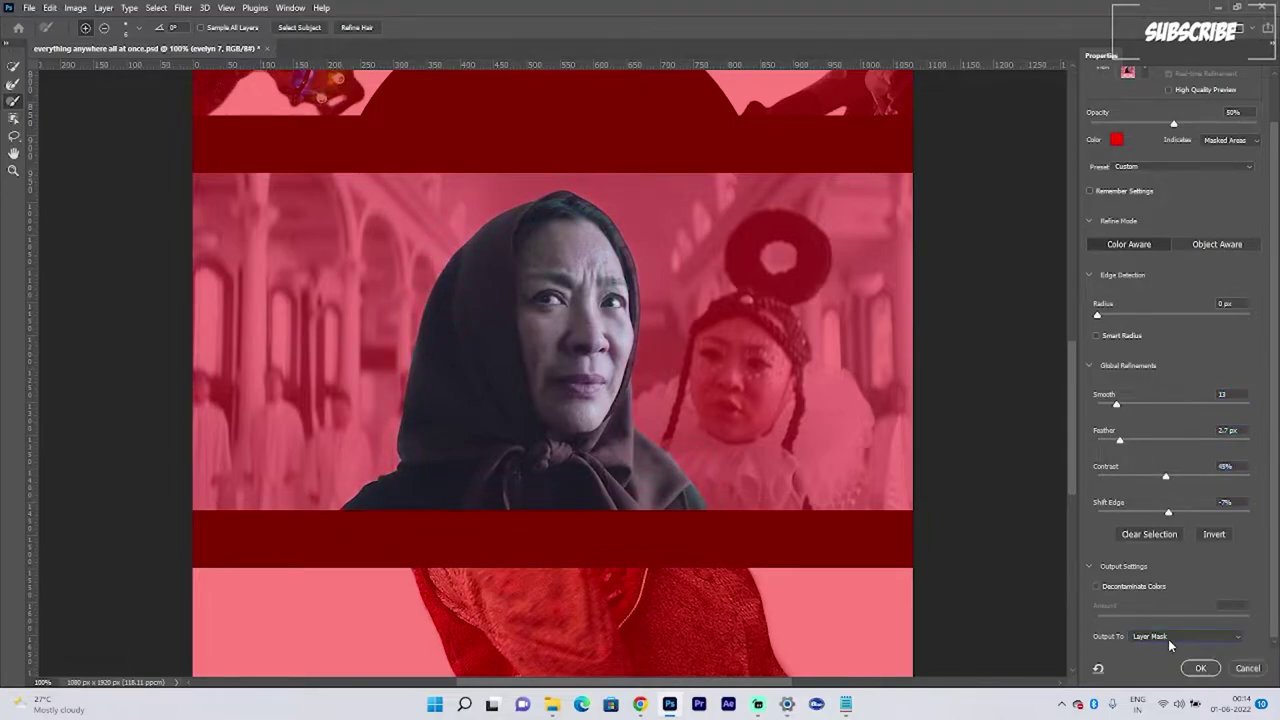
pyautogui.click(1199, 667)
pyautogui.hotkey('ctrl', '-')
pyautogui.hotkey('ctrl', '-')
pyautogui.hotkey('ctrl', '-')
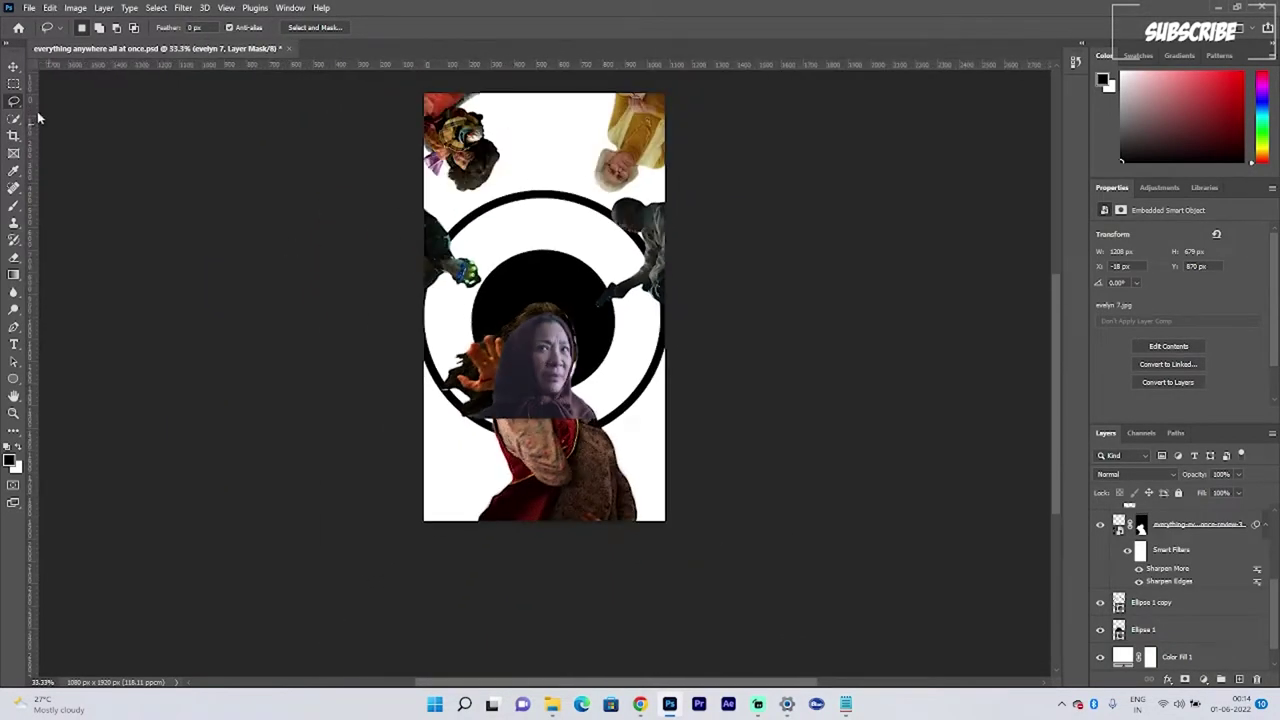
# Step: Try the hooded woman's cutout enlarged to about 236% over the lower part of the poster
pyautogui.click(14, 67)
pyautogui.moveTo(547, 381); pyautogui.dragTo(588, 410)
pyautogui.hotkey('ctrl', 't')
pyautogui.moveTo(729, 466); pyautogui.dragTo(869, 648)
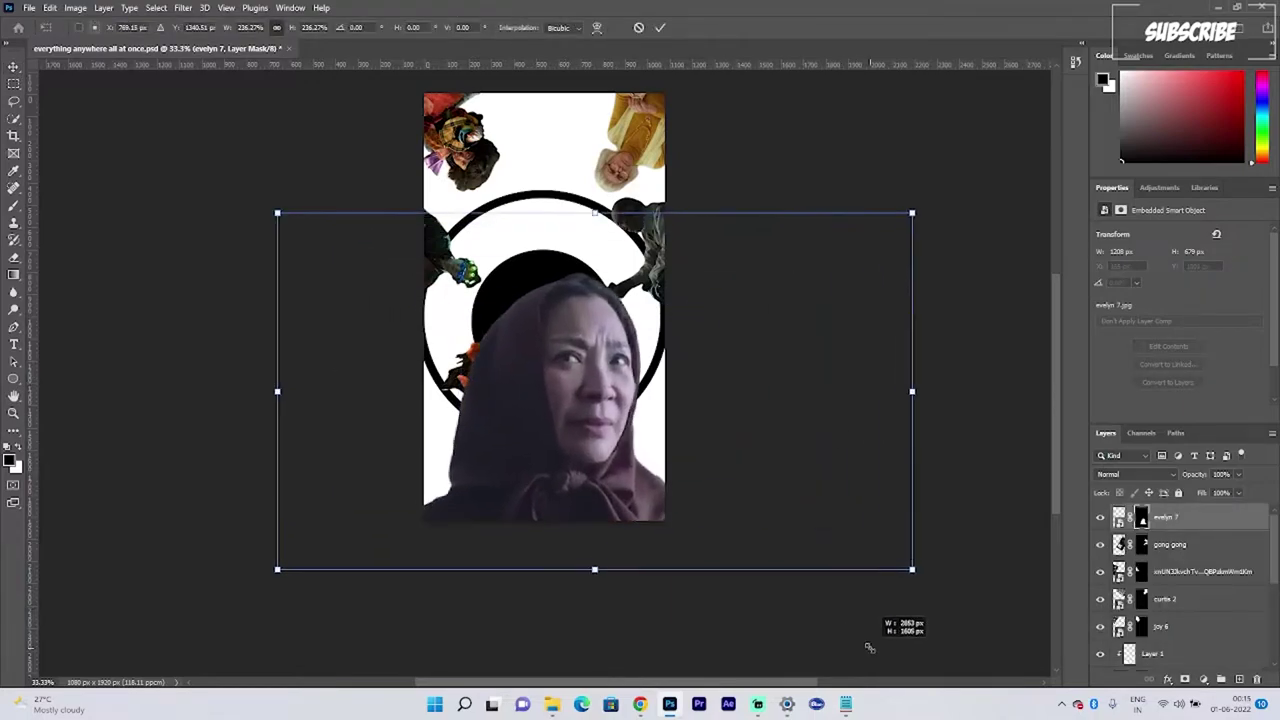
pyautogui.moveTo(522, 414); pyautogui.dragTo(608, 414)
pyautogui.moveTo(363, 214); pyautogui.dragTo(461, 268)
pyautogui.moveTo(630, 459); pyautogui.dragTo(630, 521)
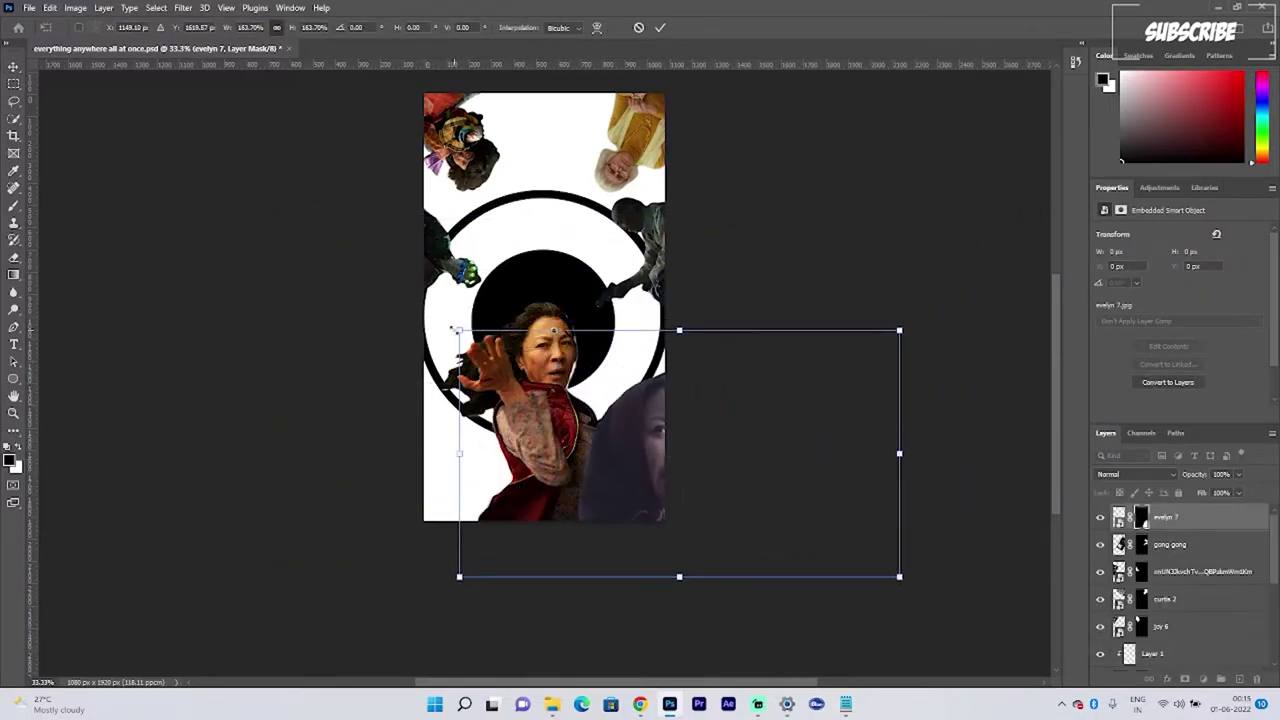
# Step: Shrink the hooded woman's cutout and fit it into the poster's lower-right corner
pyautogui.moveTo(455, 330); pyautogui.dragTo(620, 466)
pyautogui.moveTo(834, 357); pyautogui.dragTo(803, 377)
pyautogui.moveTo(657, 440); pyautogui.dragTo(656, 459)
pyautogui.moveTo(801, 394); pyautogui.dragTo(788, 403)
pyautogui.press('Return')
# Step: Move the hooded woman's cutout to the poster's top centre, rotate it to about 179° and shrink it to about 660 px wide
pyautogui.moveTo(636, 481); pyautogui.dragTo(539, 152)
pyautogui.hotkey('ctrl', 't')
pyautogui.moveTo(725, 222); pyautogui.dragTo(526, 134)
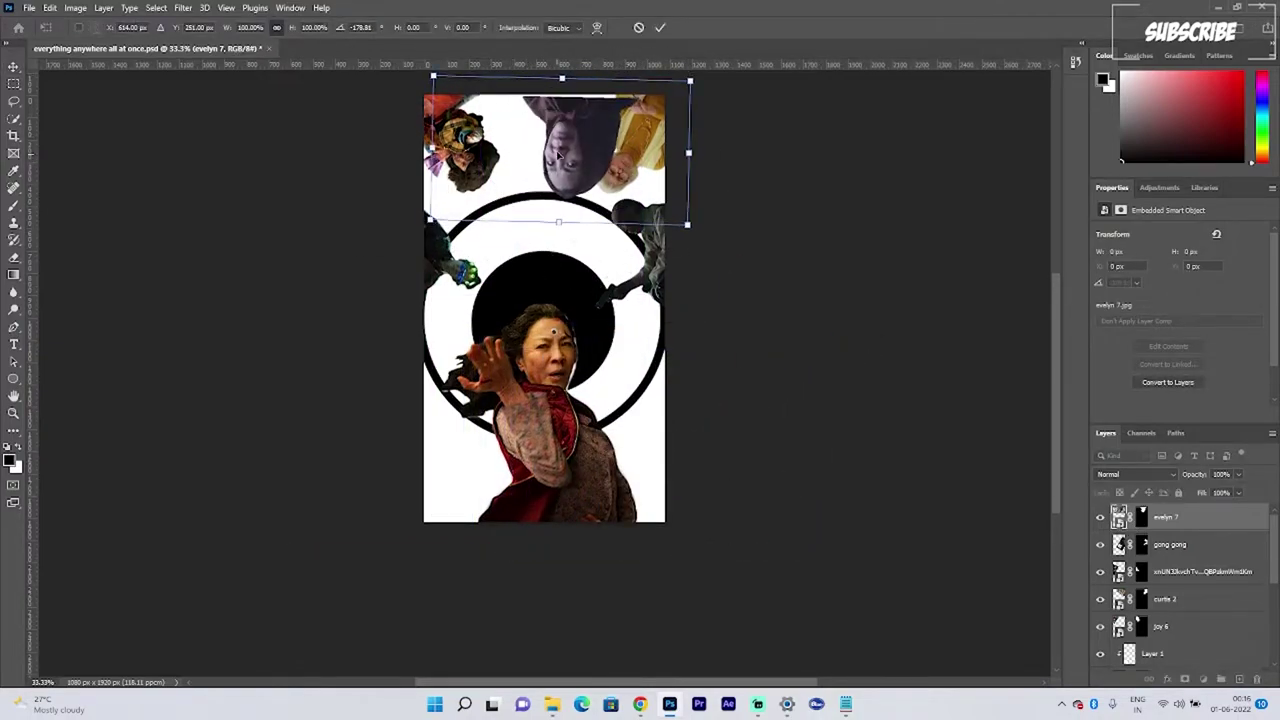
pyautogui.moveTo(417, 221); pyautogui.dragTo(419, 226)
pyautogui.moveTo(565, 167); pyautogui.dragTo(538, 137)
pyautogui.moveTo(664, 196); pyautogui.dragTo(609, 148)
pyautogui.moveTo(536, 118); pyautogui.dragTo(543, 120)
pyautogui.click(660, 28)
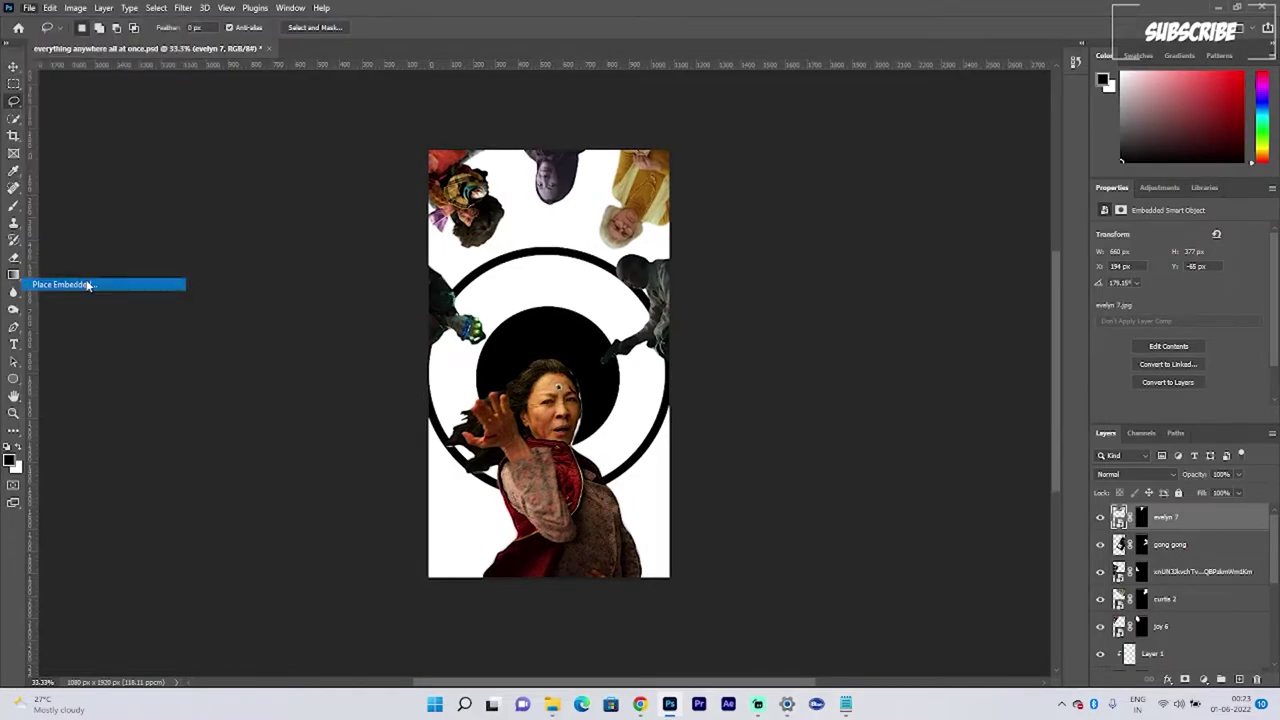
# Step: Open the EEAAO.jpg poster image as a separate document
pyautogui.click(80, 281)
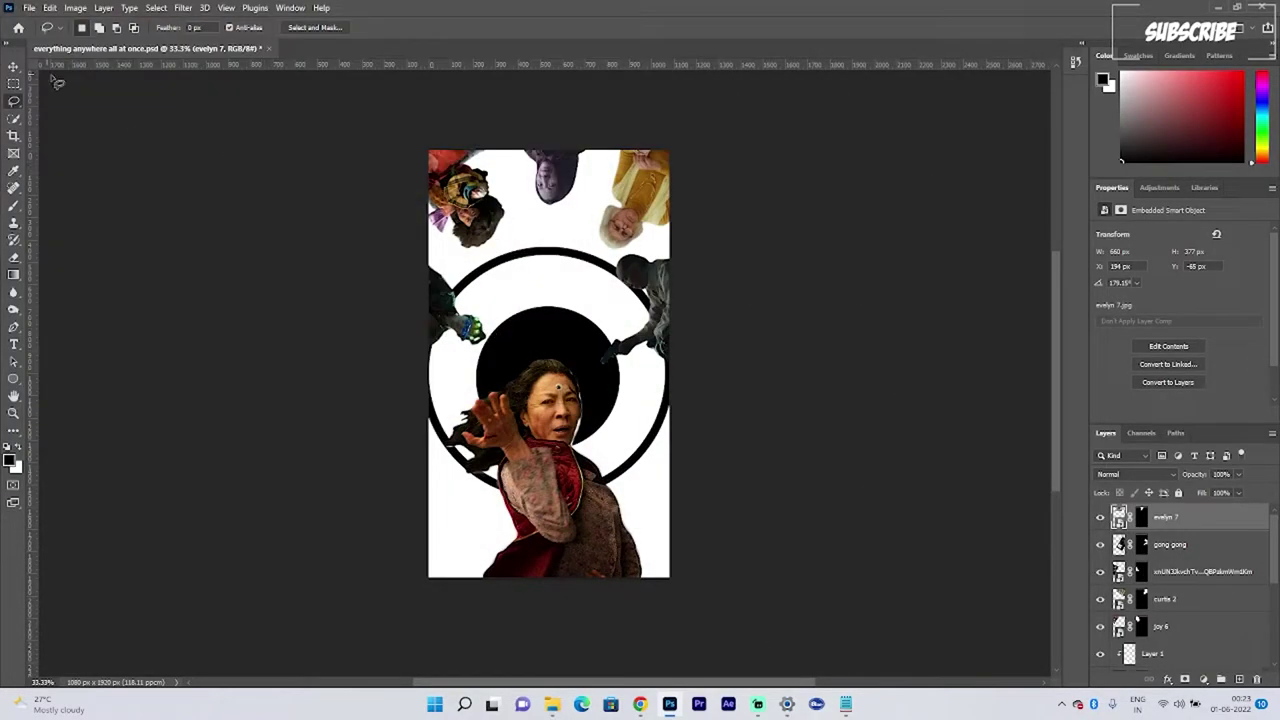
pyautogui.click(14, 68)
pyautogui.click(29, 8)
pyautogui.click(42, 33)
pyautogui.doubleClick(391, 325)
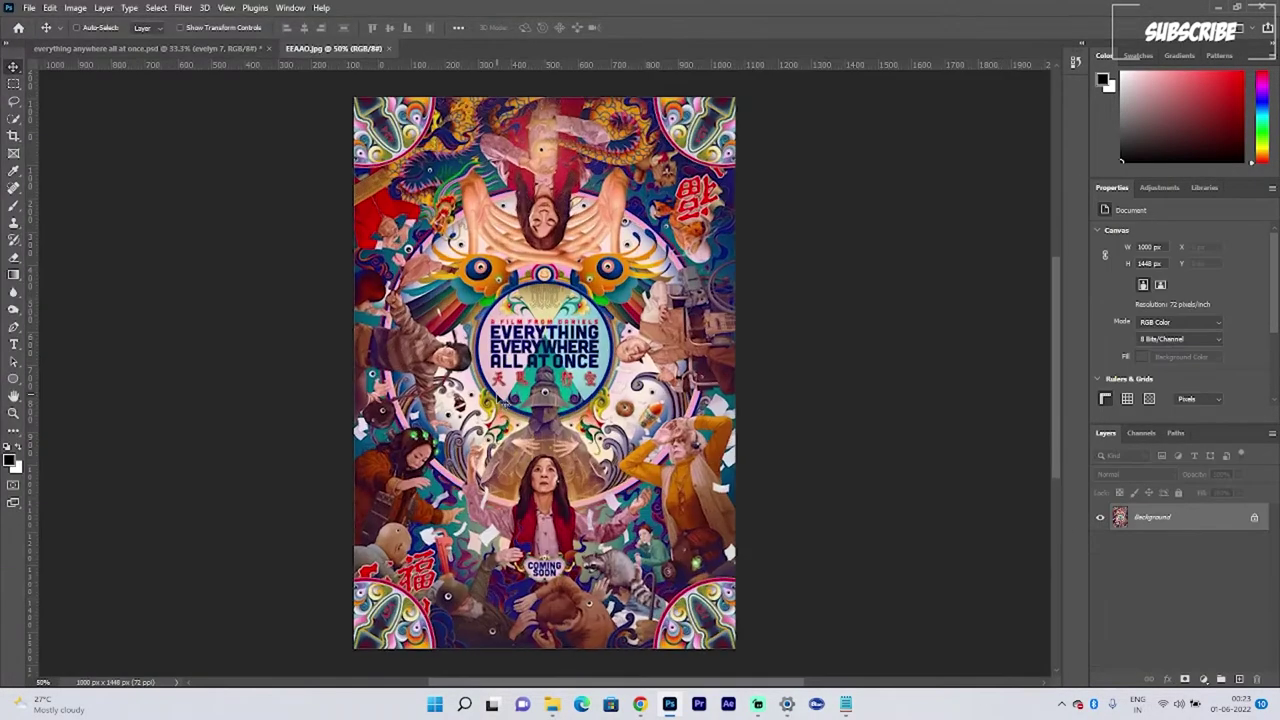
# Step: Trace the figure in the brimmed hat above the woman with the Polygonal Lasso, excluding the woman's head
pyautogui.scroll(3, 502, 400)
pyautogui.moveTo(706, 403); pyautogui.dragTo(716, 218)
pyautogui.click(13, 101)
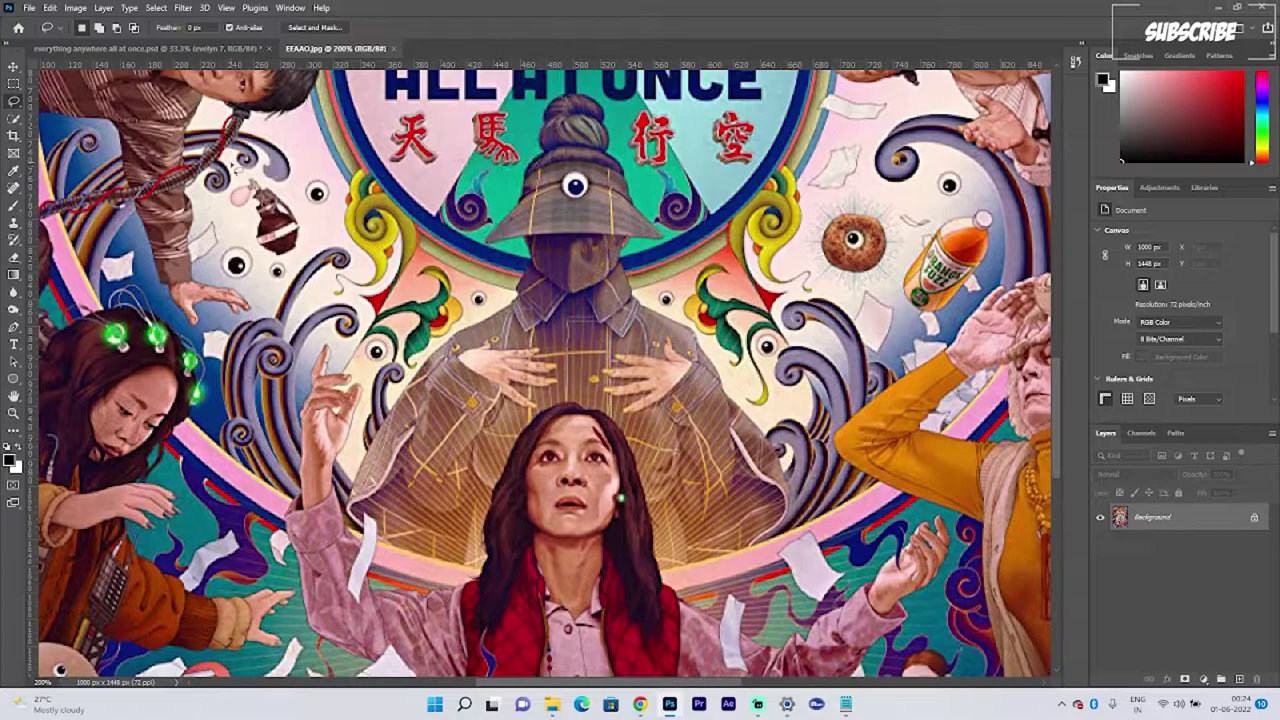
pyautogui.click(14, 119)
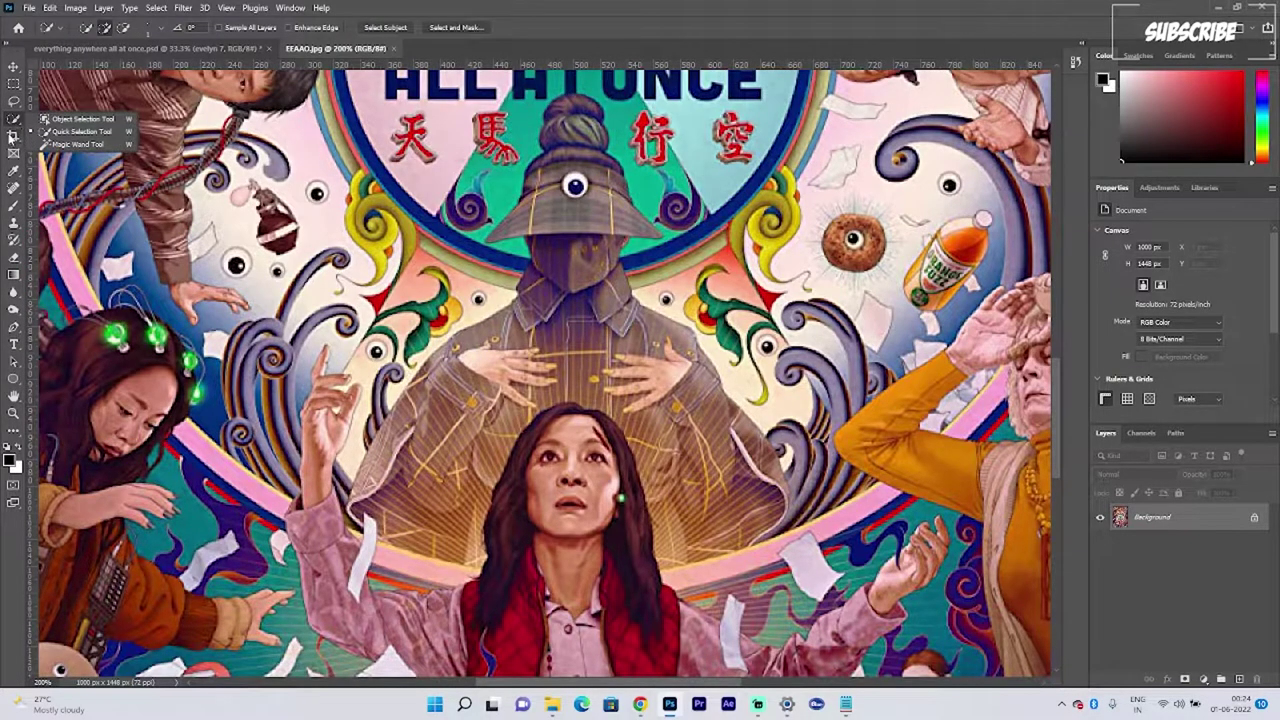
pyautogui.click(14, 102)
pyautogui.click(80, 114)
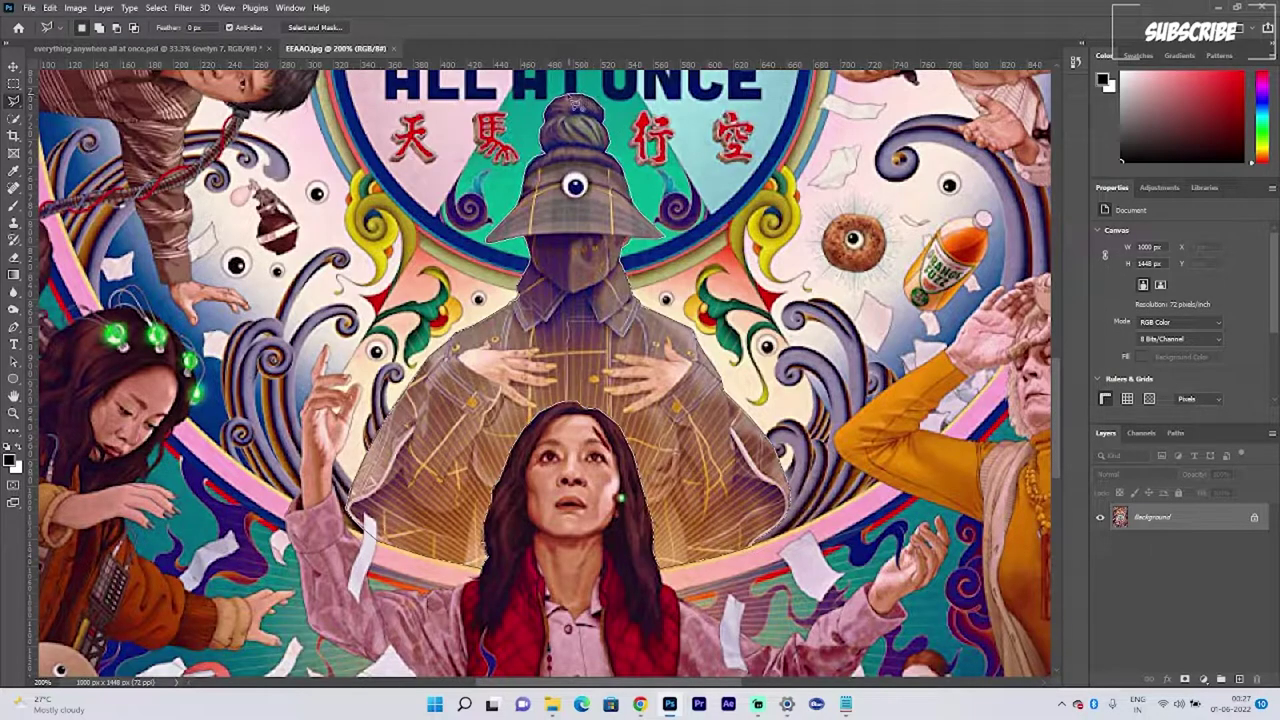
# Step: Feather the selection 1 px and convert it to a layer mask with smooth 12, feather 0.8 px, contrast 41% and shift edge +3%
pyautogui.rightClick(580, 171)
pyautogui.click(610, 195)
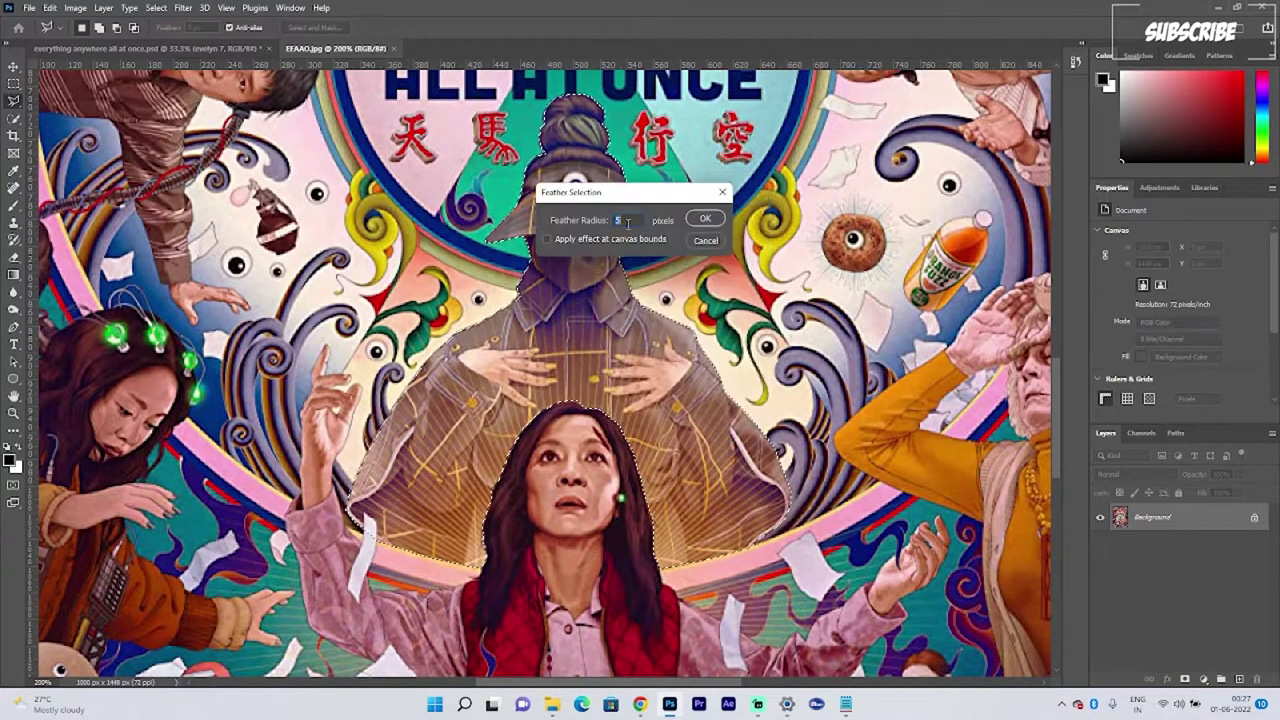
pyautogui.click(628, 221)
pyautogui.write('1')
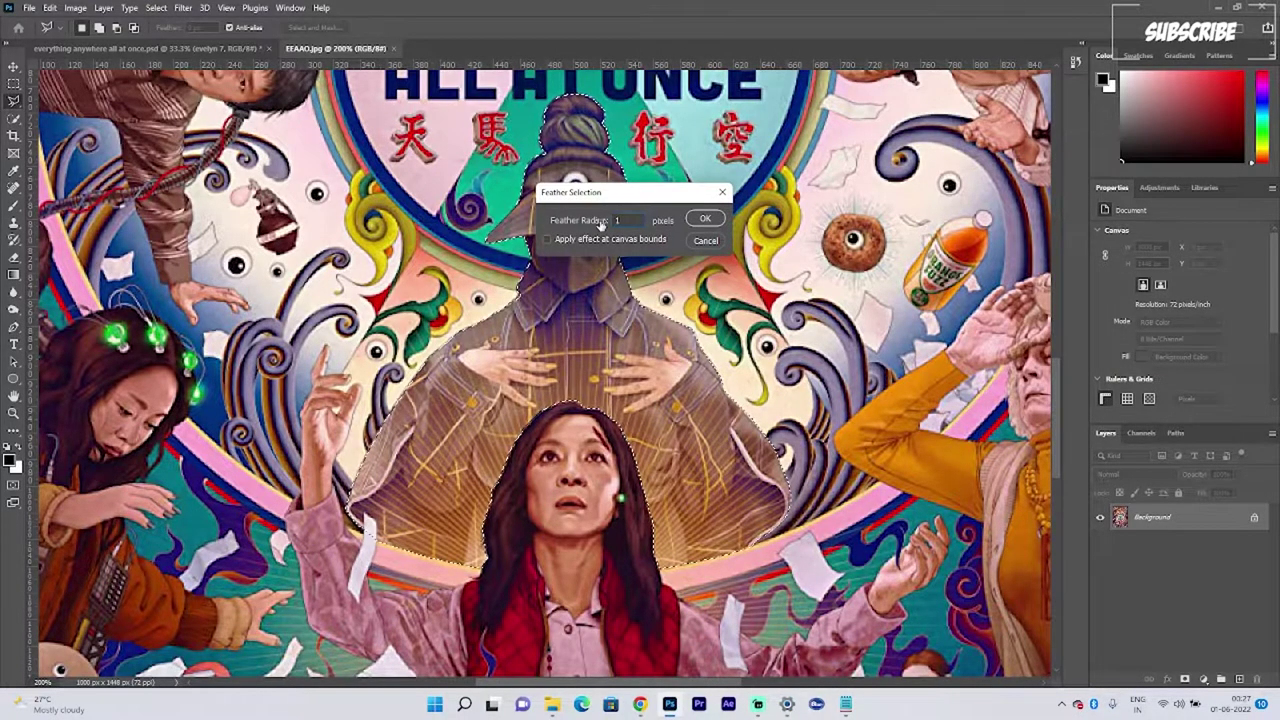
pyautogui.click(712, 221)
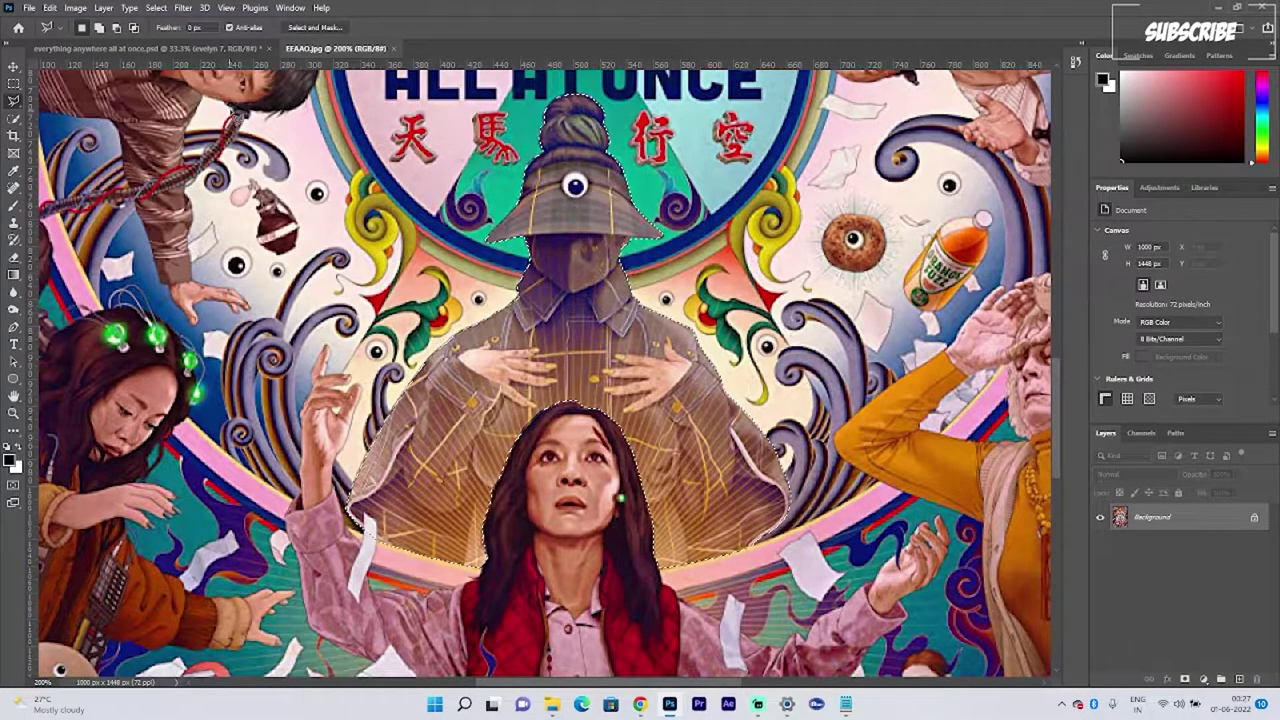
pyautogui.click(315, 27)
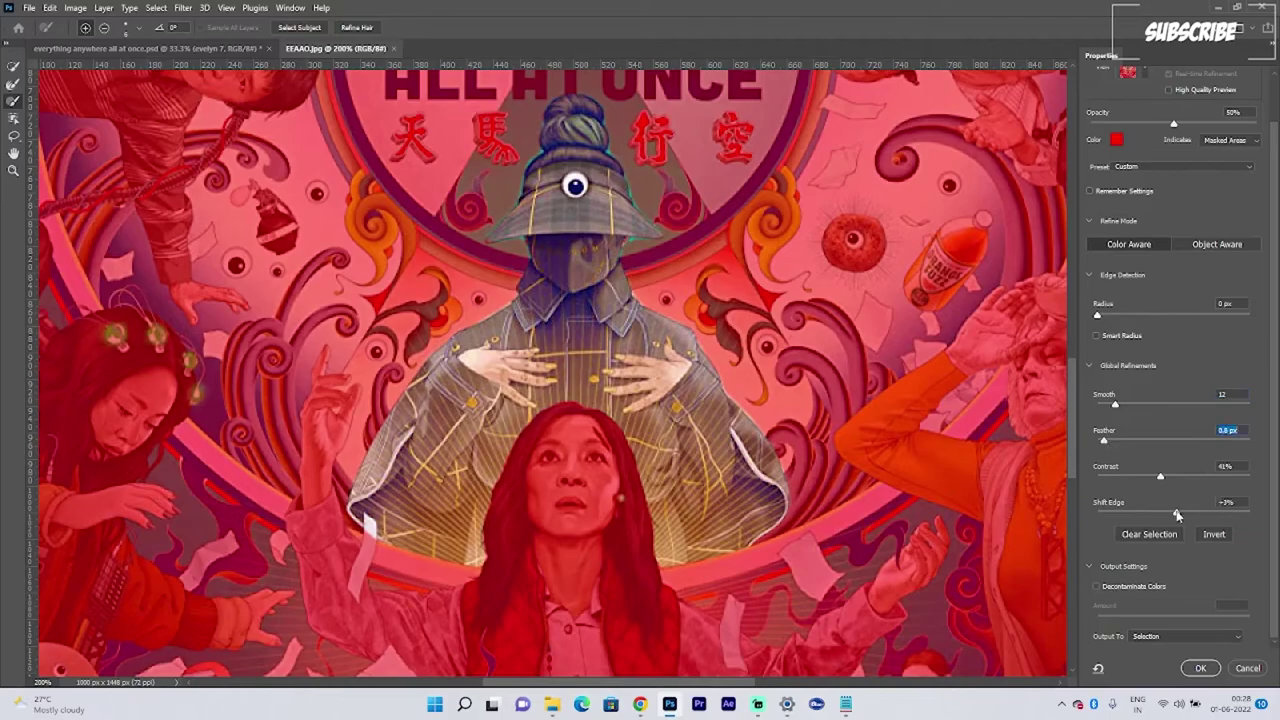
pyautogui.click(1200, 668)
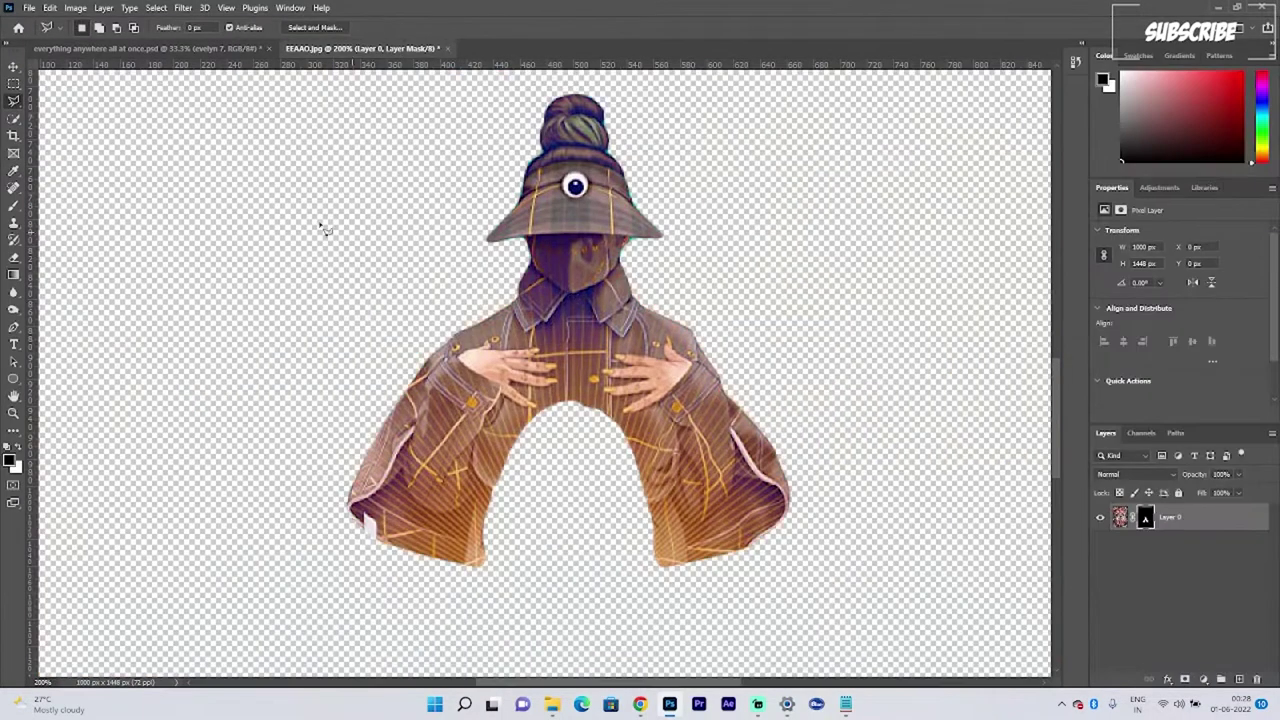
# Step: Bring the masked hat figure into the everything anywhere all at once.psd poster and stack its layer beneath the central woman's
pyautogui.click(13, 68)
pyautogui.moveTo(548, 209); pyautogui.dragTo(553, 358)
pyautogui.moveTo(1200, 519); pyautogui.dragTo(1187, 558)
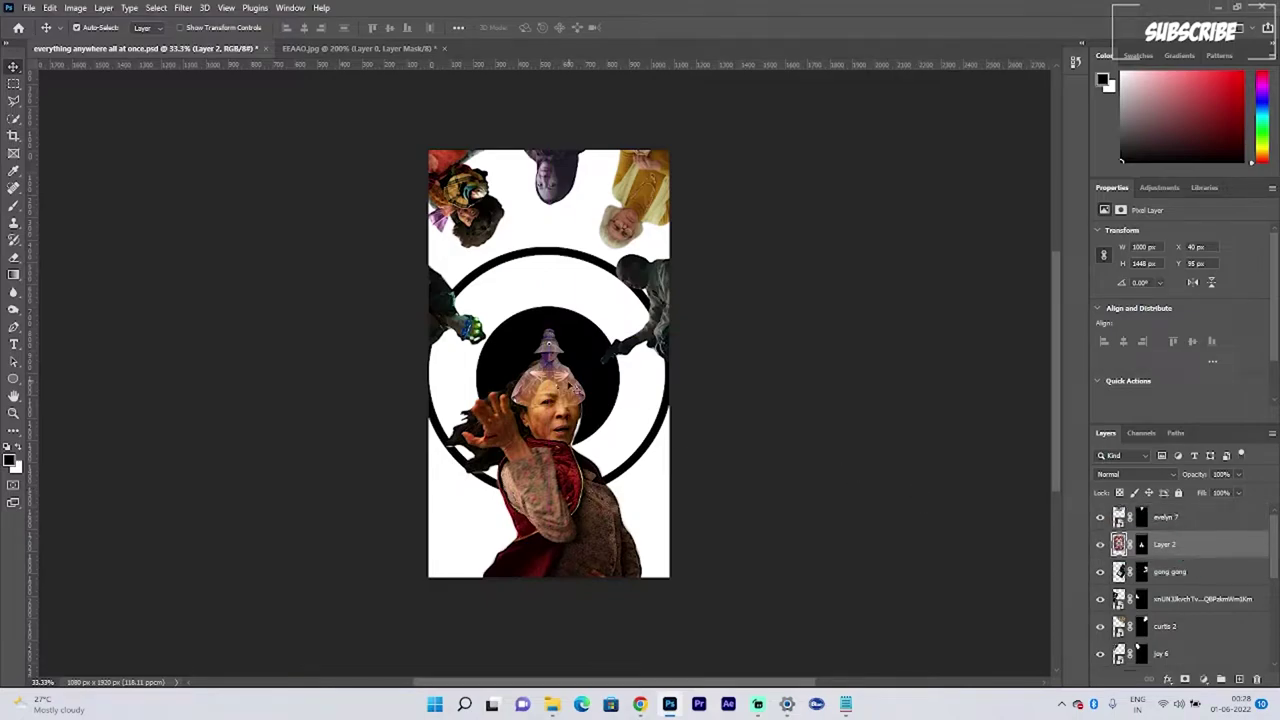
pyautogui.moveTo(570, 387); pyautogui.dragTo(578, 387)
pyautogui.moveTo(1207, 550); pyautogui.dragTo(1209, 643)
pyautogui.scroll(-3, 1227, 594)
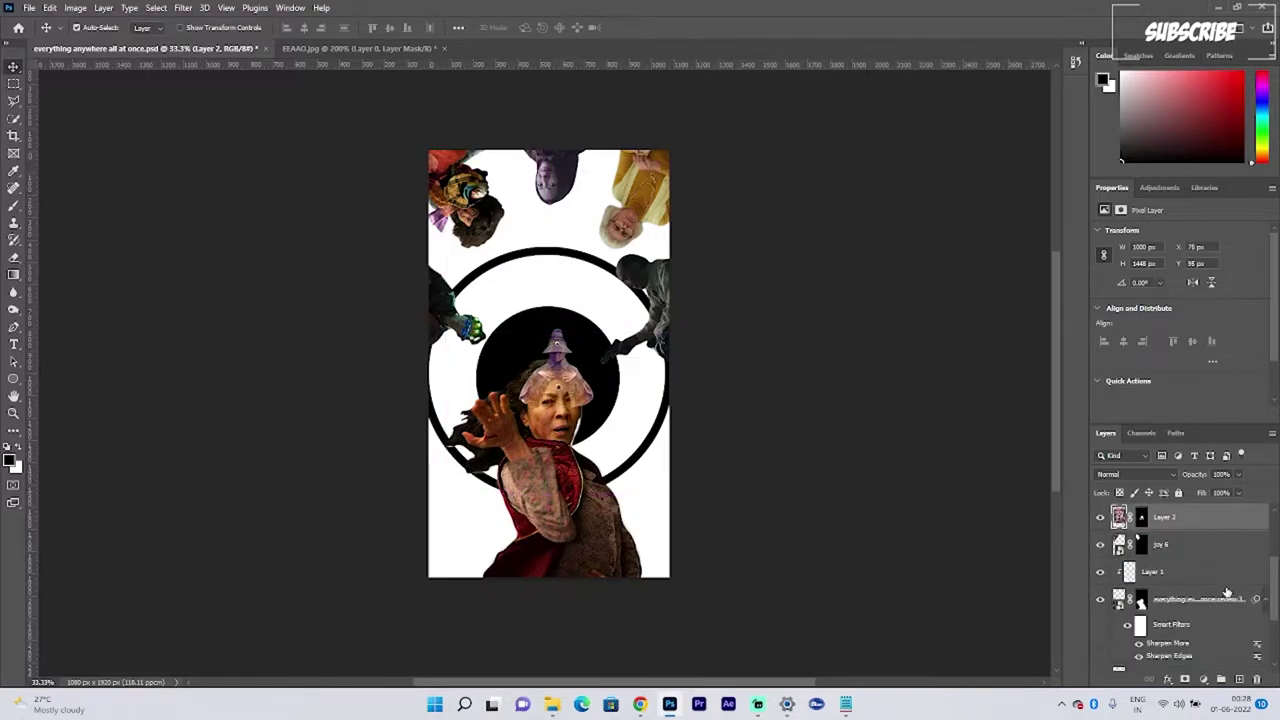
pyautogui.moveTo(1196, 523); pyautogui.dragTo(1211, 659)
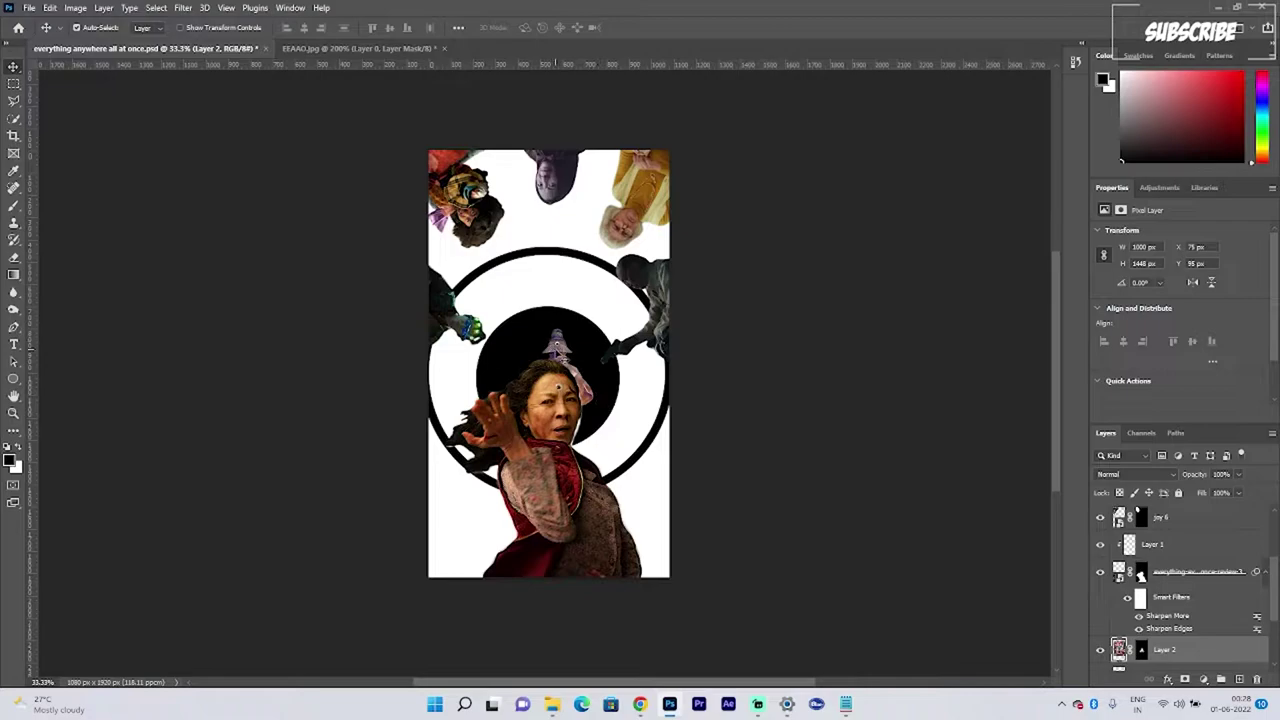
# Step: Scale the hat figure to about 144% and centre it above the woman's head at about X 540 px, Y 776 px
pyautogui.moveTo(562, 358); pyautogui.dragTo(552, 358)
pyautogui.hotkey('ctrl', 't')
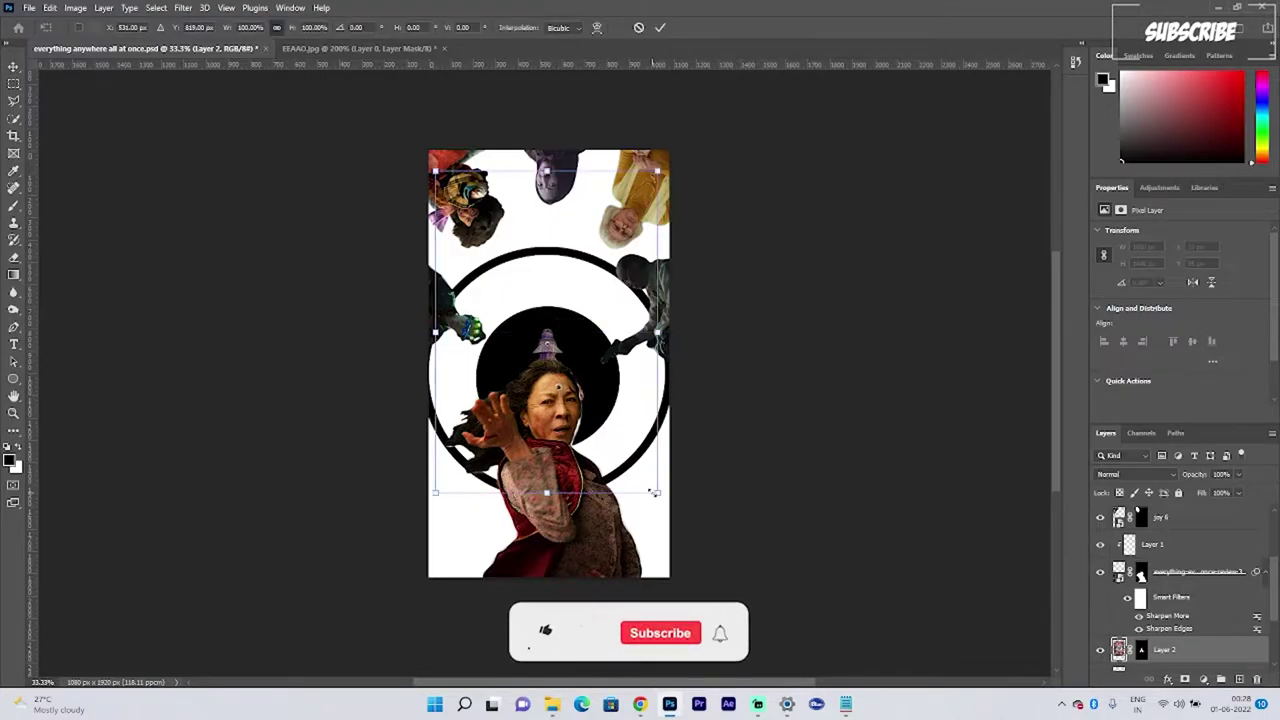
pyautogui.moveTo(656, 491); pyautogui.dragTo(724, 555)
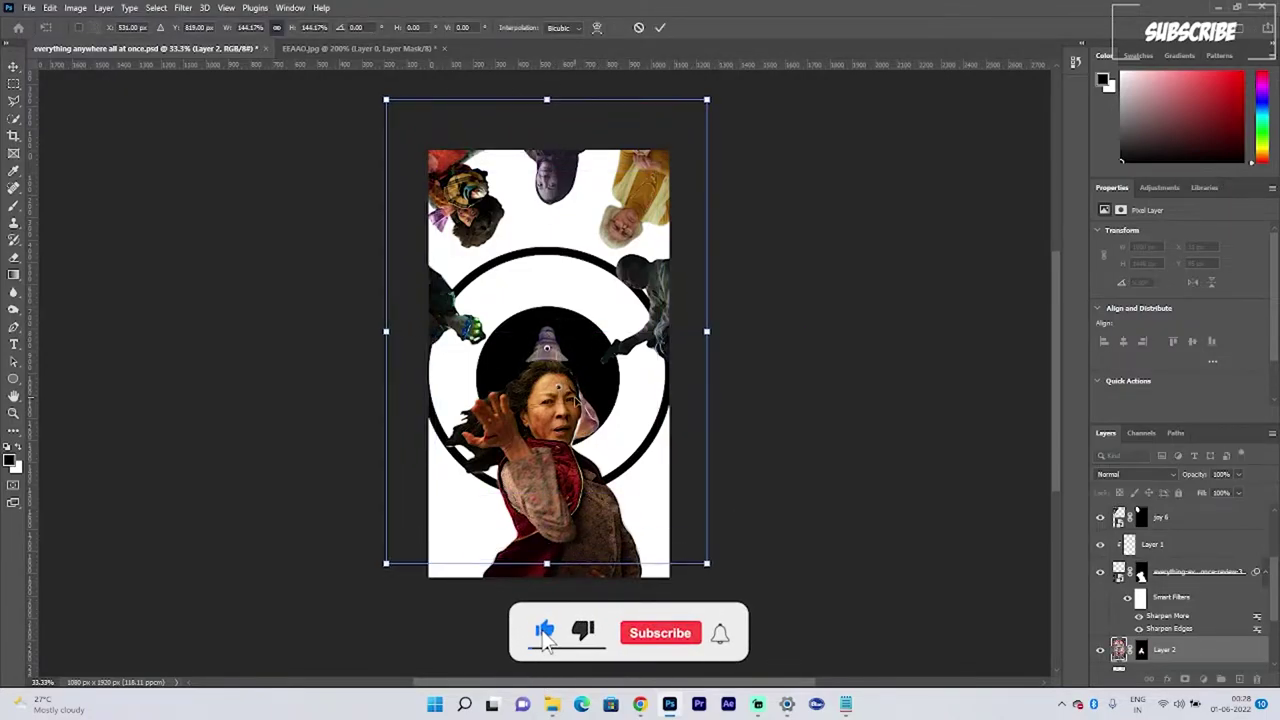
pyautogui.moveTo(548, 355); pyautogui.dragTo(548, 351)
pyautogui.press('Right')
pyautogui.press('Right')
pyautogui.press('Right')
pyautogui.press('Left')
pyautogui.press('Down')
pyautogui.press('Left')
pyautogui.press('Left')
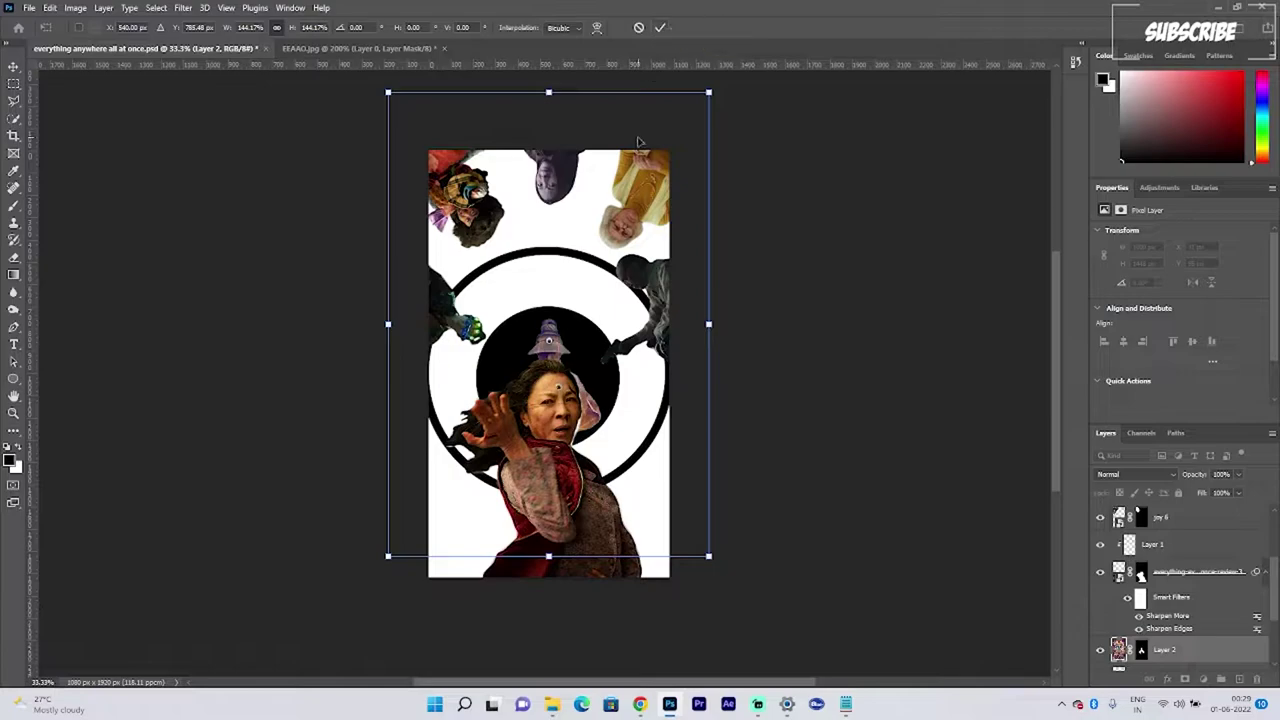
pyautogui.press('Up')
pyautogui.press('Up')
pyautogui.press('Up')
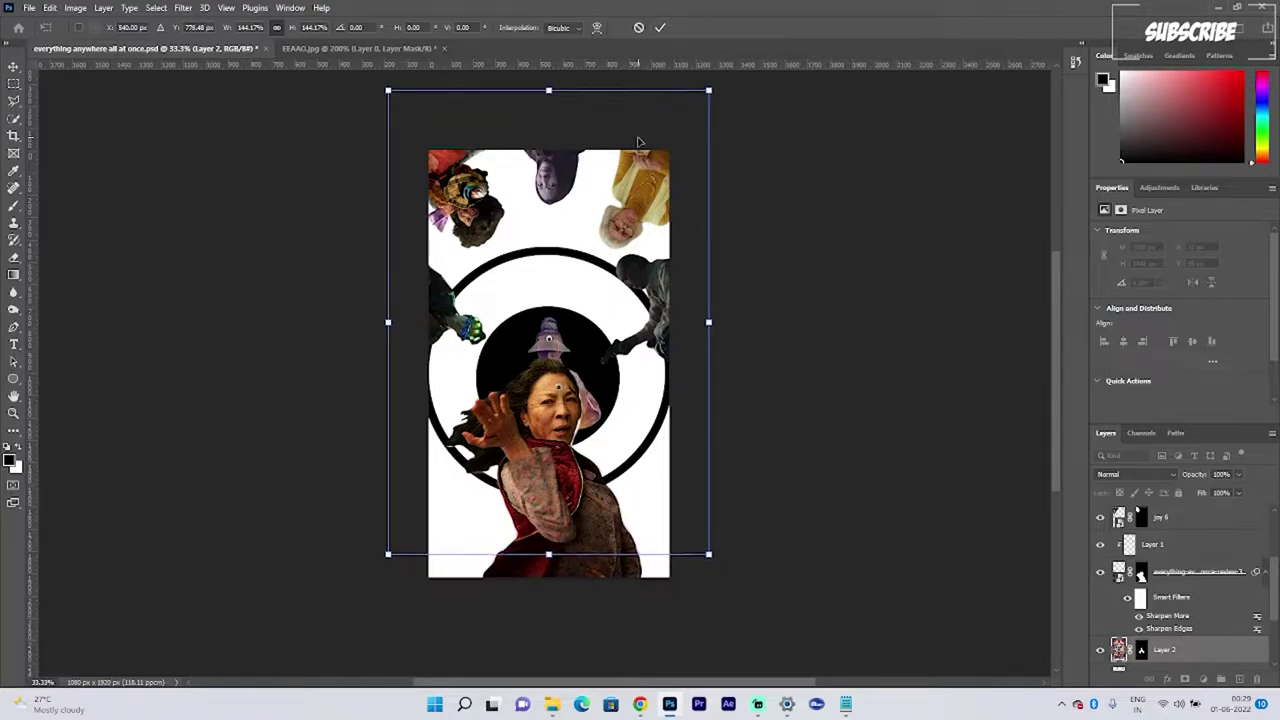
pyautogui.click(661, 27)
# Step: Place the download image of the fiery red circle as an embedded object across the middle of the poster
pyautogui.hotkey('ctrl', '+')
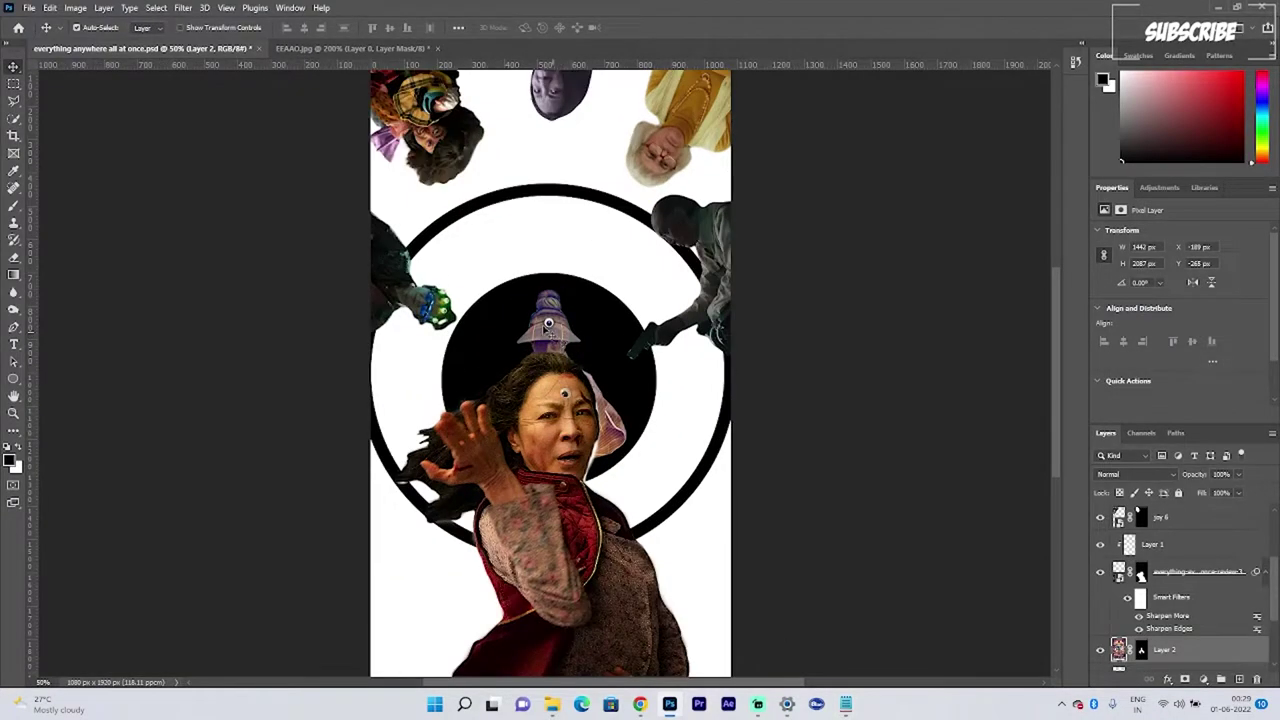
pyautogui.click(29, 7)
pyautogui.click(75, 283)
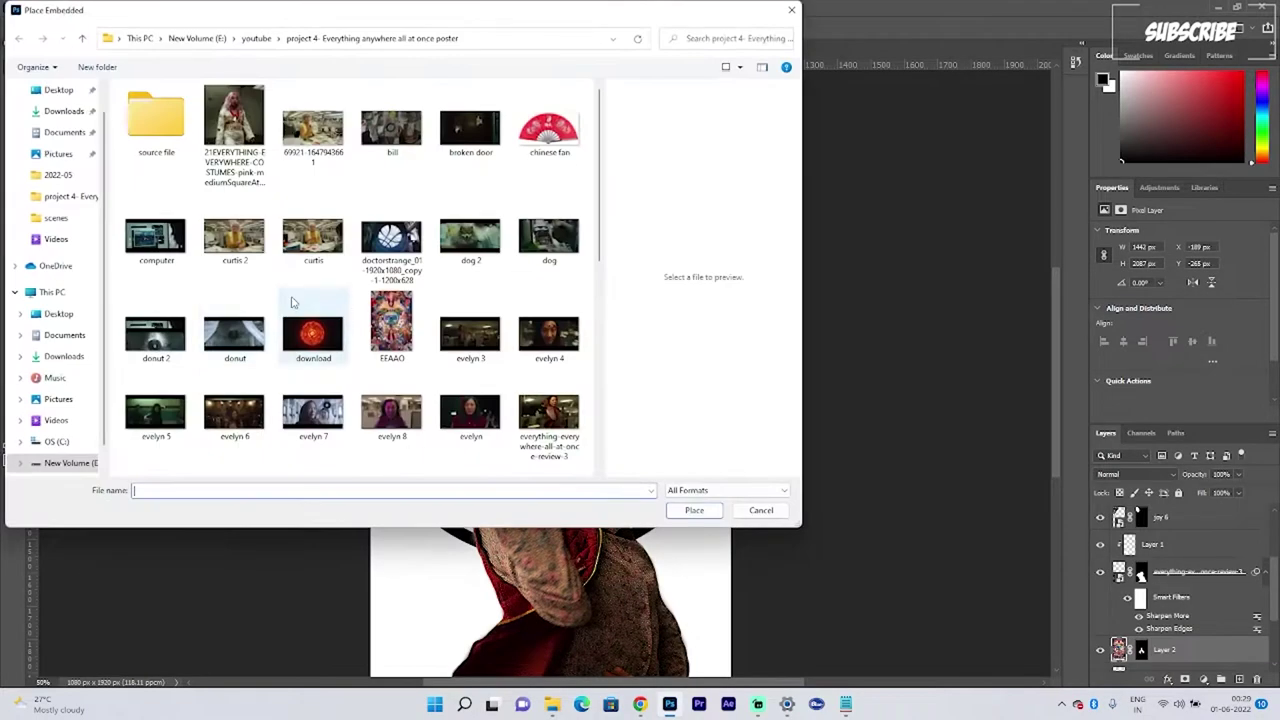
pyautogui.click(305, 338)
pyautogui.click(694, 510)
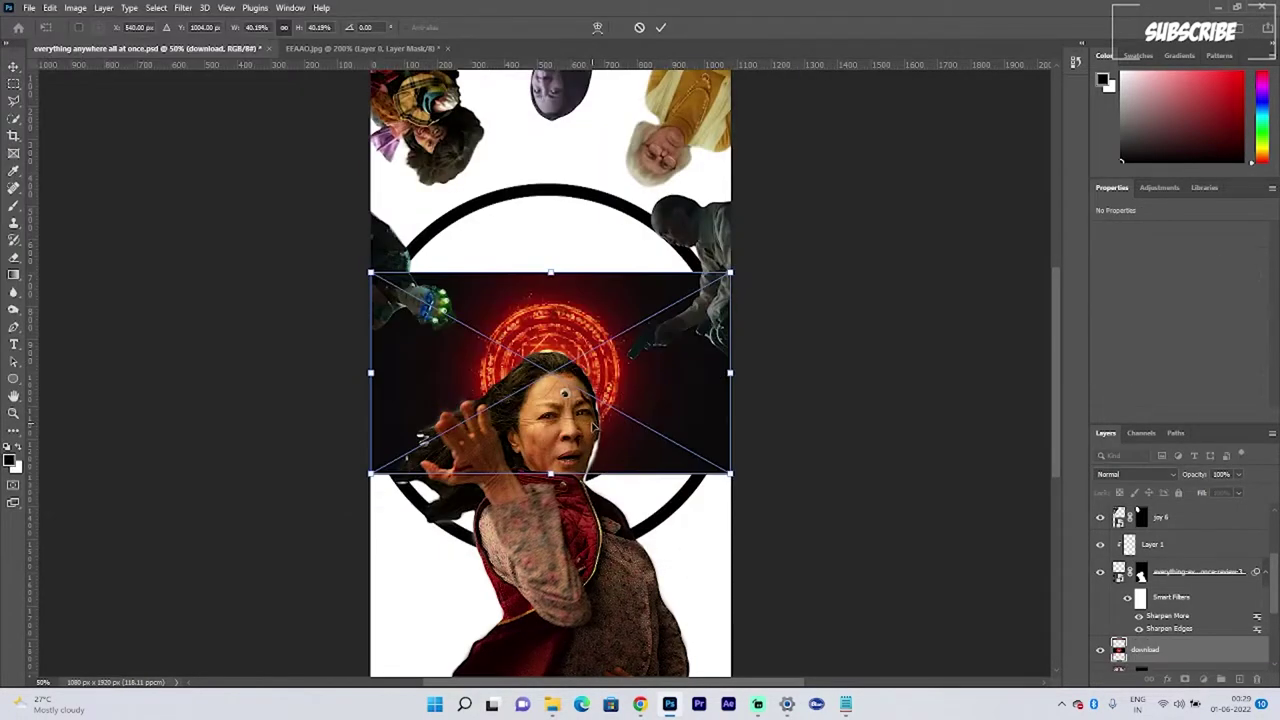
pyautogui.click(659, 29)
# Step: Move the fiery circle layer below the hat figure and set its blend mode to Screen
pyautogui.scroll(-5, 1185, 545)
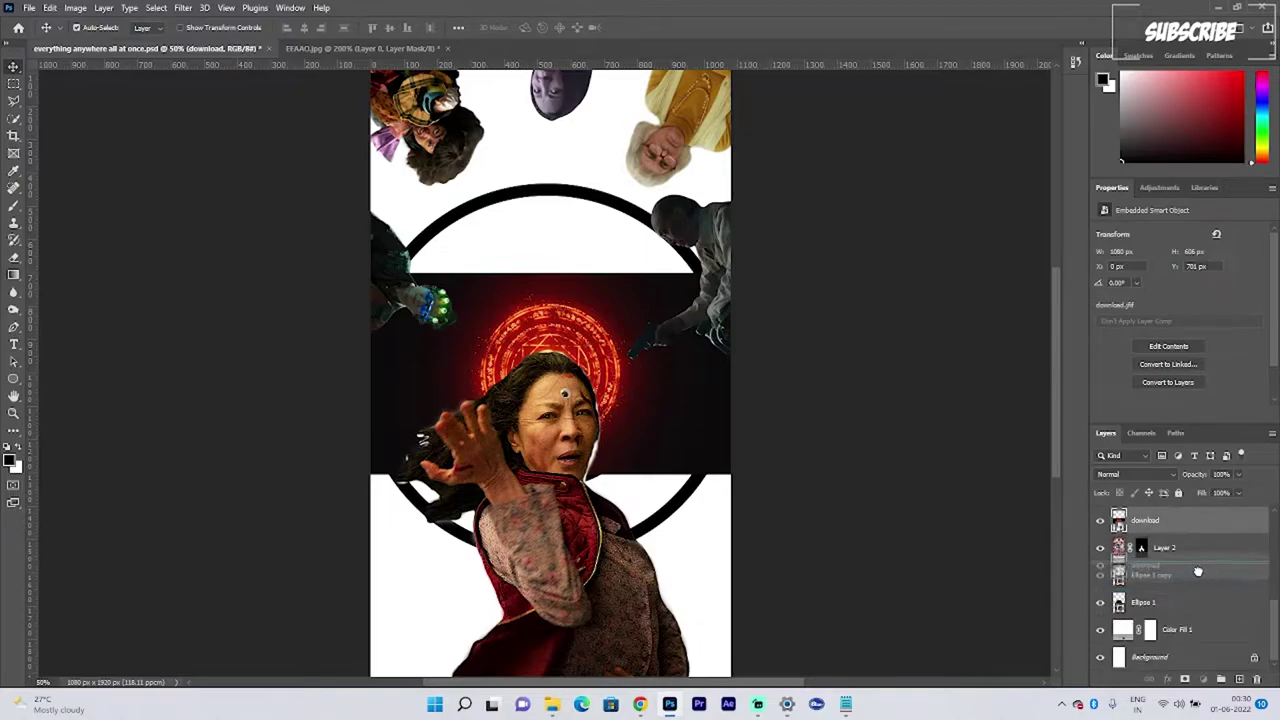
pyautogui.hotkey('ctrl', '[')
pyautogui.click(1132, 478)
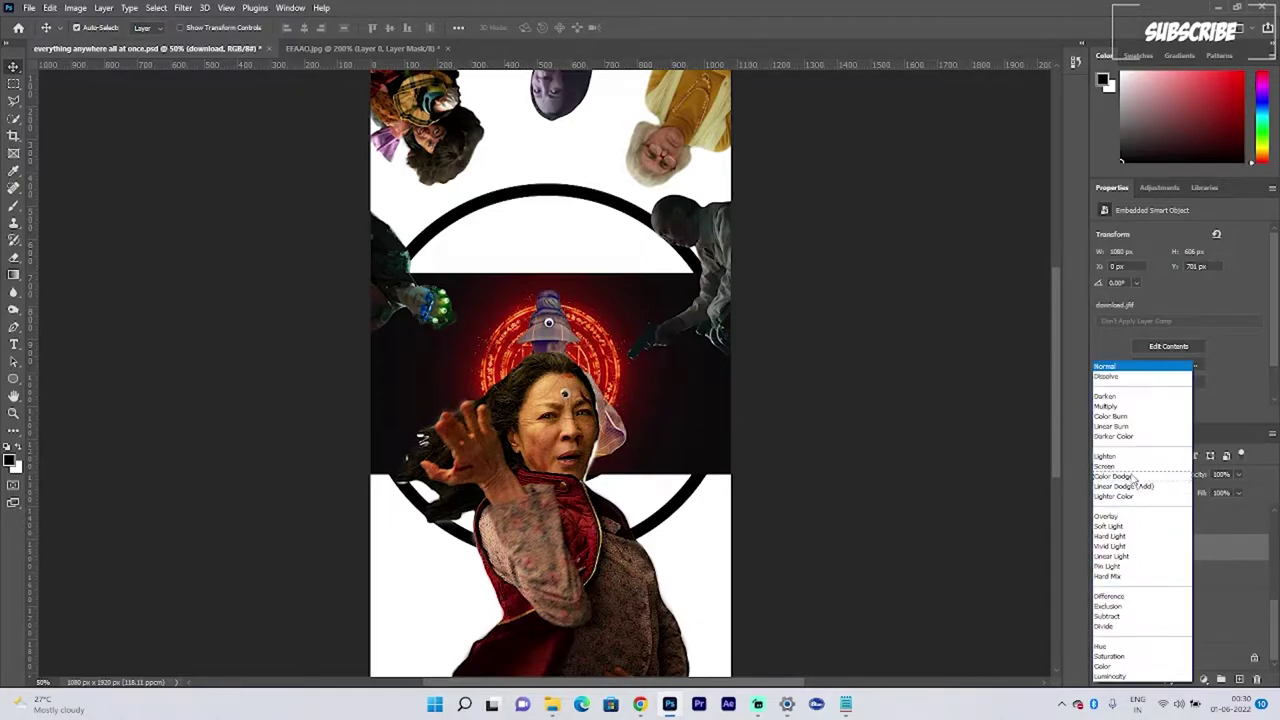
pyautogui.click(1105, 466)
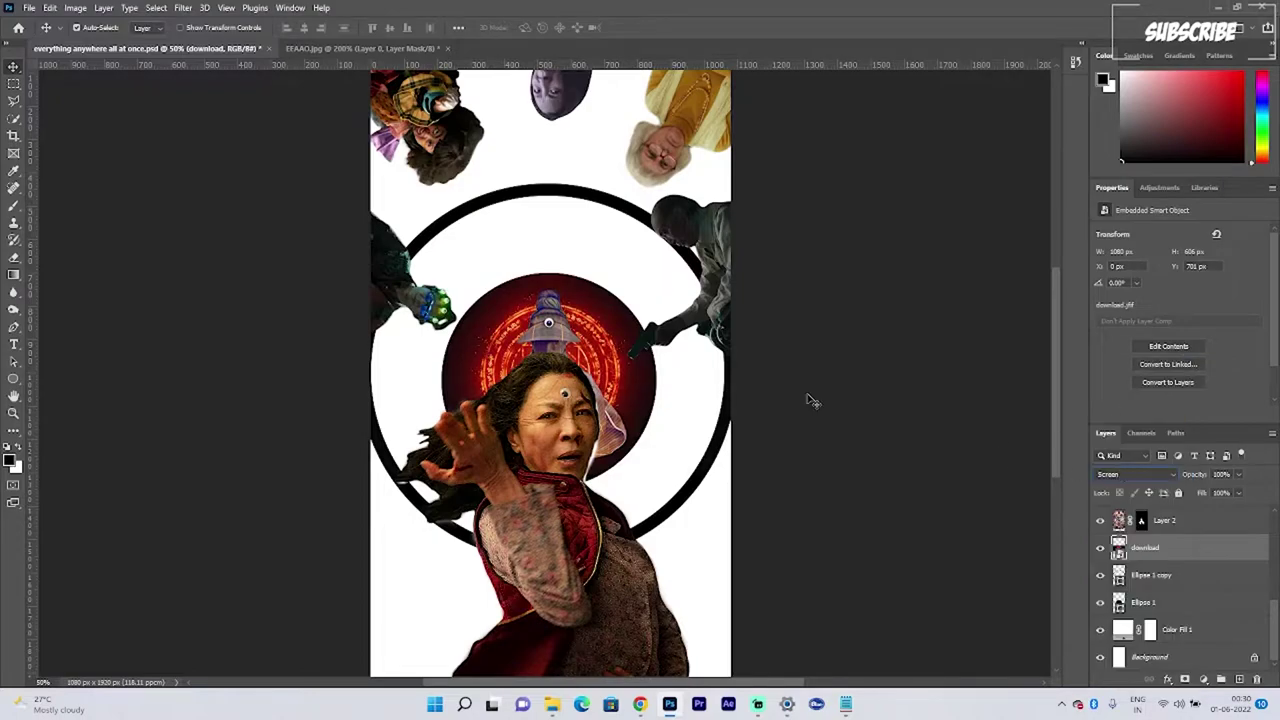
pyautogui.click(822, 340)
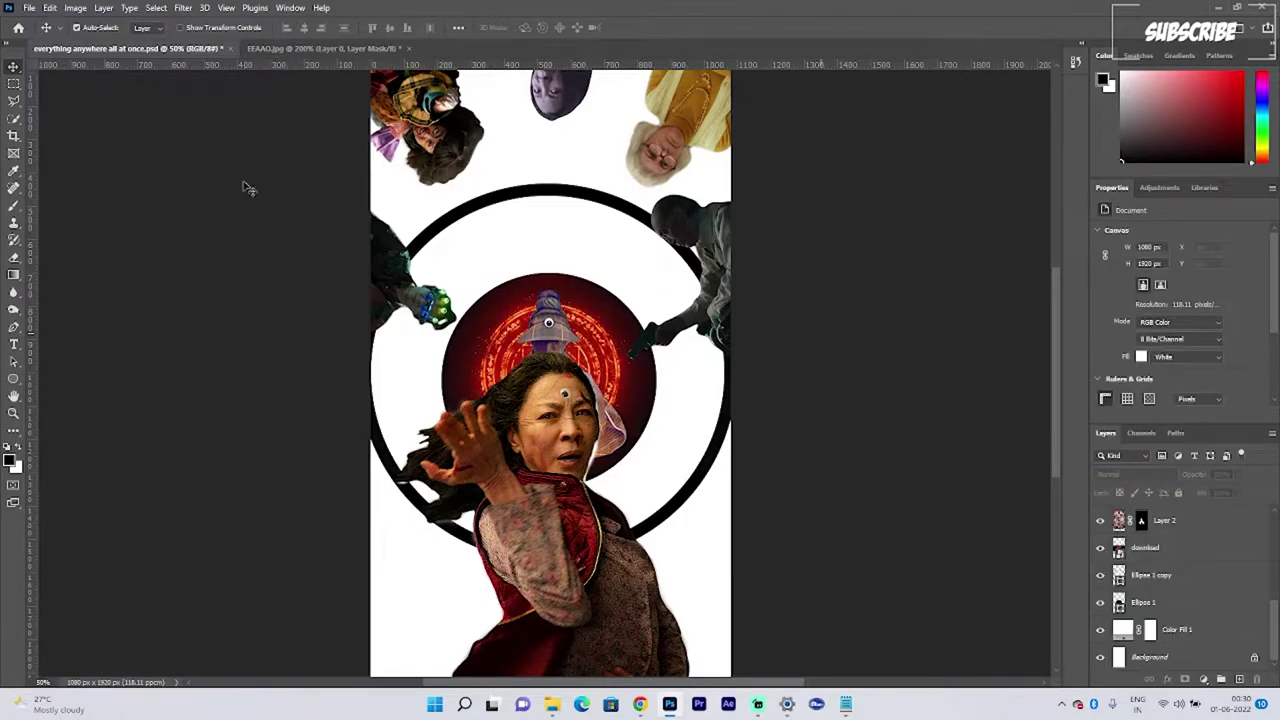
# Step: Try the fiery circle layer at 87% opacity and preview other blend modes before choosing Screen again
pyautogui.click(1145, 547)
pyautogui.click(1238, 474)
pyautogui.moveTo(1240, 492); pyautogui.dragTo(1228, 493)
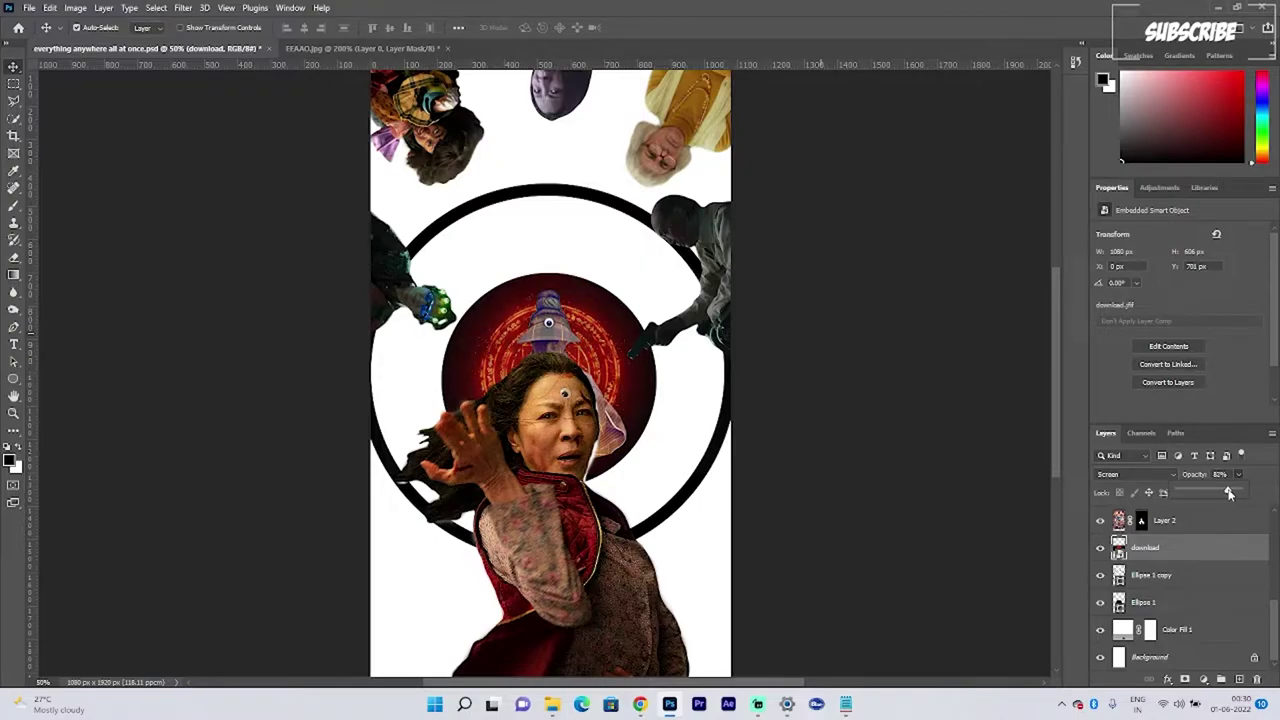
pyautogui.click(1135, 475)
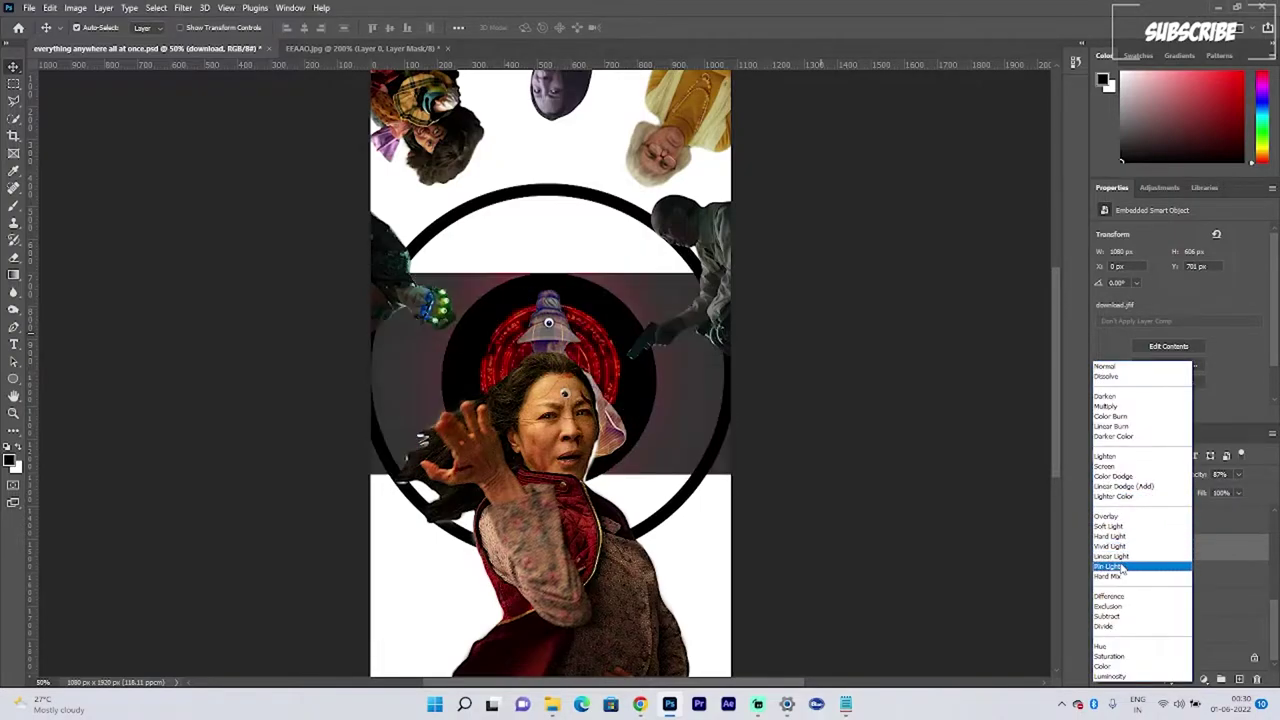
pyautogui.click(1108, 466)
# Step: Set the fiery circle layer to 100% opacity and about 86% fill
pyautogui.moveTo(1238, 485); pyautogui.dragTo(1231, 512)
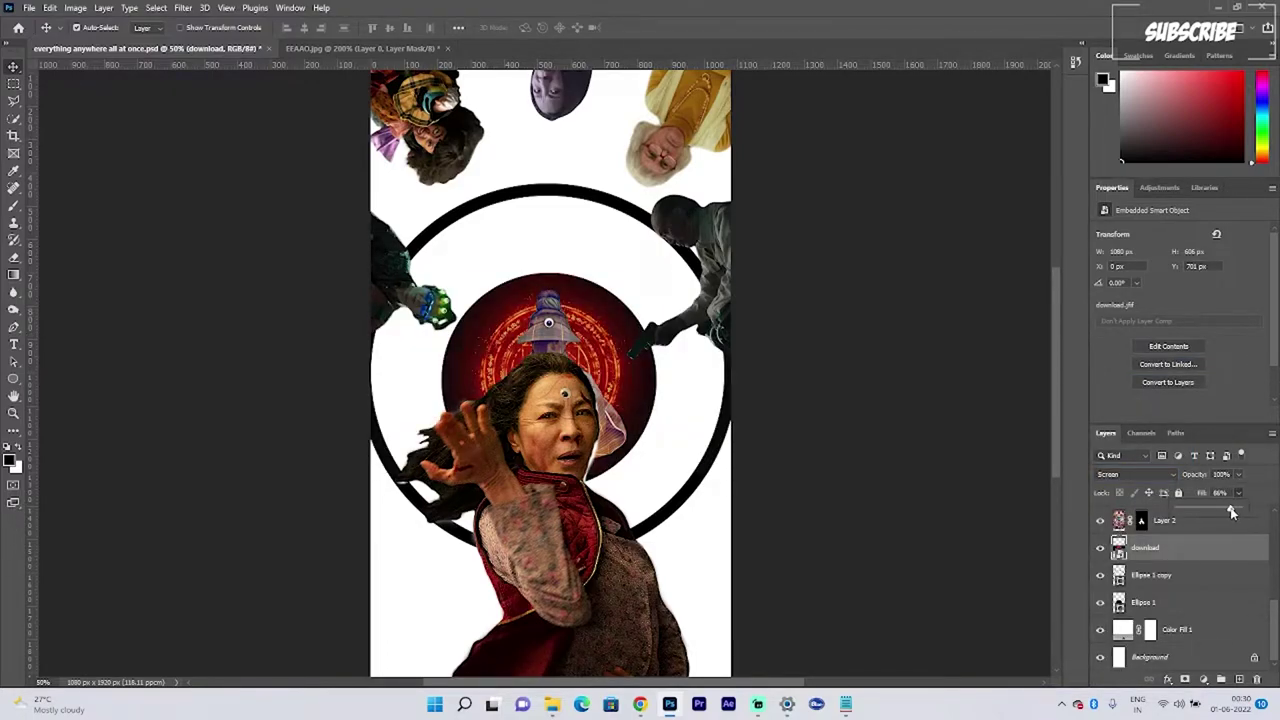
pyautogui.click(990, 494)
pyautogui.scroll(-1, 909, 477)
pyautogui.scroll(2, 909, 477)
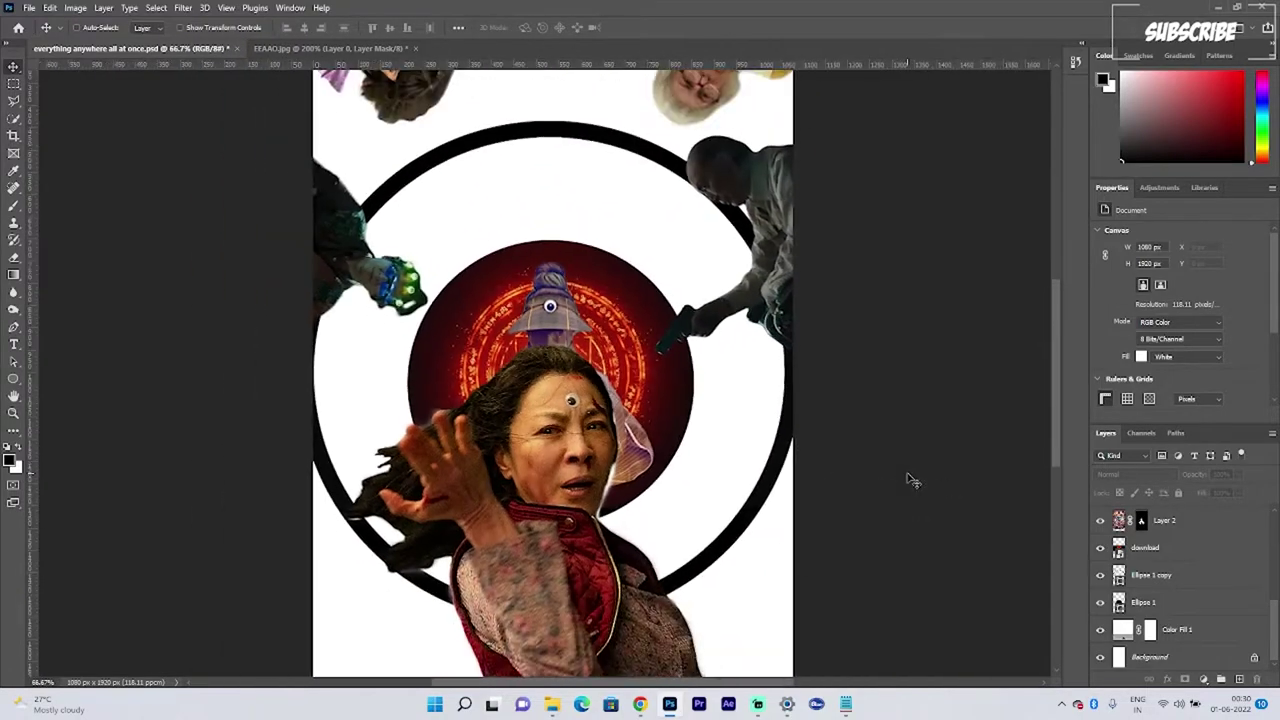
pyautogui.scroll(-1, 909, 481)
# Step: Enlarge the hat figure to about 129% so it rises higher behind the central woman
pyautogui.click(556, 344)
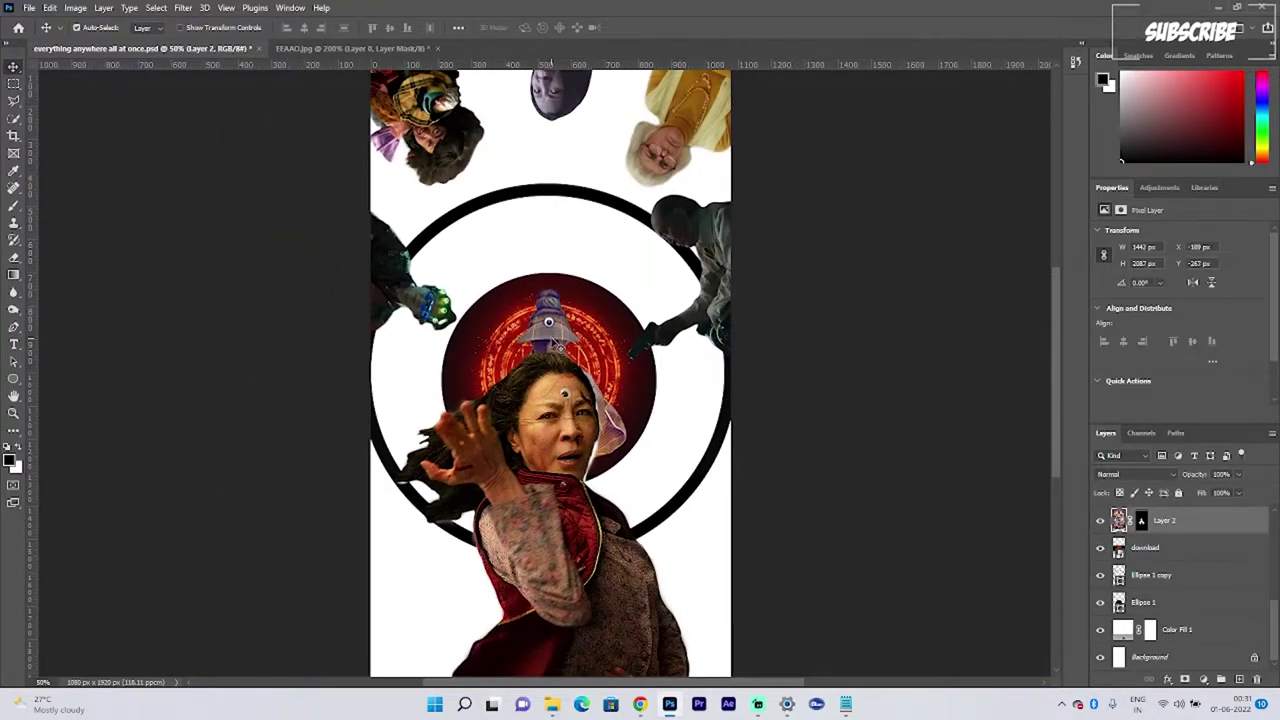
pyautogui.hotkey('ctrl', 't')
pyautogui.moveTo(786, 643); pyautogui.dragTo(843, 683)
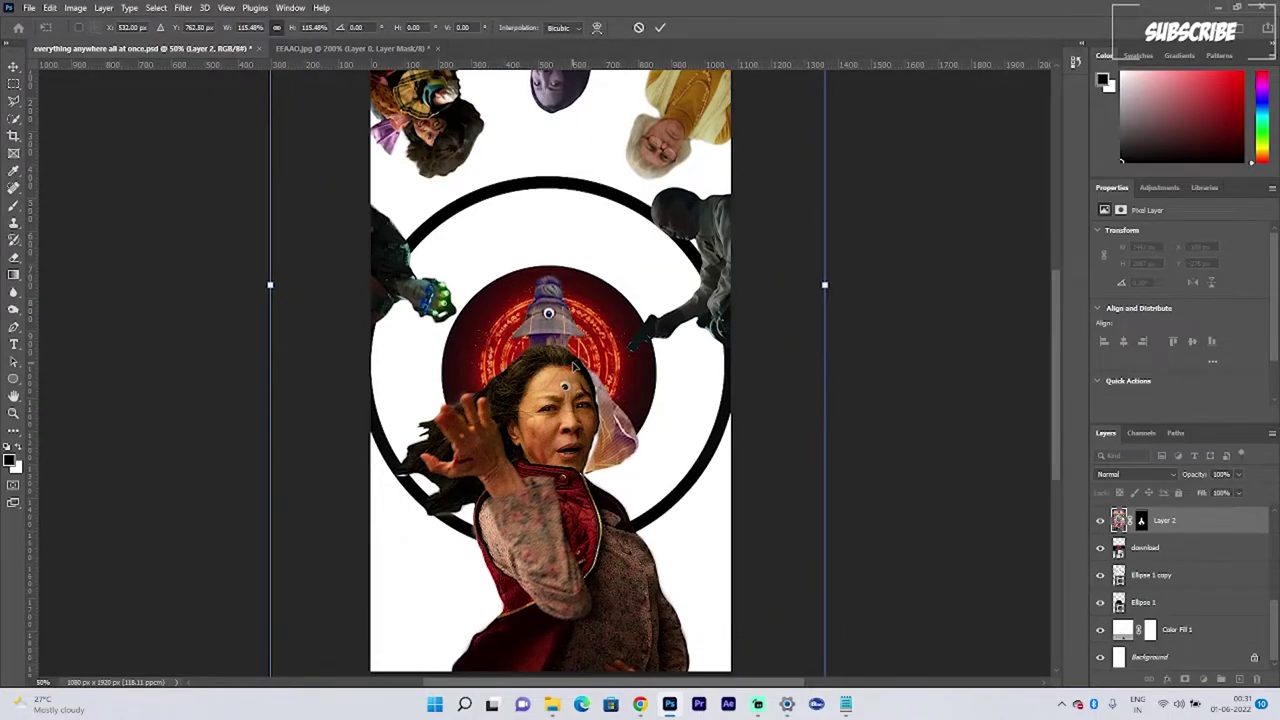
pyautogui.moveTo(824, 285); pyautogui.dragTo(855, 292)
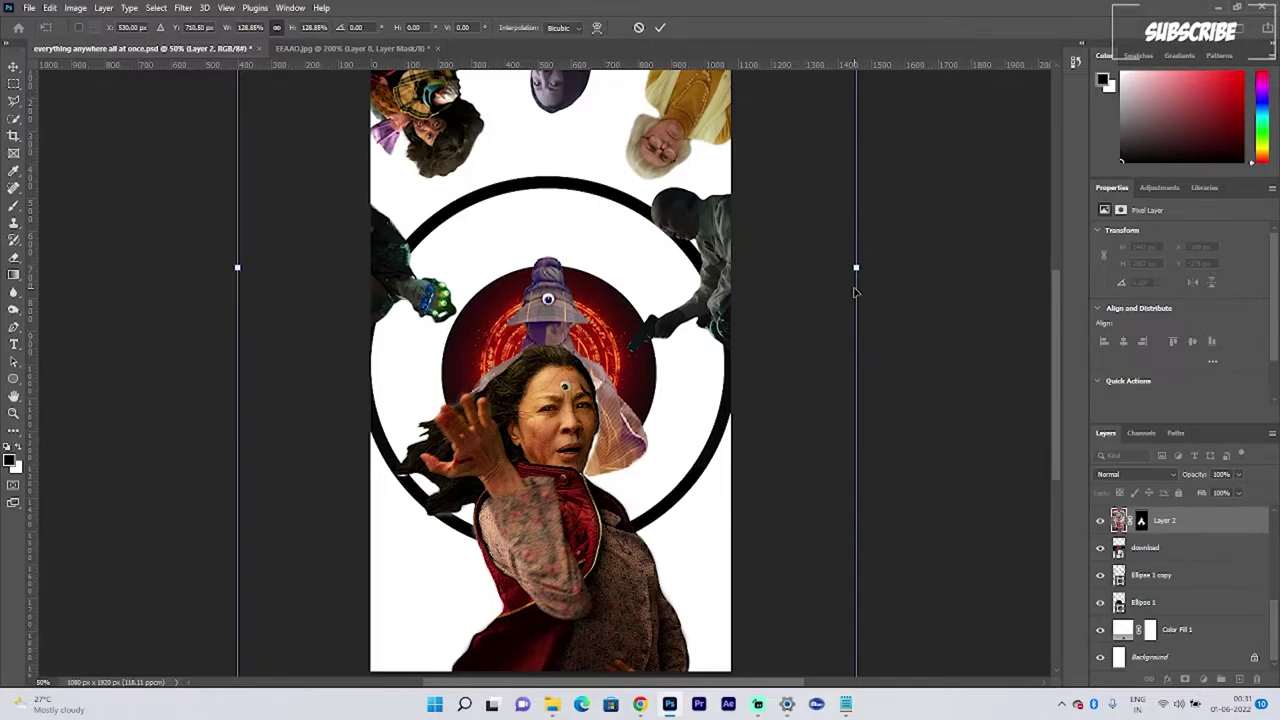
pyautogui.press('Return')
# Step: Shift the hat figure slightly to the left behind the central woman's head
pyautogui.hotkey('ctrl', '-')
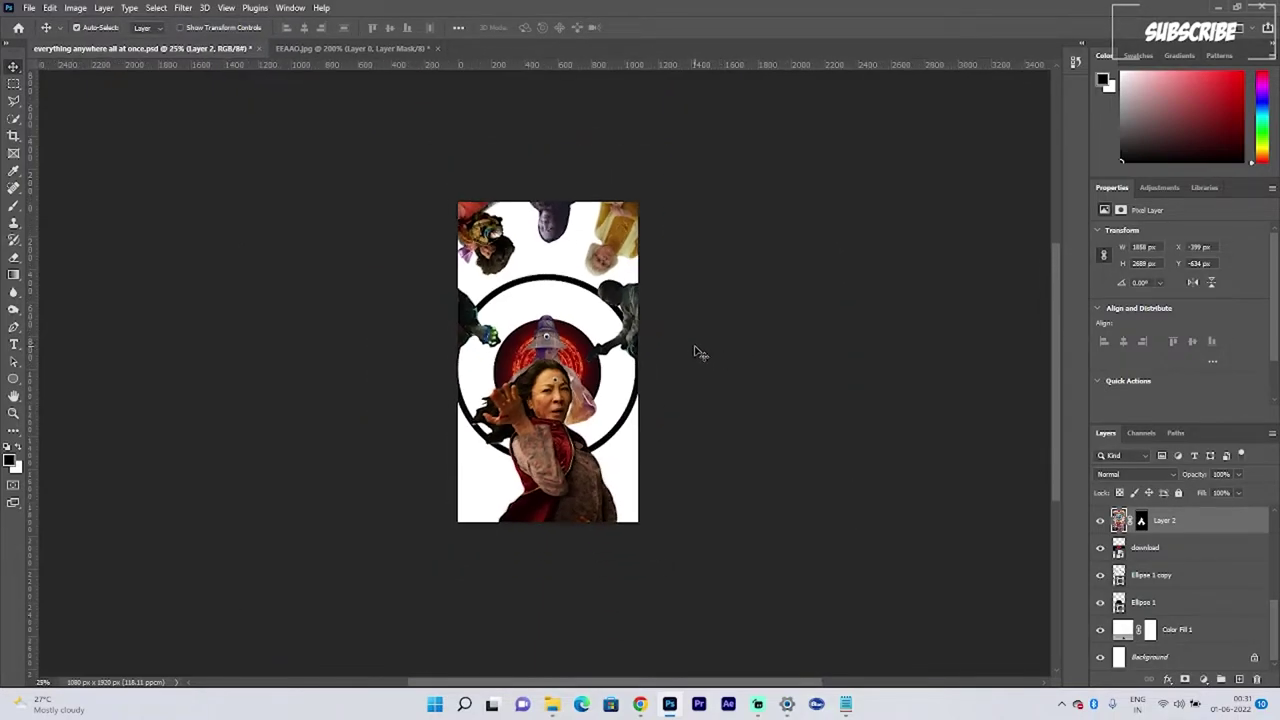
pyautogui.hotkey('ctrl', '+')
pyautogui.hotkey('ctrl', '+')
pyautogui.hotkey('ctrl', '+')
pyautogui.hotkey('ctrl', '+')
pyautogui.hotkey('ctrl', '-')
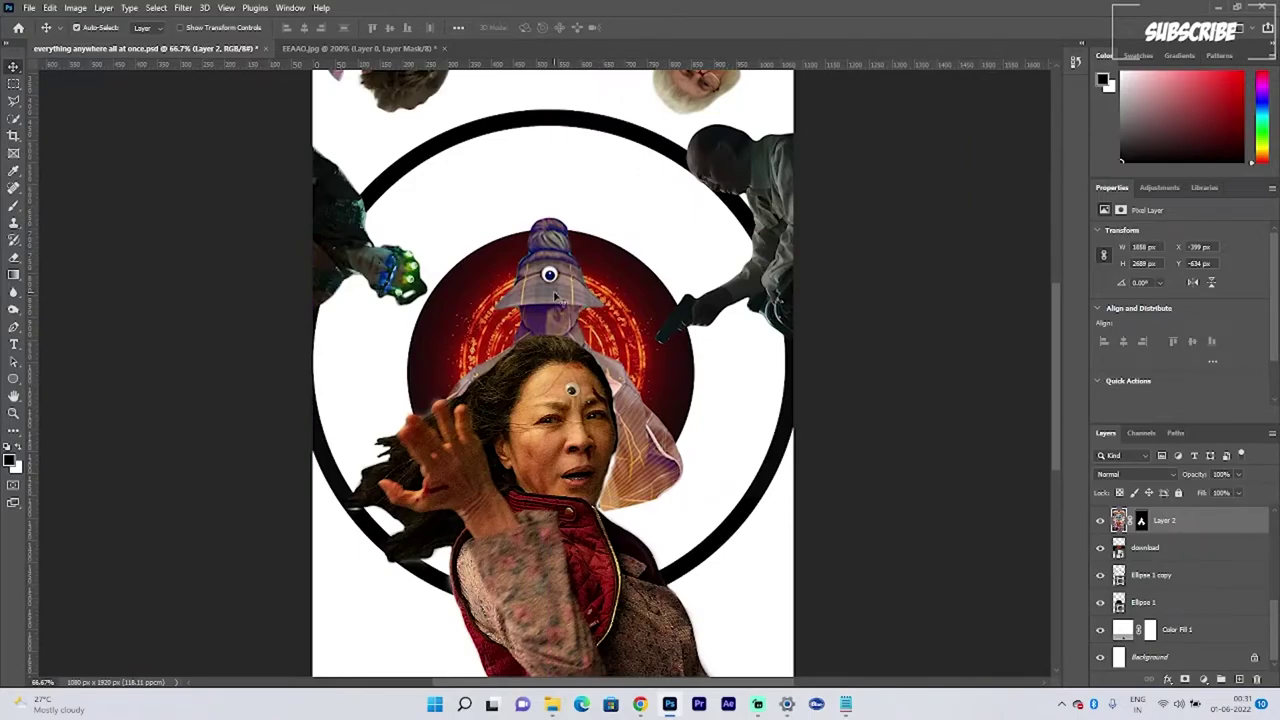
pyautogui.hotkey('ctrl', '-')
pyautogui.moveTo(572, 393)
pyautogui.mouseDown()
pyautogui.moveTo(588, 393)
pyautogui.moveTo(566, 393)
pyautogui.mouseUp()
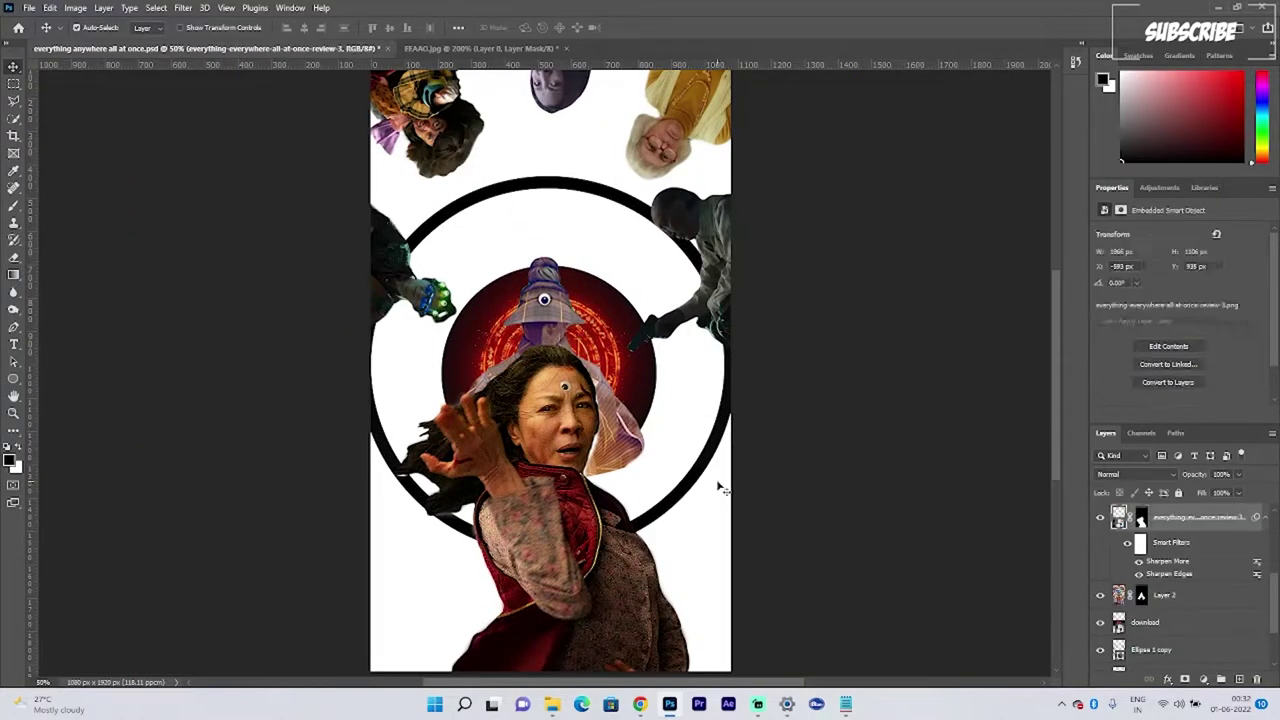
# Step: Mask away the white fringe along the central woman's cheek, jaw and neck with the Brush tool
pyautogui.press('b')
pyautogui.hotkey('ctrl', '+')
pyautogui.hotkey('ctrl', '+')
pyautogui.hotkey('ctrl', '+')
pyautogui.hotkey('ctrl', '+')
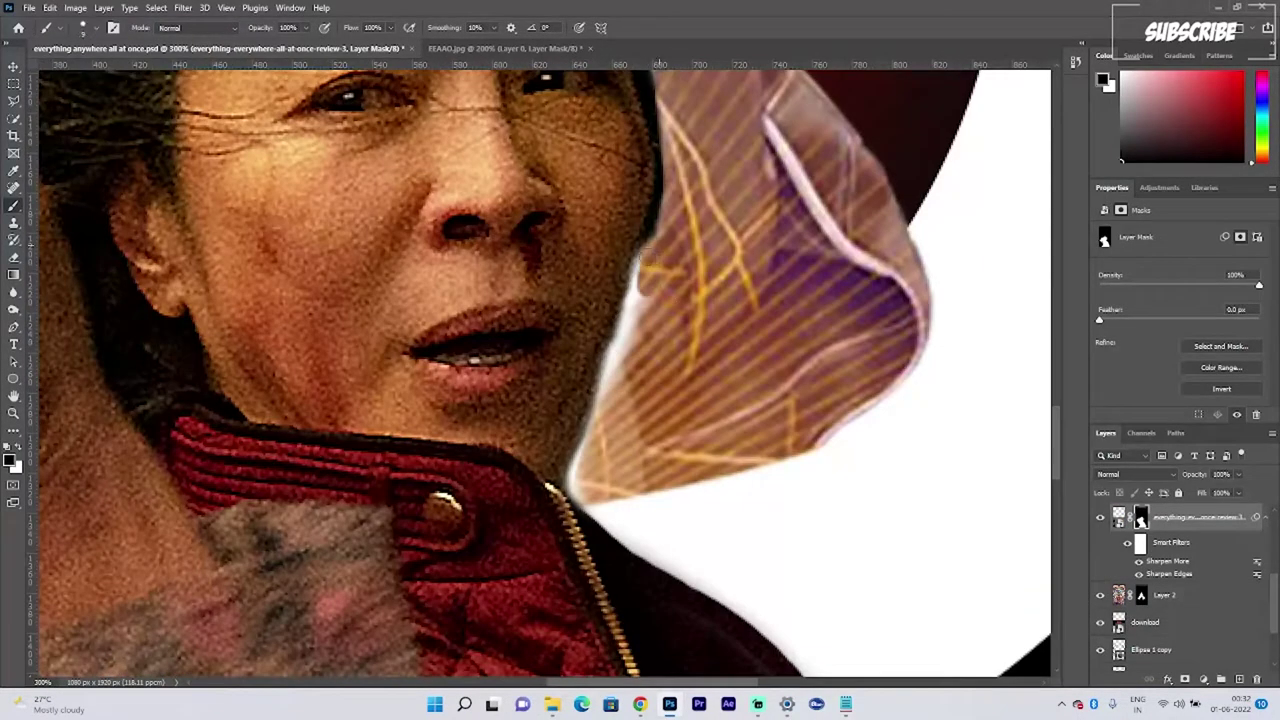
pyautogui.moveTo(640, 255); pyautogui.dragTo(624, 350)
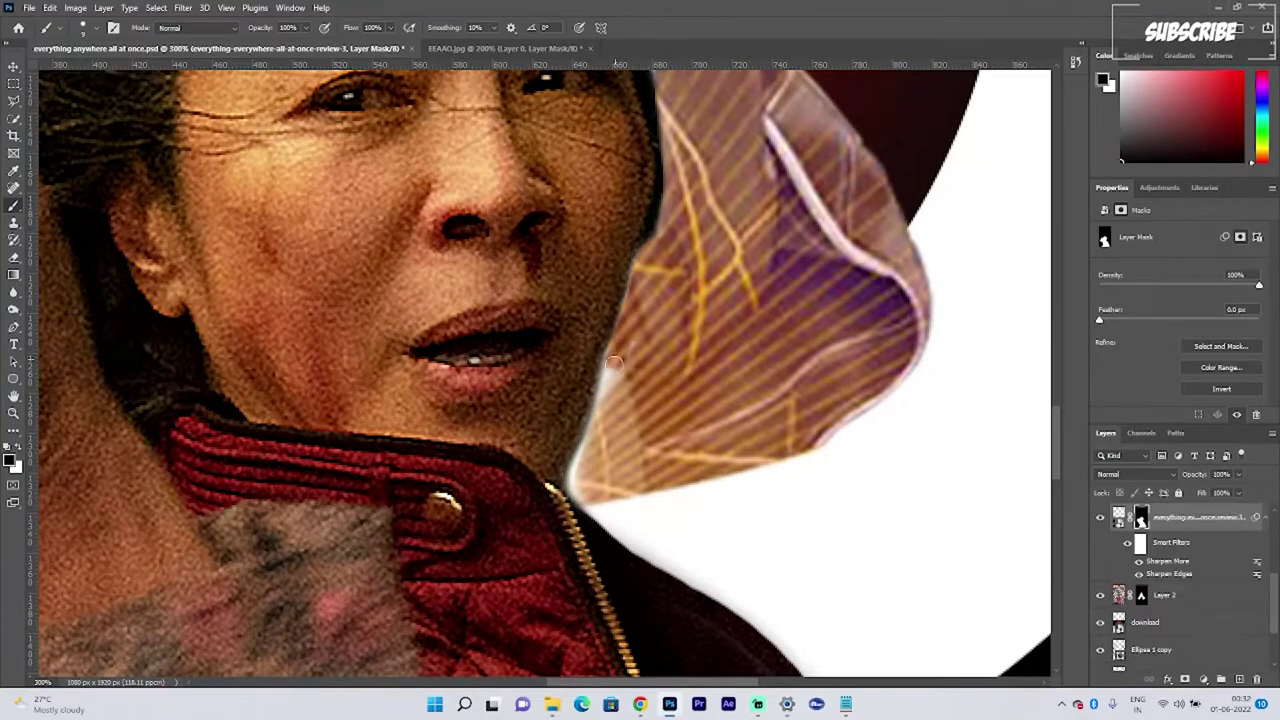
pyautogui.moveTo(606, 372); pyautogui.dragTo(588, 492)
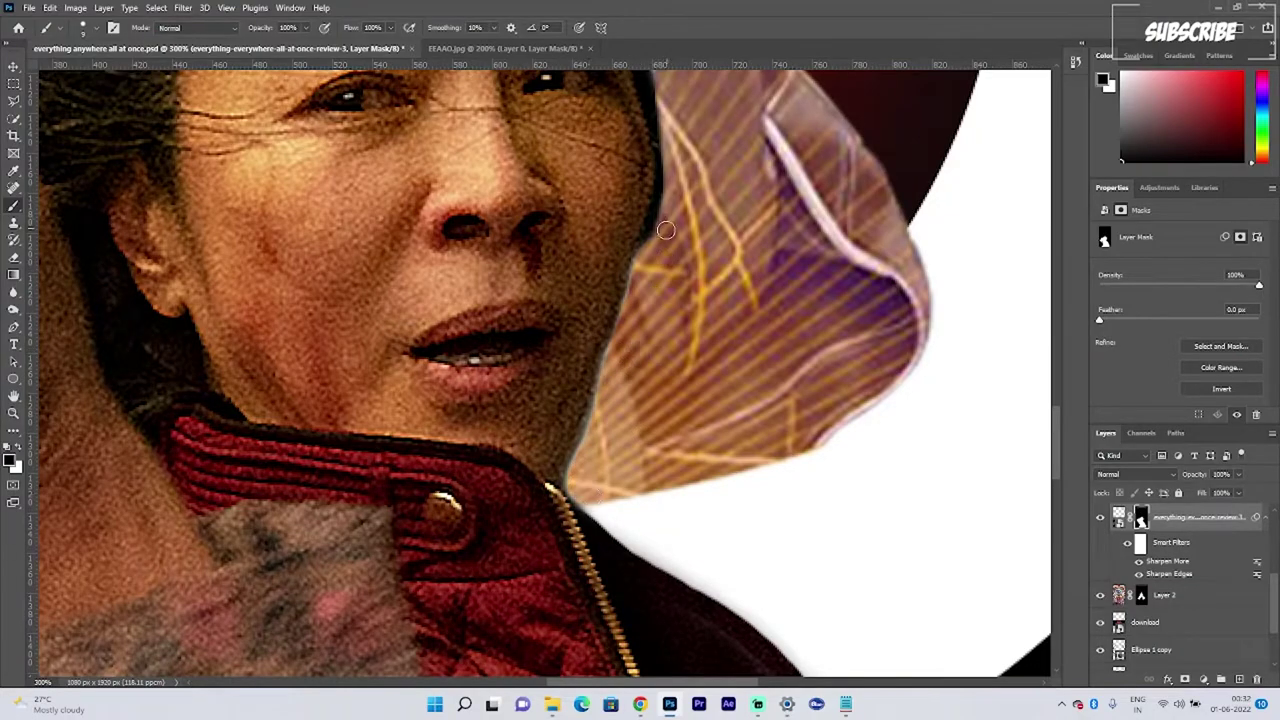
pyautogui.scroll(10, 540, 370)
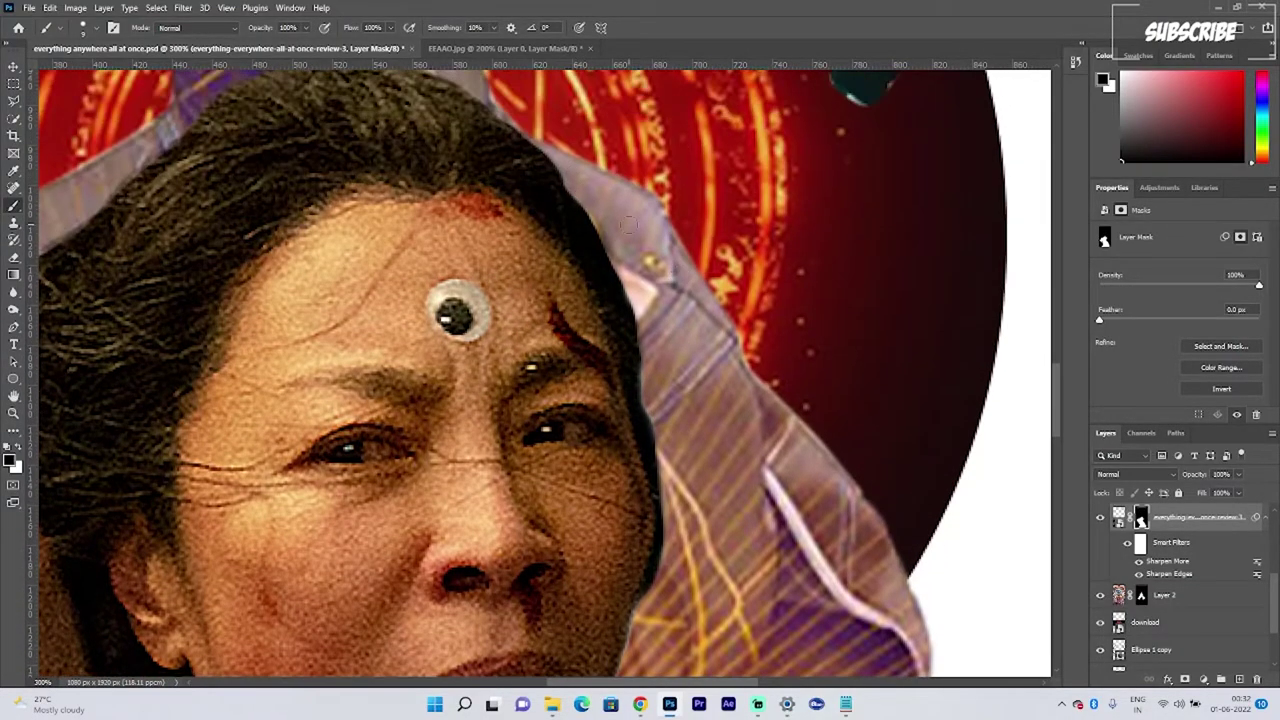
# Step: Paint out the leftover fringe on the woman's mask around the hair strands below her raised hand
pyautogui.hscroll(-10, 470, 375)
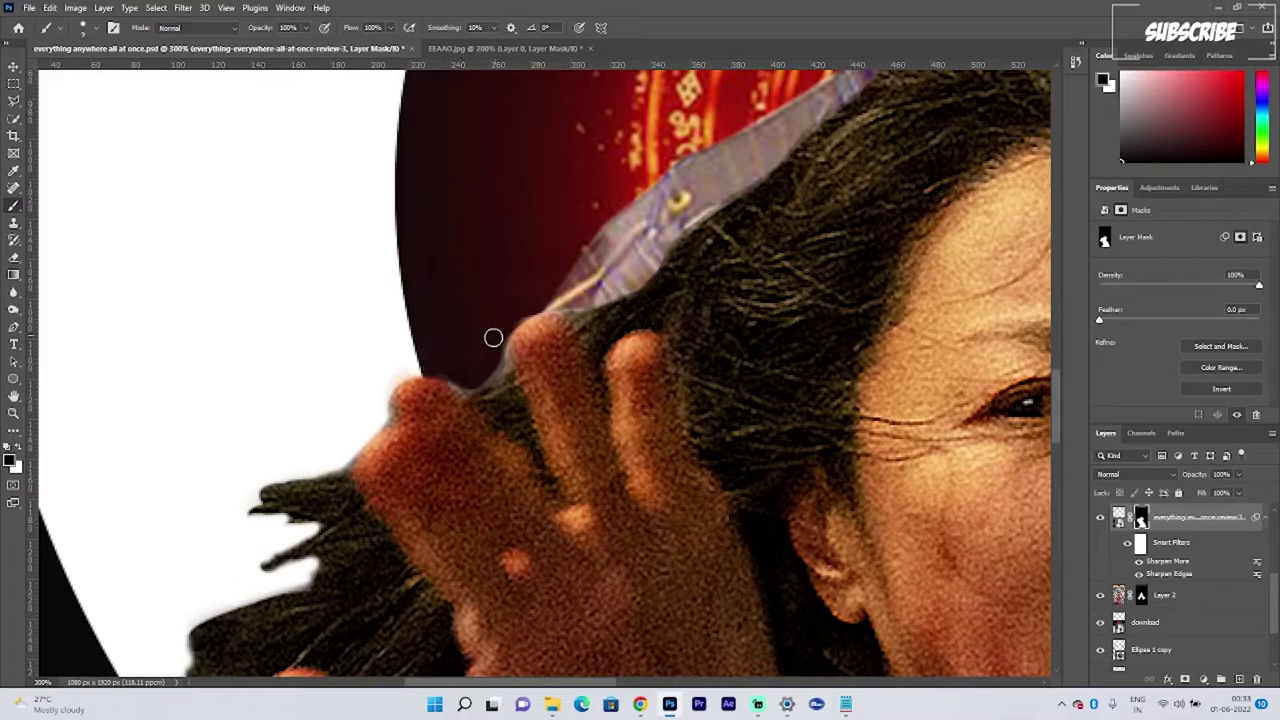
pyautogui.scroll(-6, 448, 348)
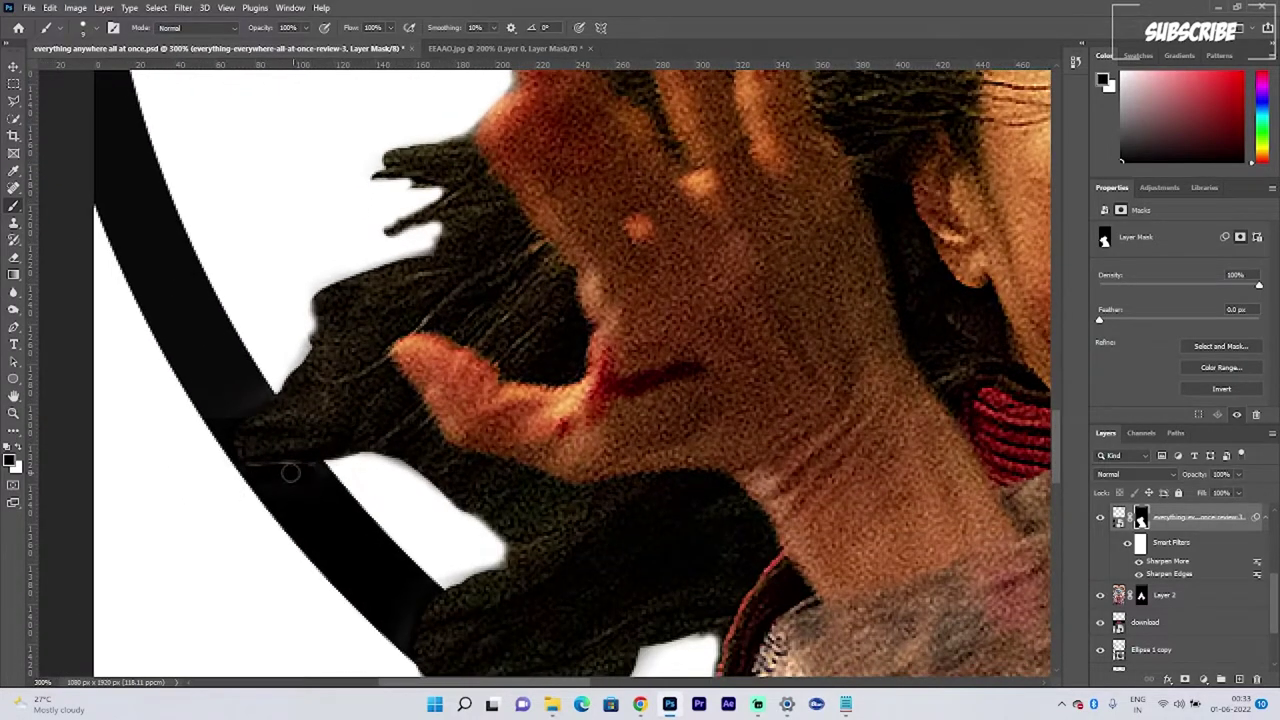
pyautogui.scroll(-3, 303, 494)
pyautogui.hscroll(1, 303, 494)
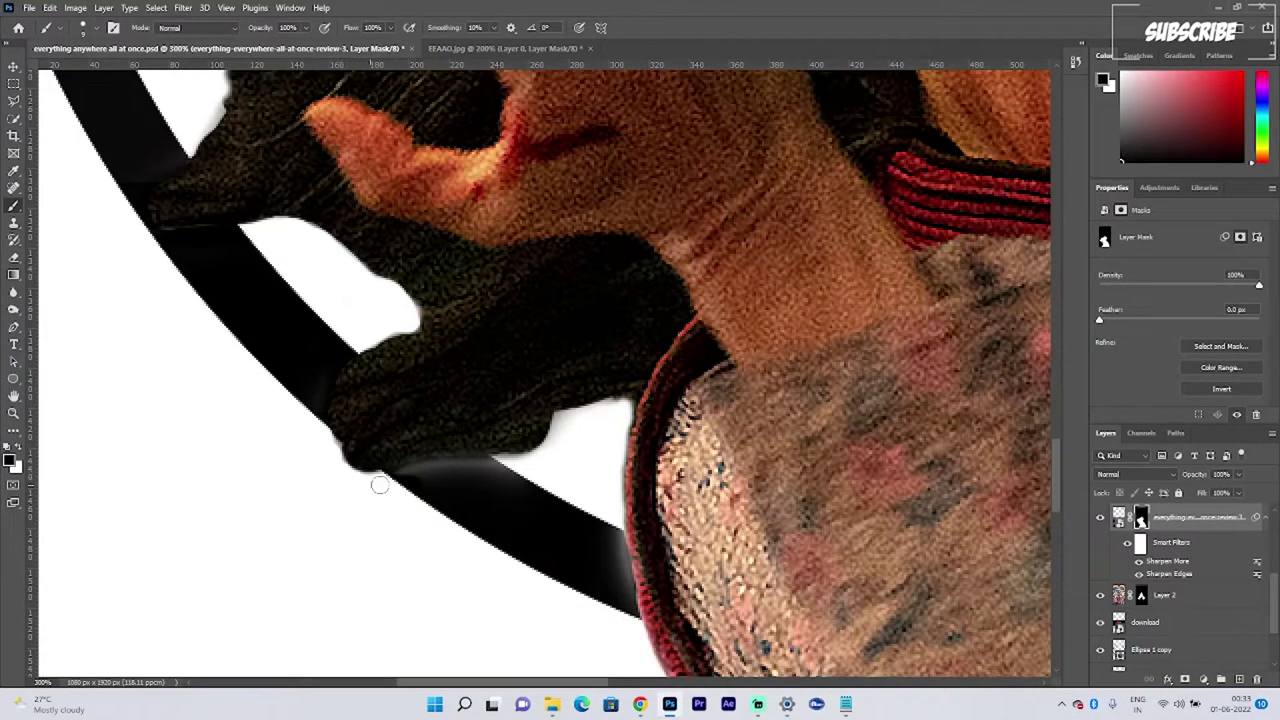
pyautogui.moveTo(402, 474); pyautogui.dragTo(520, 474)
pyautogui.moveTo(617, 405); pyautogui.dragTo(486, 447)
pyautogui.moveTo(486, 447); pyautogui.dragTo(458, 458)
# Step: Clean up the woman's mask along the outer edges of her red vest and patterned coat
pyautogui.scroll(-5, 477, 526)
pyautogui.hscroll(4, 466, 389)
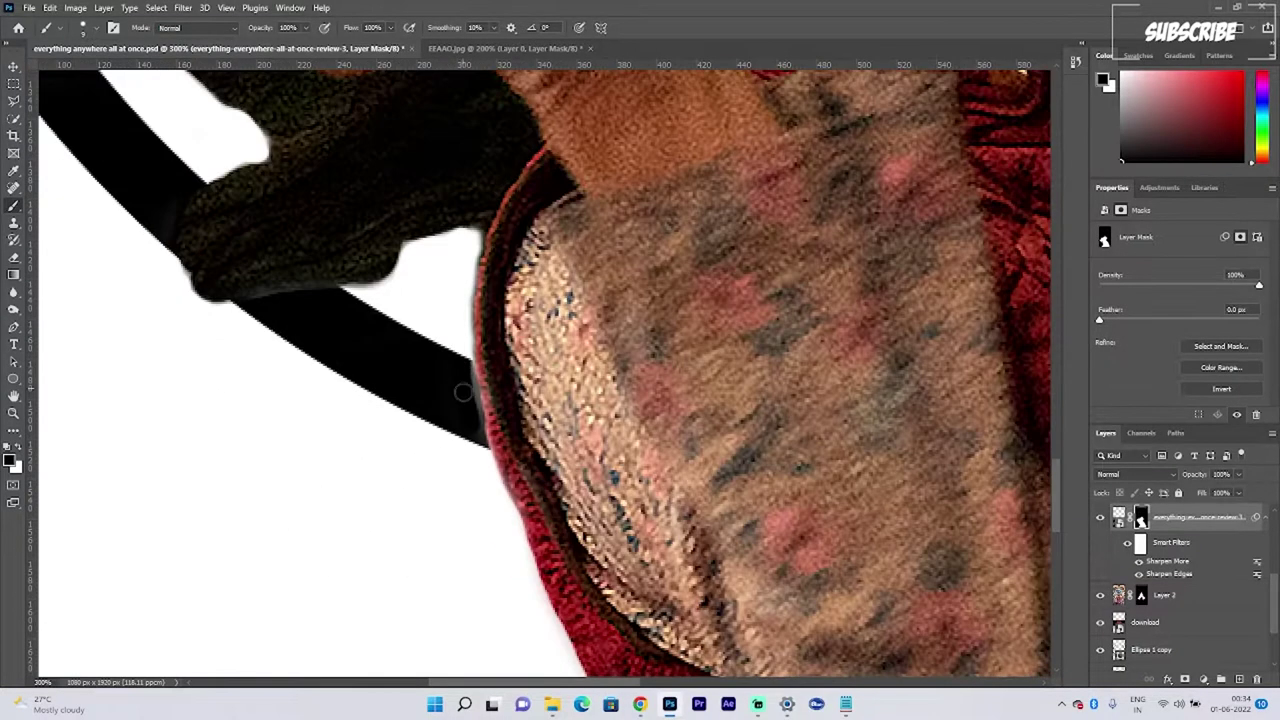
pyautogui.scroll(-4, 443, 371)
pyautogui.hscroll(-2, 351, 402)
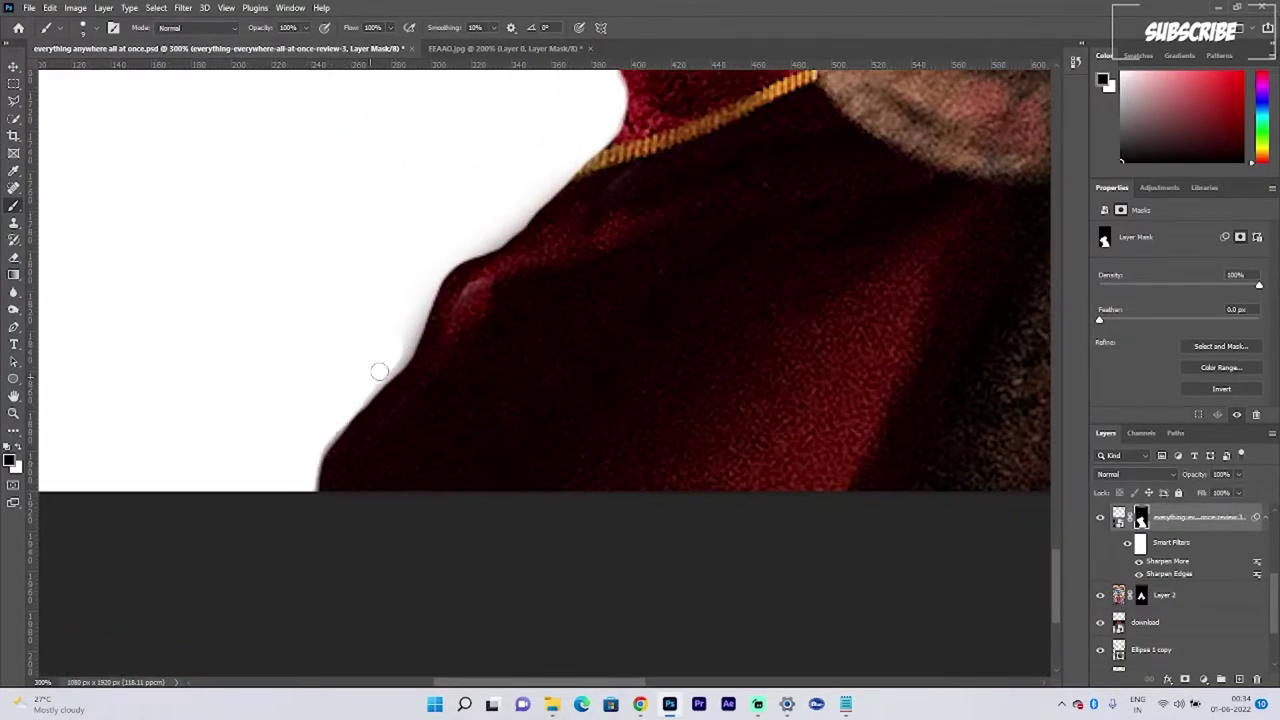
pyautogui.scroll(4, 346, 396)
pyautogui.hscroll(3, 317, 369)
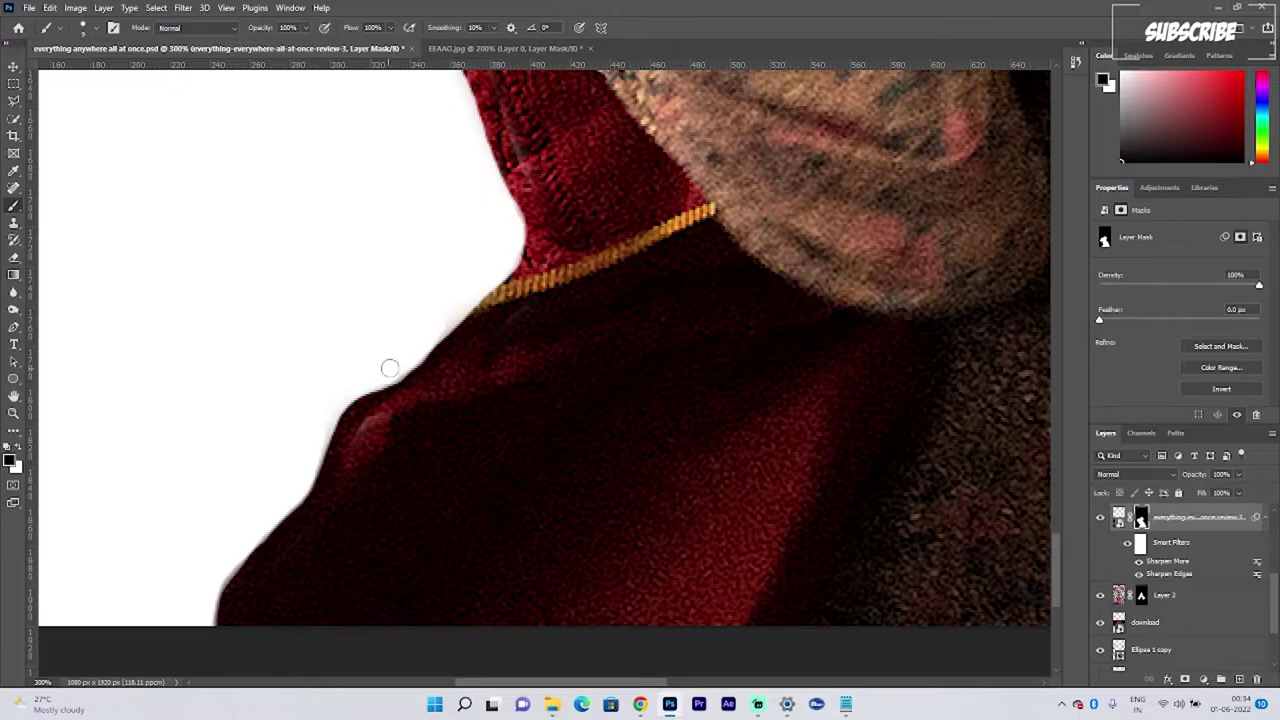
pyautogui.hscroll(8, 390, 368)
pyautogui.scroll(1, 251, 363)
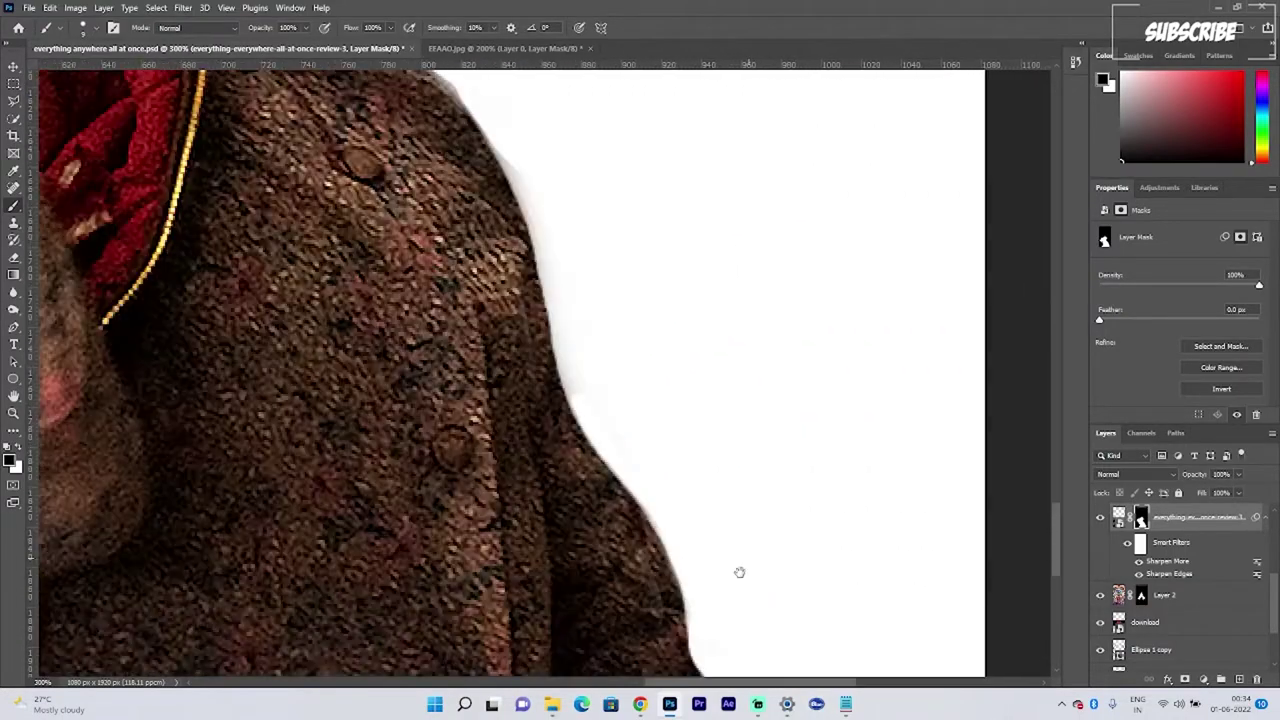
pyautogui.scroll(3, 739, 572)
pyautogui.hscroll(-1, 602, 402)
pyautogui.scroll(-7, 651, 457)
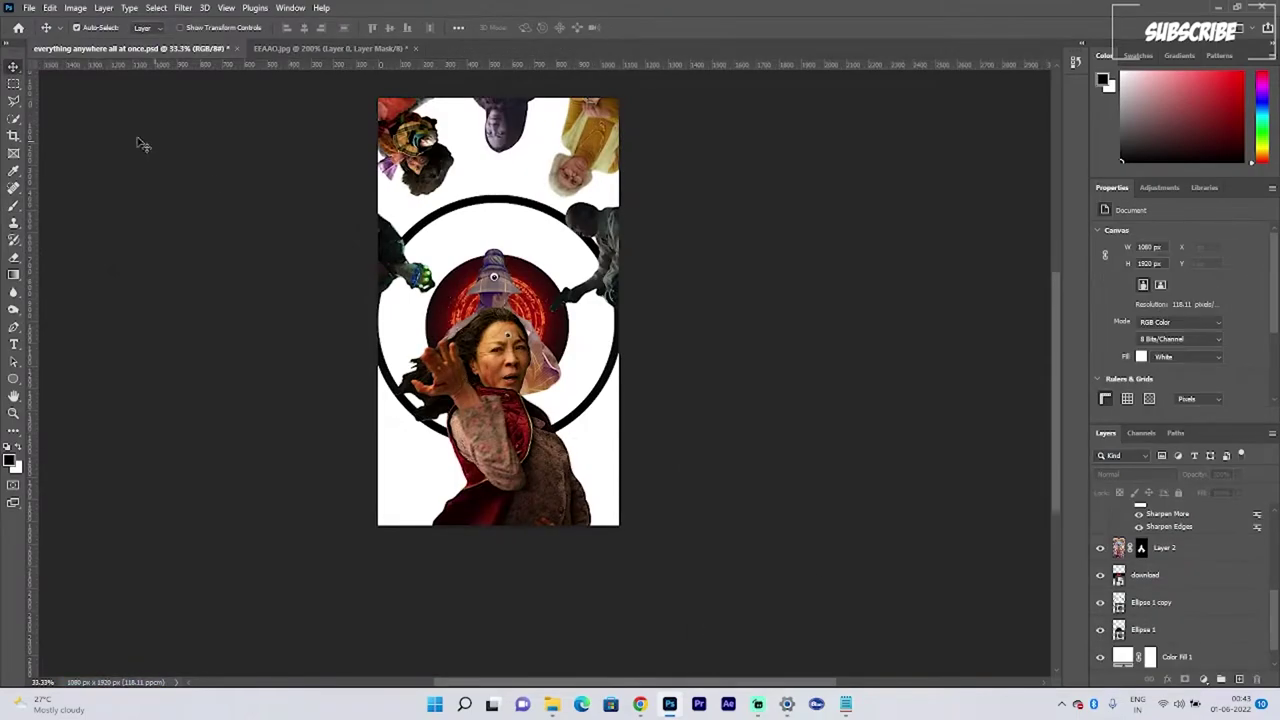
# Step: Open the doctorstrange_01 window image and choose the Elliptical Marquee tool
pyautogui.click(29, 8)
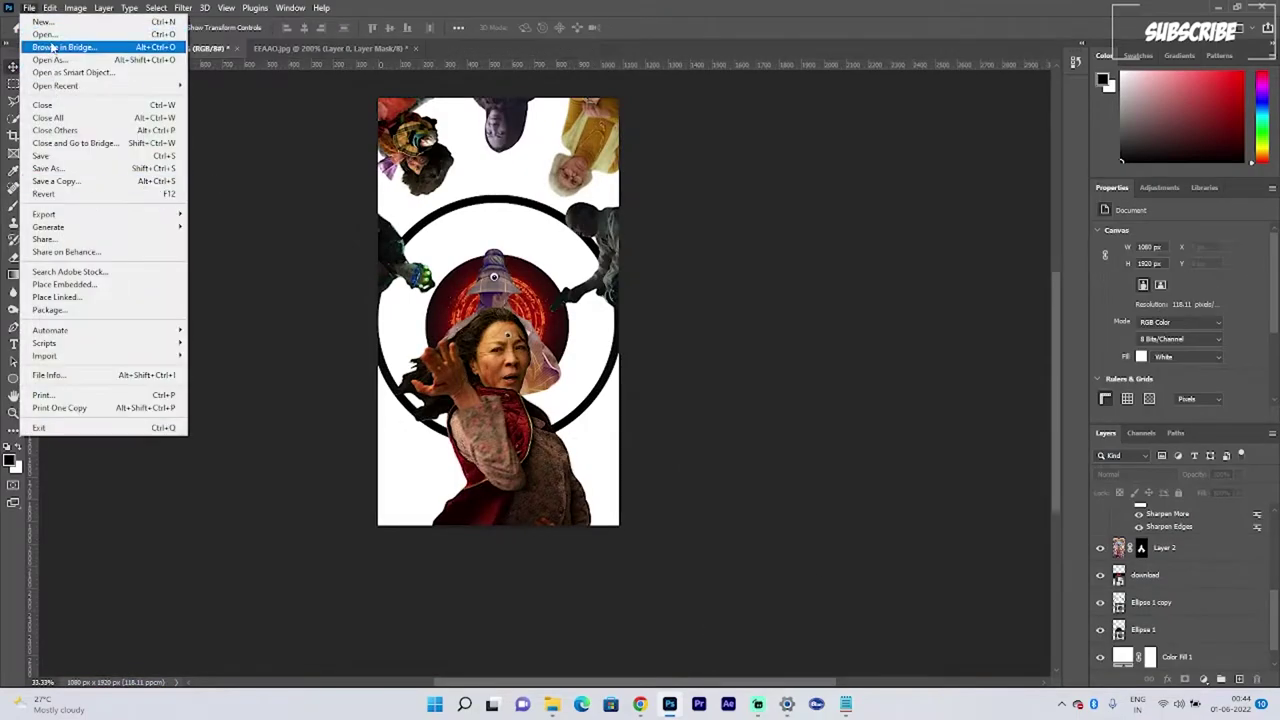
pyautogui.click(45, 34)
pyautogui.click(391, 250)
pyautogui.click(692, 511)
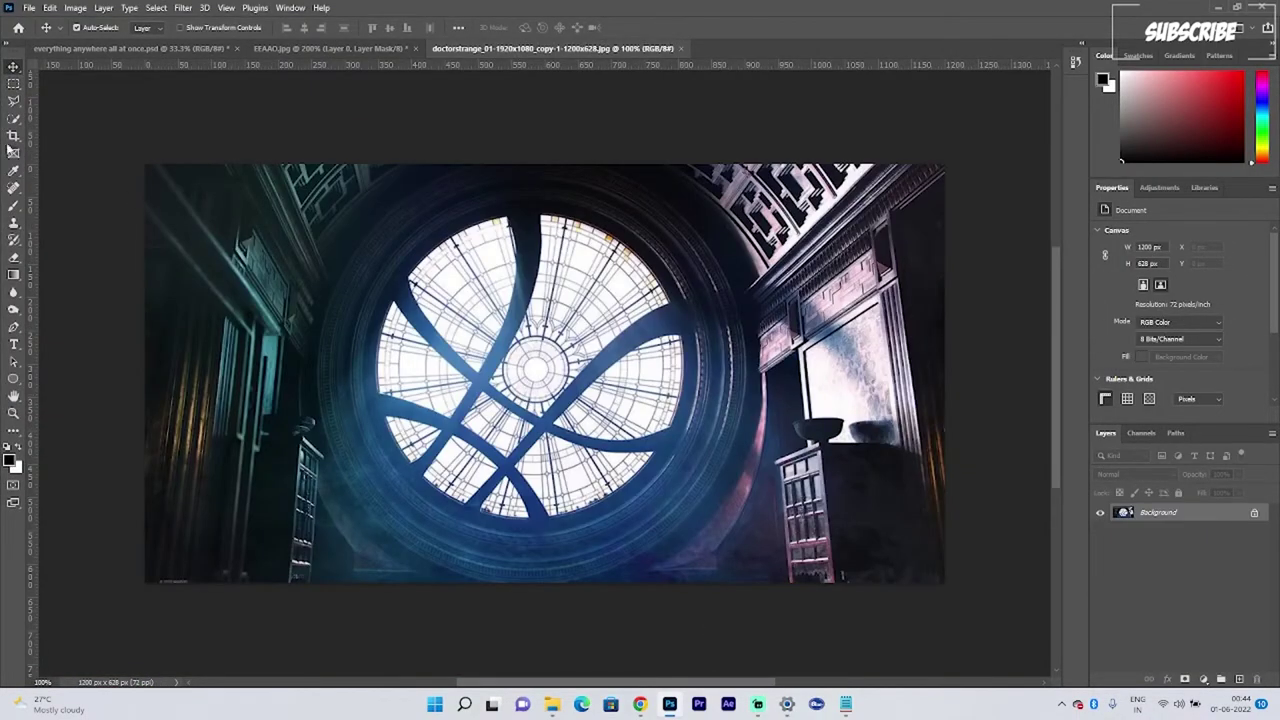
pyautogui.rightClick(14, 83)
pyautogui.click(70, 100)
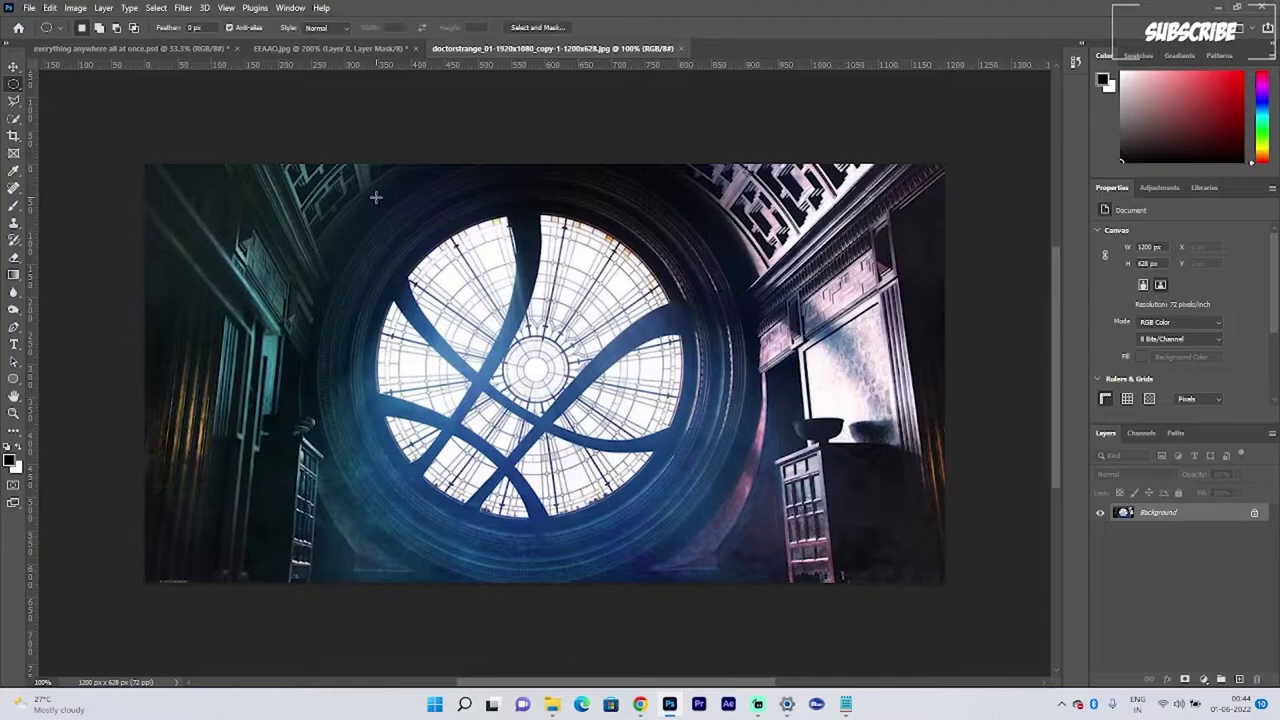
pyautogui.moveTo(364, 222); pyautogui.dragTo(700, 466)
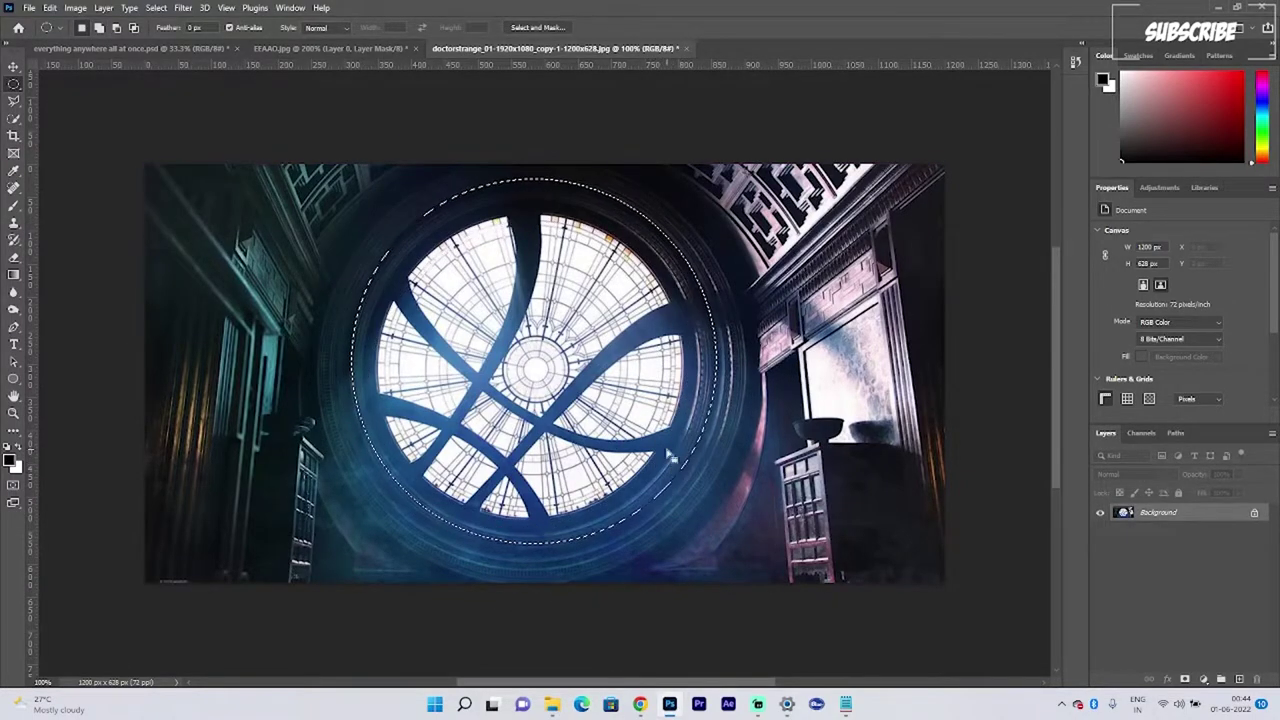
pyautogui.click(380, 206)
pyautogui.moveTo(385, 215); pyautogui.dragTo(392, 226)
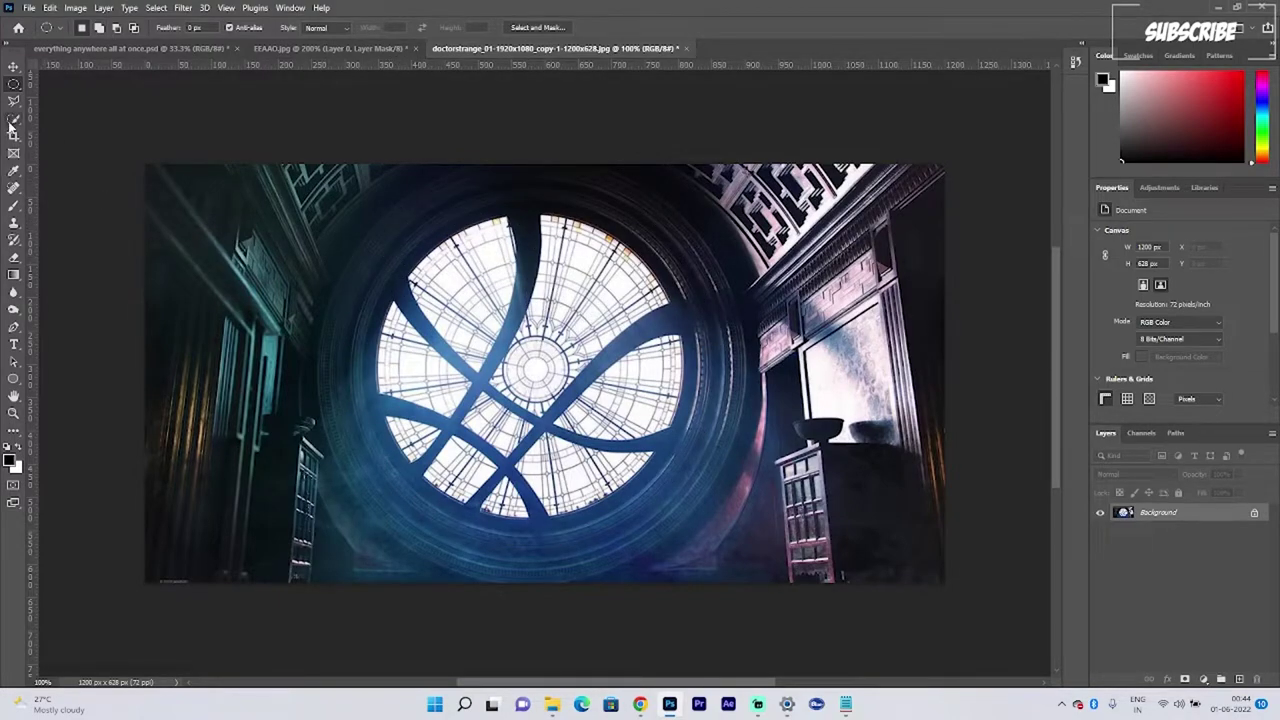
pyautogui.moveTo(434, 197); pyautogui.dragTo(697, 545)
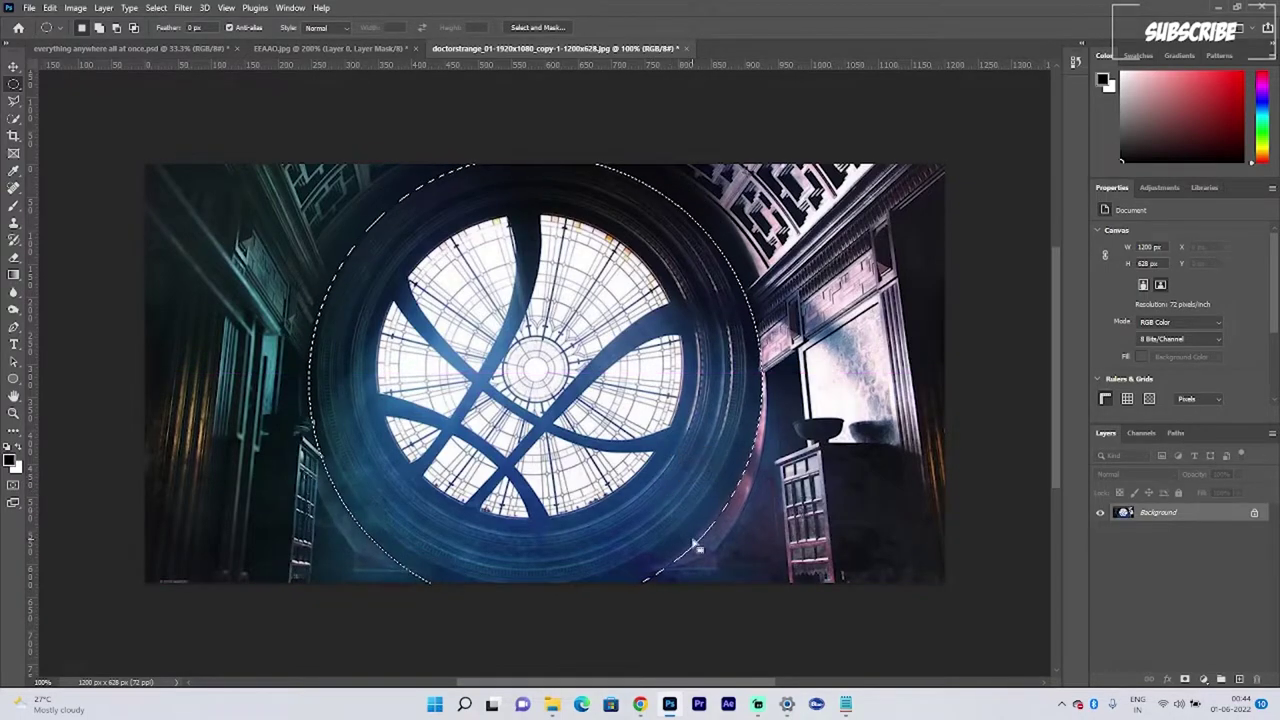
pyautogui.moveTo(387, 555); pyautogui.dragTo(703, 628)
pyautogui.click(521, 140)
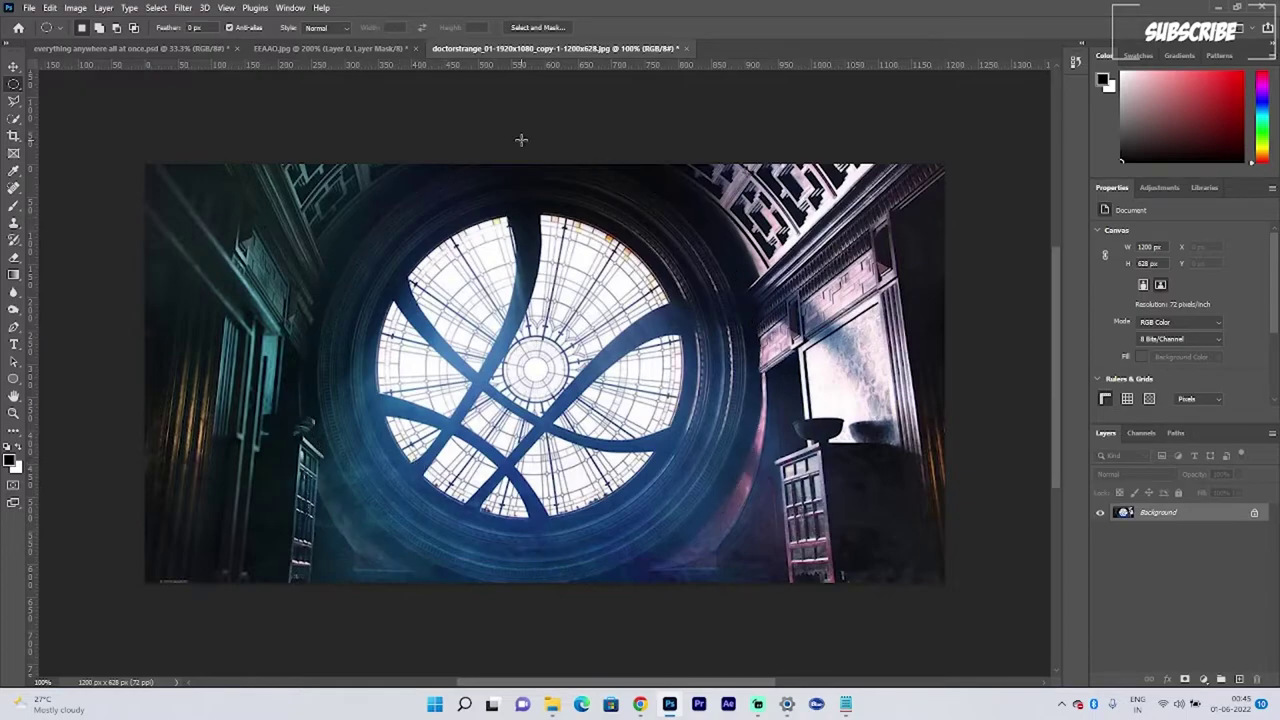
# Step: Select the round window including its dark rim, then copy it to its own layer with the Background layer hidden
pyautogui.moveTo(398, 193); pyautogui.dragTo(752, 545)
pyautogui.moveTo(711, 422); pyautogui.dragTo(667, 432)
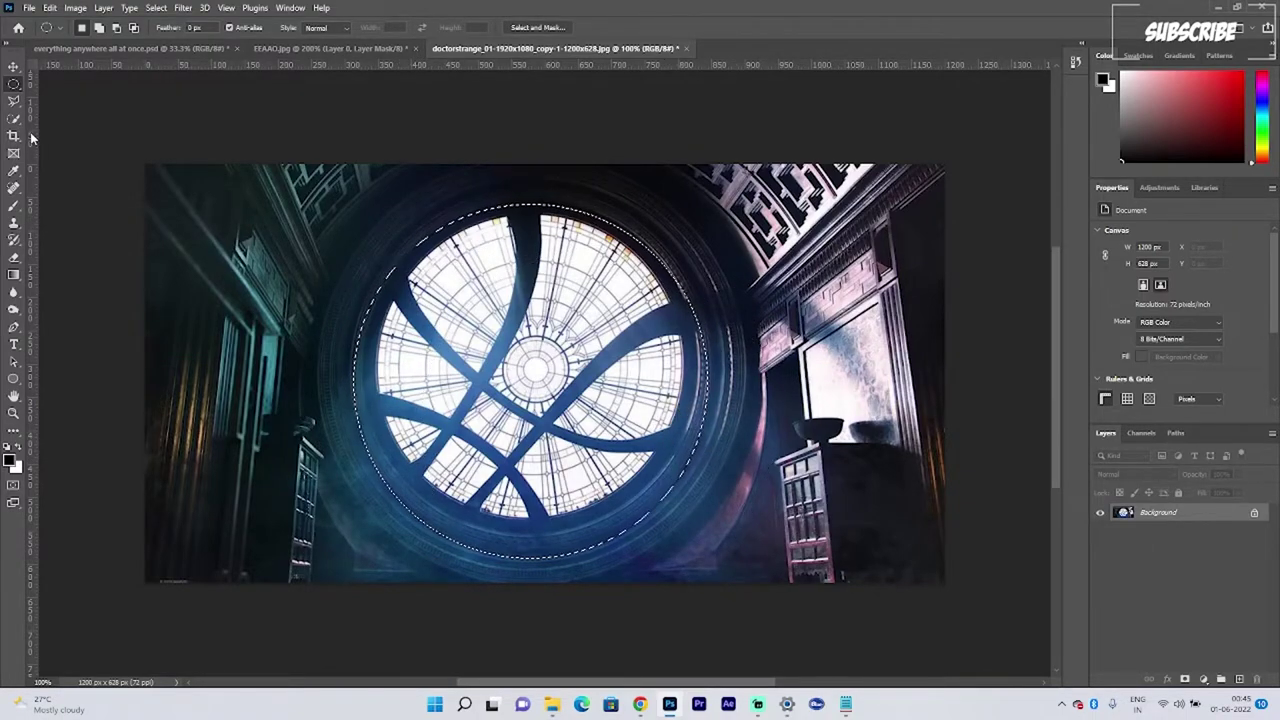
pyautogui.click(14, 101)
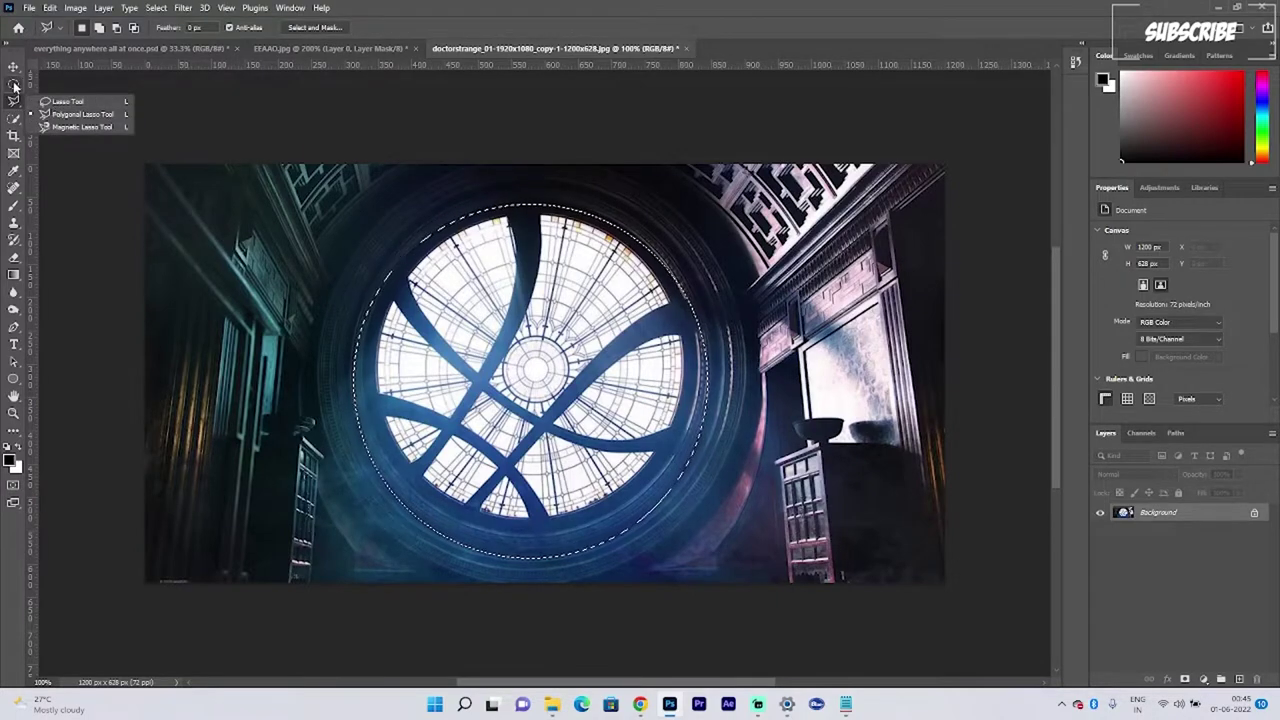
pyautogui.press('v')
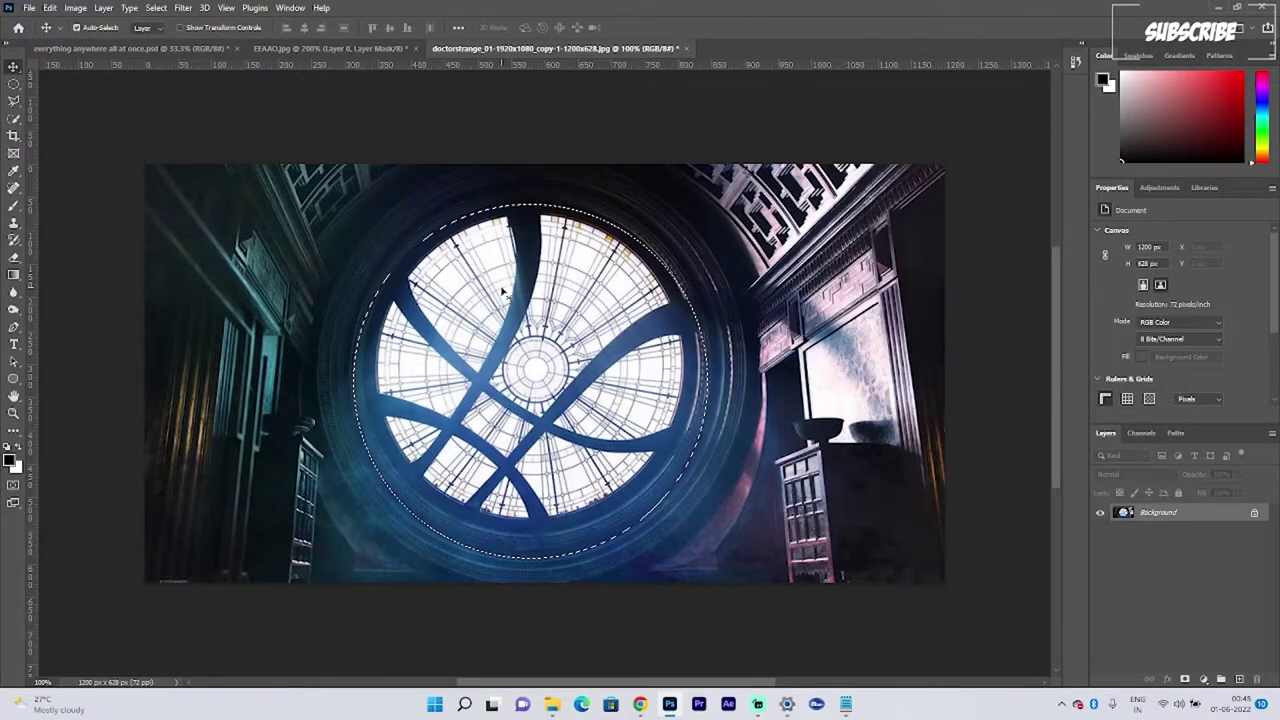
pyautogui.press('w')
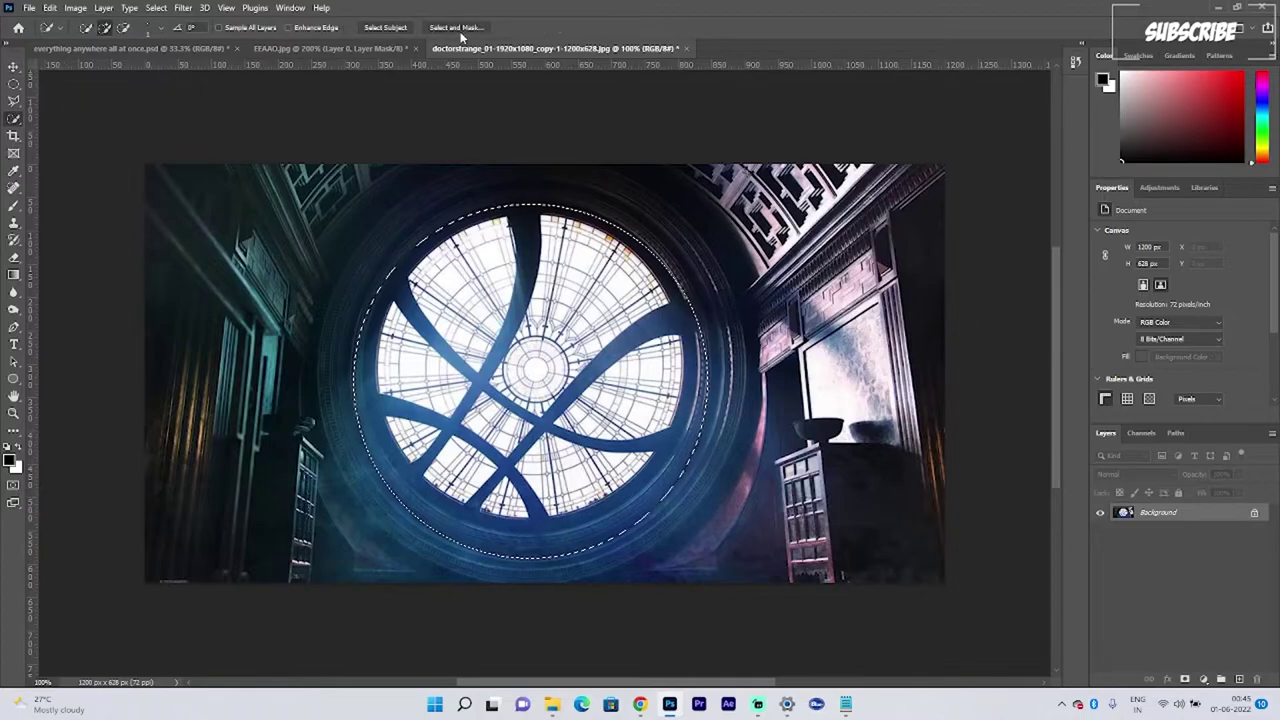
pyautogui.rightClick(537, 322)
pyautogui.click(572, 409)
pyautogui.click(1100, 530)
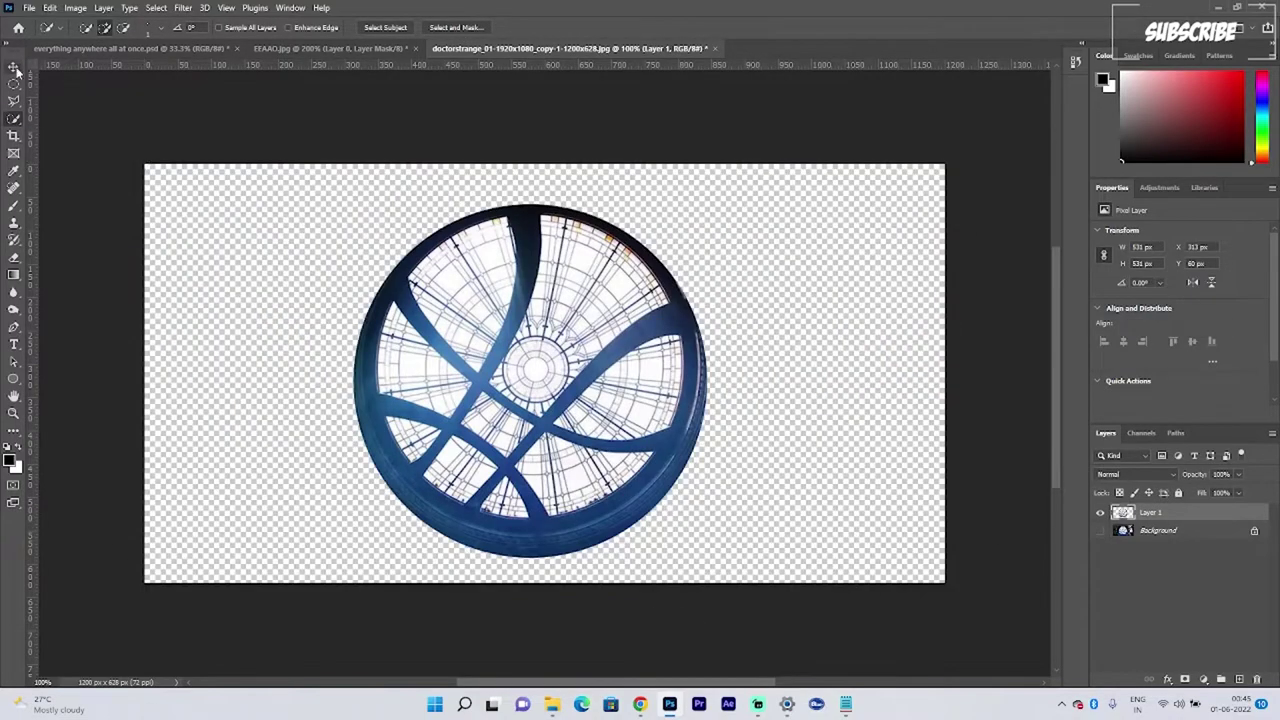
# Step: Bring the window cutout into the poster and enlarge it to about 1090 px so it covers the large black ring
pyautogui.click(16, 70)
pyautogui.moveTo(587, 380); pyautogui.dragTo(528, 296)
pyautogui.hotkey('ctrl', 't')
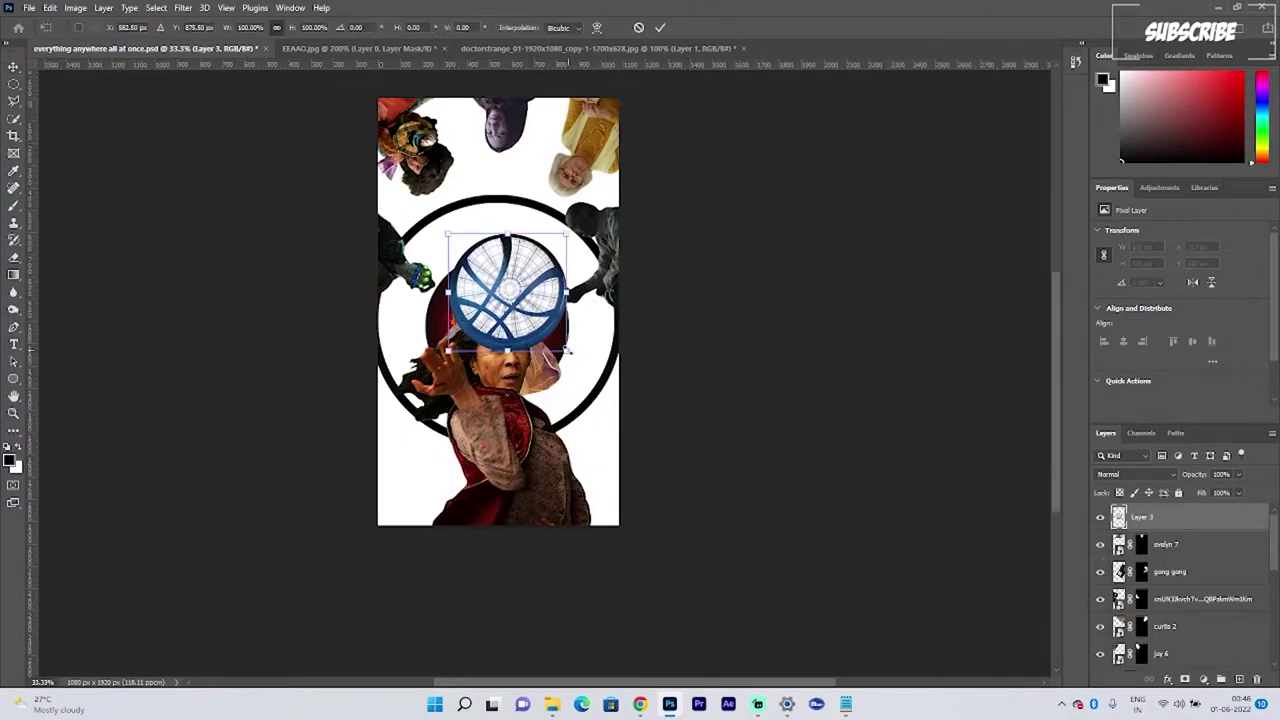
pyautogui.moveTo(568, 350); pyautogui.dragTo(629, 412)
pyautogui.moveTo(549, 339); pyautogui.dragTo(541, 367)
pyautogui.press('Return')
# Step: Move the window layer down the stack to sit between Ellipse 1 and Color Fill 1
pyautogui.moveTo(1188, 518); pyautogui.dragTo(1194, 640)
pyautogui.moveTo(1192, 572); pyautogui.dragTo(1200, 657)
pyautogui.moveTo(1186, 519); pyautogui.dragTo(1175, 636)
pyautogui.moveTo(1166, 578); pyautogui.dragTo(1165, 641)
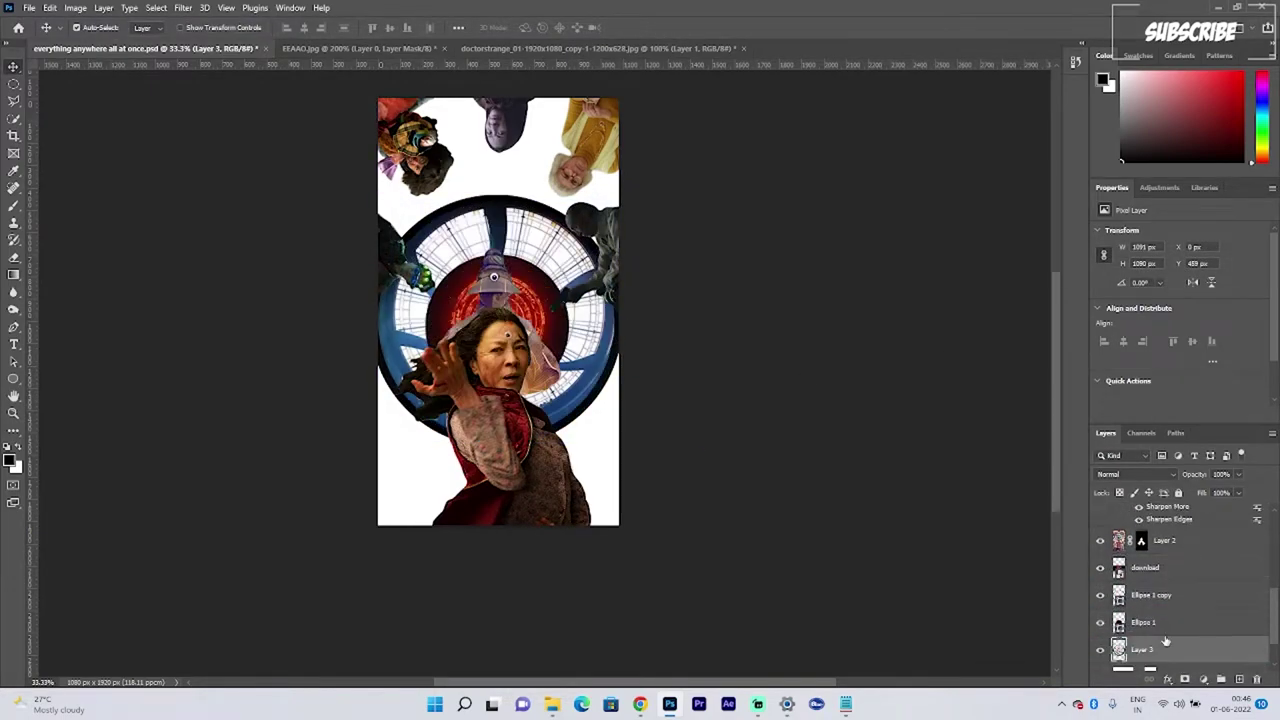
pyautogui.scroll(3, 1225, 602)
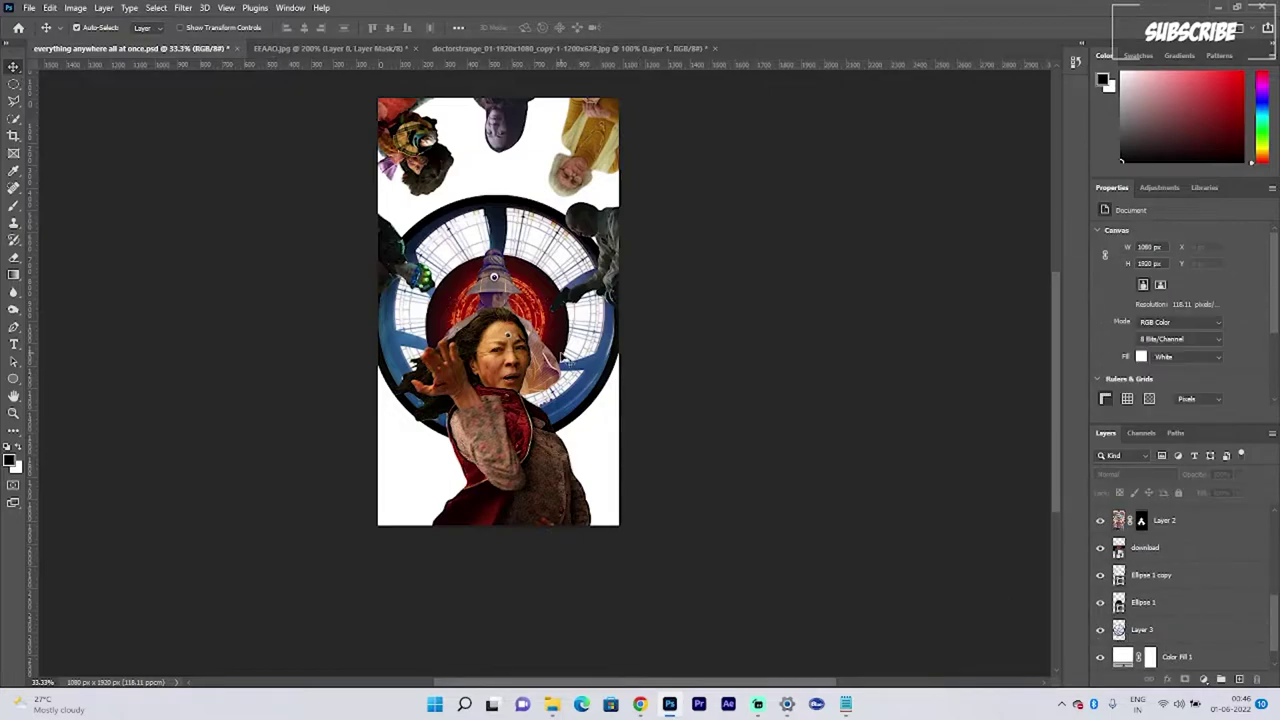
# Step: Review the other open documents, toggling the window image's Background layer, and return to the poster
pyautogui.click(350, 48)
pyautogui.click(520, 48)
pyautogui.click(1100, 530)
pyautogui.click(173, 45)
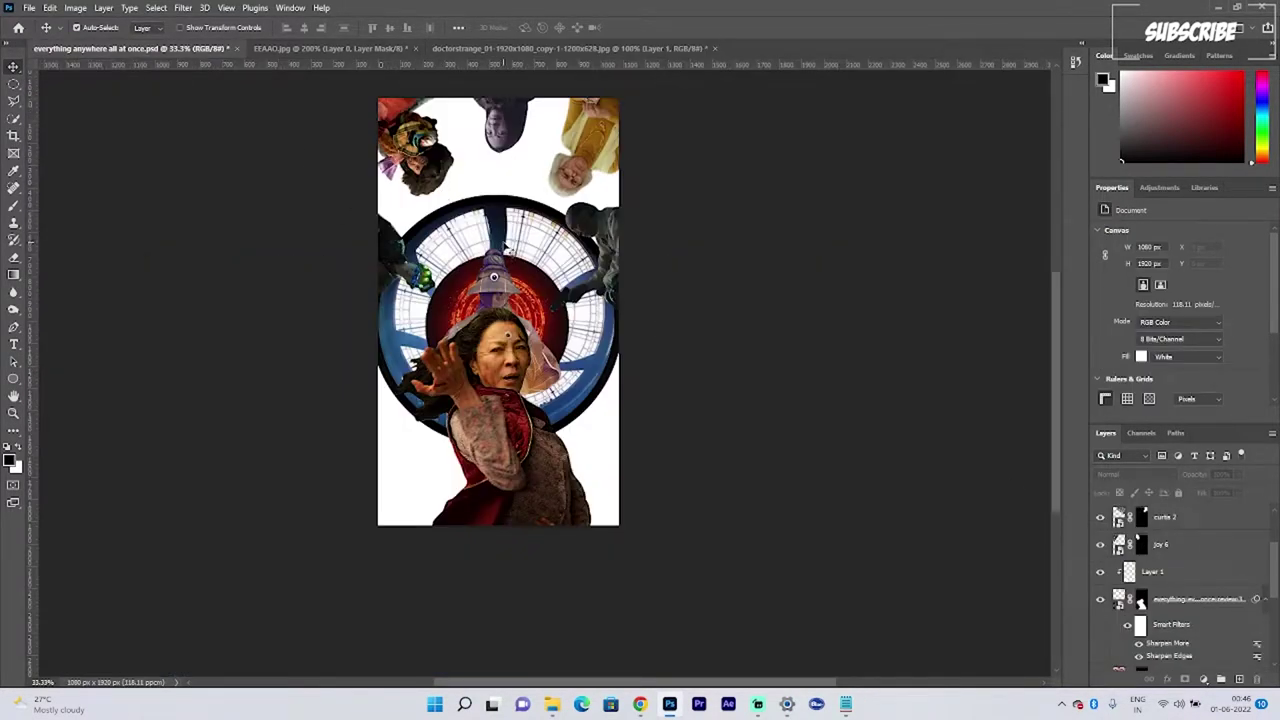
# Step: Add a bright red solid color fill above the window layer and clip it to that layer
pyautogui.click(588, 350)
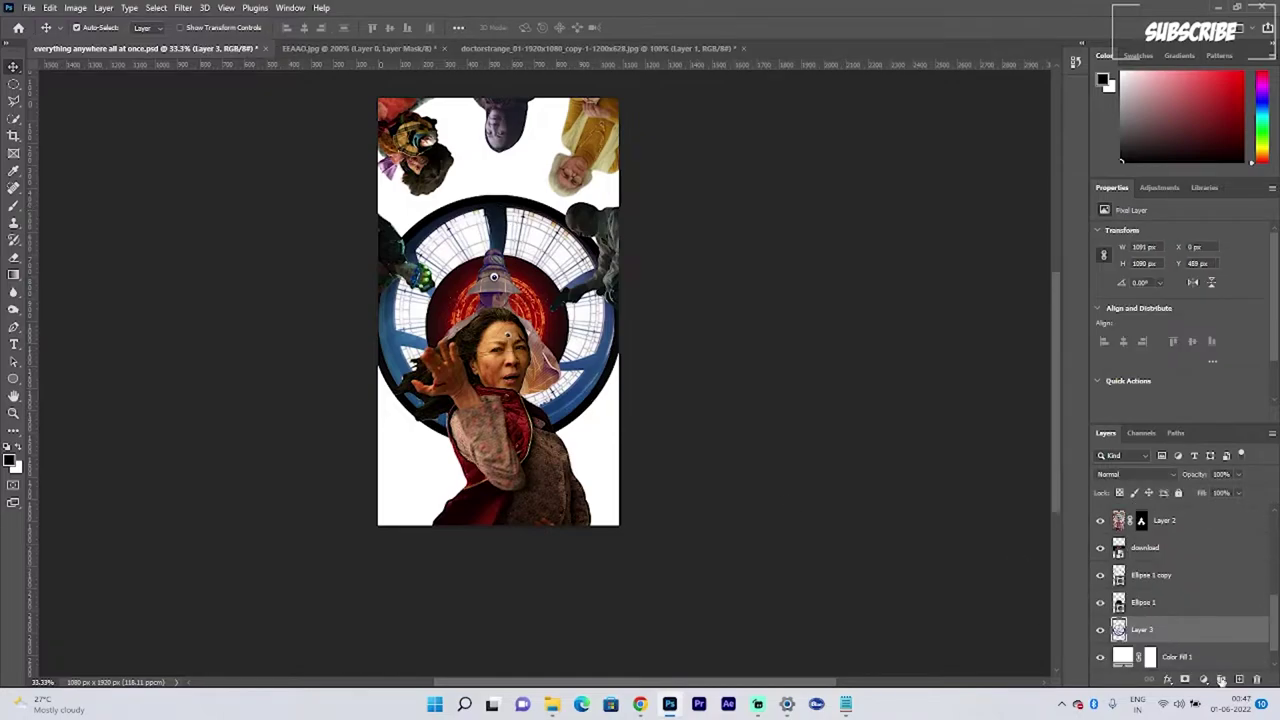
pyautogui.click(1204, 679)
pyautogui.click(1194, 440)
pyautogui.click(630, 163)
pyautogui.click(774, 154)
pyautogui.rightClick(1206, 629)
pyautogui.click(1146, 324)
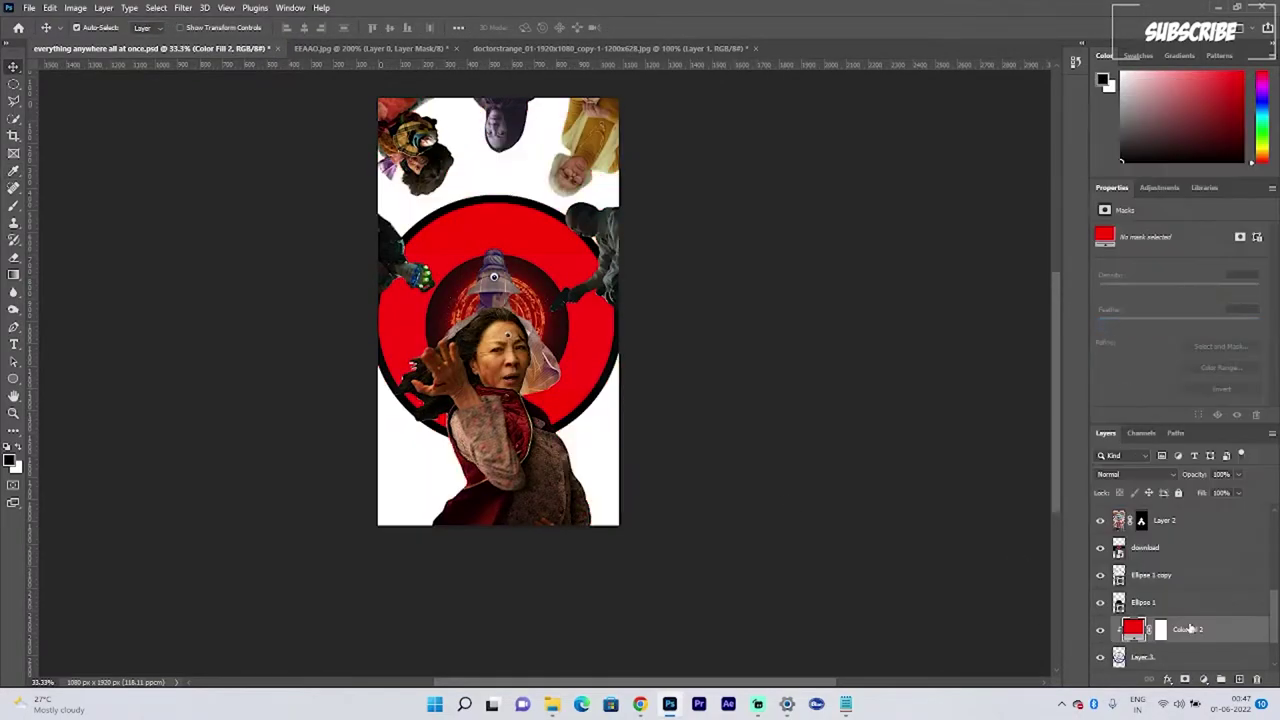
# Step: Invert the red fill's mask and paint white over the round window to bring the red back there
pyautogui.click(1160, 629)
pyautogui.hotkey('ctrl', 'i')
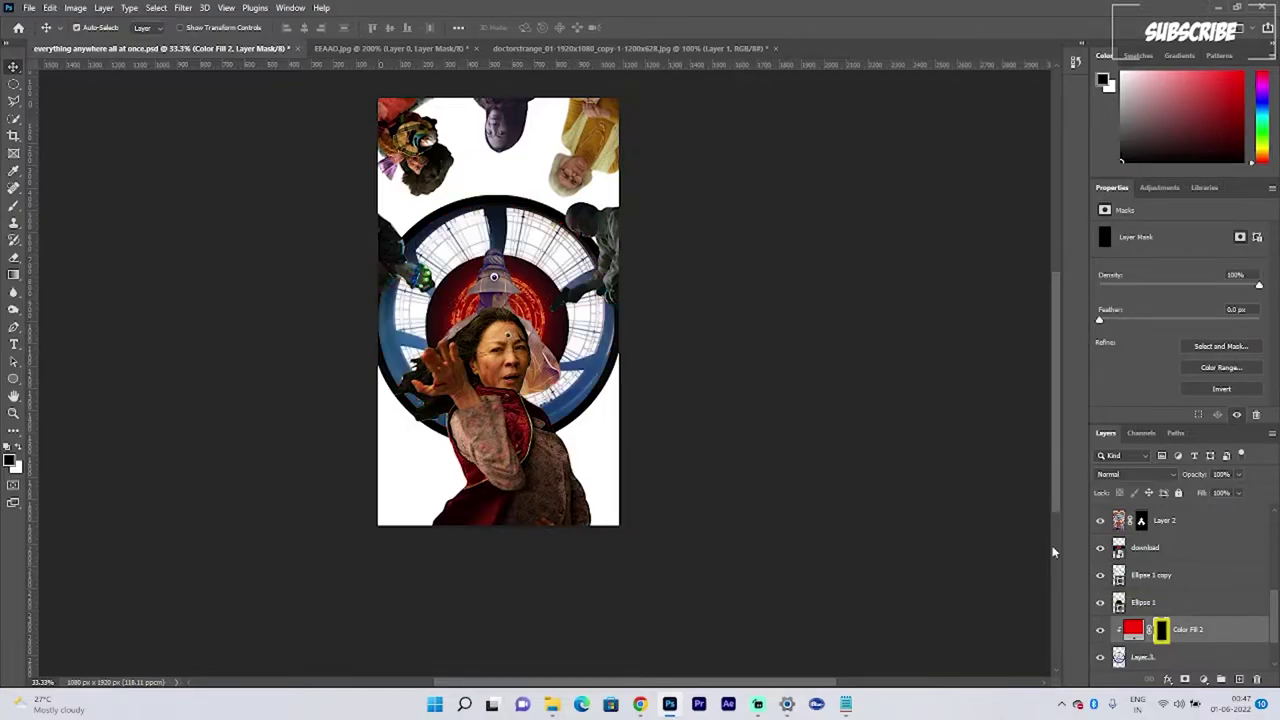
pyautogui.press('b')
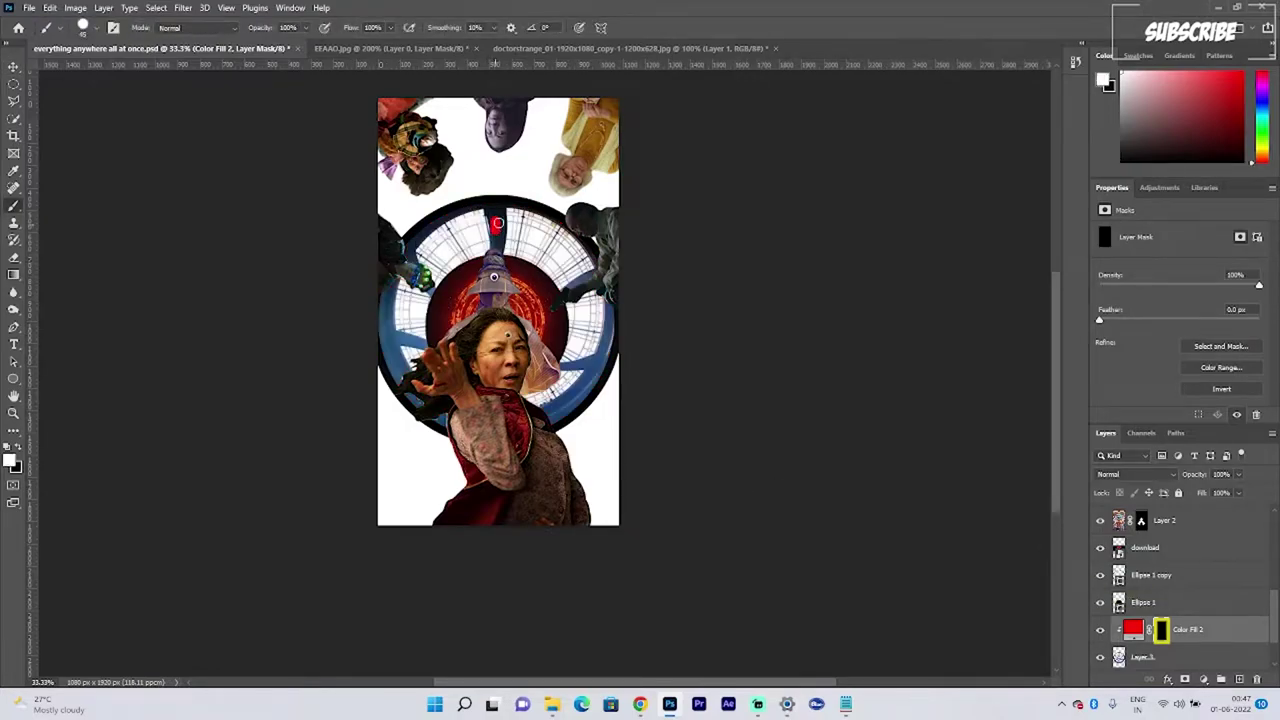
pyautogui.moveTo(505, 232)
pyautogui.mouseDown()
pyautogui.moveTo(561, 277)
pyautogui.moveTo(430, 238)
pyautogui.moveTo(344, 326)
pyautogui.moveTo(580, 417)
pyautogui.moveTo(441, 323)
pyautogui.mouseUp()
pyautogui.press(']')
pyautogui.moveTo(583, 330)
pyautogui.mouseDown()
pyautogui.moveTo(590, 290)
pyautogui.moveTo(560, 228)
pyautogui.mouseUp()
# Step: Set the red fill layer to Overlay blending at about 90% opacity
pyautogui.click(1135, 474)
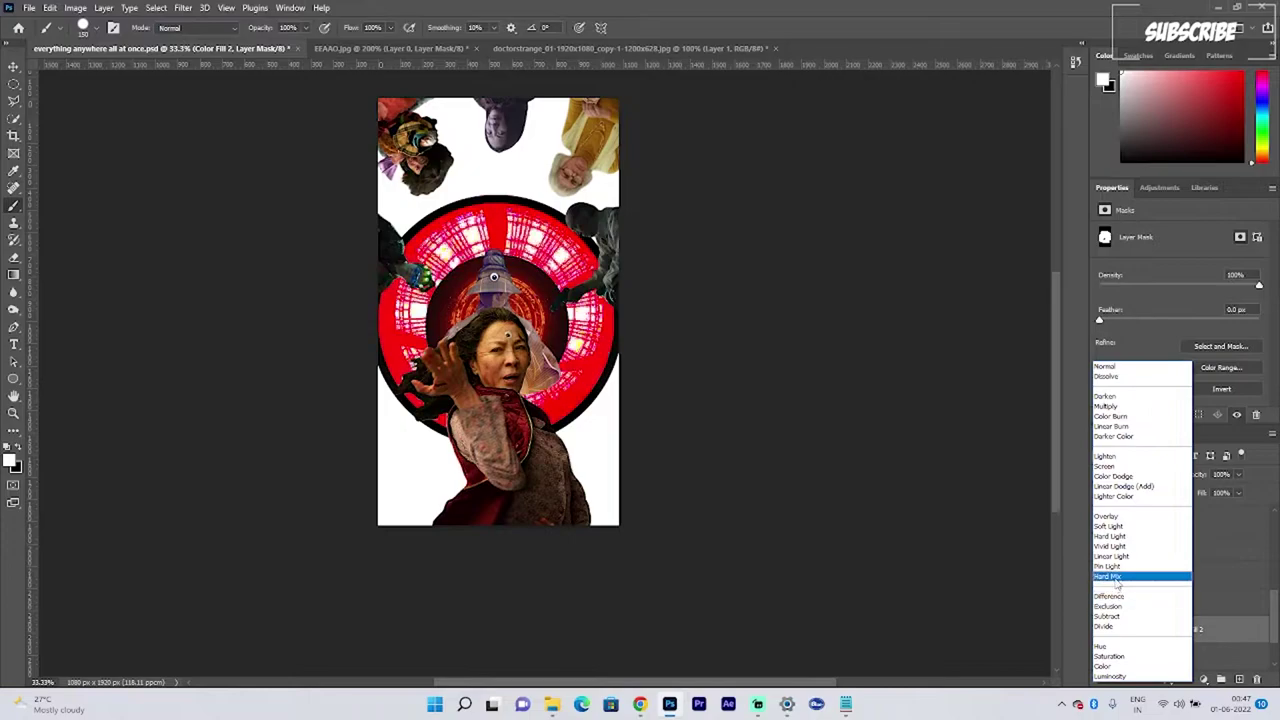
pyautogui.click(1120, 516)
pyautogui.click(1239, 474)
pyautogui.moveTo(1245, 492); pyautogui.dragTo(1220, 492)
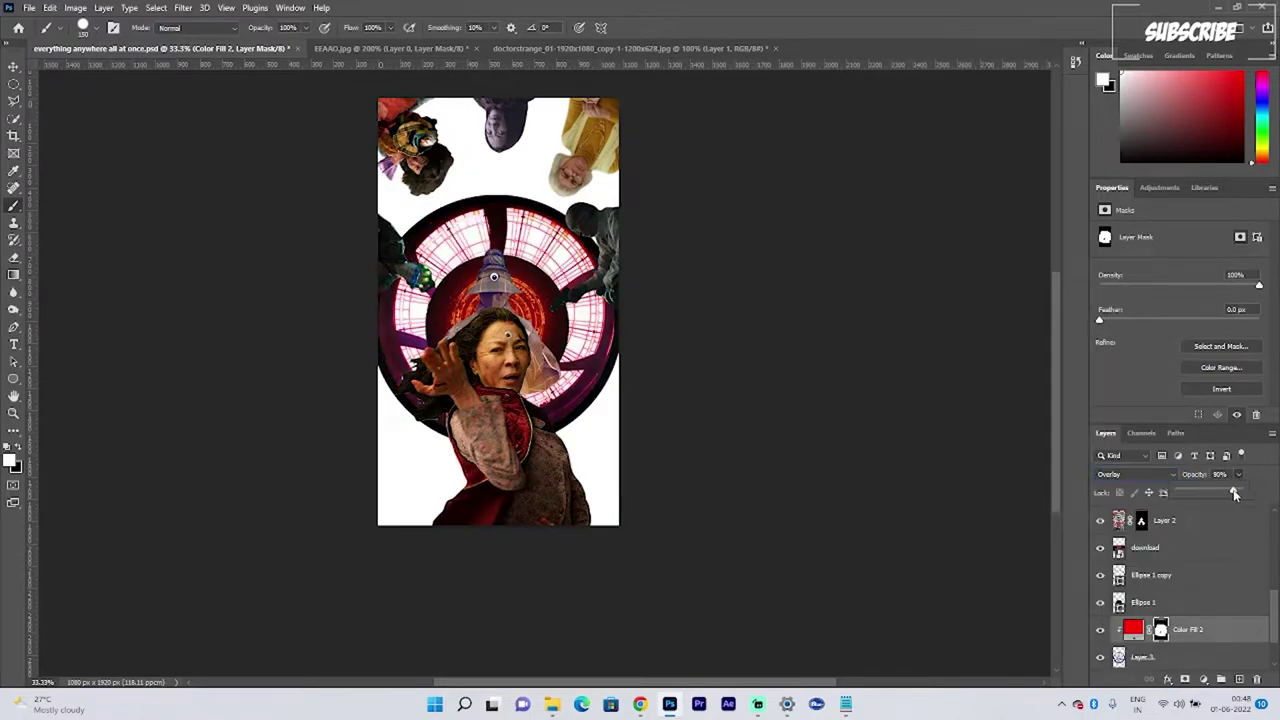
pyautogui.click(564, 333)
# Step: Add a black solid color fill above the red fill and clip it to the window layer
pyautogui.click(1203, 681)
pyautogui.click(1188, 441)
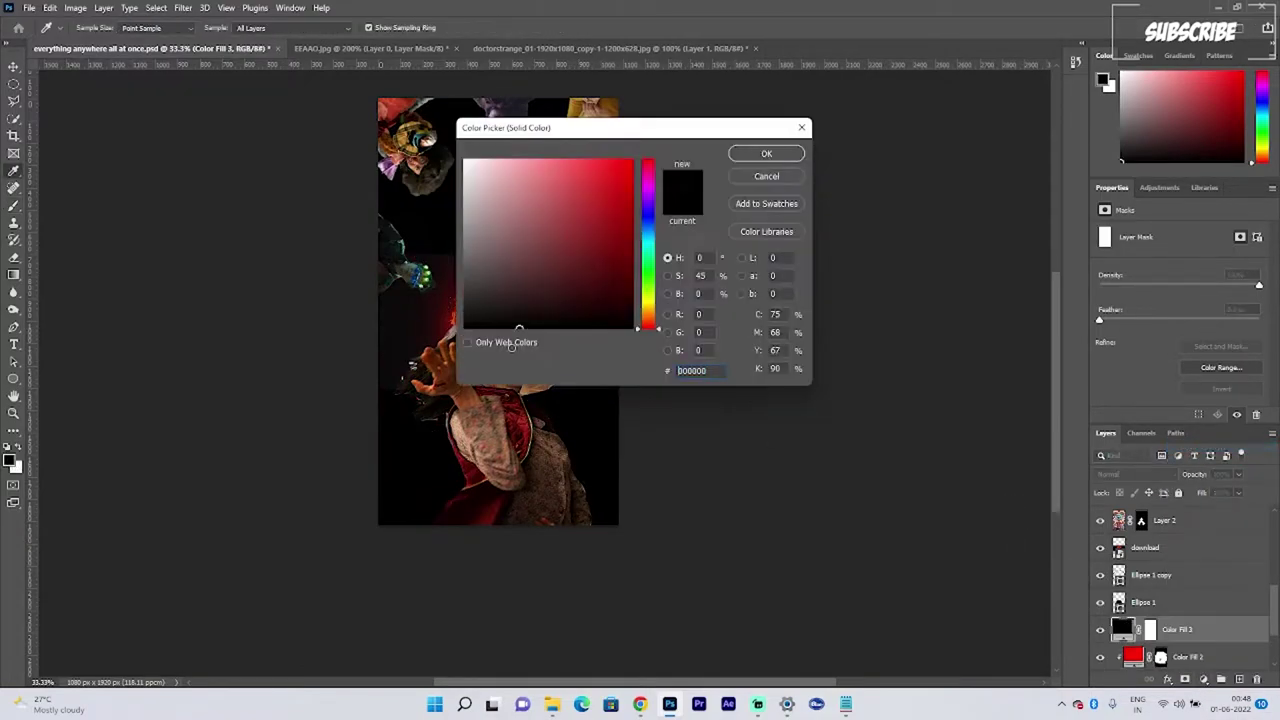
pyautogui.click(766, 153)
pyautogui.rightClick(1208, 634)
pyautogui.click(1141, 319)
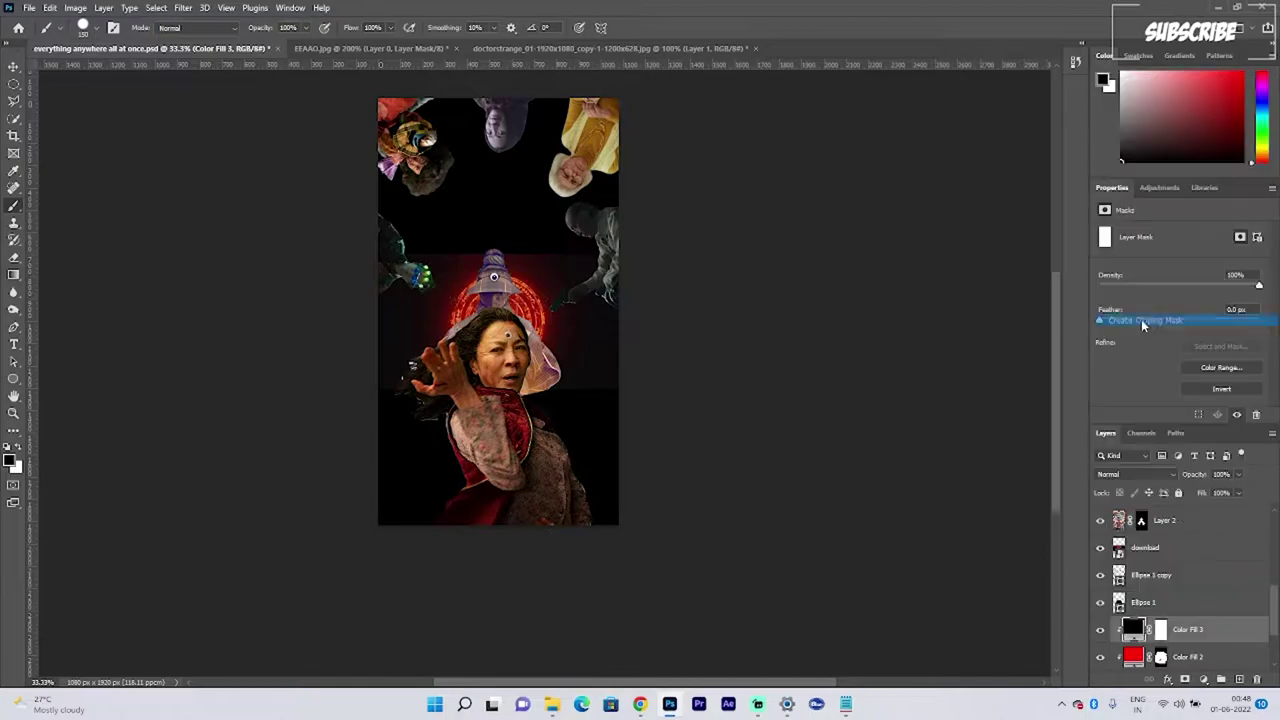
# Step: Clear the selection loaded from the black fill's mask and invert the mask
pyautogui.keyDown('ctrl'); pyautogui.click(1163, 632); pyautogui.keyUp('ctrl')
pyautogui.click(1163, 632)
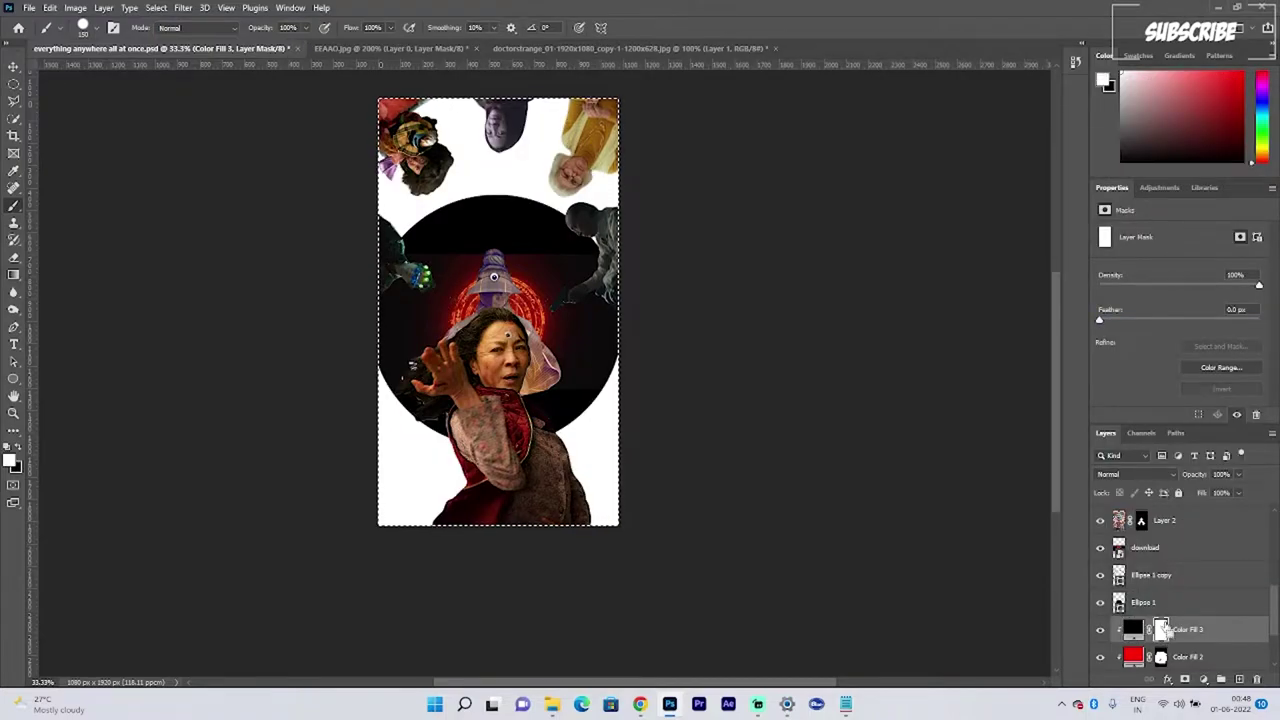
pyautogui.hotkey('ctrl', 'd')
pyautogui.hotkey('ctrl', 'i')
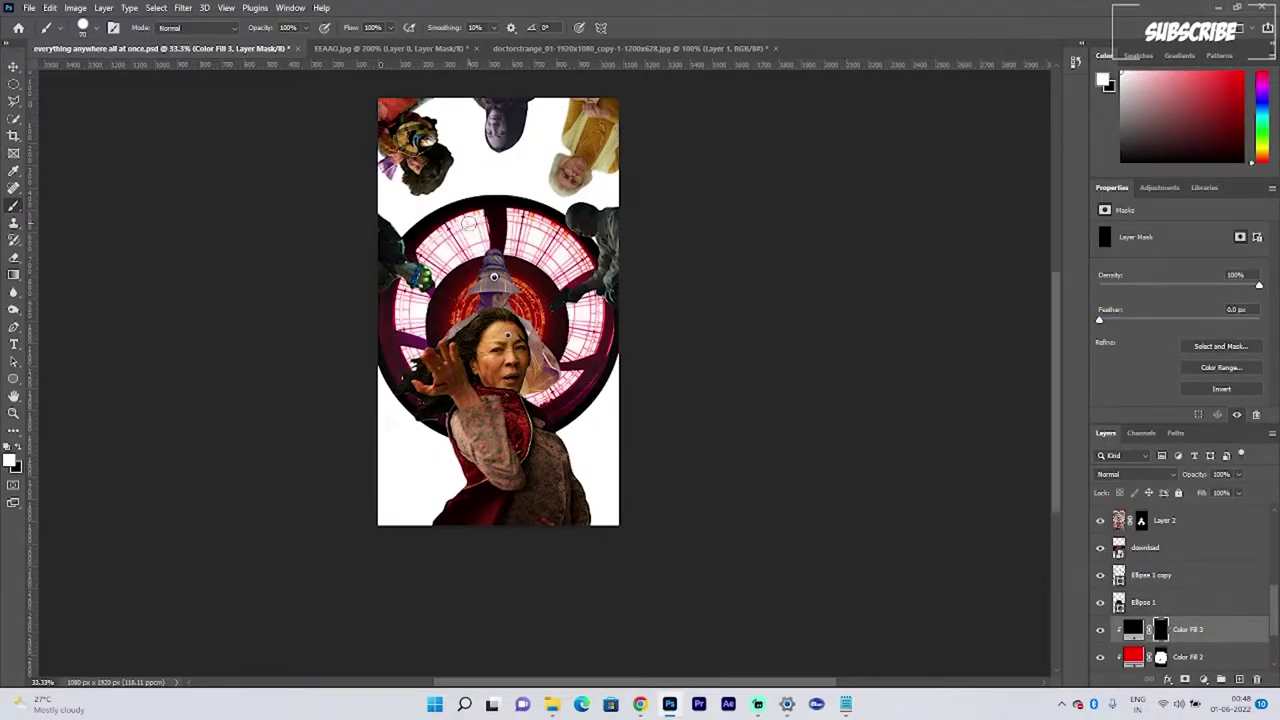
# Step: Paint white on the black fill's mask over the round window's panes and set the fill to Color Dodge blending
pyautogui.moveTo(433, 237); pyautogui.dragTo(434, 258)
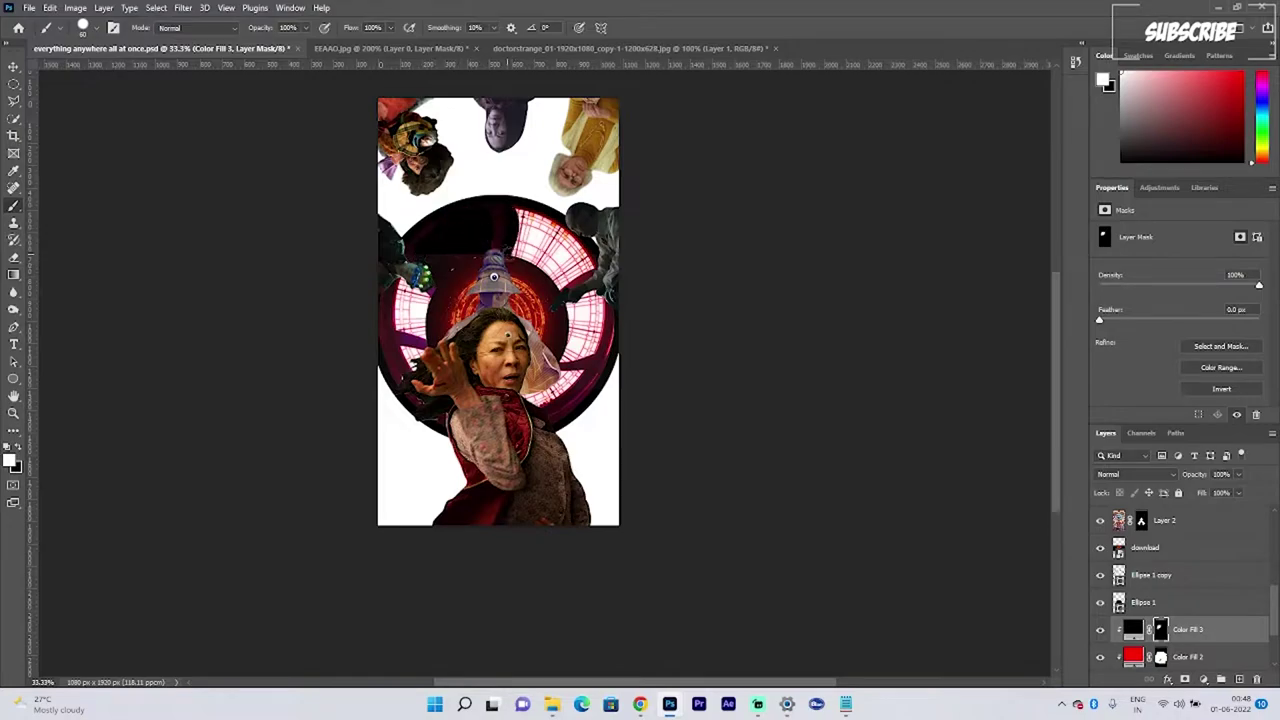
pyautogui.moveTo(540, 268)
pyautogui.mouseDown()
pyautogui.moveTo(565, 240)
pyautogui.moveTo(530, 225)
pyautogui.moveTo(575, 255)
pyautogui.moveTo(555, 250)
pyautogui.moveTo(568, 340)
pyautogui.moveTo(594, 314)
pyautogui.mouseUp()
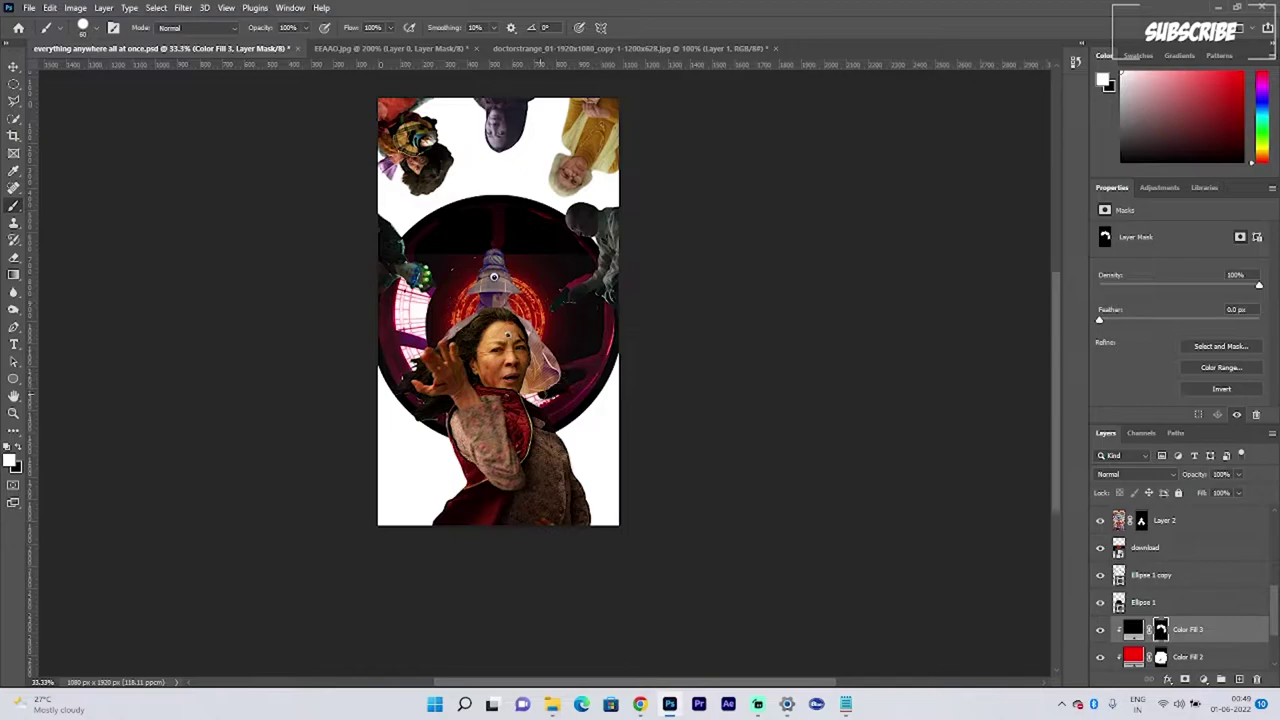
pyautogui.moveTo(400, 303); pyautogui.dragTo(414, 309)
pyautogui.click(1130, 474)
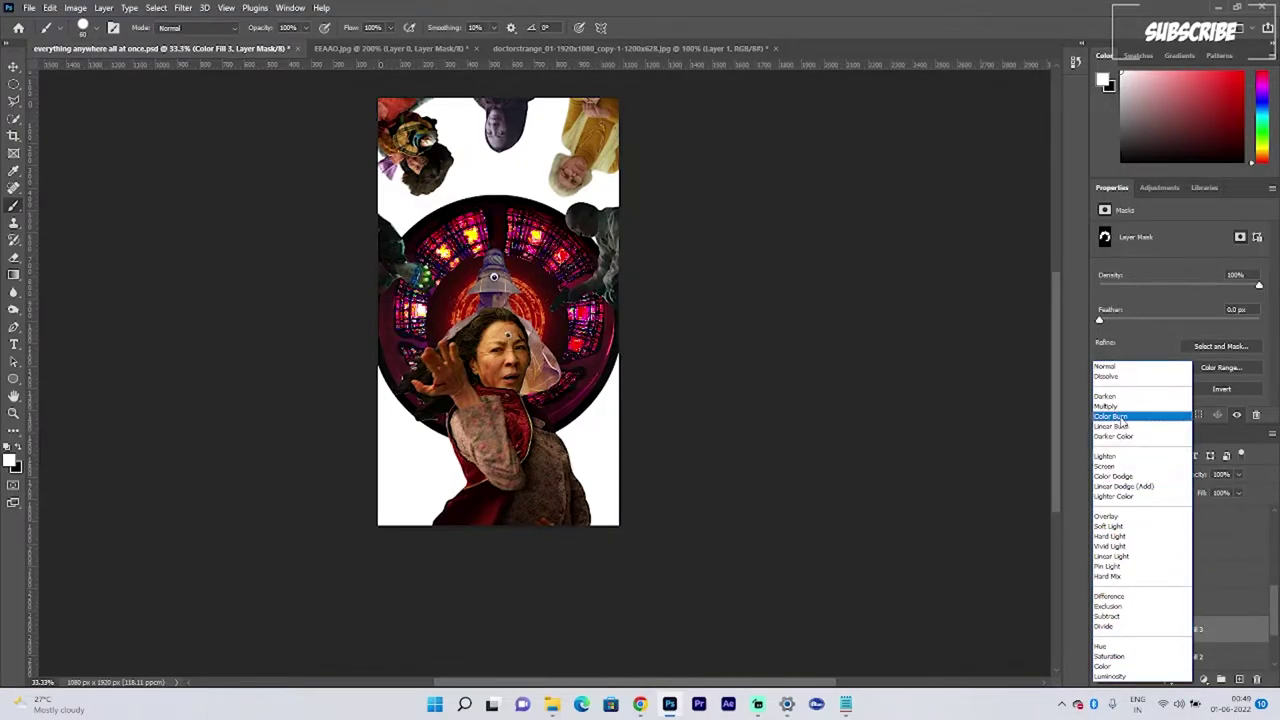
pyautogui.click(1113, 476)
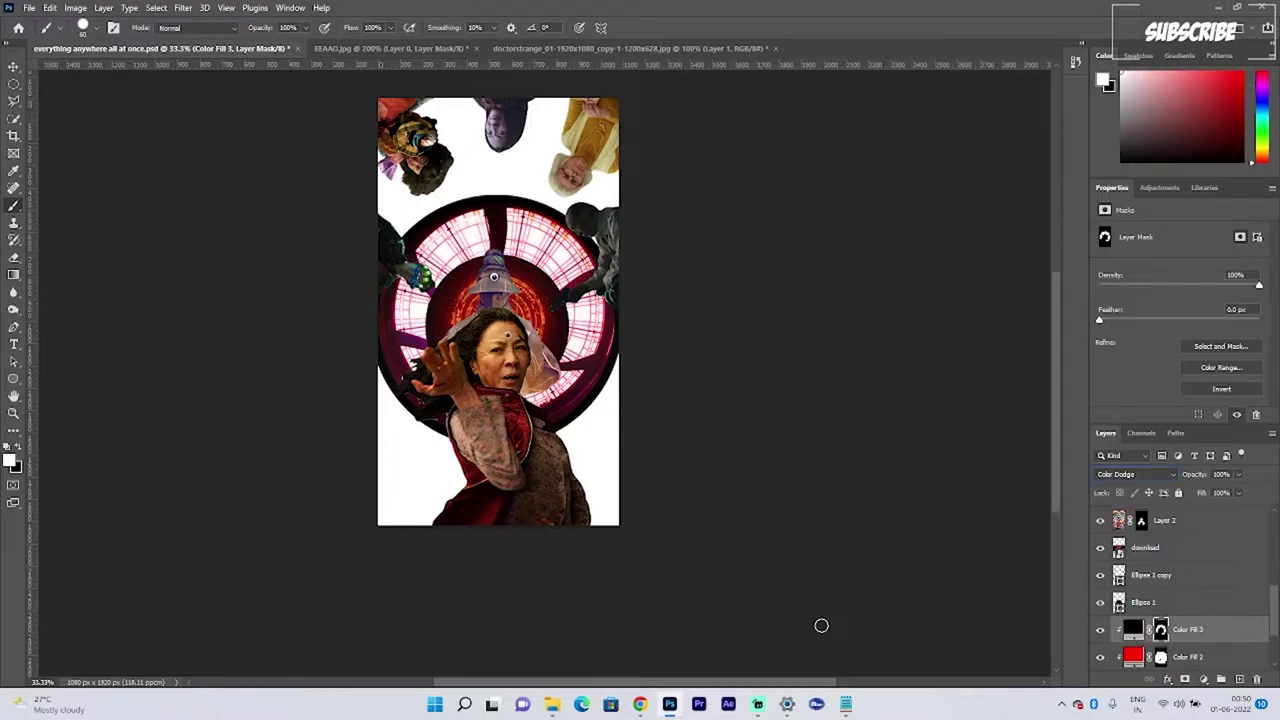
# Step: Open the transparent muzzle flash gunshot image from the project folder as a separate document
pyautogui.click(14, 66)
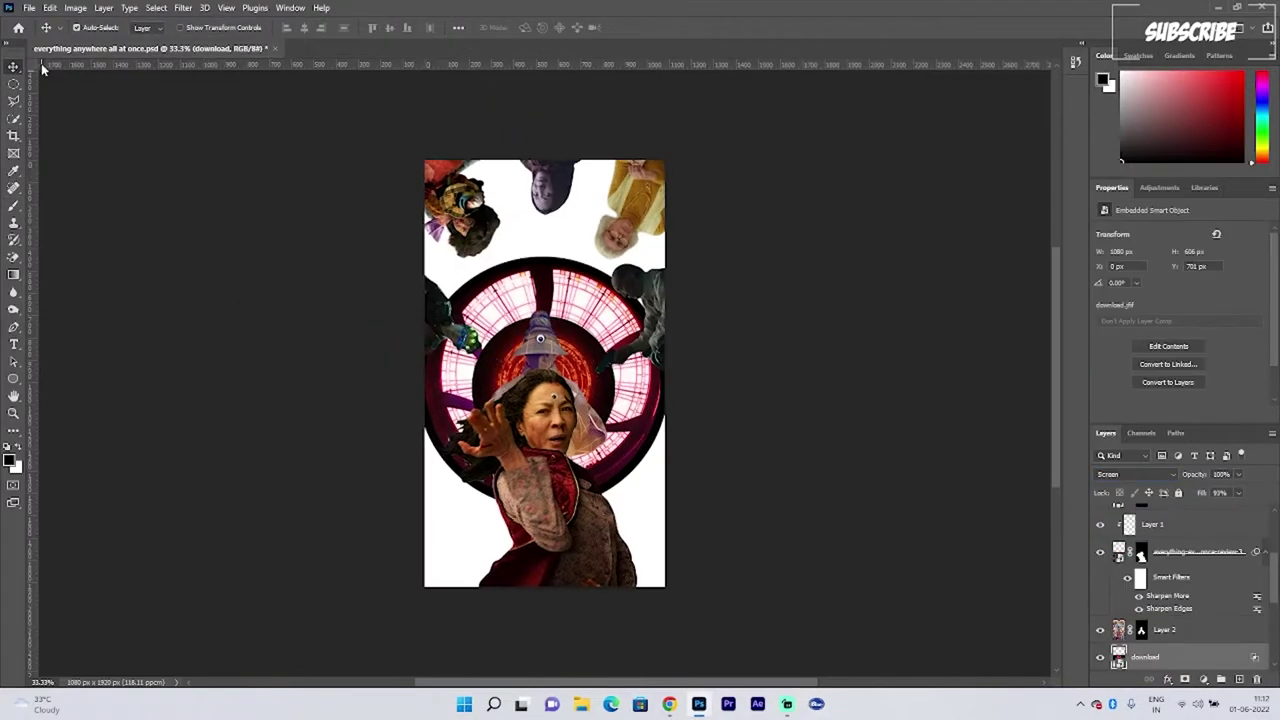
pyautogui.click(29, 7)
pyautogui.click(60, 36)
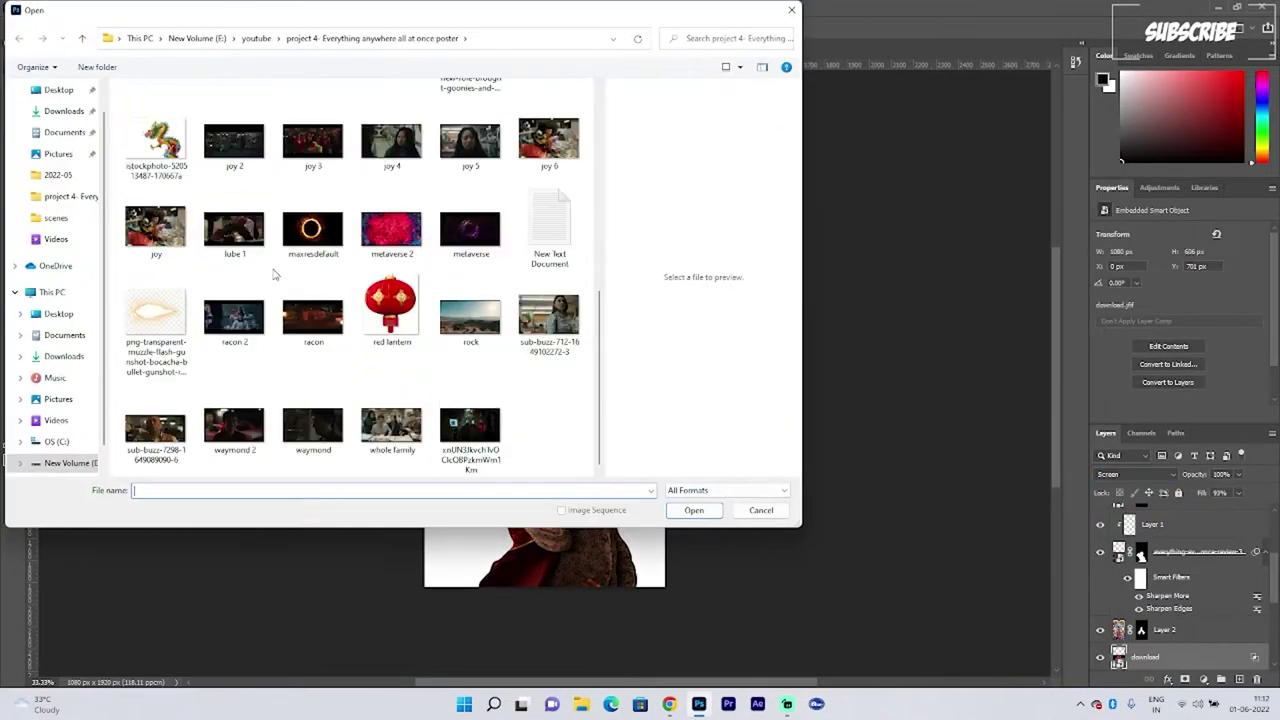
pyautogui.click(155, 325)
pyautogui.click(692, 511)
# Step: Try to remove the checkered background above the muzzle flash with the Eraser and the Magic Eraser
pyautogui.rightClick(14, 257)
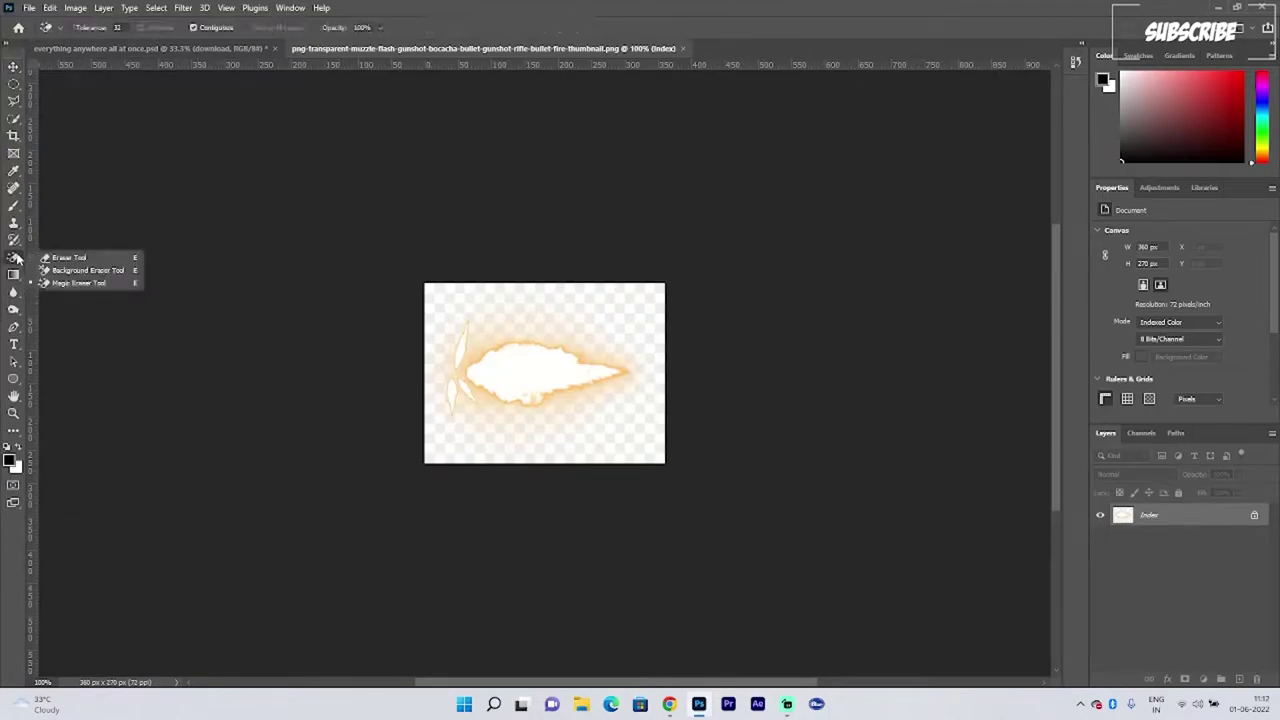
pyautogui.click(80, 255)
pyautogui.moveTo(576, 288); pyautogui.dragTo(454, 287)
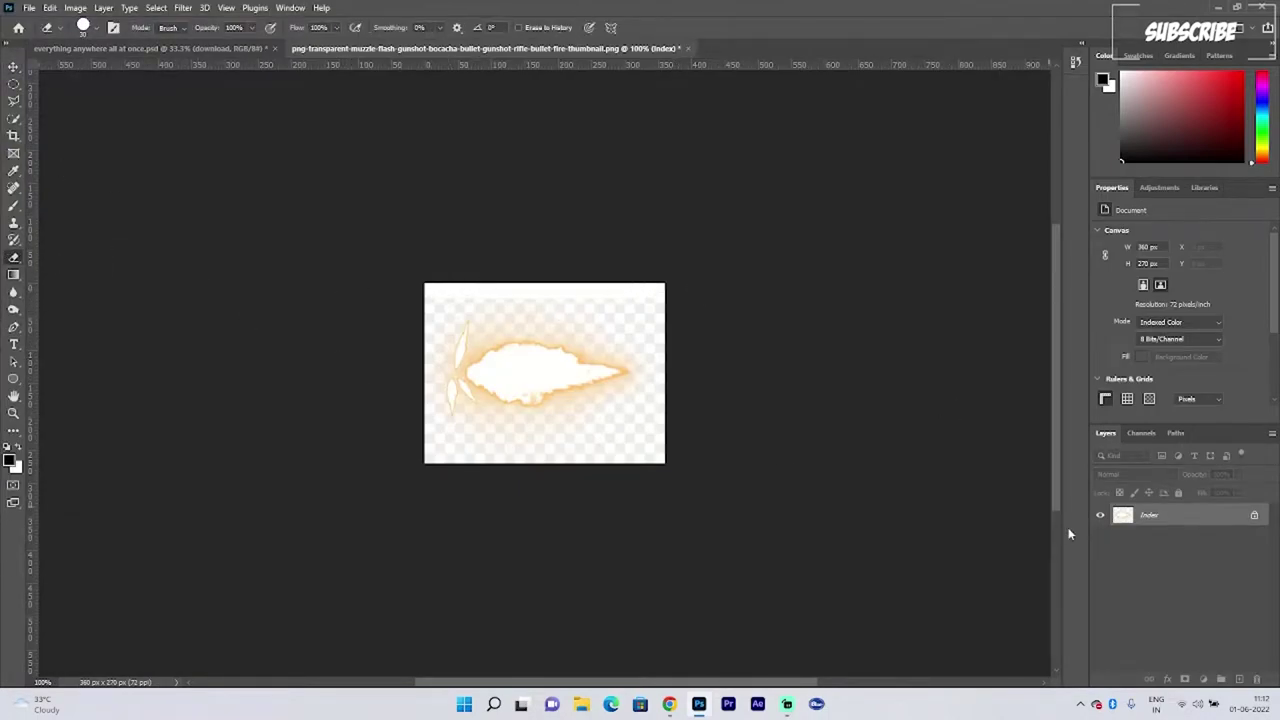
pyautogui.rightClick(14, 257)
pyautogui.click(80, 284)
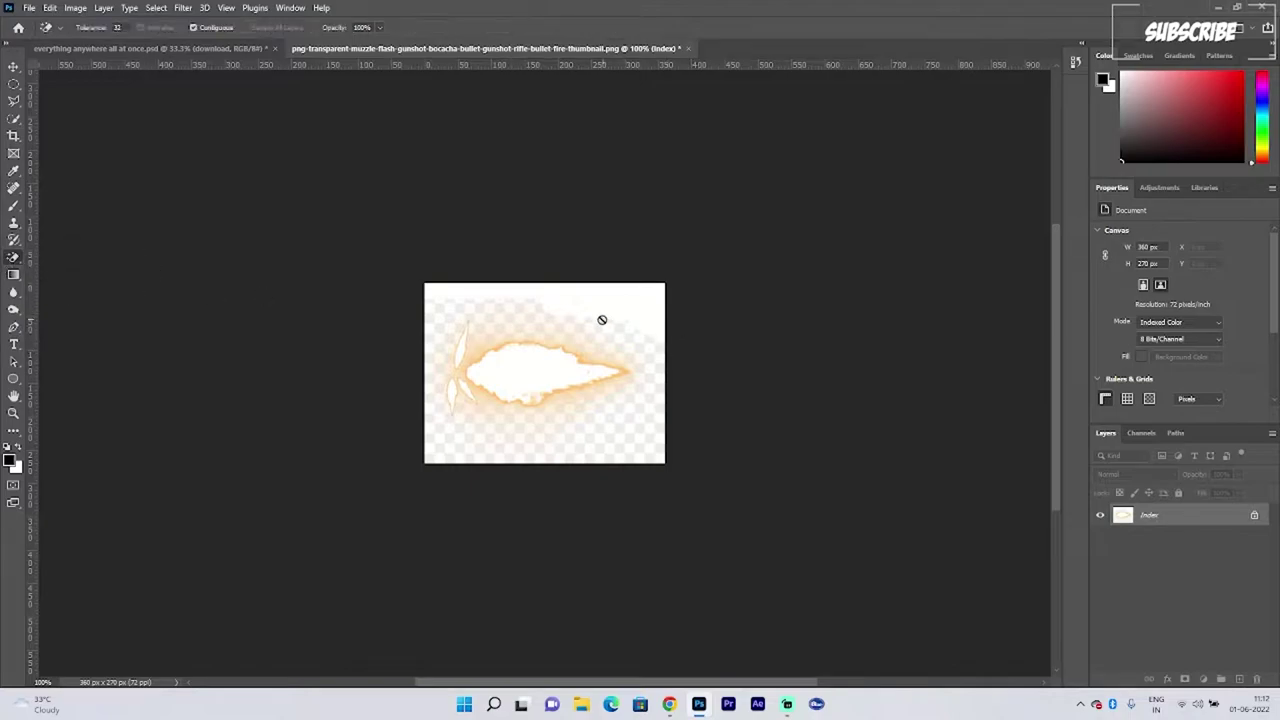
pyautogui.click(605, 322)
pyautogui.click(652, 270)
# Step: Convert the muzzle flash image to RGB Color mode, try the Magic Eraser on its background and undo that erase
pyautogui.click(75, 7)
pyautogui.moveTo(100, 22)
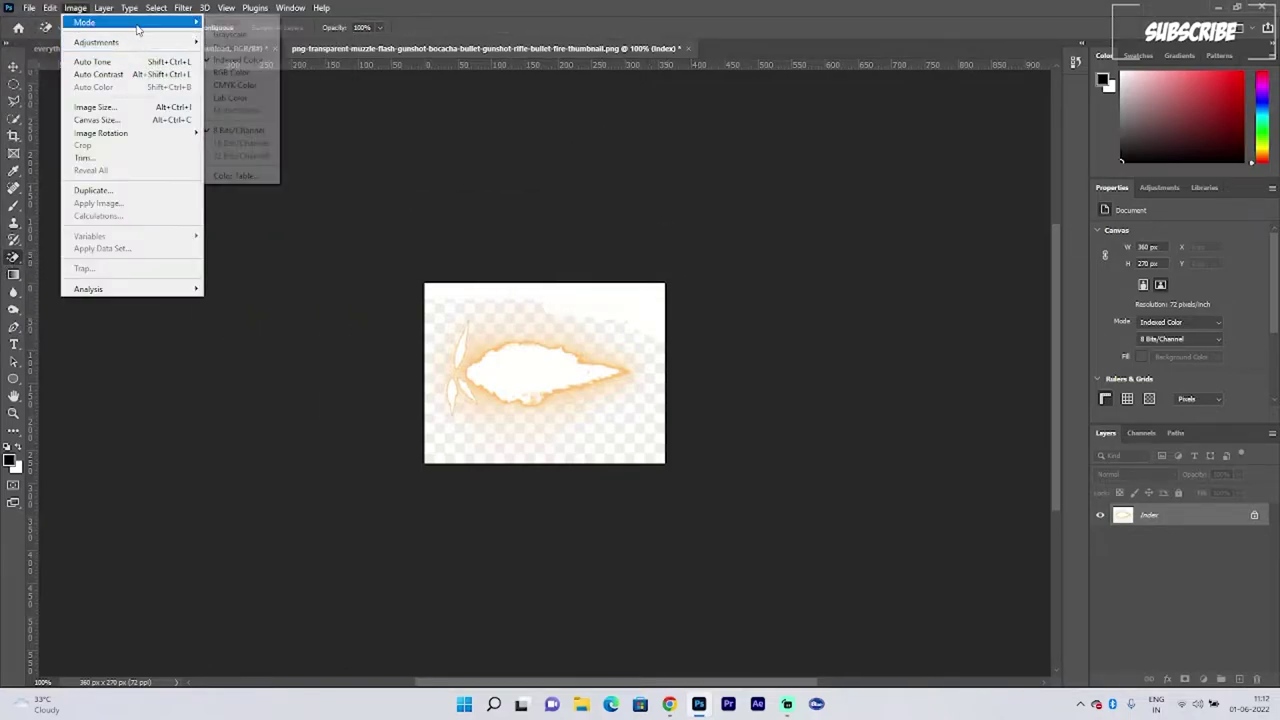
pyautogui.click(229, 72)
pyautogui.click(605, 331)
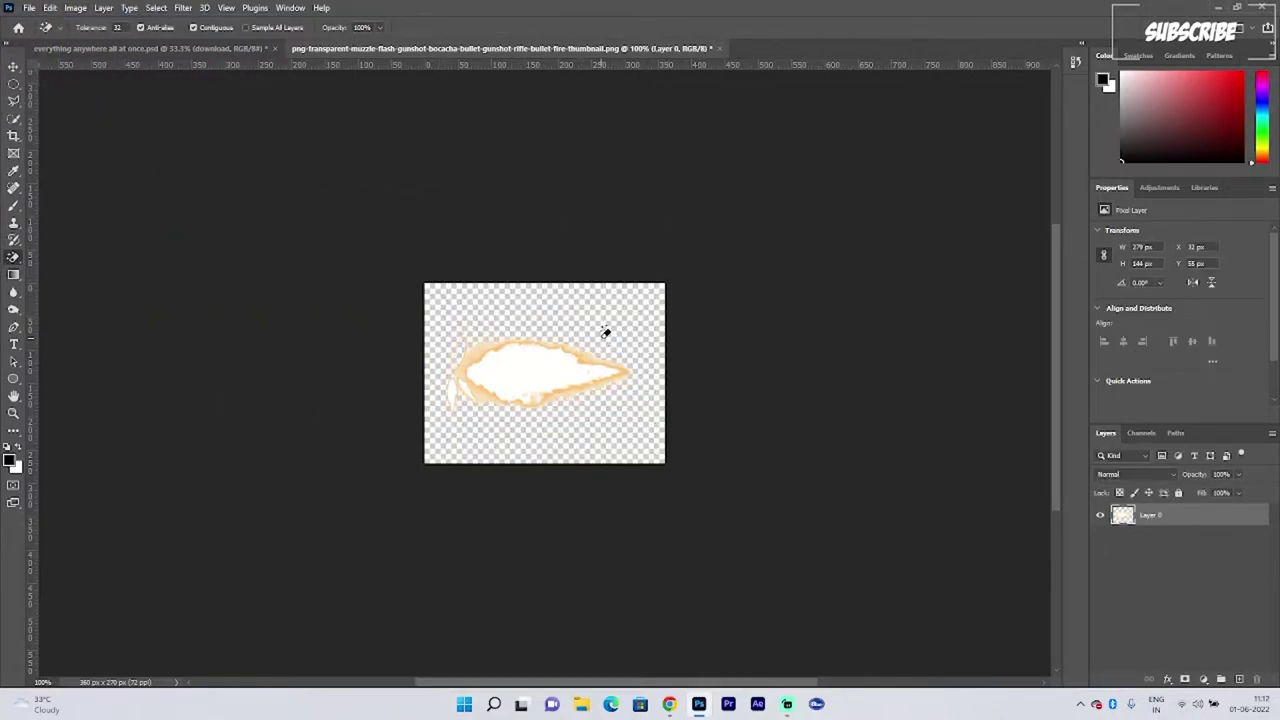
pyautogui.hotkey('ctrl', 'z')
# Step: Erase the fake checkered background around the muzzle flash and its small side flames with the Eraser, up to their orange outlines
pyautogui.rightClick(14, 257)
pyautogui.click(70, 260)
pyautogui.press('e')
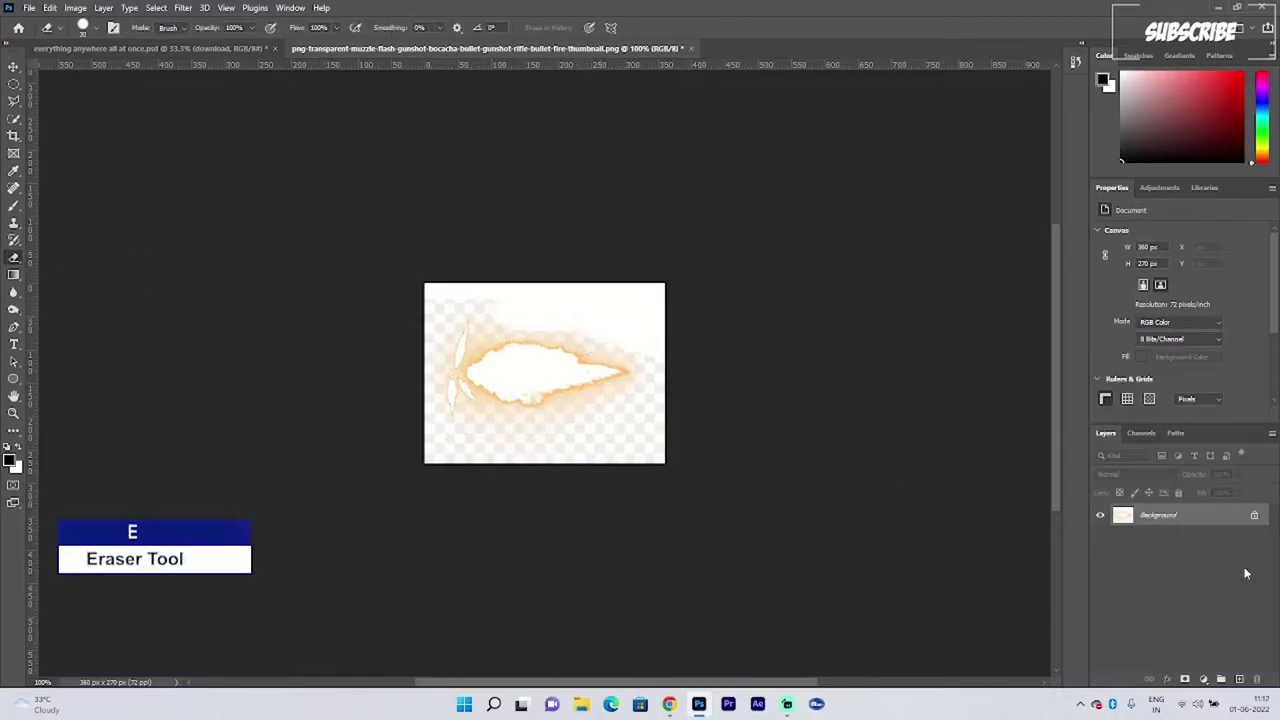
pyautogui.moveTo(628, 340)
pyautogui.mouseDown()
pyautogui.moveTo(675, 378)
pyautogui.moveTo(653, 296)
pyautogui.moveTo(481, 292)
pyautogui.moveTo(566, 297)
pyautogui.moveTo(595, 336)
pyautogui.mouseUp()
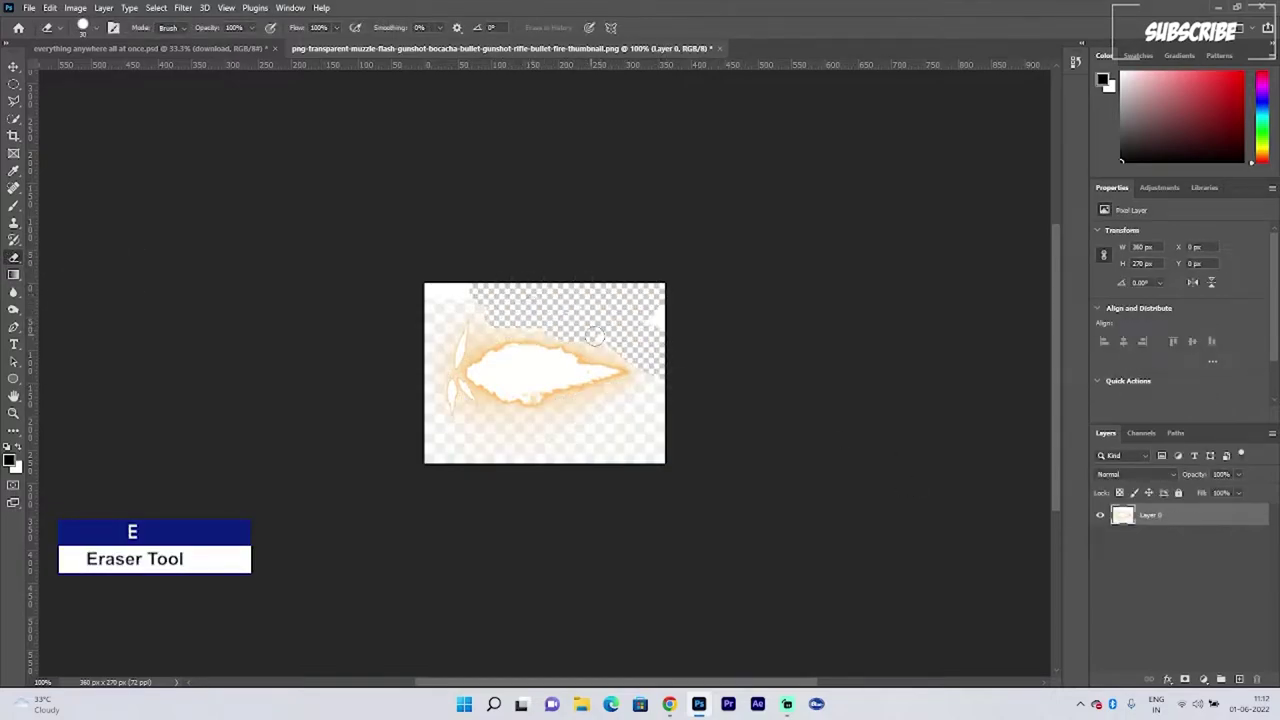
pyautogui.moveTo(626, 389)
pyautogui.mouseDown()
pyautogui.moveTo(630, 421)
pyautogui.moveTo(654, 440)
pyautogui.moveTo(484, 451)
pyautogui.moveTo(493, 428)
pyautogui.moveTo(424, 456)
pyautogui.moveTo(645, 436)
pyautogui.mouseUp()
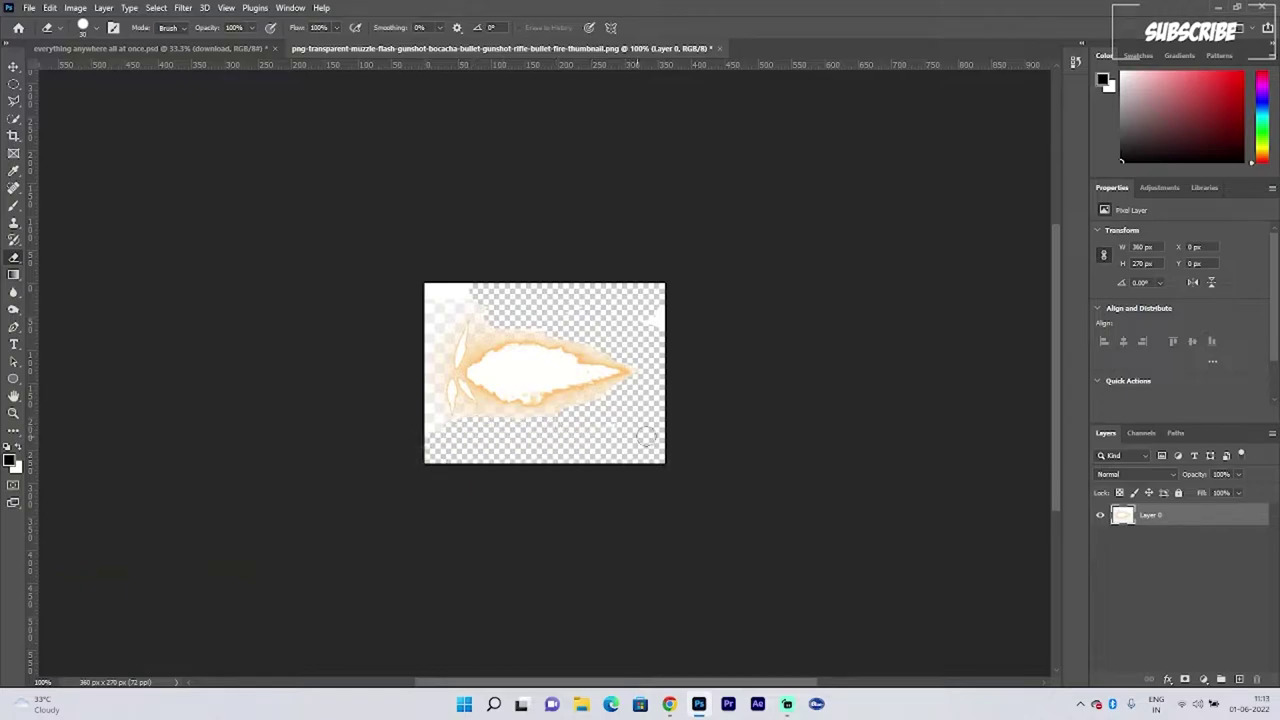
pyautogui.moveTo(440, 315); pyautogui.dragTo(436, 362)
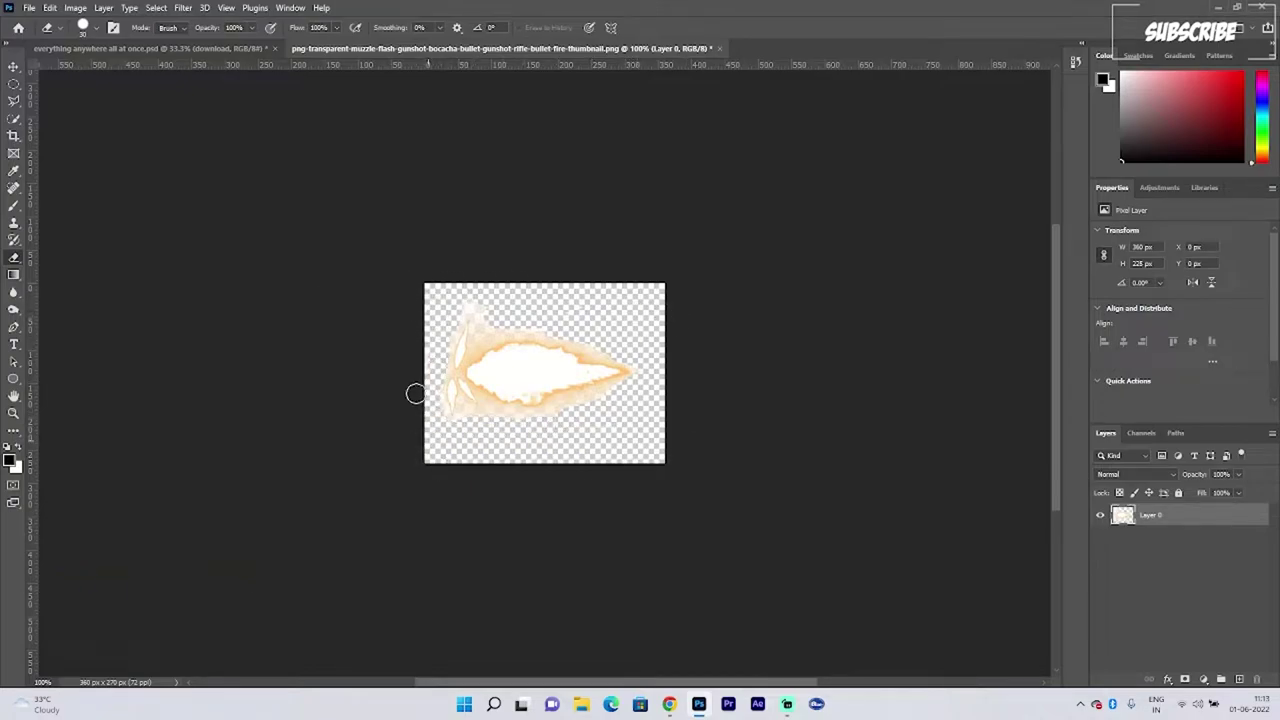
pyautogui.hotkey('ctrl', '+')
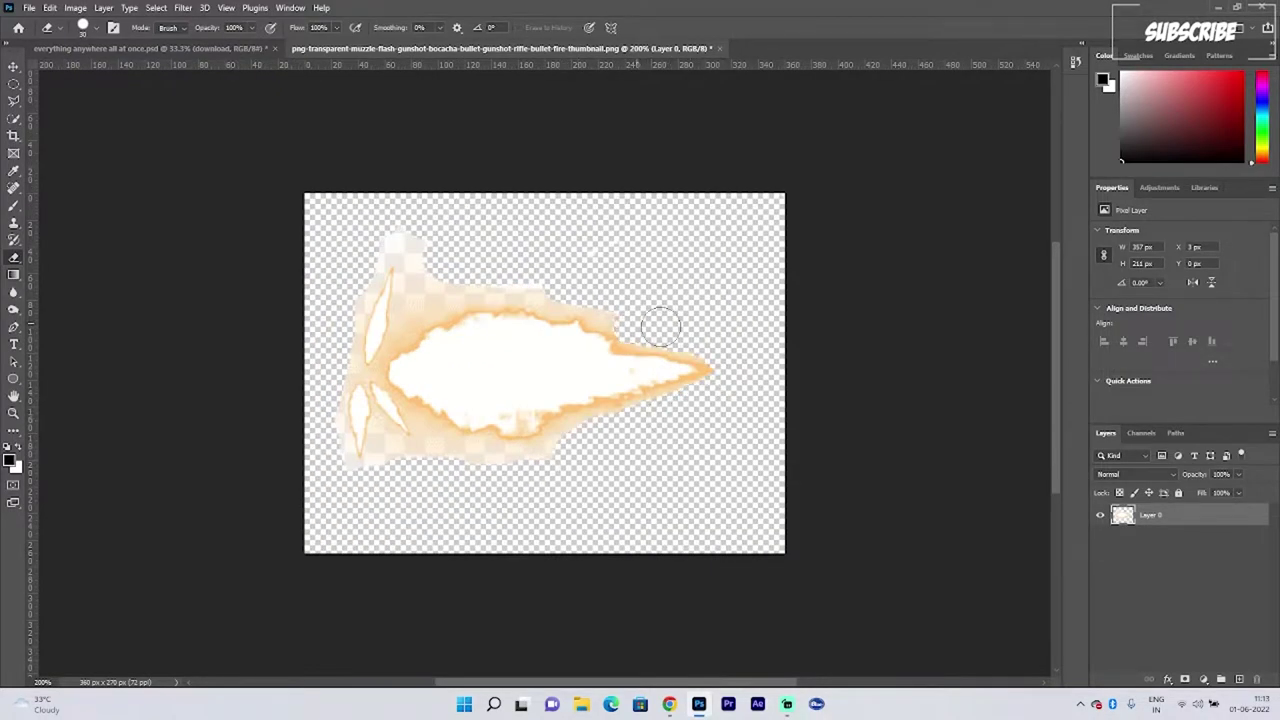
pyautogui.moveTo(519, 288)
pyautogui.mouseDown()
pyautogui.moveTo(476, 281)
pyautogui.moveTo(423, 272)
pyautogui.mouseUp()
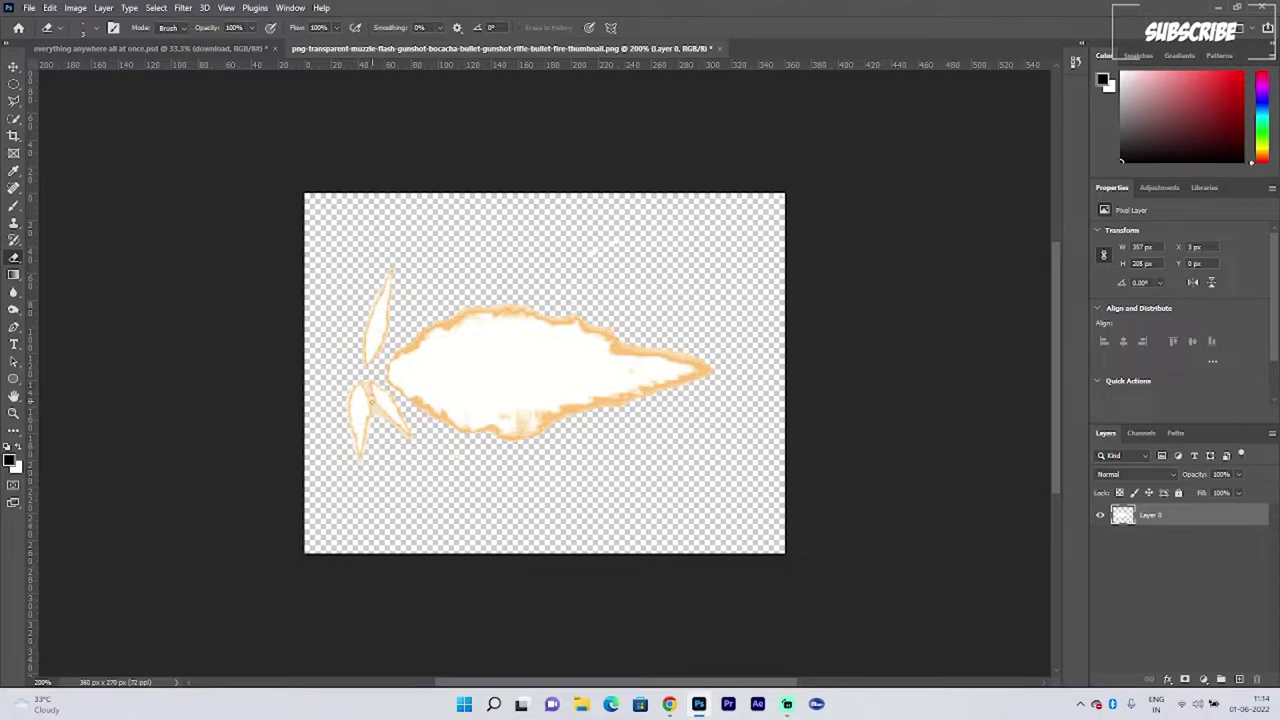
# Step: Bring the muzzle flash into the poster, rotate it to the gun's aim and scale it to about 101 by 108 px at the muzzle
pyautogui.click(14, 67)
pyautogui.moveTo(491, 373)
pyautogui.mouseDown()
pyautogui.moveTo(160, 50)
pyautogui.moveTo(606, 364)
pyautogui.moveTo(572, 402)
pyautogui.moveTo(594, 409)
pyautogui.moveTo(253, 414)
pyautogui.mouseUp()
pyautogui.hotkey('ctrl', 't')
pyautogui.hotkey('ctrl', '+')
pyautogui.hotkey('ctrl', '+')
pyautogui.hotkey('ctrl', '+')
pyautogui.hotkey('ctrl', '+')
pyautogui.moveTo(518, 286); pyautogui.dragTo(454, 443)
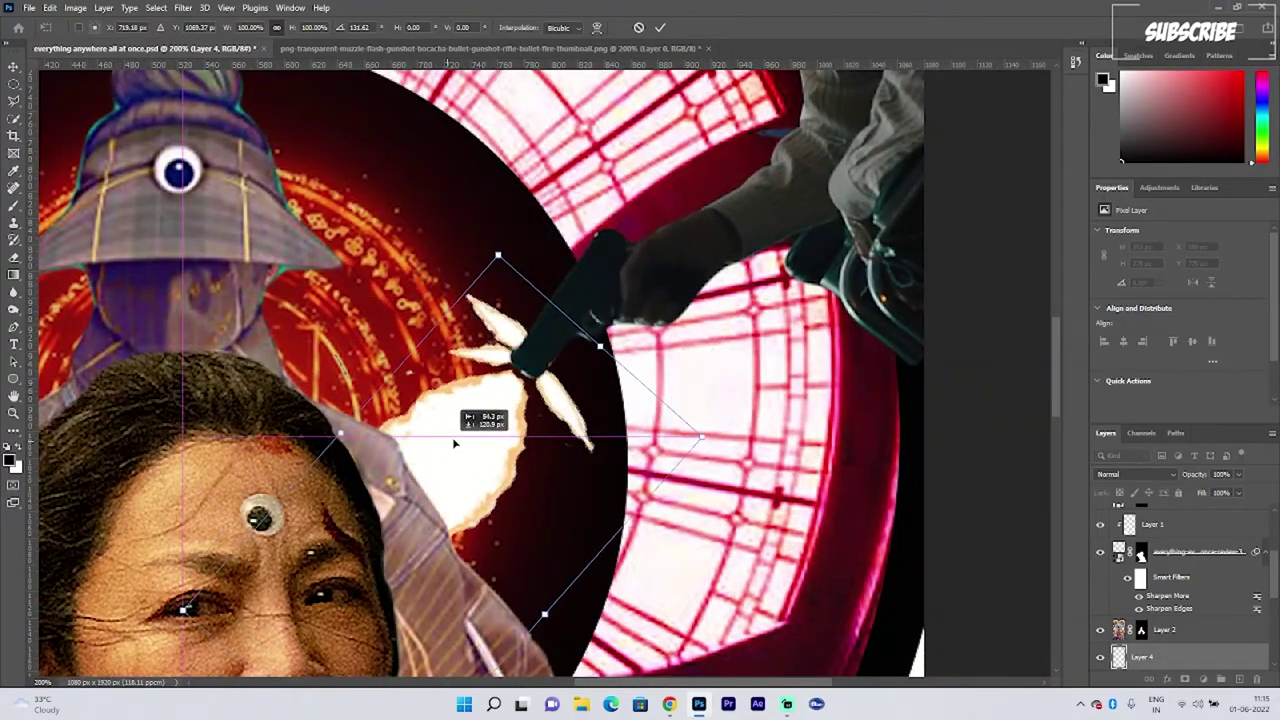
pyautogui.moveTo(185, 612); pyautogui.dragTo(463, 467)
pyautogui.click(660, 27)
# Step: Set the muzzle flash layer to Color Dodge blending and check it against the whole poster
pyautogui.click(1135, 474)
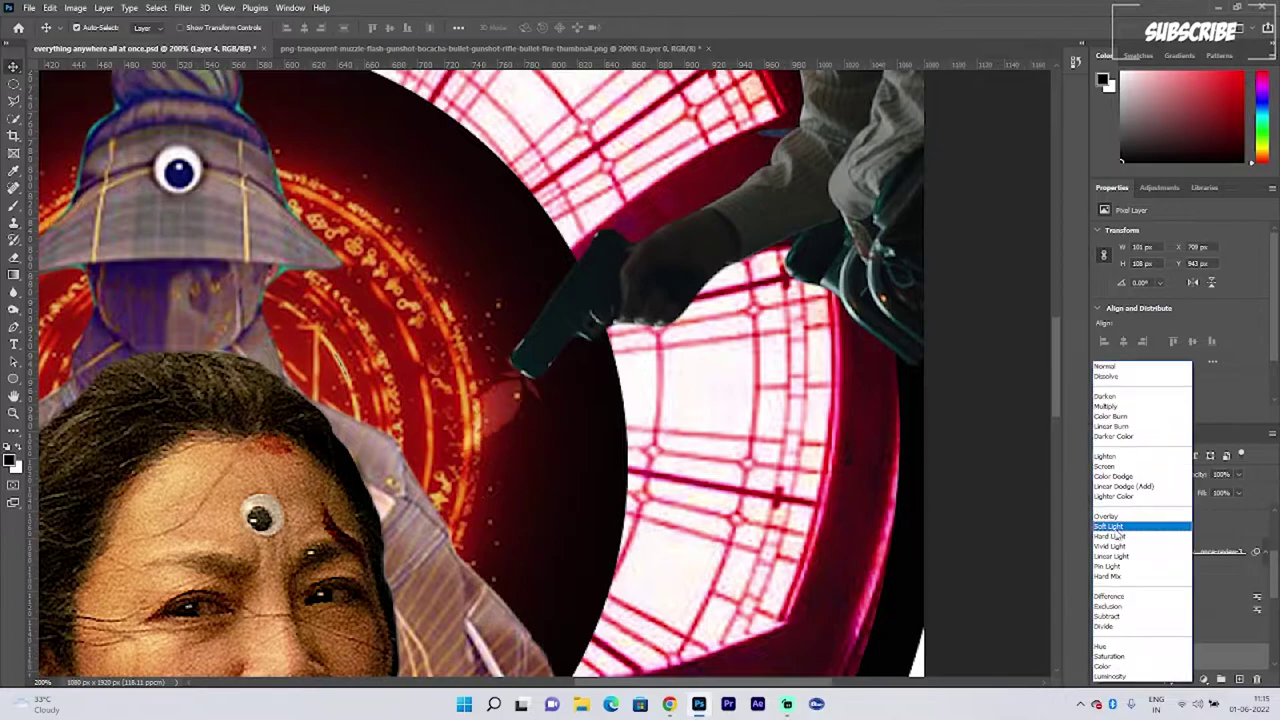
pyautogui.click(1125, 477)
pyautogui.hotkey('ctrl', '-')
pyautogui.hotkey('ctrl', '-')
pyautogui.hotkey('ctrl', '-')
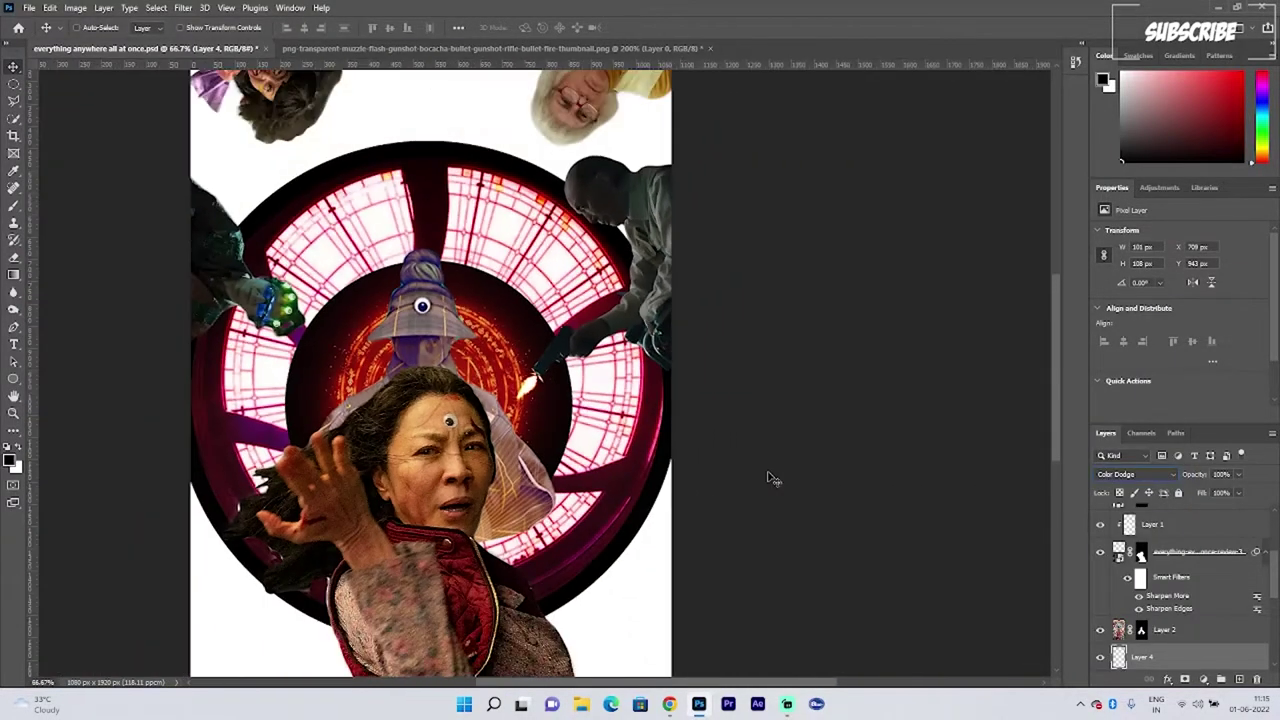
pyautogui.click(789, 449)
pyautogui.hotkey('ctrl', '-')
pyautogui.hotkey('ctrl', '+')
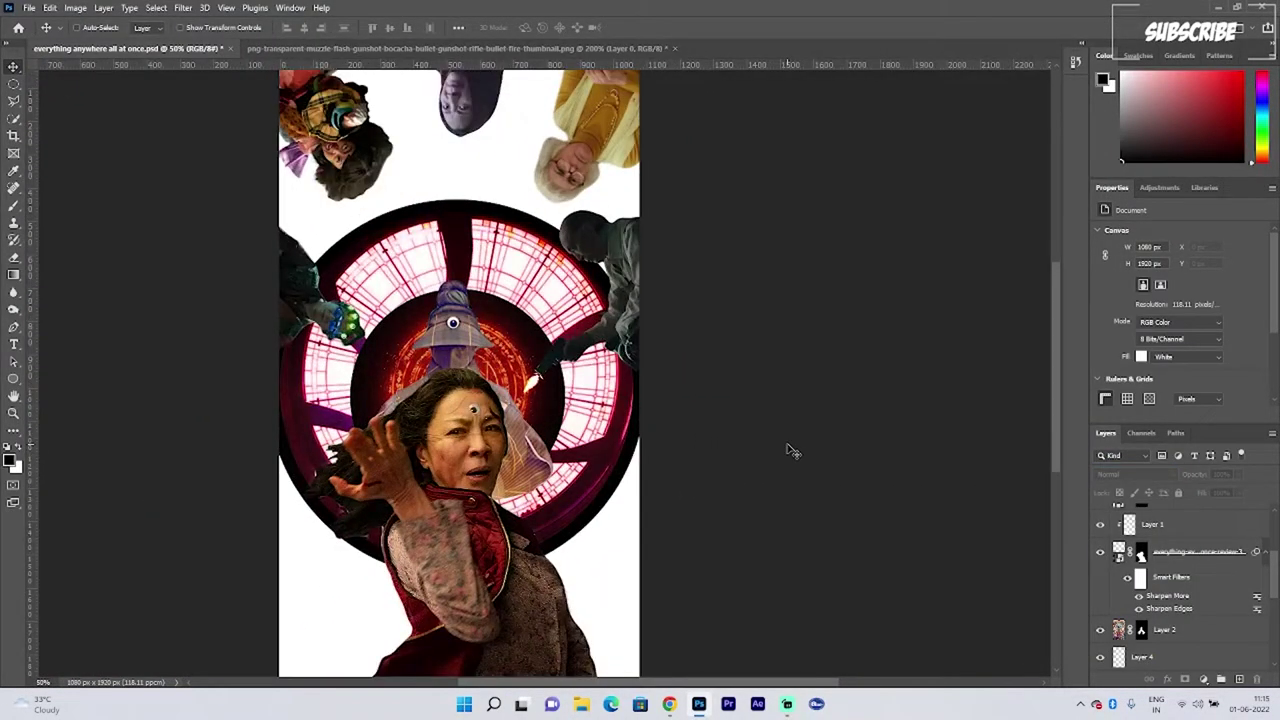
pyautogui.hotkey('ctrl', '-')
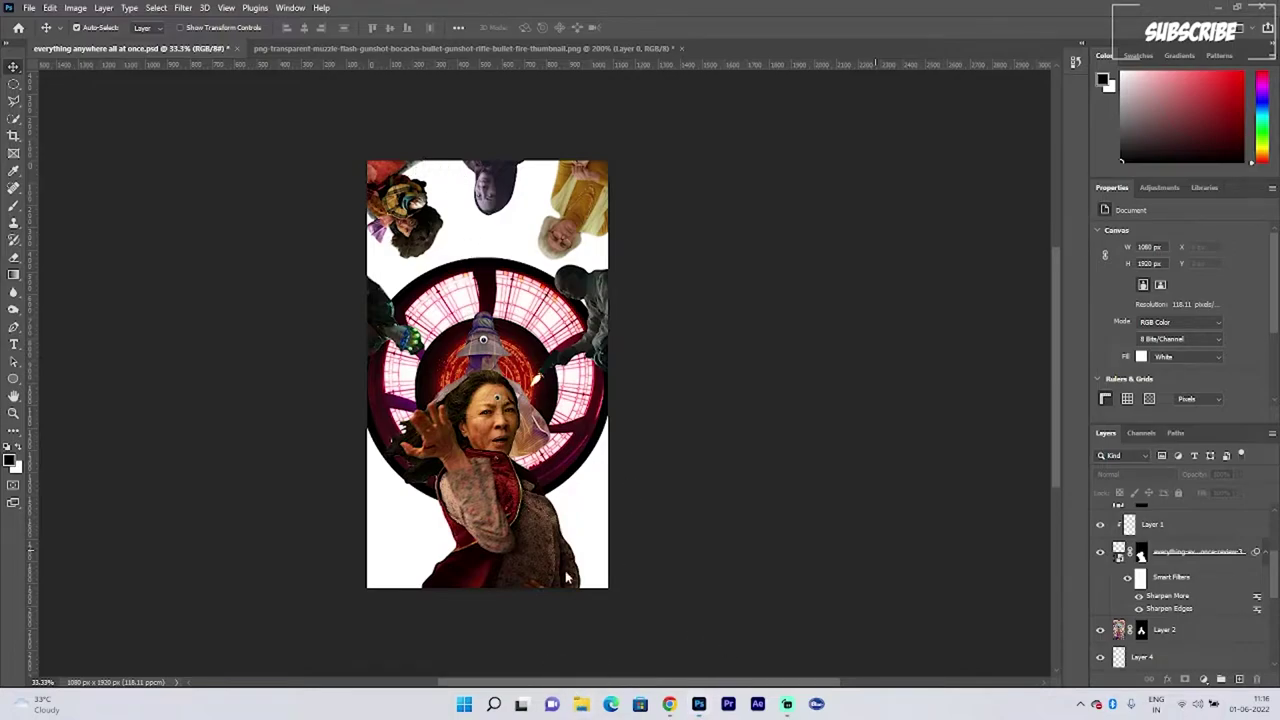
# Step: Switch to File Explorer, view the EEAAO reference poster enlarged in Photos, and return to Photoshop
pyautogui.click(581, 704)
pyautogui.click(345, 487)
pyautogui.doubleClick(431, 289)
pyautogui.doubleClick(433, 262)
pyautogui.doubleClick(952, 377)
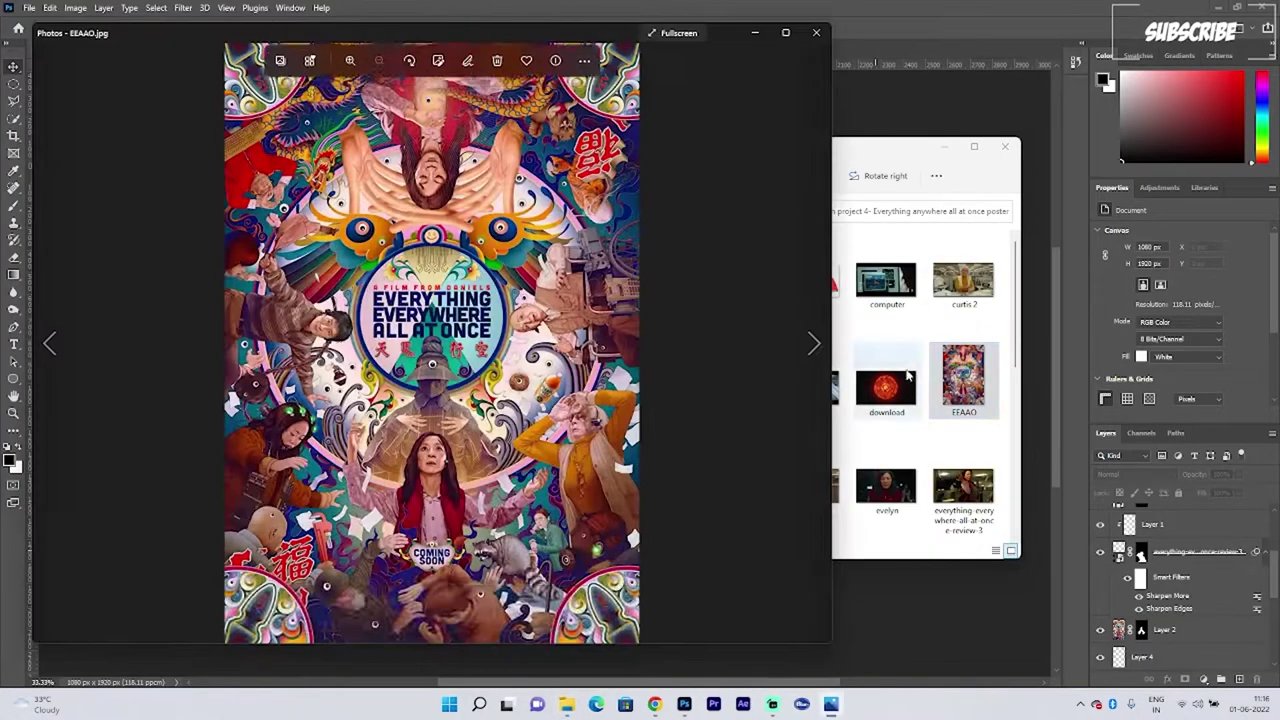
pyautogui.click(786, 33)
pyautogui.hotkey('alt', 'Tab')
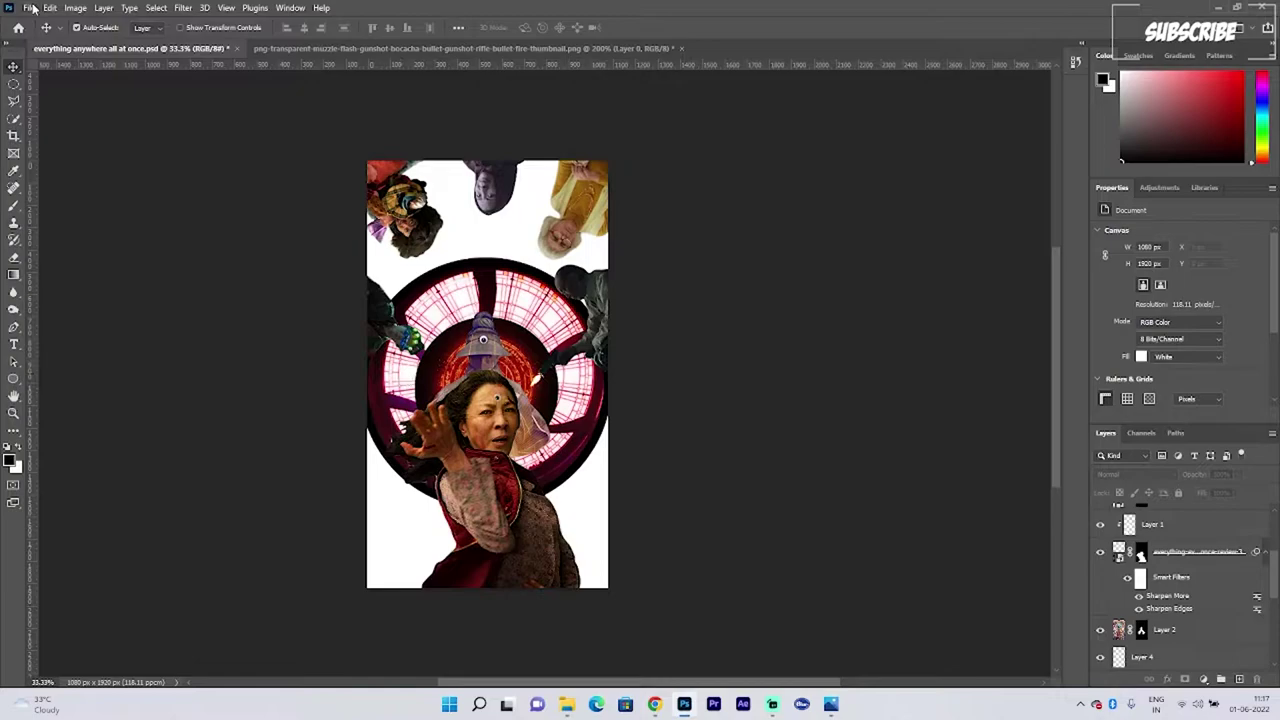
pyautogui.click(29, 8)
pyautogui.click(60, 286)
pyautogui.scroll(-5, 353, 347)
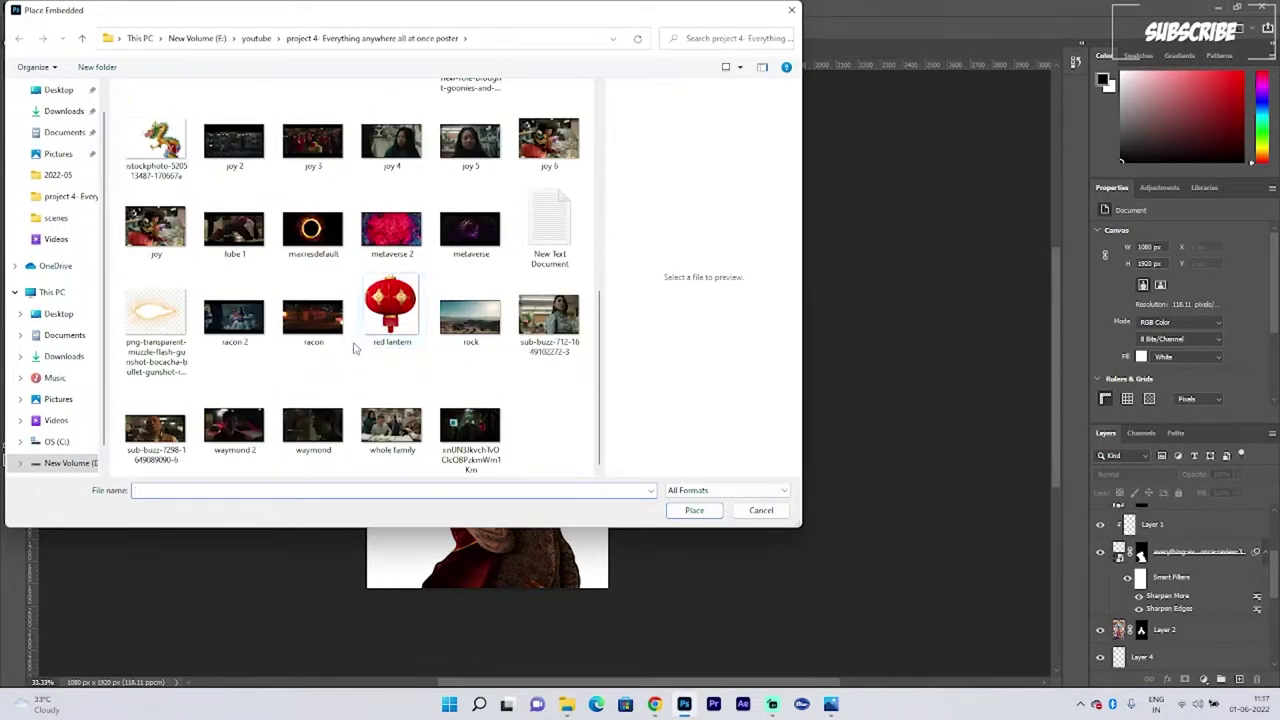
pyautogui.click(791, 10)
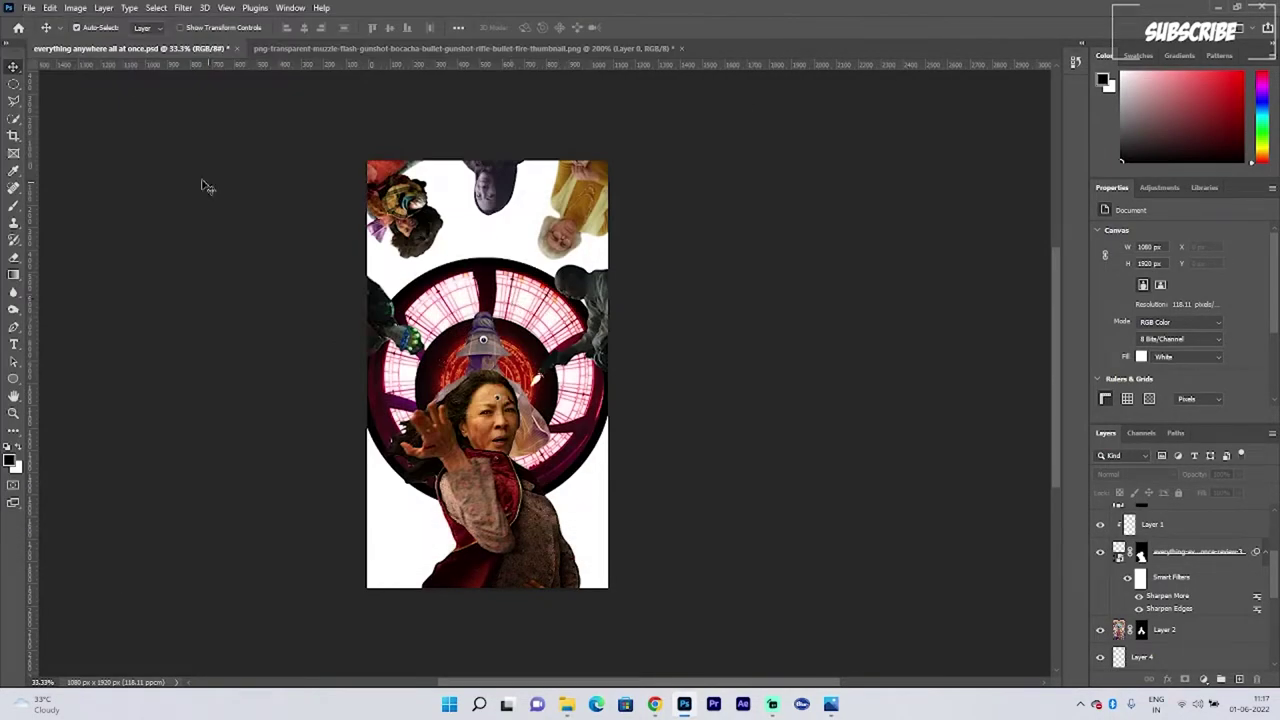
# Step: Place the metaverse image as an embedded object across the middle of the poster
pyautogui.click(29, 8)
pyautogui.click(86, 286)
pyautogui.click(703, 491)
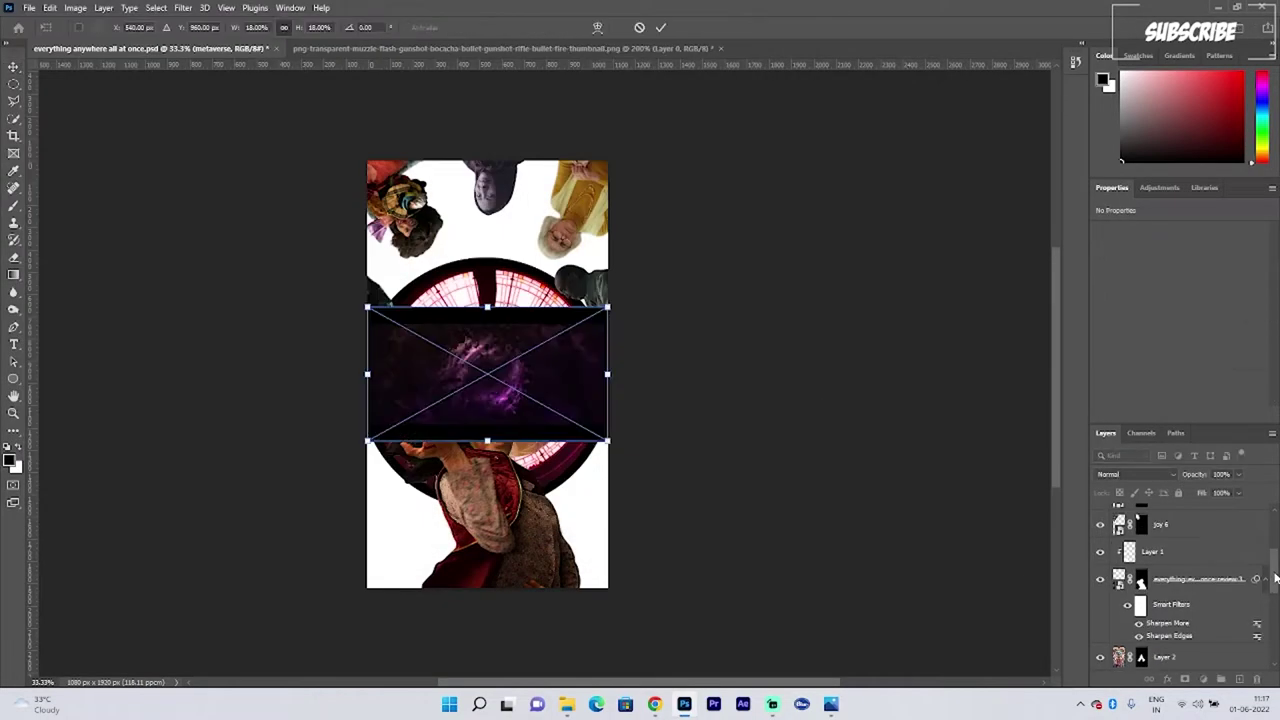
pyautogui.click(660, 28)
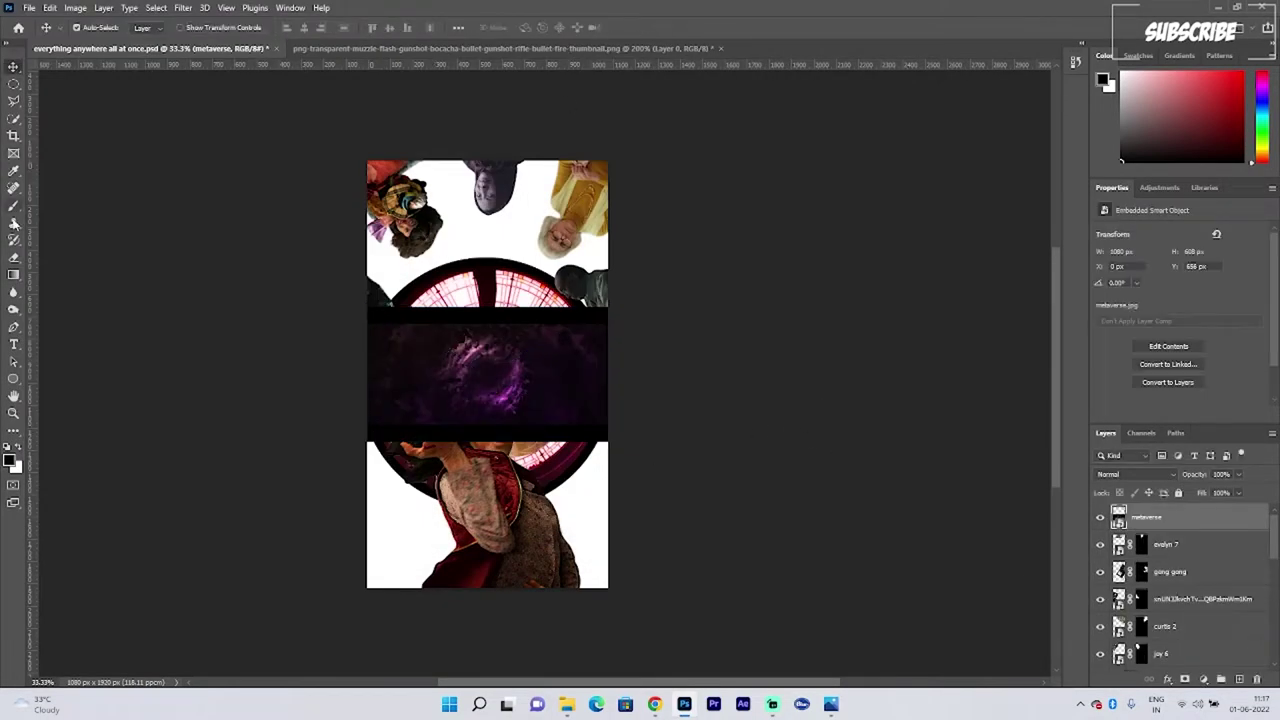
# Step: Copy the galaxy area between the metaverse image's black bars, about 1080 by 481 px, to a new layer and delete the metaverse layer
pyautogui.click(13, 87)
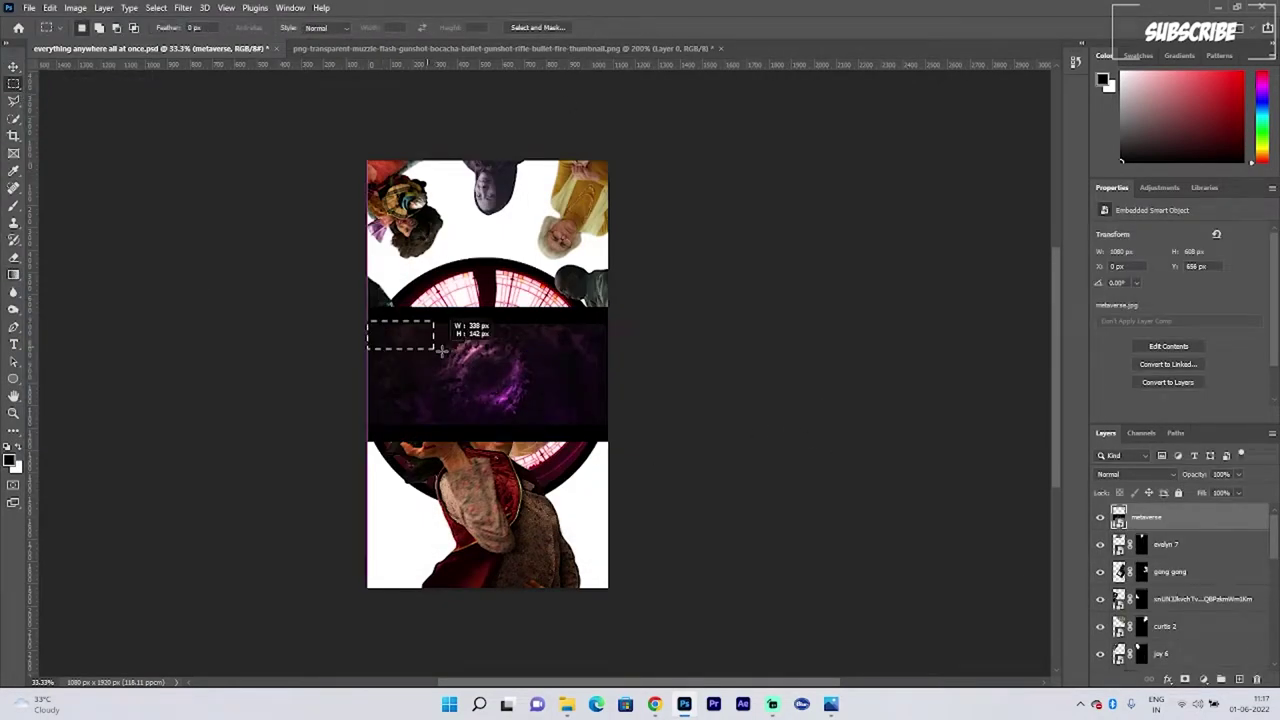
pyautogui.moveTo(604, 419); pyautogui.dragTo(617, 428)
pyautogui.rightClick(517, 379)
pyautogui.click(552, 468)
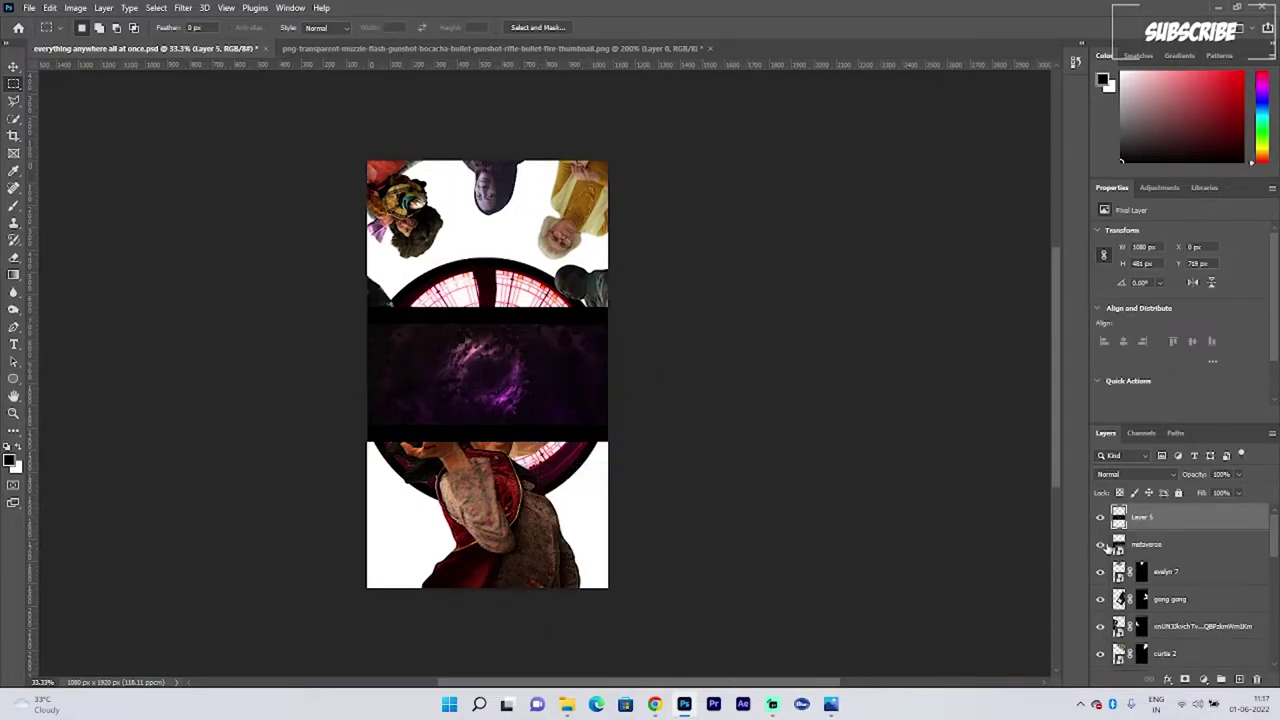
pyautogui.click(1148, 546)
pyautogui.click(1257, 680)
pyautogui.click(577, 259)
# Step: Enlarge the galaxy layer proportionally to about 365 % so it spans the poster's full width and most of its height
pyautogui.hotkey('ctrl', 't')
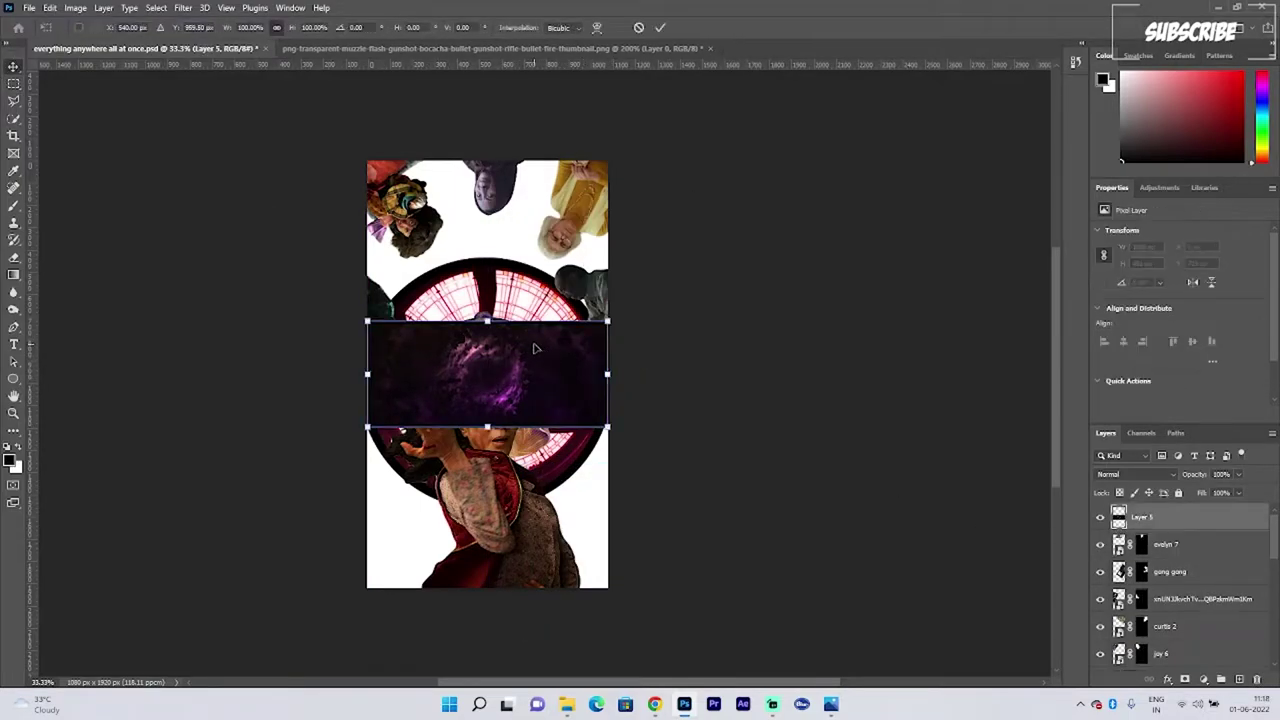
pyautogui.moveTo(608, 427); pyautogui.dragTo(955, 598)
pyautogui.scroll(-3, 854, 491)
pyautogui.moveTo(951, 367); pyautogui.dragTo(986, 400)
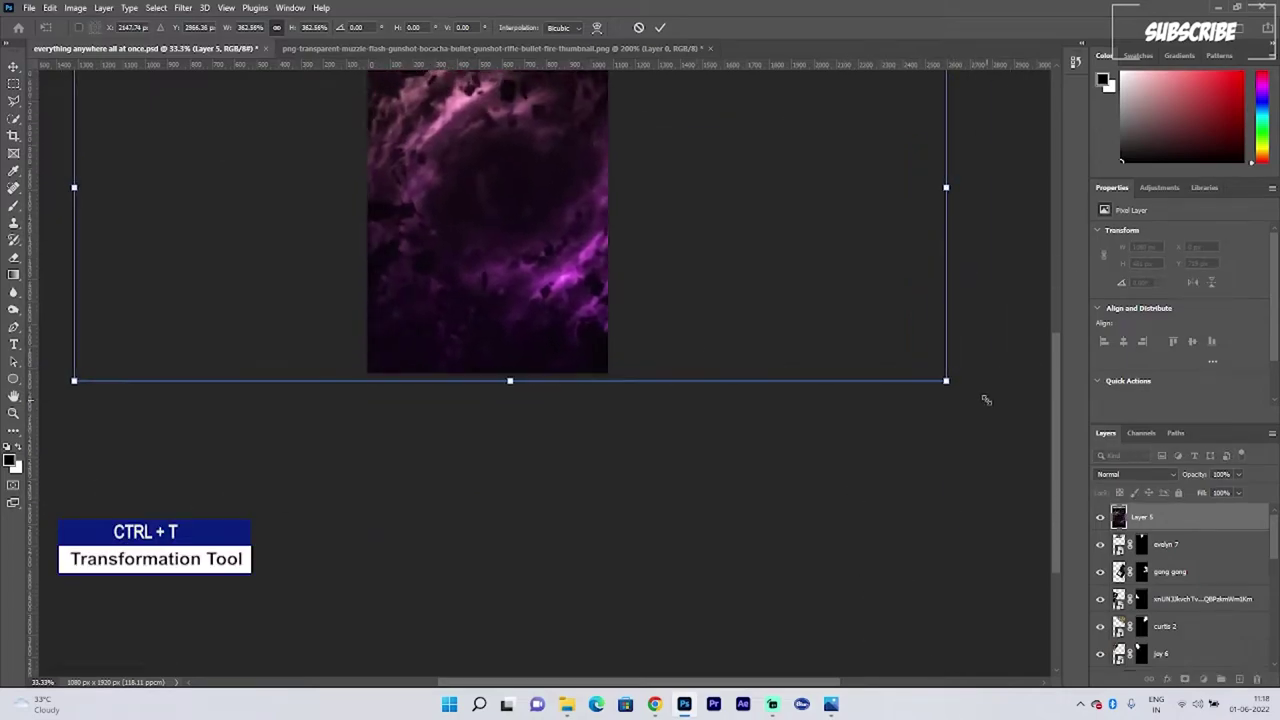
pyautogui.scroll(2, 980, 390)
pyautogui.moveTo(860, 220); pyautogui.dragTo(785, 198)
pyautogui.moveTo(873, 121); pyautogui.dragTo(997, 86)
pyautogui.moveTo(880, 380); pyautogui.dragTo(899, 397)
pyautogui.moveTo(980, 530); pyautogui.dragTo(912, 499)
pyautogui.moveTo(798, 403); pyautogui.dragTo(851, 446)
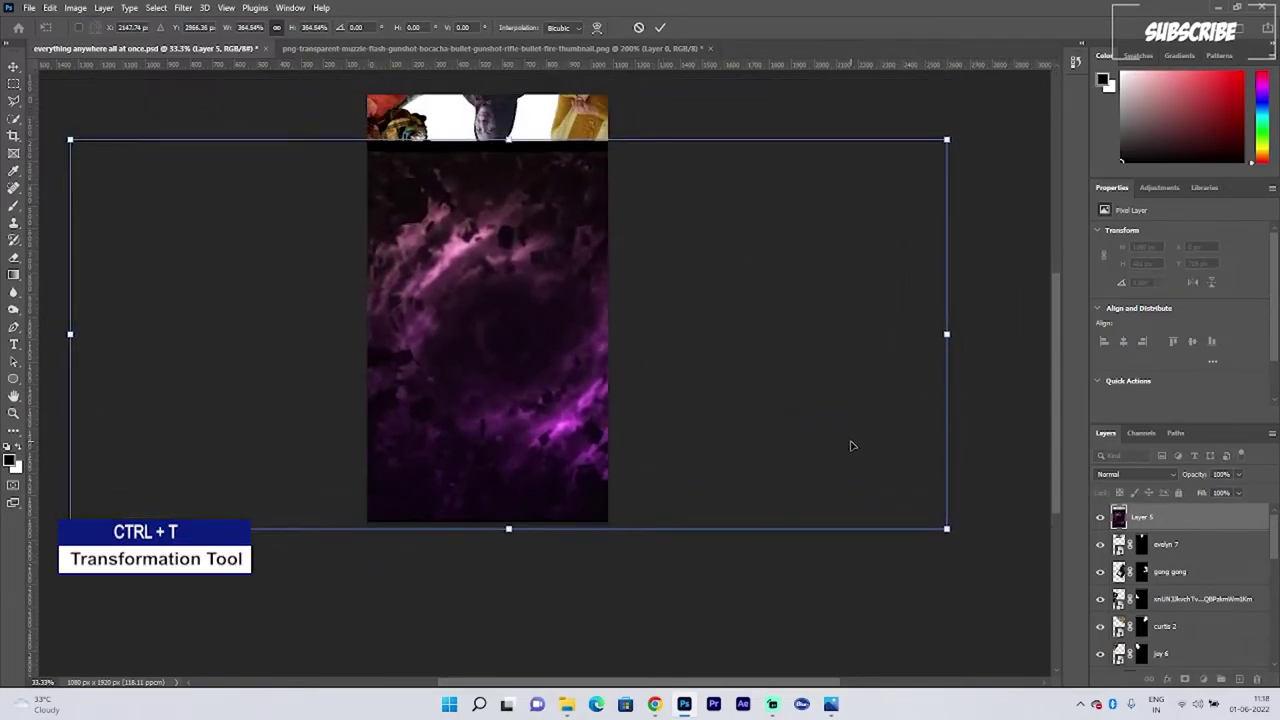
# Step: Scale the galaxy layer further to about 5962 by 2655 px and position it to cover the whole poster
pyautogui.hotkey('ctrl', '-')
pyautogui.hotkey('ctrl', '-')
pyautogui.hotkey('ctrl', '-')
pyautogui.moveTo(697, 287); pyautogui.dragTo(738, 262)
pyautogui.press('Return')
pyautogui.moveTo(701, 421); pyautogui.dragTo(766, 457)
pyautogui.hotkey('ctrl', 't')
pyautogui.click(660, 28)
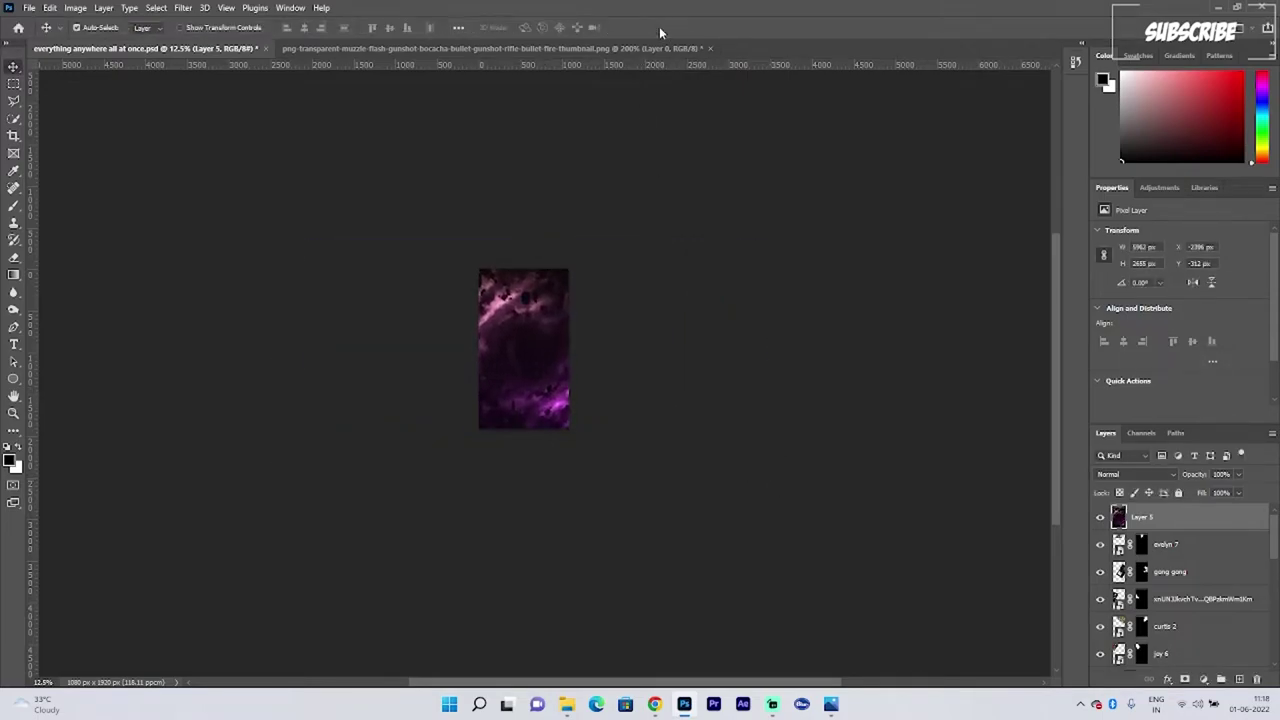
# Step: Move the galaxy layer down the stack to directly above the Color Fill 1 layer and check the poster at different zooms
pyautogui.moveTo(1184, 517); pyautogui.dragTo(1218, 645)
pyautogui.moveTo(1184, 566); pyautogui.dragTo(1185, 590)
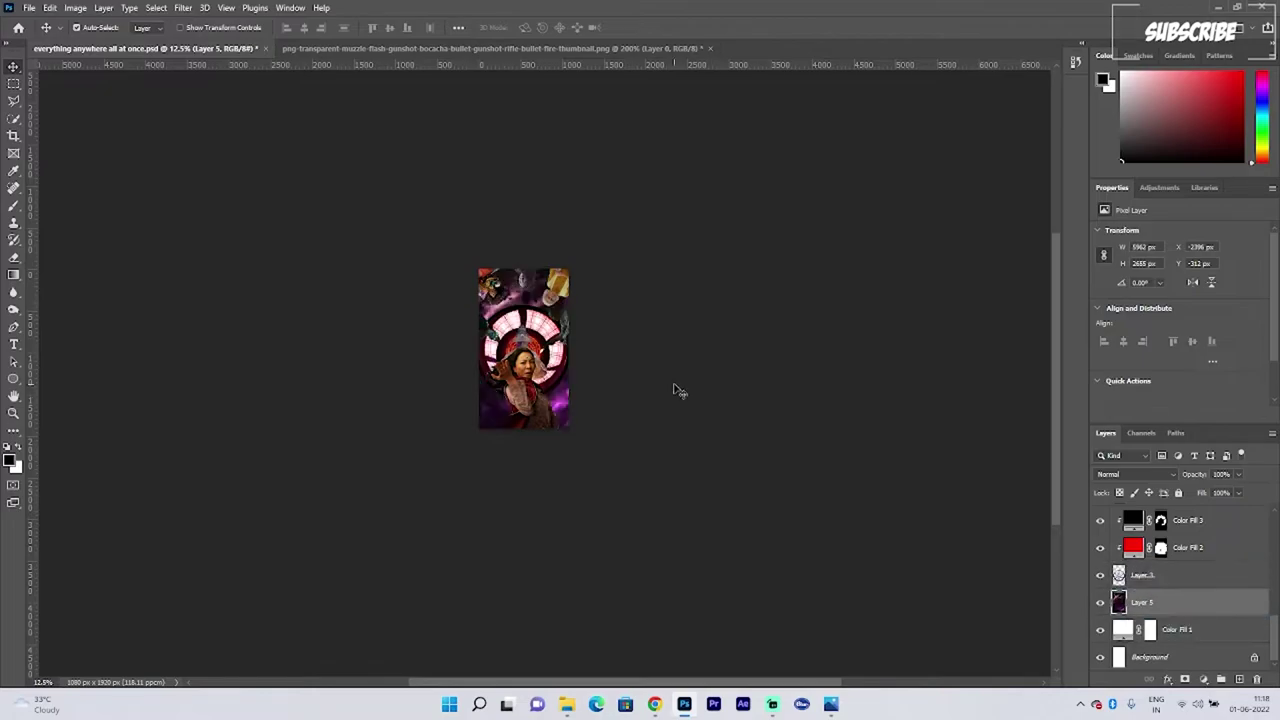
pyautogui.hotkey('ctrl', '+')
pyautogui.hotkey('ctrl', '+')
pyautogui.hotkey('ctrl', '+')
pyautogui.hotkey('ctrl', '+')
pyautogui.hotkey('ctrl', '-')
pyautogui.hotkey('ctrl', '-')
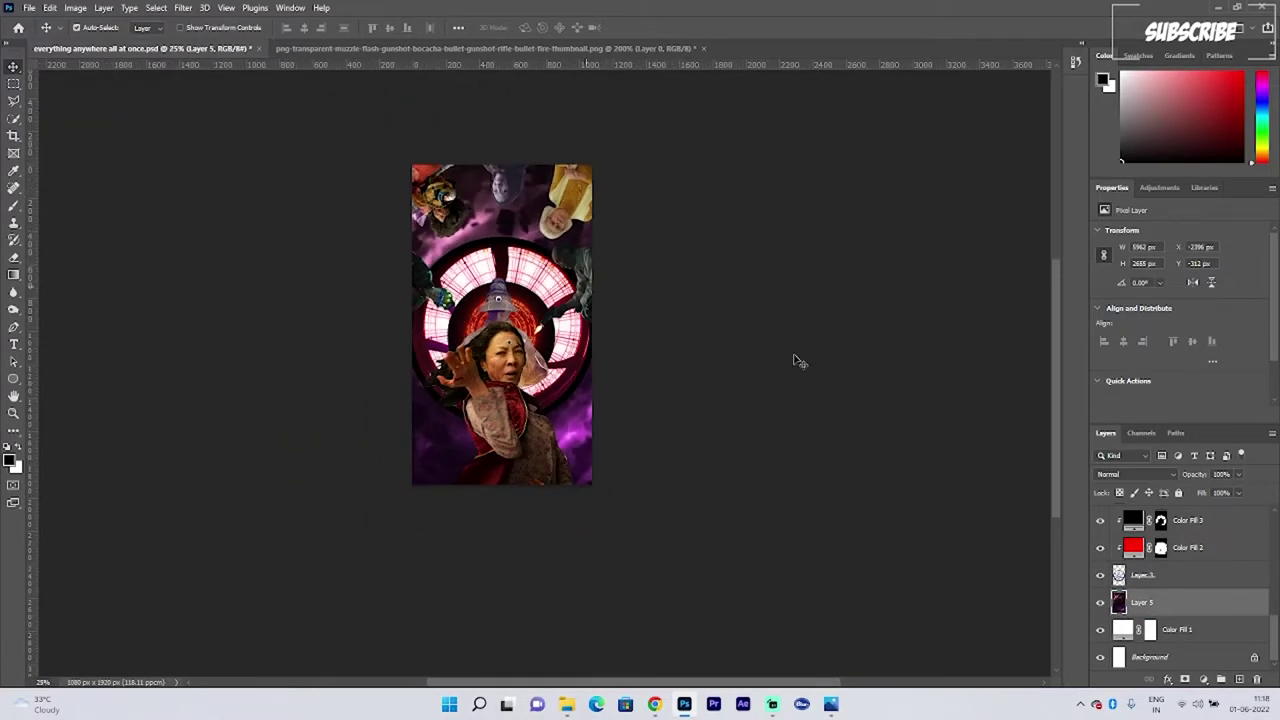
# Step: Set the galaxy layer's blending mode to Pin Light and check the effect on the poster
pyautogui.click(1138, 474)
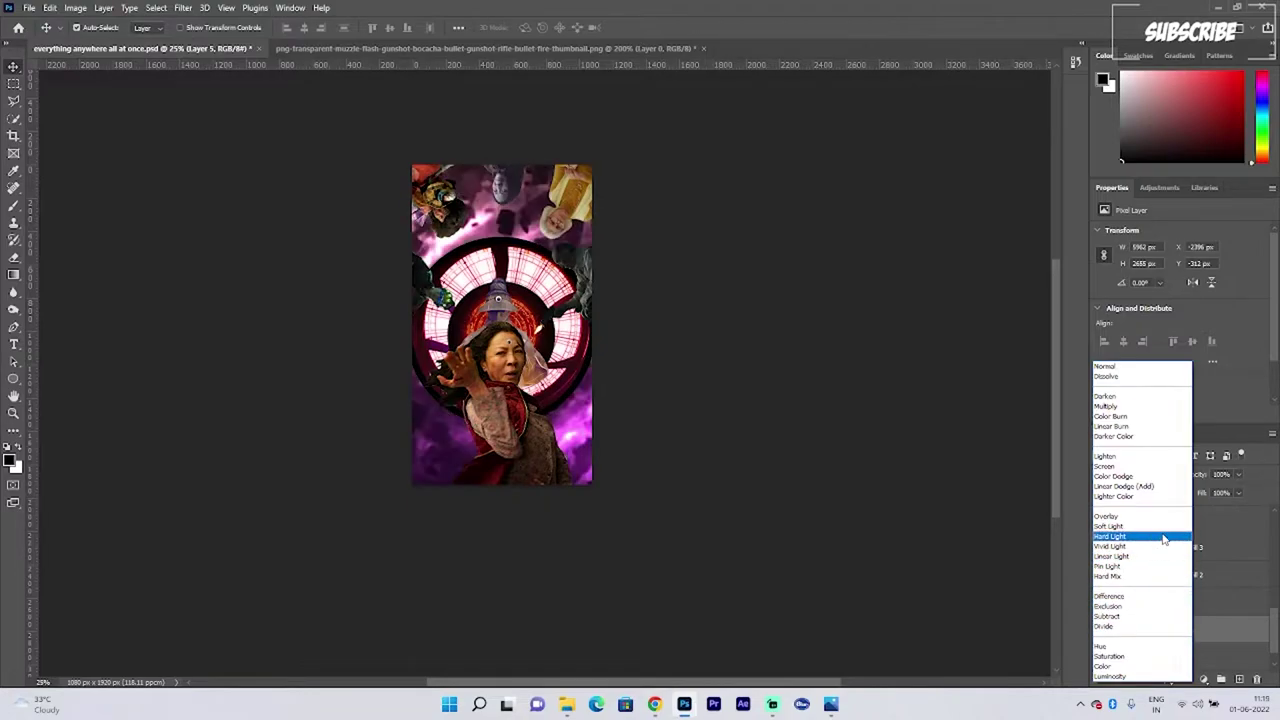
pyautogui.click(1161, 567)
pyautogui.hotkey('ctrl', '-')
pyautogui.hotkey('ctrl', '+')
pyautogui.hotkey('ctrl', '+')
pyautogui.hotkey('ctrl', '-')
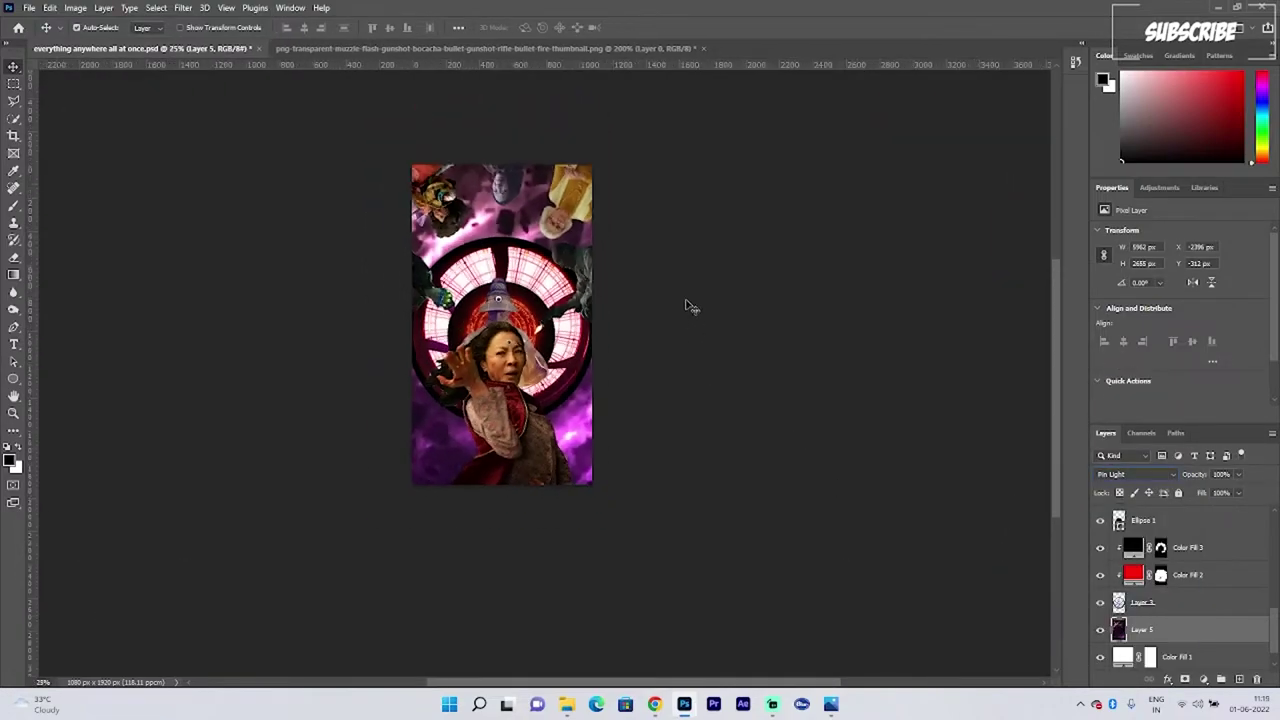
pyautogui.moveTo(681, 295); pyautogui.dragTo(793, 308)
pyautogui.click(29, 7)
pyautogui.click(60, 263)
pyautogui.click(156, 230)
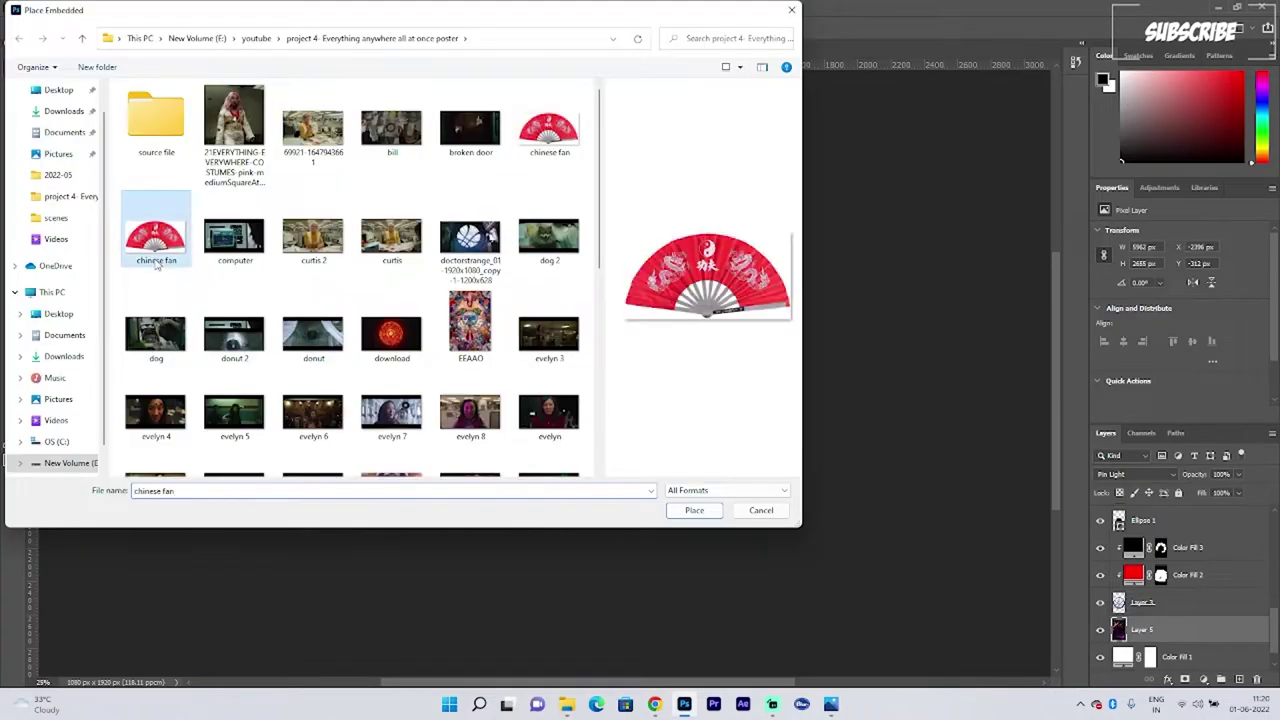
pyautogui.click(691, 509)
pyautogui.click(639, 27)
pyautogui.click(29, 7)
pyautogui.click(60, 263)
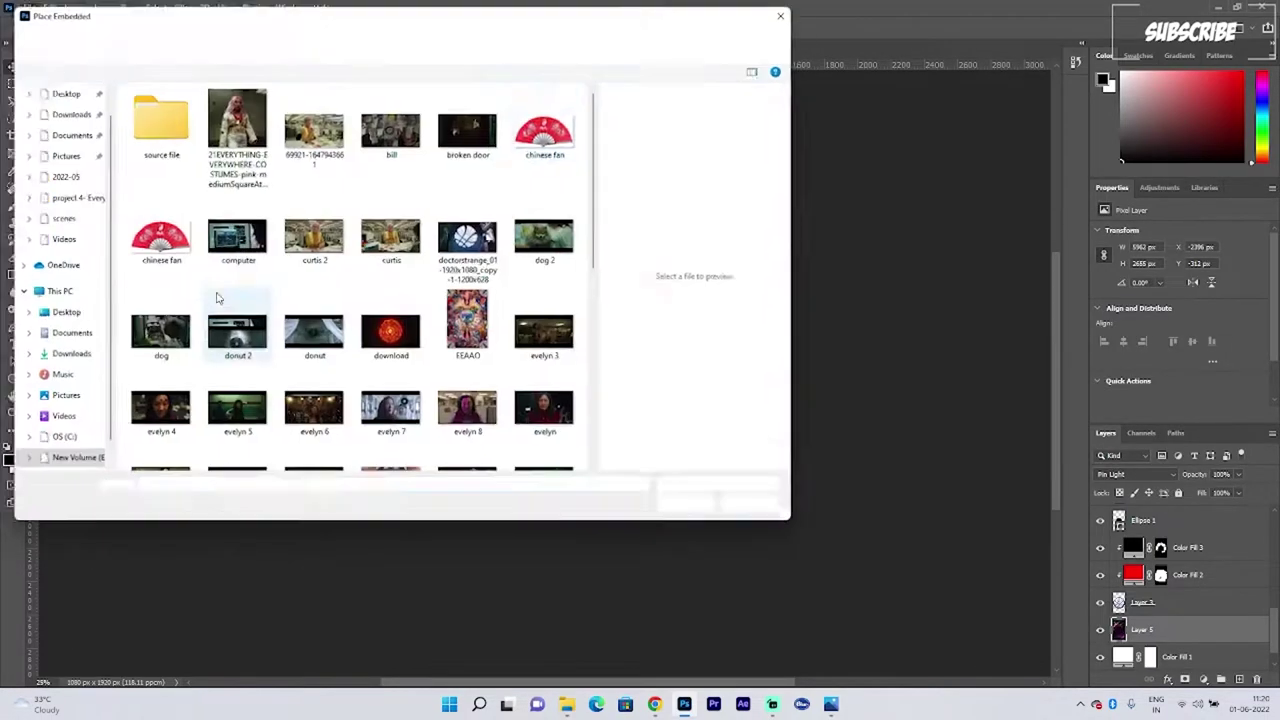
pyautogui.click(549, 120)
pyautogui.click(691, 509)
pyautogui.click(639, 27)
# Step: Open the JPG version of the chinese fan image as its own document, checking its file properties first
pyautogui.click(29, 7)
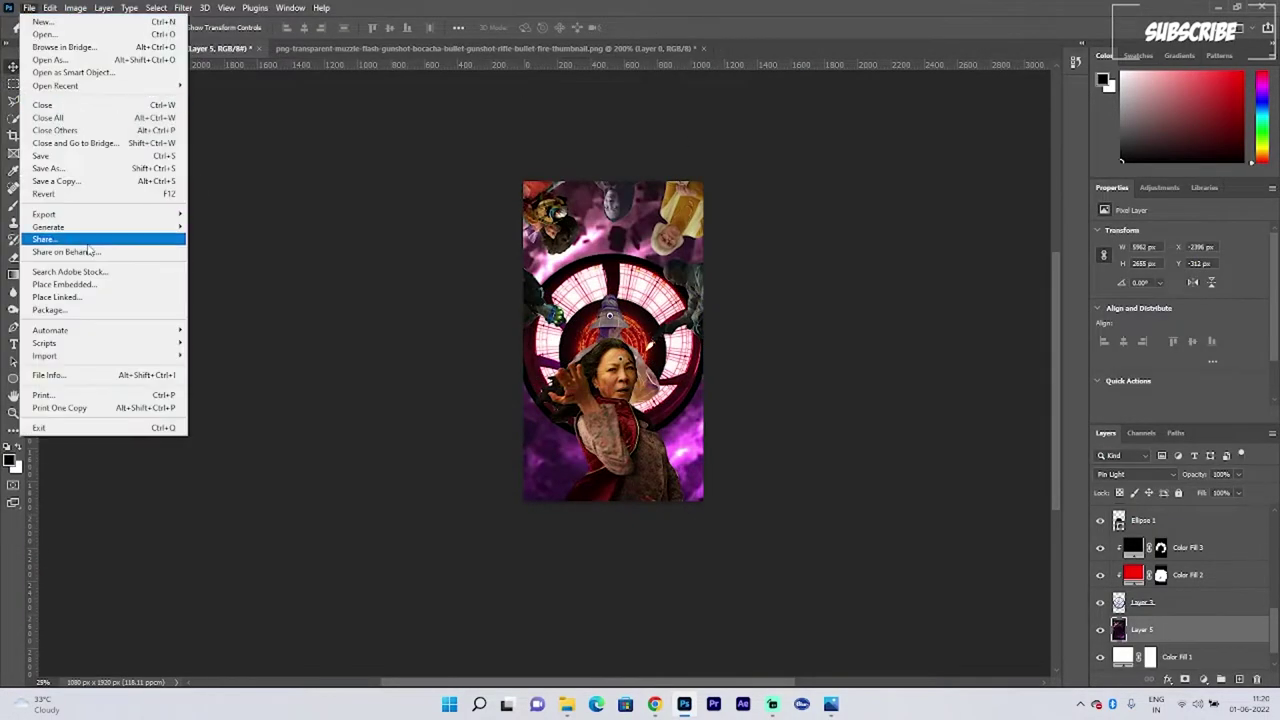
pyautogui.click(45, 34)
pyautogui.click(148, 231)
pyautogui.rightClick(148, 231)
pyautogui.click(190, 586)
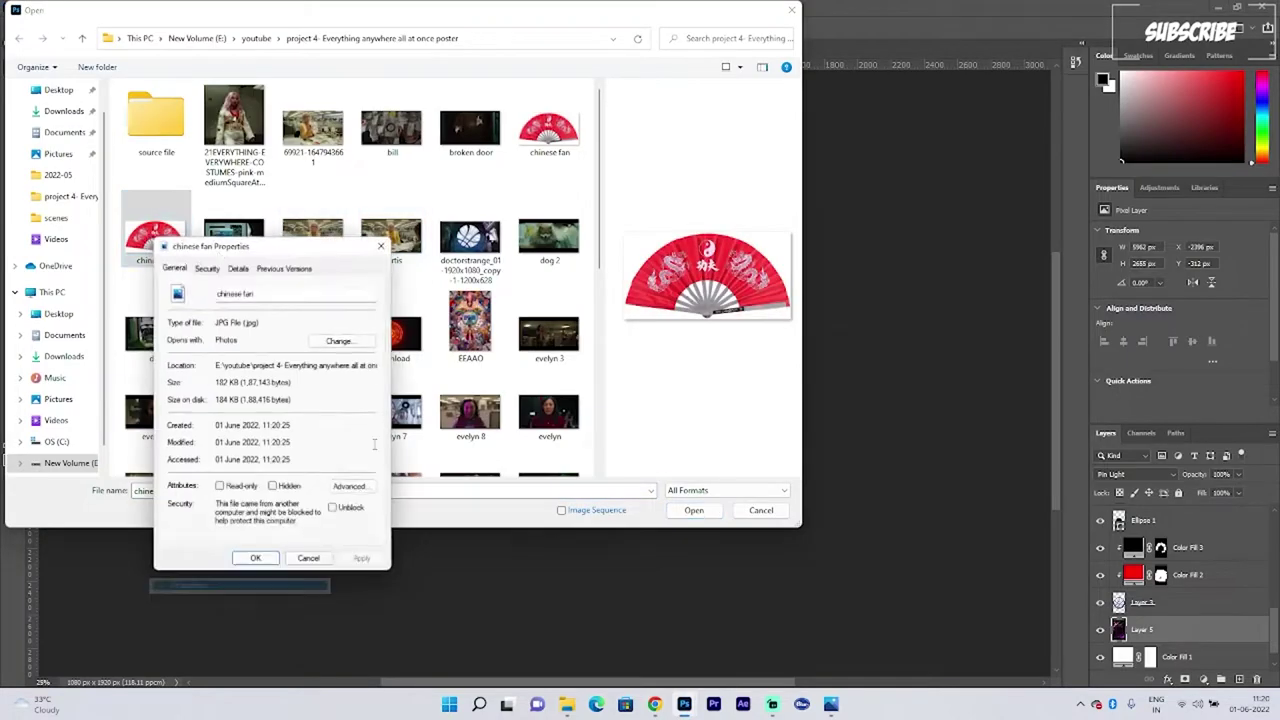
pyautogui.click(382, 244)
pyautogui.click(693, 510)
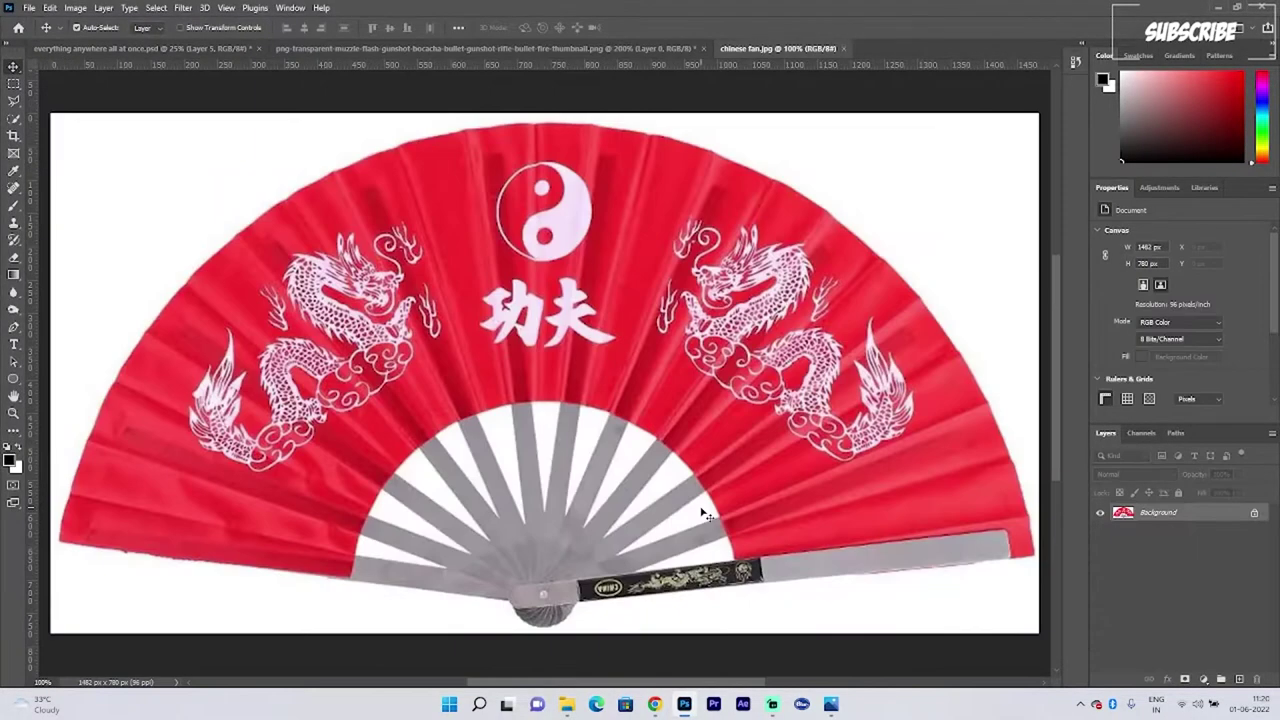
# Step: Select the whole fan, smooth its edge with Select and Mask, and output the cutout to a new layer
pyautogui.hotkey('ctrl', '-')
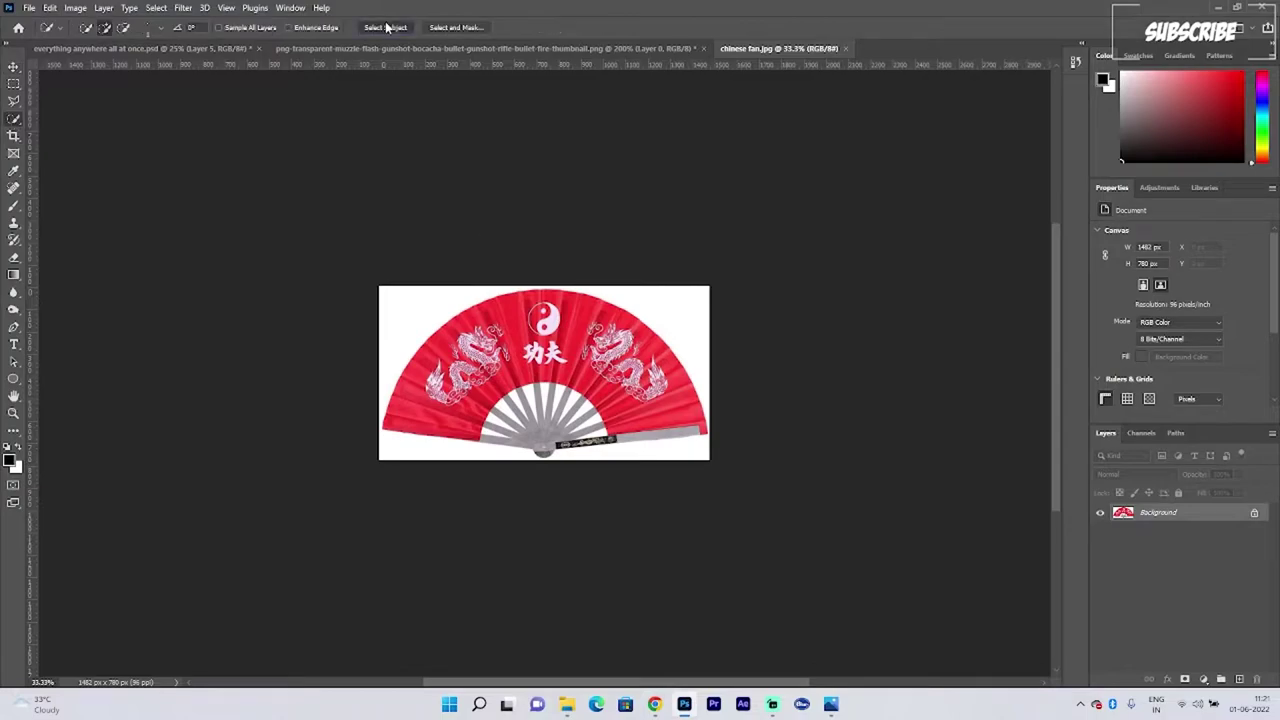
pyautogui.press('v')
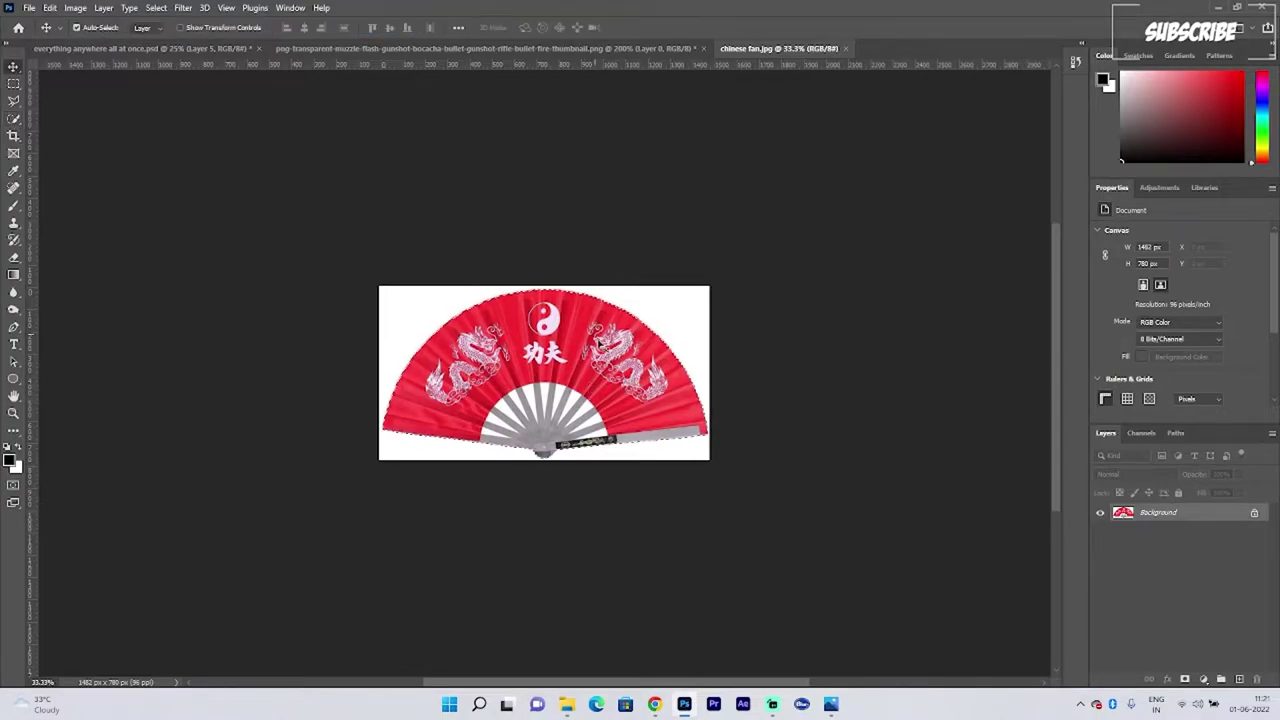
pyautogui.click(20, 119)
pyautogui.hotkey('ctrl', 'alt', 'r')
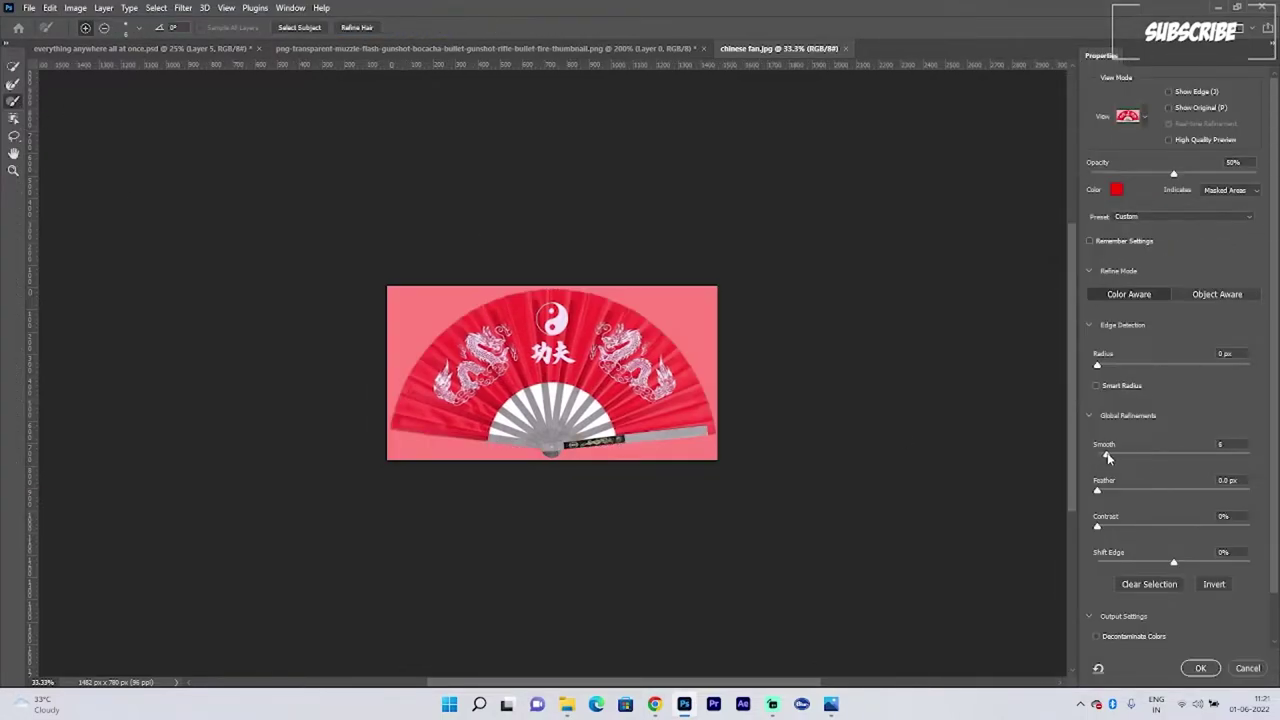
pyautogui.click(1174, 565)
pyautogui.moveTo(1274, 588); pyautogui.dragTo(1276, 642)
pyautogui.click(1178, 637)
pyautogui.click(1165, 646)
pyautogui.click(1200, 668)
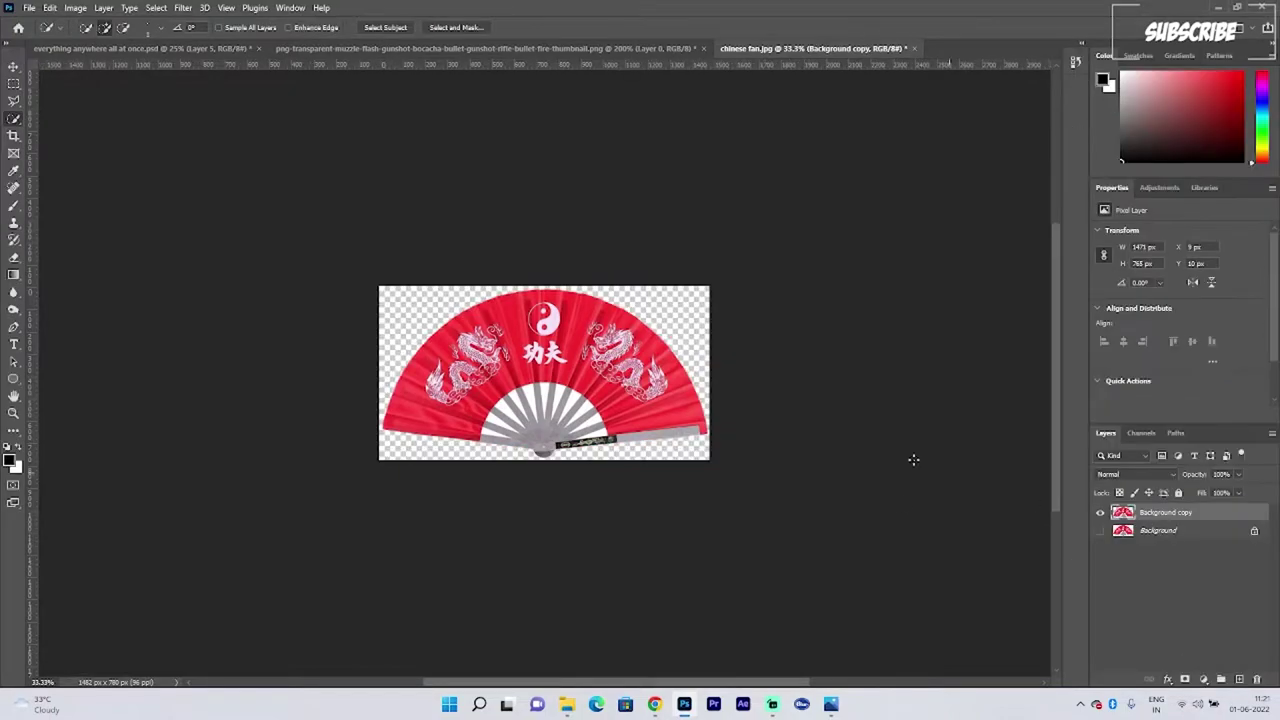
# Step: Transfer the fan cutout into the poster document and move its layer up between the Ellipse 1 copy and Ellipse 1 layers
pyautogui.press('v')
pyautogui.moveTo(420, 326); pyautogui.dragTo(618, 345)
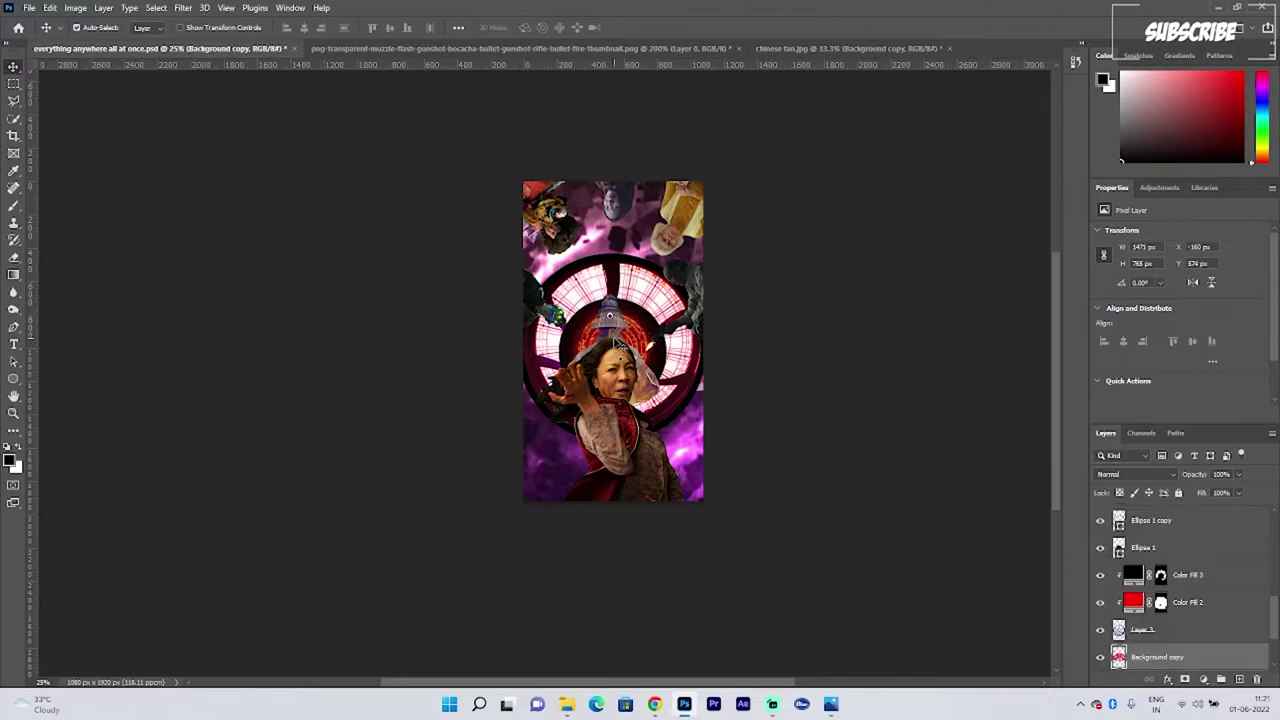
pyautogui.moveTo(1214, 541); pyautogui.dragTo(1200, 619)
pyautogui.click(643, 312)
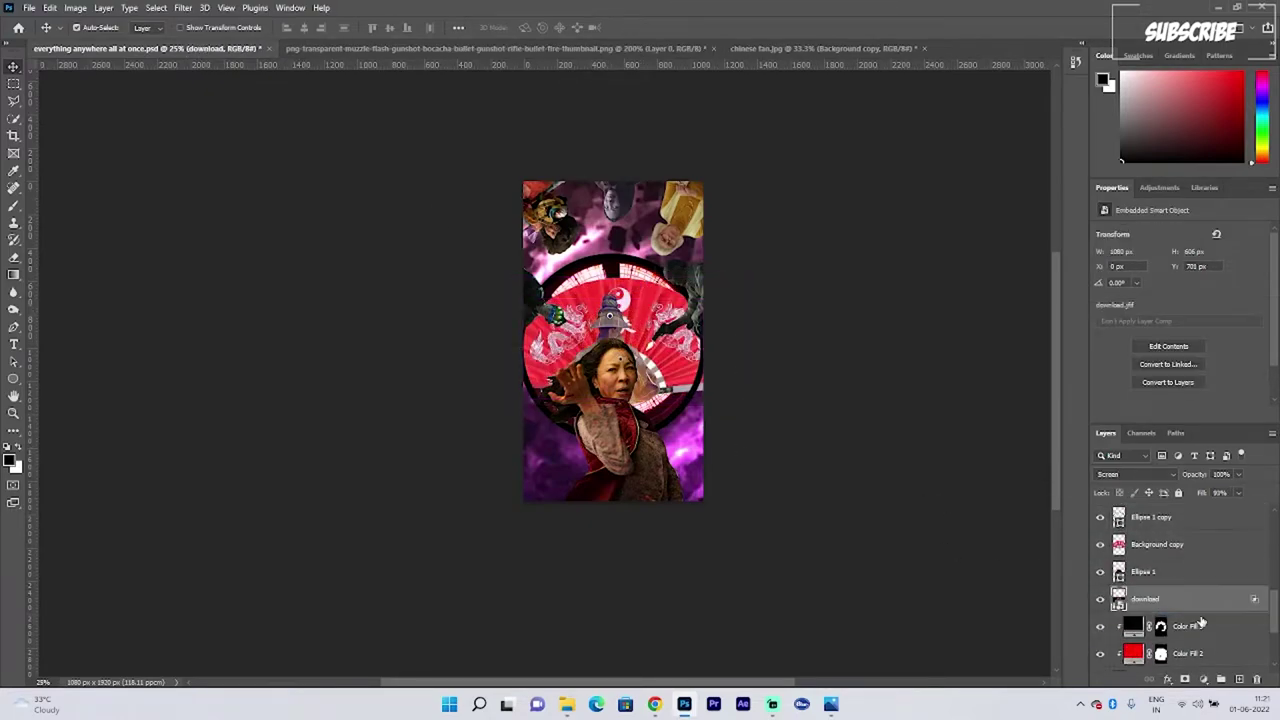
# Step: Try the fan layer beneath the download layer, scaled down to about 1063 by 553 px
pyautogui.scroll(1, 1197, 602)
pyautogui.scroll(-2, 1192, 570)
pyautogui.moveTo(1184, 563); pyautogui.dragTo(1167, 590)
pyautogui.scroll(2, 1180, 530)
pyautogui.hotkey('ctrl', 't')
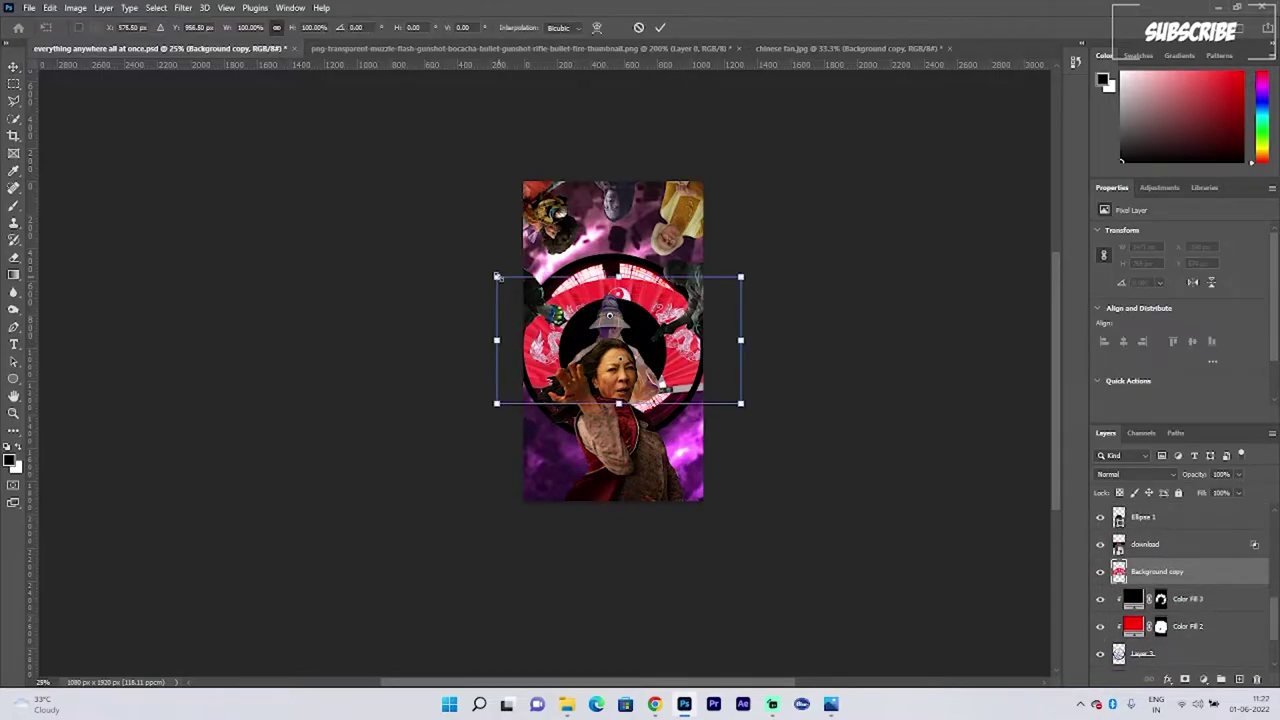
pyautogui.moveTo(497, 277); pyautogui.dragTo(533, 294)
pyautogui.press('Return')
# Step: Try the fan layer at other places in the stack, down to just above the Color Fill 1 layer
pyautogui.scroll(2, 1201, 600)
pyautogui.moveTo(1201, 626); pyautogui.dragTo(1208, 589)
pyautogui.moveTo(1209, 592); pyautogui.dragTo(1208, 560)
pyautogui.moveTo(1206, 570)
pyautogui.mouseDown()
pyautogui.moveTo(1195, 534)
pyautogui.moveTo(1230, 638)
pyautogui.moveTo(1205, 588)
pyautogui.mouseUp()
pyautogui.scroll(-2, 1238, 591)
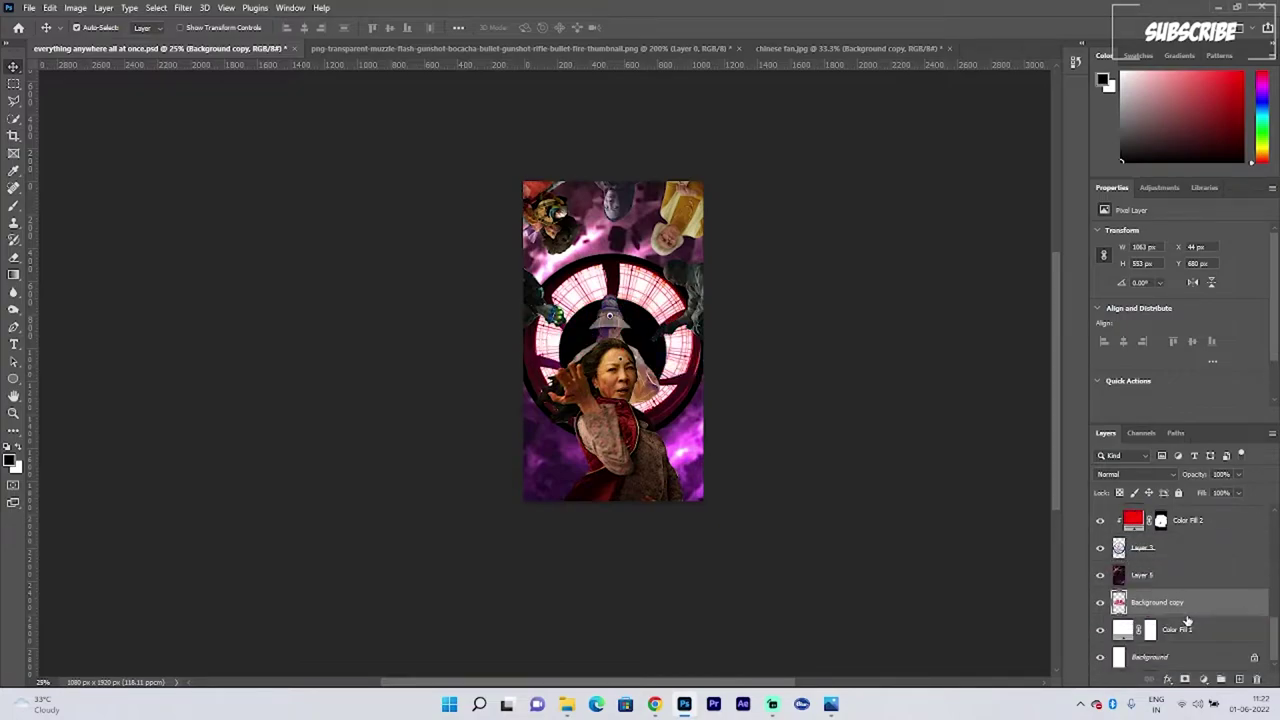
pyautogui.scroll(-5, 1187, 613)
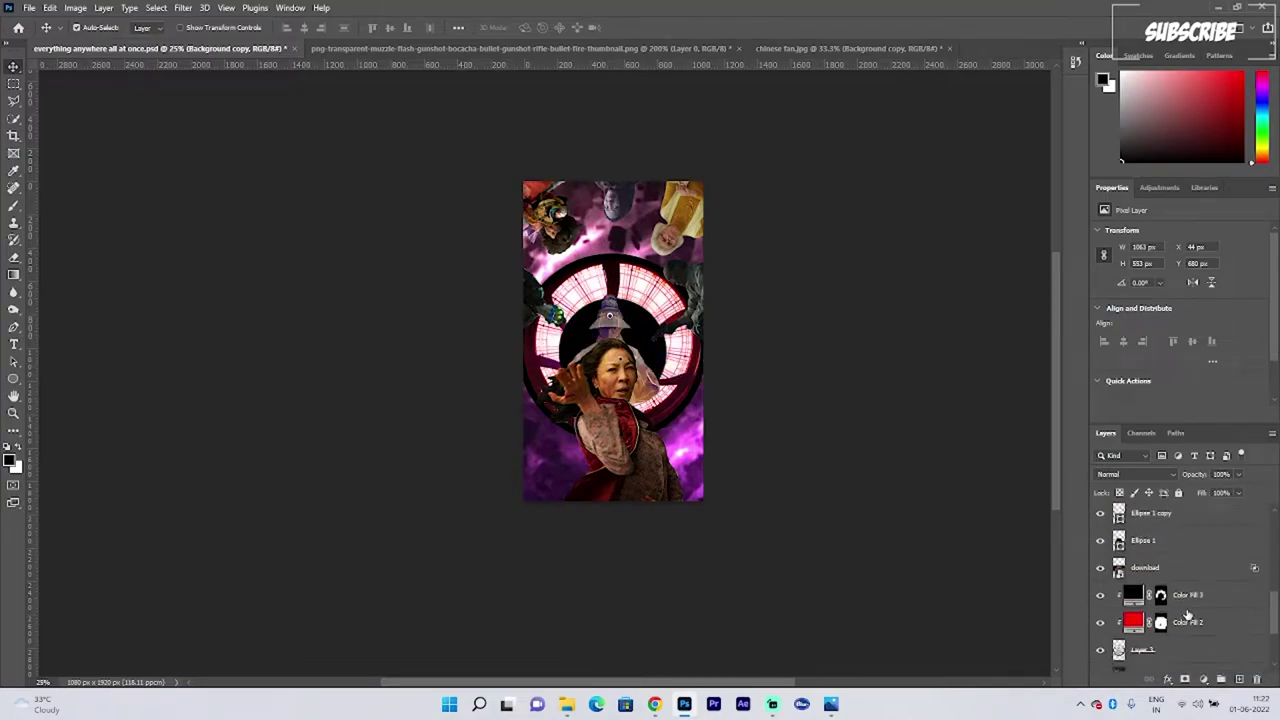
pyautogui.moveTo(1187, 613); pyautogui.dragTo(1171, 555)
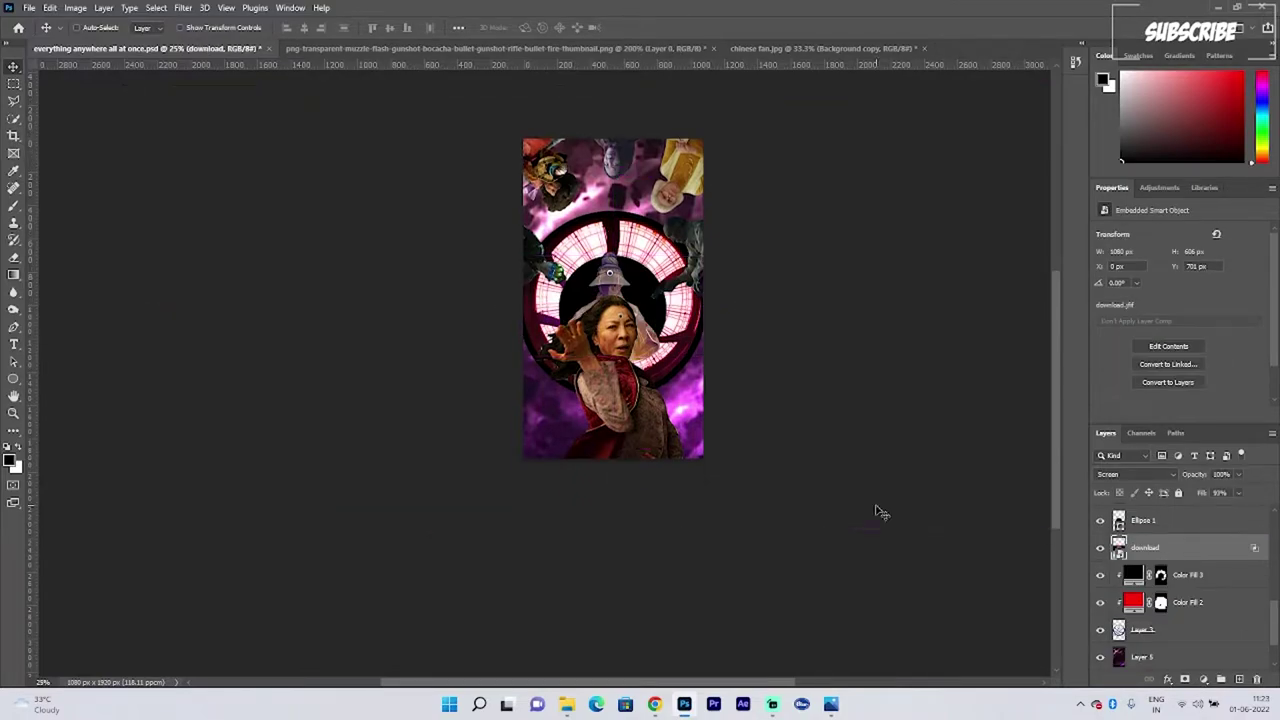
# Step: Undo the fan layer's scaling and reordering, back to its place between the Ellipse 1 copy and Ellipse 1 layers
pyautogui.hotkey('ctrl', 'z')
pyautogui.hotkey('ctrl', 'z')
pyautogui.hotkey('ctrl', 'z')
pyautogui.hotkey('ctrl', 'z')
pyautogui.hotkey('ctrl', 'z')
pyautogui.hotkey('ctrl', 'z')
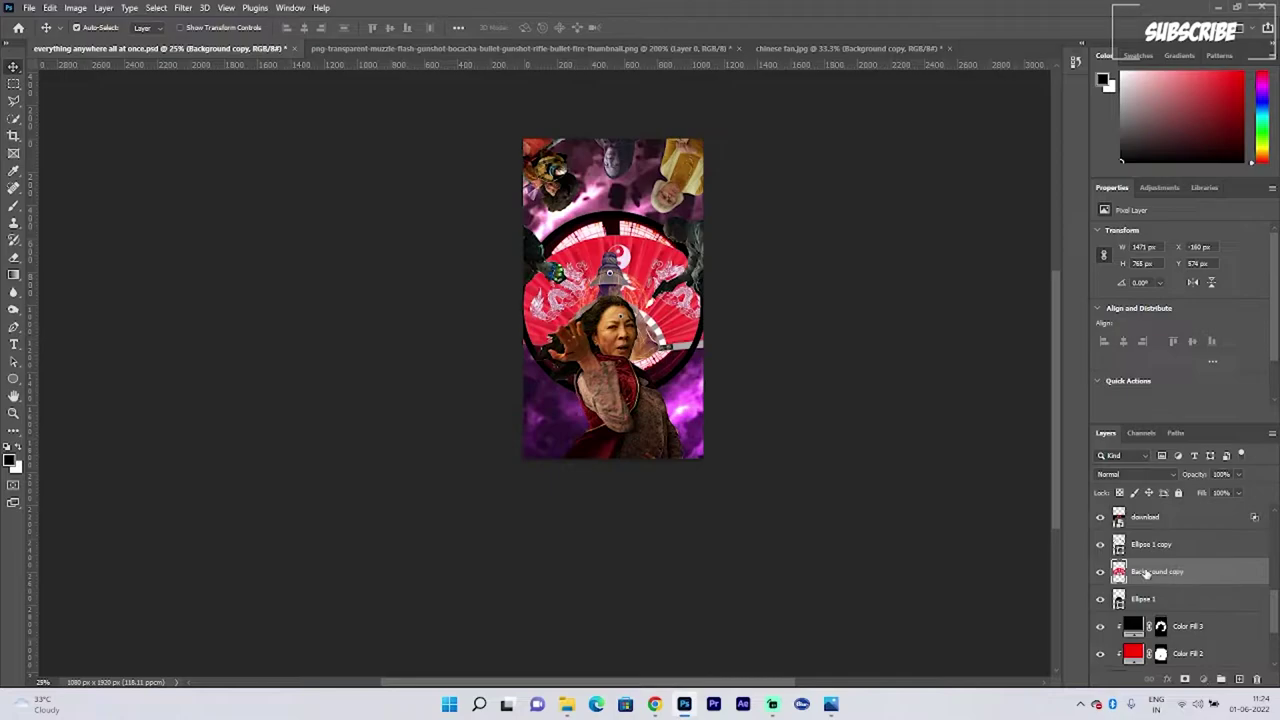
# Step: Move the fan layer directly above the download layer and set its blending mode to Lighten
pyautogui.moveTo(1150, 611); pyautogui.dragTo(1163, 534)
pyautogui.scroll(1, 1154, 590)
pyautogui.click(1136, 474)
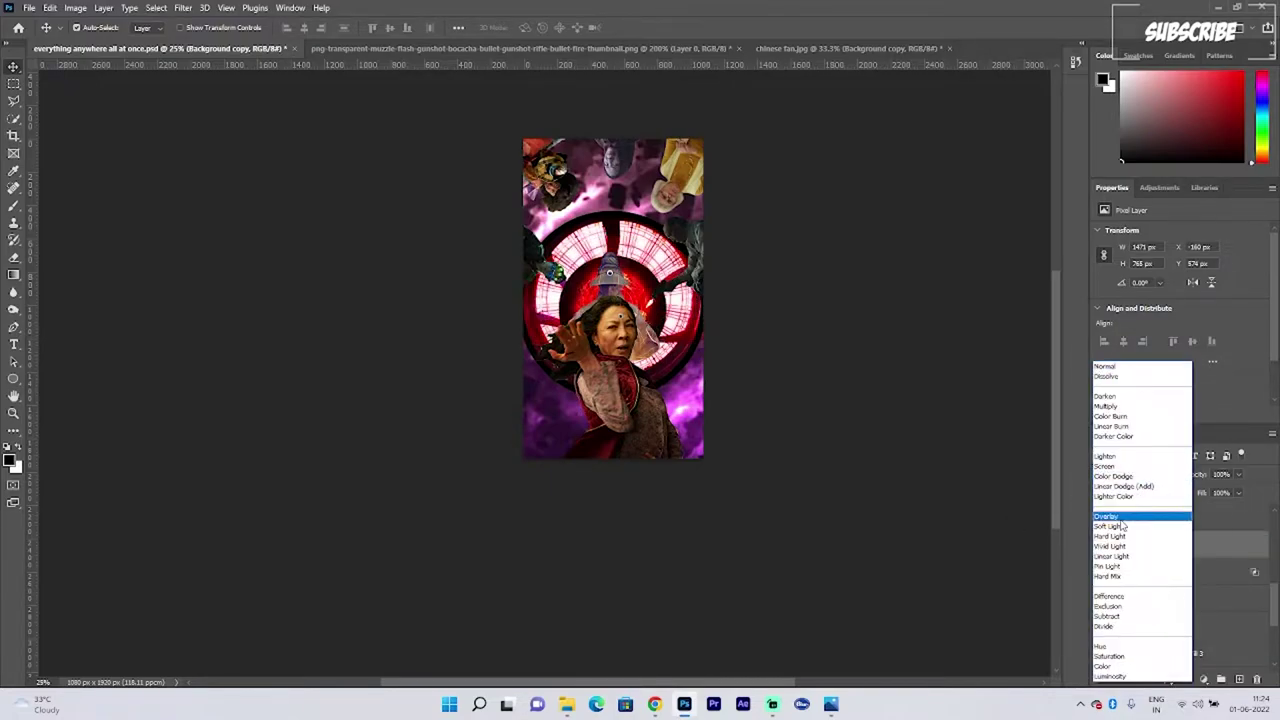
pyautogui.click(1108, 456)
# Step: Scale the fan to about 57 %, about 842 by 438 px, centre it behind the woman's head, and set Hard Mix blending
pyautogui.hotkey('ctrl', 't')
pyautogui.moveTo(496, 234); pyautogui.dragTo(634, 256)
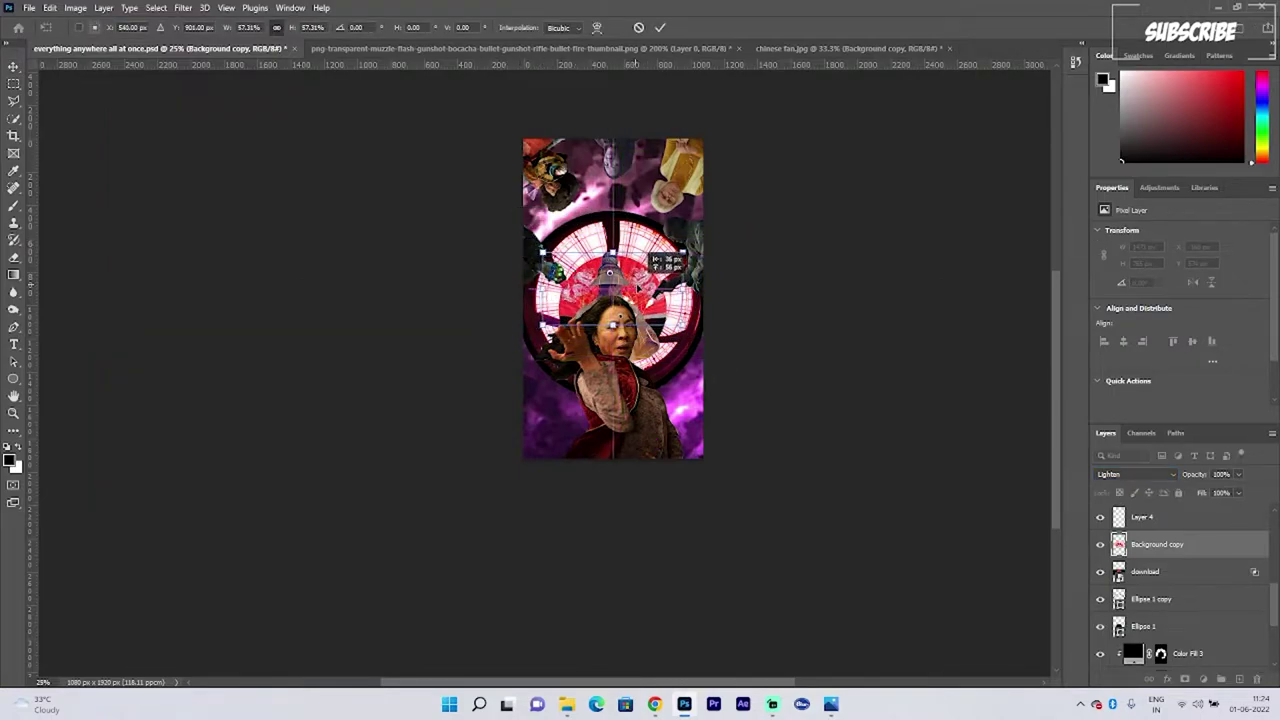
pyautogui.press('Return')
pyautogui.click(1130, 474)
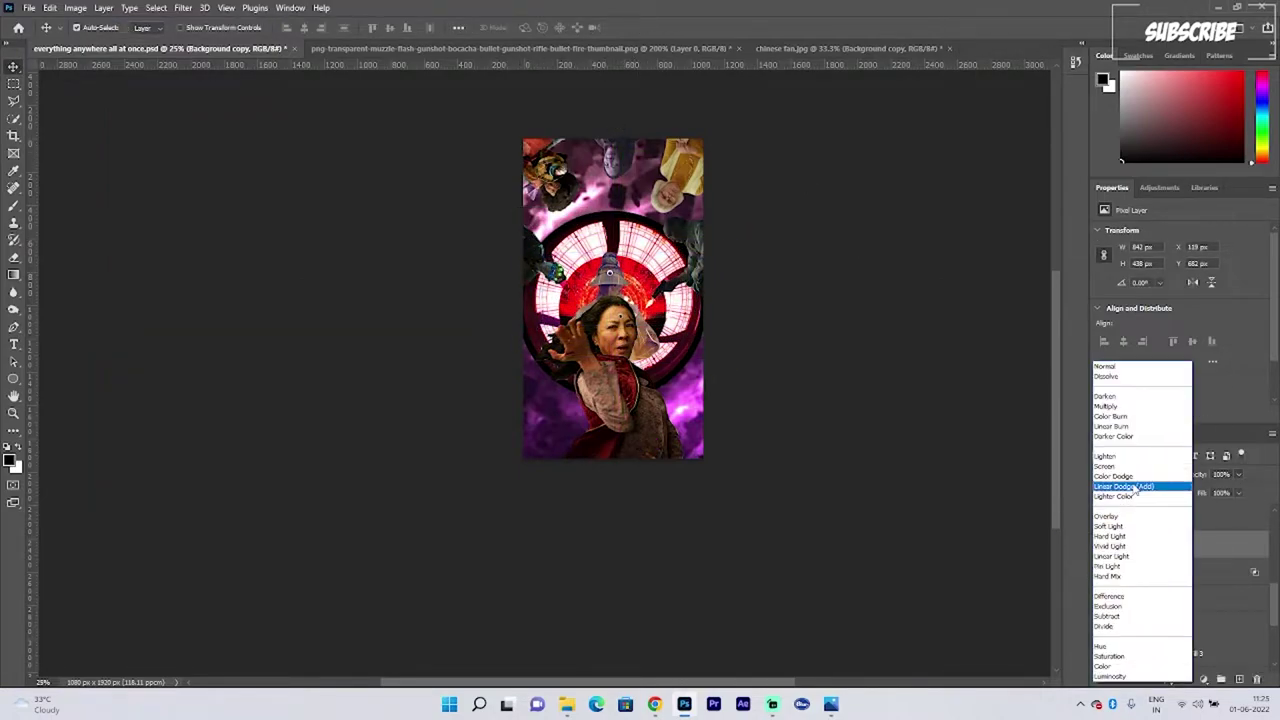
pyautogui.click(1130, 576)
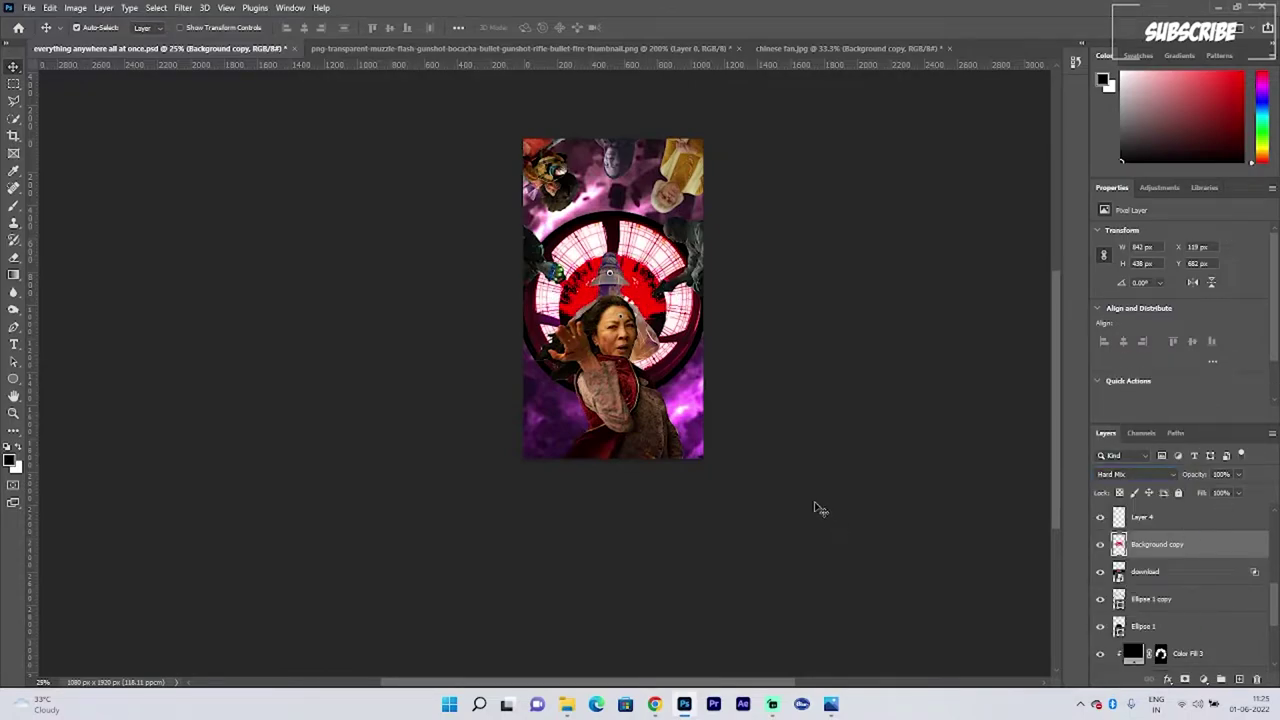
# Step: Place the Tokyo_Asakusa_Kannon image as an embedded object and move its layer between Layer 3 and the galaxy layer
pyautogui.scroll(-3, 1180, 590)
pyautogui.click(29, 7)
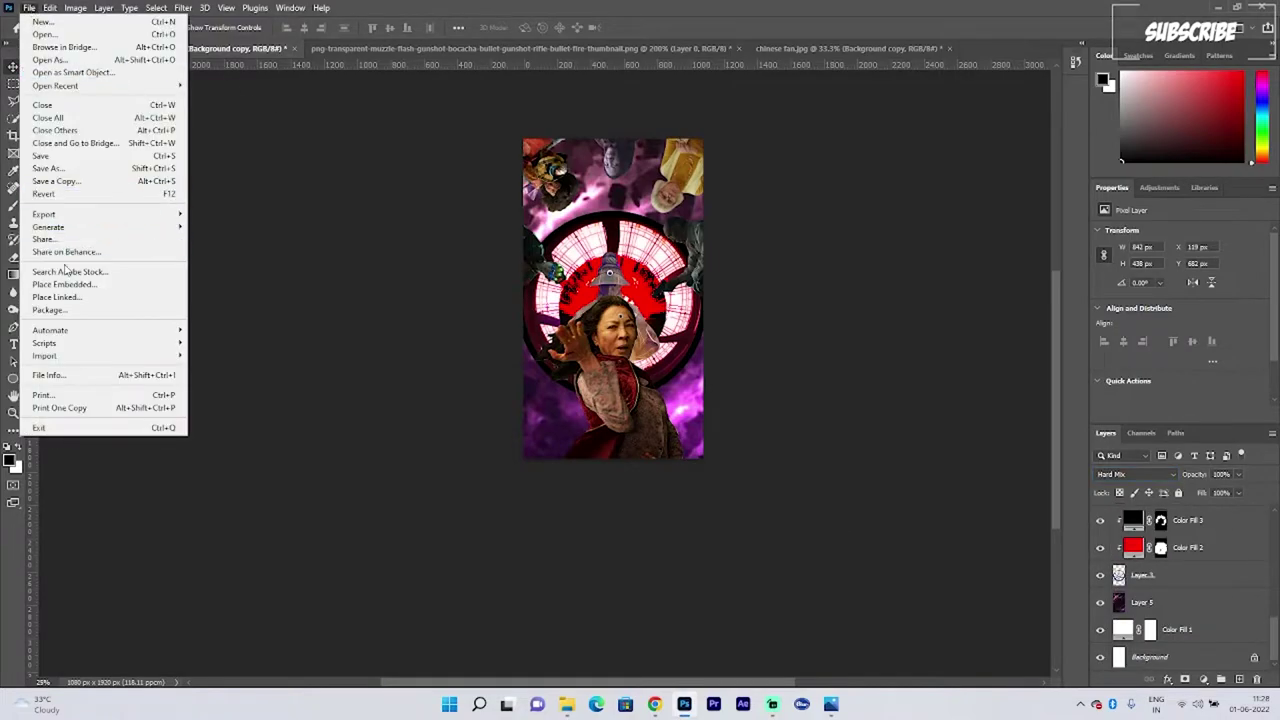
pyautogui.click(60, 280)
pyautogui.scroll(-10, 447, 270)
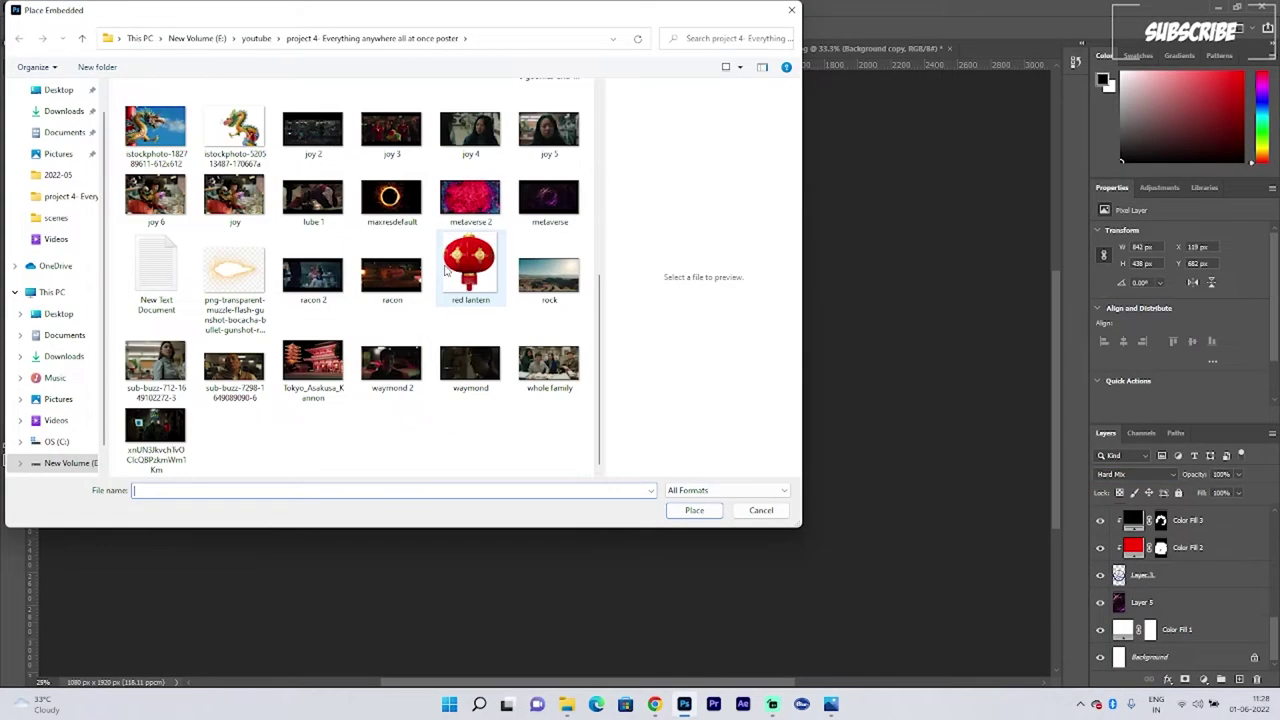
pyautogui.click(312, 365)
pyautogui.click(694, 511)
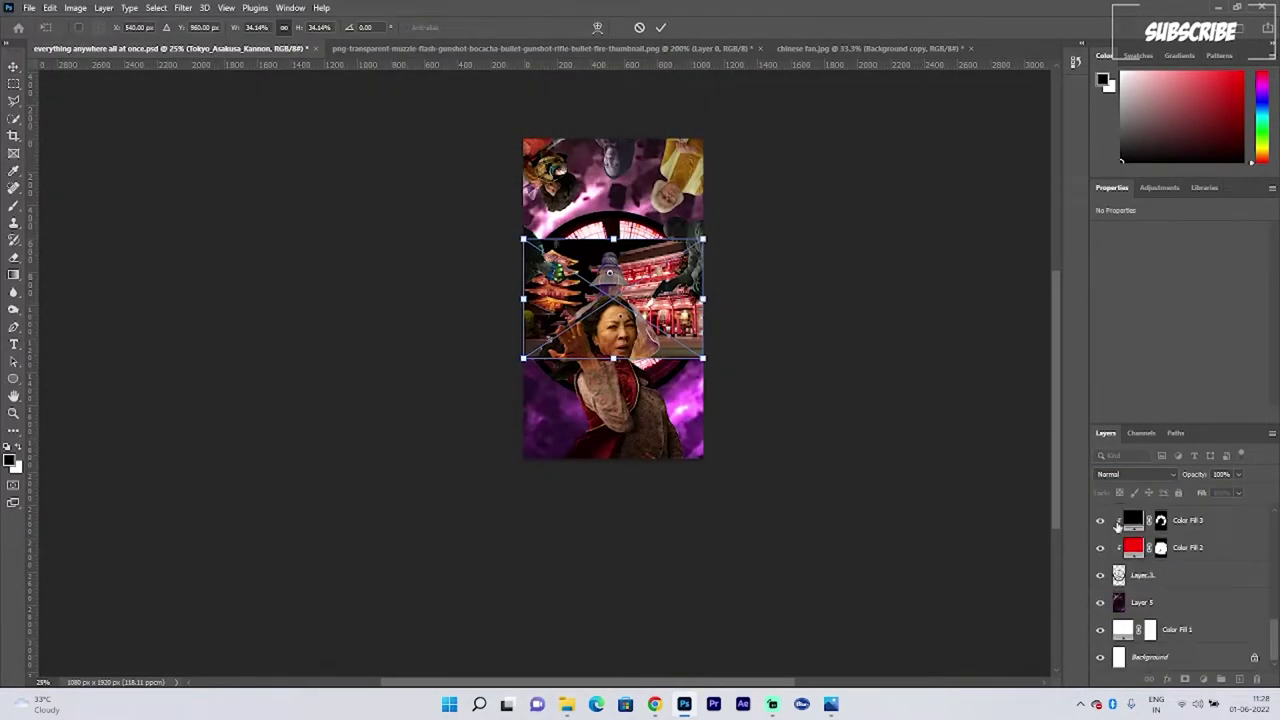
pyautogui.press('Return')
pyautogui.moveTo(1120, 526); pyautogui.dragTo(1186, 678)
pyautogui.hotkey('ctrl', 'z')
pyautogui.moveTo(1160, 557); pyautogui.dragTo(1157, 601)
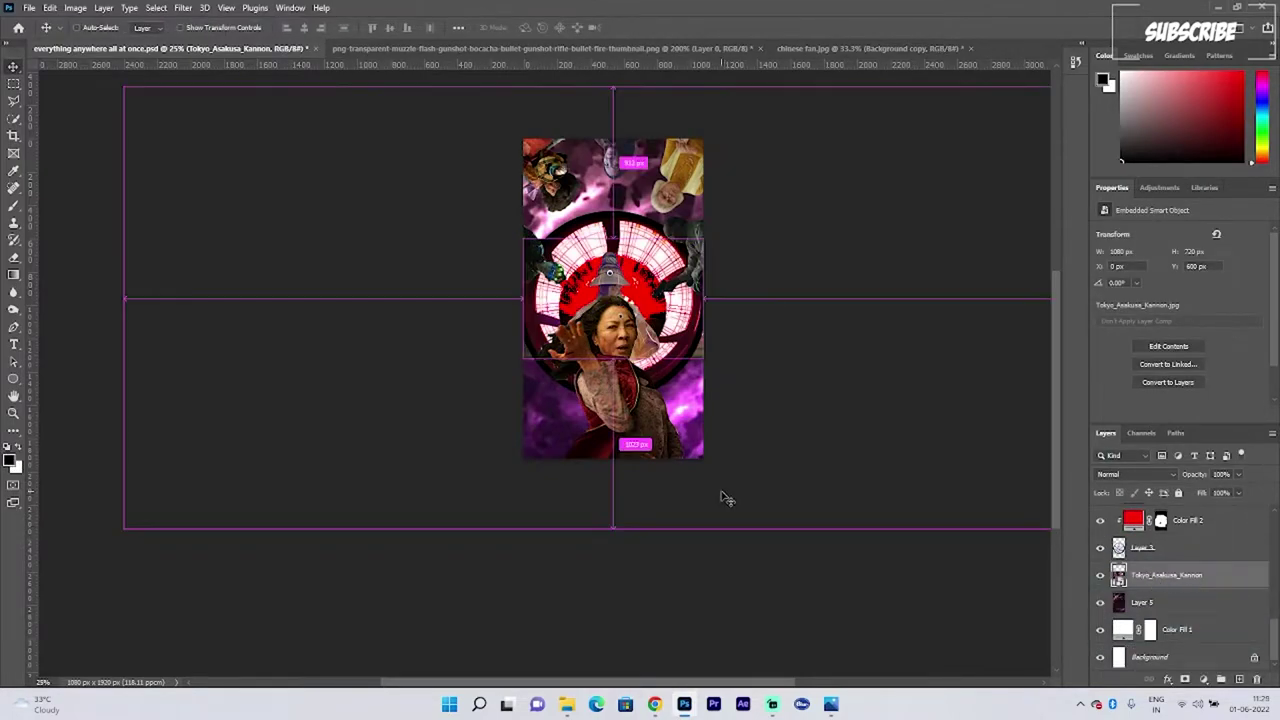
# Step: Enlarge the Tokyo_Asakusa_Kannon image to about 1808 by 1205 px and position it behind the woman in the poster's lower half
pyautogui.hotkey('ctrl', 't')
pyautogui.moveTo(703, 360); pyautogui.dragTo(764, 400)
pyautogui.moveTo(728, 381); pyautogui.dragTo(799, 479)
pyautogui.press('Return')
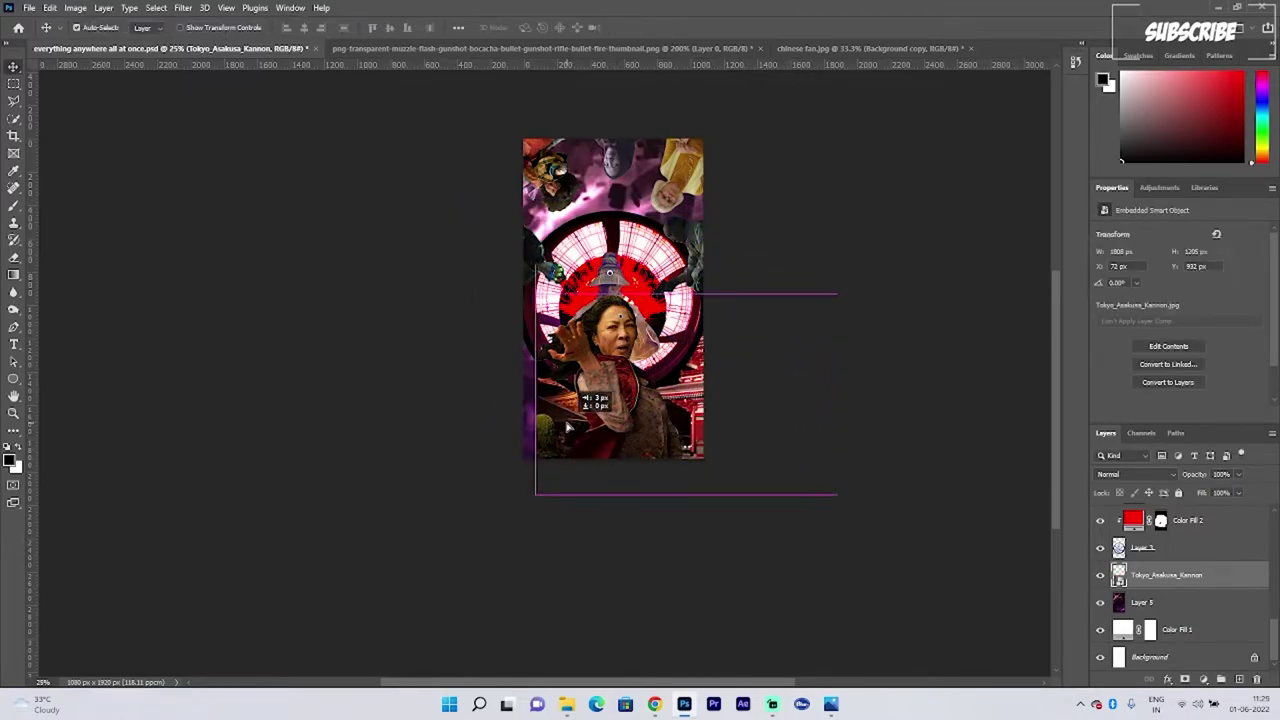
# Step: Keep Normal blending on the Tokyo_Asakusa_Kannon layer and adjust its Blend If ranges for this layer and the underlying layer
pyautogui.click(1135, 474)
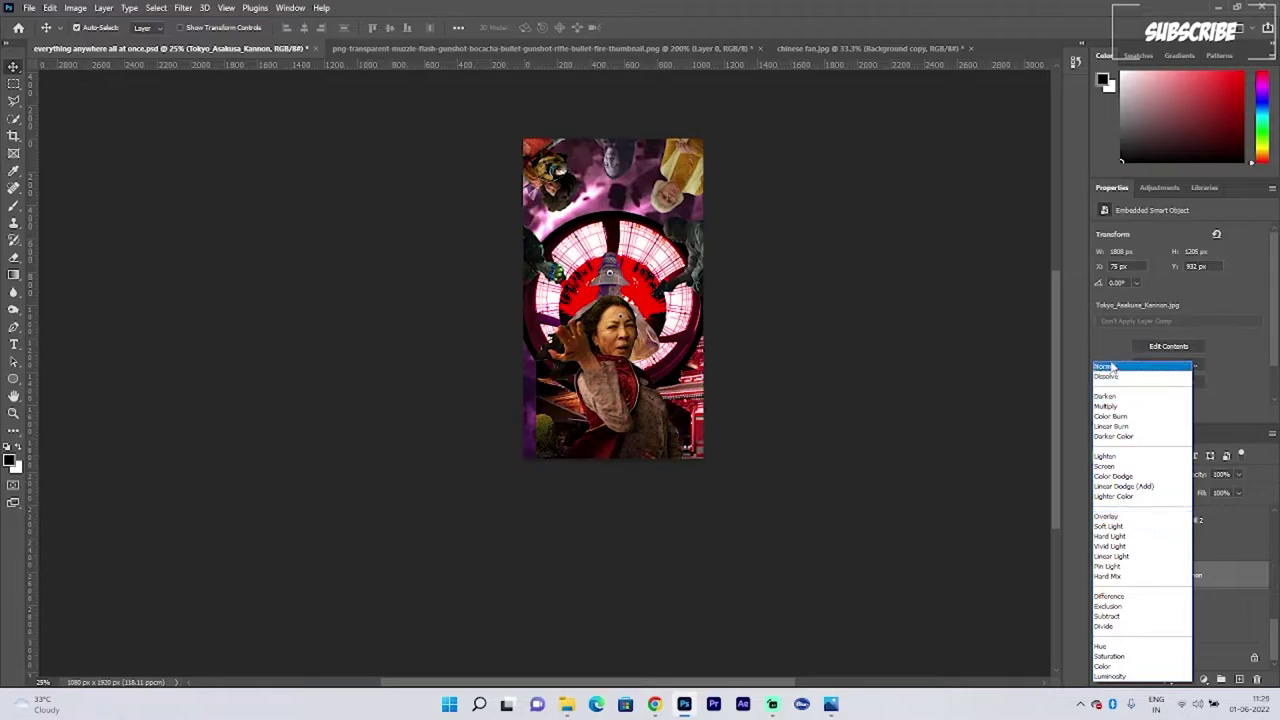
pyautogui.click(1112, 367)
pyautogui.rightClick(1147, 576)
pyautogui.click(1010, 118)
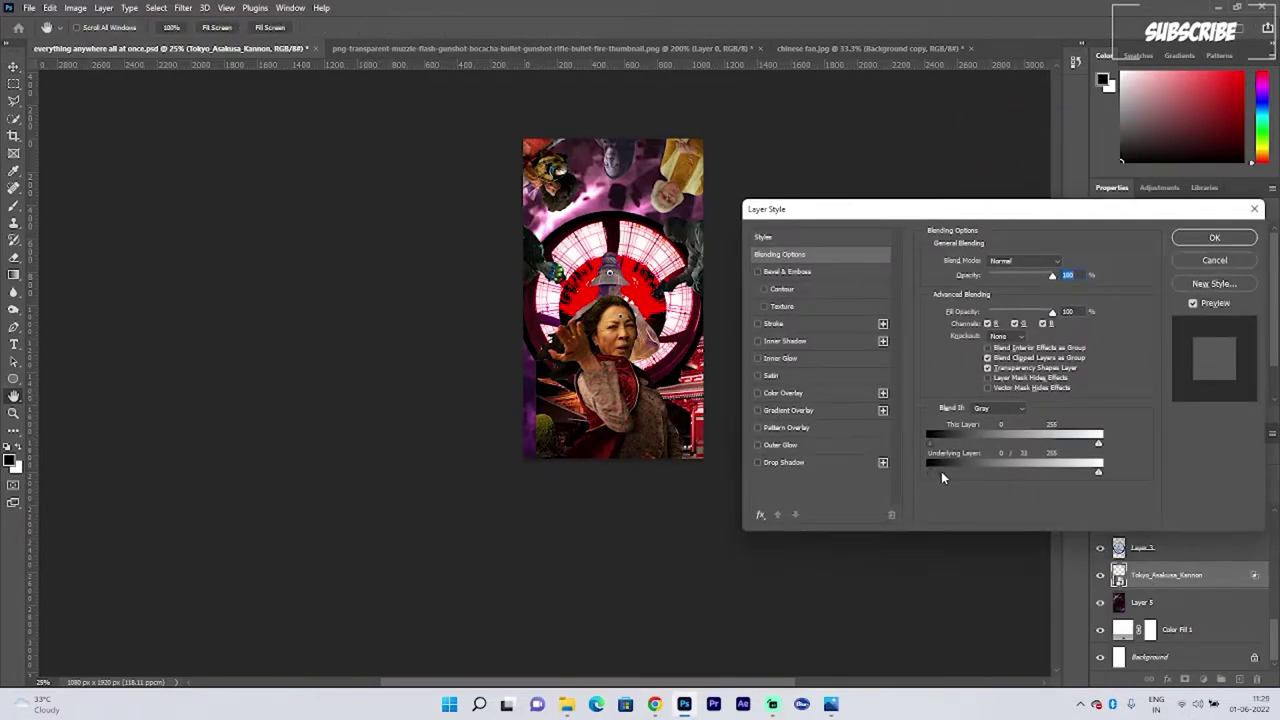
pyautogui.moveTo(986, 476); pyautogui.dragTo(1094, 447)
pyautogui.moveTo(931, 445); pyautogui.dragTo(957, 444)
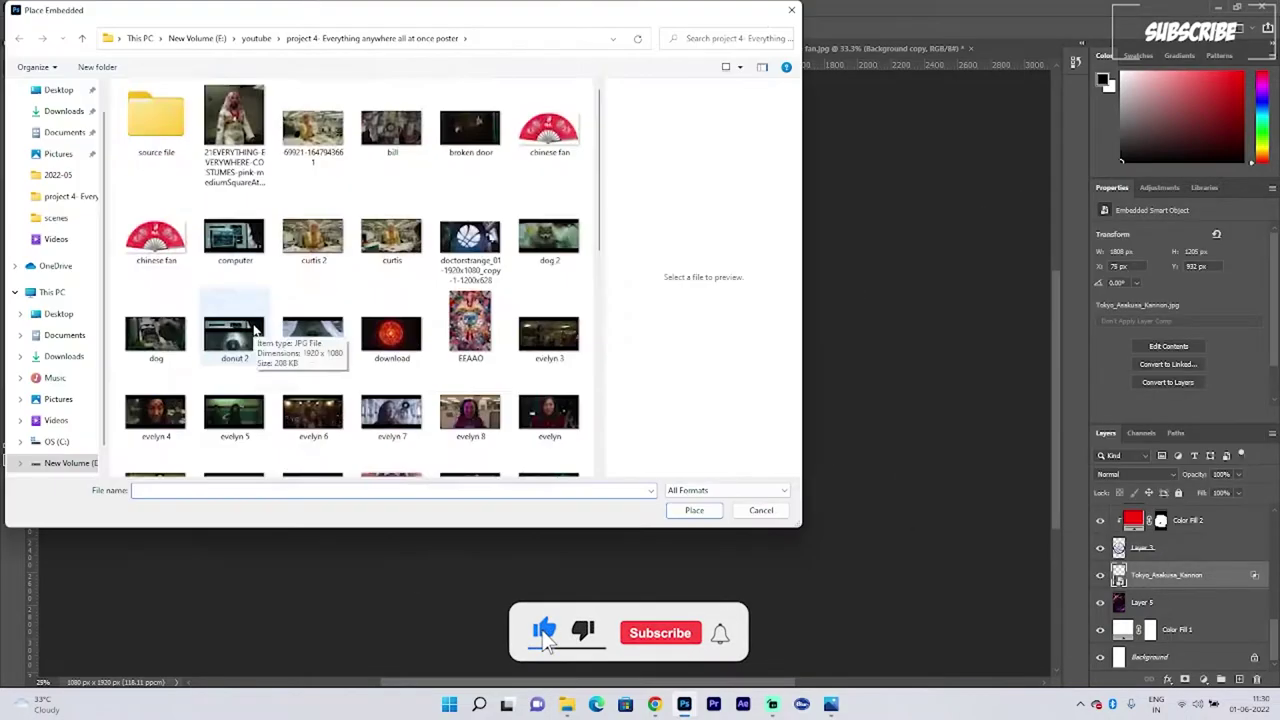
# Step: Scale the cut-out of the brown-haired woman to about 41 %, about 270 by 396 px, and position it in the poster's lower-right corner
pyautogui.scroll(-5, 430, 315)
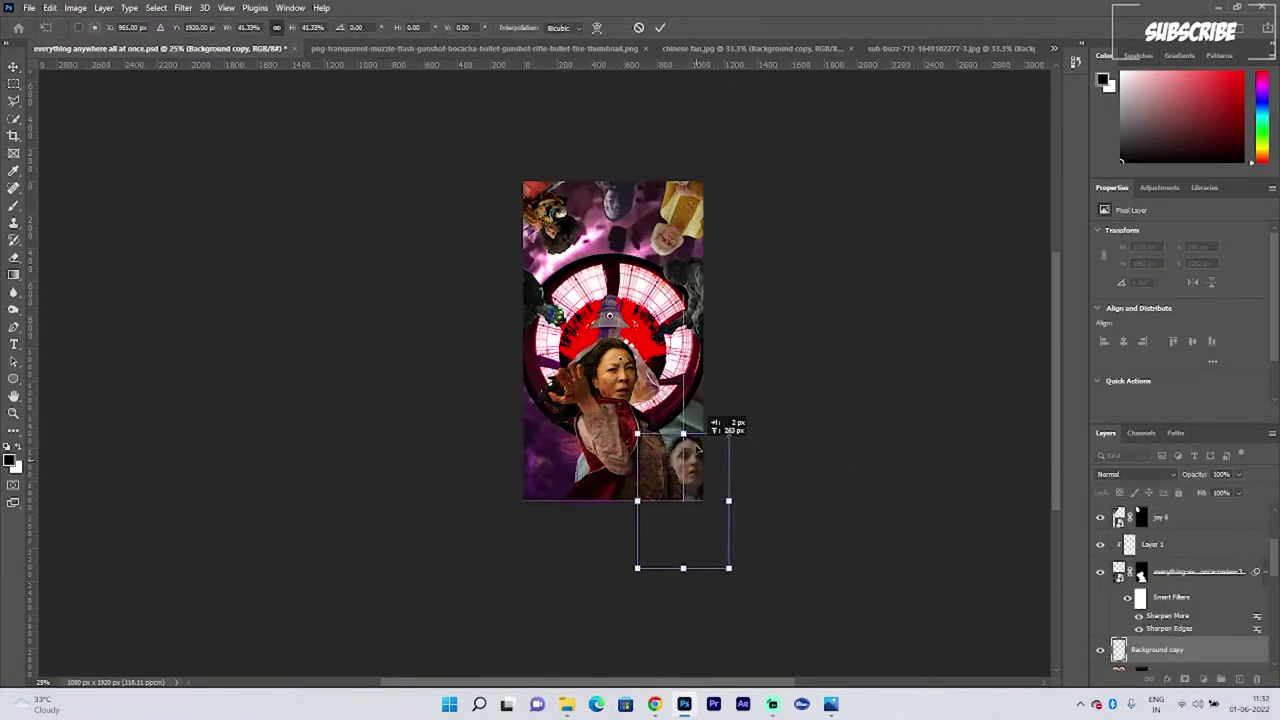
pyautogui.moveTo(718, 420); pyautogui.dragTo(705, 441)
pyautogui.press('Return')
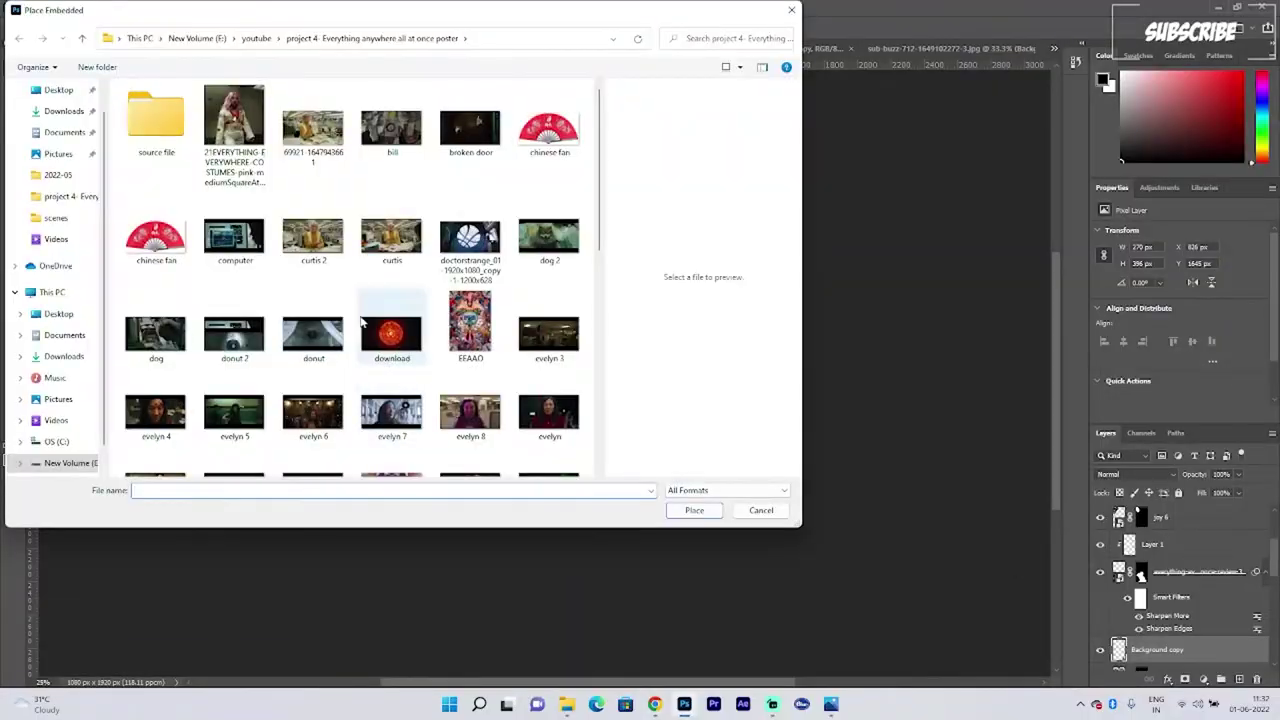
# Step: Place the red lantern image as an embedded object and position it above the tower in the upper part of the round window
pyautogui.scroll(-5, 370, 285)
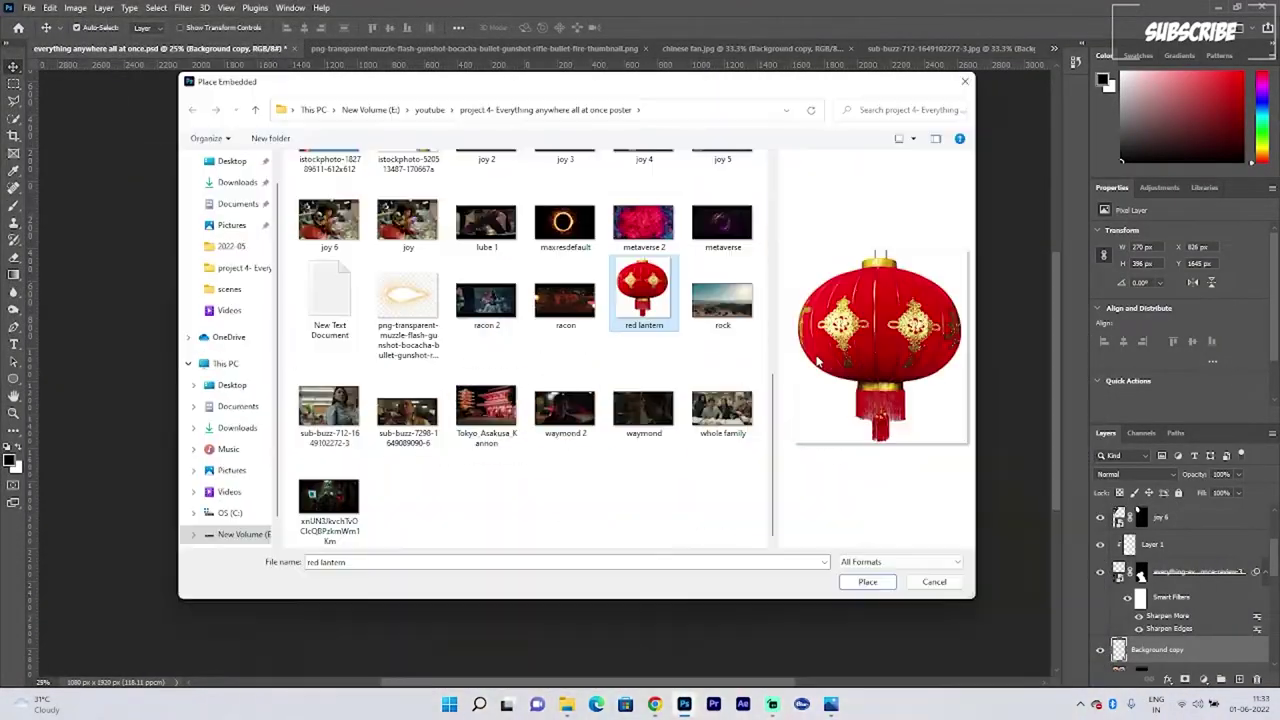
pyautogui.doubleClick(643, 280)
pyautogui.moveTo(612, 300); pyautogui.dragTo(612, 268)
pyautogui.press('Return')
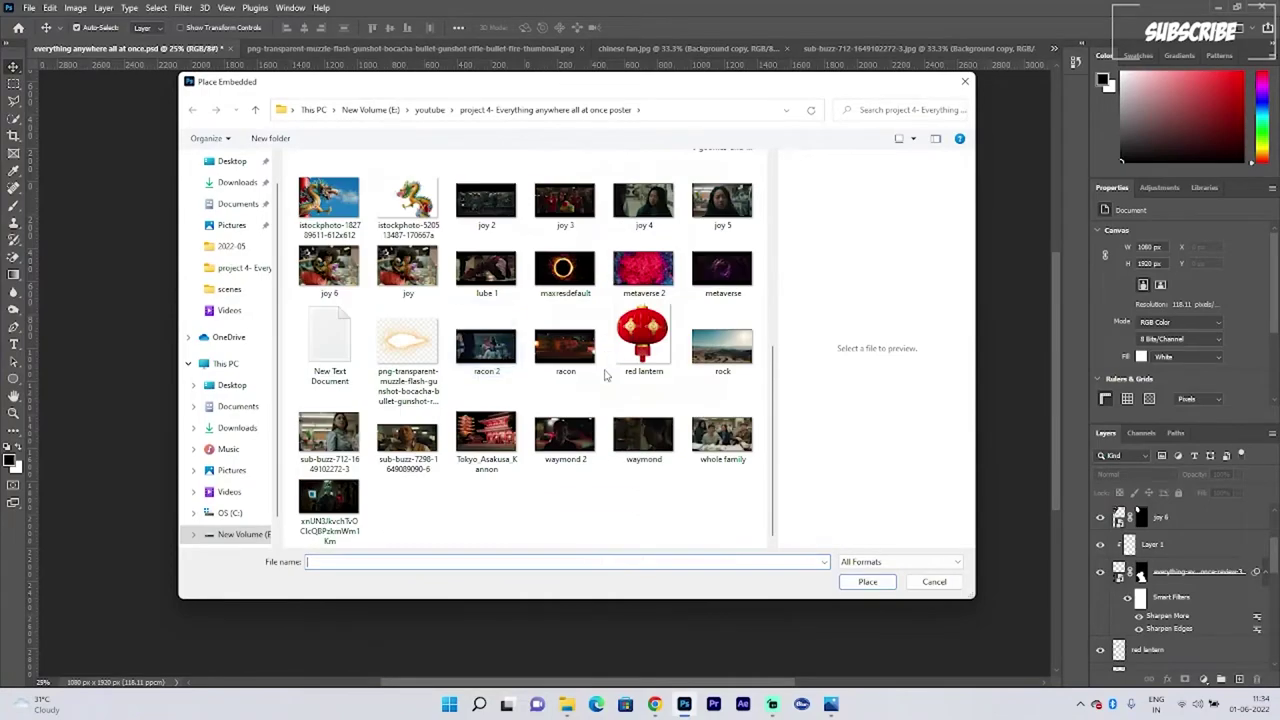
# Step: Place the racon 2 image as an embedded object on the topmost layer, enlarged to about 2924 by 1645 px
pyautogui.doubleClick(408, 200)
pyautogui.moveTo(845, 484); pyautogui.dragTo(857, 492)
pyautogui.press('Return')
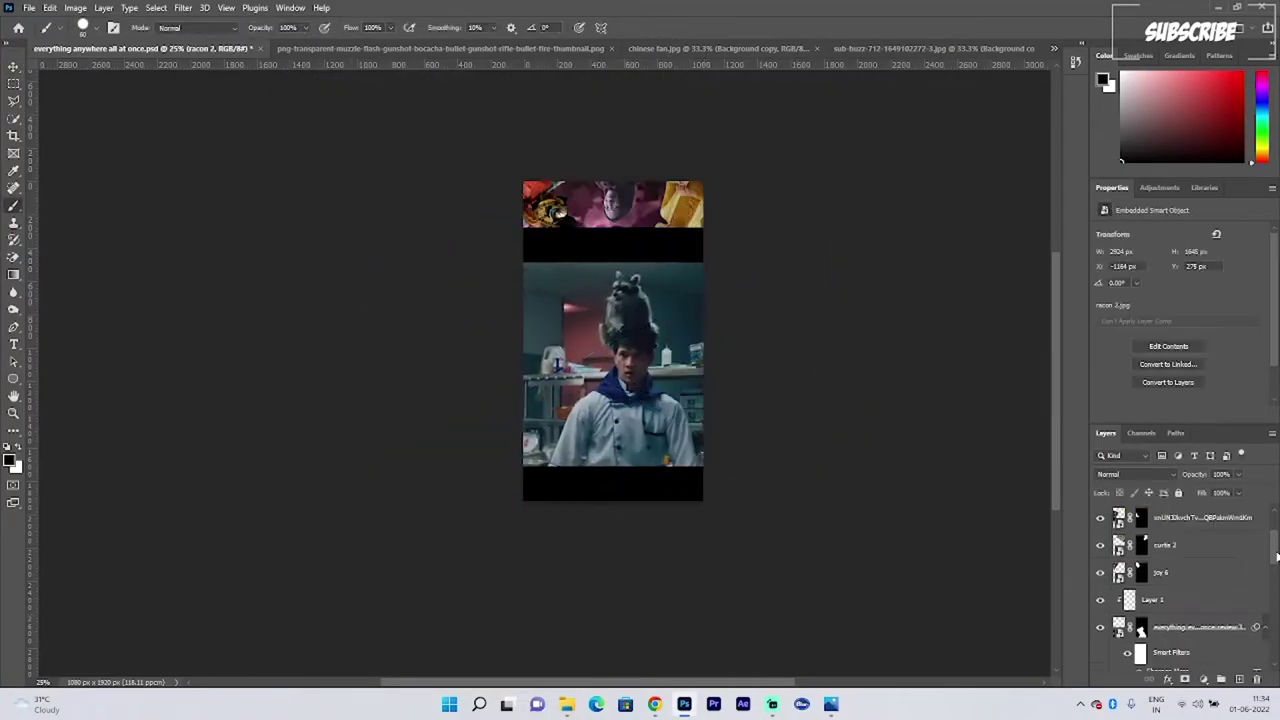
pyautogui.moveTo(1275, 554); pyautogui.dragTo(1275, 525)
# Step: Start a quick mask on racon 2 and roughly paint over the chef's face, his coat front and the raccoon's middle
pyautogui.press('q')
pyautogui.moveTo(626, 440); pyautogui.dragTo(634, 371)
pyautogui.scroll(3, 630, 350)
pyautogui.moveTo(617, 200); pyautogui.dragTo(703, 517)
pyautogui.keyDown('alt'); pyautogui.click(588, 568); pyautogui.keyUp('alt')
pyautogui.moveTo(590, 568); pyautogui.dragTo(566, 546)
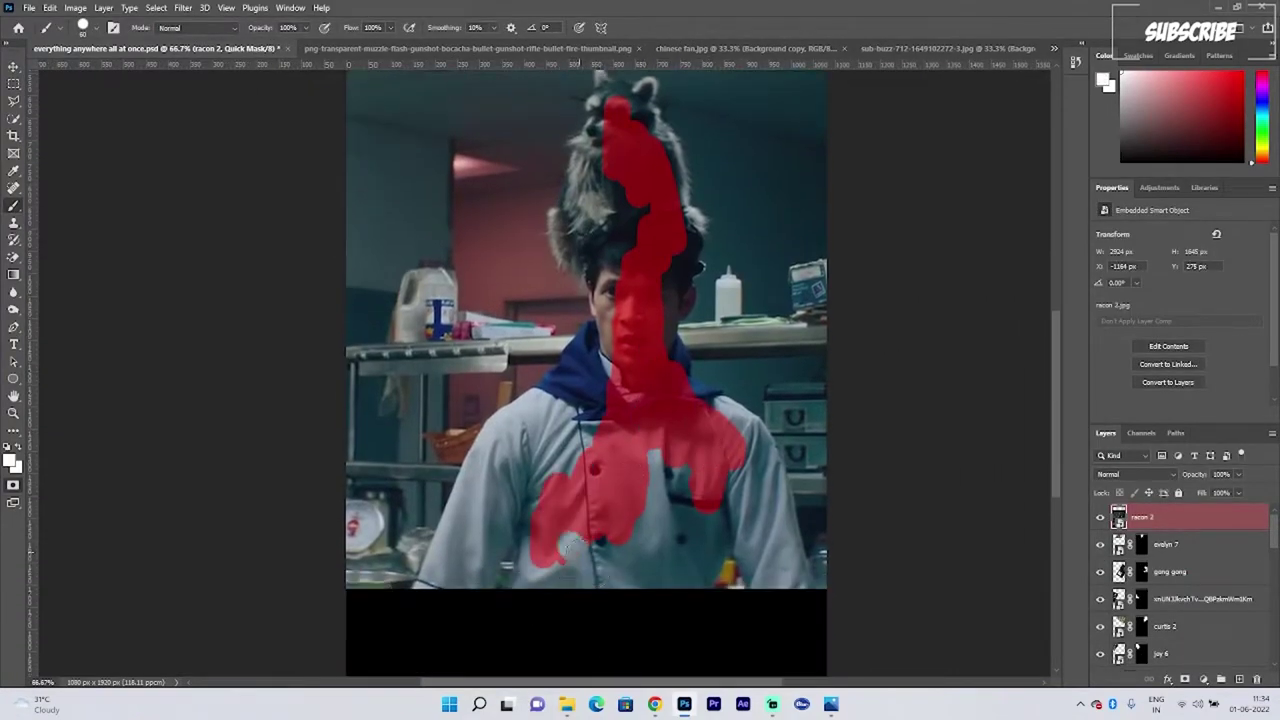
pyautogui.moveTo(689, 575)
pyautogui.mouseDown()
pyautogui.moveTo(545, 497)
pyautogui.moveTo(642, 239)
pyautogui.mouseUp()
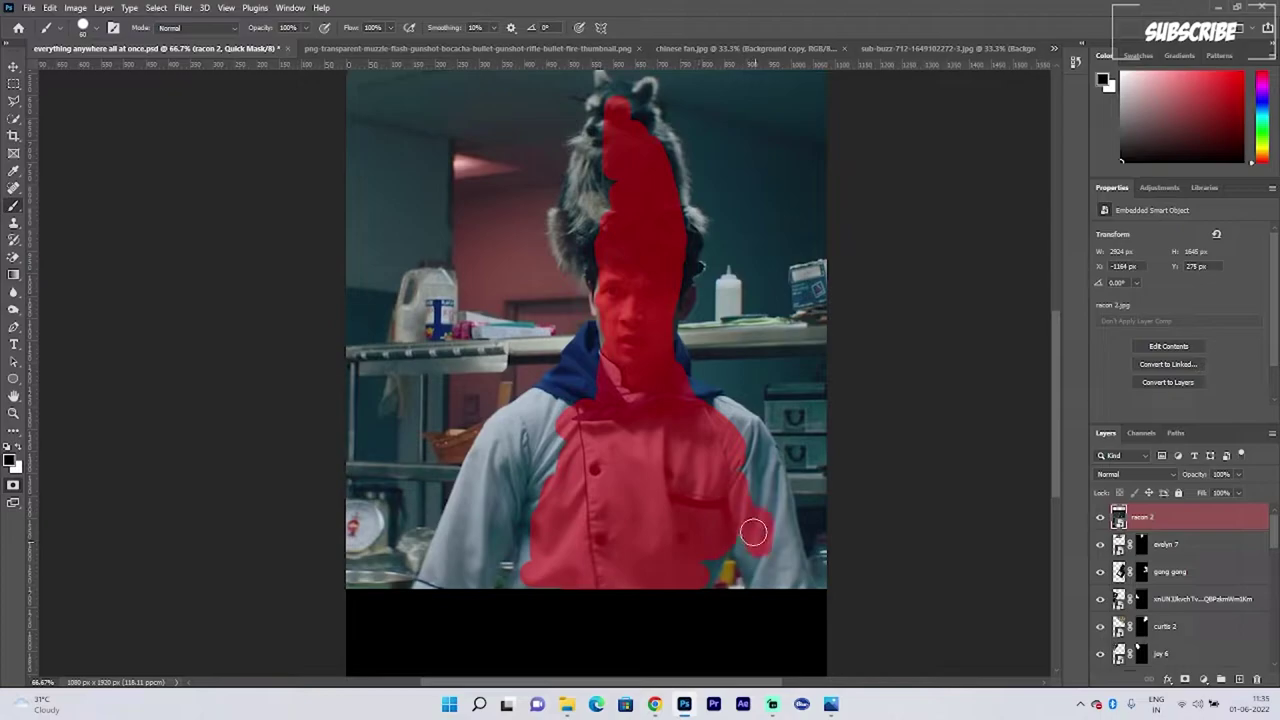
# Step: Extend the quick mask with a finer brush along the inner edge and cuff of the chef's sleeve beside the scale
pyautogui.scroll(2, 530, 600)
pyautogui.press('[')
pyautogui.press('[')
pyautogui.press('[')
pyautogui.press('[')
pyautogui.press('[')
pyautogui.press('[')
pyautogui.moveTo(500, 434); pyautogui.dragTo(590, 458)
pyautogui.scroll(-1, 545, 376)
pyautogui.moveTo(499, 331); pyautogui.dragTo(503, 352)
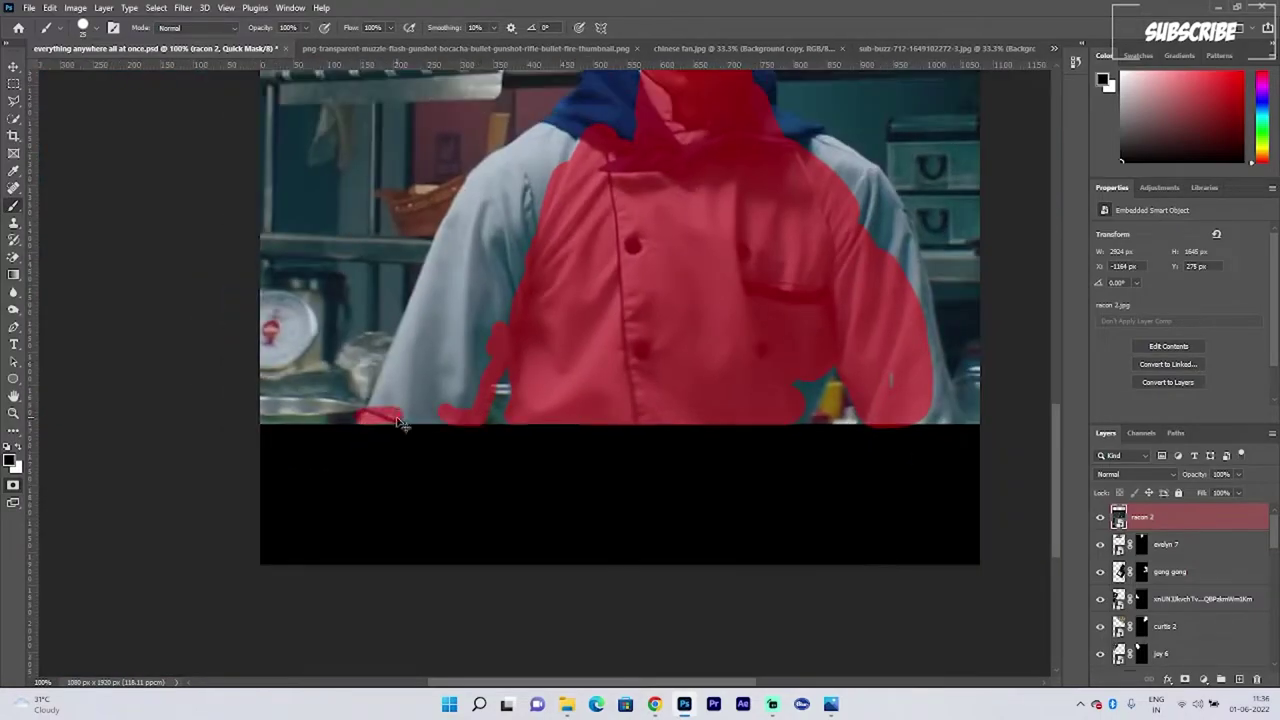
# Step: Widen the quick mask over the chef's head and the raccoon's body with a larger brush
pyautogui.scroll(10, 450, 360)
pyautogui.press(']')
pyautogui.press(']')
pyautogui.press(']')
pyautogui.press(']')
pyautogui.press(']')
pyautogui.press(']')
pyautogui.press(']')
pyautogui.press(']')
pyautogui.moveTo(663, 131); pyautogui.dragTo(748, 252)
# Step: Paint the quick mask along the chef's blue collar and down the shoulder and sleeve on the basket side
pyautogui.scroll(-3, 680, 450)
pyautogui.press('[')
pyautogui.press('[')
pyautogui.press('[')
pyautogui.press('[')
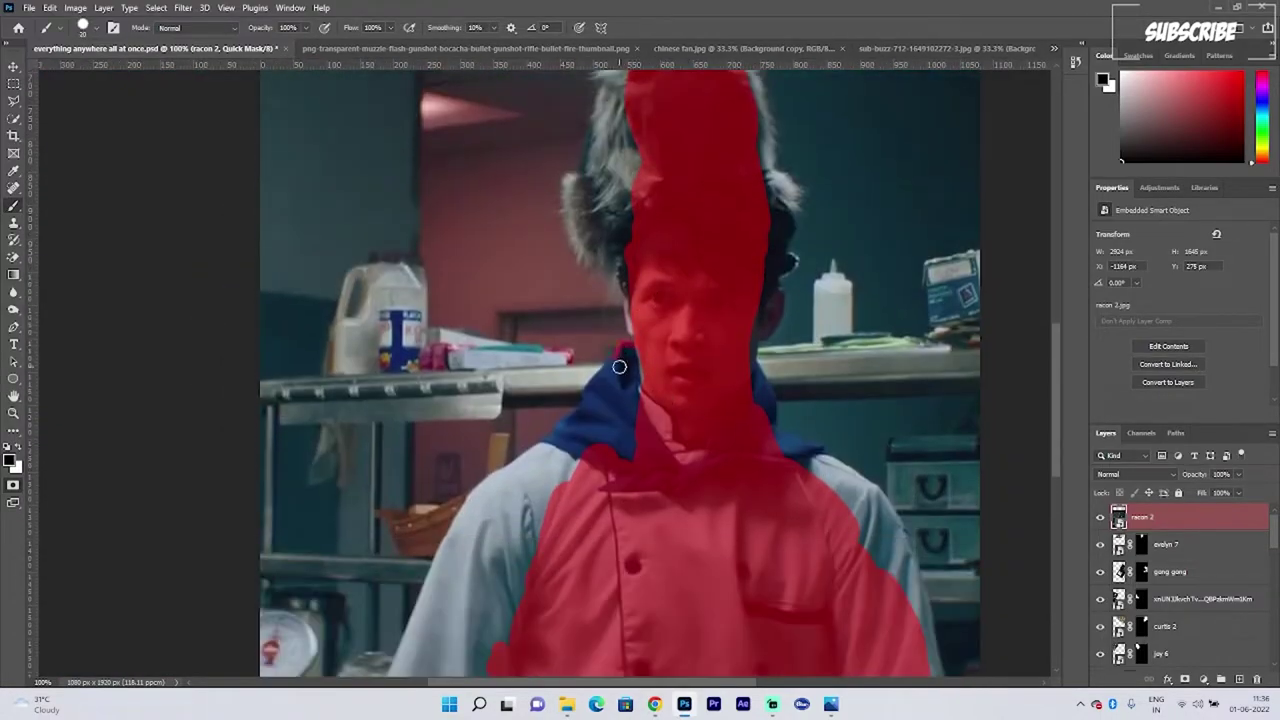
pyautogui.moveTo(566, 426); pyautogui.dragTo(545, 470)
pyautogui.scroll(-4, 545, 470)
pyautogui.hotkey('ctrl', 'z')
pyautogui.moveTo(543, 312); pyautogui.dragTo(460, 532)
pyautogui.press(']')
pyautogui.press(']')
pyautogui.moveTo(514, 420); pyautogui.dragTo(472, 512)
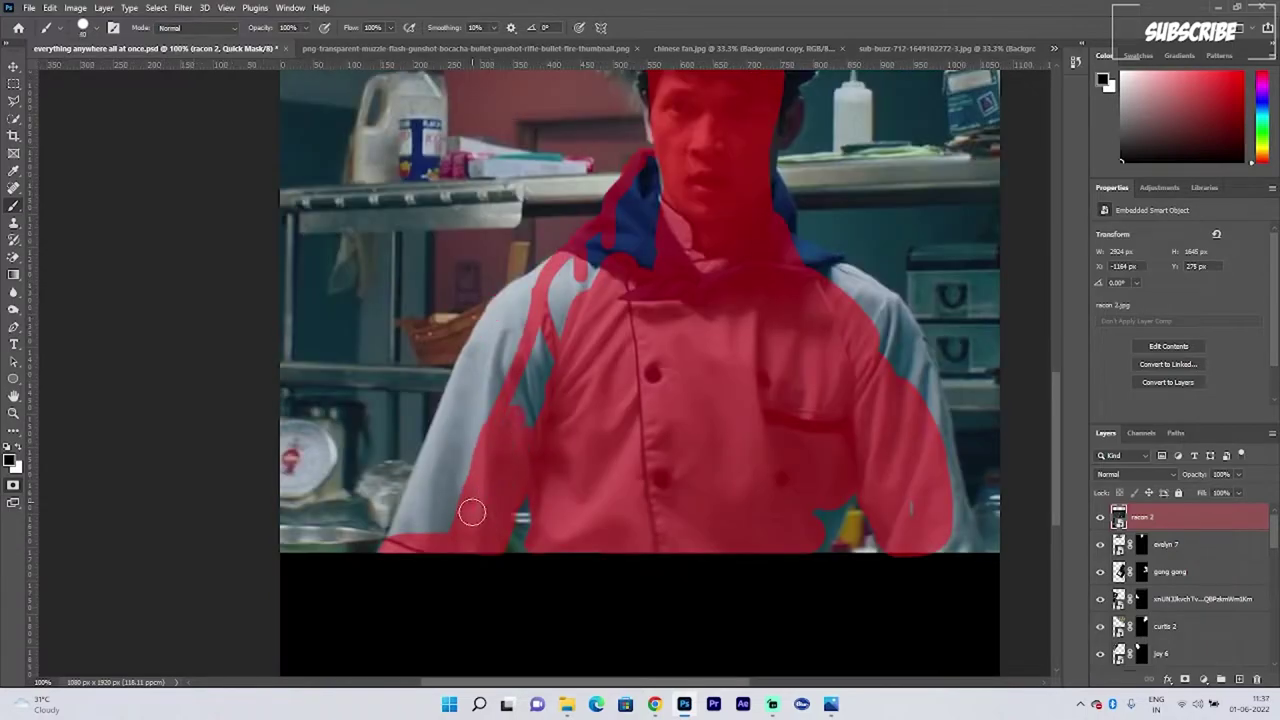
# Step: Cover the chef's remaining shoulders, sleeves and collar with the quick mask up to their outer edges
pyautogui.moveTo(817, 271); pyautogui.dragTo(887, 350)
pyautogui.moveTo(868, 294); pyautogui.dragTo(752, 211)
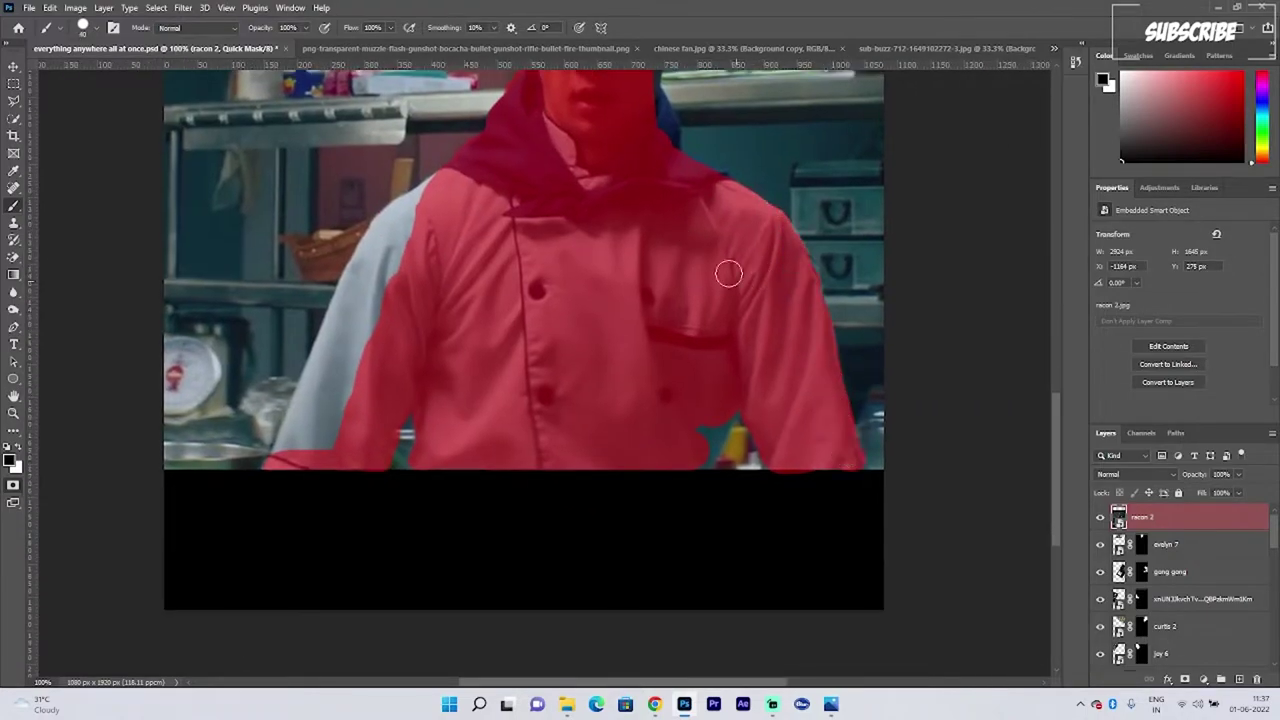
pyautogui.moveTo(424, 186); pyautogui.dragTo(360, 292)
pyautogui.moveTo(484, 181); pyautogui.dragTo(645, 52)
pyautogui.moveTo(504, 144)
pyautogui.mouseDown()
pyautogui.moveTo(491, 316)
pyautogui.moveTo(522, 203)
pyautogui.mouseUp()
pyautogui.moveTo(881, 282); pyautogui.dragTo(816, 438)
pyautogui.moveTo(812, 174); pyautogui.dragTo(829, 402)
# Step: Fill the remaining raccoon fur beside the chef's hair in the quick mask
pyautogui.scroll(3, 790, 313)
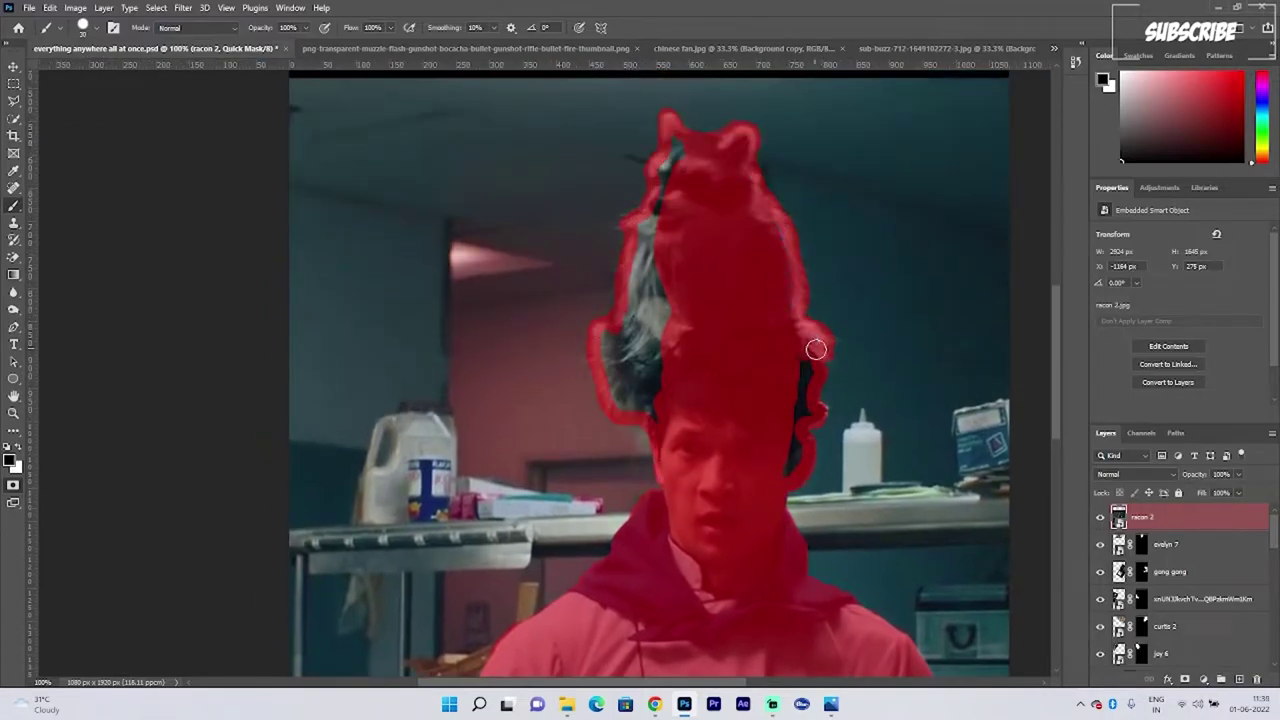
pyautogui.moveTo(644, 390); pyautogui.dragTo(640, 275)
pyautogui.hotkey('ctrl', '-')
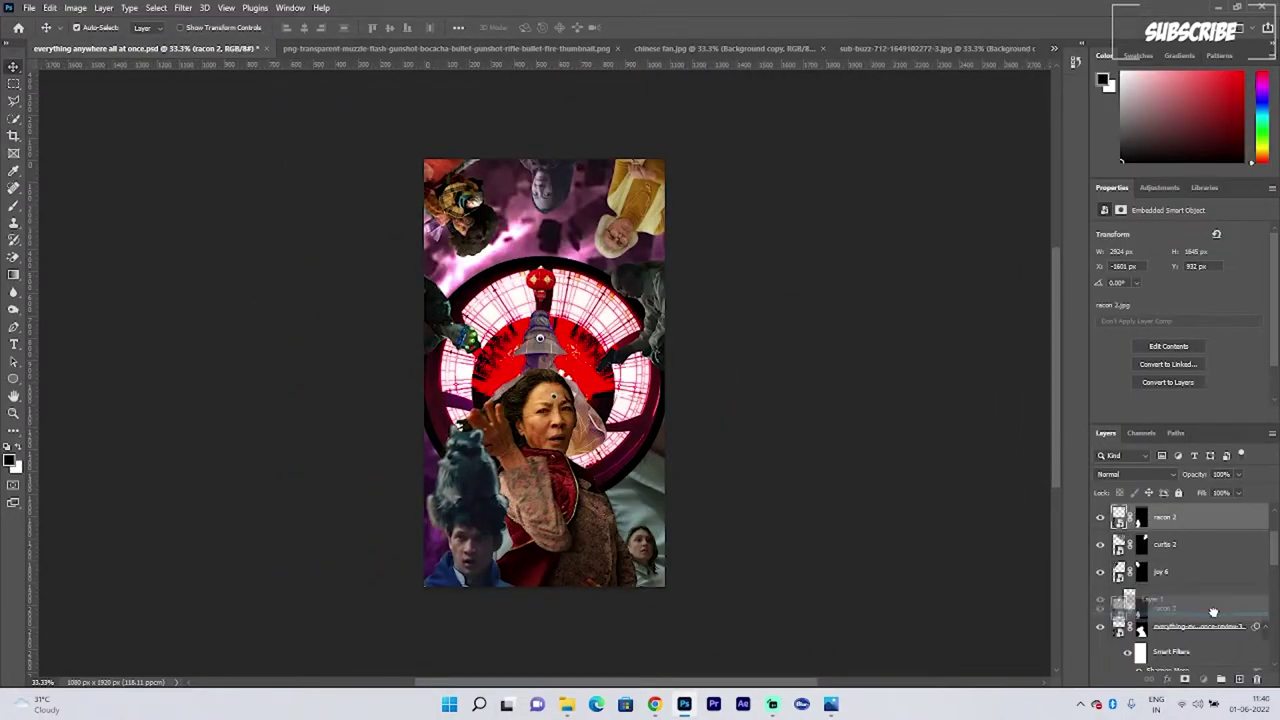
# Step: Scale down the masked racon 2 cut-out and fit it into the poster's lower-left corner
pyautogui.hotkey('ctrl', 't')
pyautogui.moveTo(206, 397); pyautogui.dragTo(316, 491)
pyautogui.press('Return')
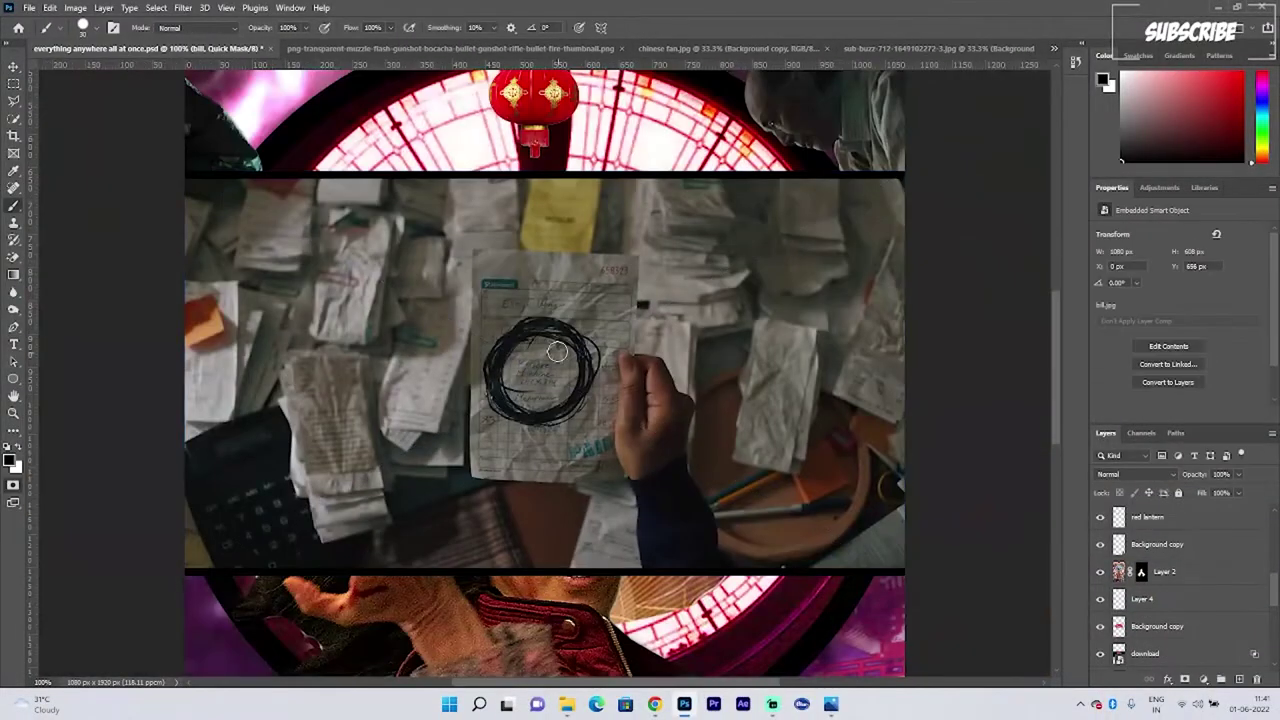
# Step: Paint a quick mask on the bill image over the receipt's circled centre, its top edge and its hand-side edge
pyautogui.moveTo(557, 351); pyautogui.dragTo(520, 270)
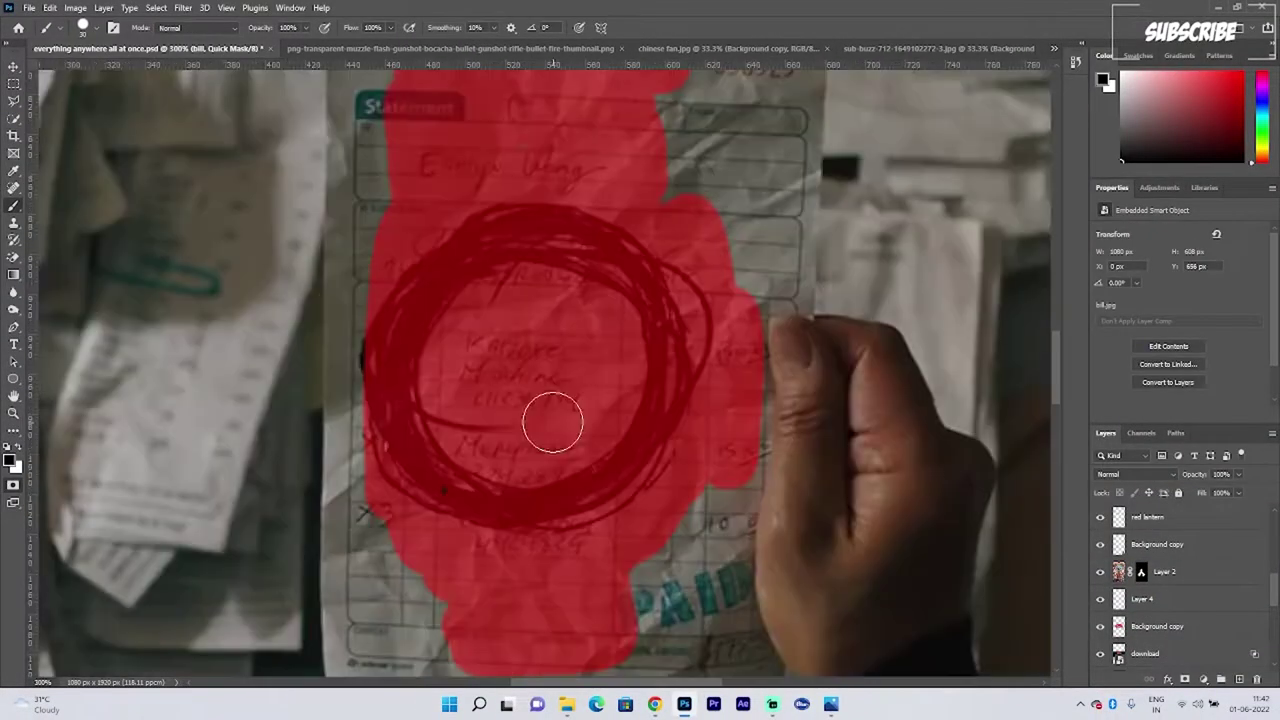
pyautogui.moveTo(590, 150); pyautogui.dragTo(755, 155)
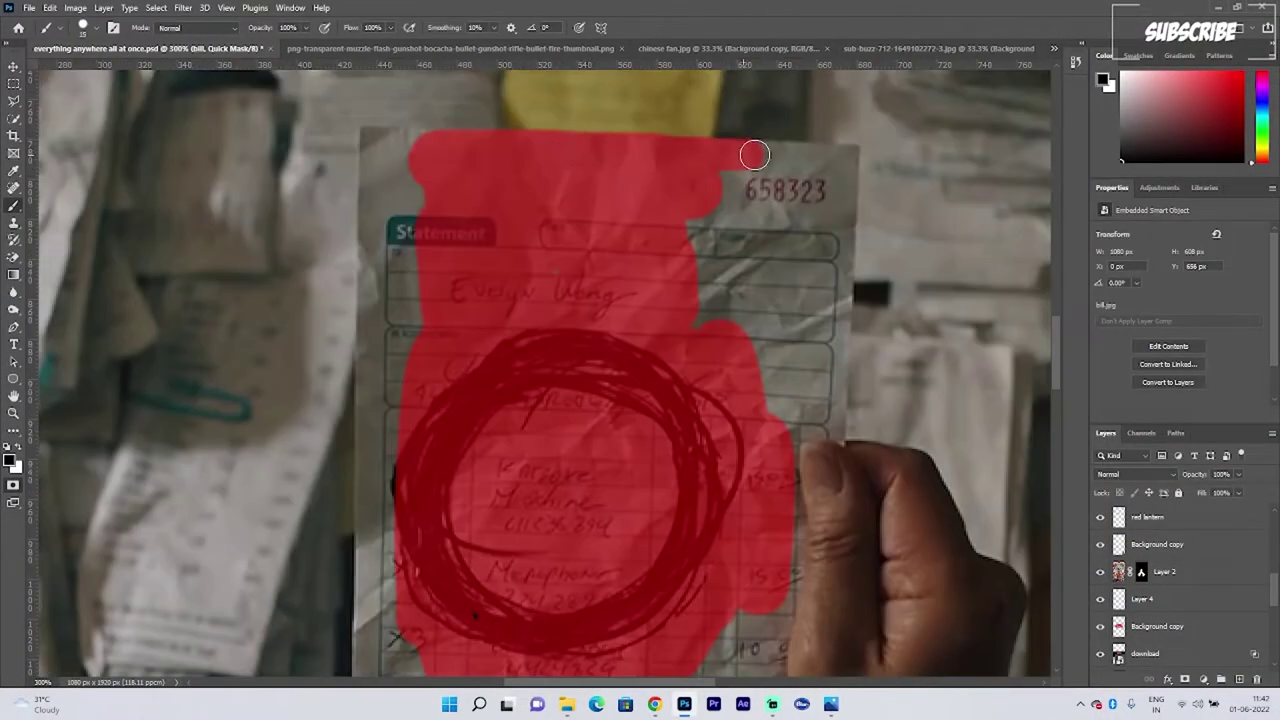
pyautogui.moveTo(846, 305); pyautogui.dragTo(768, 430)
pyautogui.moveTo(768, 430); pyautogui.dragTo(758, 260)
# Step: Outline the hand and dark sleeve holding the receipt in the quick mask with a fine brush
pyautogui.moveTo(836, 198); pyautogui.dragTo(792, 338)
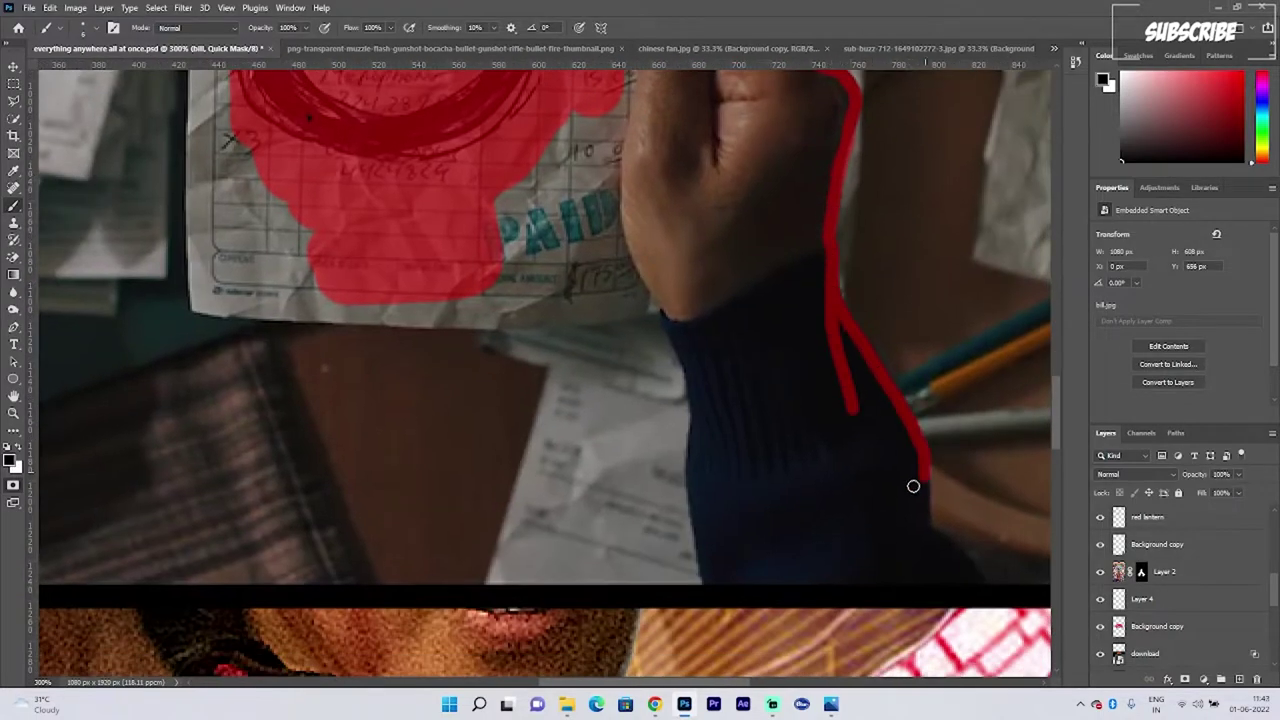
pyautogui.moveTo(913, 486); pyautogui.dragTo(905, 418)
pyautogui.moveTo(916, 412); pyautogui.dragTo(968, 515)
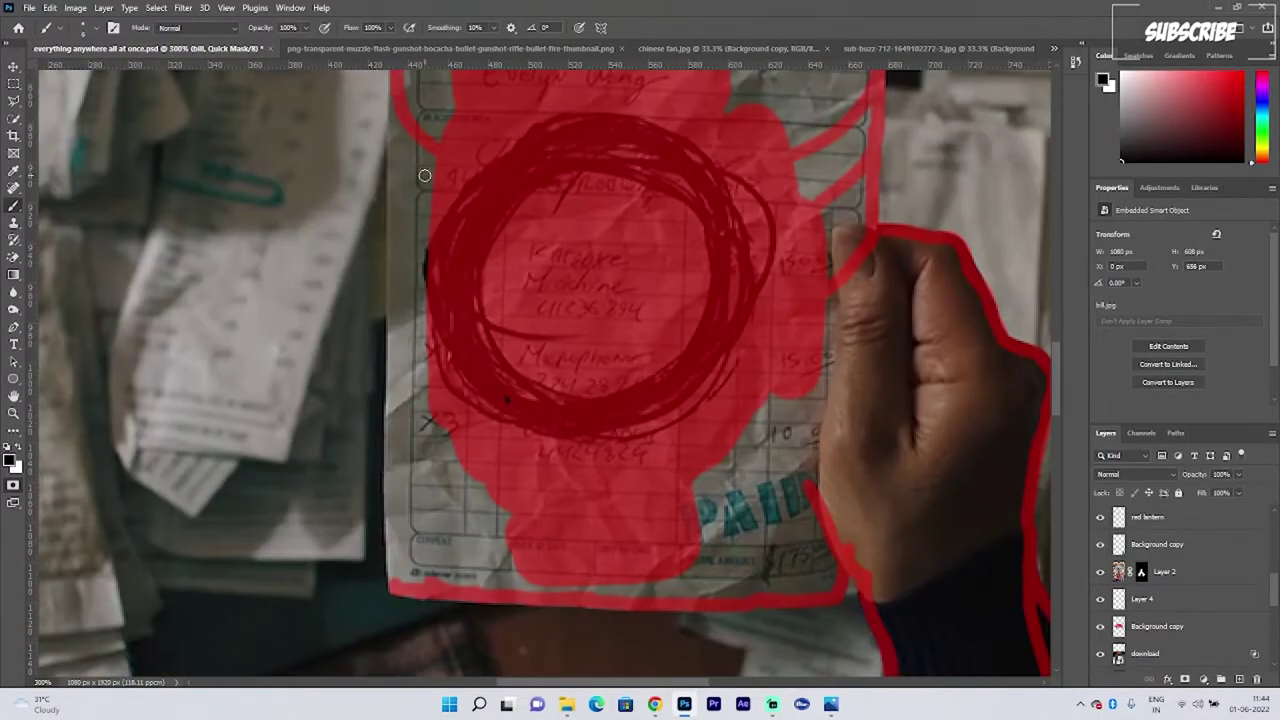
# Step: Paint the quick mask down the receipt's far edge and into its lower corner, opposite the hand
pyautogui.scroll(-1, 471, 171)
pyautogui.moveTo(471, 171); pyautogui.dragTo(457, 329)
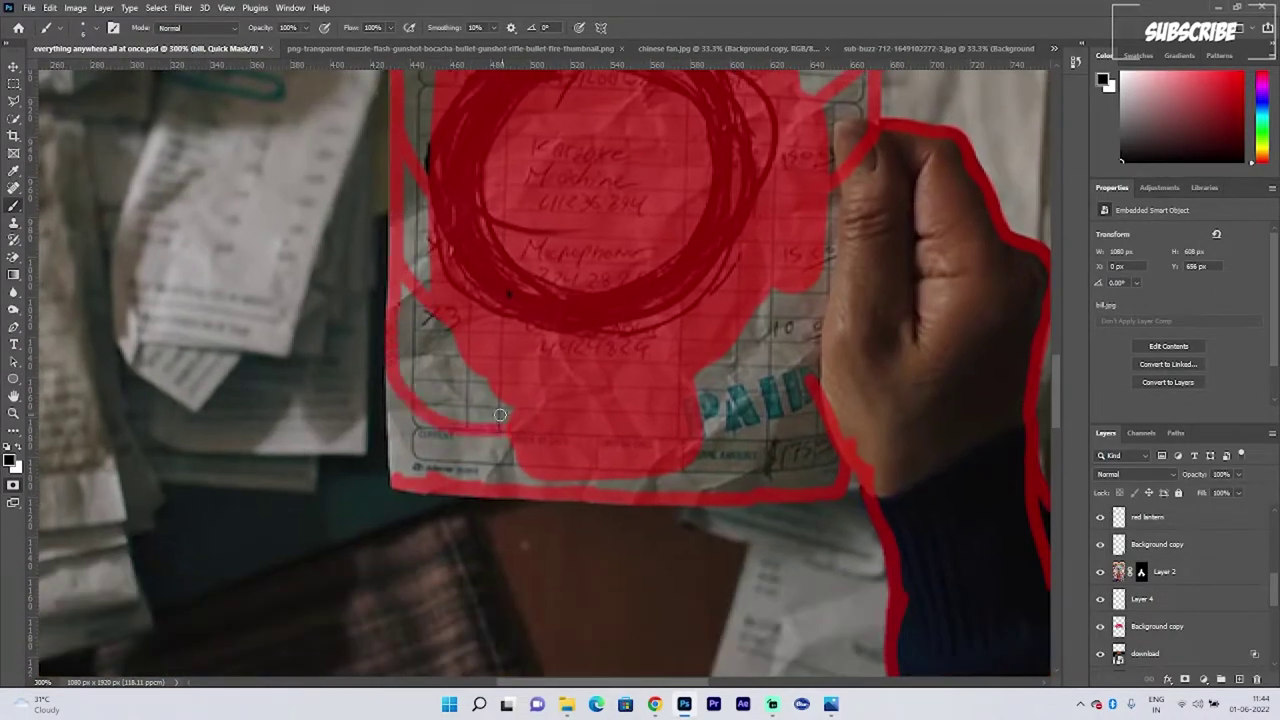
pyautogui.moveTo(396, 430); pyautogui.dragTo(397, 470)
# Step: Enlarge the brush and fill the hand holding the receipt in the quick mask
pyautogui.hotkey('ctrl', '-')
pyautogui.scroll(2, 608, 391)
pyautogui.hotkey('ctrl', '-')
pyautogui.press(']')
pyautogui.press(']')
pyautogui.press(']')
pyautogui.press(']')
pyautogui.press(']')
pyautogui.press(']')
pyautogui.press(']')
pyautogui.press(']')
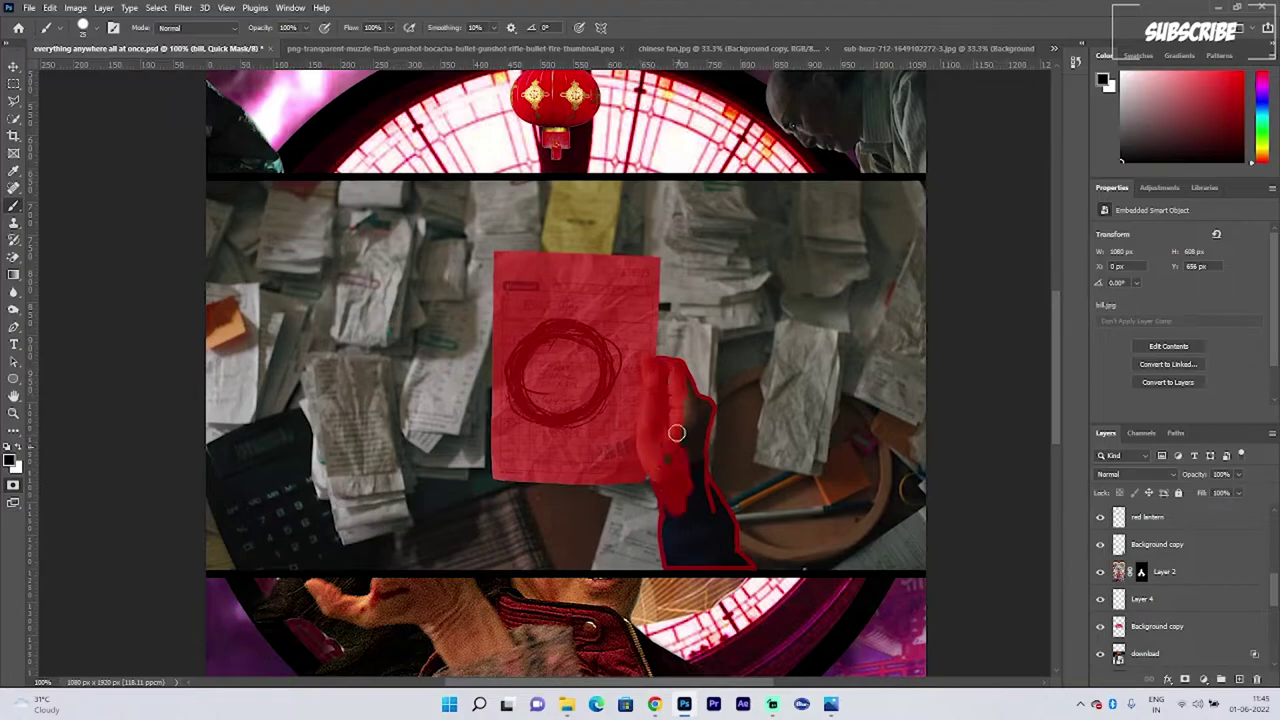
pyautogui.moveTo(693, 403); pyautogui.dragTo(692, 460)
# Step: Fill the remaining gaps in the hand and the dark sleeve down to the image's lower border in the quick mask
pyautogui.hotkey('ctrl', '+')
pyautogui.hotkey('ctrl', '+')
pyautogui.moveTo(511, 112); pyautogui.dragTo(480, 240)
pyautogui.moveTo(700, 560); pyautogui.dragTo(436, 101)
pyautogui.moveTo(640, 420); pyautogui.dragTo(705, 481)
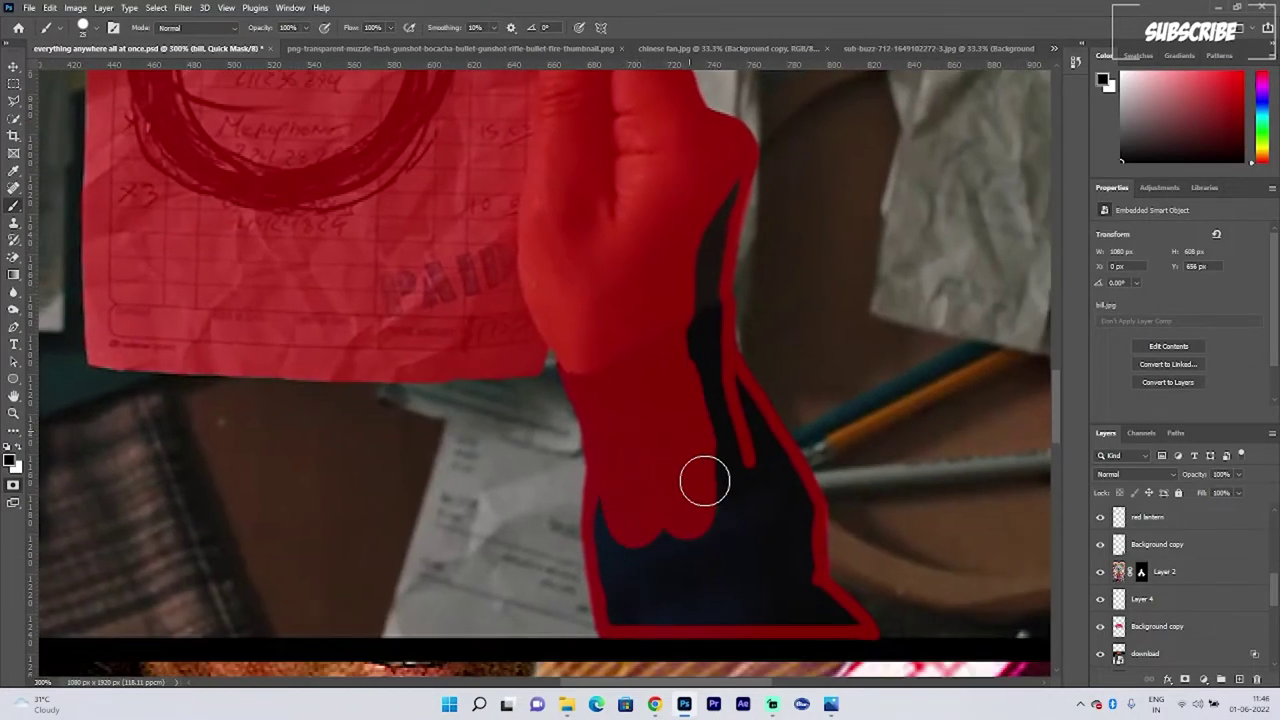
pyautogui.moveTo(751, 435)
pyautogui.mouseDown()
pyautogui.moveTo(617, 594)
pyautogui.moveTo(810, 594)
pyautogui.mouseUp()
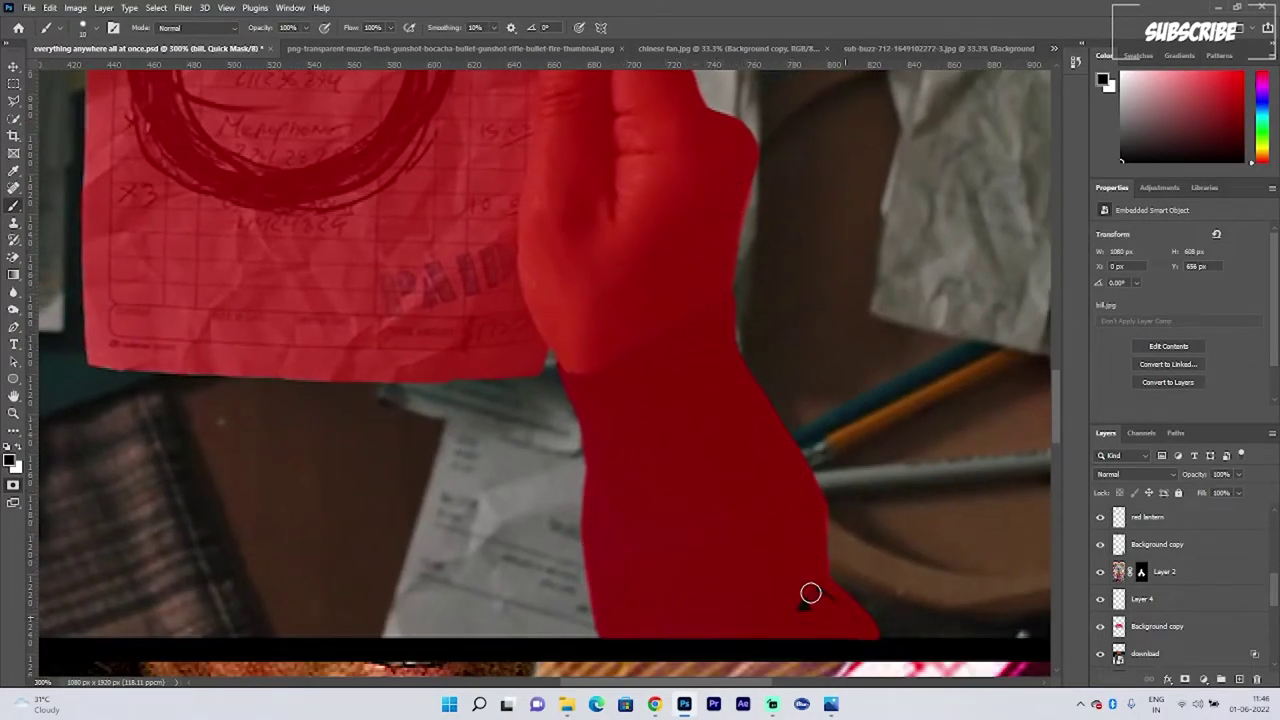
# Step: Turn the quick mask into a selection and refine its edge with smooth 8 and feather 0.3 px
pyautogui.hotkey('ctrl', '-')
pyautogui.hotkey('ctrl', '-')
pyautogui.hotkey('ctrl', '-')
pyautogui.press('q')
pyautogui.hotkey('ctrl', 'alt', 'r')
pyautogui.moveTo(1098, 405); pyautogui.dragTo(1110, 405)
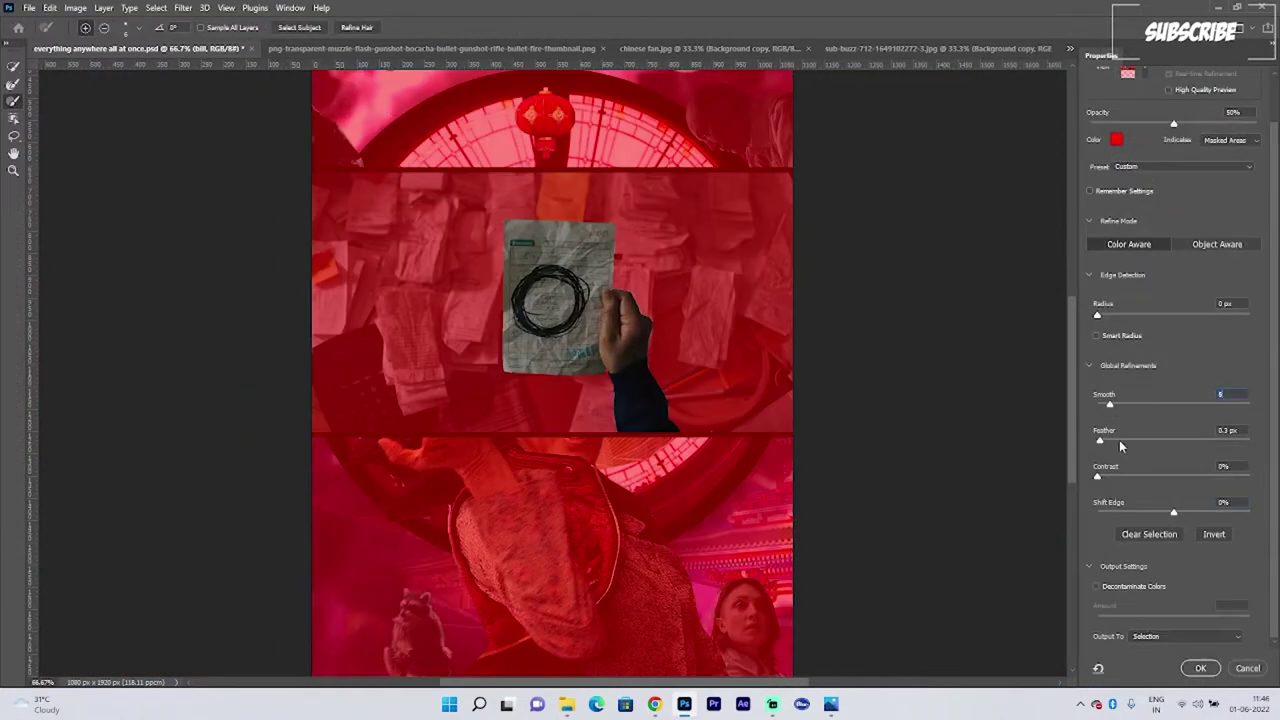
pyautogui.click(1200, 668)
# Step: Move the masked bill cut-out down to the poster's bottom centre, in front of the woman's jacket
pyautogui.hotkey('ctrl', '-')
pyautogui.hotkey('ctrl', '-')
pyautogui.press('v')
pyautogui.moveTo(554, 326); pyautogui.dragTo(575, 490)
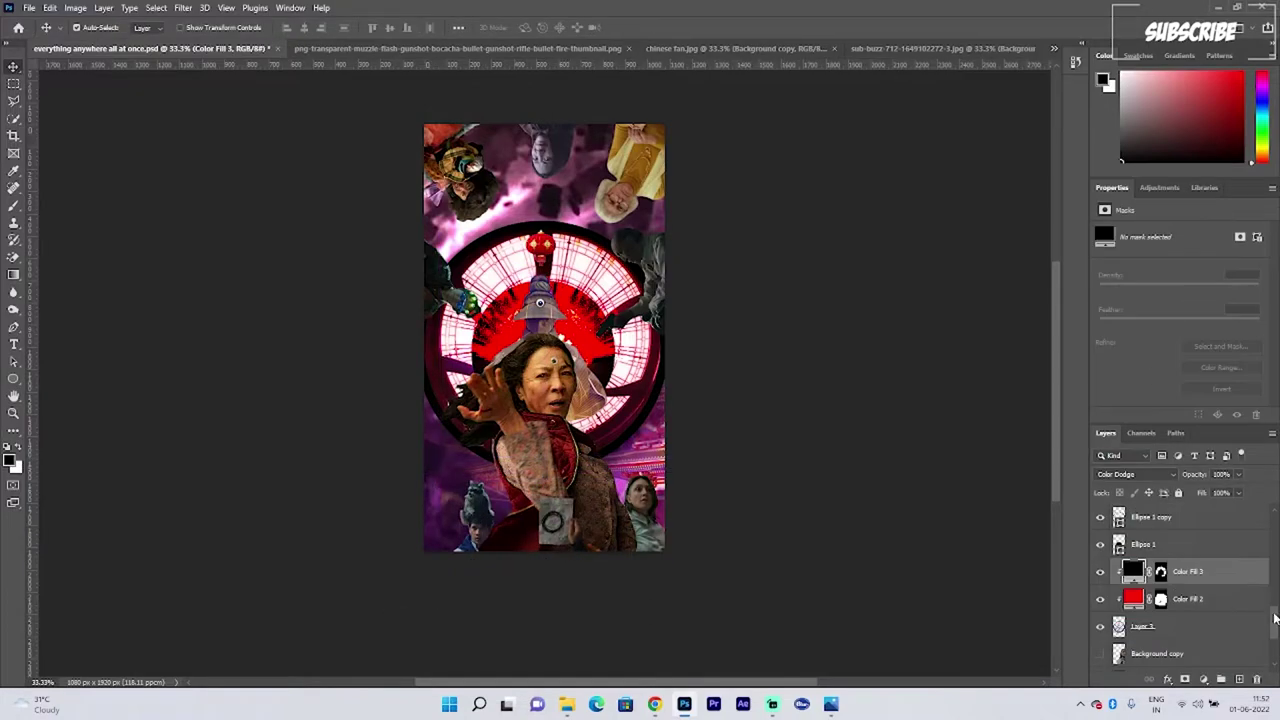
# Step: Add a solid colour fill layer in red fa0707 above the bill layer
pyautogui.moveTo(1274, 620); pyautogui.dragTo(1274, 510)
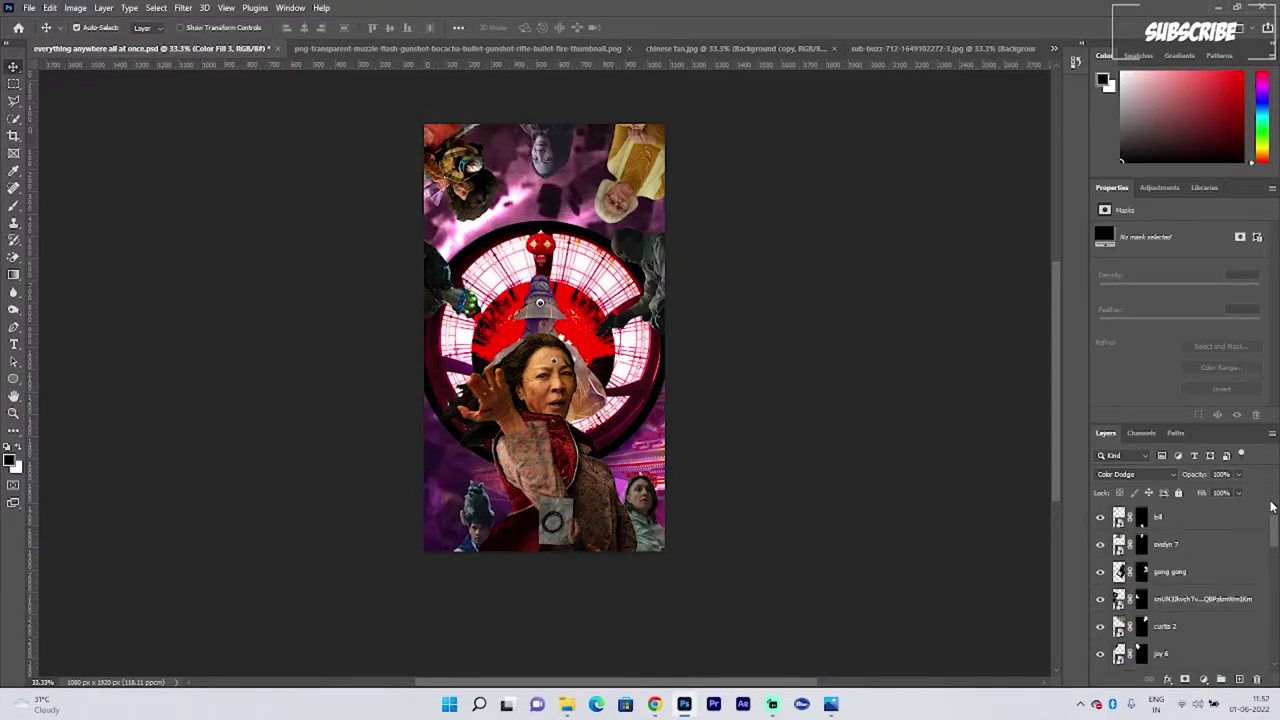
pyautogui.click(1208, 518)
pyautogui.click(1204, 679)
pyautogui.click(1203, 444)
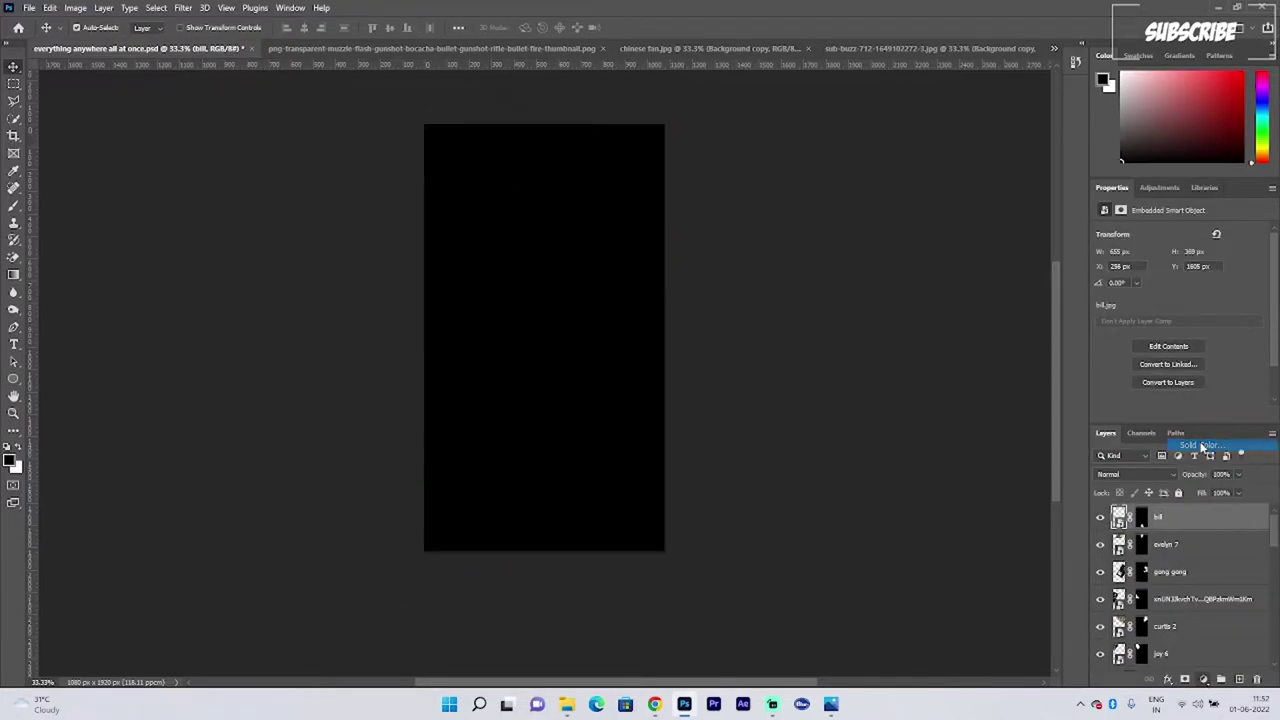
pyautogui.click(628, 162)
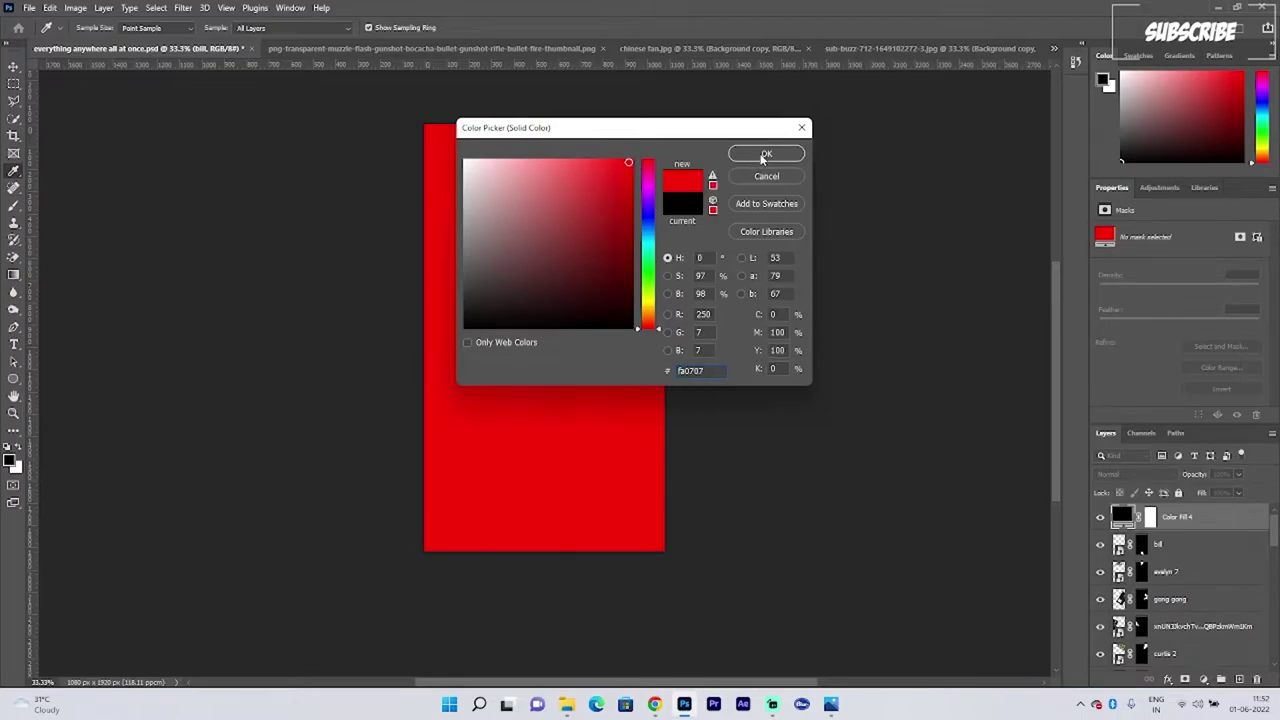
pyautogui.click(766, 153)
# Step: Invert the red fill's layer mask and paint the poster's right half back in with a white 150 px brush
pyautogui.hotkey('ctrl', 'i')
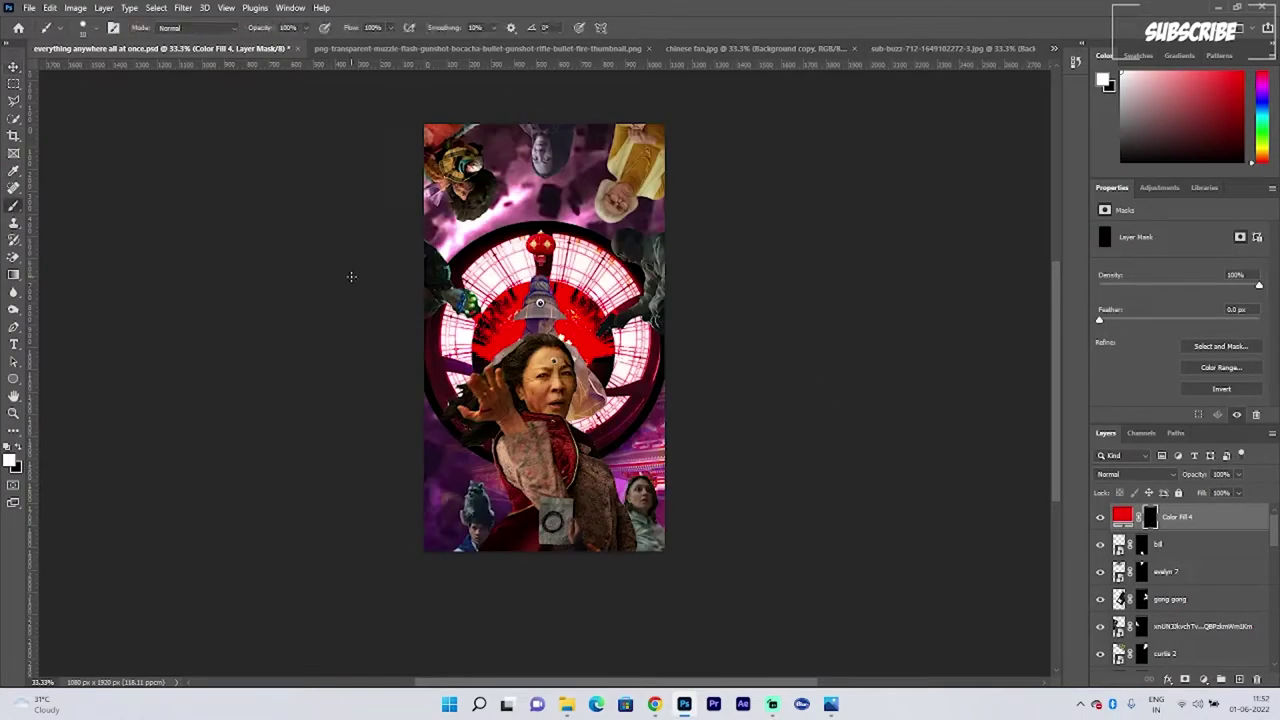
pyautogui.moveTo(546, 124); pyautogui.dragTo(543, 345)
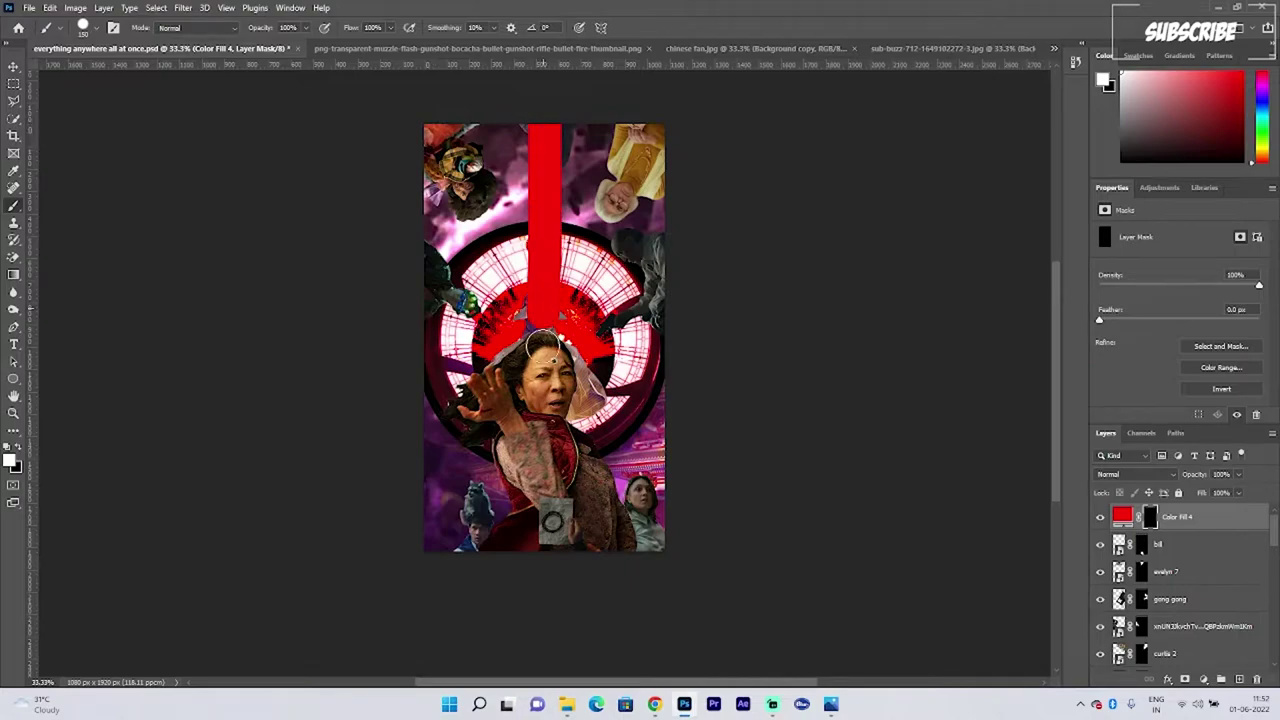
pyautogui.hotkey('ctrl', 'z')
pyautogui.moveTo(546, 120); pyautogui.dragTo(571, 576)
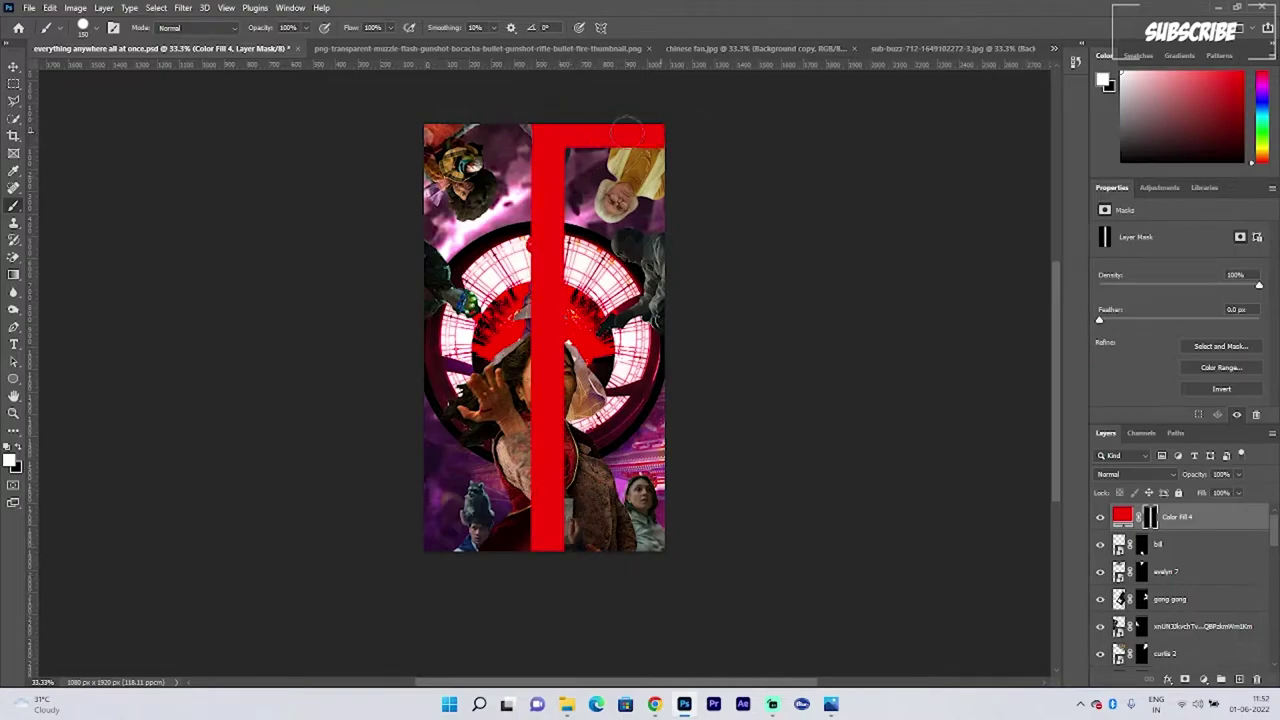
pyautogui.moveTo(627, 128)
pyautogui.mouseDown()
pyautogui.moveTo(585, 230)
pyautogui.moveTo(579, 500)
pyautogui.mouseUp()
pyautogui.moveTo(613, 197)
pyautogui.mouseDown()
pyautogui.moveTo(663, 320)
pyautogui.moveTo(658, 339)
pyautogui.mouseUp()
# Step: Set the red fill layer's blending mode to Saturation
pyautogui.click(1135, 474)
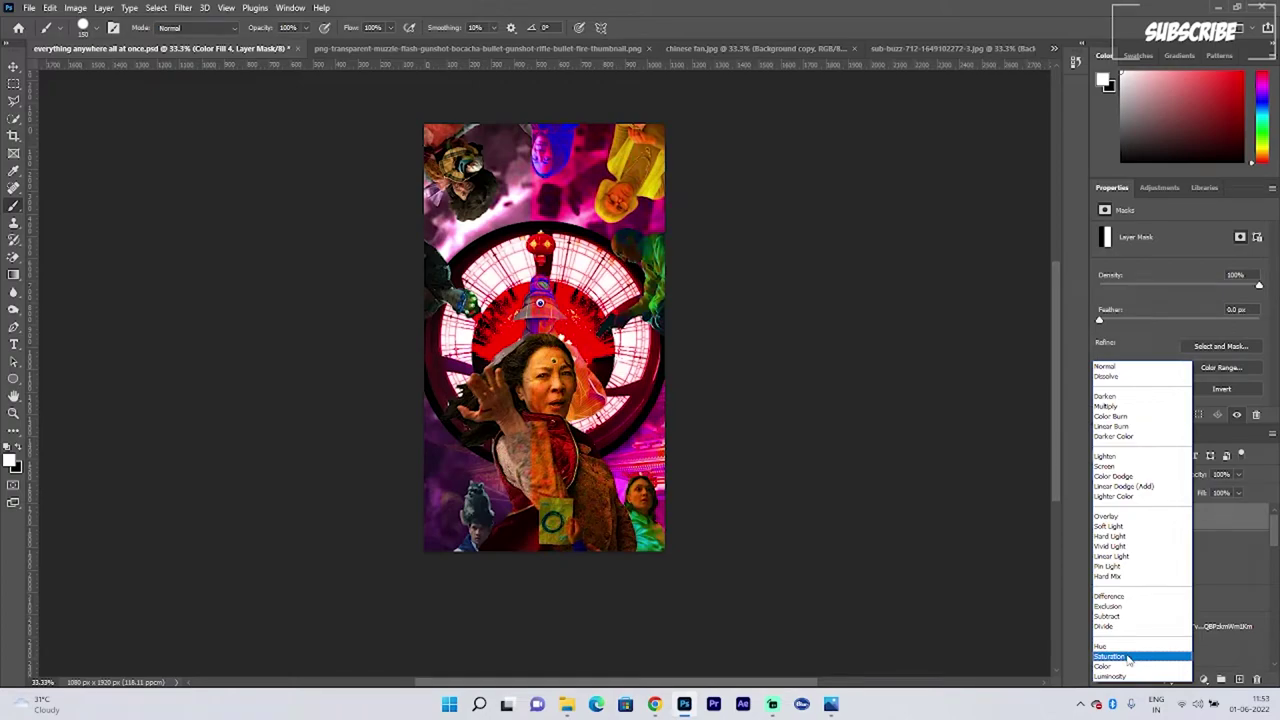
pyautogui.click(1128, 658)
# Step: Add a solid colour fill layer in blue 3c00ff above the red fill layer
pyautogui.click(1204, 679)
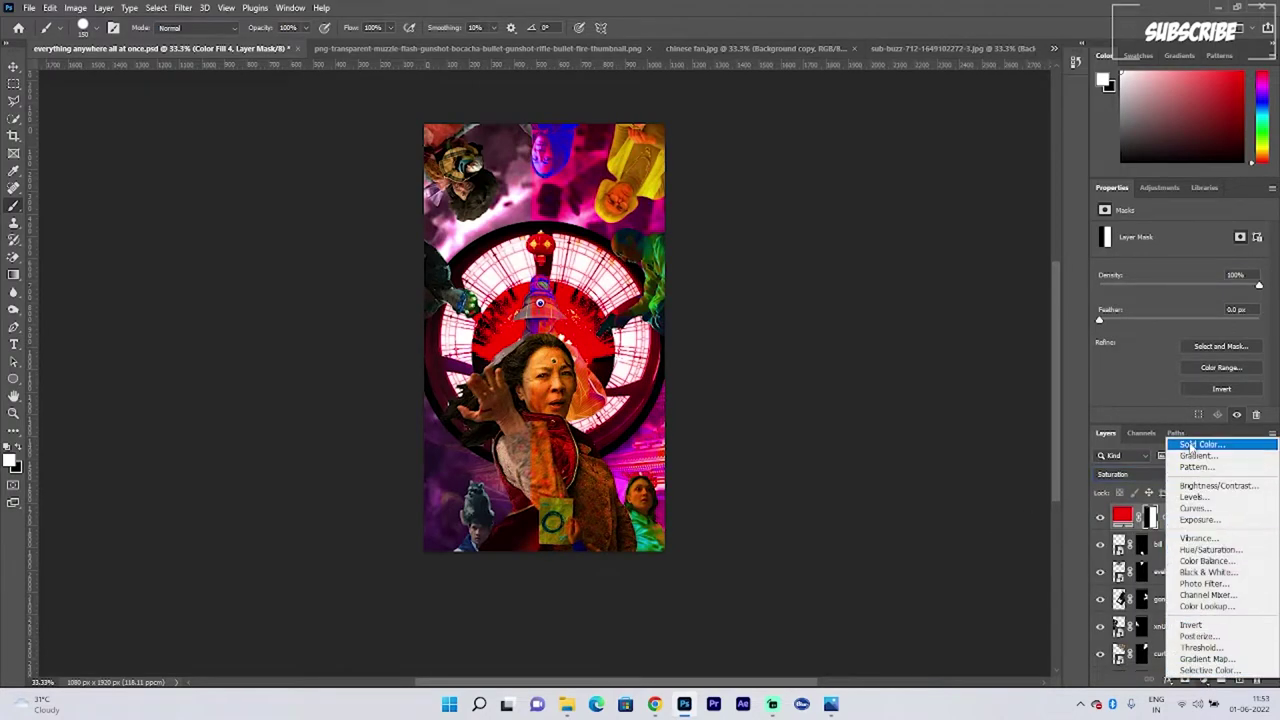
pyautogui.click(1195, 445)
pyautogui.click(608, 185)
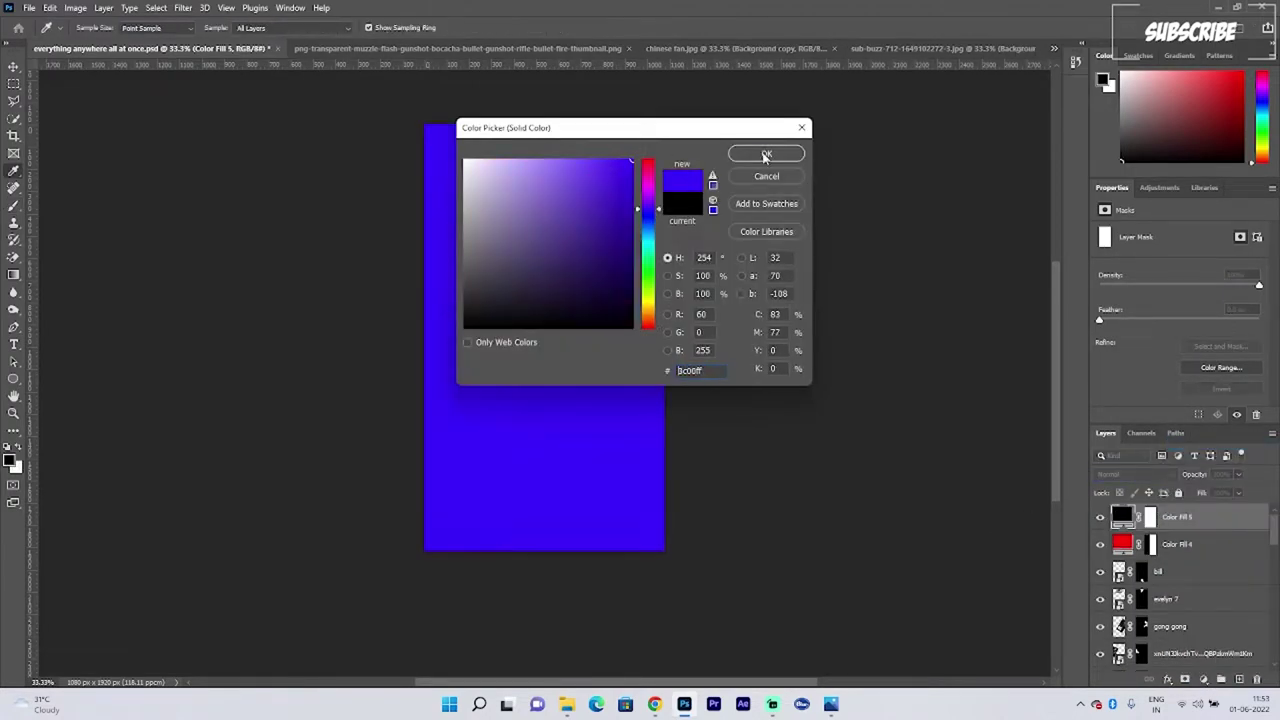
pyautogui.click(764, 153)
# Step: Invert the blue fill's layer mask and paint the poster's left half back in with the white brush
pyautogui.click(1150, 516)
pyautogui.hotkey('ctrl', 'i')
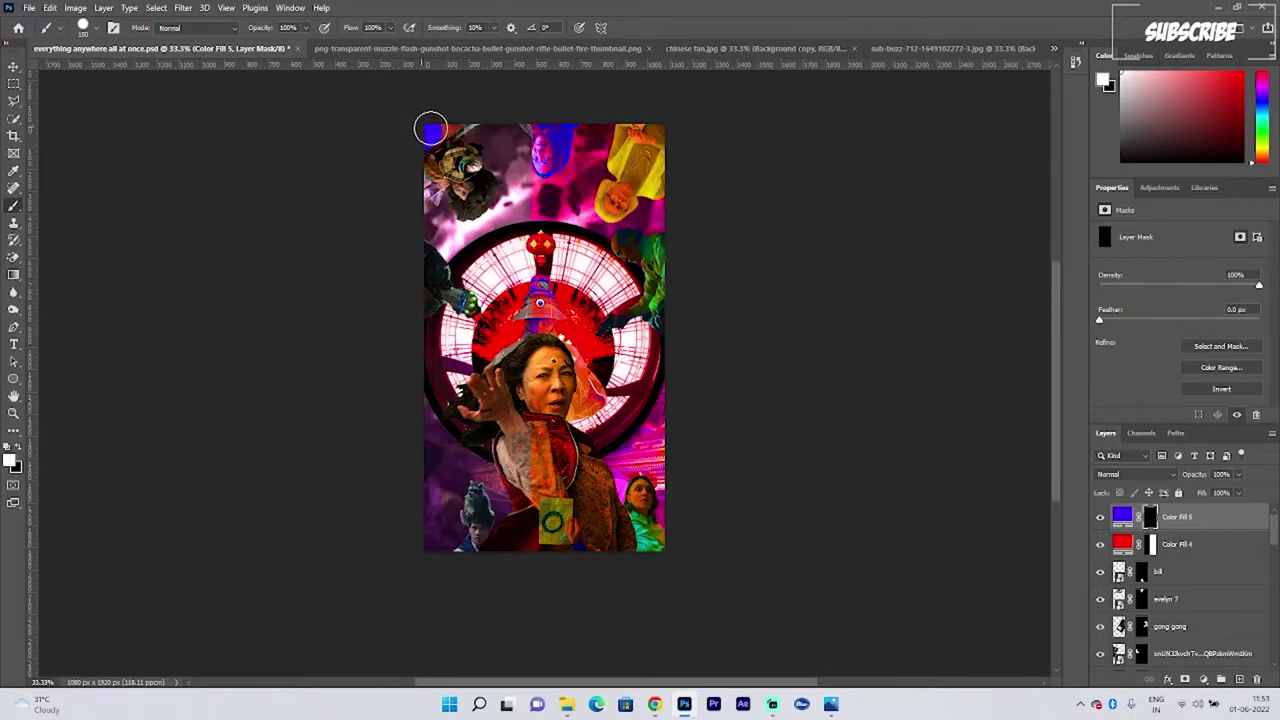
pyautogui.moveTo(512, 203); pyautogui.dragTo(494, 560)
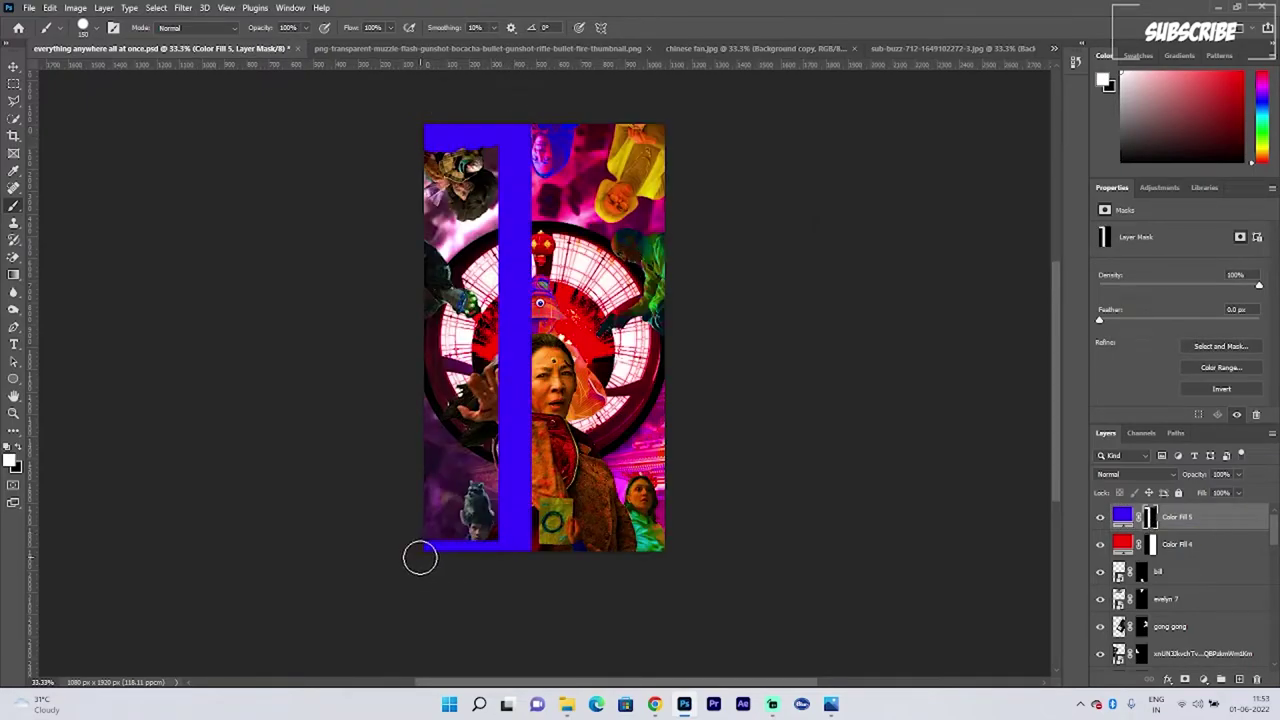
pyautogui.moveTo(438, 150)
pyautogui.mouseDown()
pyautogui.moveTo(417, 514)
pyautogui.moveTo(437, 549)
pyautogui.moveTo(464, 546)
pyautogui.mouseUp()
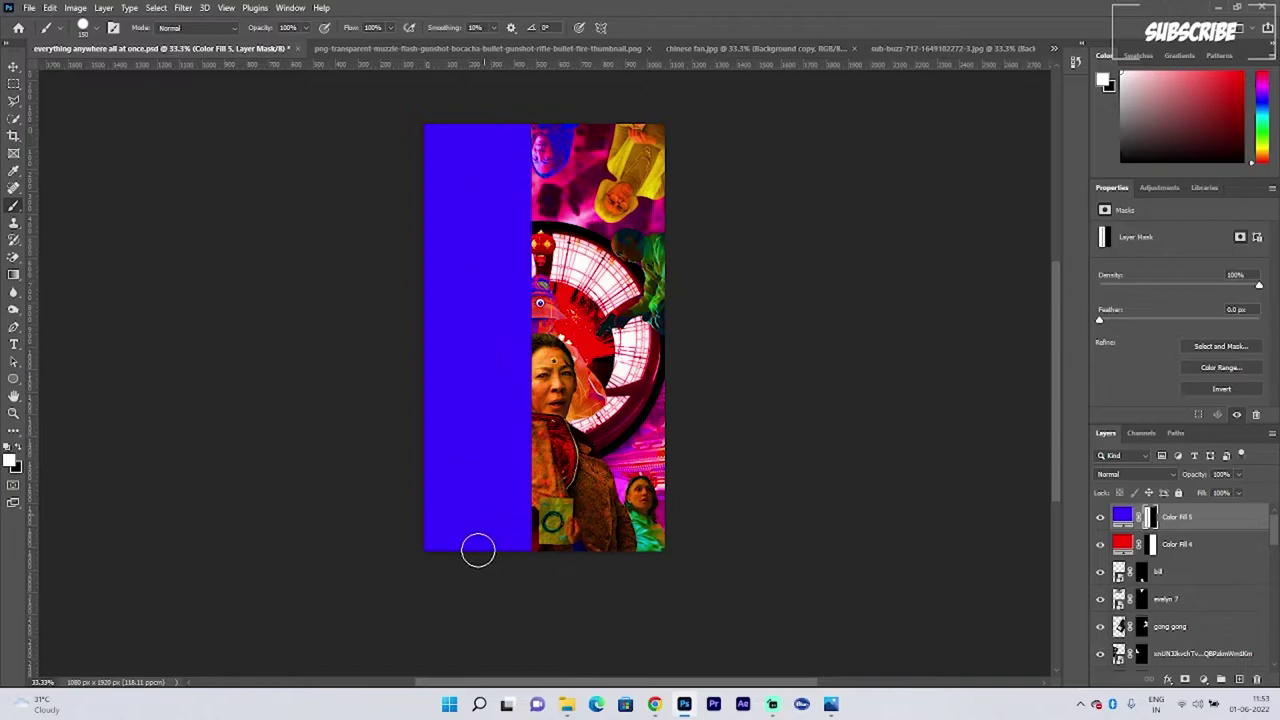
# Step: Set the blue fill to Saturation blending and lower the opacity of the blue fill to about 83% and the red fill to about 79%
pyautogui.click(1122, 474)
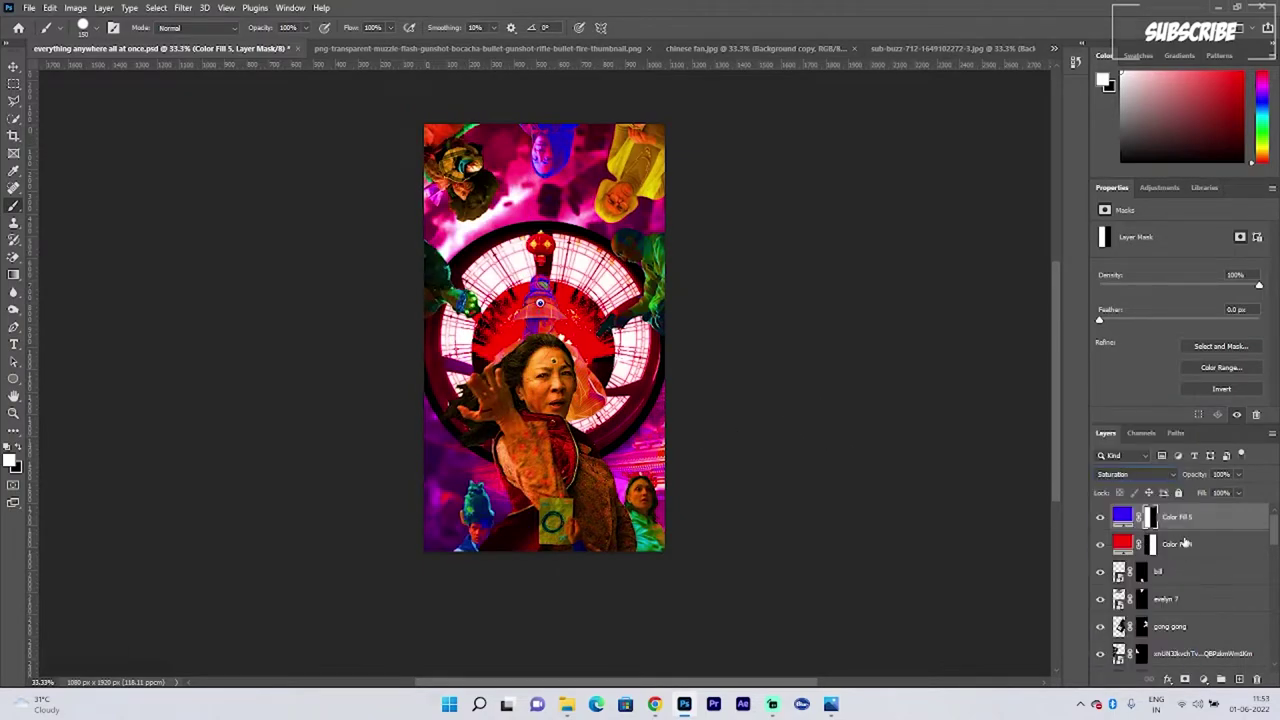
pyautogui.moveTo(1240, 479); pyautogui.dragTo(1238, 493)
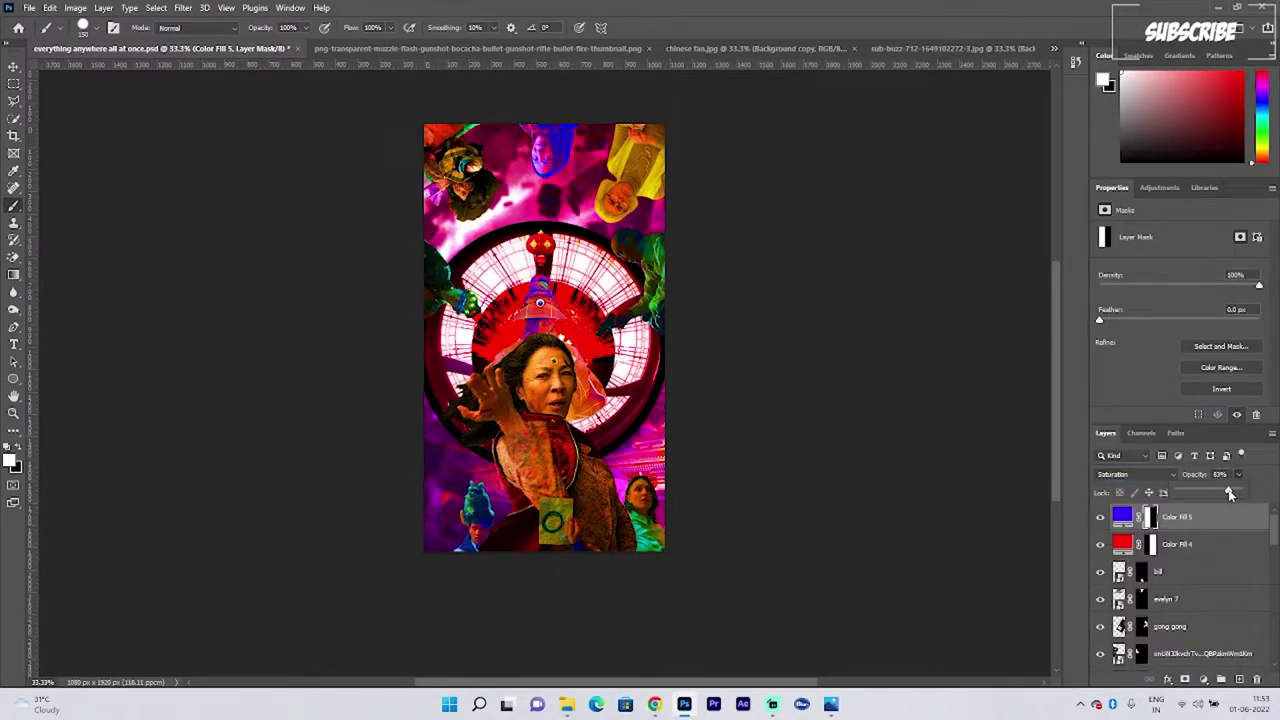
pyautogui.click(1174, 549)
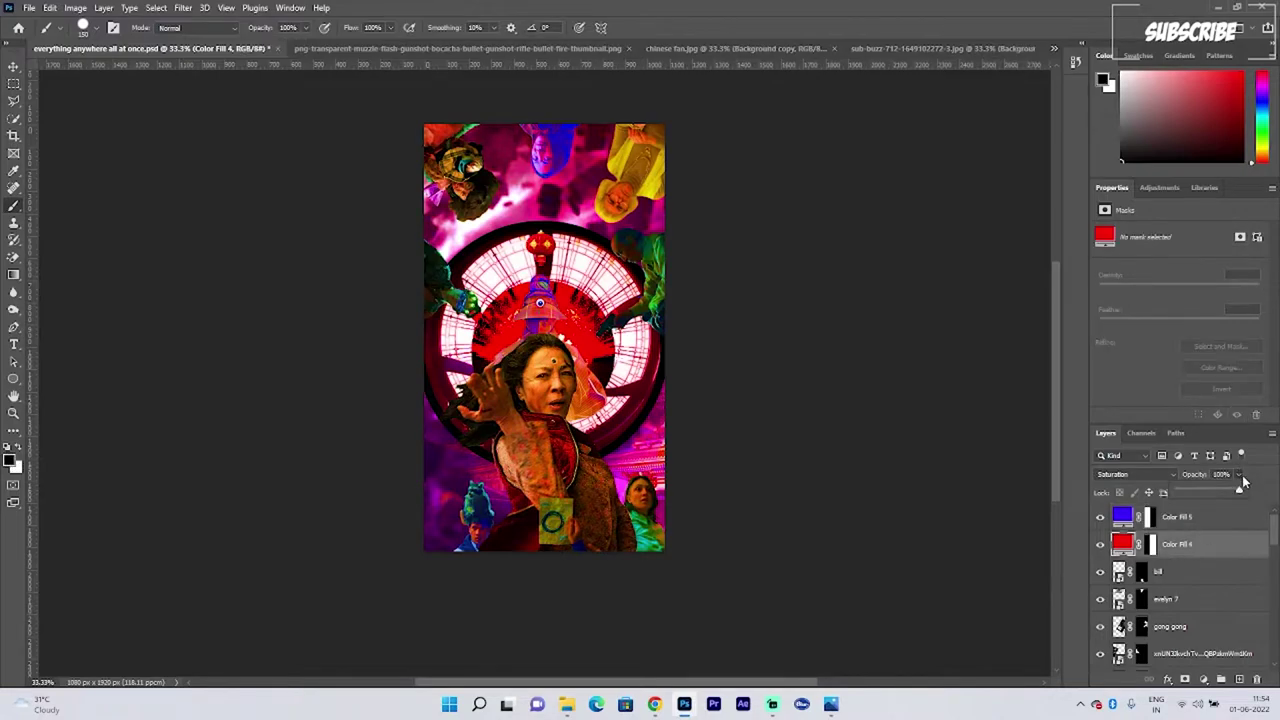
pyautogui.click(1239, 474)
pyautogui.moveTo(1218, 493); pyautogui.dragTo(1207, 493)
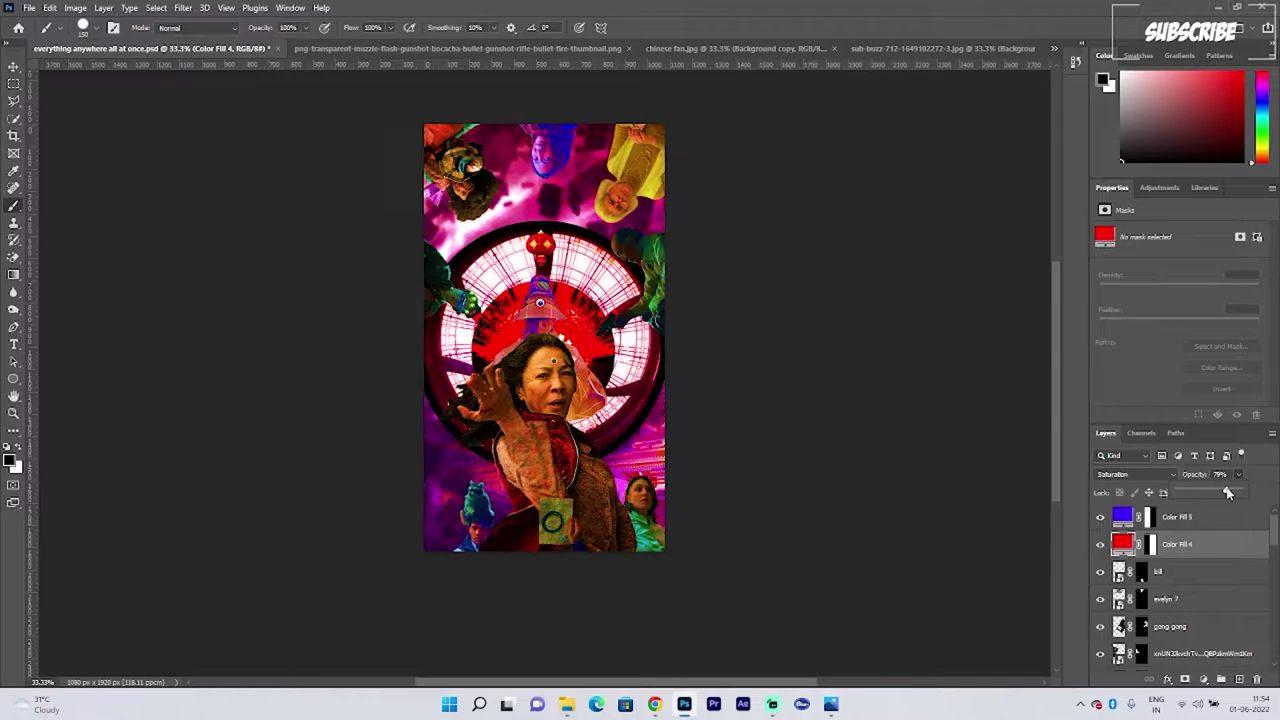
# Step: Add a solid colour fill layer in light grey a7a6a6 on top of the other fill layers
pyautogui.click(1220, 679)
pyautogui.click(1200, 442)
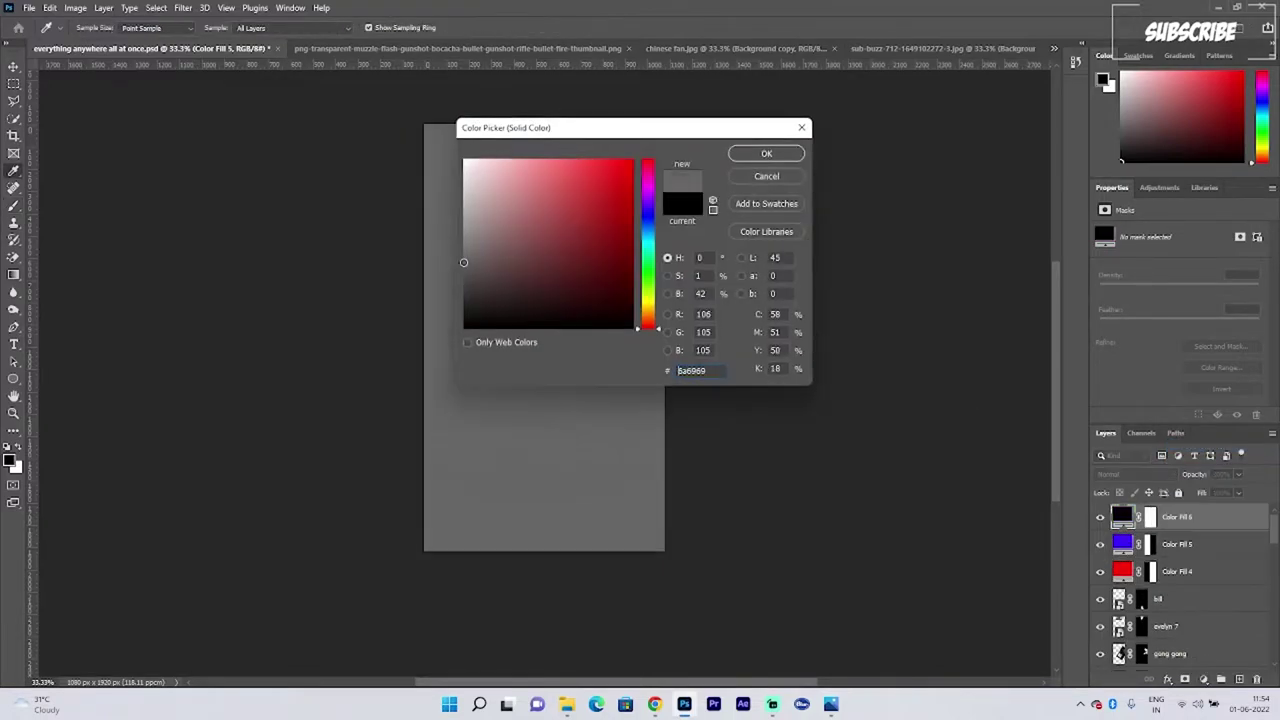
pyautogui.moveTo(461, 255); pyautogui.dragTo(463, 214)
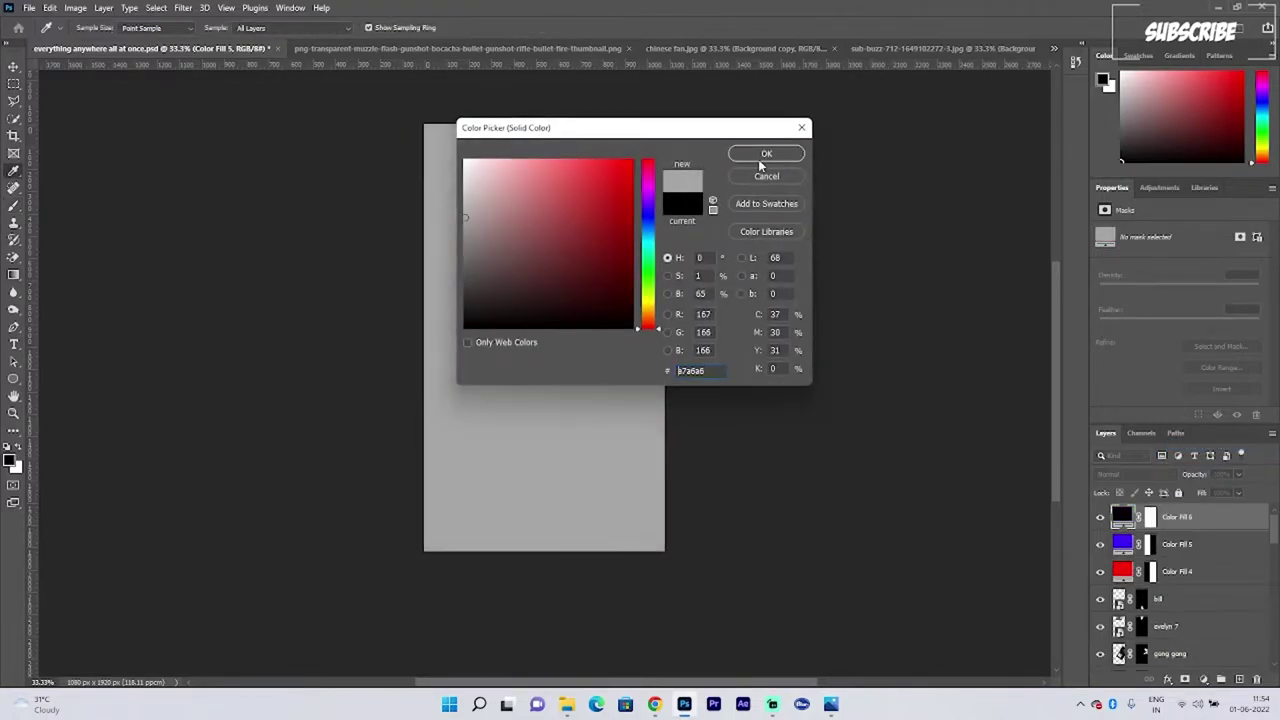
pyautogui.click(766, 153)
# Step: Invert the grey fill's layer mask and set the brush to 15% opacity with 35% smoothing
pyautogui.hotkey('ctrl', 'i')
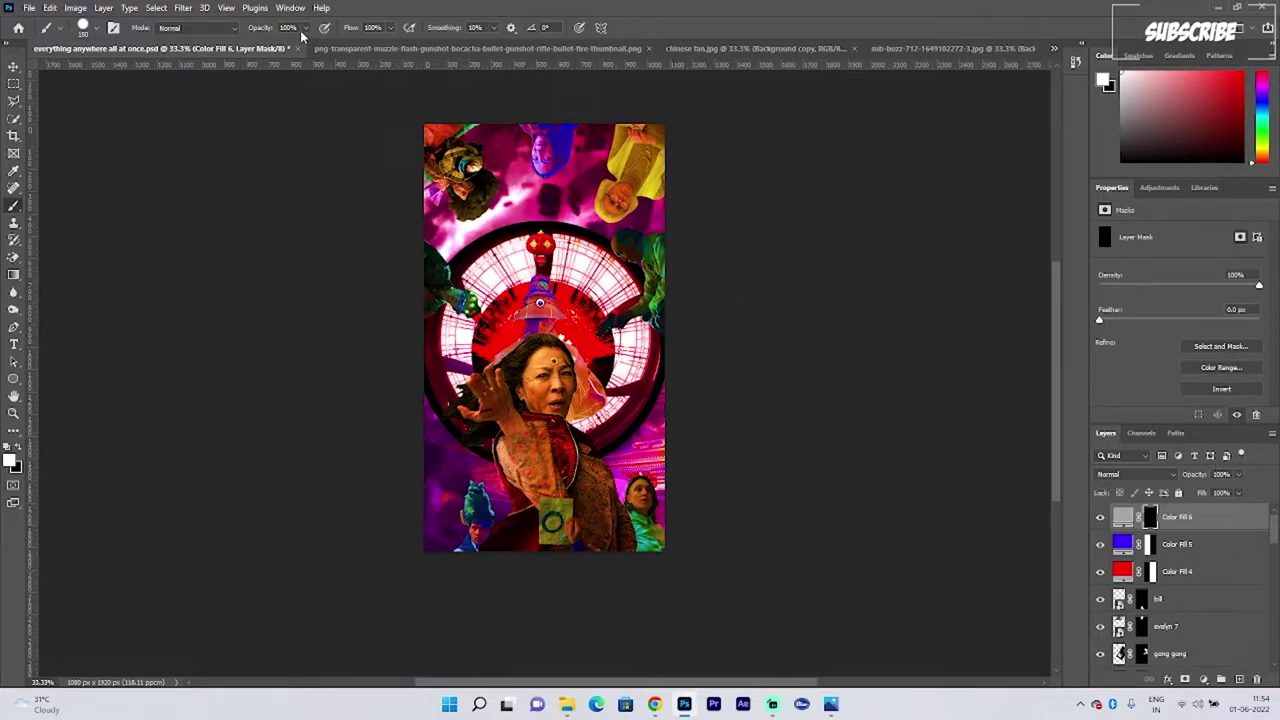
pyautogui.moveTo(302, 35); pyautogui.dragTo(265, 46)
pyautogui.moveTo(494, 29); pyautogui.dragTo(503, 46)
# Step: Paint a faint grey haze across the poster on the grey fill's mask and lower that layer's opacity to 57%
pyautogui.moveTo(470, 184)
pyautogui.mouseDown()
pyautogui.moveTo(762, 120)
pyautogui.moveTo(371, 247)
pyautogui.mouseUp()
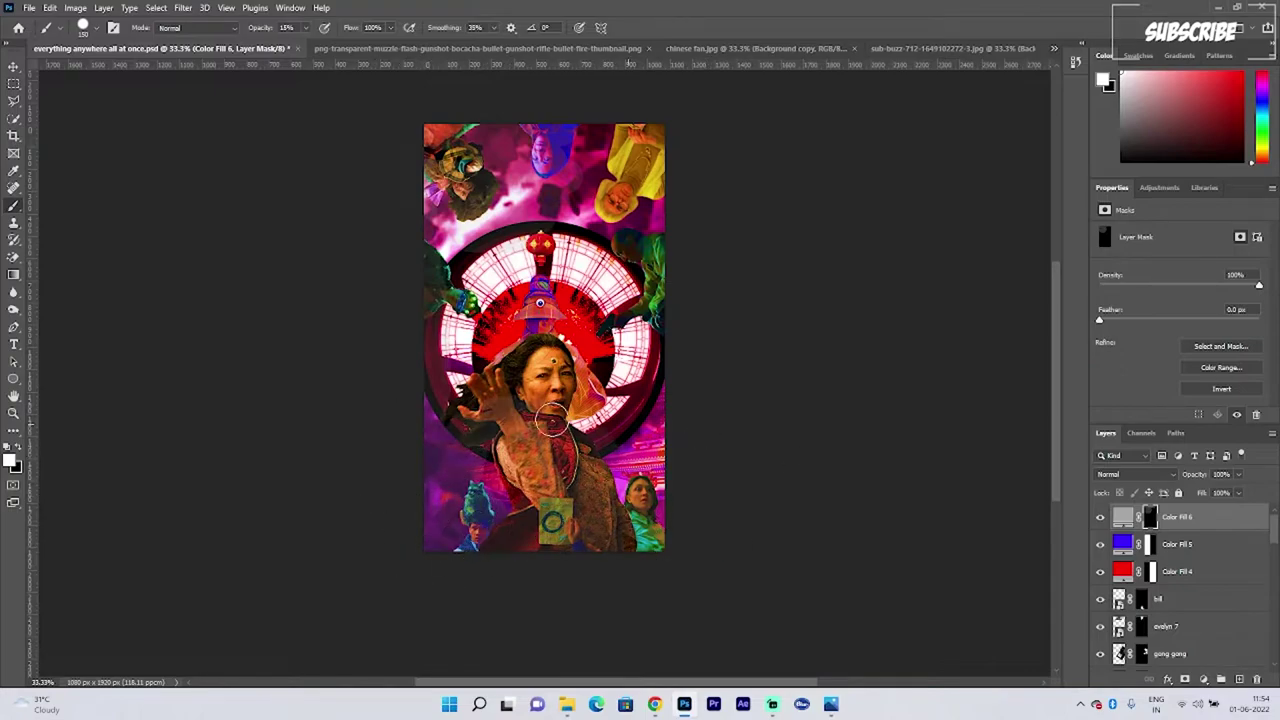
pyautogui.moveTo(452, 252)
pyautogui.mouseDown()
pyautogui.moveTo(555, 198)
pyautogui.moveTo(430, 259)
pyautogui.moveTo(481, 139)
pyautogui.moveTo(328, 148)
pyautogui.moveTo(385, 147)
pyautogui.moveTo(674, 280)
pyautogui.moveTo(791, 515)
pyautogui.mouseUp()
pyautogui.moveTo(1238, 474)
pyautogui.mouseDown()
pyautogui.moveTo(1198, 491)
pyautogui.moveTo(1215, 493)
pyautogui.mouseUp()
pyautogui.moveTo(462, 502)
pyautogui.mouseDown()
pyautogui.moveTo(687, 552)
pyautogui.moveTo(674, 520)
pyautogui.moveTo(699, 446)
pyautogui.mouseUp()
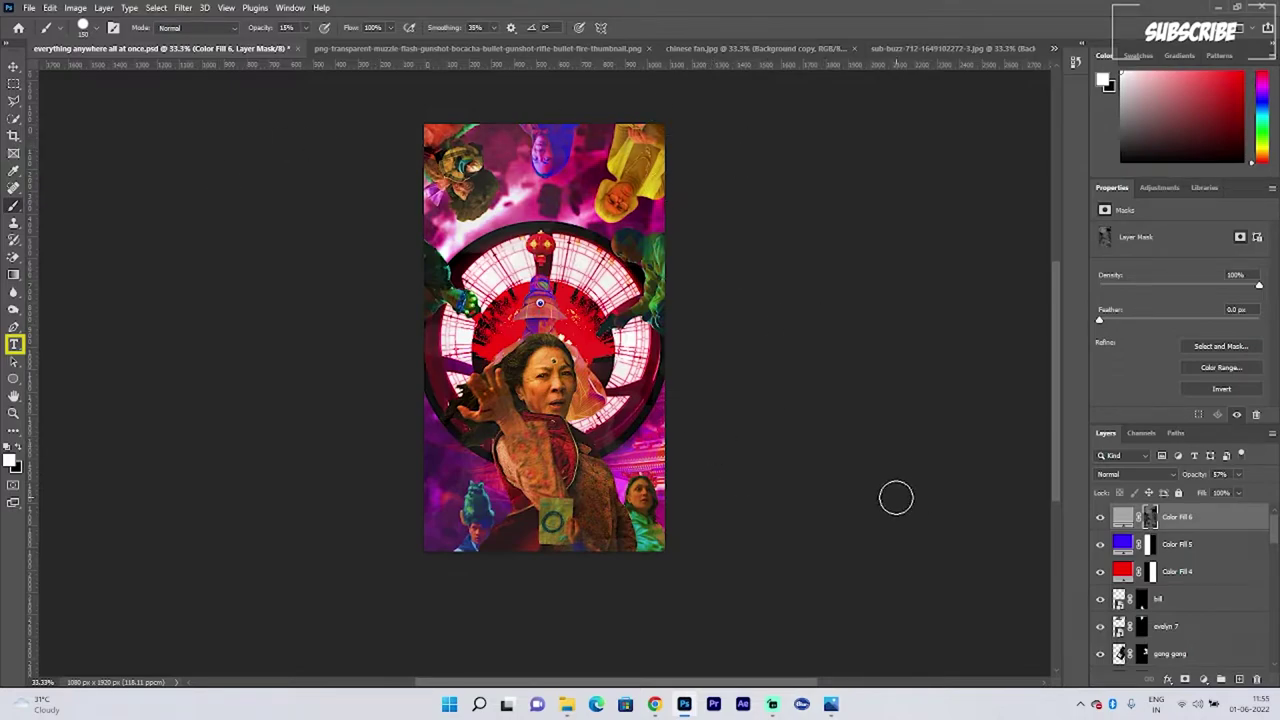
# Step: Deselect the fill layer and add horizontal text EVERYTHING near the top of the round window
pyautogui.press('v')
pyautogui.click(80, 378)
pyautogui.click(14, 344)
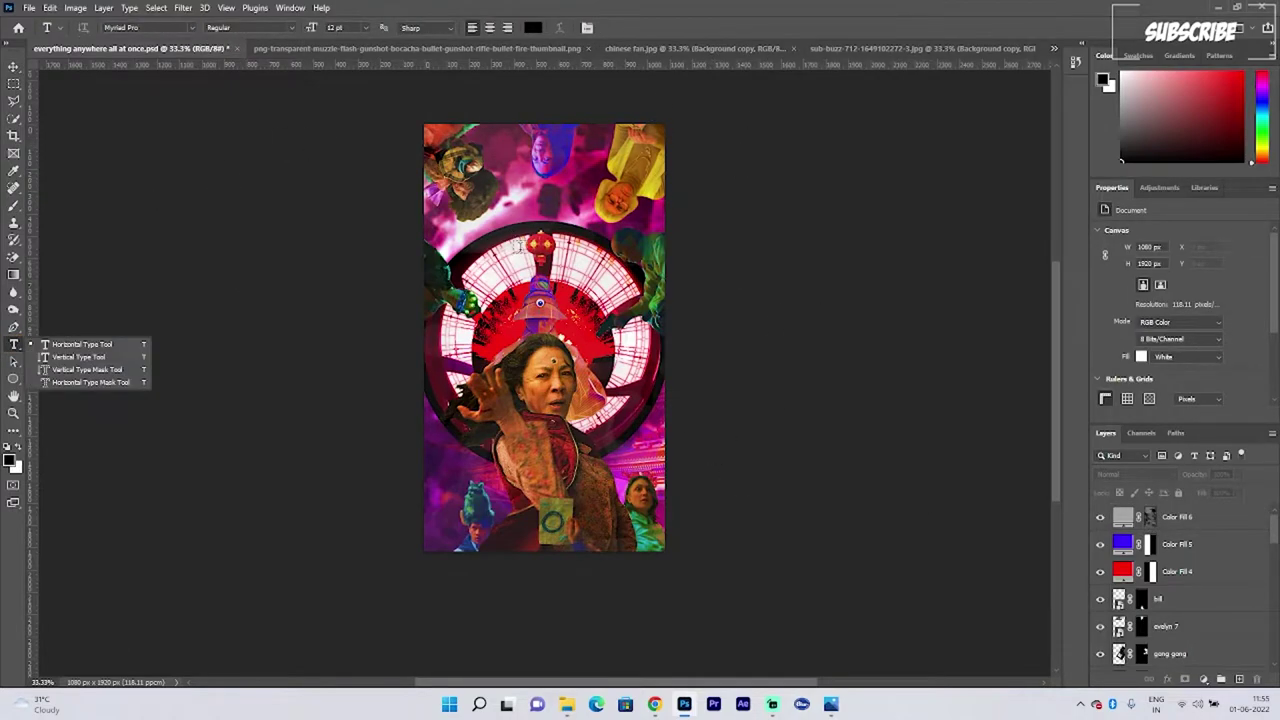
pyautogui.click(517, 243)
pyautogui.click(500, 245)
pyautogui.write('ev')
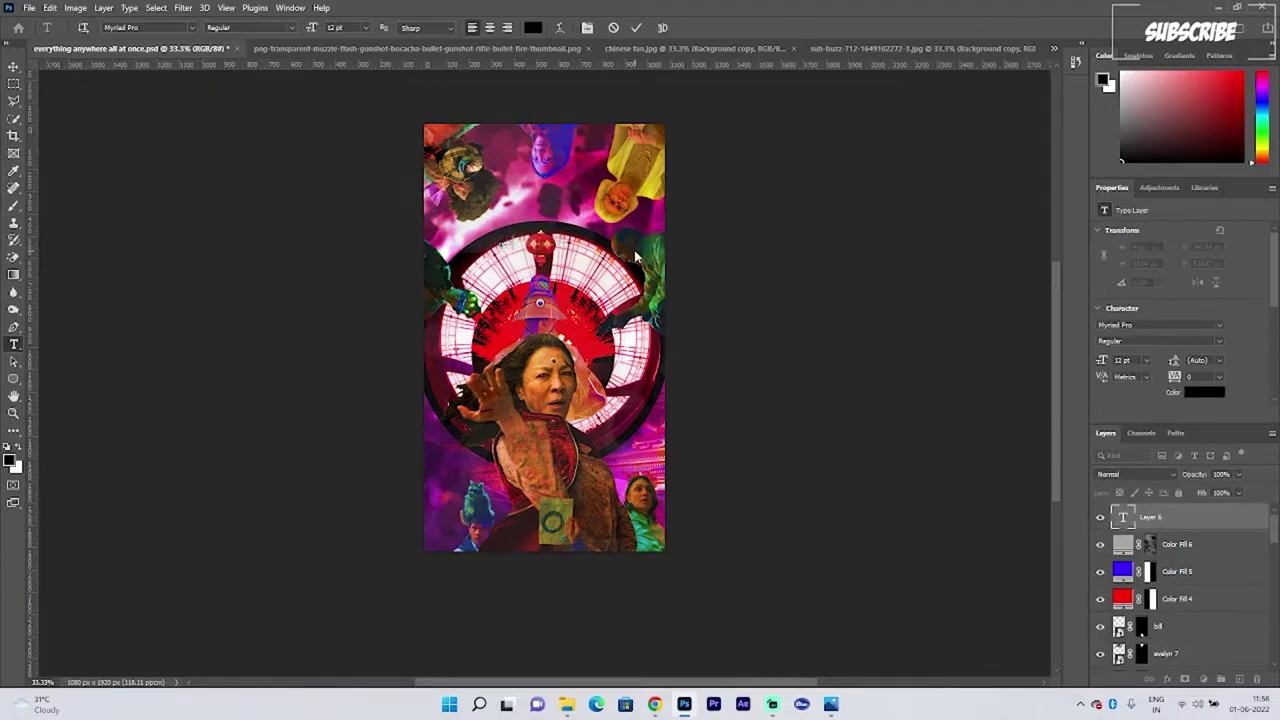
pyautogui.write('EVERYTHING')
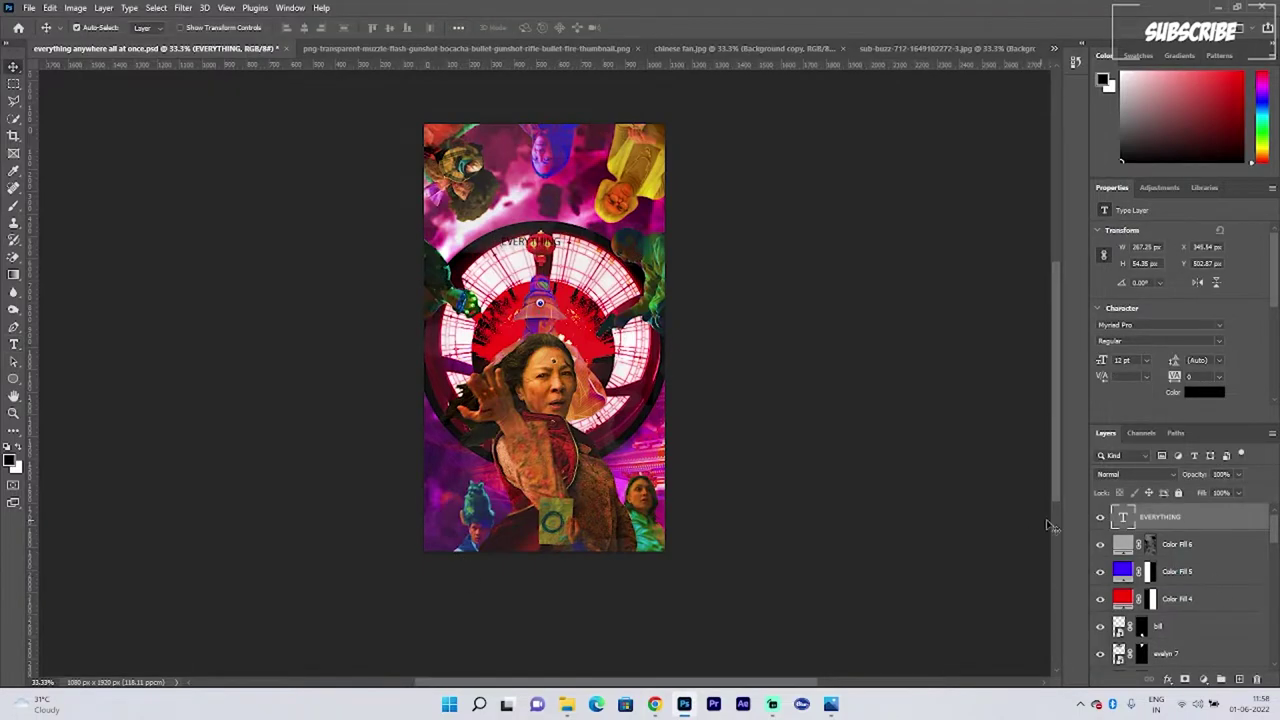
# Step: Extend the title text to EVERYTHING EVERYWHEREE ALL AT ONCE
pyautogui.press('t')
pyautogui.doubleClick(524, 243)
pyautogui.press('BackSpace')
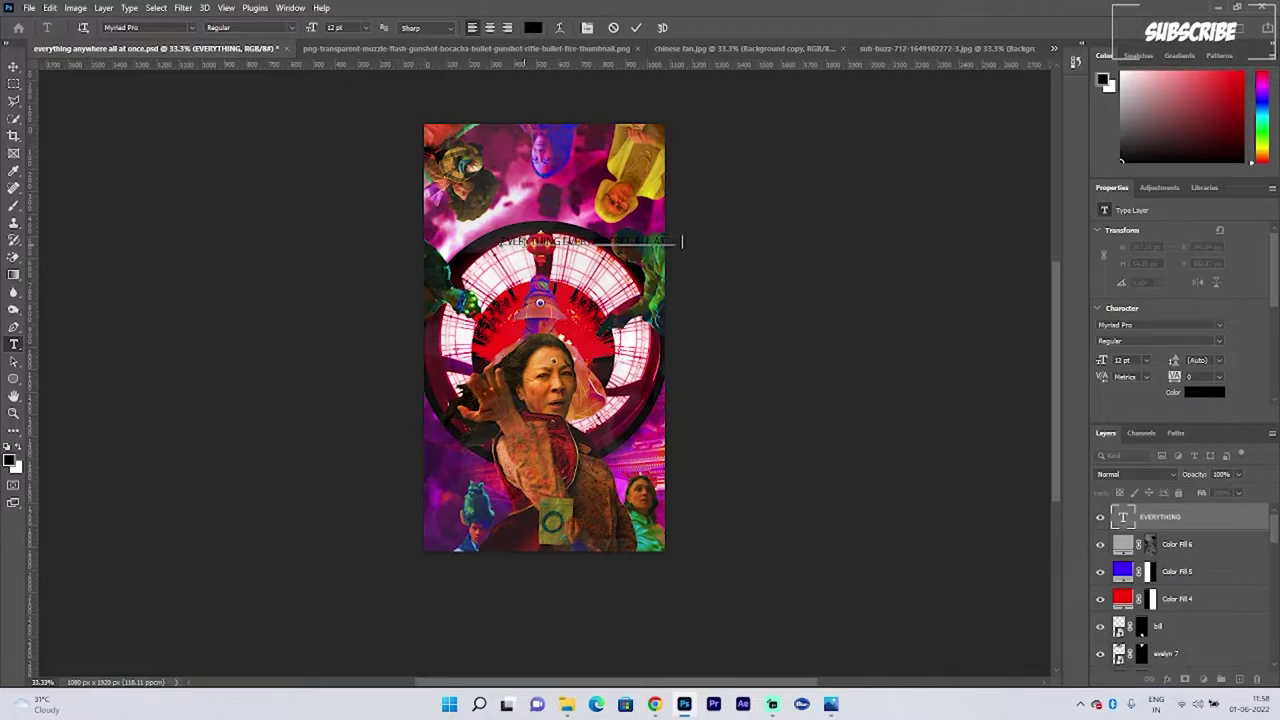
# Step: Change the whole title text to white and set its font to Cubano
pyautogui.hotkey('ctrl', 'a')
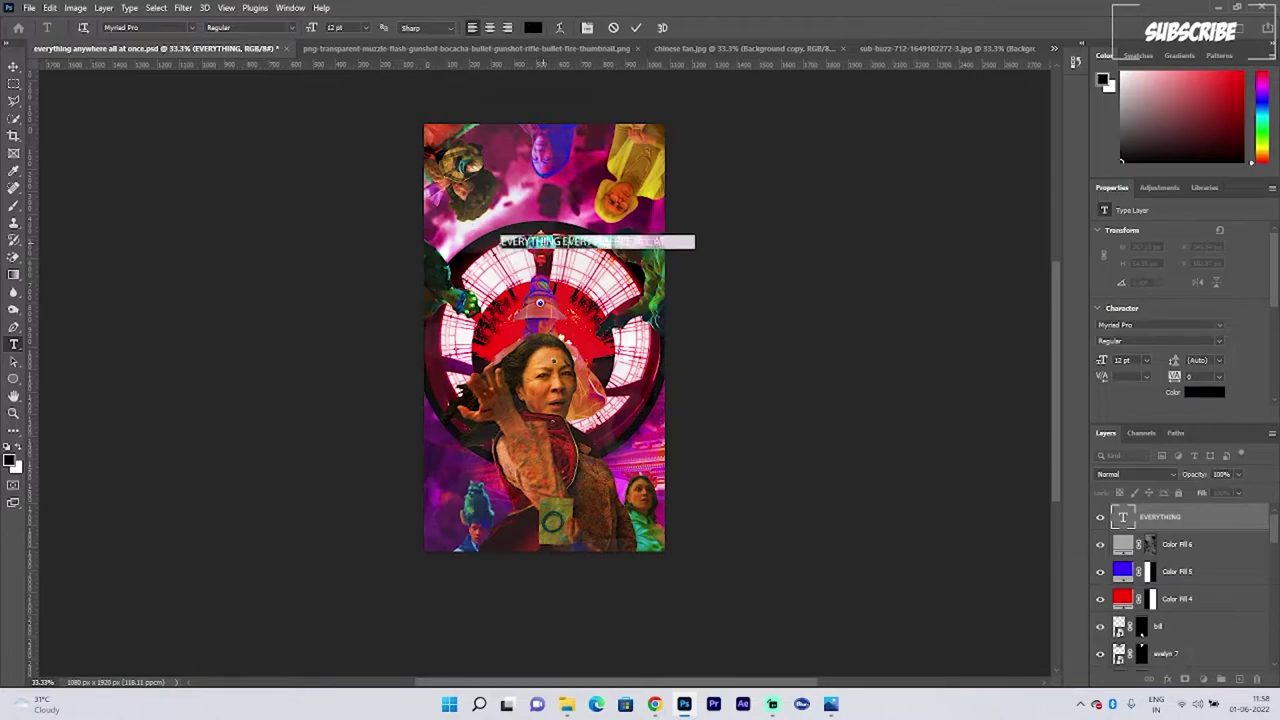
pyautogui.click(1204, 391)
pyautogui.click(757, 151)
pyautogui.click(1140, 325)
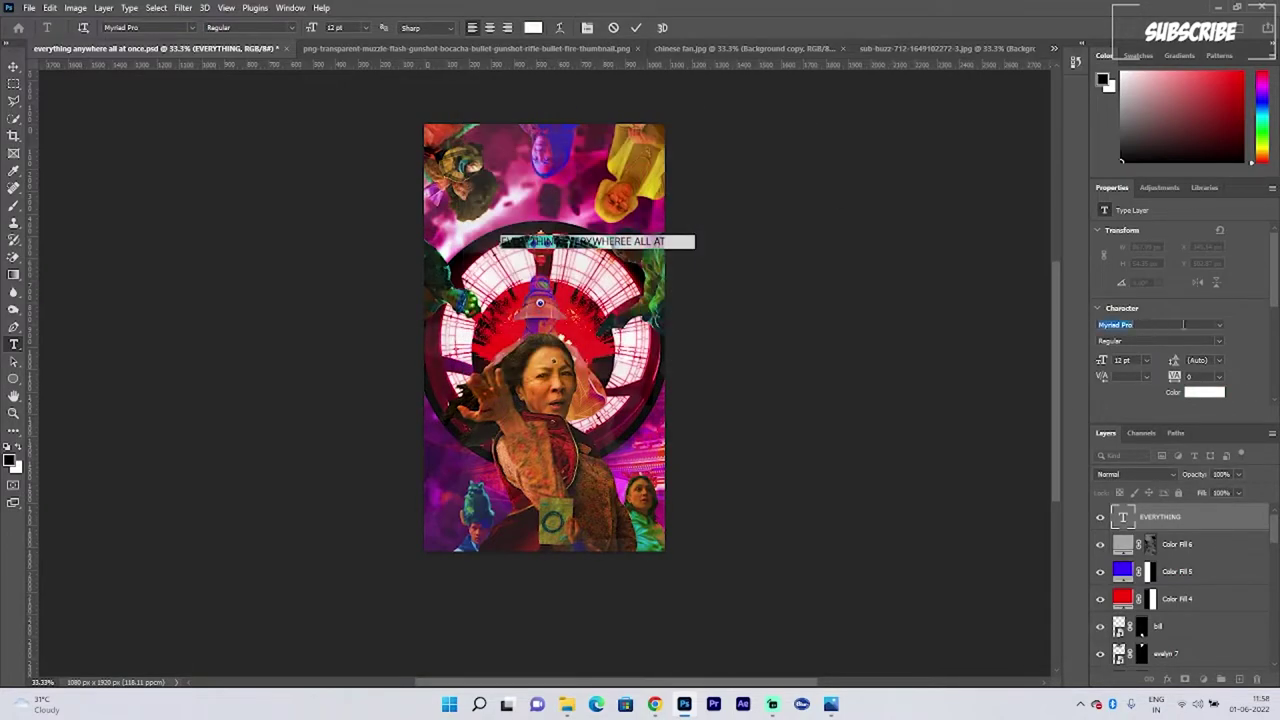
pyautogui.write('cub')
pyautogui.click(1040, 367)
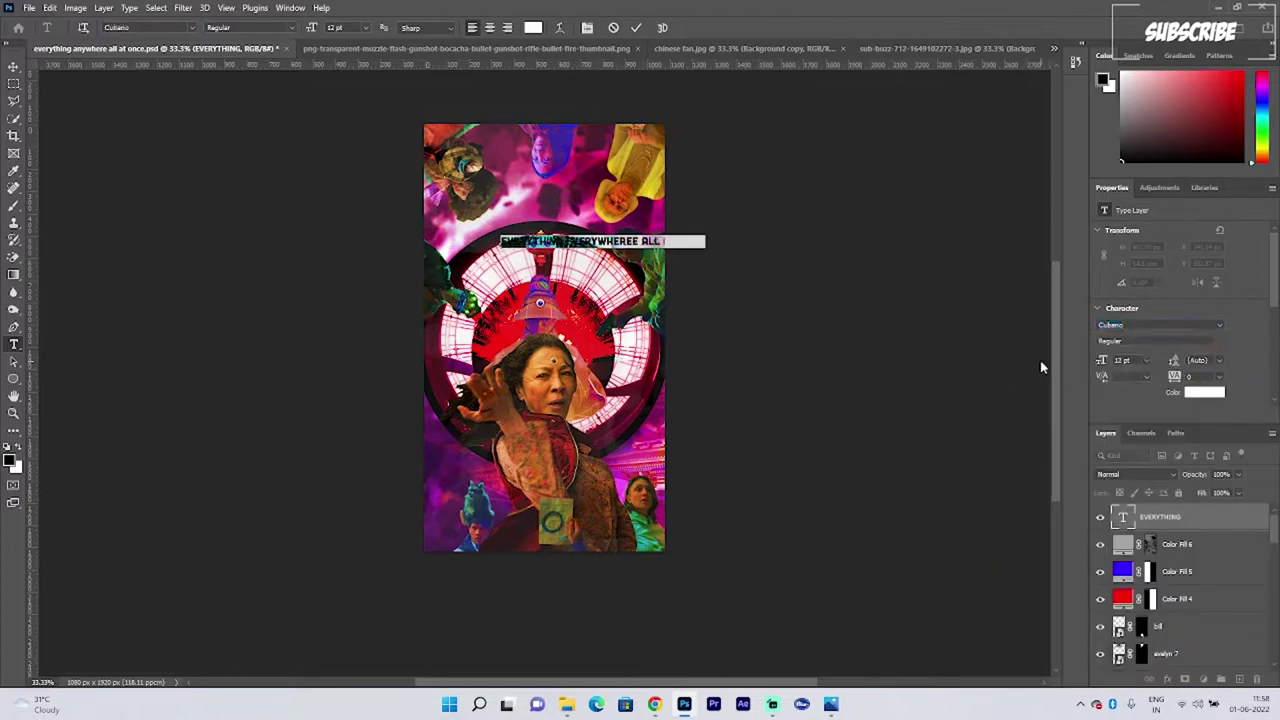
# Step: Set the title's size to 30 pt and move it left so EVERYTHING fits on the poster
pyautogui.click(1147, 361)
pyautogui.click(1138, 481)
pyautogui.click(14, 67)
pyautogui.moveTo(629, 238); pyautogui.dragTo(580, 237)
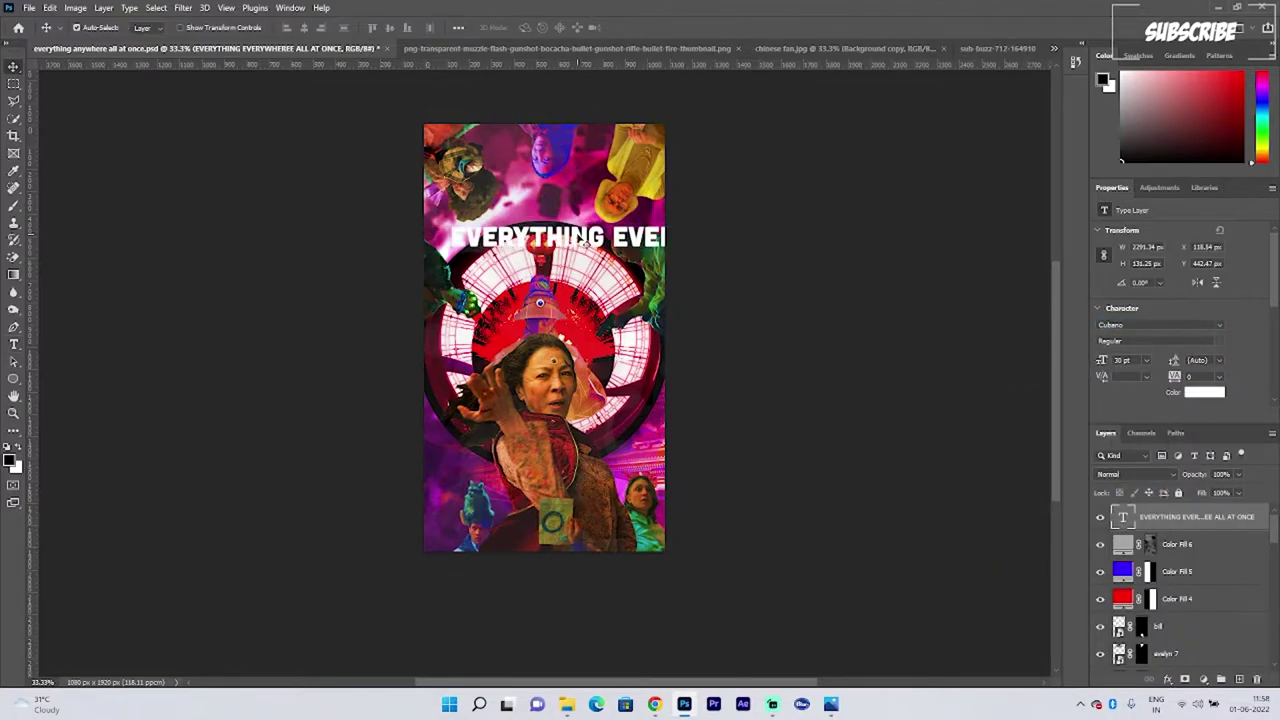
# Step: Break the title line after EVERYTHING and check the title layout on the reference poster EEAAO.jpg in Photos
pyautogui.doubleClick(612, 237)
pyautogui.press('Return')
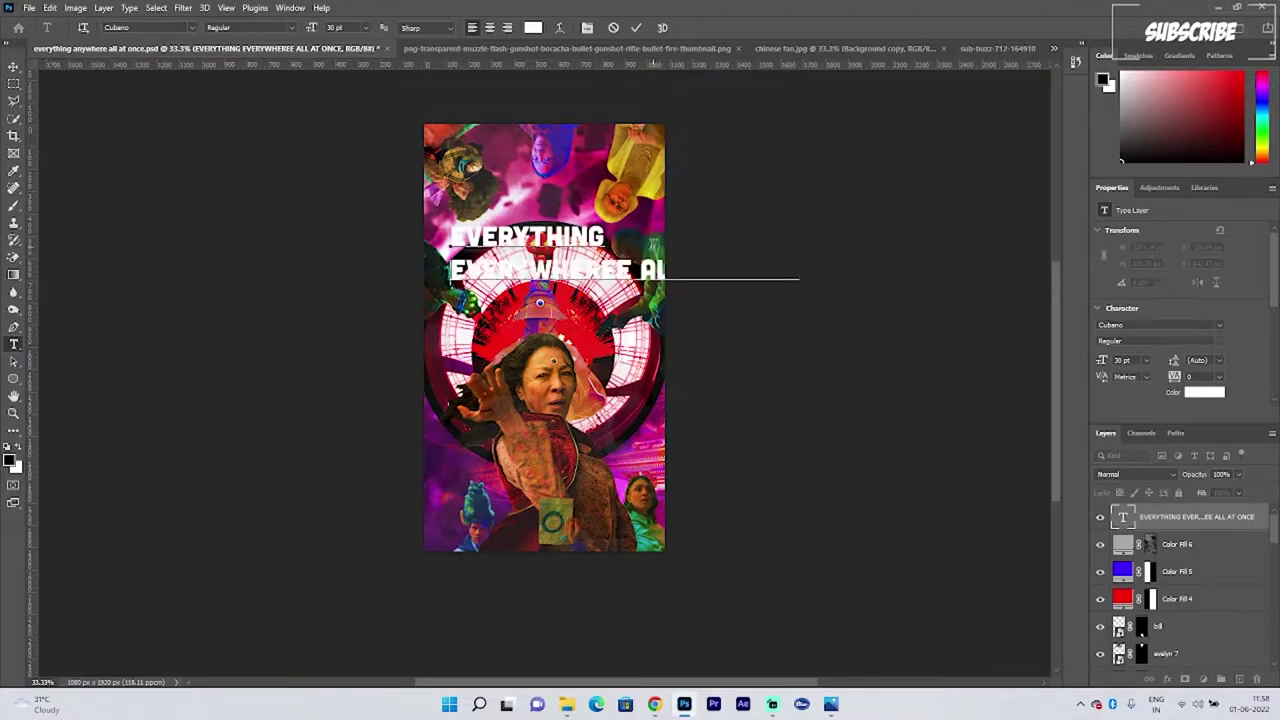
pyautogui.hotkey('alt', 'Tab')
pyautogui.hotkey('alt', 'Tab')
pyautogui.hotkey('alt', 'Tab')
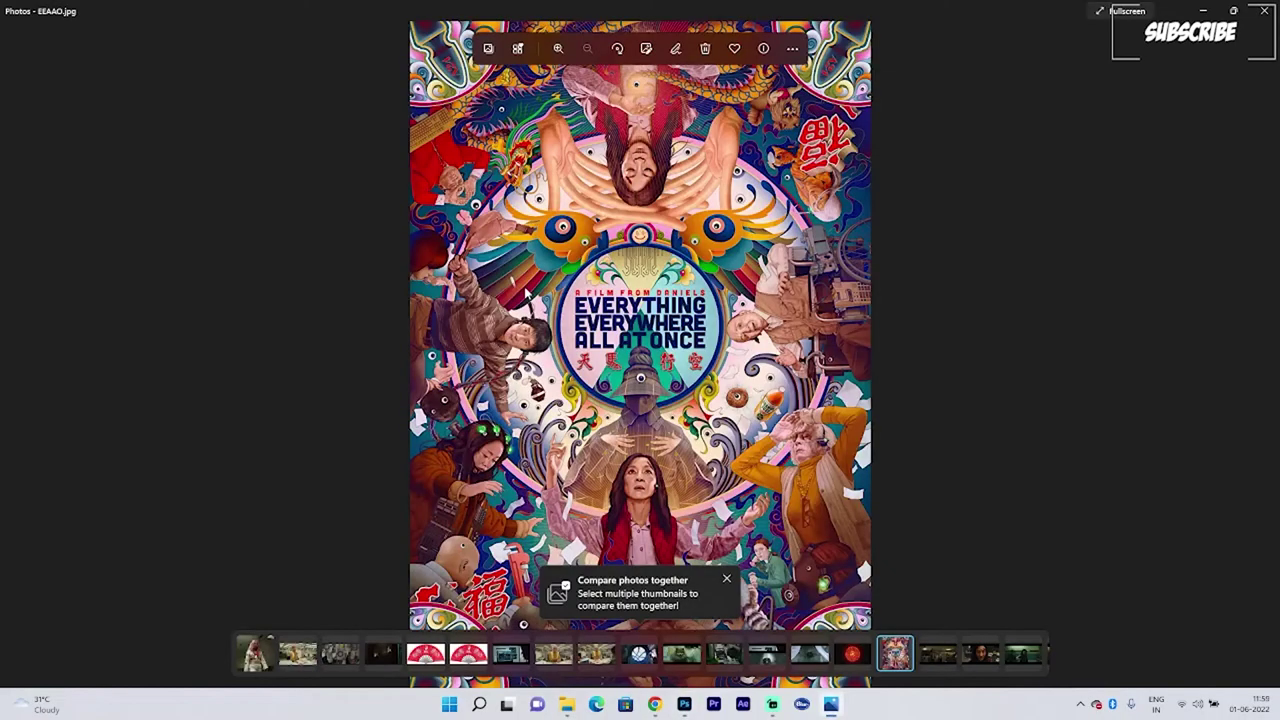
pyautogui.hotkey('alt', 'Tab')
# Step: Correct the title's second line to EVERYWHERE and move ALL AT ONCE onto a third line
pyautogui.click(628, 270)
pyautogui.press('BackSpace')
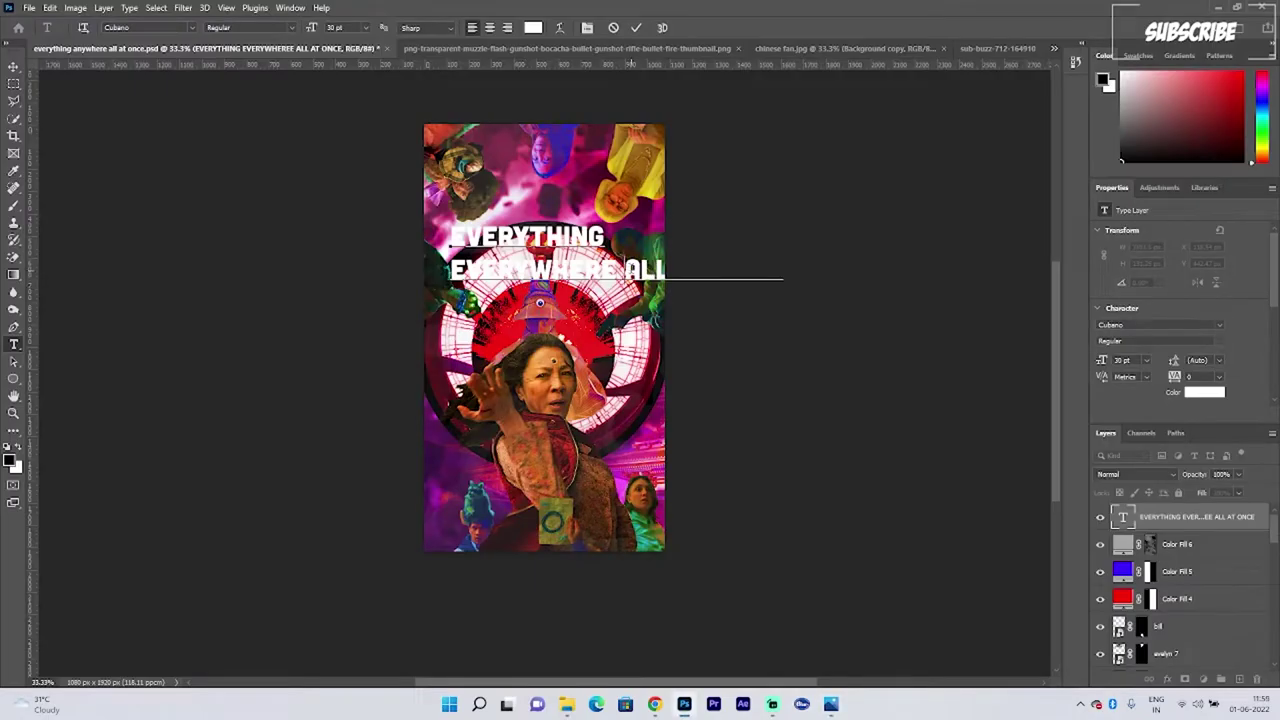
pyautogui.press('Return')
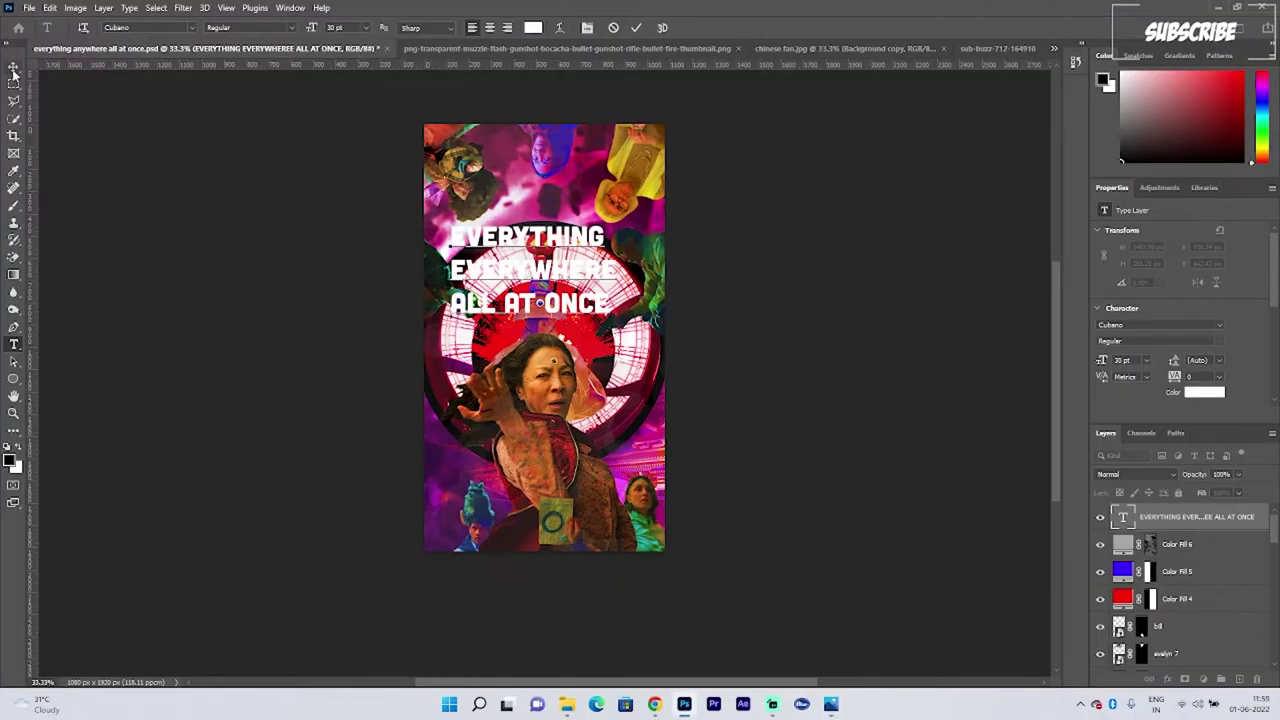
pyautogui.hotkey('alt', 'Tab')
pyautogui.hotkey('alt', 'Tab')
pyautogui.click(13, 67)
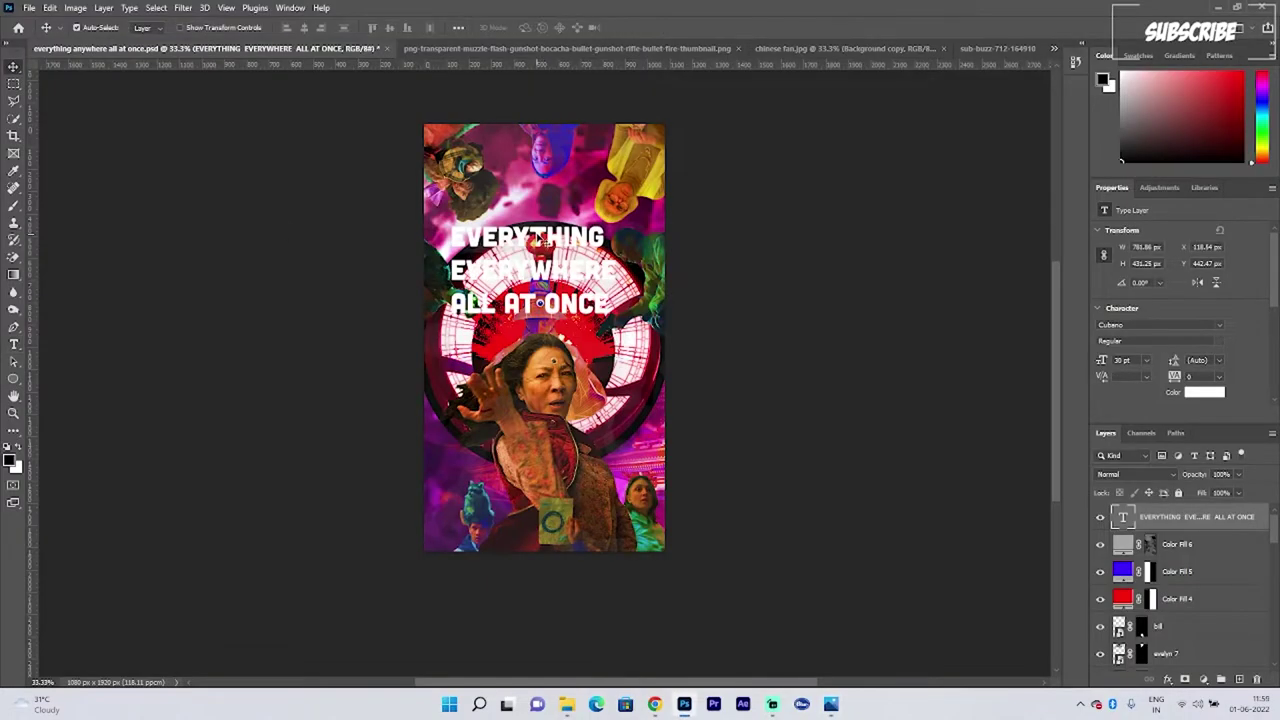
# Step: Move the EVERYTHING EVERYWHERE ALL AT ONCE title over the woman's torso near the poster's lower edge
pyautogui.moveTo(545, 232); pyautogui.dragTo(538, 455)
pyautogui.hotkey('alt', 'Tab')
pyautogui.hotkey('alt', 'Tab')
# Step: Try to recolour the Ellipse 1 copy shape through its solid color, using a tone sampled from the poster
pyautogui.click(1190, 552)
pyautogui.scroll(-5, 1191, 558)
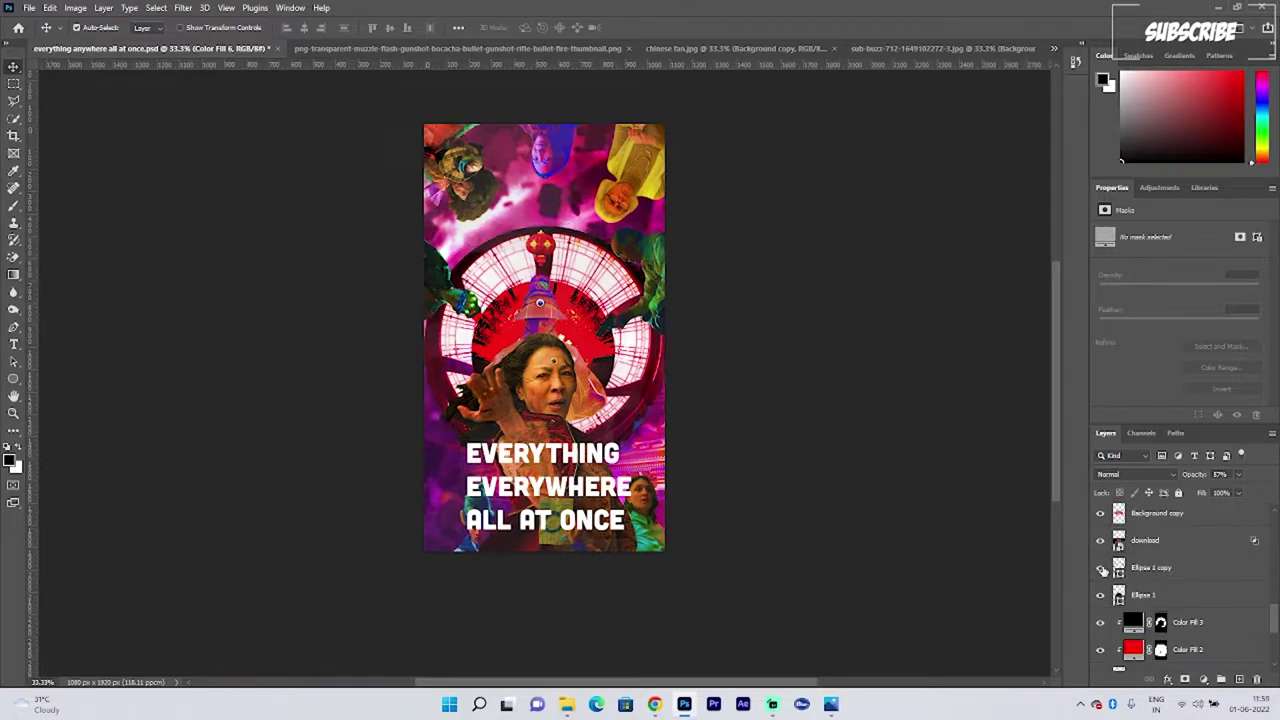
pyautogui.doubleClick(1119, 567)
pyautogui.click(502, 172)
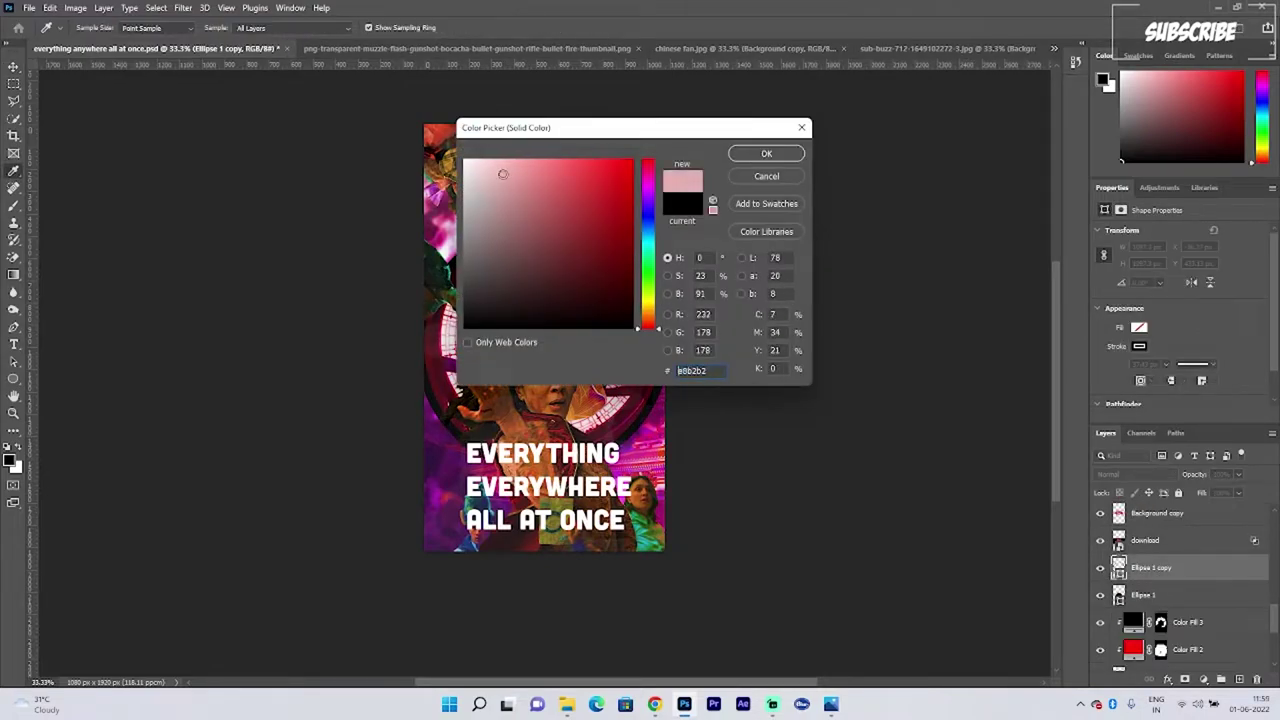
pyautogui.moveTo(507, 123); pyautogui.dragTo(673, 114)
pyautogui.press('alt')
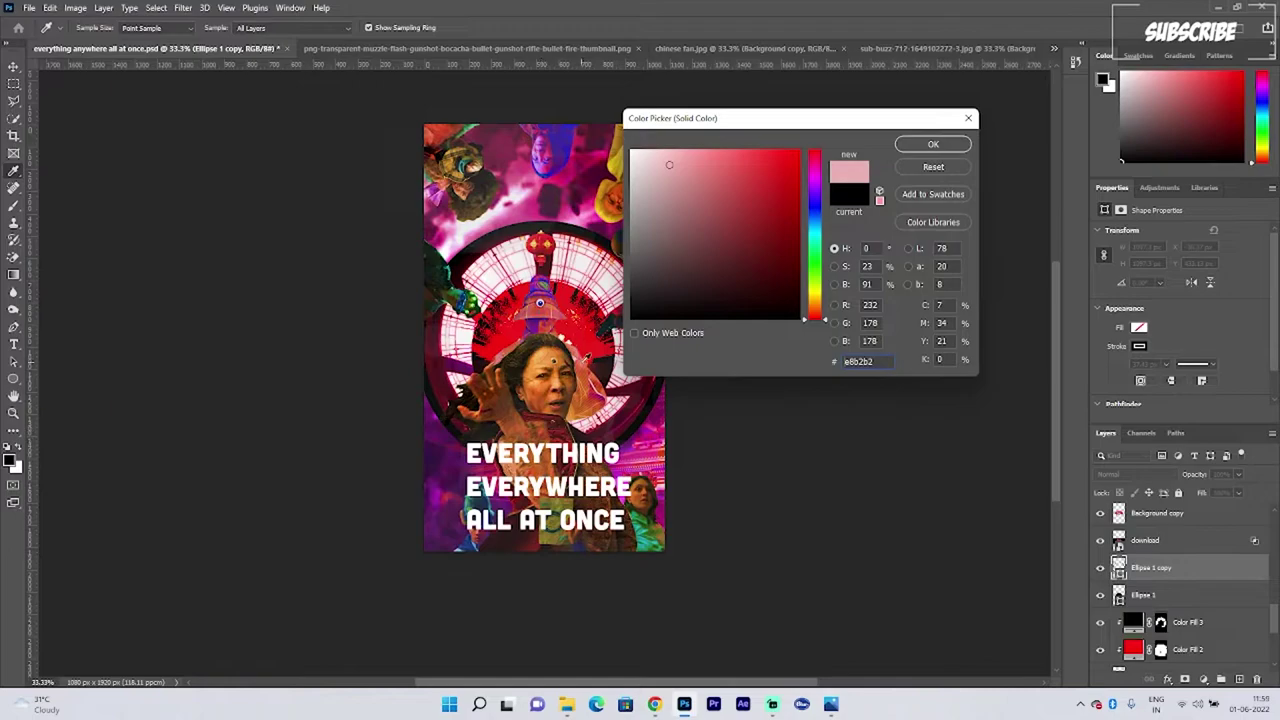
pyautogui.click(922, 144)
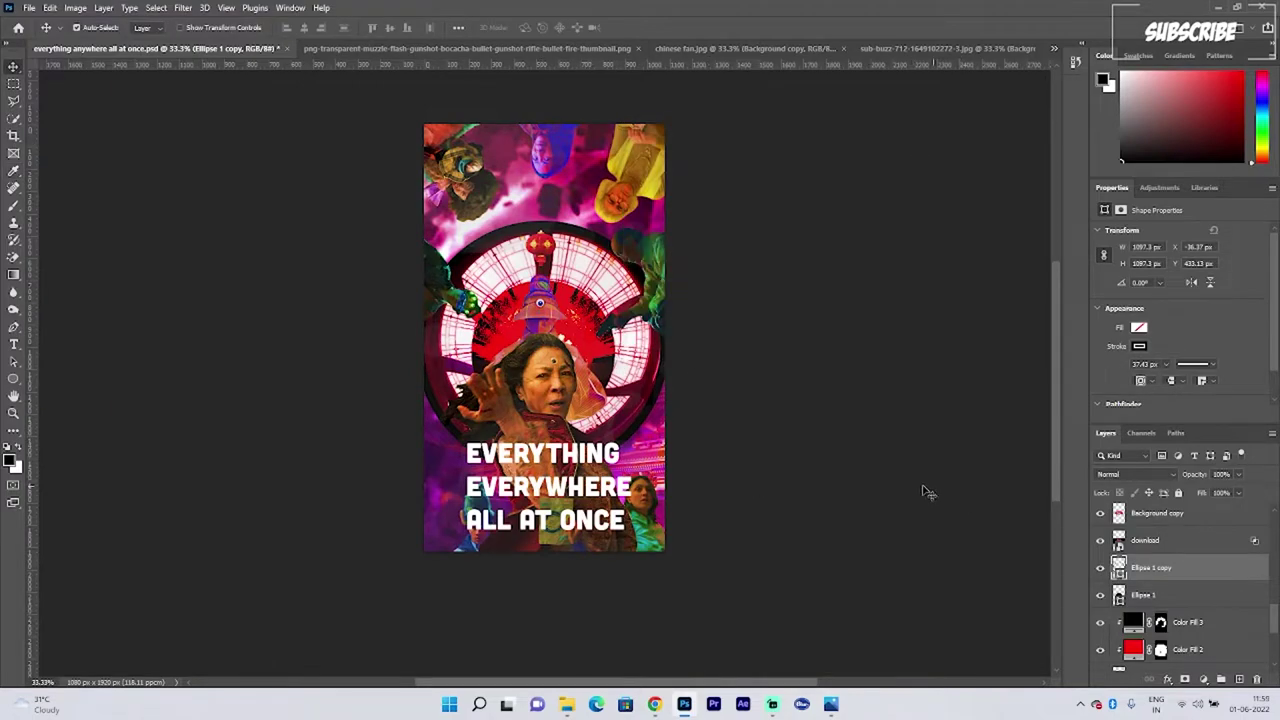
# Step: Set the stroke color of the Ellipse 1 copy ring to magenta #c746a4
pyautogui.click(13, 363)
pyautogui.click(249, 36)
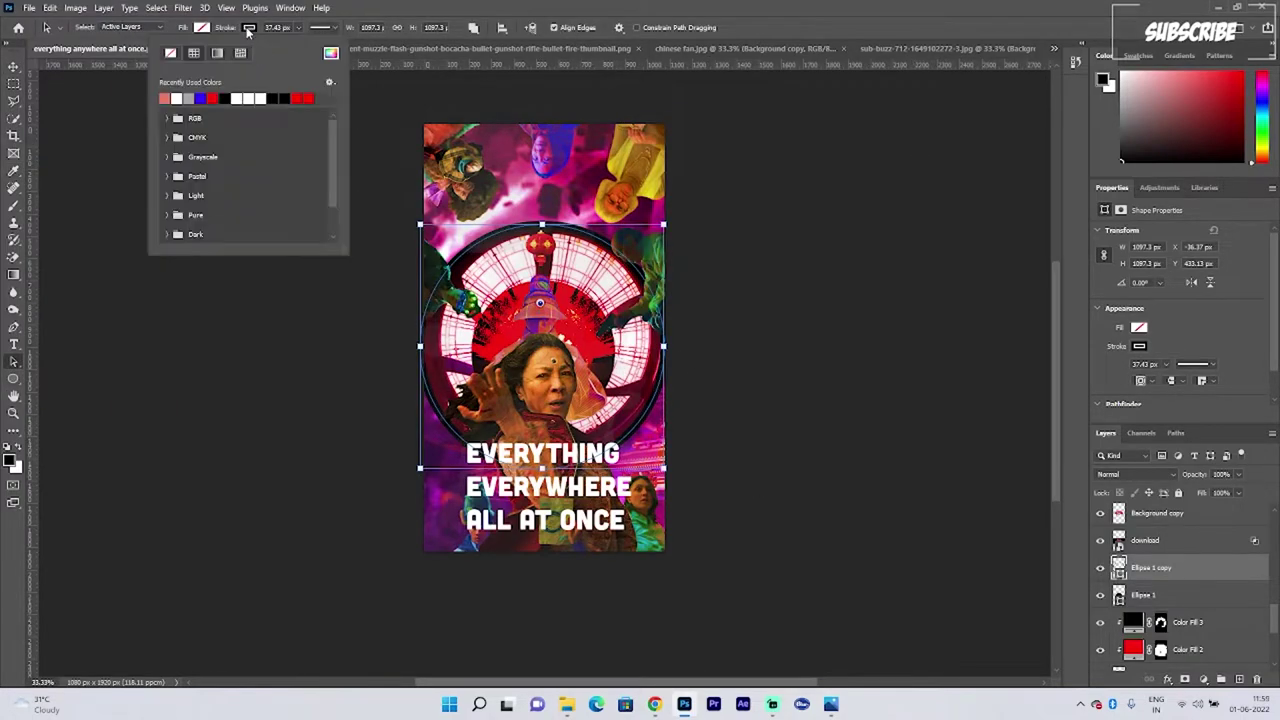
pyautogui.click(331, 54)
pyautogui.click(536, 305)
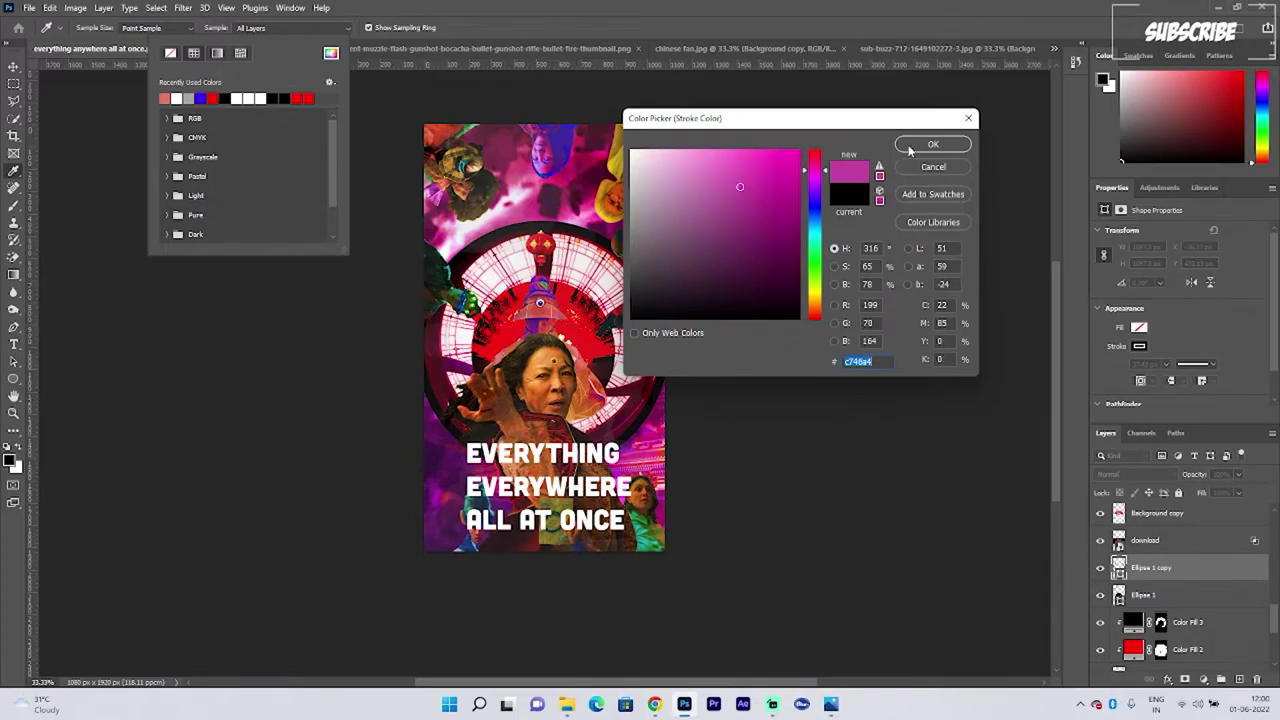
pyautogui.click(912, 147)
pyautogui.click(11, 68)
pyautogui.click(194, 183)
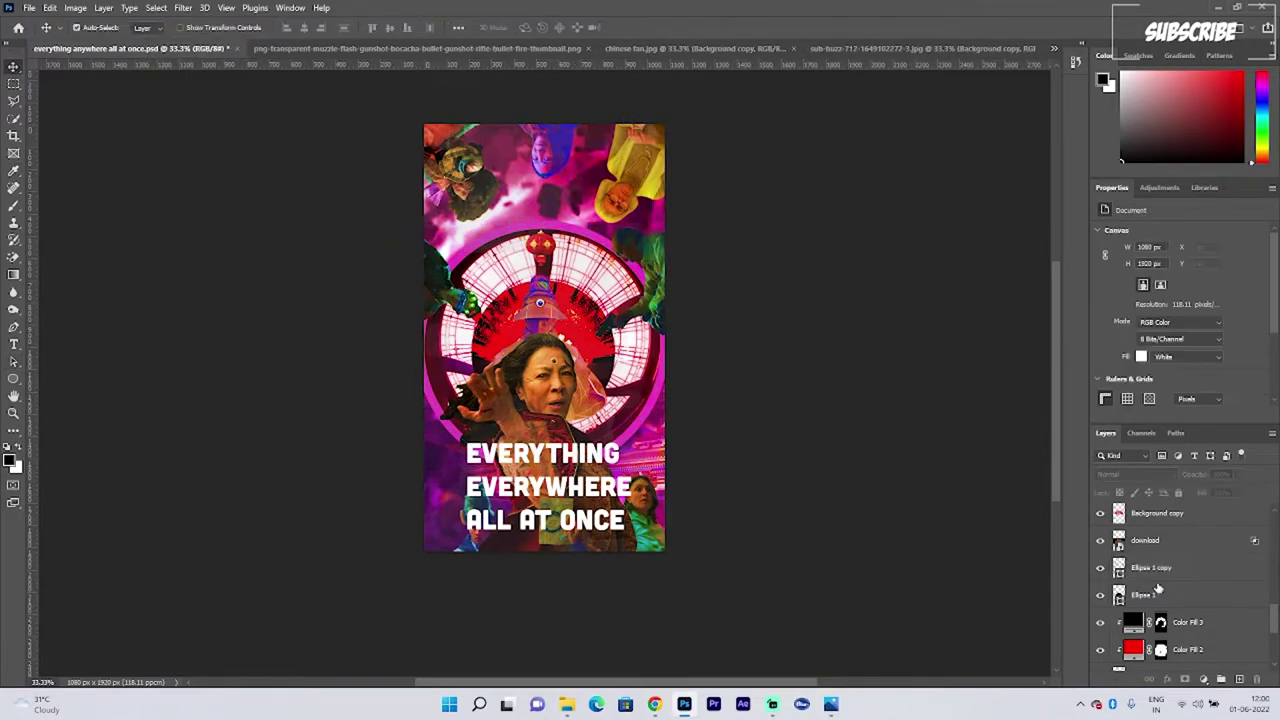
# Step: Change the blend mode of the Ellipse 1 copy layer to Overlay at 100% opacity
pyautogui.click(1160, 570)
pyautogui.click(1238, 475)
pyautogui.moveTo(1239, 490)
pyautogui.mouseDown()
pyautogui.moveTo(1211, 492)
pyautogui.moveTo(1244, 491)
pyautogui.mouseUp()
pyautogui.click(1135, 475)
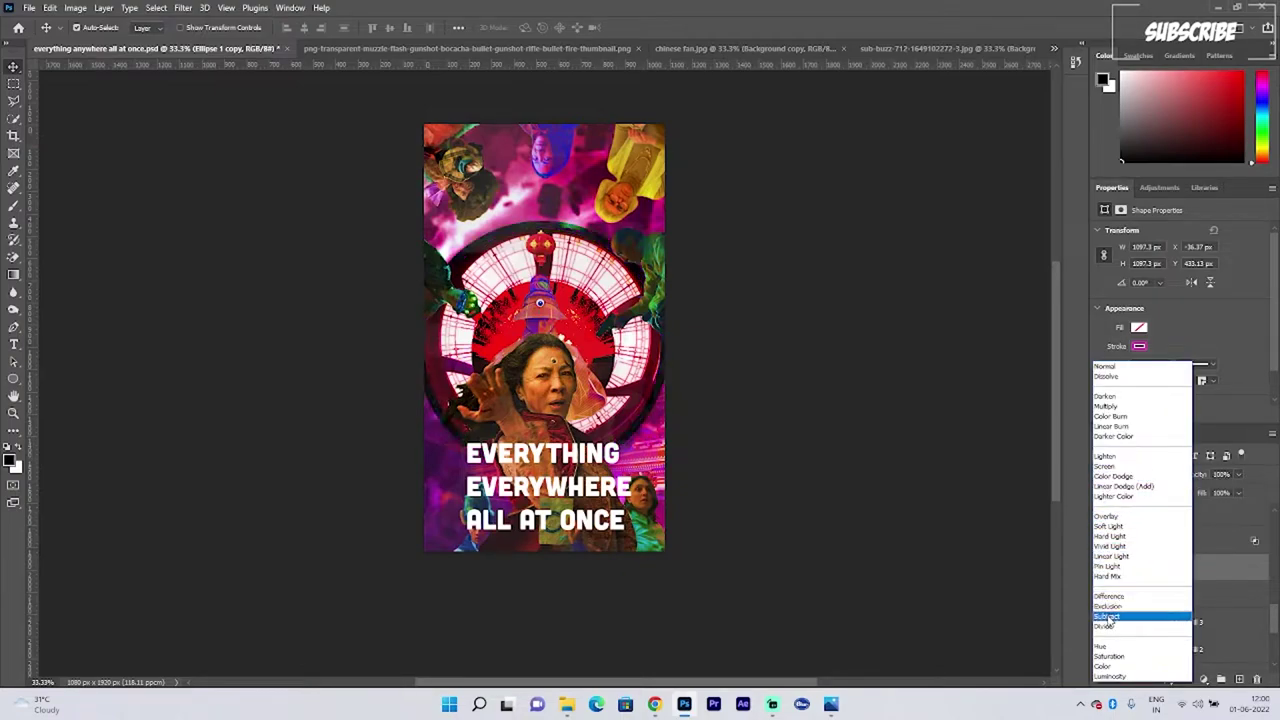
pyautogui.click(1106, 516)
pyautogui.rightClick(1193, 560)
pyautogui.click(1125, 12)
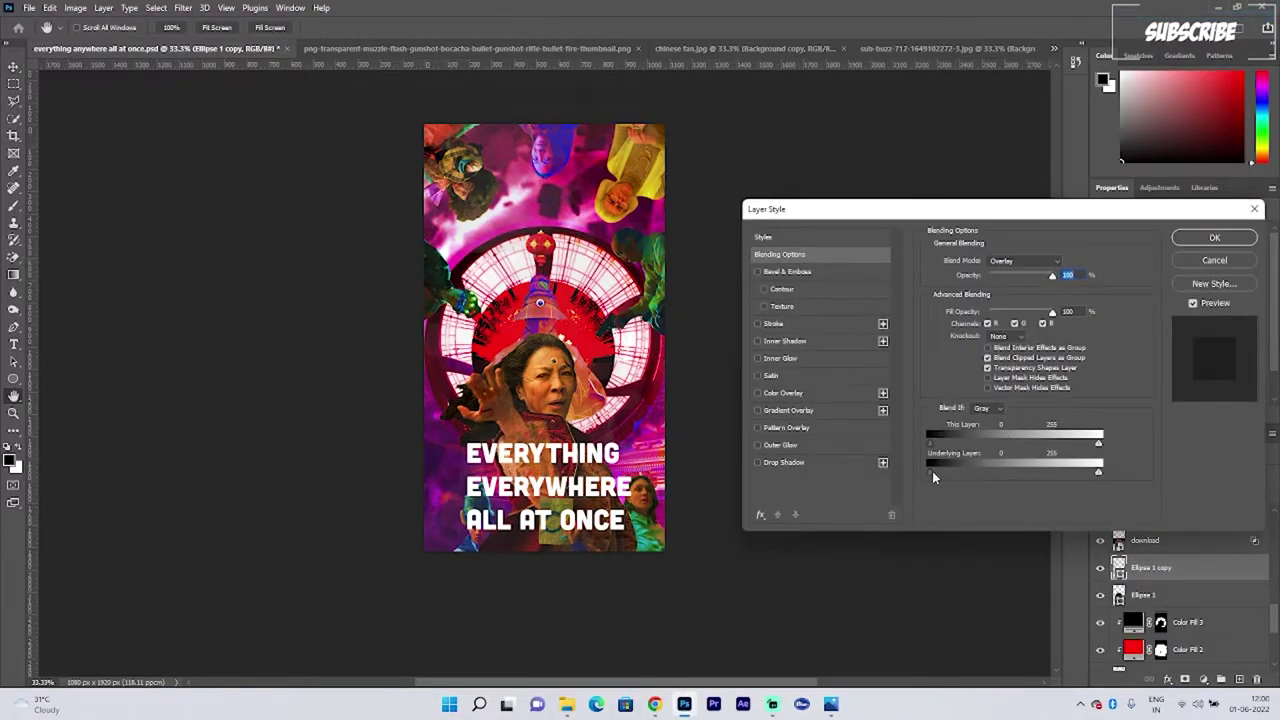
pyautogui.moveTo(932, 471); pyautogui.dragTo(983, 474)
pyautogui.click(1203, 262)
# Step: Try the Vivid Light blend mode on Ellipse 1 copy, and return it to Overlay
pyautogui.click(1132, 476)
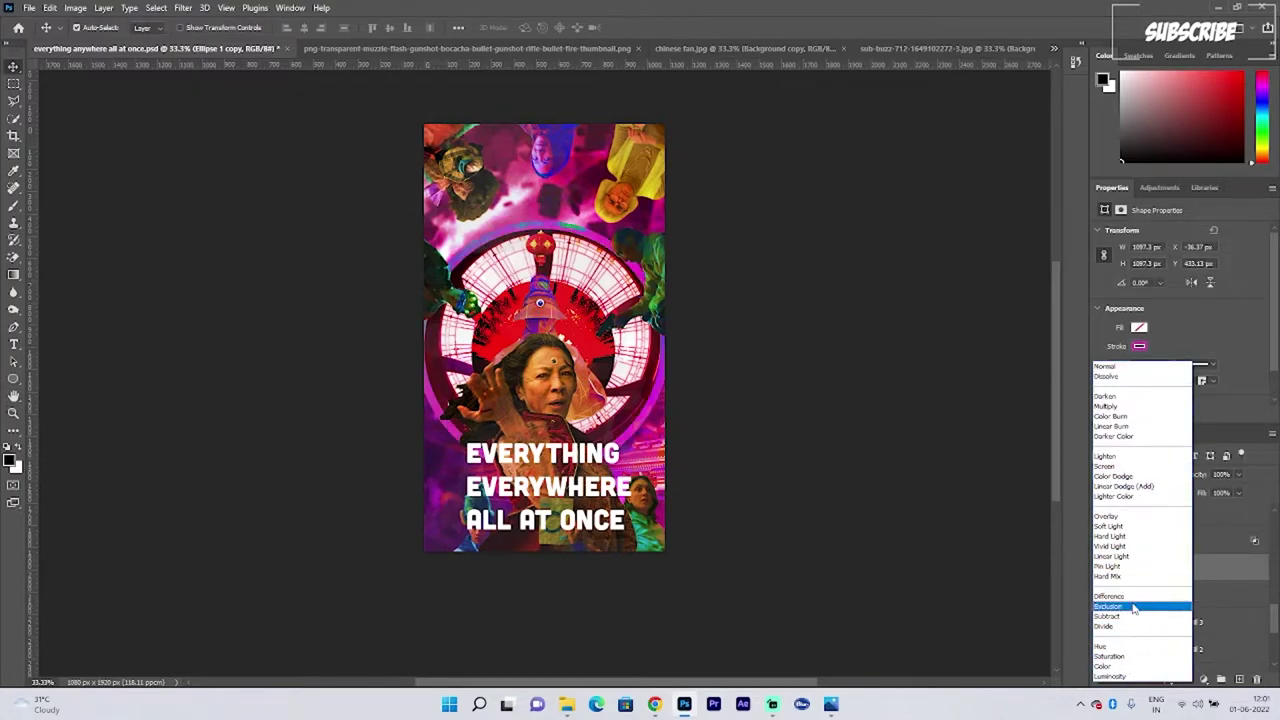
pyautogui.click(1125, 546)
pyautogui.click(1130, 474)
pyautogui.click(1120, 519)
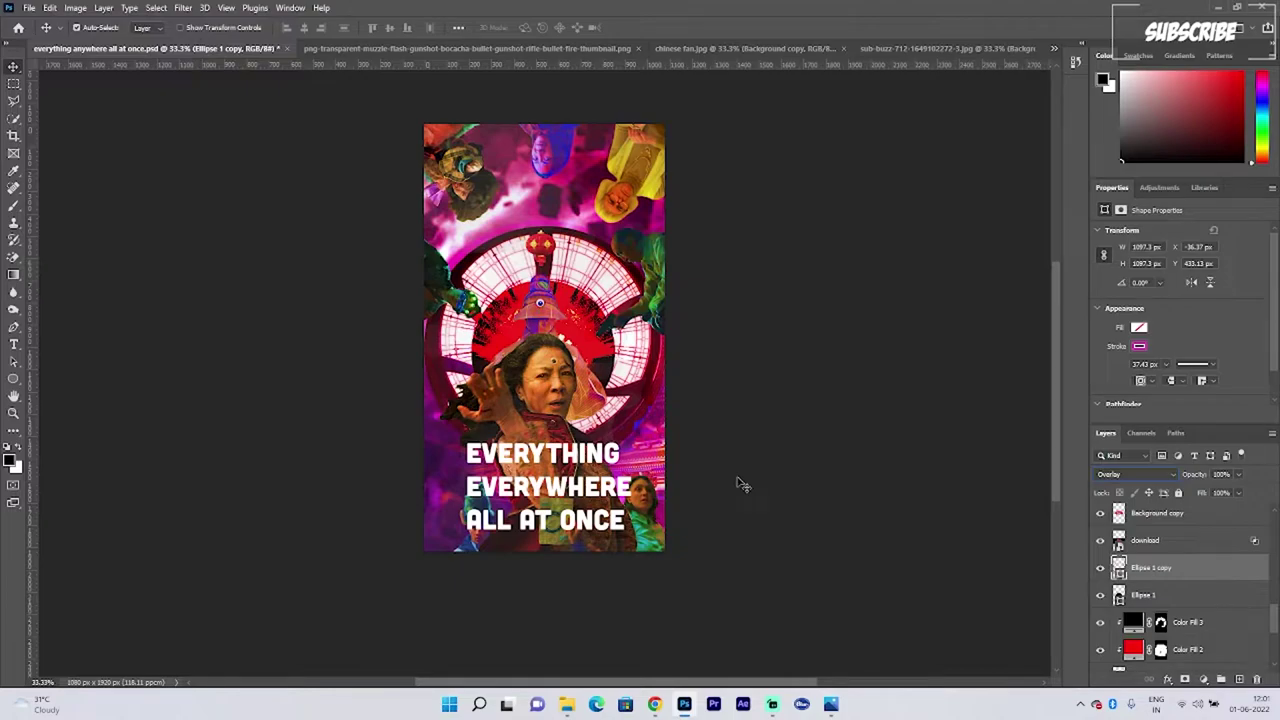
# Step: Try a purple fill sampled from the poster on the Ellipse 1 shape
pyautogui.click(1155, 596)
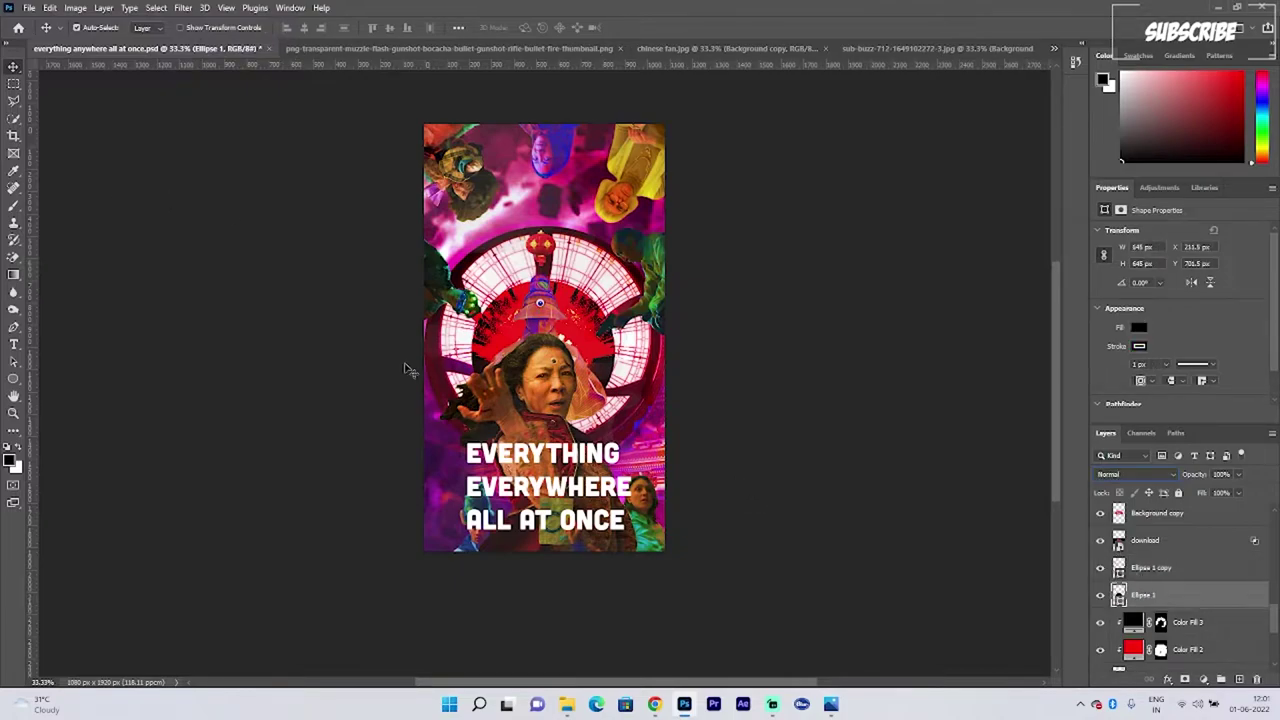
pyautogui.click(1140, 328)
pyautogui.click(1140, 328)
pyautogui.doubleClick(1140, 328)
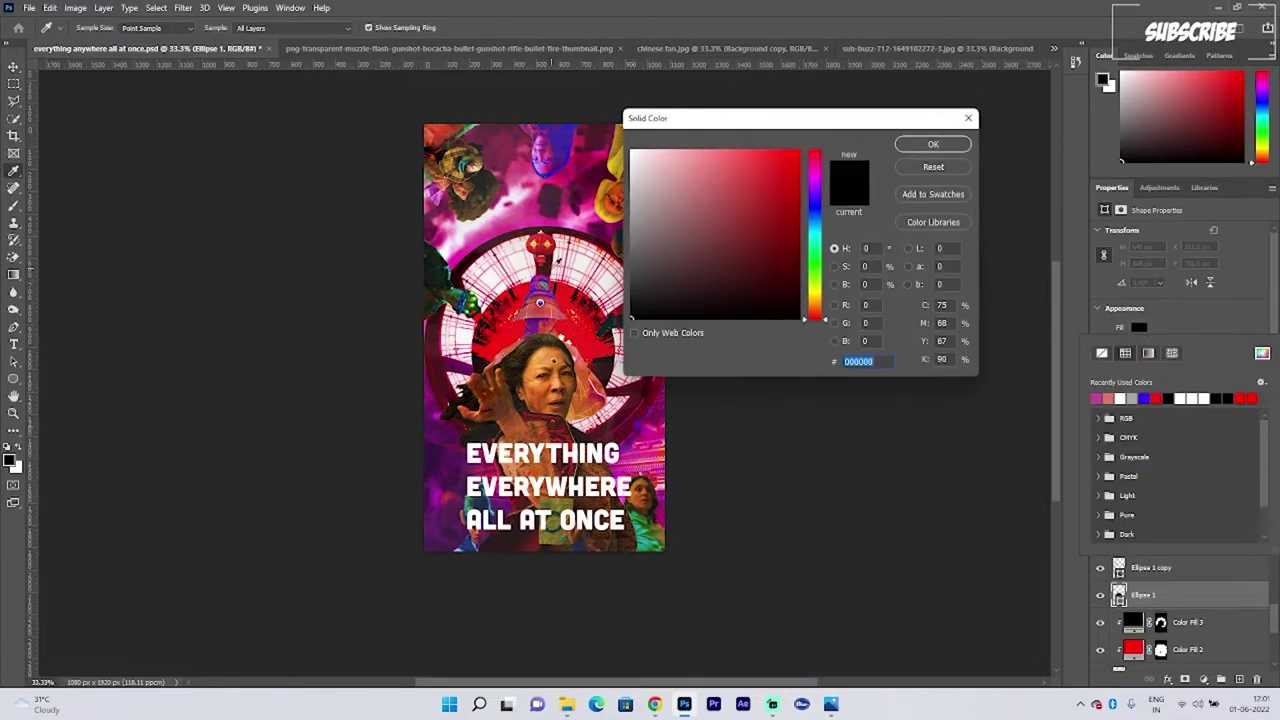
pyautogui.click(633, 438)
pyautogui.press('Return')
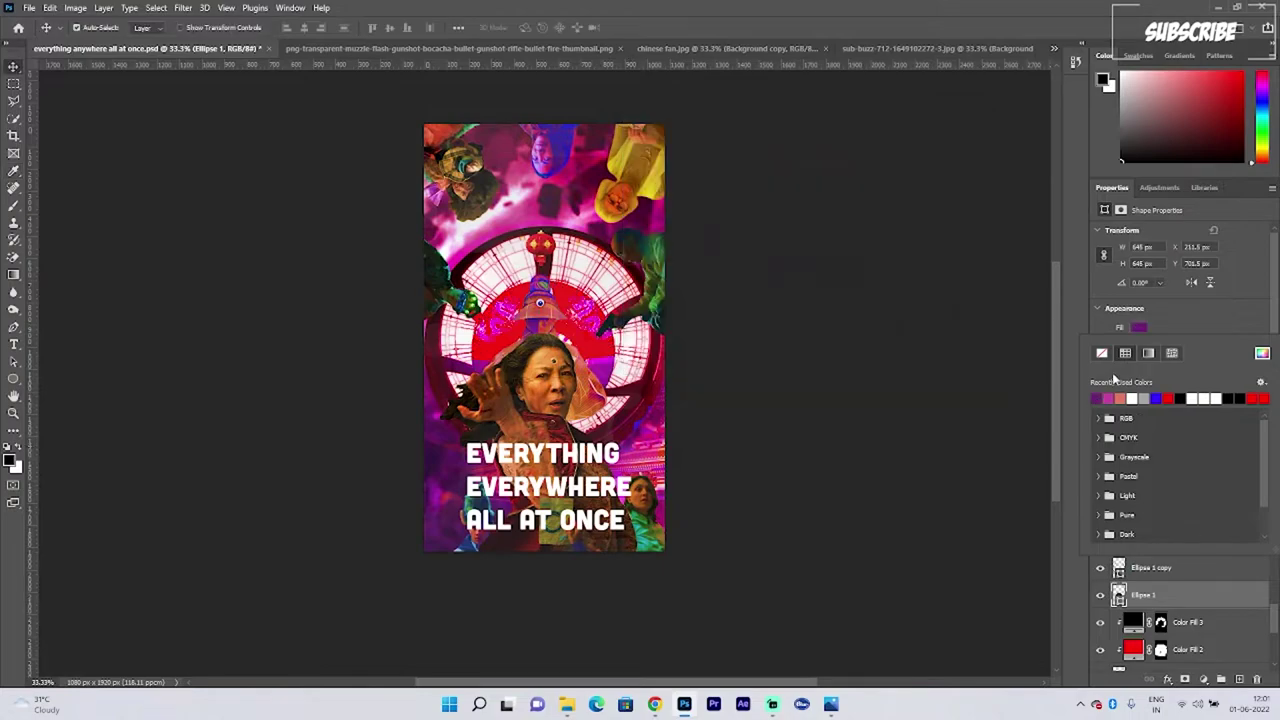
# Step: Preview other blend modes on Ellipse 1, keeping Normal, and restore the shape's black fill
pyautogui.click(1258, 354)
pyautogui.click(927, 166)
pyautogui.click(1191, 577)
pyautogui.click(1187, 595)
pyautogui.click(1136, 475)
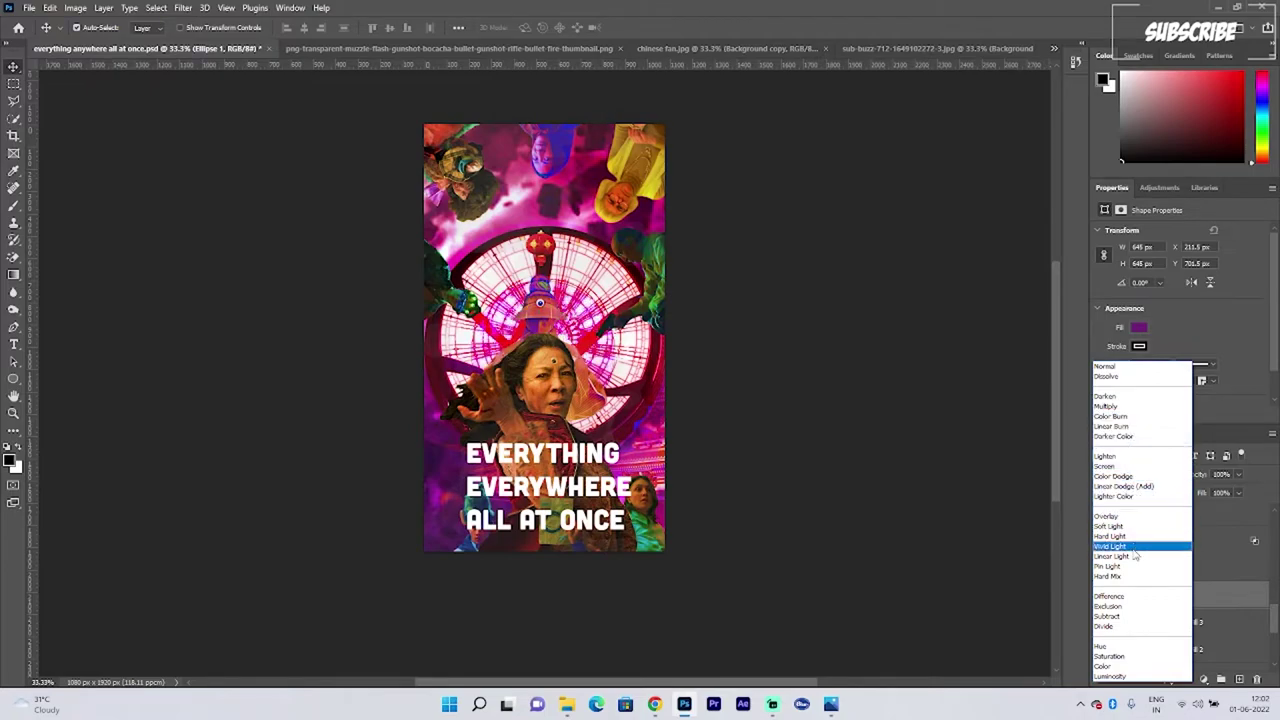
pyautogui.click(1133, 366)
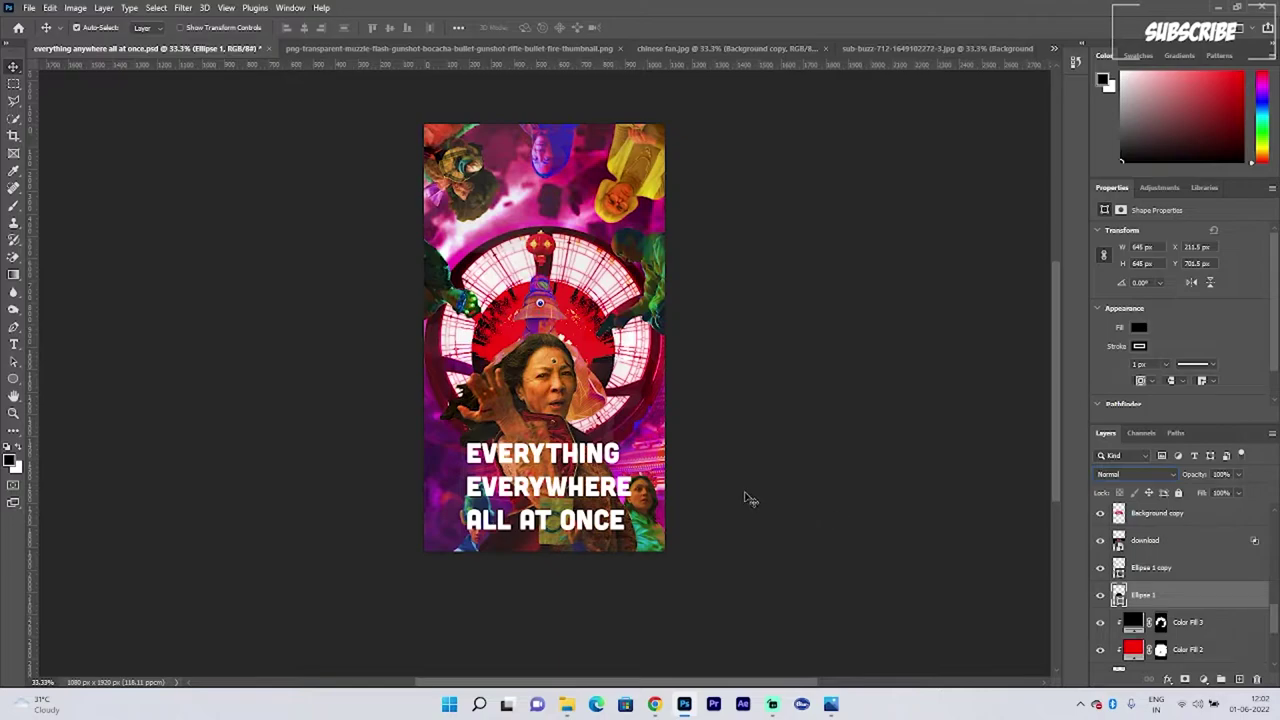
# Step: Toggle the visibility of Layer 3 repeatedly to examine what it contributes to the central circle
pyautogui.scroll(-3, 1150, 580)
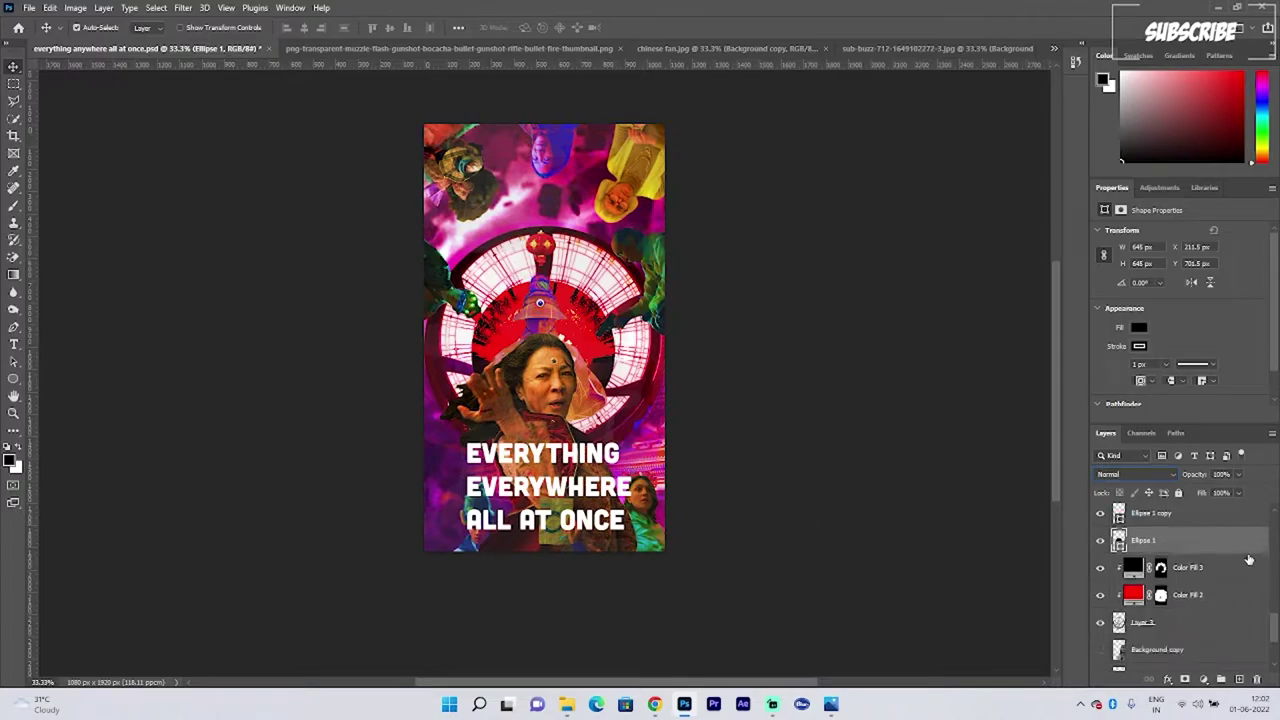
pyautogui.click(1118, 597)
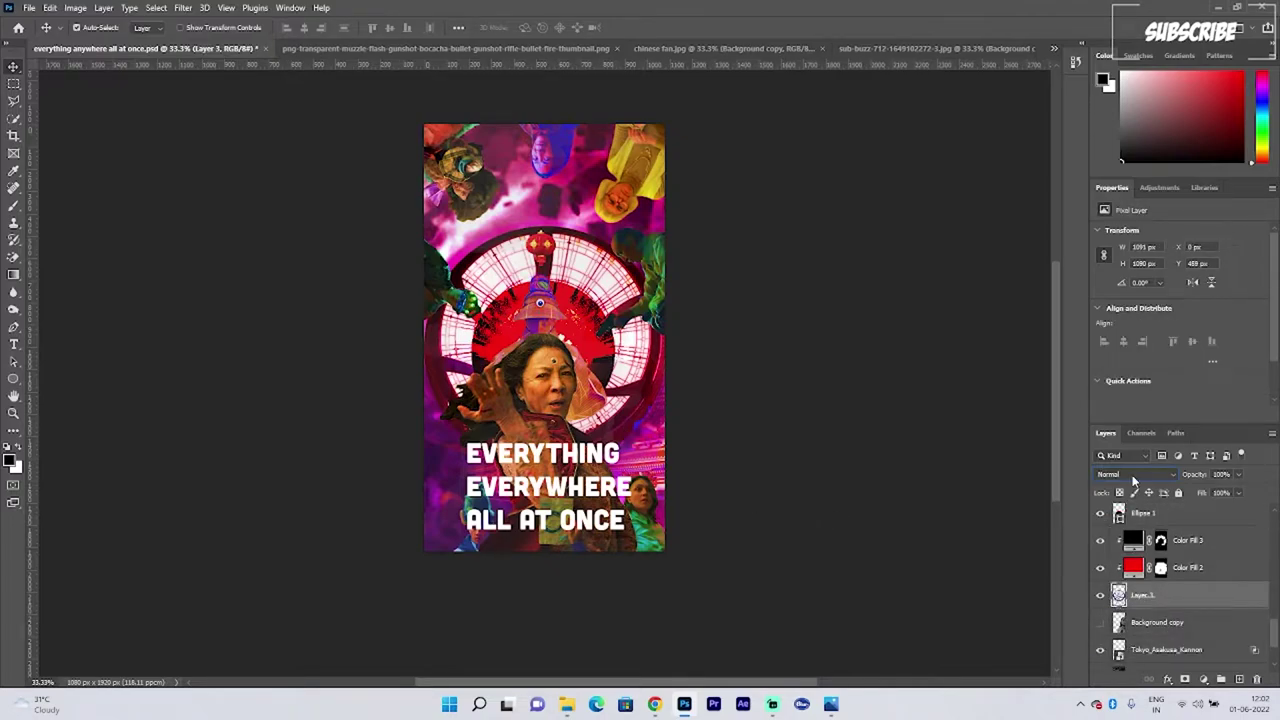
pyautogui.click(1101, 595)
pyautogui.click(1101, 595)
pyautogui.click(1101, 595)
pyautogui.click(1101, 595)
pyautogui.click(1101, 595)
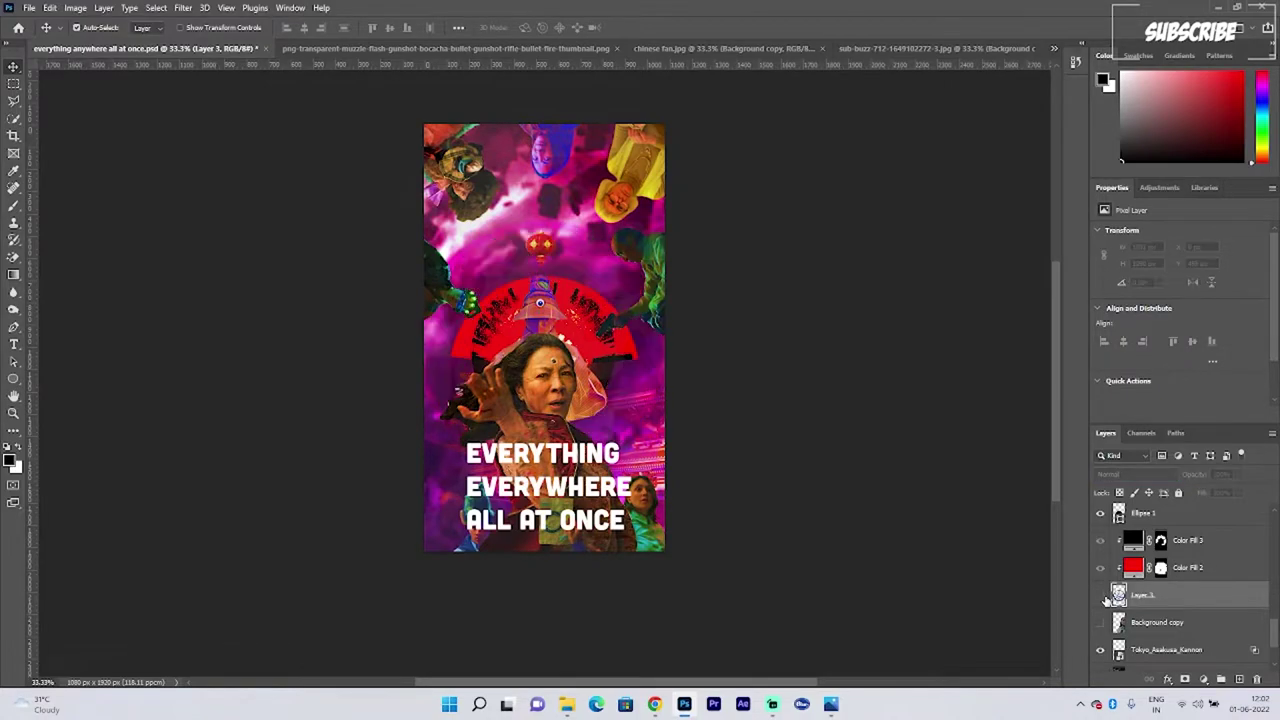
pyautogui.click(1101, 595)
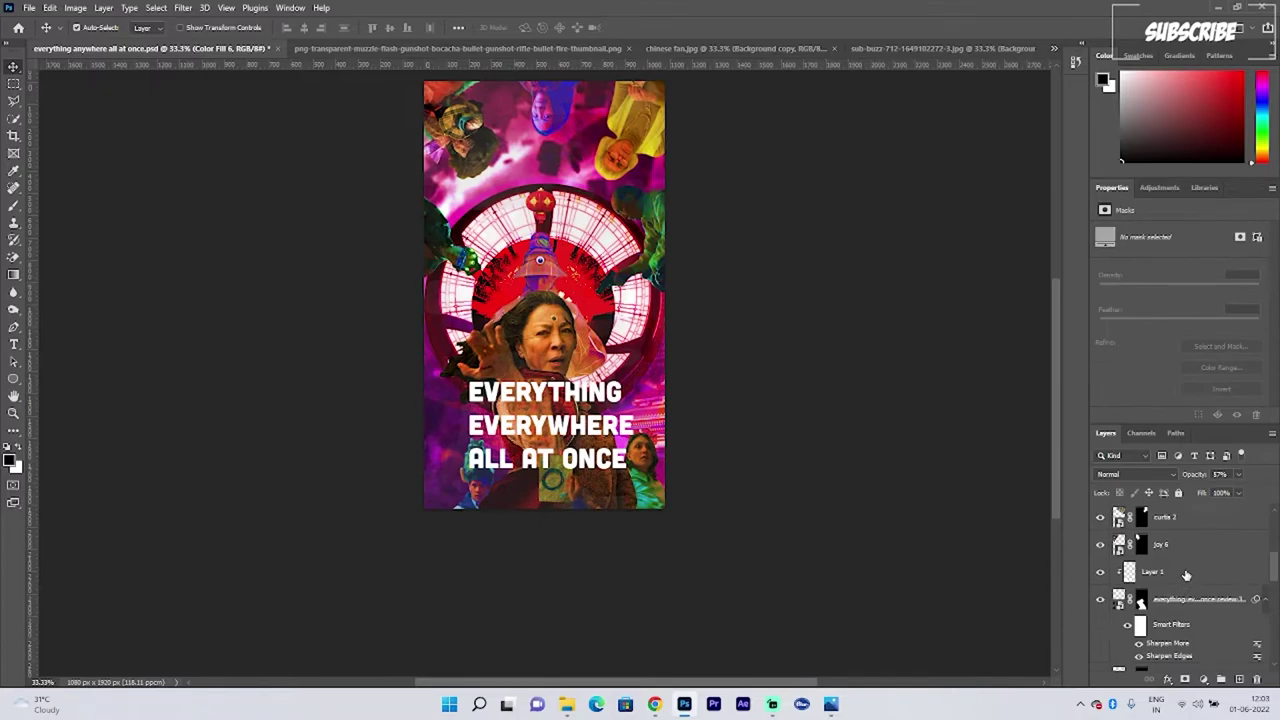
# Step: Add a clipped Color Balance adjustment to the central woman's layer with midtones at red +59, magenta -13 and blue +20
pyautogui.click(1186, 597)
pyautogui.click(1203, 679)
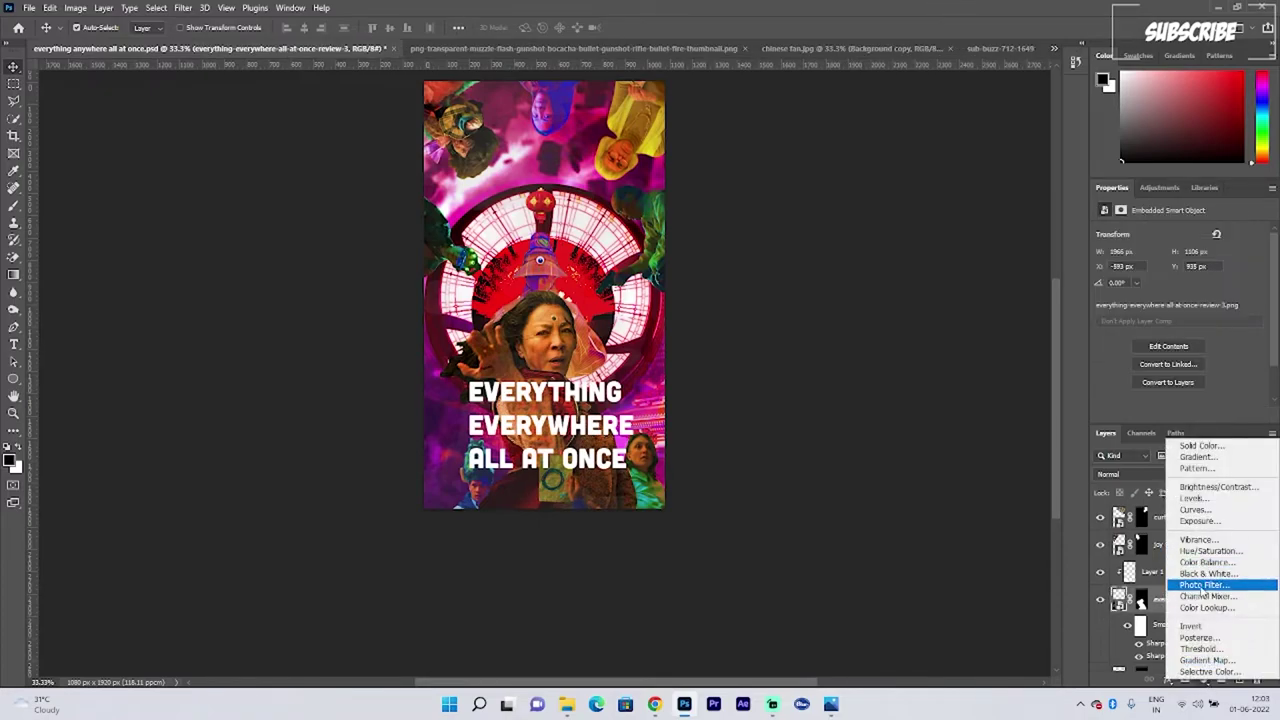
pyautogui.click(1205, 545)
pyautogui.moveTo(1161, 262)
pyautogui.mouseDown()
pyautogui.moveTo(1200, 262)
pyautogui.moveTo(1153, 286)
pyautogui.mouseUp()
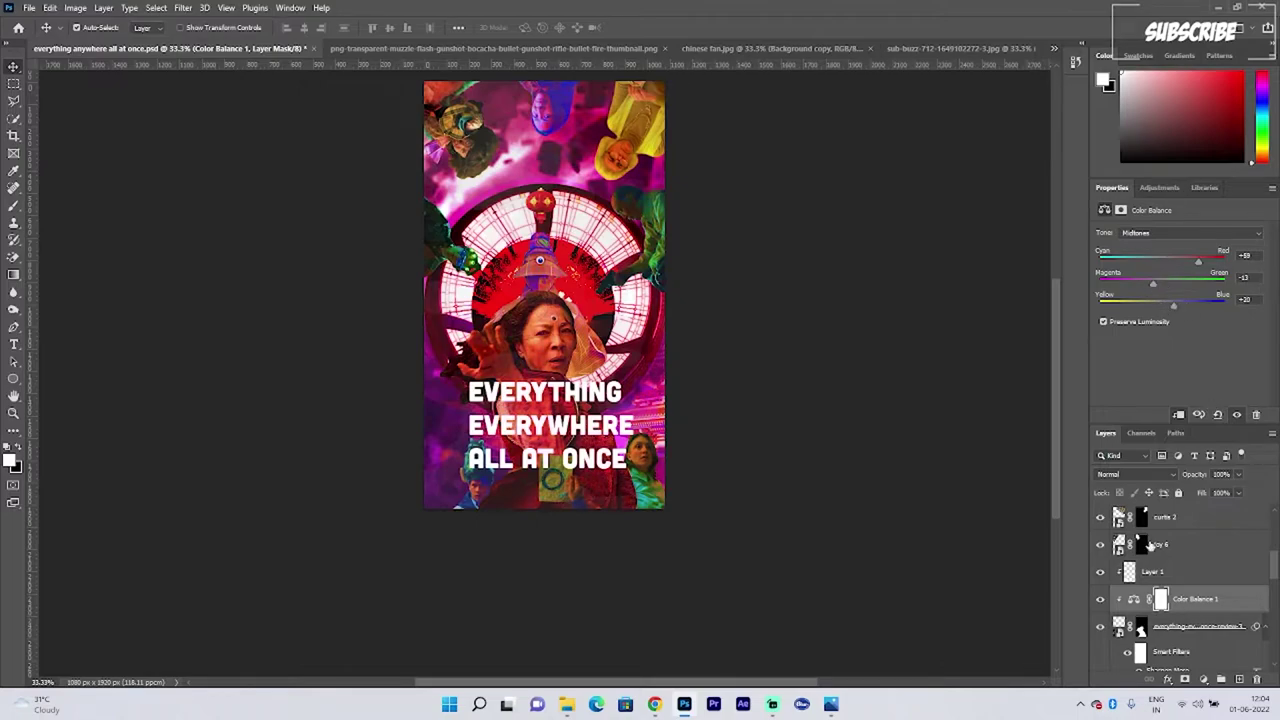
# Step: Add a Vibrance adjustment clipped to the joy 6 layer, with vibrance about +63 and saturation -32
pyautogui.click(1150, 545)
pyautogui.click(1203, 679)
pyautogui.click(1190, 523)
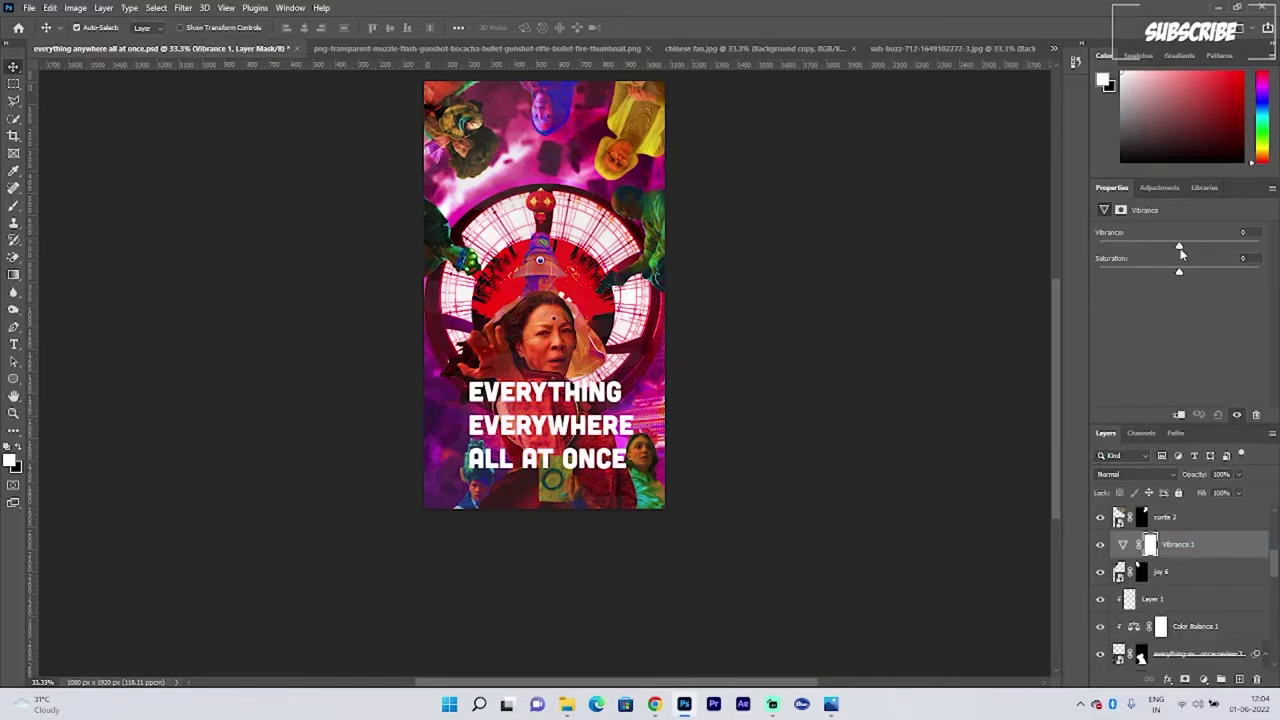
pyautogui.moveTo(1209, 252); pyautogui.dragTo(1207, 252)
pyautogui.moveTo(1179, 273); pyautogui.dragTo(1173, 274)
pyautogui.click(1178, 416)
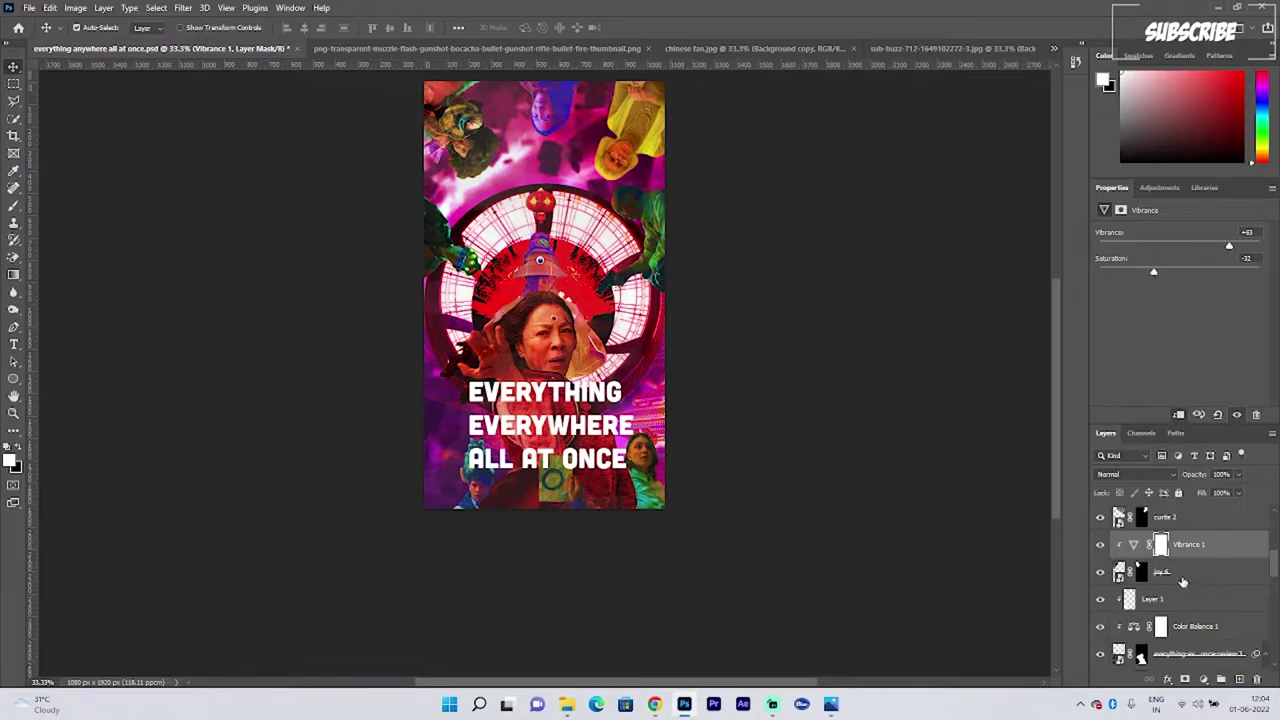
# Step: Add a clipped Color Balance adjustment above the joy 6 Vibrance layer, with midtones at red +54, magenta -9 and blue +19
pyautogui.click(1203, 679)
pyautogui.click(1190, 545)
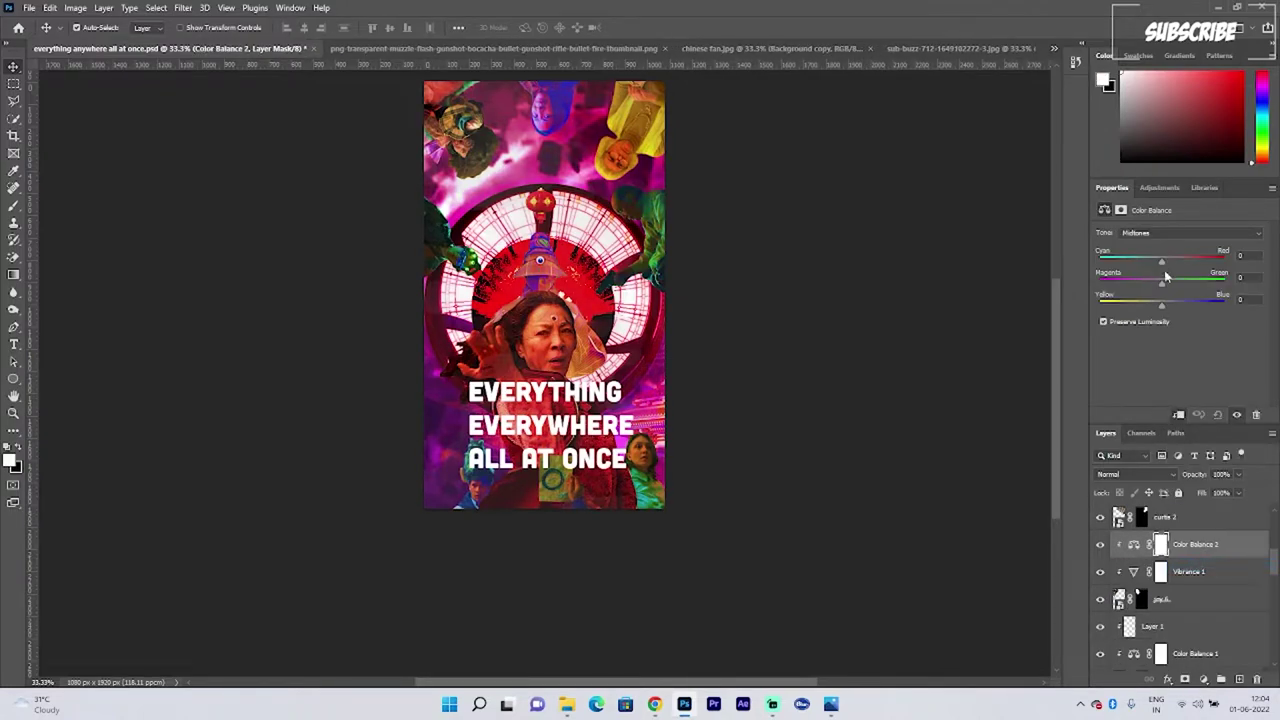
pyautogui.moveTo(1161, 260); pyautogui.dragTo(1182, 308)
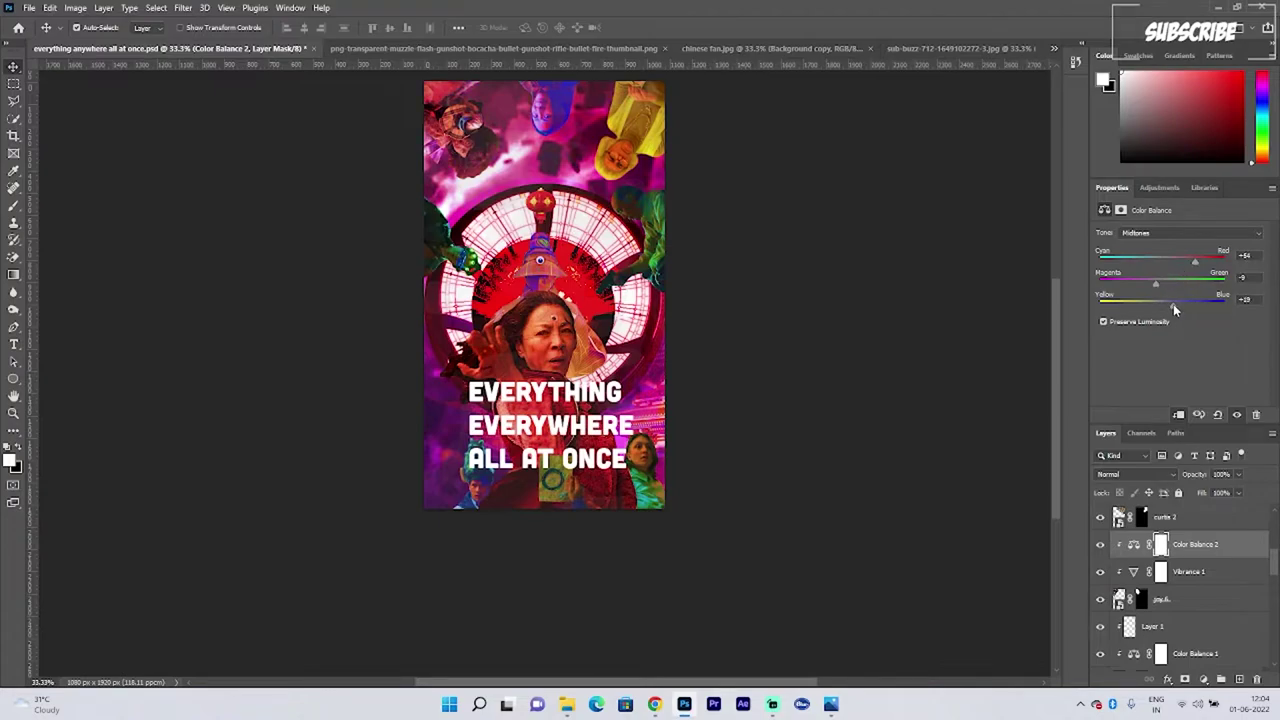
# Step: Look through the upper figure layers and toggle evelyn 7 to identify which figure it holds
pyautogui.scroll(1, 1178, 541)
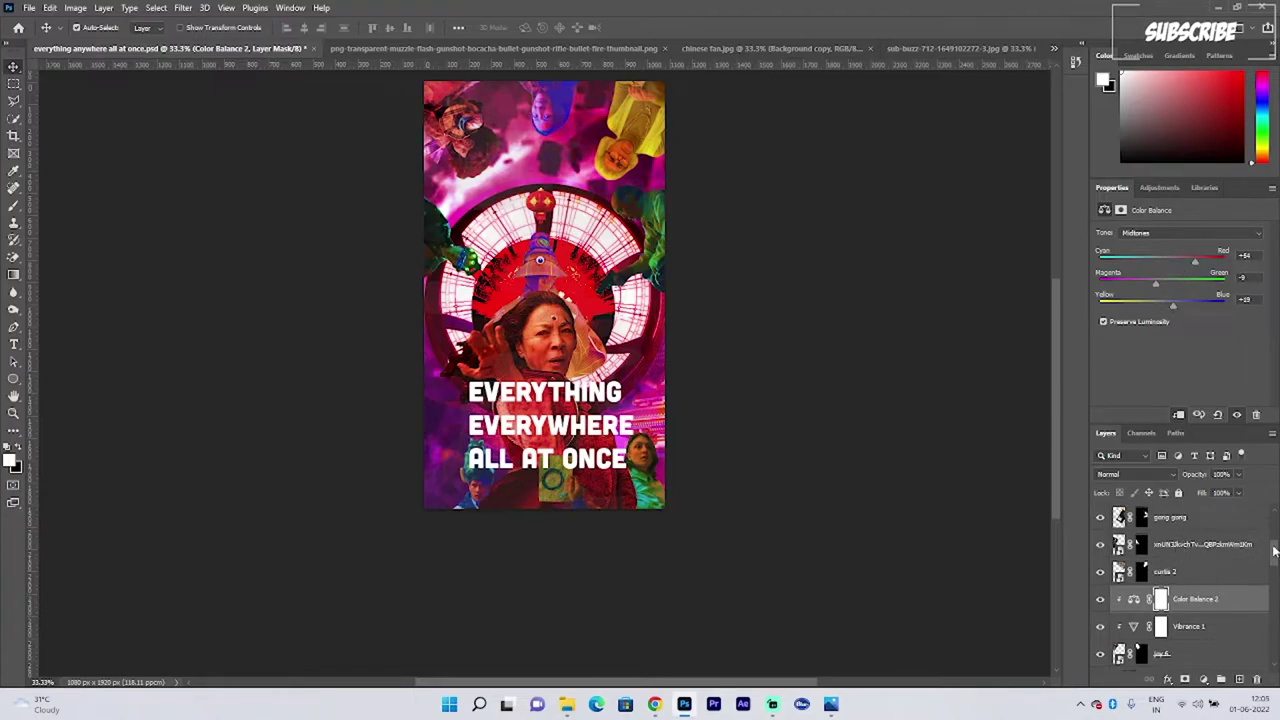
pyautogui.moveTo(1275, 551); pyautogui.dragTo(1275, 565)
pyautogui.click(911, 369)
pyautogui.scroll(-1, 1160, 600)
pyautogui.click(1100, 601)
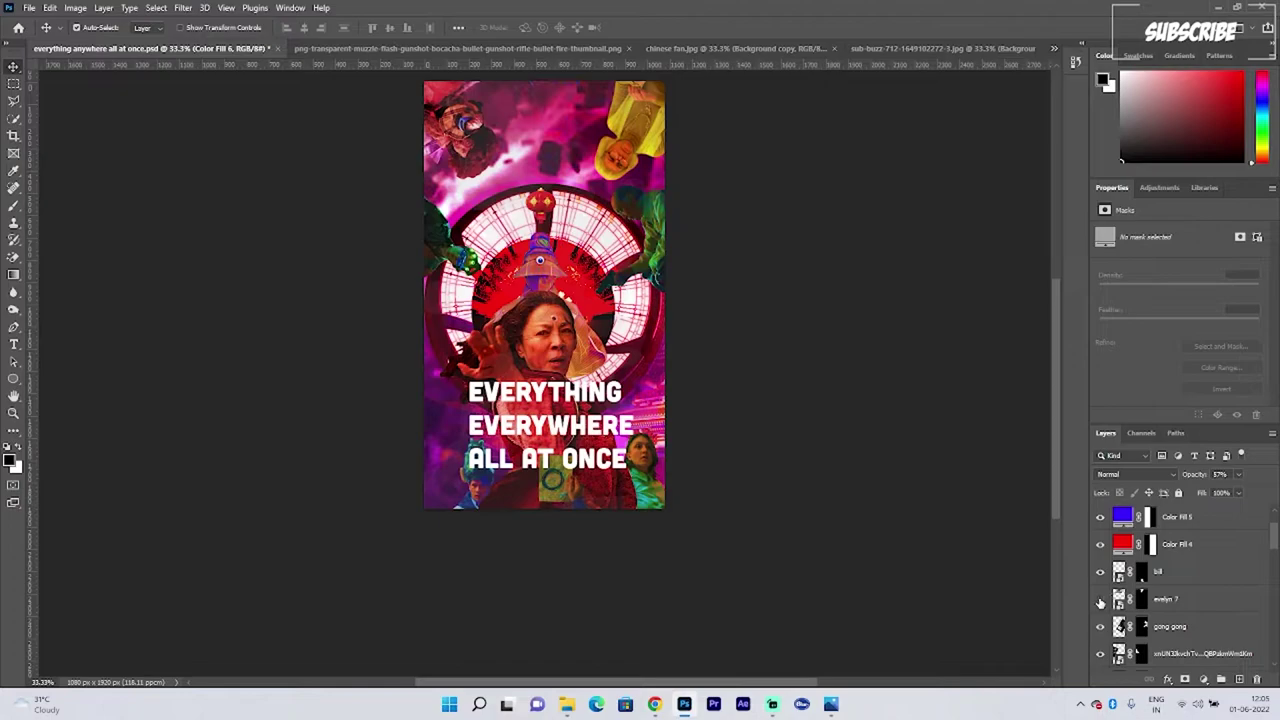
pyautogui.click(1170, 604)
pyautogui.click(1100, 599)
pyautogui.scroll(-2, 1170, 590)
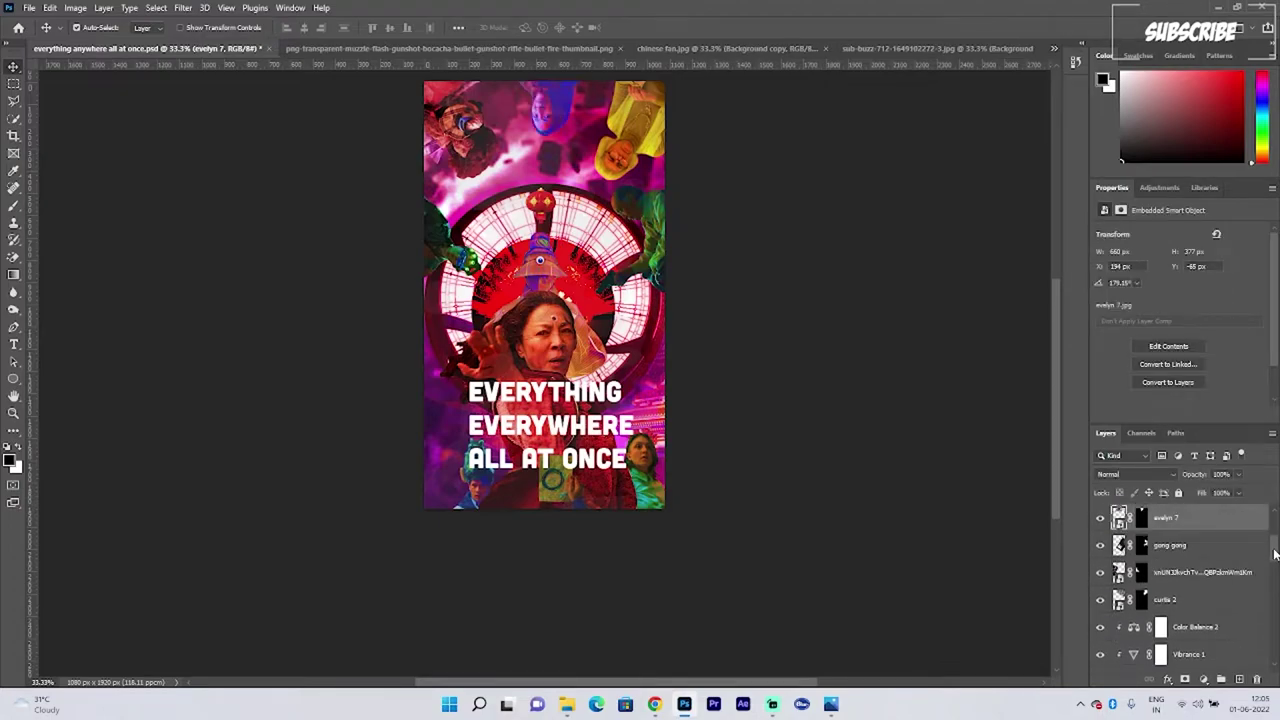
# Step: Add a Color Balance adjustment above the curtis 2 layer and adjust its highlights
pyautogui.click(1168, 574)
pyautogui.click(1203, 679)
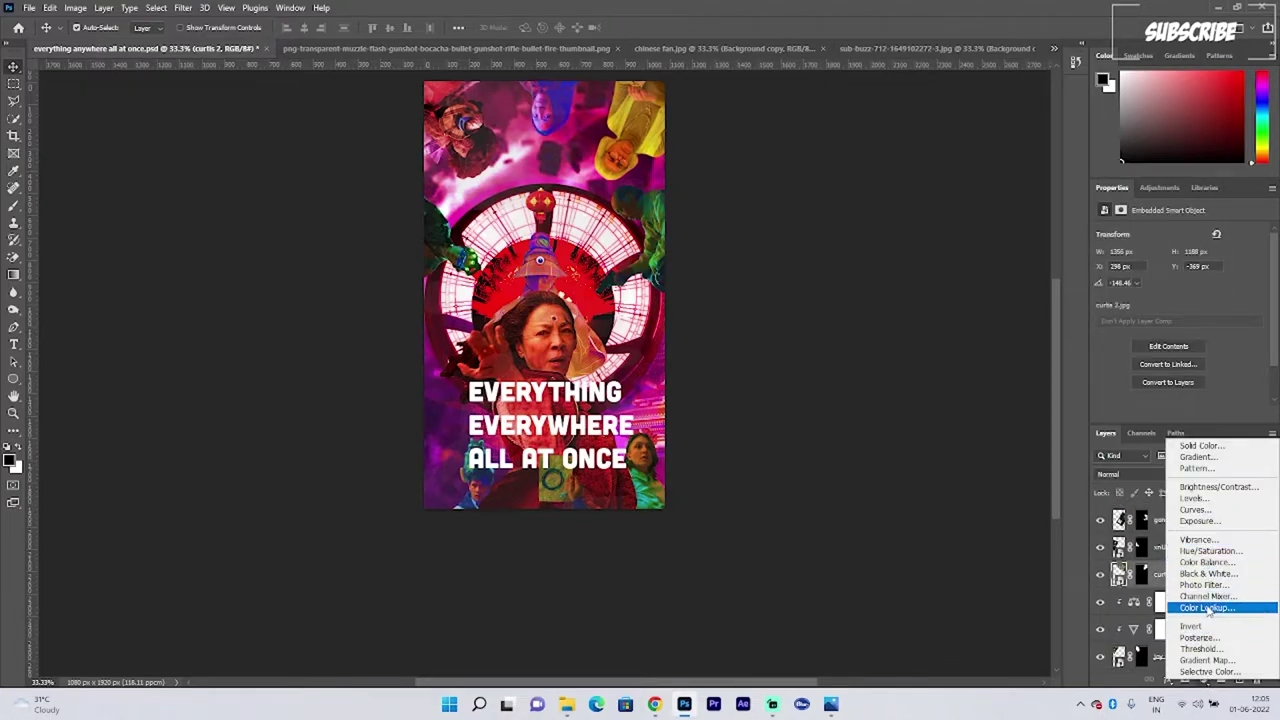
pyautogui.click(1206, 562)
pyautogui.click(1158, 236)
pyautogui.click(1160, 267)
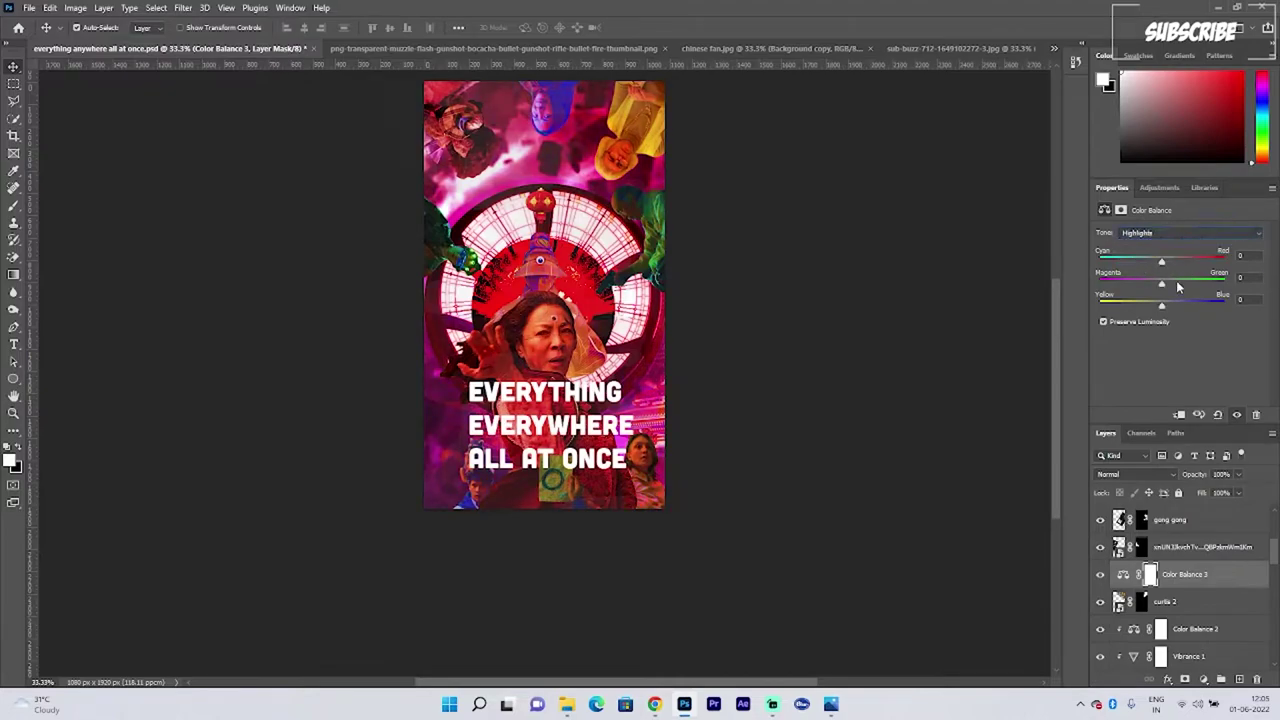
pyautogui.moveTo(1187, 262); pyautogui.dragTo(1163, 286)
pyautogui.click(1163, 307)
# Step: Set the midtones of the Color Balance above curtis 2 to red +52, green +4 and yellow -1
pyautogui.click(1160, 235)
pyautogui.click(1160, 255)
pyautogui.moveTo(1173, 306); pyautogui.dragTo(1166, 311)
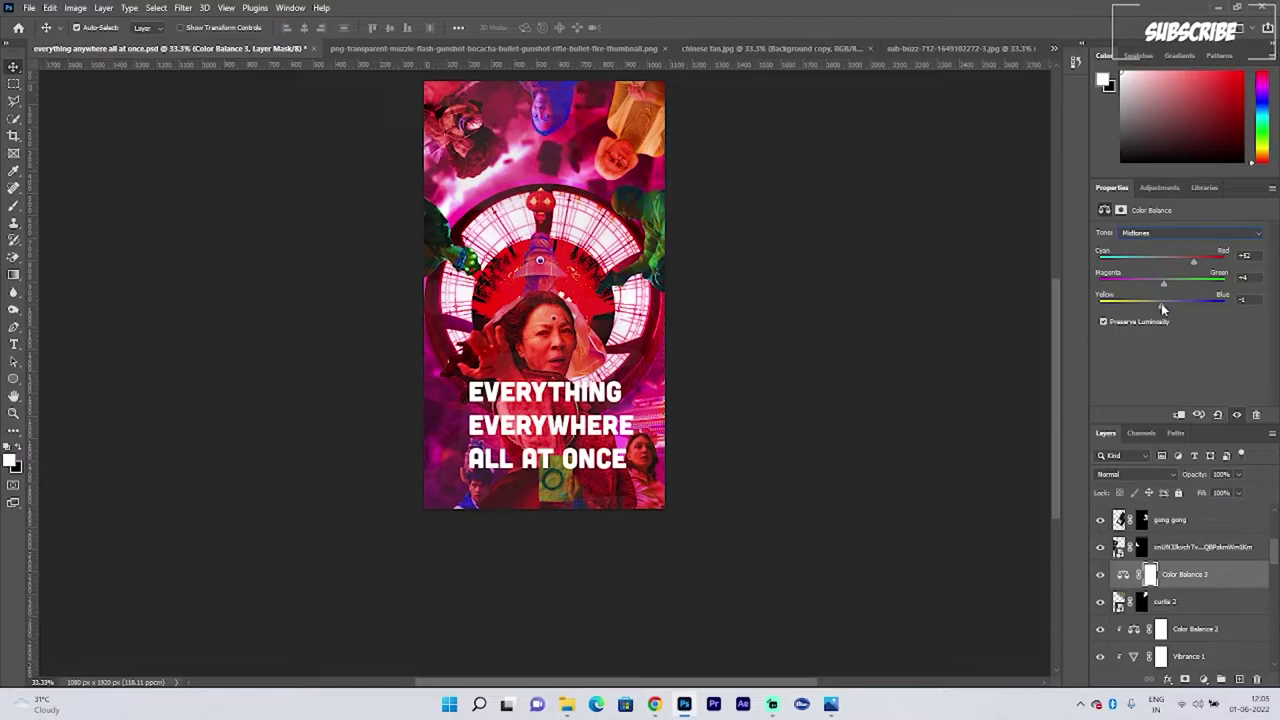
# Step: Add a clipped Exposure adjustment to the figure layer below gong gong, with exposure +1.61, offset -0.0083 and gamma 1.17
pyautogui.click(1112, 548)
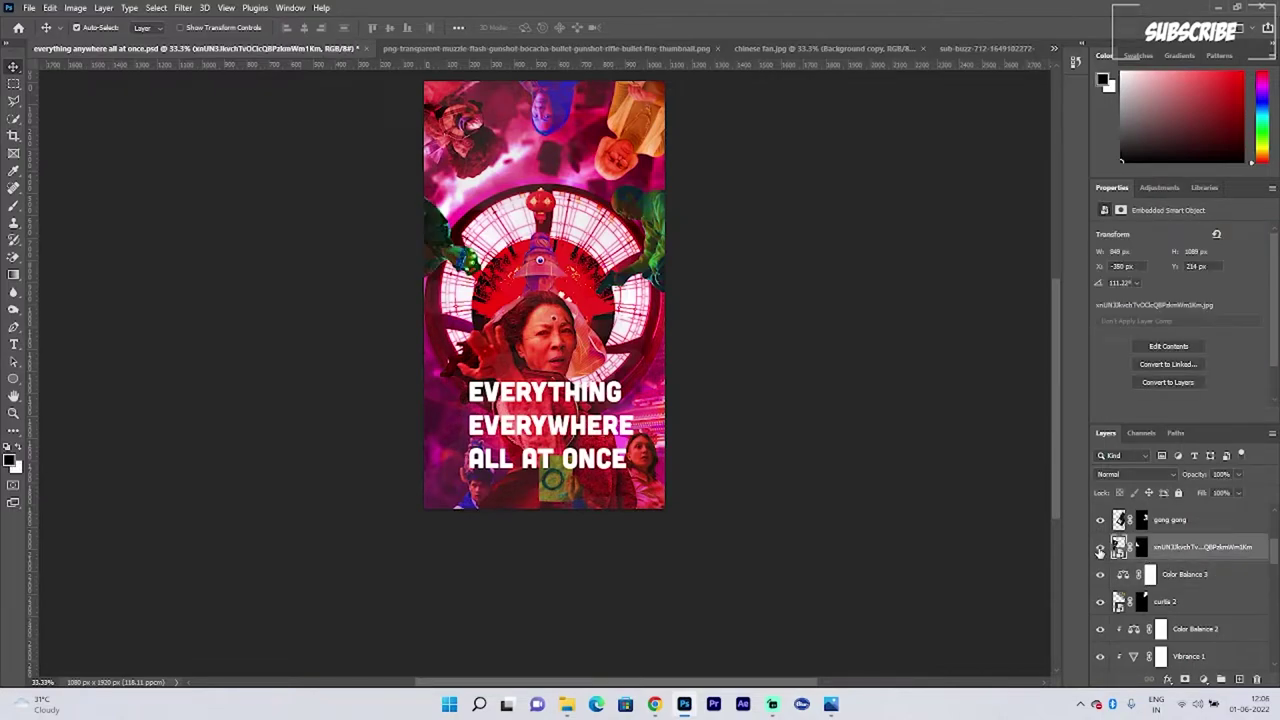
pyautogui.click(1203, 679)
pyautogui.click(1205, 524)
pyautogui.moveTo(1179, 268); pyautogui.dragTo(1172, 317)
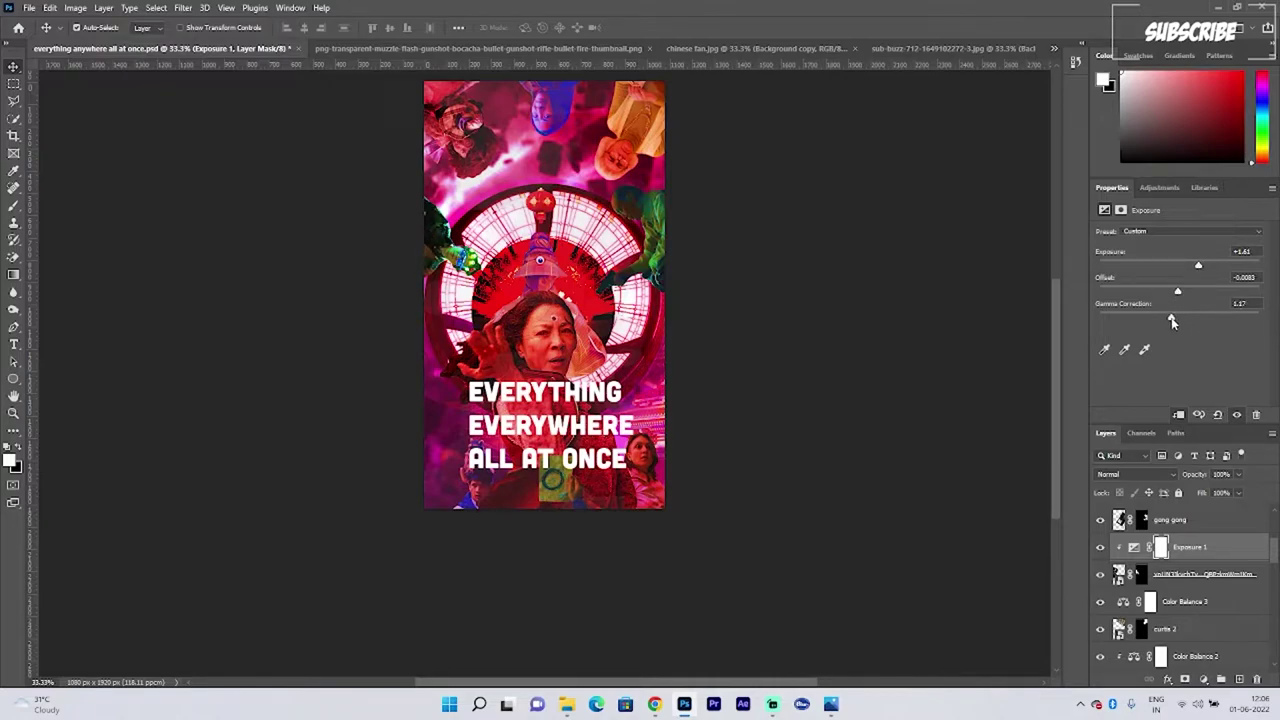
# Step: Add a clipped Color Balance above Exposure 1, with midtones red +34 and magenta -13, and shadows red +23 and magenta -4
pyautogui.click(1203, 679)
pyautogui.click(1205, 563)
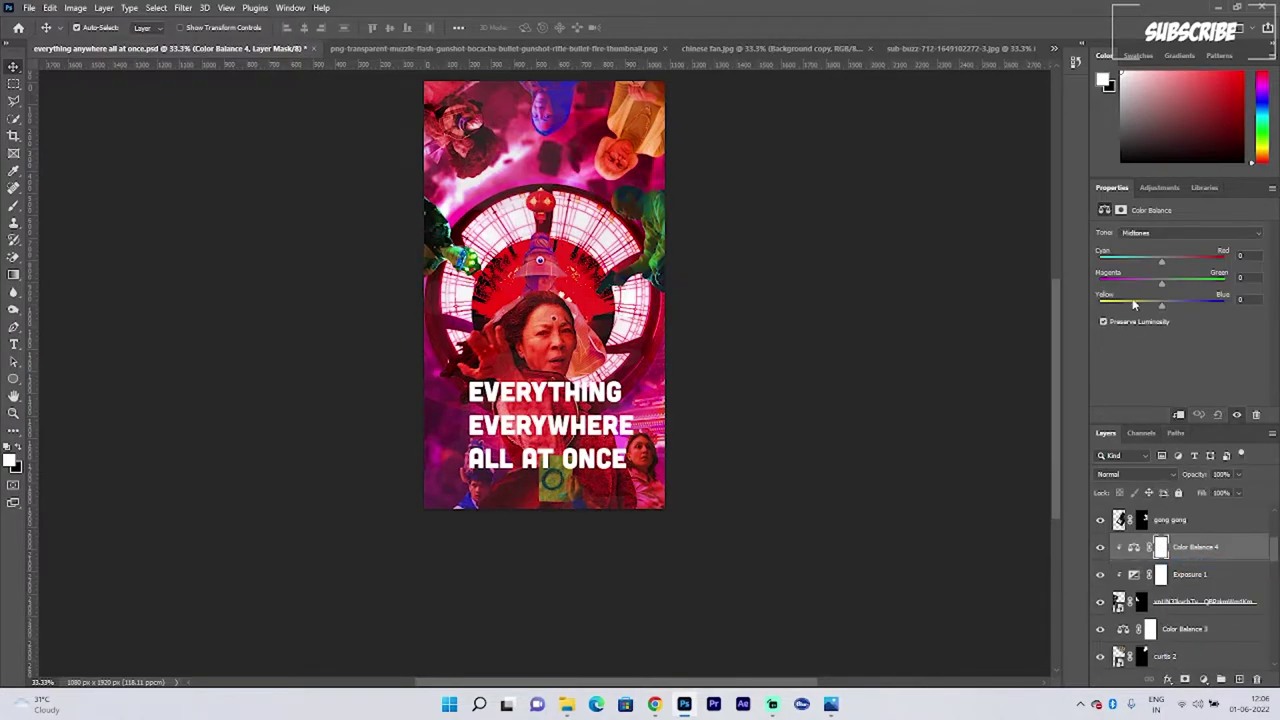
pyautogui.moveTo(1161, 261); pyautogui.dragTo(1182, 262)
pyautogui.moveTo(1161, 283); pyautogui.dragTo(1154, 287)
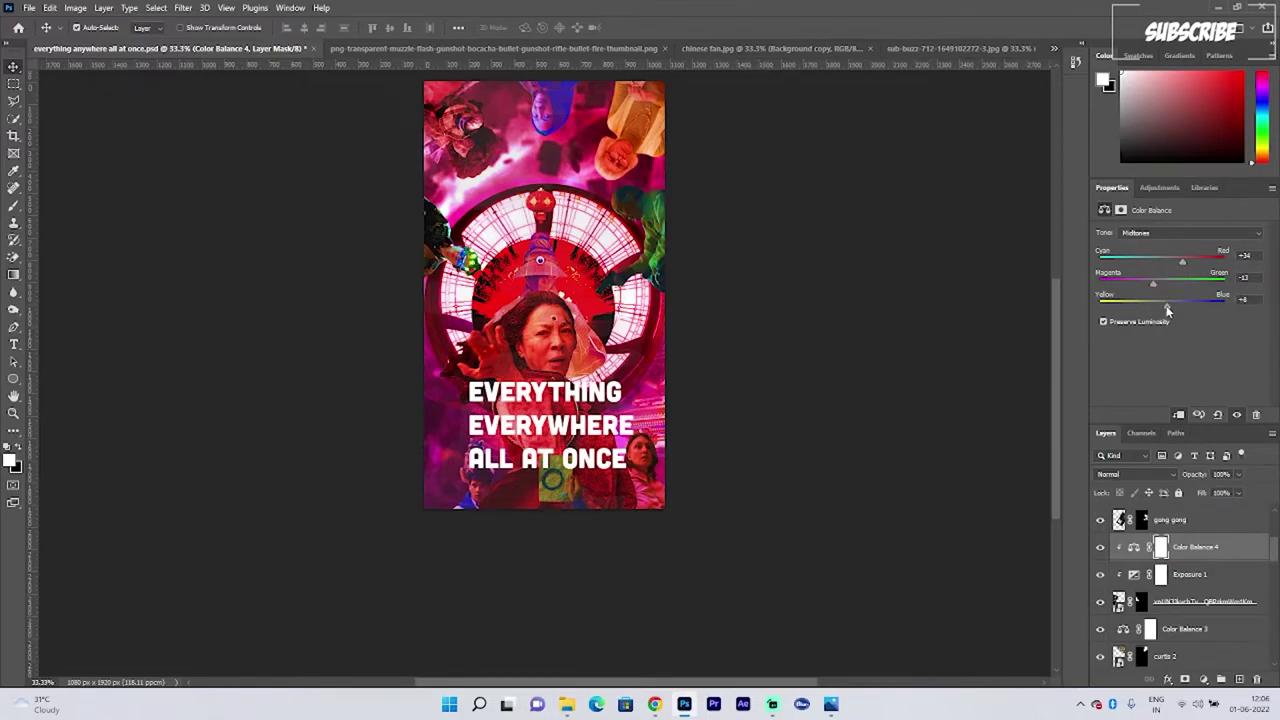
pyautogui.click(1185, 232)
pyautogui.click(1170, 241)
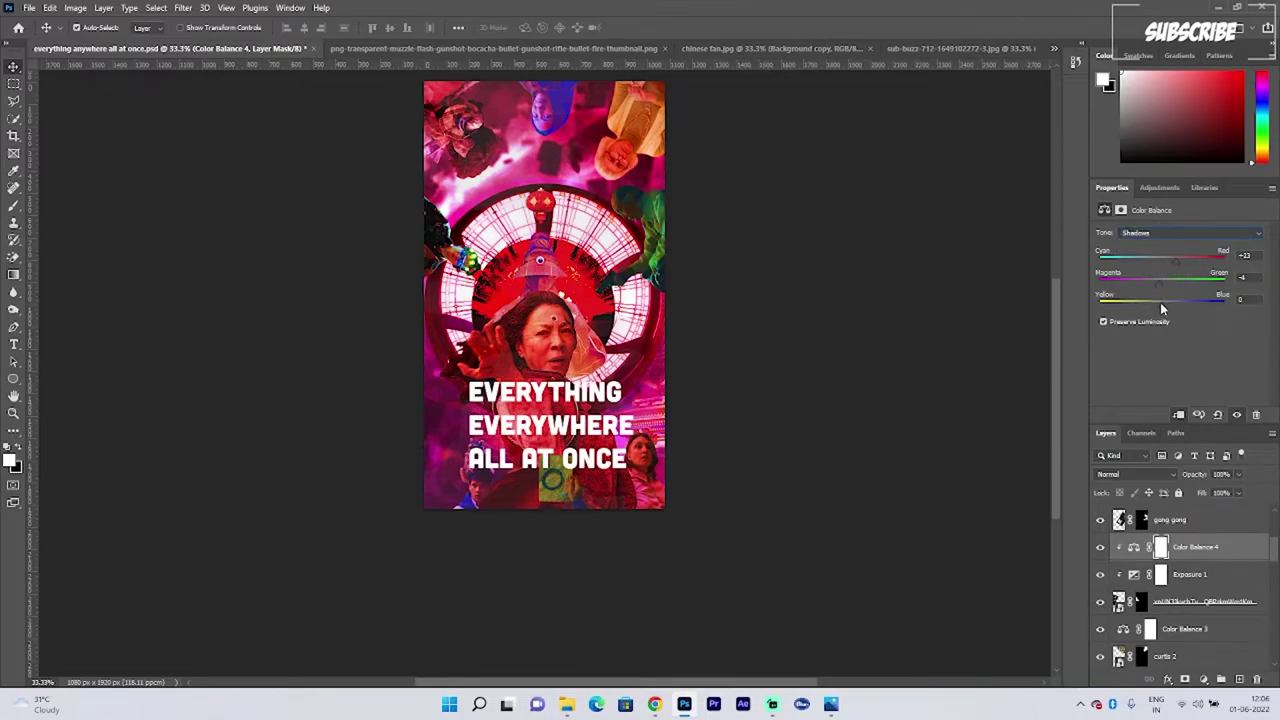
# Step: Add a clipped Exposure adjustment to the gong gong layer, with exposure +0.83, offset +0.0042 and gamma 0.78
pyautogui.click(1175, 522)
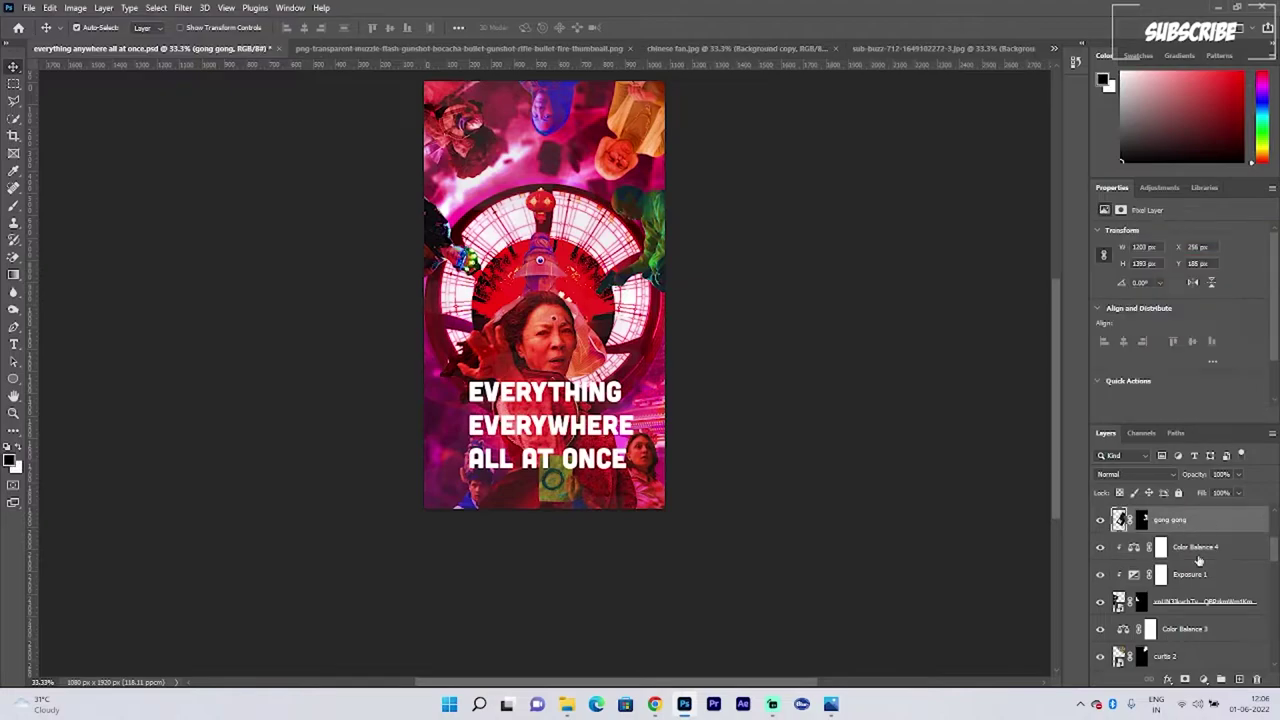
pyautogui.scroll(2, 1199, 561)
pyautogui.click(1203, 679)
pyautogui.click(1190, 518)
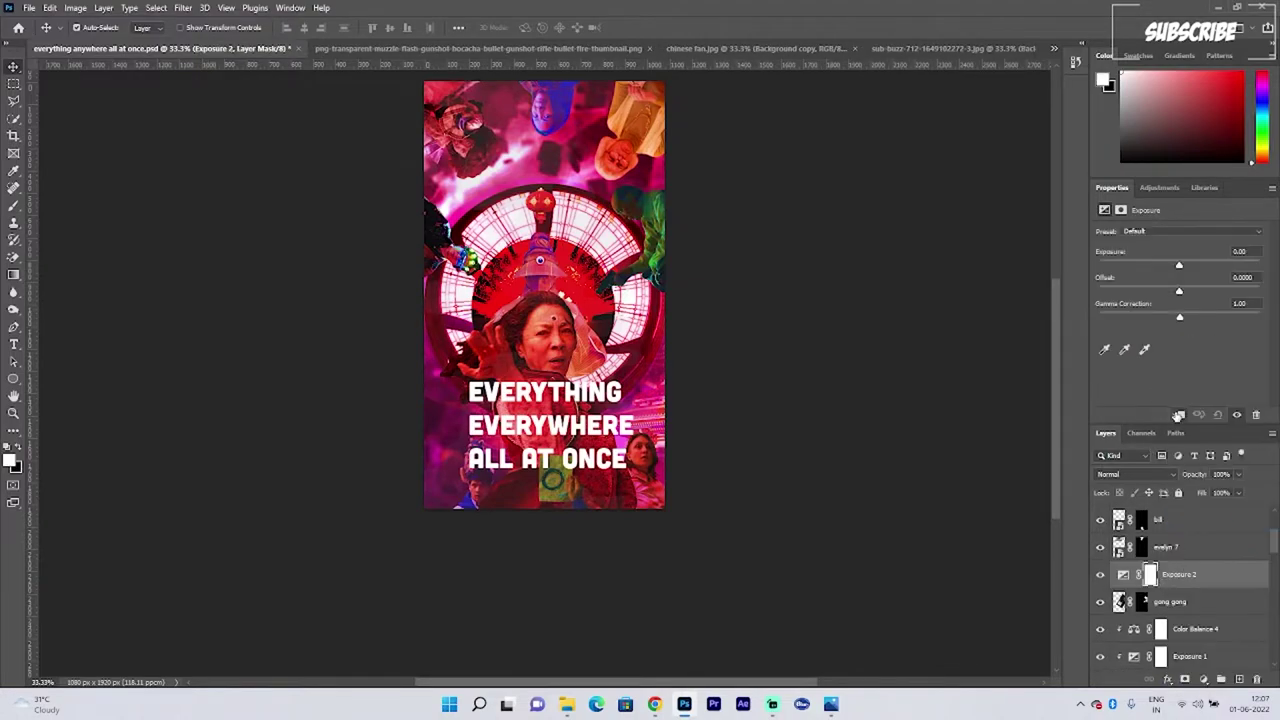
pyautogui.moveTo(1179, 265); pyautogui.dragTo(1190, 268)
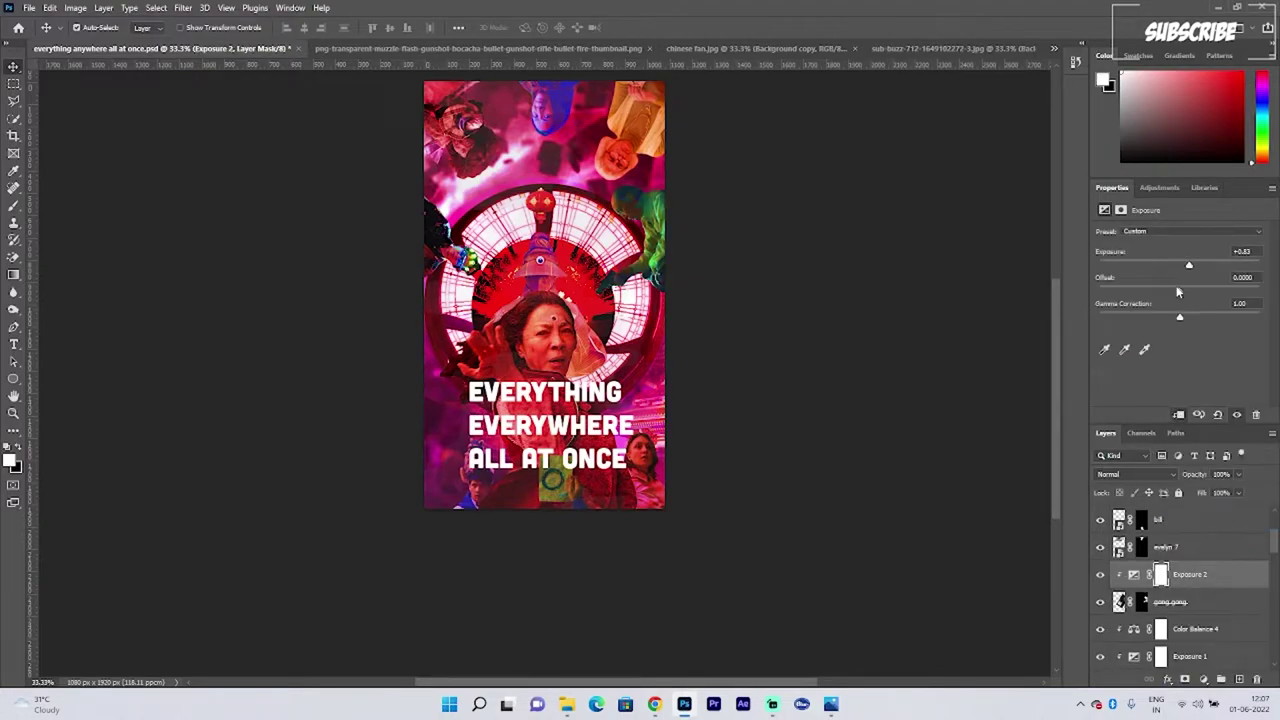
pyautogui.moveTo(1182, 320)
pyautogui.mouseDown()
pyautogui.moveTo(1214, 309)
pyautogui.moveTo(1193, 318)
pyautogui.mouseUp()
pyautogui.write('0')
pyautogui.press('Return')
pyautogui.click(629, 259)
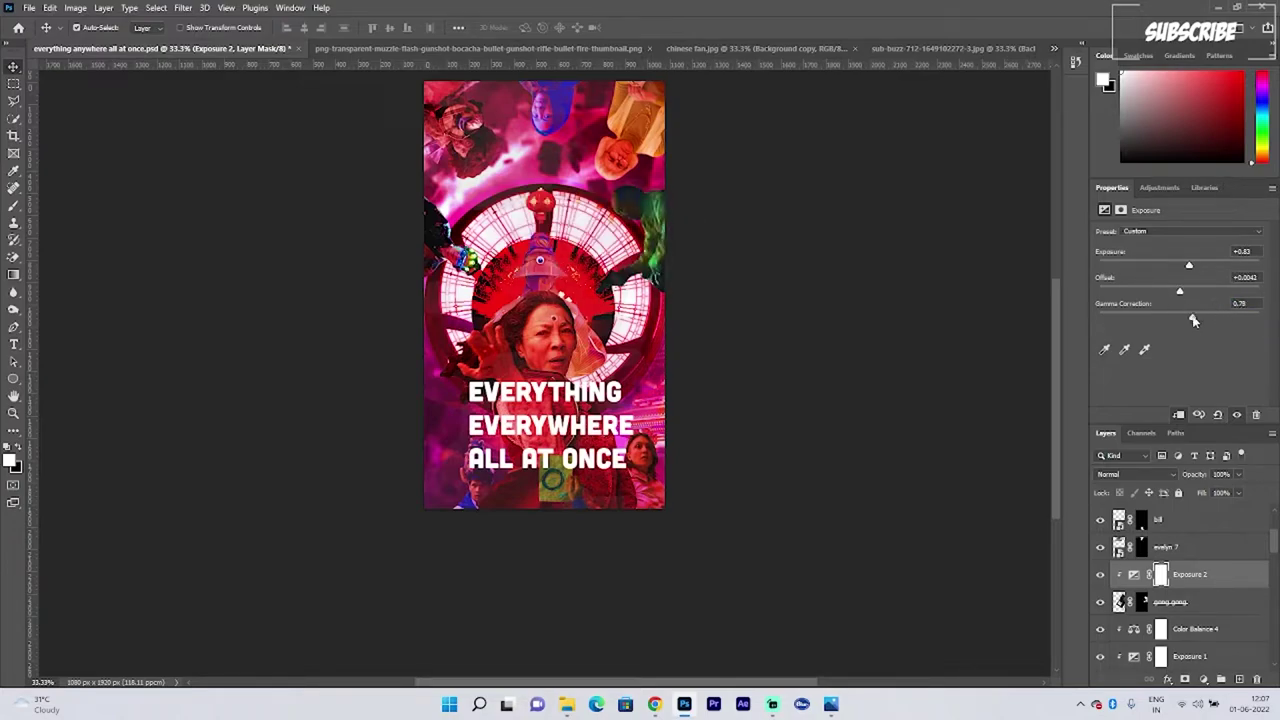
# Step: Add a clipped Color Balance above Exposure 2 with midtones red +25, magenta -4 and blue +5
pyautogui.click(1218, 416)
pyautogui.moveTo(1179, 265); pyautogui.dragTo(1161, 281)
pyautogui.click(1203, 679)
pyautogui.click(1195, 585)
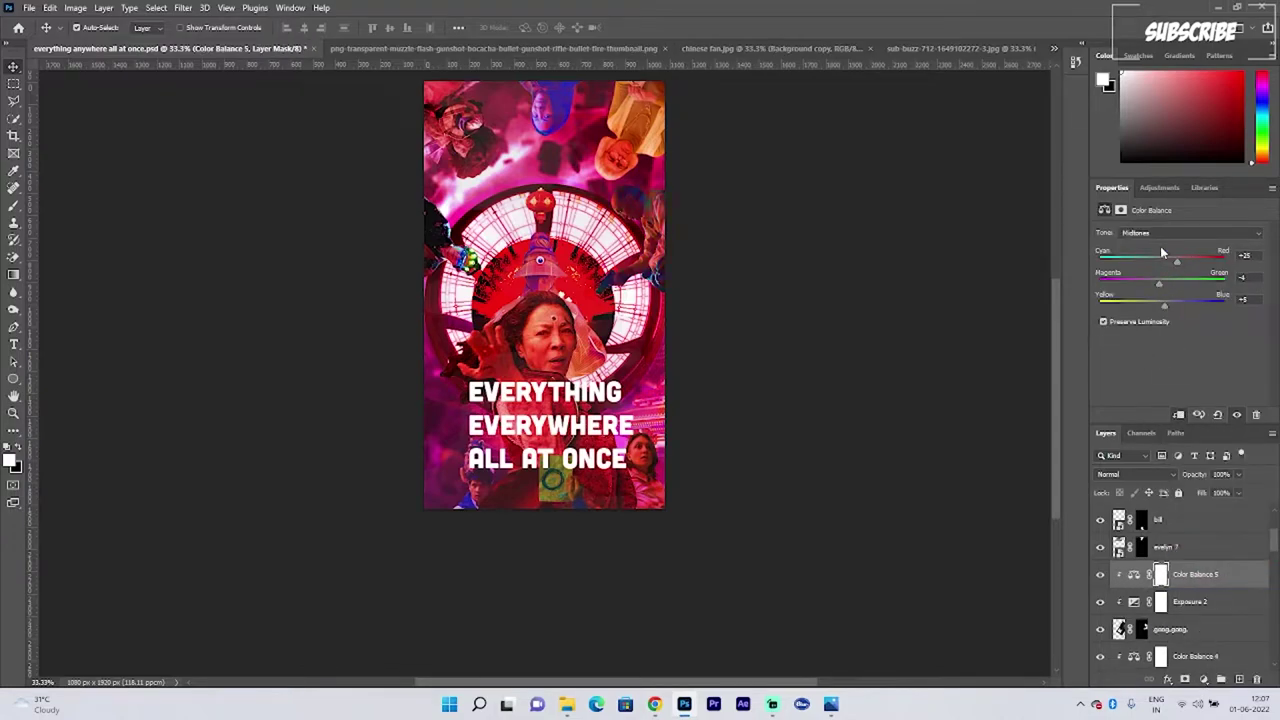
# Step: Adjust the shadows of the gong gong Color Balance and set its highlights to red +4, magenta -3 and yellow -4
pyautogui.click(1162, 234)
pyautogui.click(1162, 244)
pyautogui.moveTo(1163, 263); pyautogui.dragTo(1160, 285)
pyautogui.click(1172, 235)
pyautogui.click(1162, 265)
pyautogui.moveTo(1162, 263); pyautogui.dragTo(1173, 264)
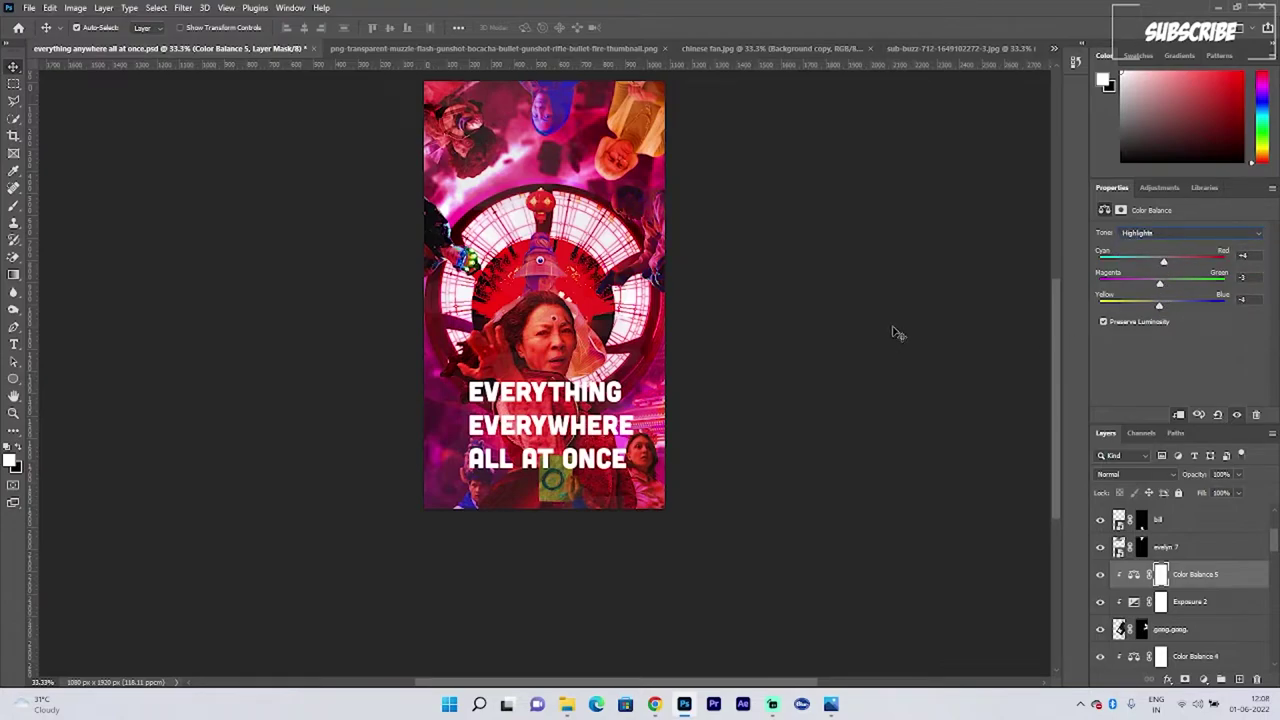
pyautogui.click(895, 312)
# Step: Find the evelyn 7 layer holding the blue figure at the poster's upper edge and hide it
pyautogui.click(548, 98)
pyautogui.scroll(-2, 1202, 544)
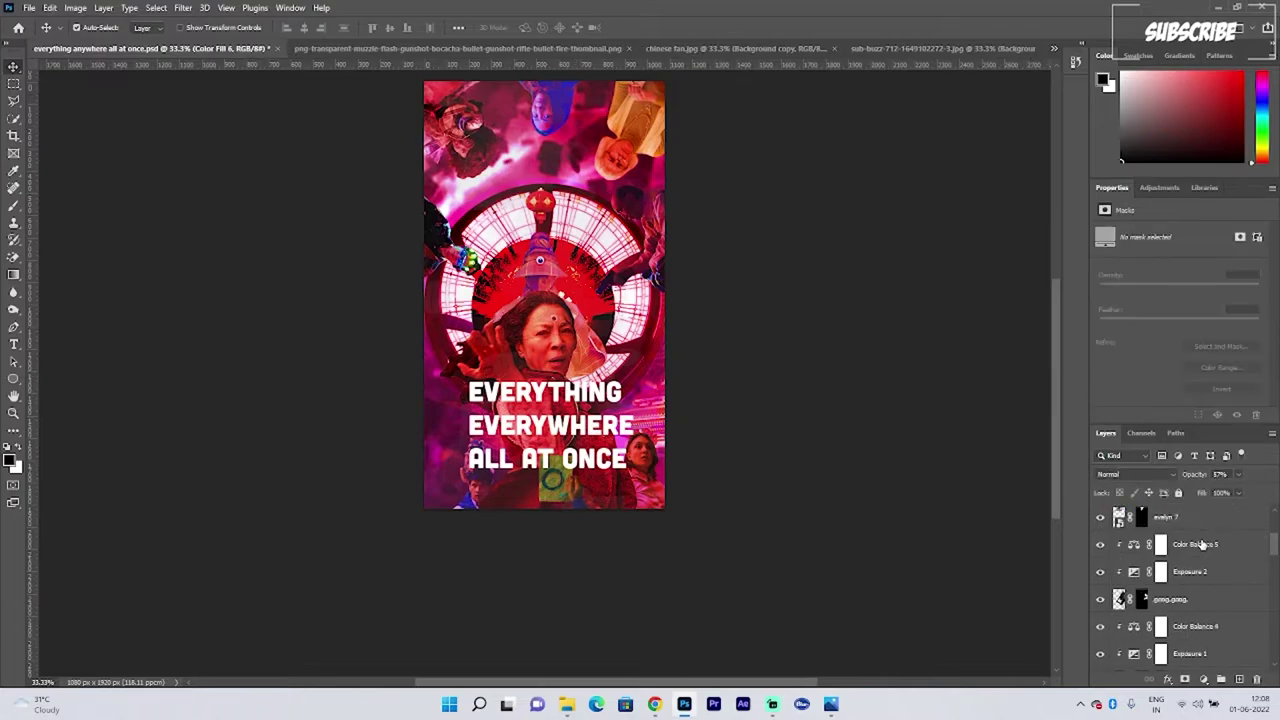
pyautogui.scroll(1, 1180, 585)
pyautogui.click(1100, 544)
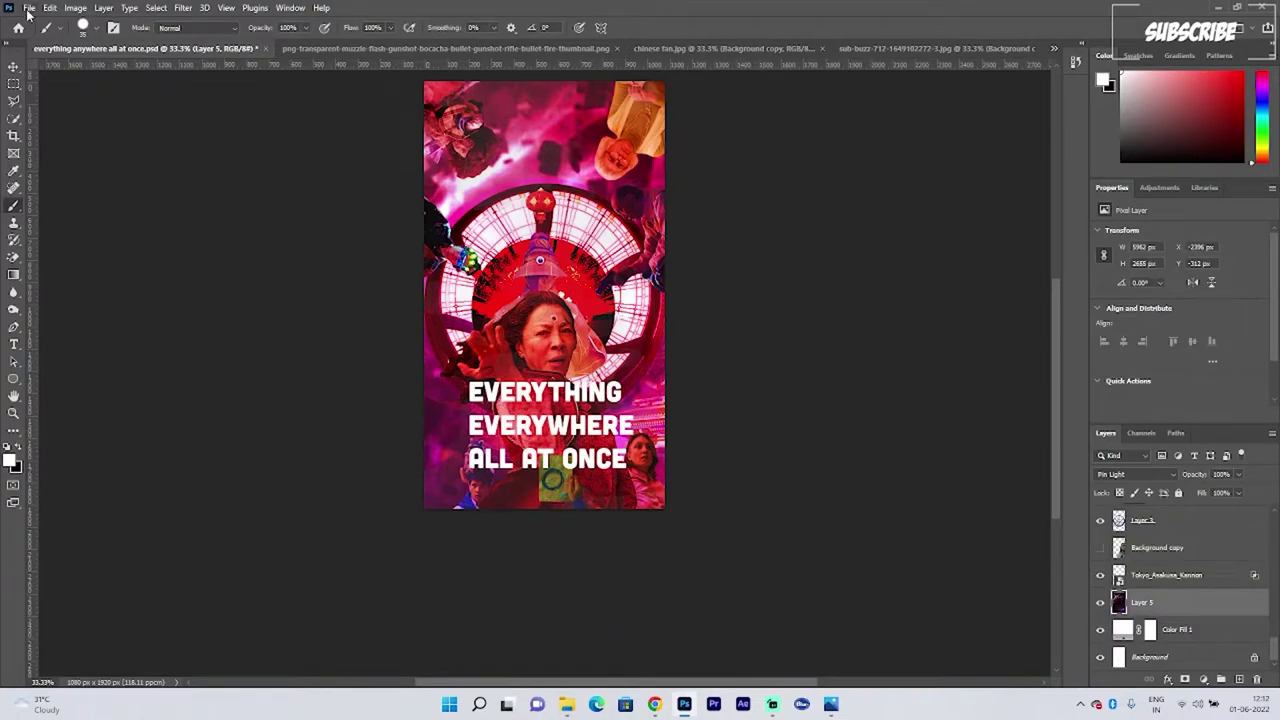
# Step: Place the light-in-the-dark image into the poster as an embedded object
pyautogui.click(29, 7)
pyautogui.click(60, 285)
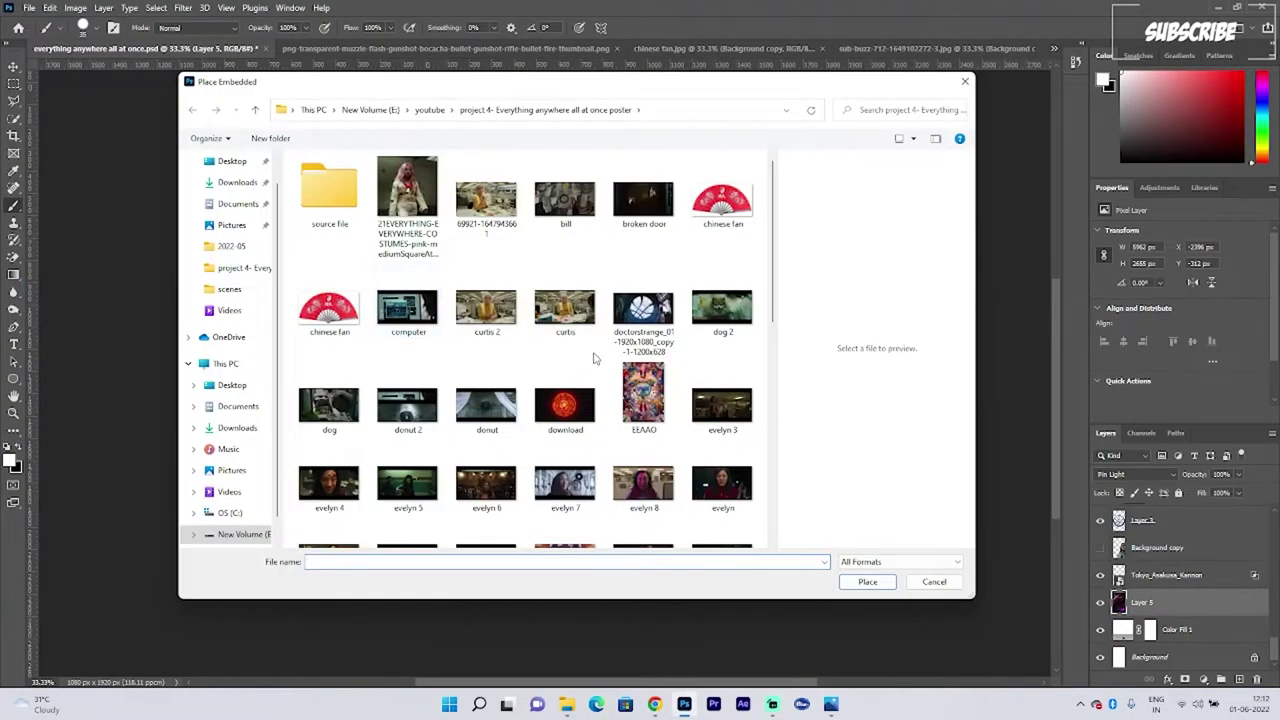
pyautogui.scroll(-5, 400, 300)
pyautogui.click(486, 248)
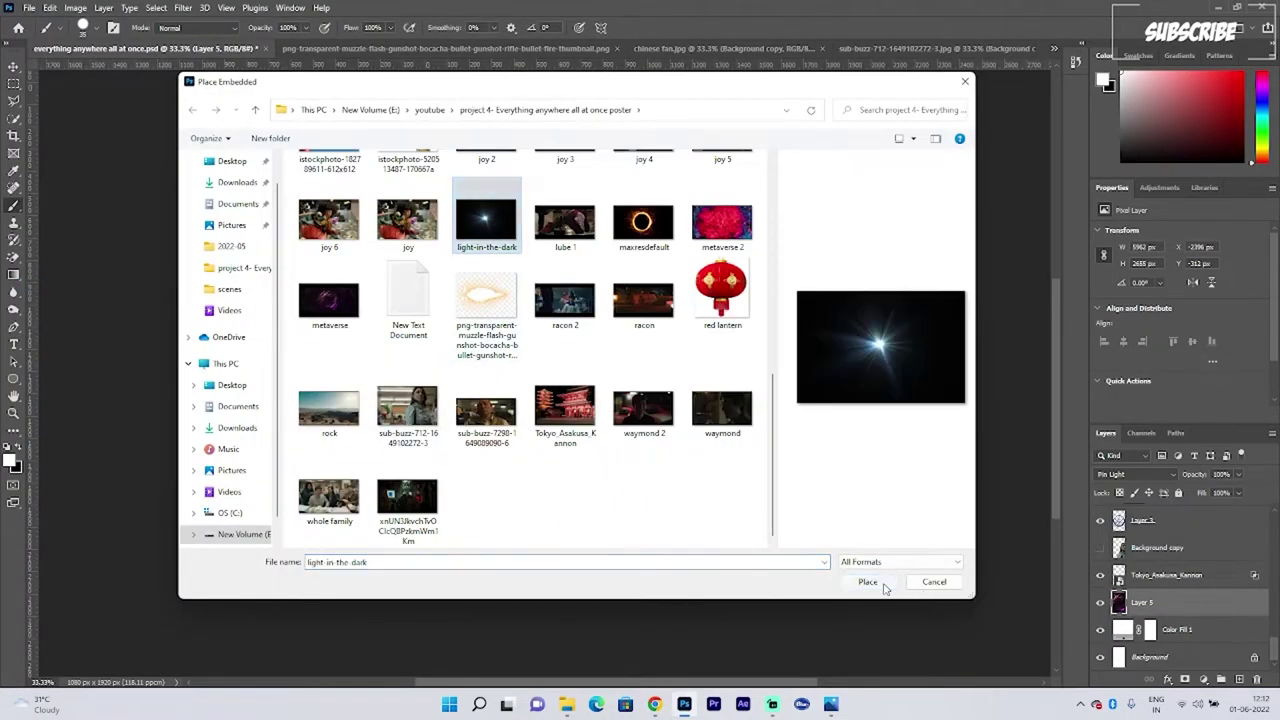
pyautogui.click(882, 584)
pyautogui.press('Return')
# Step: Move the light-in-the-dark layer to the top of the layer stack and set its blend mode to Screen
pyautogui.moveTo(1242, 593); pyautogui.dragTo(1272, 635)
pyautogui.scroll(-2, 1272, 536)
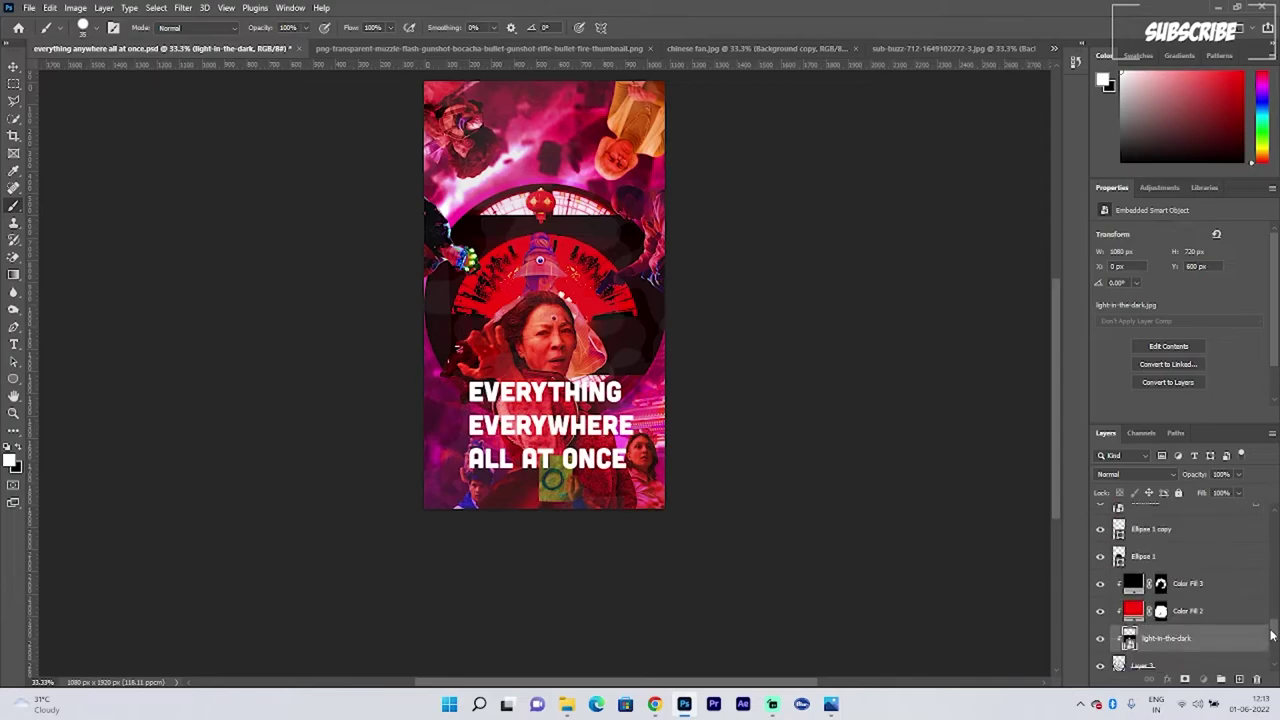
pyautogui.hotkey('ctrl', 'z')
pyautogui.moveTo(1190, 655); pyautogui.dragTo(1187, 505)
pyautogui.click(1135, 474)
pyautogui.click(1120, 466)
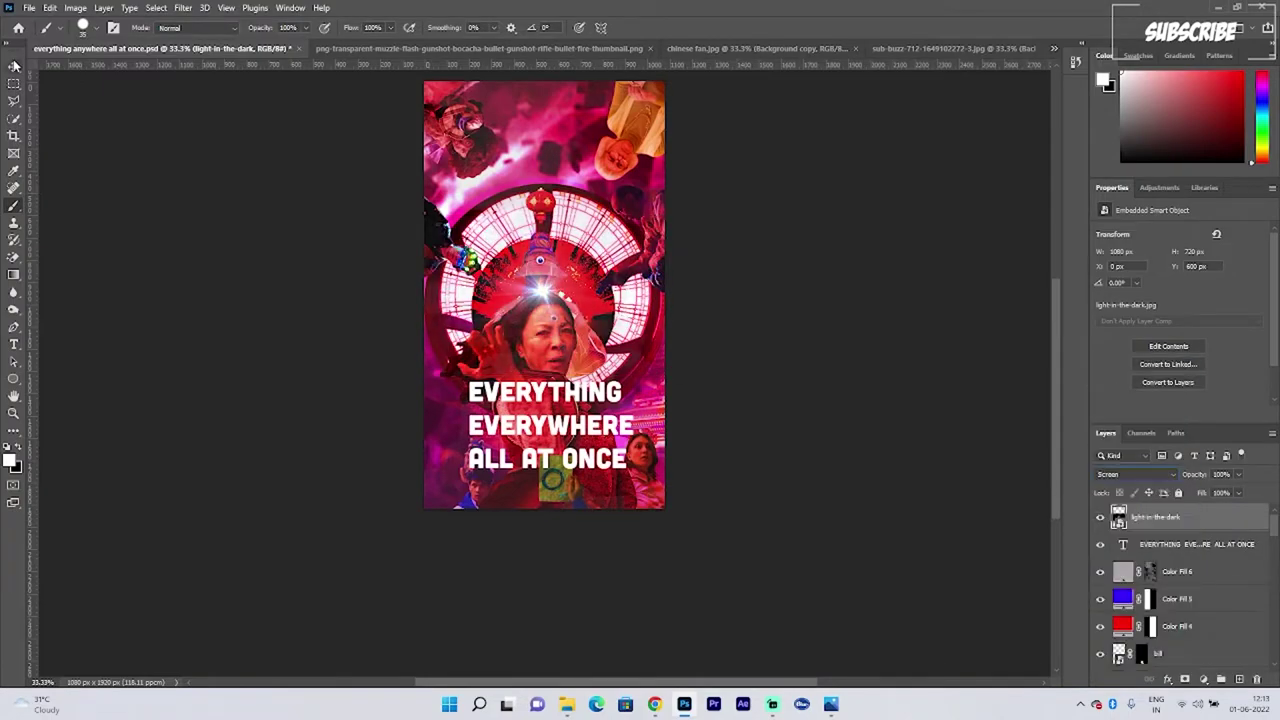
# Step: Move the light flare up to just above the red lantern and lower its opacity to 66%
pyautogui.press('v')
pyautogui.moveTo(540, 288)
pyautogui.mouseDown()
pyautogui.moveTo(543, 183)
pyautogui.moveTo(546, 301)
pyautogui.moveTo(524, 303)
pyautogui.moveTo(543, 185)
pyautogui.mouseUp()
pyautogui.click(1239, 474)
pyautogui.moveTo(1236, 492); pyautogui.dragTo(1219, 493)
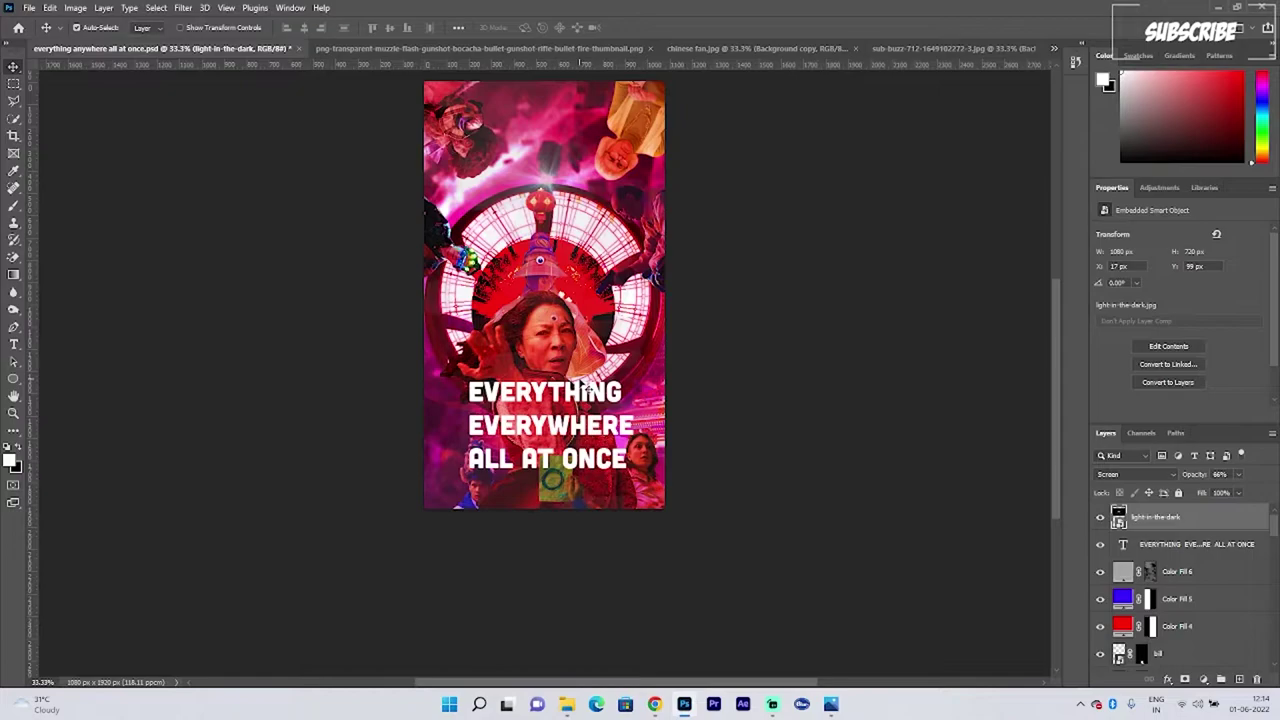
# Step: Scale the title text down to about 65% and reposition it over the central woman's torso
pyautogui.moveTo(555, 388)
pyautogui.mouseDown()
pyautogui.moveTo(551, 239)
pyautogui.moveTo(557, 388)
pyautogui.mouseUp()
pyautogui.hotkey('ctrl', 't')
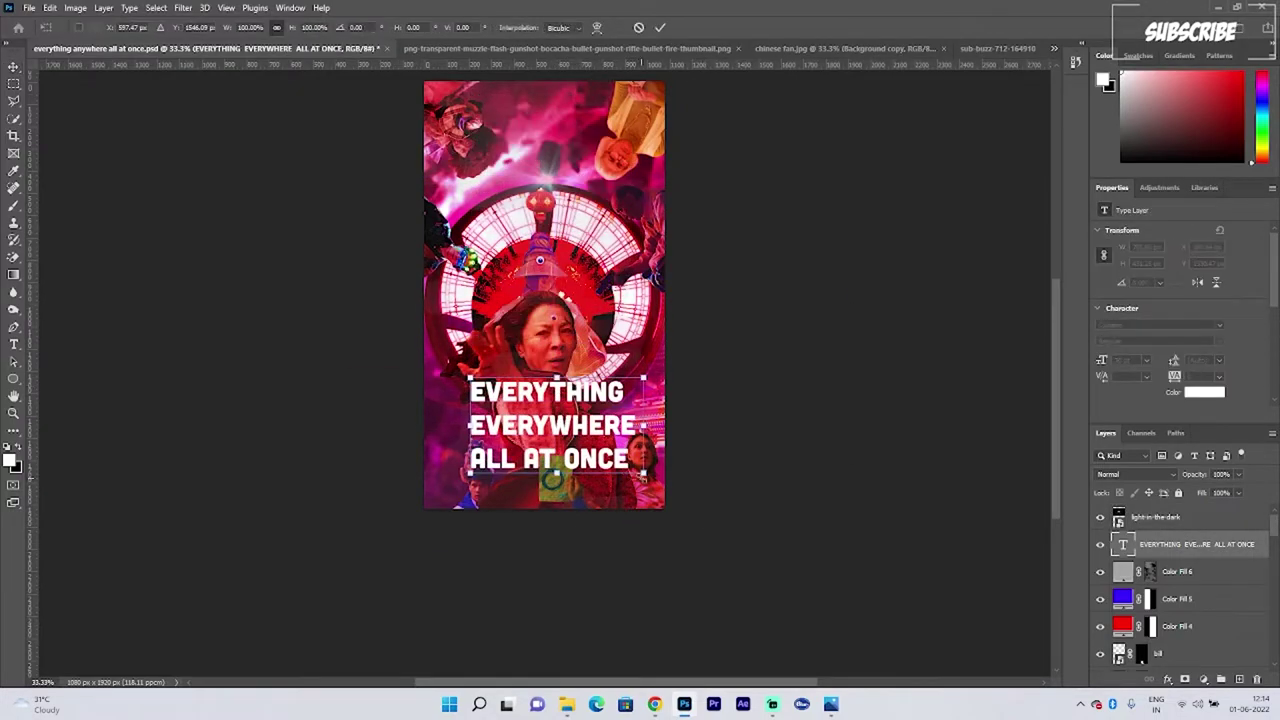
pyautogui.moveTo(642, 472); pyautogui.dragTo(612, 454)
pyautogui.moveTo(579, 403)
pyautogui.mouseDown()
pyautogui.moveTo(560, 404)
pyautogui.moveTo(578, 399)
pyautogui.mouseUp()
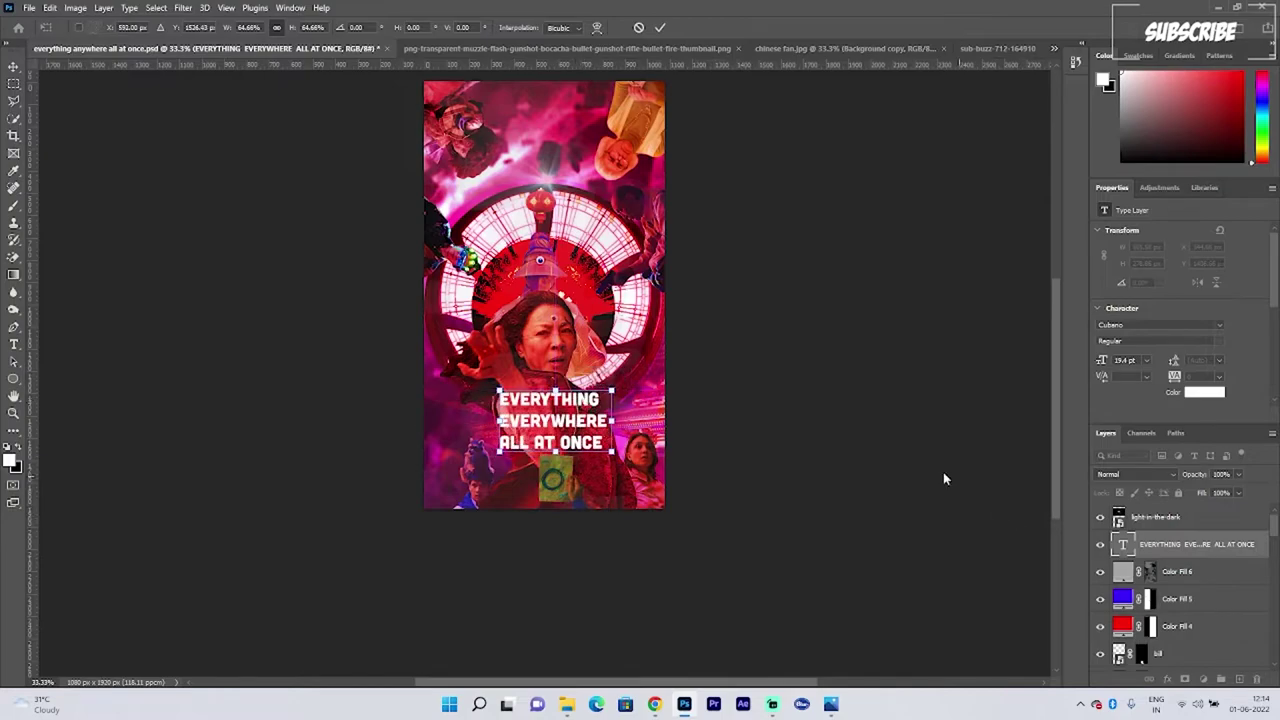
pyautogui.click(659, 27)
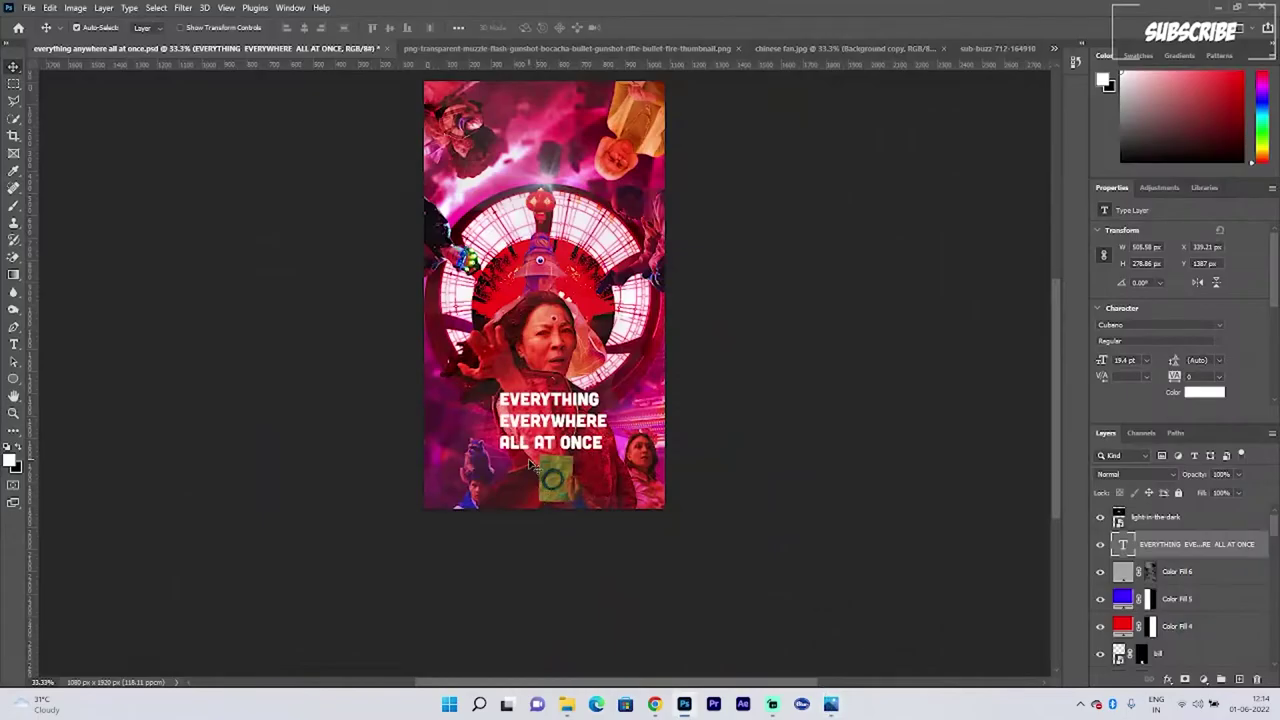
# Step: Blend the title into the artwork by splitting its Blend If underlying-layer black point to about 1/113
pyautogui.rightClick(1190, 552)
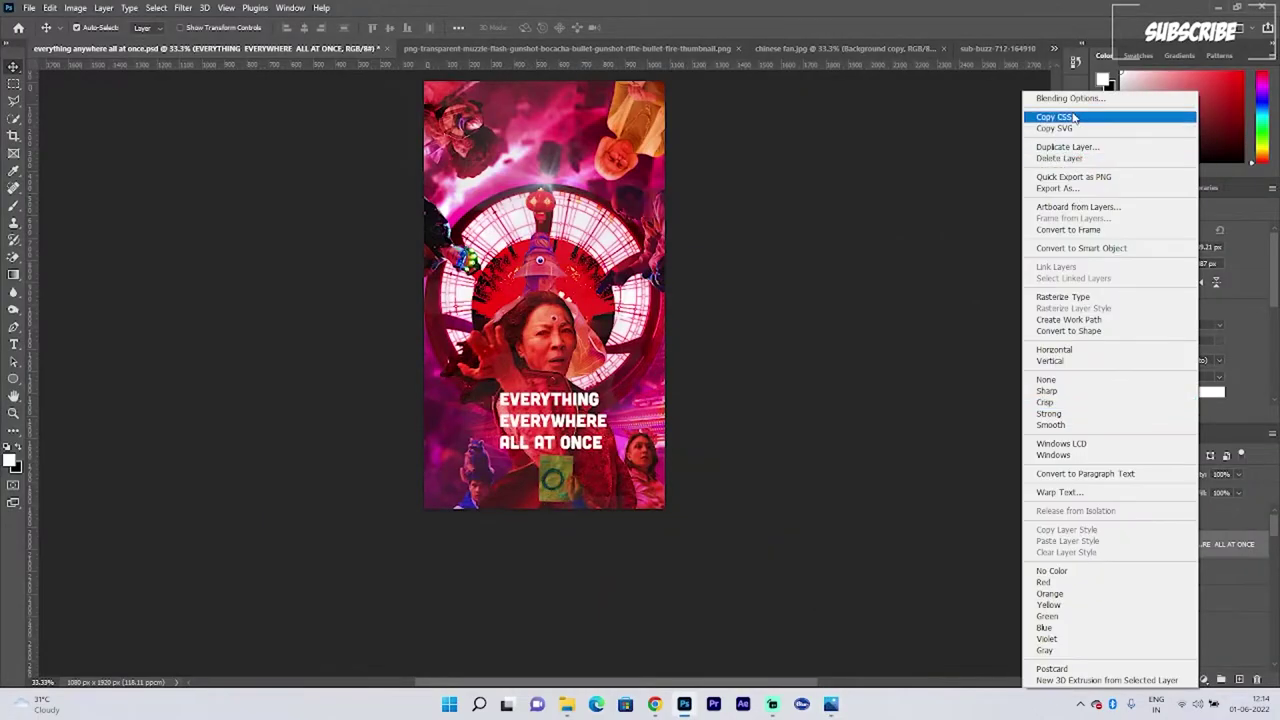
pyautogui.click(1070, 108)
pyautogui.moveTo(931, 480); pyautogui.dragTo(968, 473)
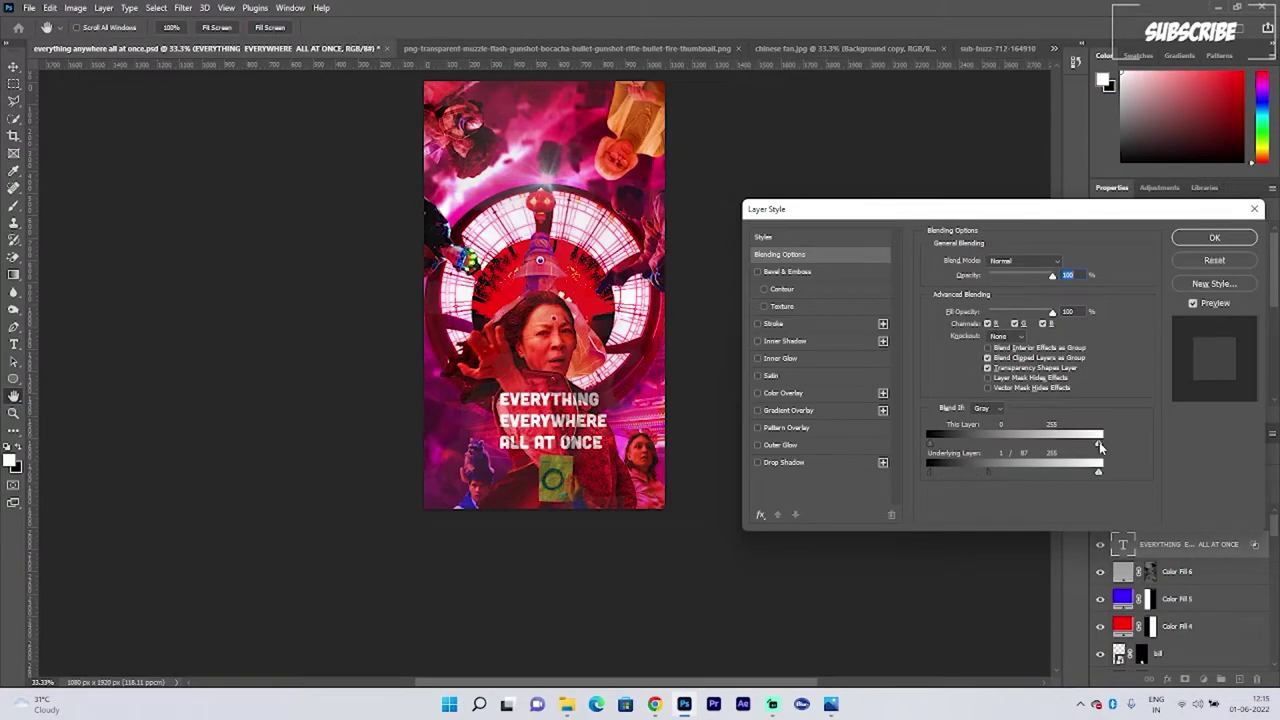
pyautogui.moveTo(1100, 447); pyautogui.dragTo(1103, 447)
pyautogui.moveTo(988, 474); pyautogui.dragTo(1012, 476)
pyautogui.click(1212, 238)
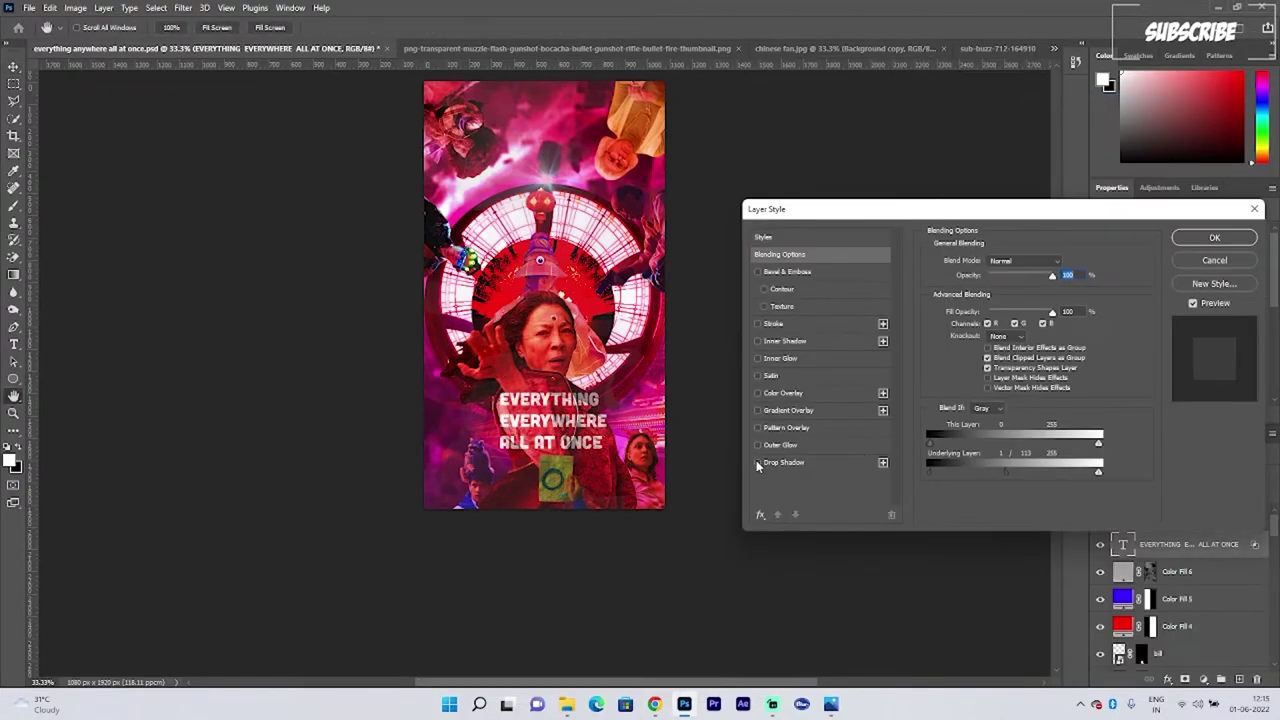
# Step: Add a drop shadow to the title with angle 90°, distance 11 px, spread about 19% and an increased size
pyautogui.click(757, 463)
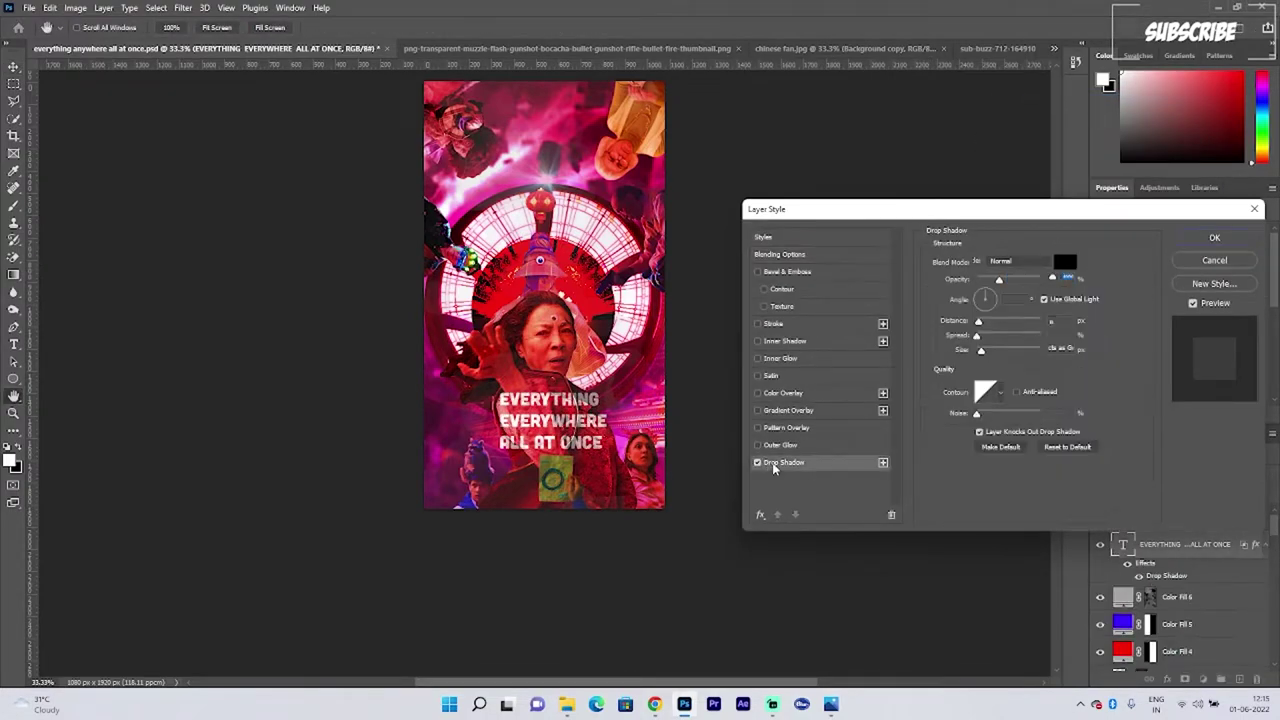
pyautogui.moveTo(983, 321); pyautogui.dragTo(984, 321)
pyautogui.moveTo(983, 292); pyautogui.dragTo(989, 292)
pyautogui.write('90')
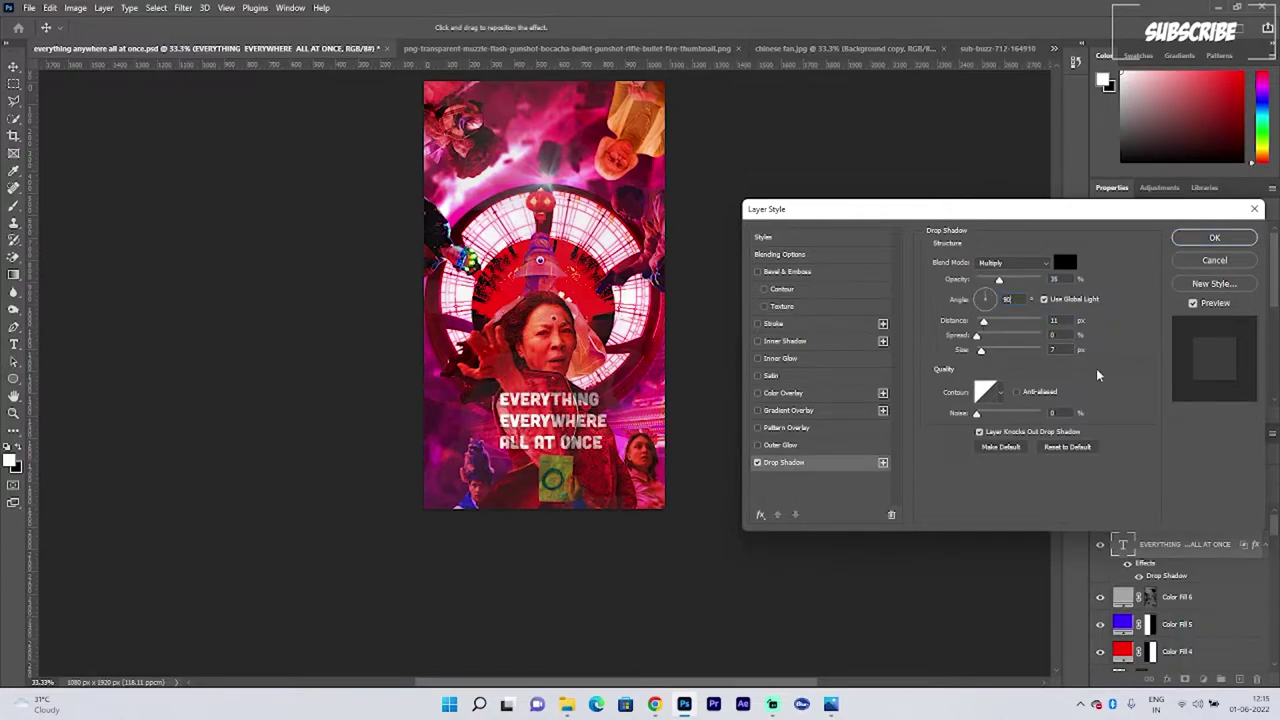
pyautogui.moveTo(977, 337); pyautogui.dragTo(989, 337)
pyautogui.moveTo(981, 351); pyautogui.dragTo(988, 351)
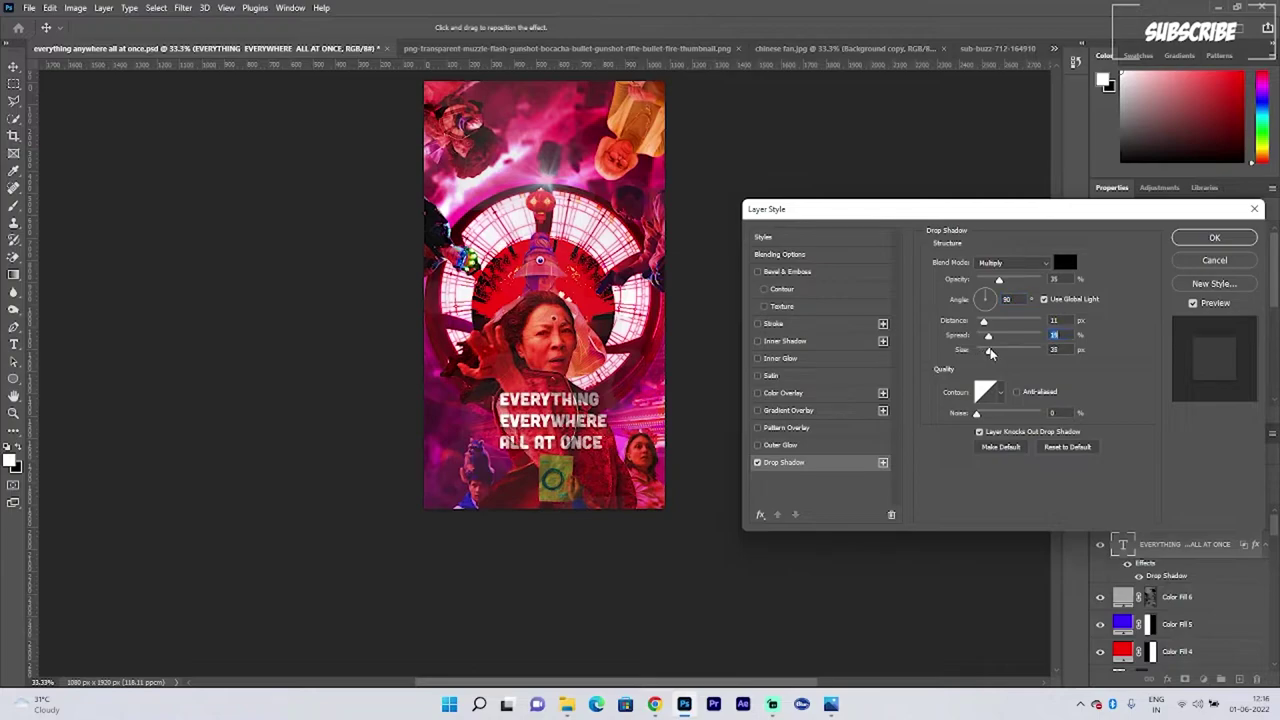
pyautogui.click(1214, 237)
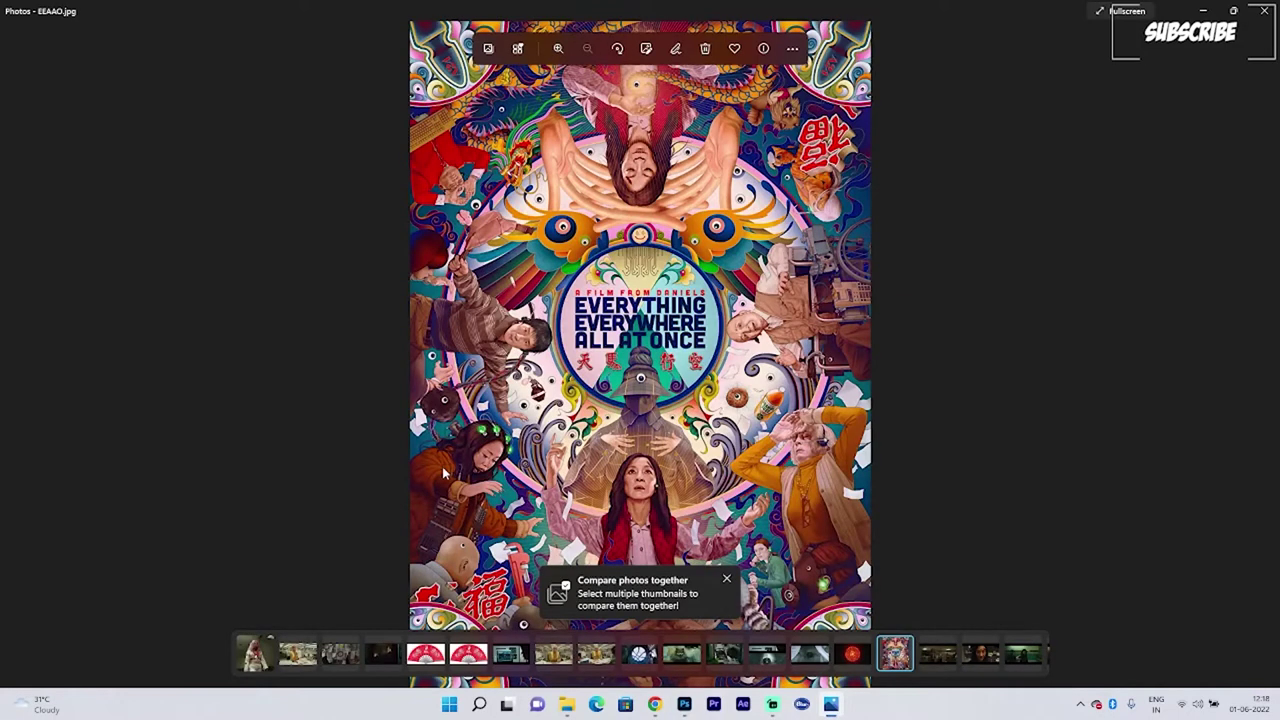
# Step: Switch to Google Translate and translate "everything everywhere all at once" from English into Chinese (Traditional)
pyautogui.hotkey('alt', 'Tab')
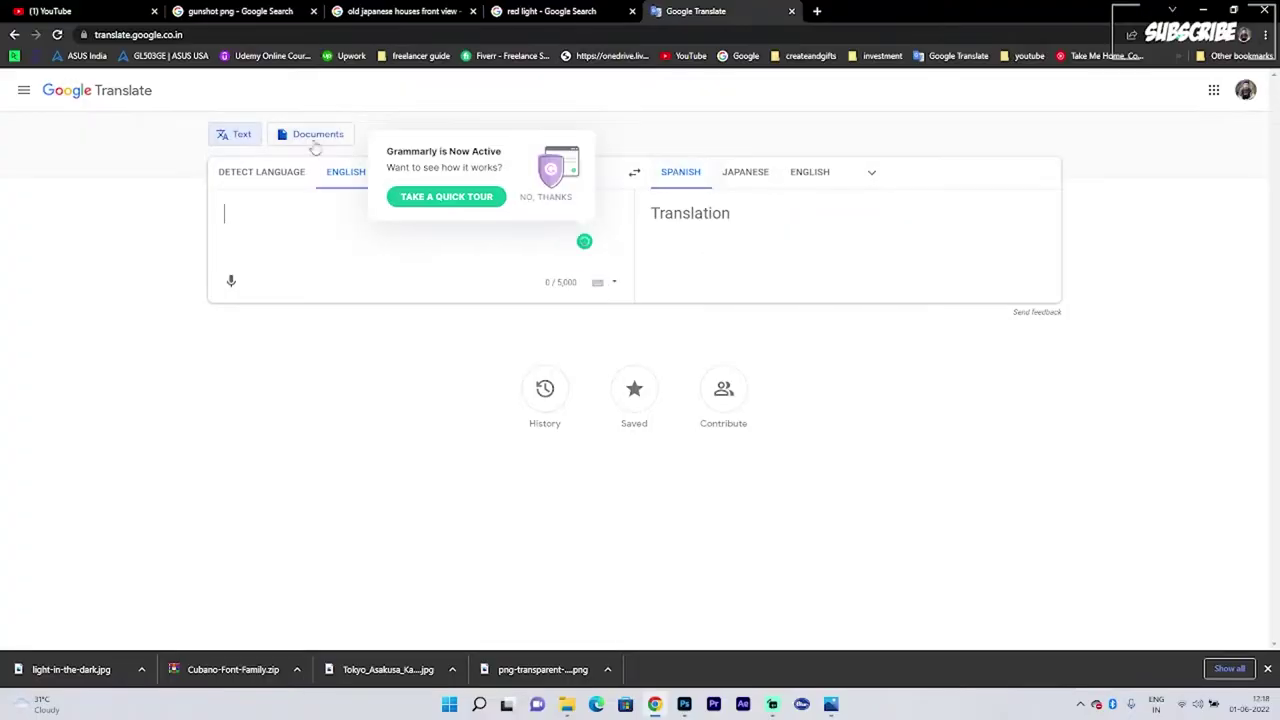
pyautogui.click(872, 172)
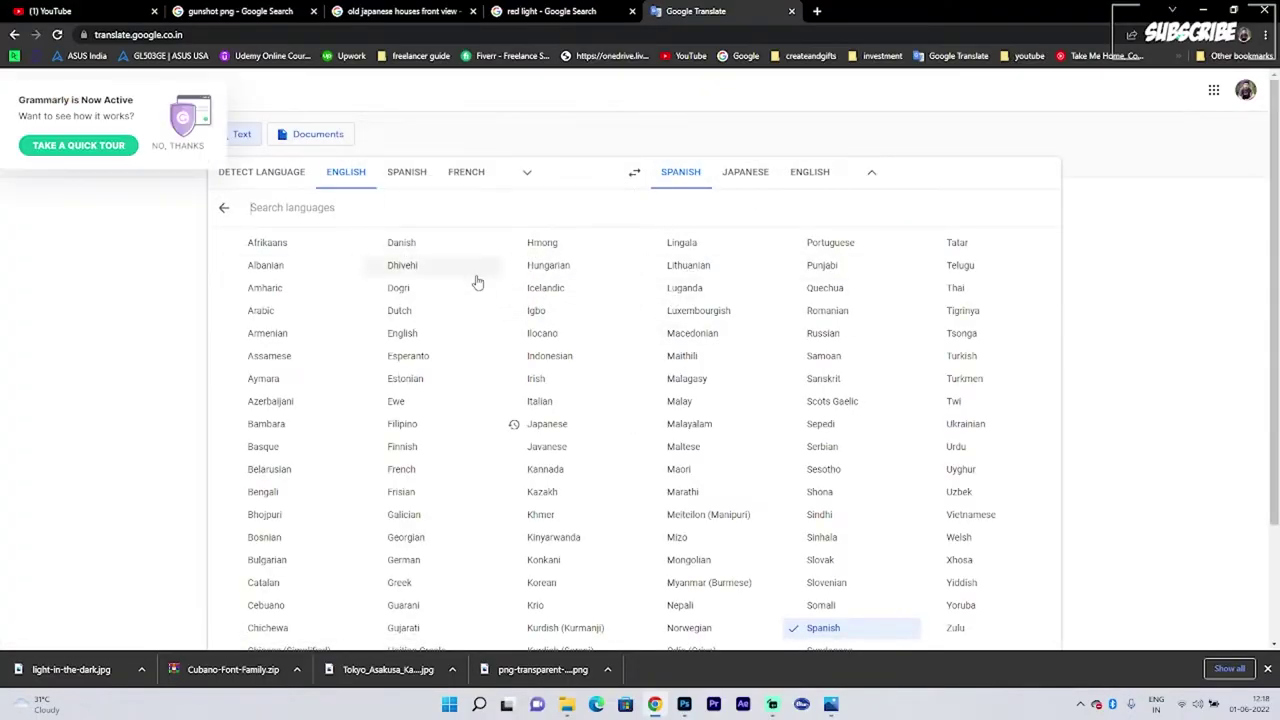
pyautogui.scroll(-3, 437, 309)
pyautogui.click(283, 517)
pyautogui.click(277, 211)
pyautogui.write('e')
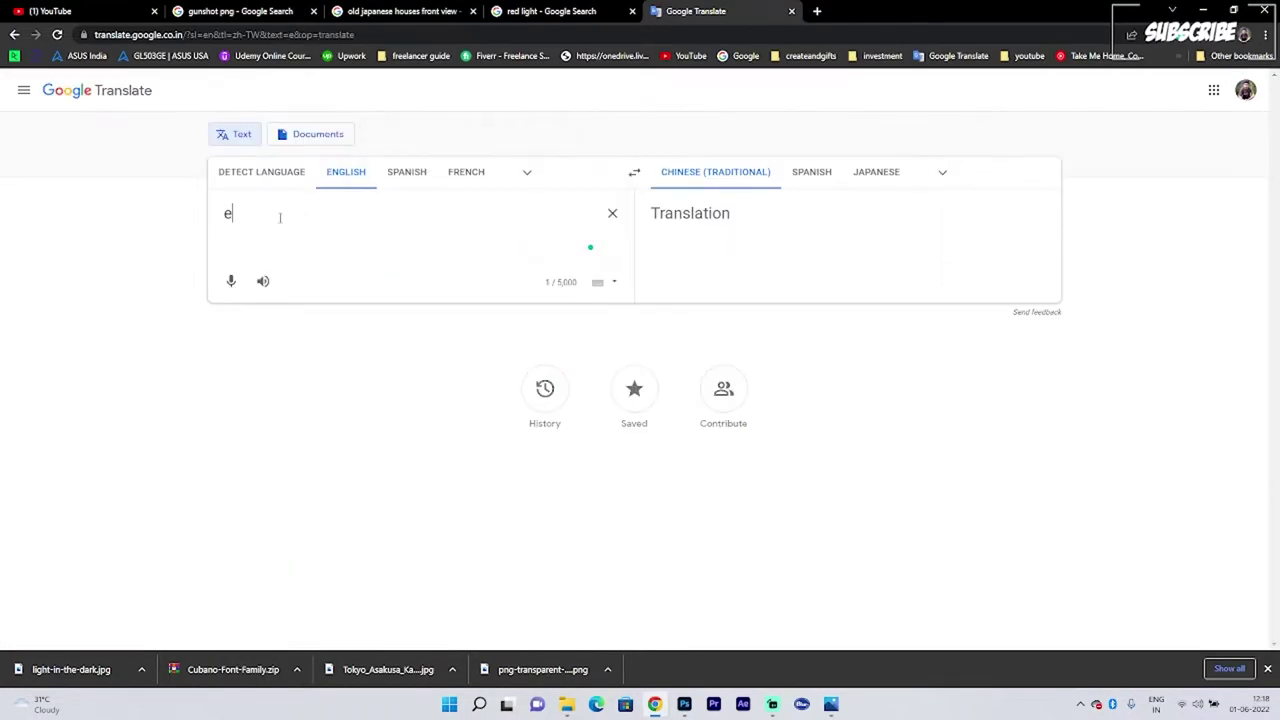
pyautogui.write('verything ever')
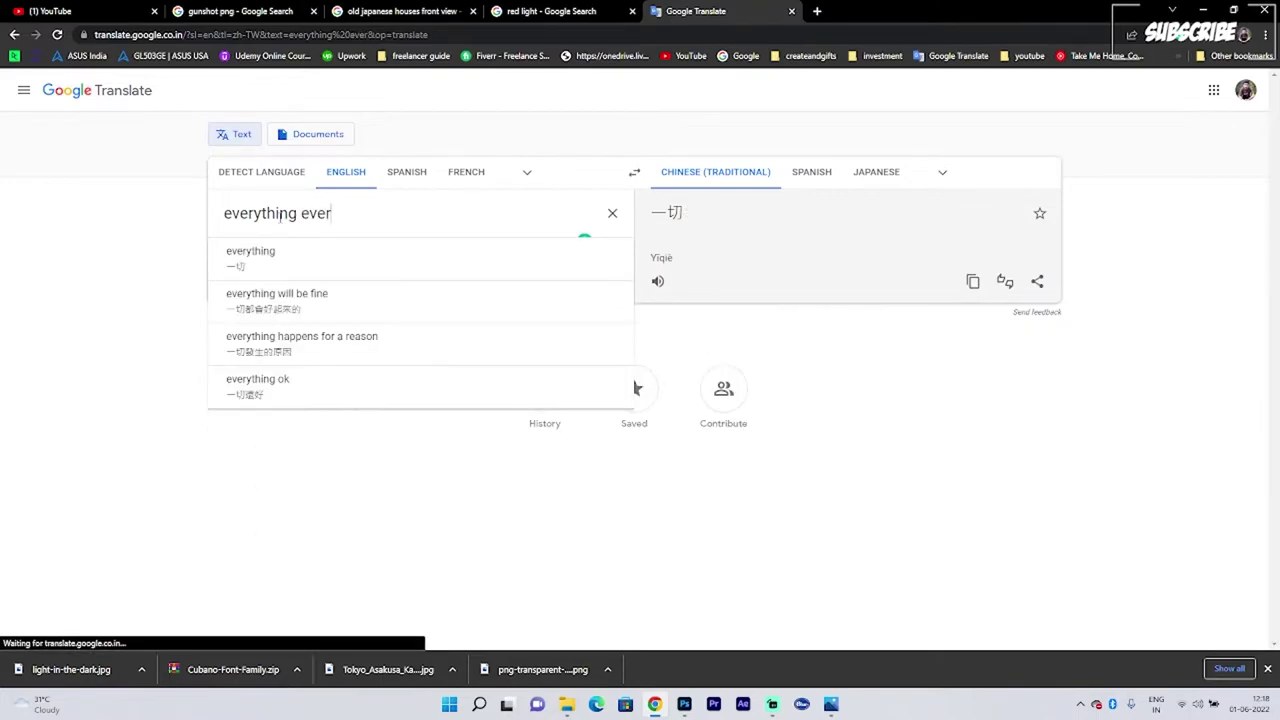
pyautogui.write('ywhere all at once')
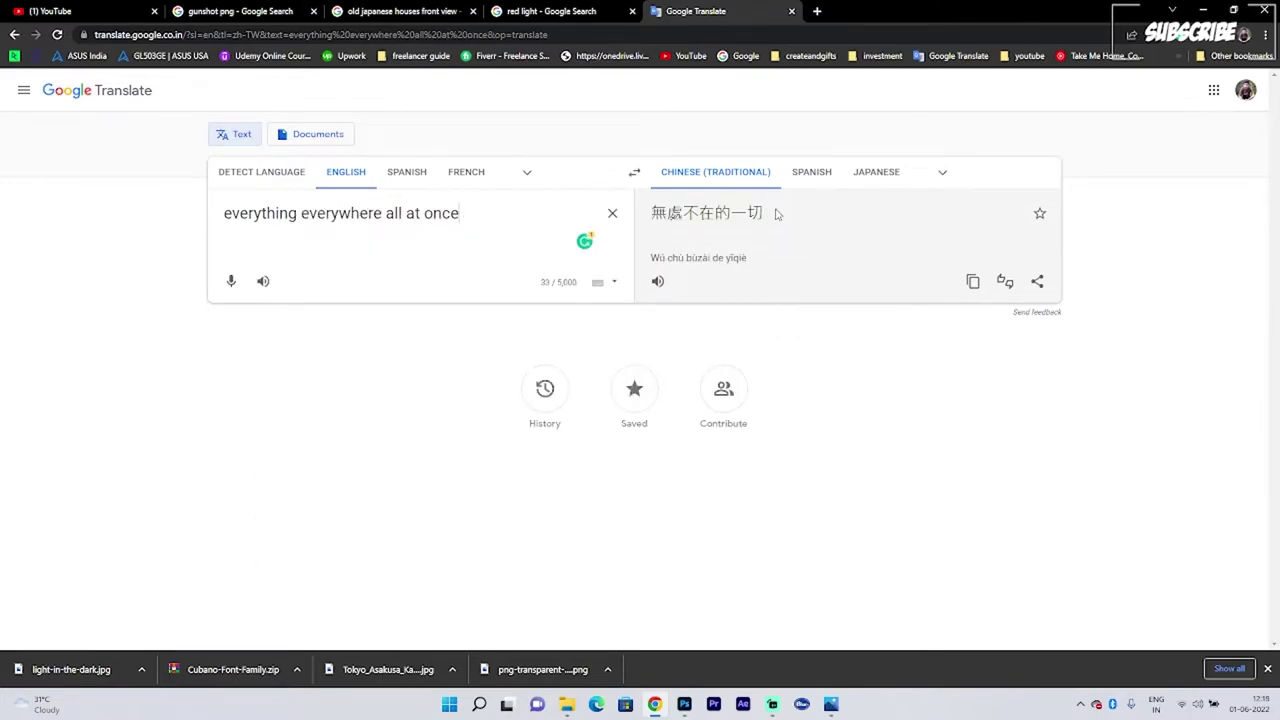
# Step: Copy the Chinese translation of the title and switch back to Photoshop
pyautogui.moveTo(776, 214); pyautogui.dragTo(651, 213)
pyautogui.hotkey('ctrl', 'c')
pyautogui.hotkey('alt', 'Tab')
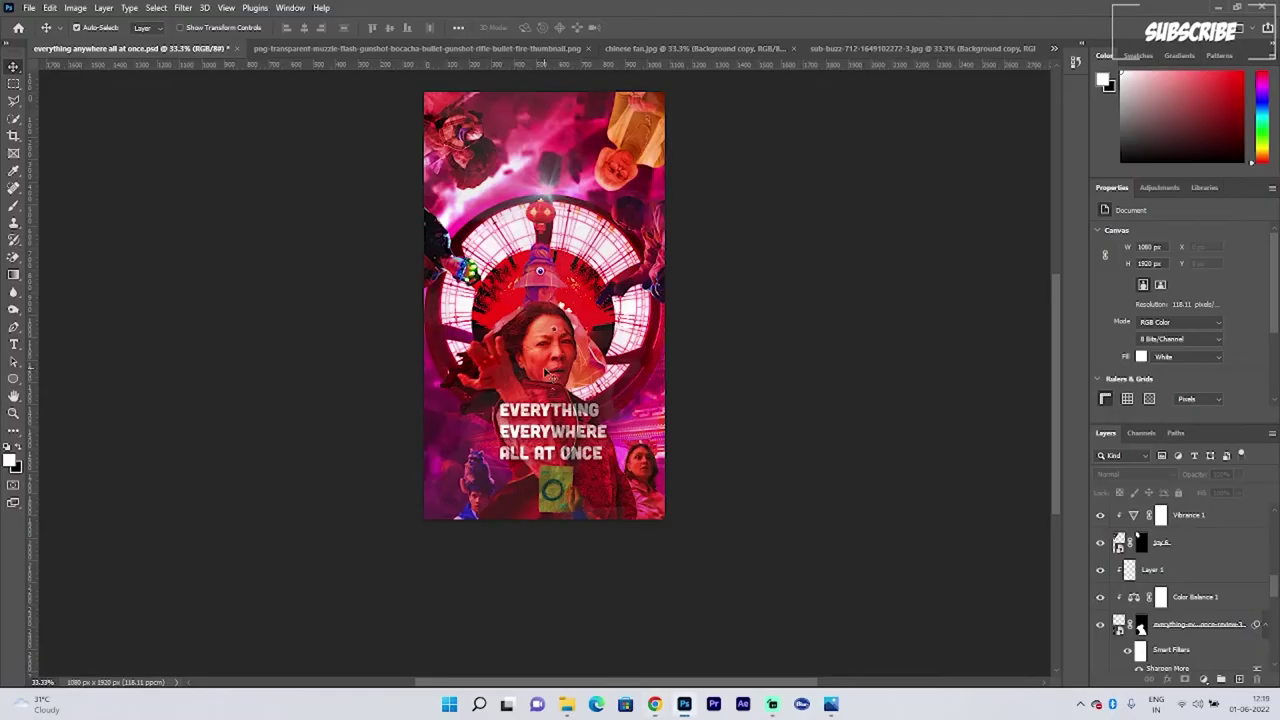
# Step: Add the copied text 無處不在的一切 as a new text layer above light-in-the-dark
pyautogui.scroll(15, 1230, 555)
pyautogui.click(1177, 517)
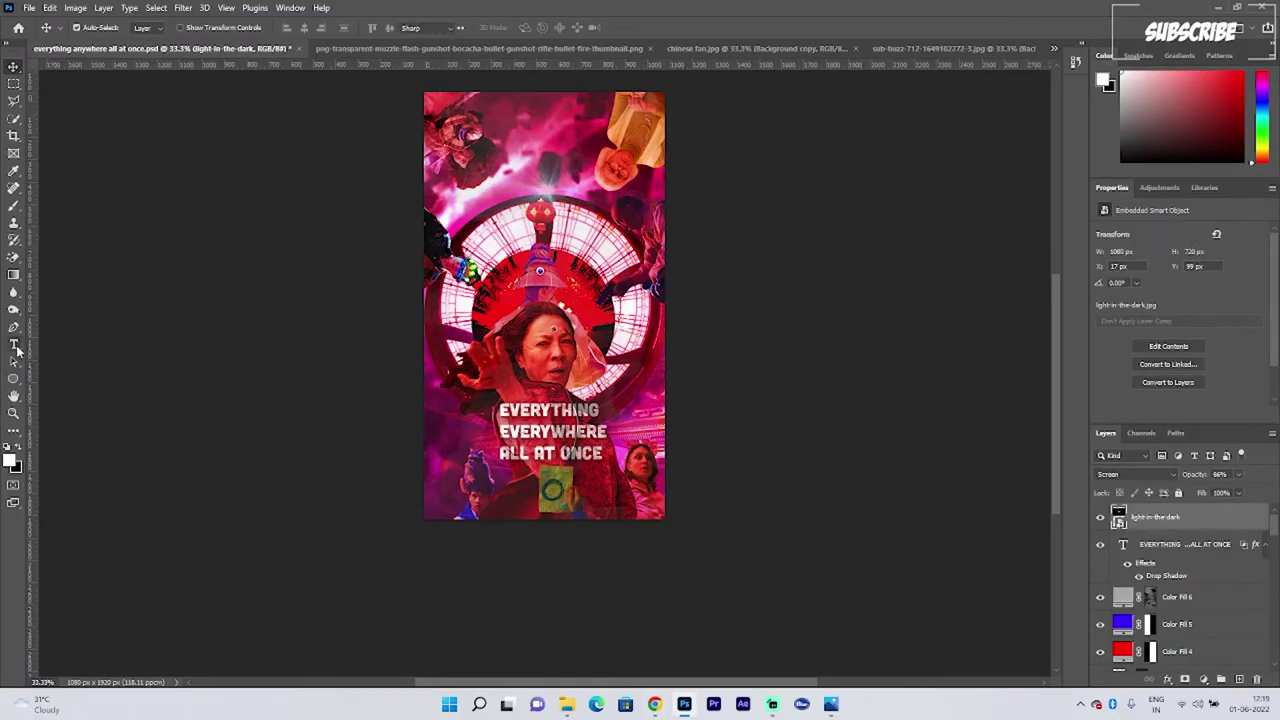
pyautogui.click(14, 346)
pyautogui.click(546, 349)
pyautogui.hotkey('ctrl', 'v')
pyautogui.click(491, 251)
# Step: Place the Chinese text just below the slightly raised English title and set its font size to 16 pt
pyautogui.press('v')
pyautogui.moveTo(588, 333); pyautogui.dragTo(533, 470)
pyautogui.moveTo(537, 413); pyautogui.dragTo(537, 400)
pyautogui.moveTo(526, 470); pyautogui.dragTo(522, 457)
pyautogui.moveTo(648, 462); pyautogui.dragTo(618, 463)
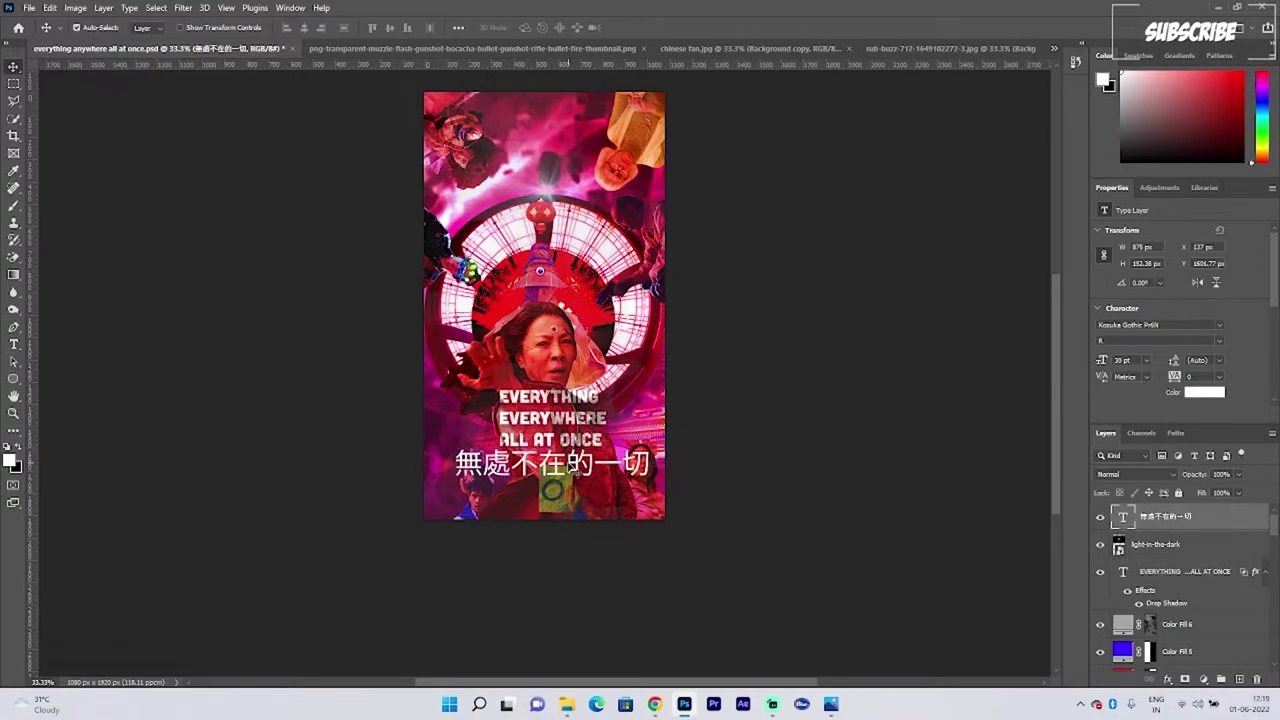
pyautogui.click(1146, 360)
pyautogui.click(1130, 455)
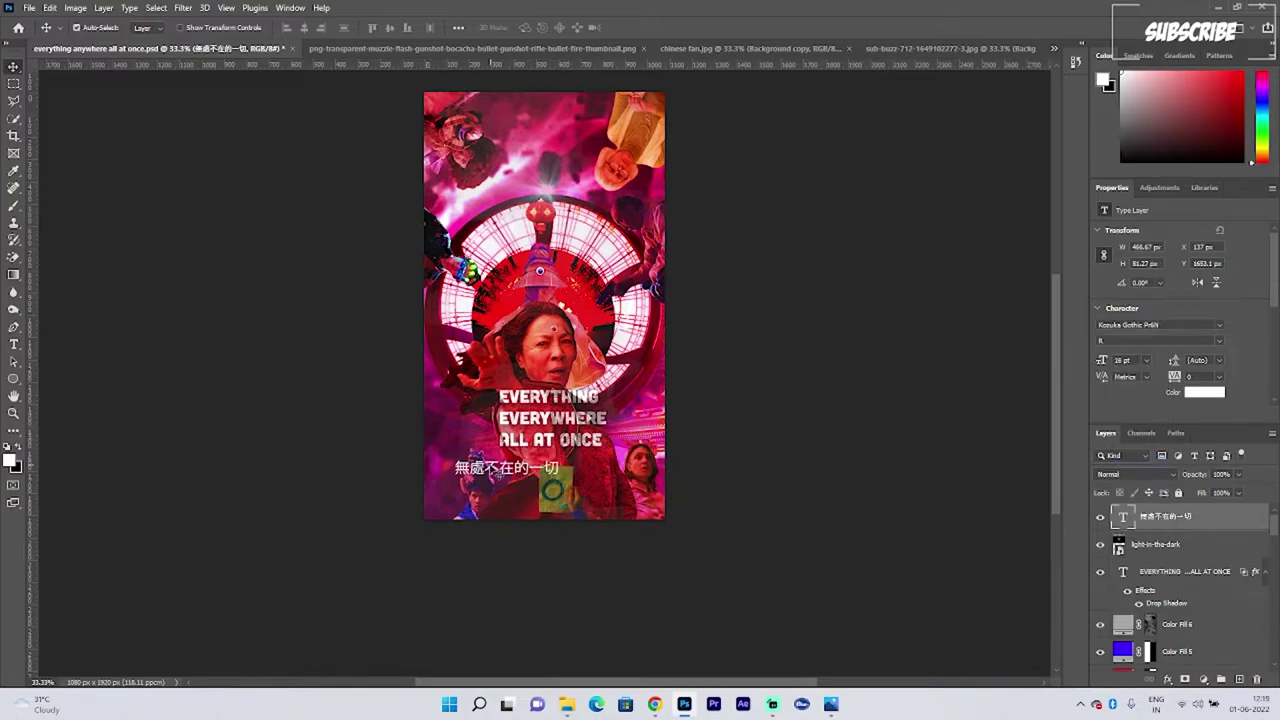
# Step: Align the Chinese title 無處不在的一切 directly beneath the ALL AT ONCE line of the English title
pyautogui.moveTo(502, 468); pyautogui.dragTo(572, 472)
pyautogui.press('Up')
pyautogui.press('Up')
pyautogui.press('Up')
pyautogui.press('Up')
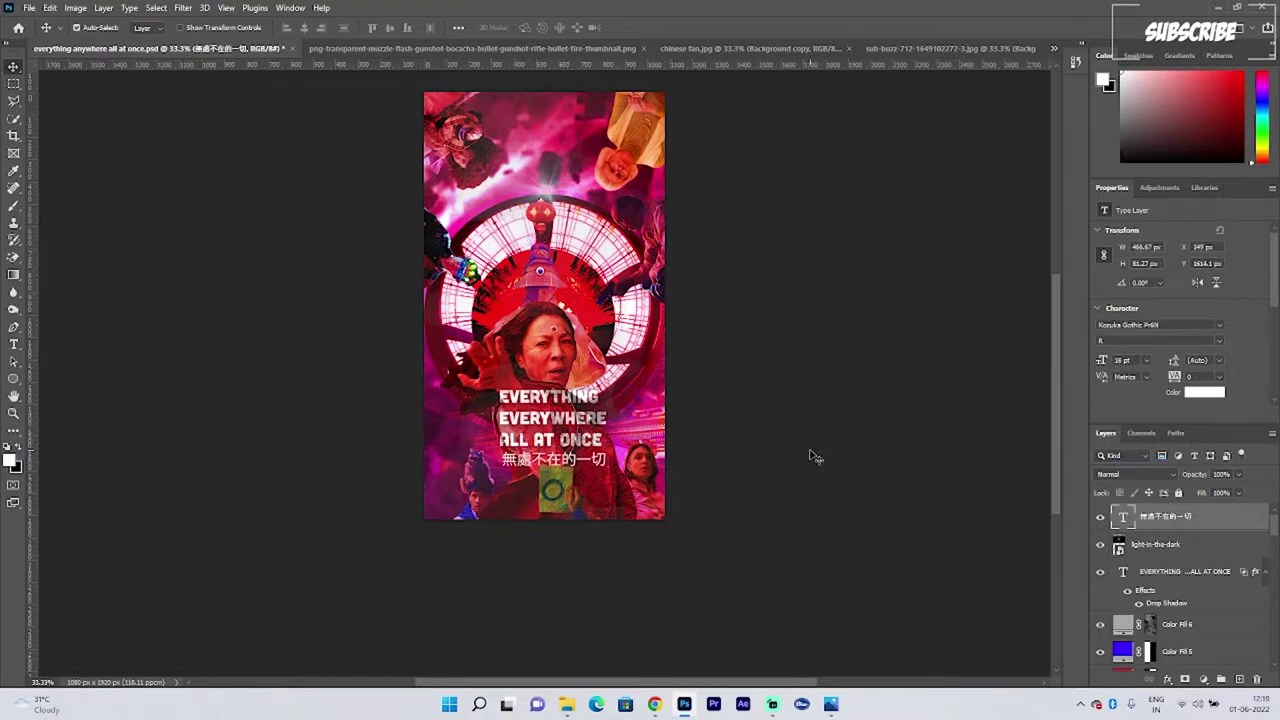
# Step: Move the Chinese text layer down the layer stack to directly beneath the bill layer
pyautogui.moveTo(1190, 517); pyautogui.dragTo(1187, 661)
pyautogui.scroll(-3, 1187, 640)
pyautogui.moveTo(1184, 547); pyautogui.dragTo(1190, 612)
pyautogui.press('Up')
pyautogui.press('Up')
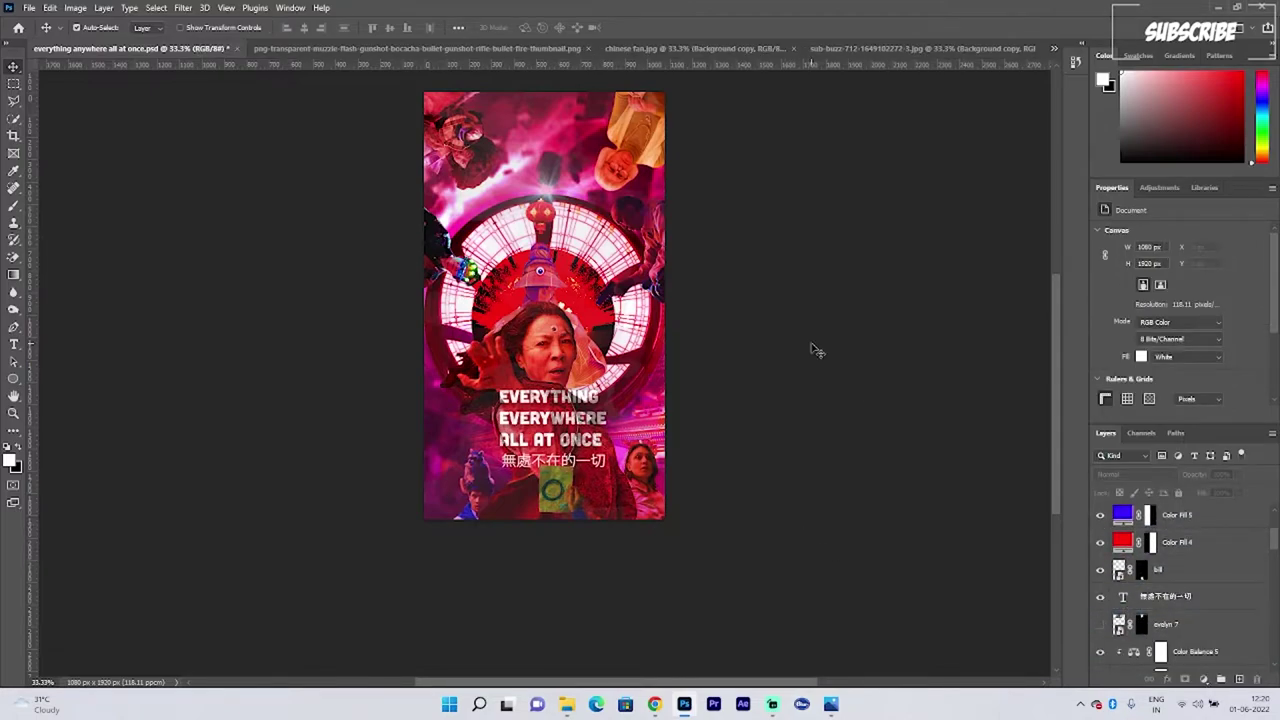
# Step: Add a drop shadow to the everything-everywhere-all-at-once-review-3 layer of the central woman
pyautogui.scroll(-3, 1196, 596)
pyautogui.scroll(-5, 1187, 575)
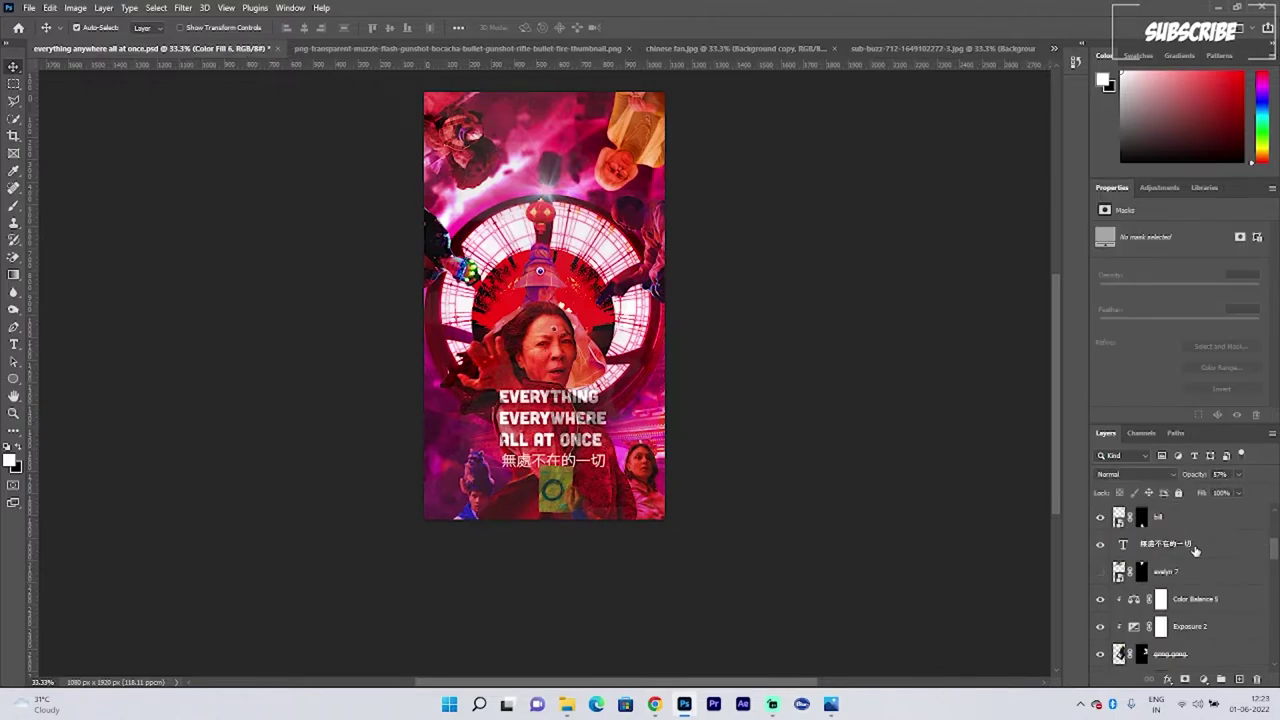
pyautogui.click(1187, 575)
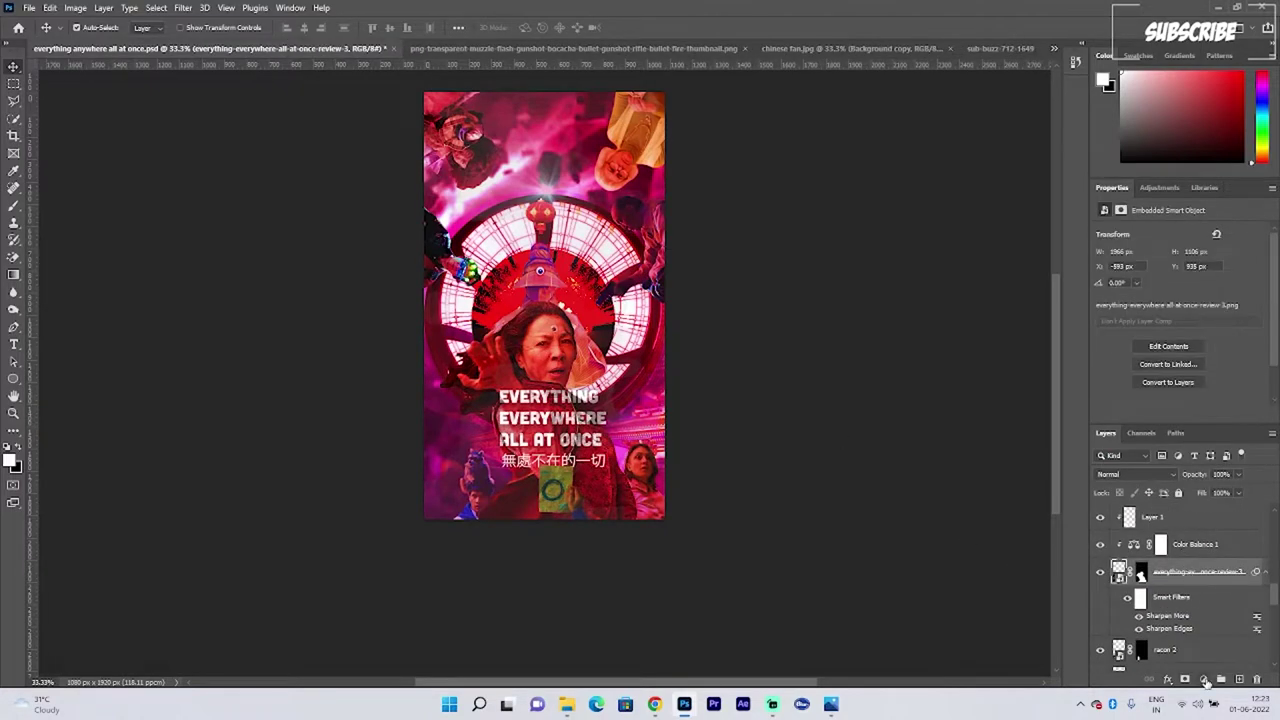
pyautogui.click(1205, 681)
pyautogui.click(1161, 685)
pyautogui.click(1168, 681)
pyautogui.click(1184, 673)
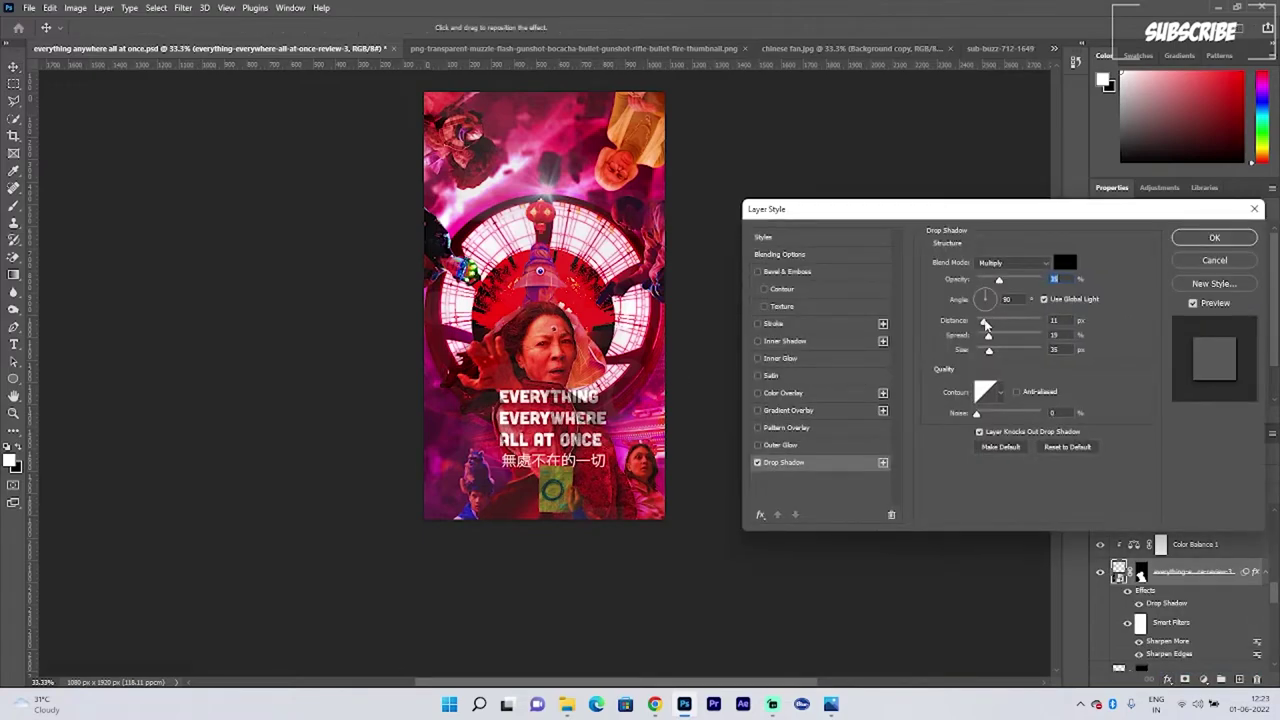
# Step: Set the drop shadow to Overlay blending, 32% opacity, 29 px distance and 42% spread, and enlarge its size
pyautogui.moveTo(985, 323); pyautogui.dragTo(1006, 340)
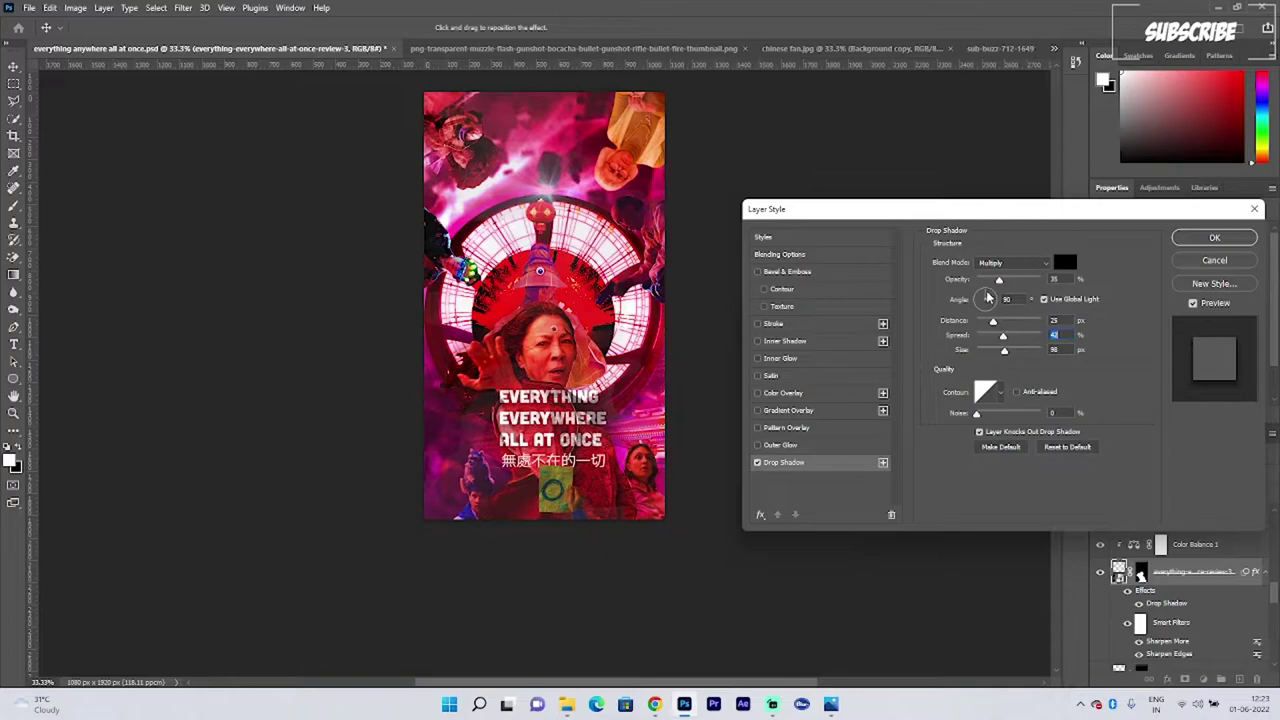
pyautogui.moveTo(998, 281); pyautogui.dragTo(1013, 285)
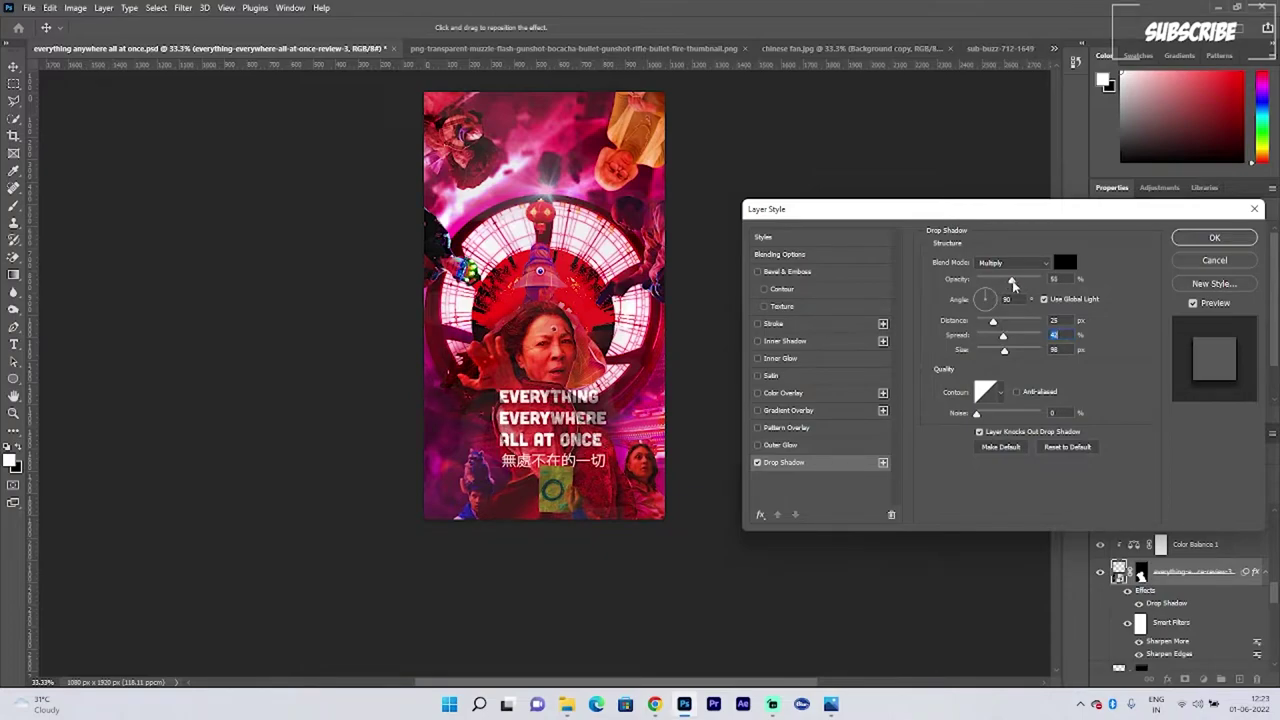
pyautogui.click(1012, 262)
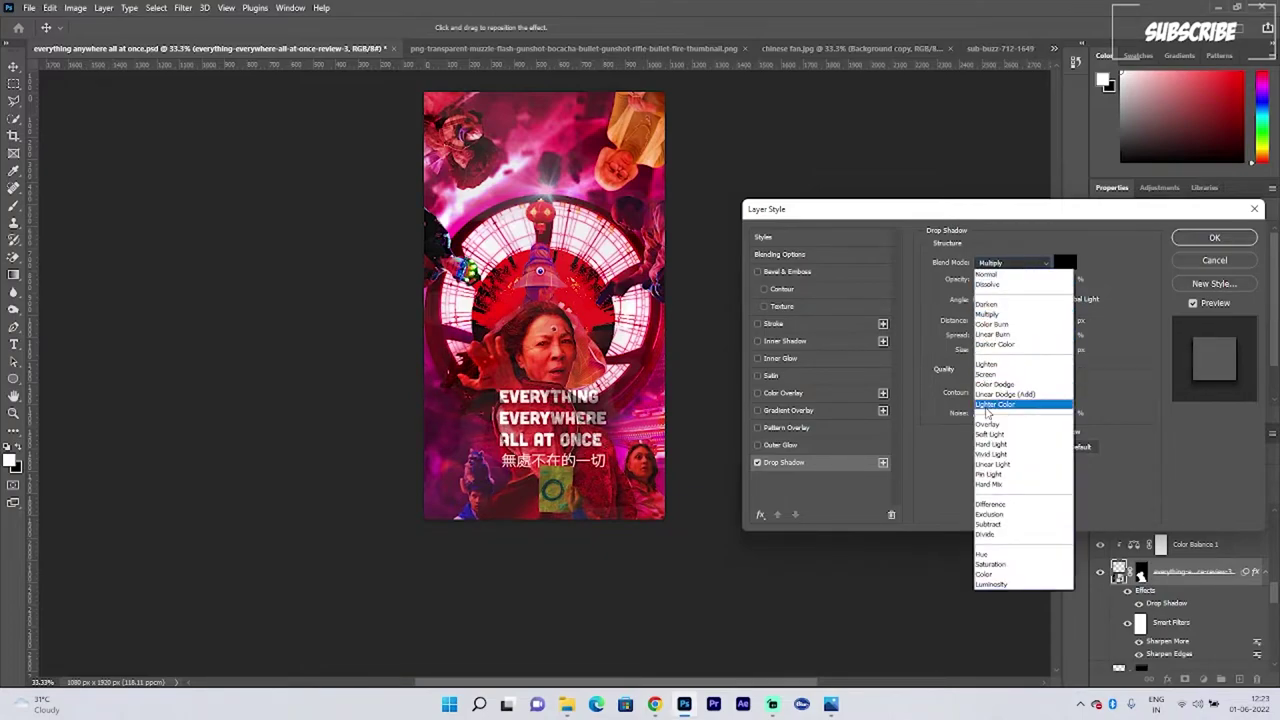
pyautogui.click(988, 424)
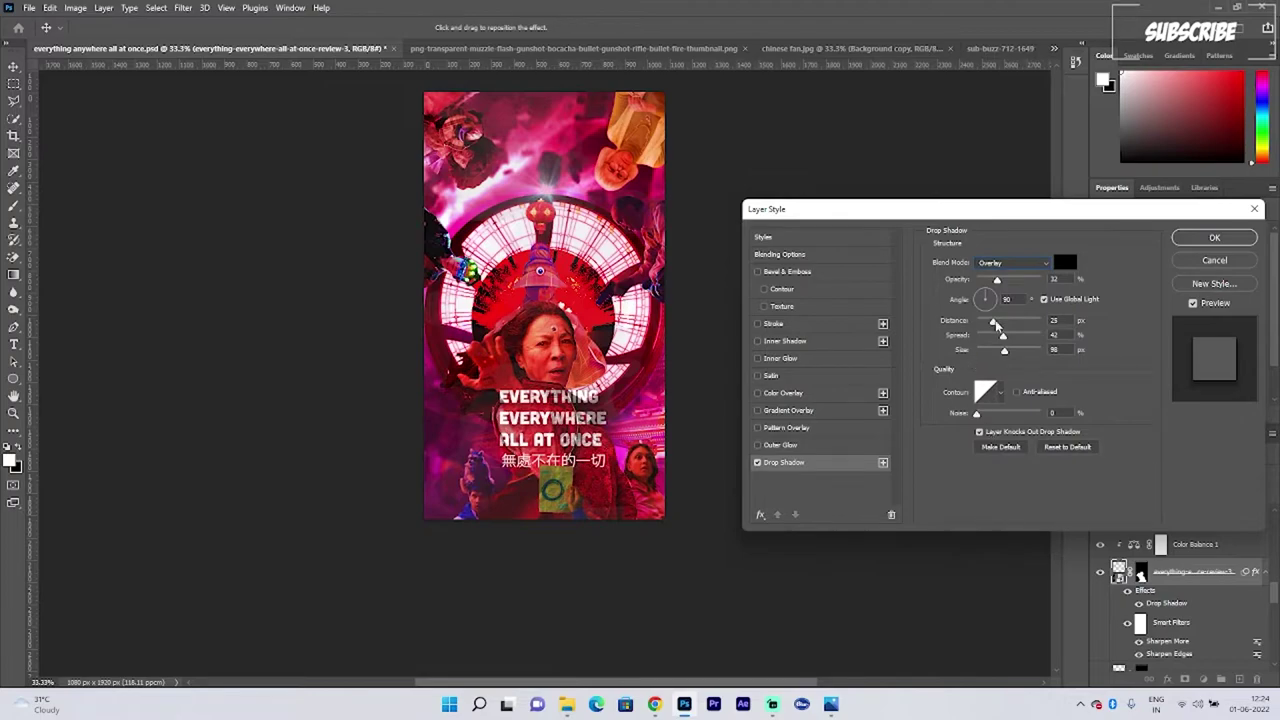
pyautogui.moveTo(996, 324)
pyautogui.mouseDown()
pyautogui.moveTo(1012, 325)
pyautogui.moveTo(982, 327)
pyautogui.moveTo(996, 327)
pyautogui.mouseUp()
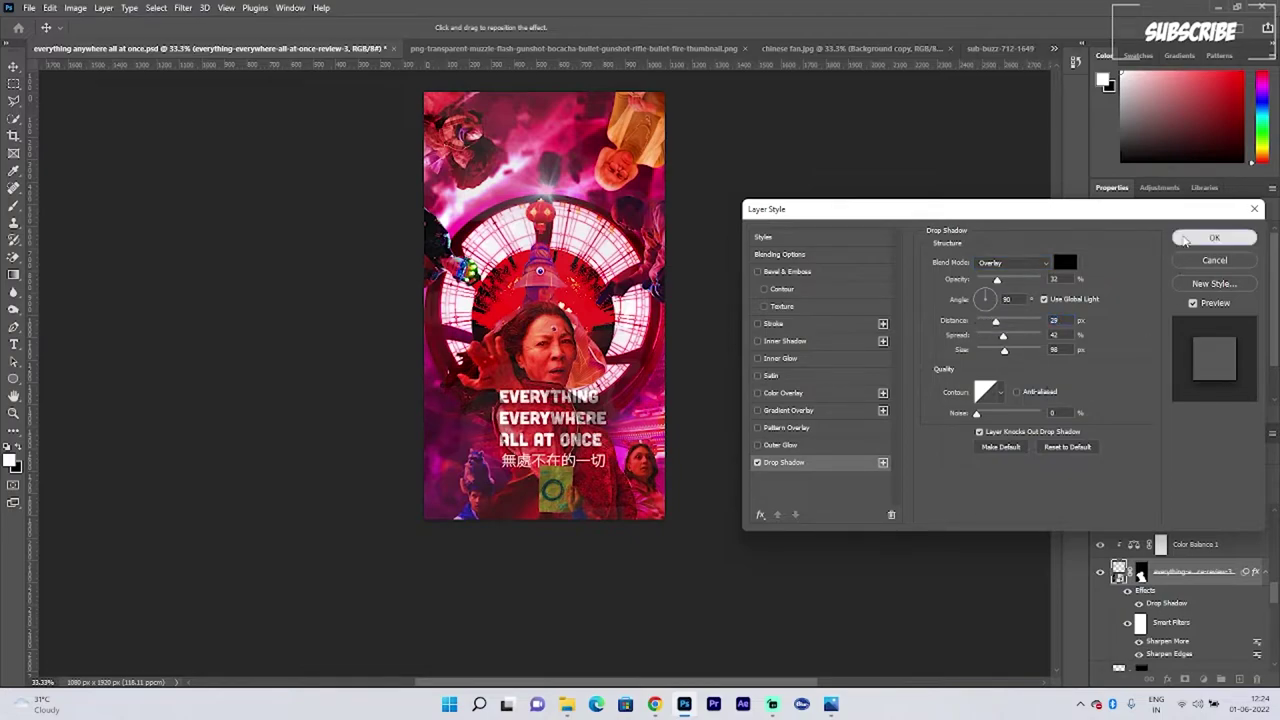
pyautogui.click(1184, 240)
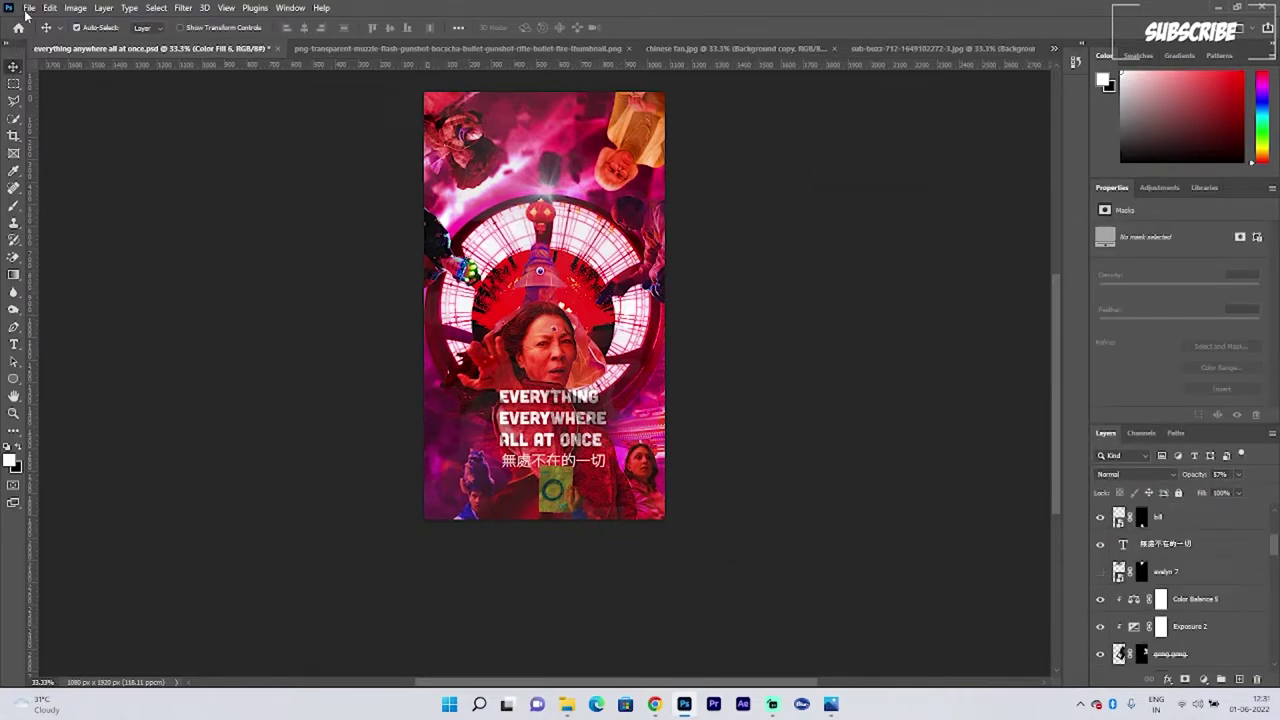
pyautogui.click(27, 9)
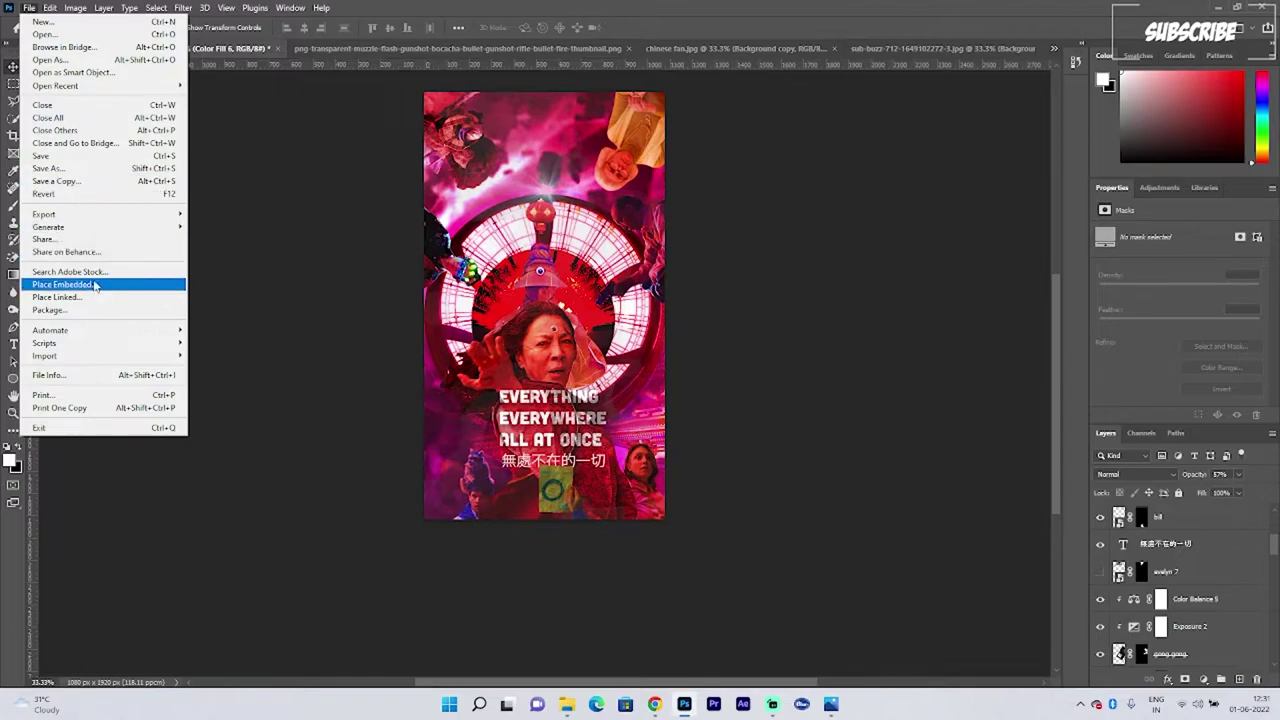
pyautogui.click(95, 285)
pyautogui.scroll(-5, 591, 383)
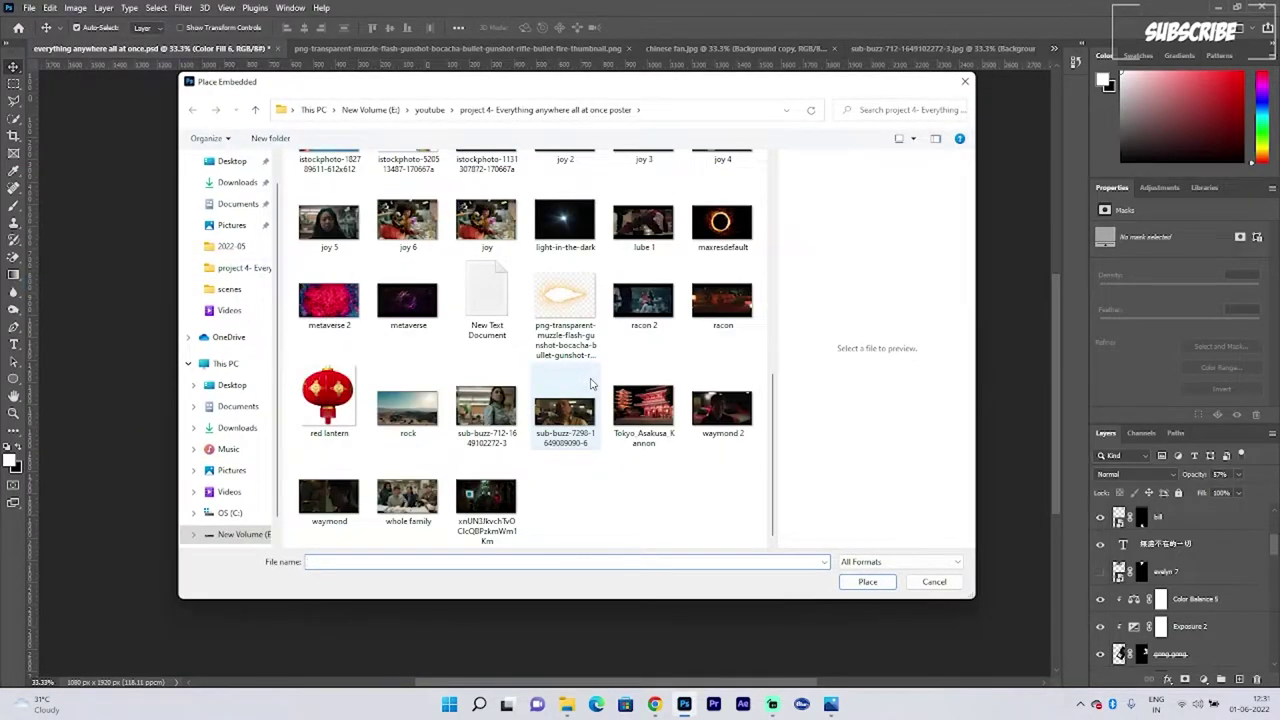
pyautogui.scroll(3, 591, 383)
pyautogui.doubleClick(486, 300)
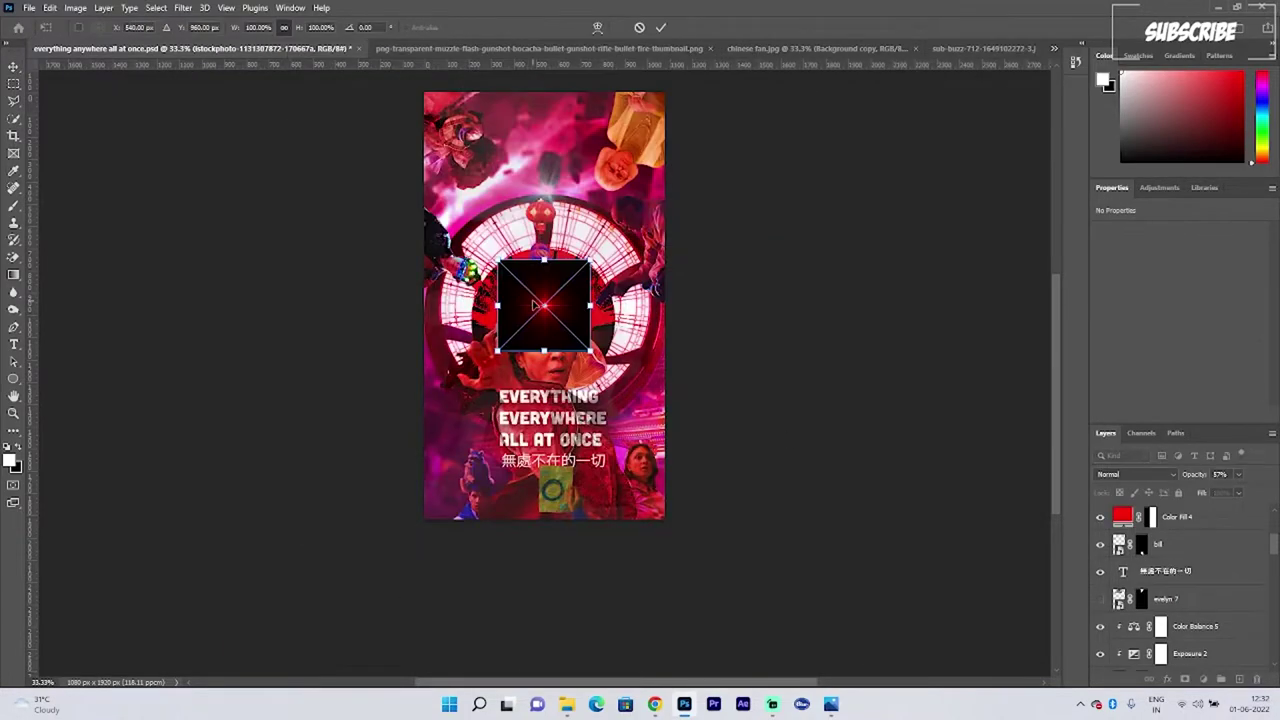
pyautogui.hotkey('ctrl', '+')
pyautogui.hotkey('ctrl', '+')
pyautogui.moveTo(482, 194); pyautogui.dragTo(563, 443)
pyautogui.moveTo(634, 463); pyautogui.dragTo(477, 172)
pyautogui.press('Return')
# Step: Bring the red flare layer to the top of the layer stack and set its blend mode to Screen
pyautogui.scroll(4, 1179, 600)
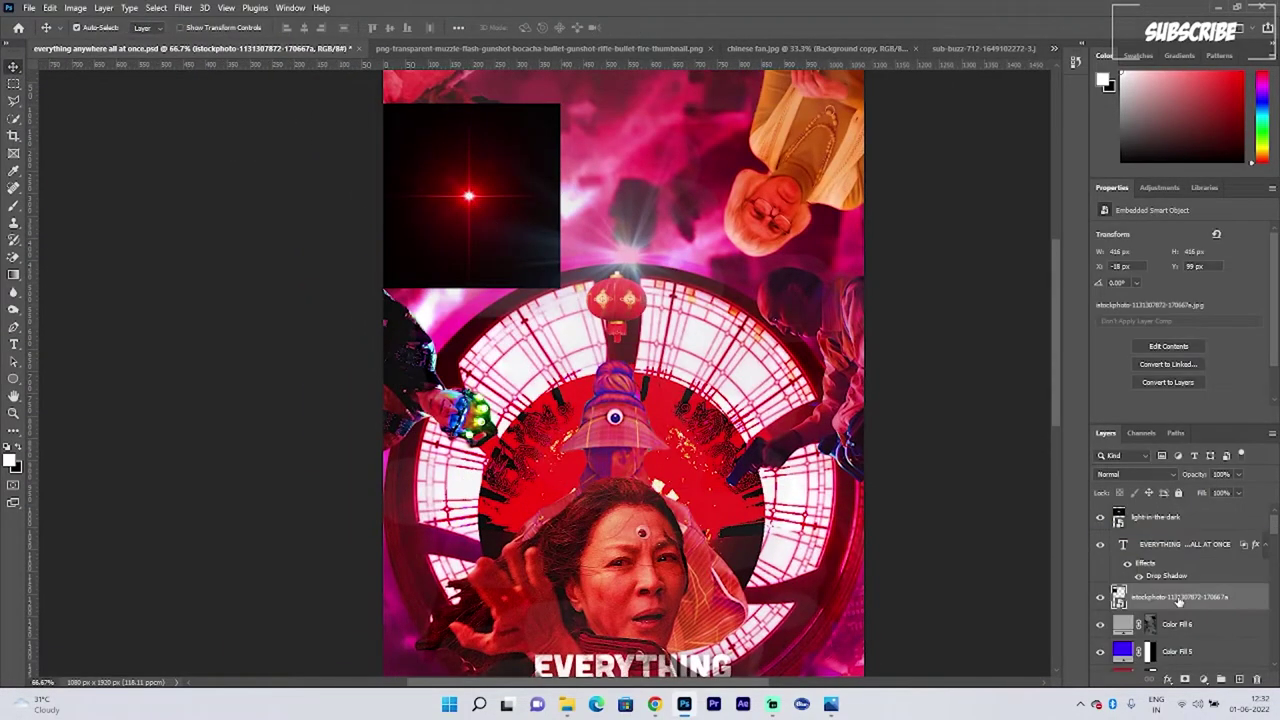
pyautogui.moveTo(1180, 598); pyautogui.dragTo(1180, 515)
pyautogui.click(1130, 474)
pyautogui.click(1120, 471)
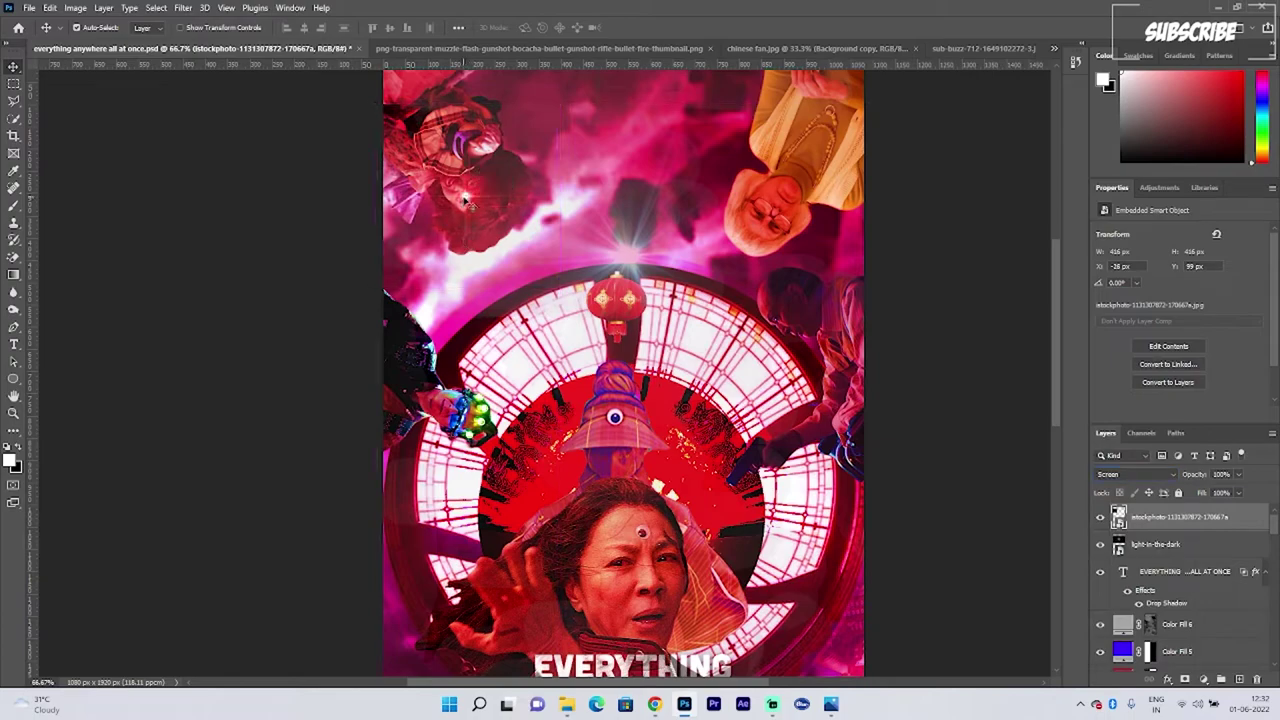
# Step: Duplicate the red flare so each eye of the upside-down upper-left figure has one
pyautogui.moveTo(464, 202); pyautogui.dragTo(485, 147)
pyautogui.click(284, 244)
pyautogui.hotkey('ctrl', '-')
pyautogui.hotkey('ctrl', '-')
pyautogui.hotkey('ctrl', '-')
# Step: Lower the opacity of both red flare layers to 82%
pyautogui.click(1210, 518)
pyautogui.keyDown('shift'); pyautogui.click(1211, 545); pyautogui.keyUp('shift')
pyautogui.click(1238, 475)
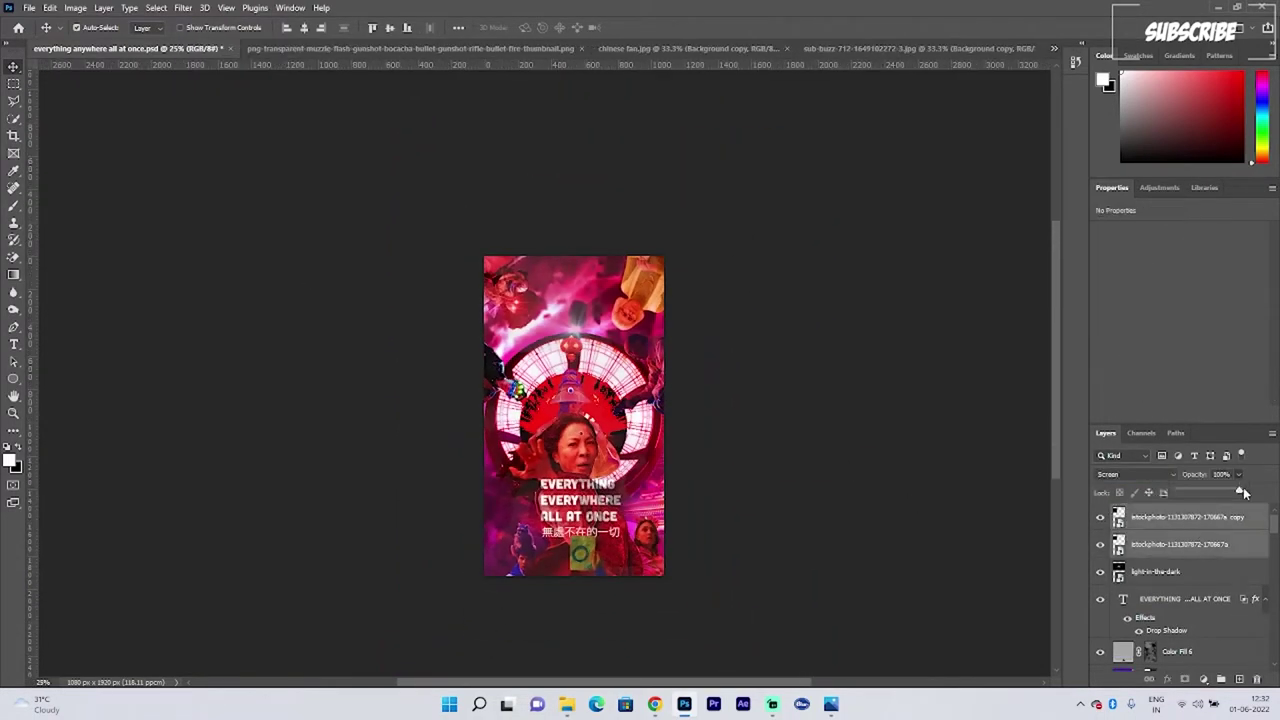
pyautogui.moveTo(1242, 491); pyautogui.dragTo(1232, 493)
pyautogui.click(950, 498)
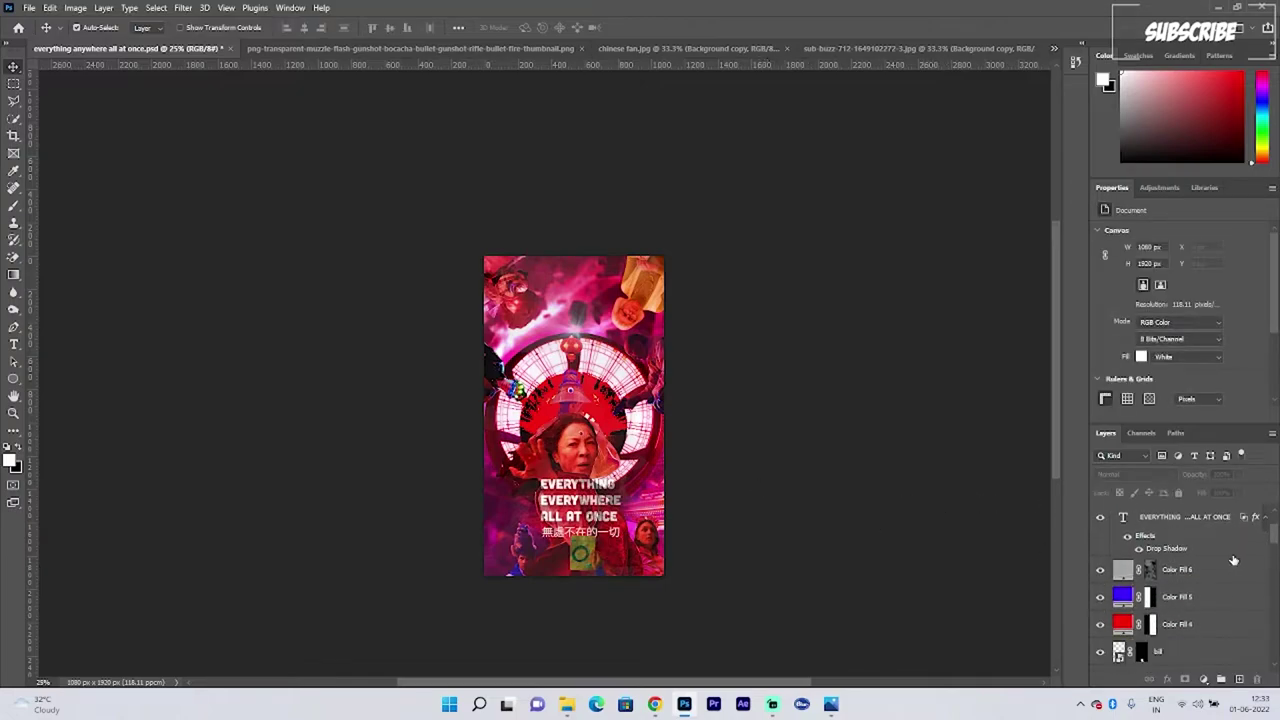
pyautogui.hotkey('ctrl', '+')
pyautogui.hotkey('ctrl', '+')
pyautogui.hotkey('ctrl', '+')
pyautogui.hotkey('ctrl', '+')
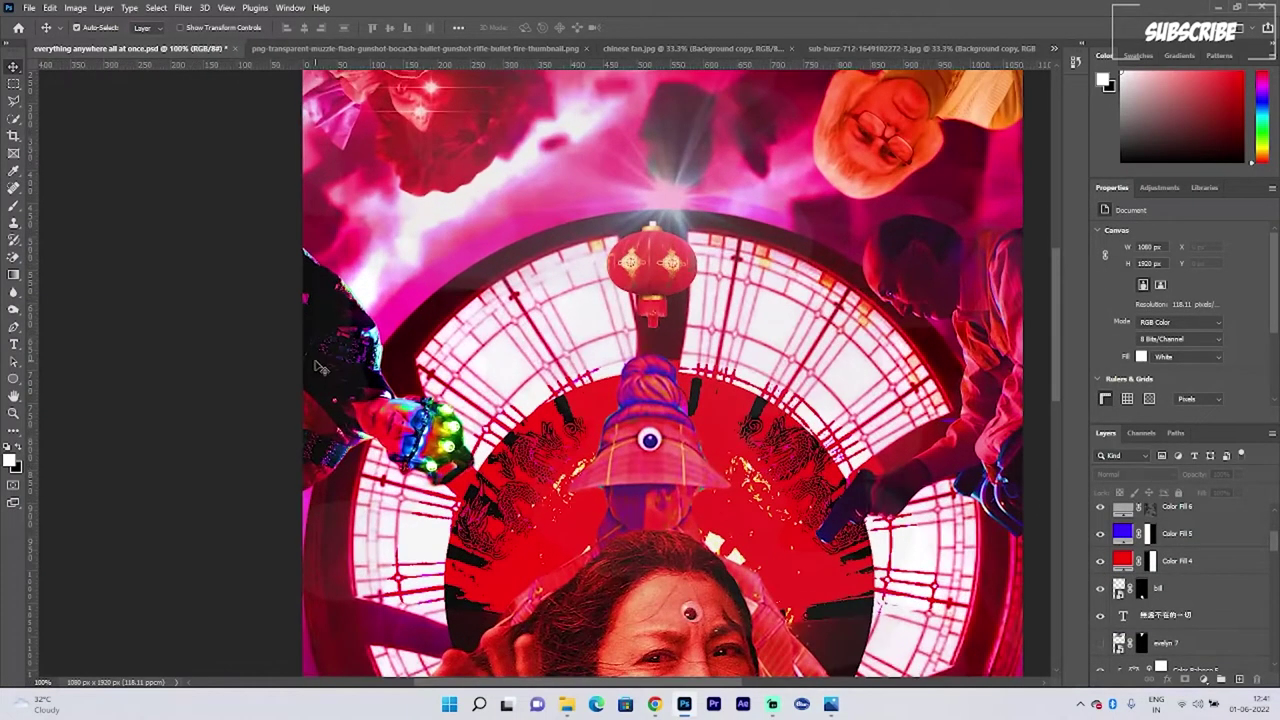
pyautogui.click(29, 7)
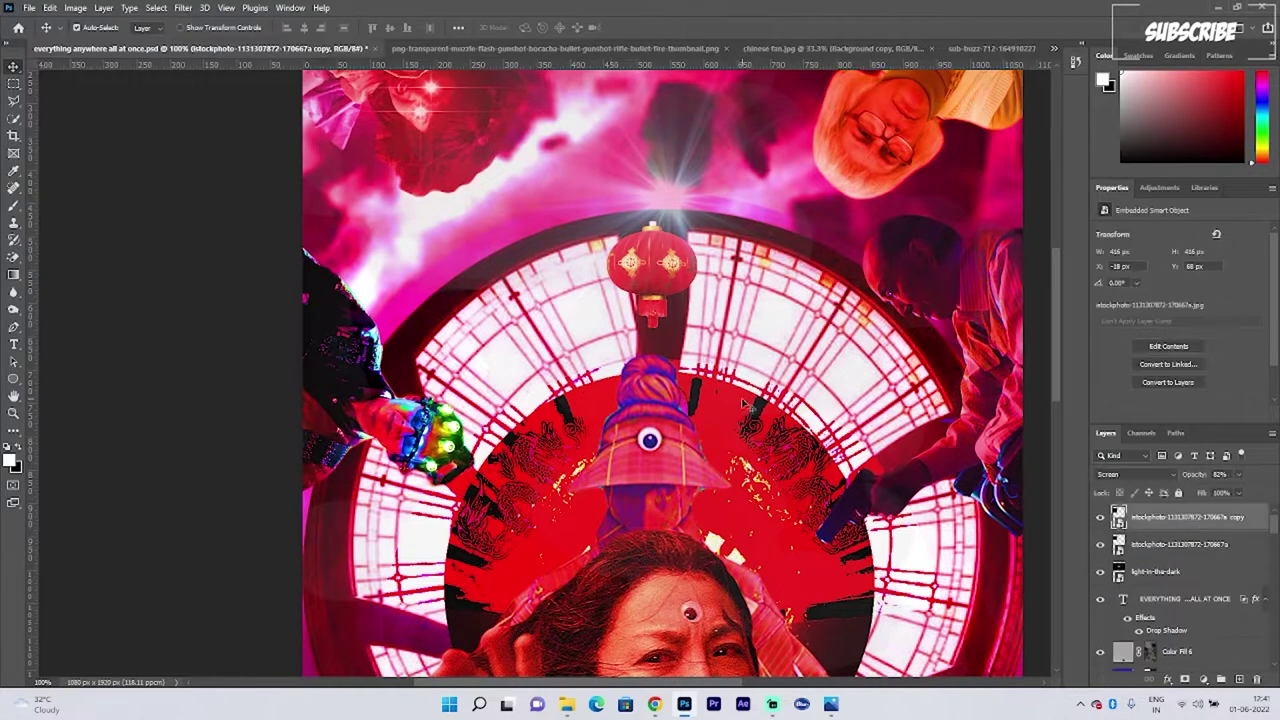
pyautogui.click(29, 7)
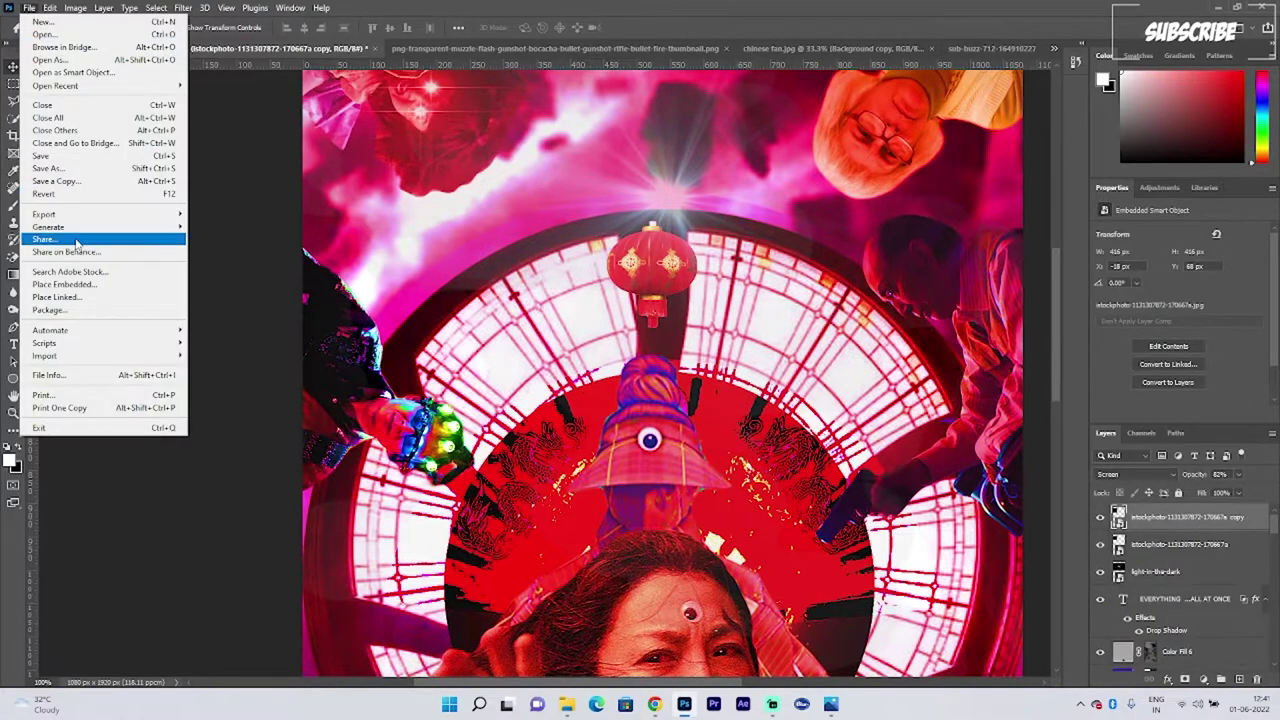
pyautogui.click(63, 284)
pyautogui.scroll(-5, 224, 333)
pyautogui.doubleClick(392, 240)
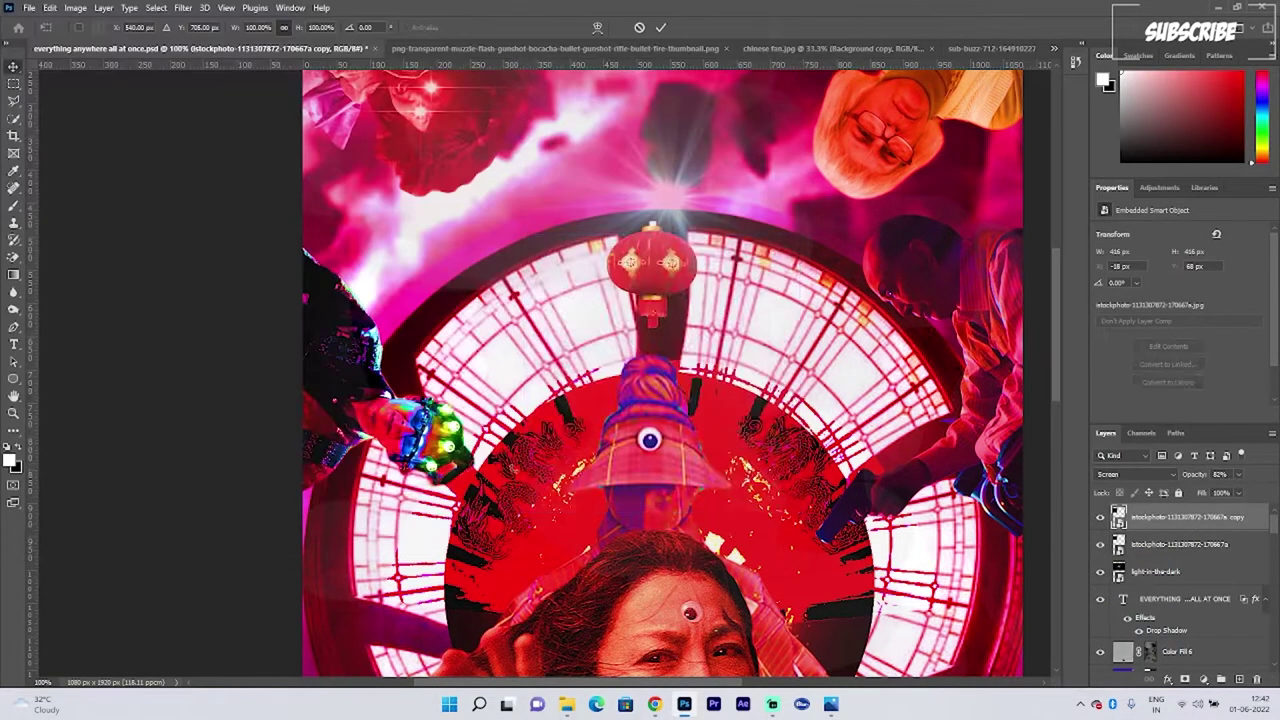
pyautogui.moveTo(622, 397); pyautogui.dragTo(372, 468)
pyautogui.click(659, 27)
# Step: Change the blue flare's blend mode so its black background drops out, and duplicate the flare over the glowing hand
pyautogui.click(1135, 474)
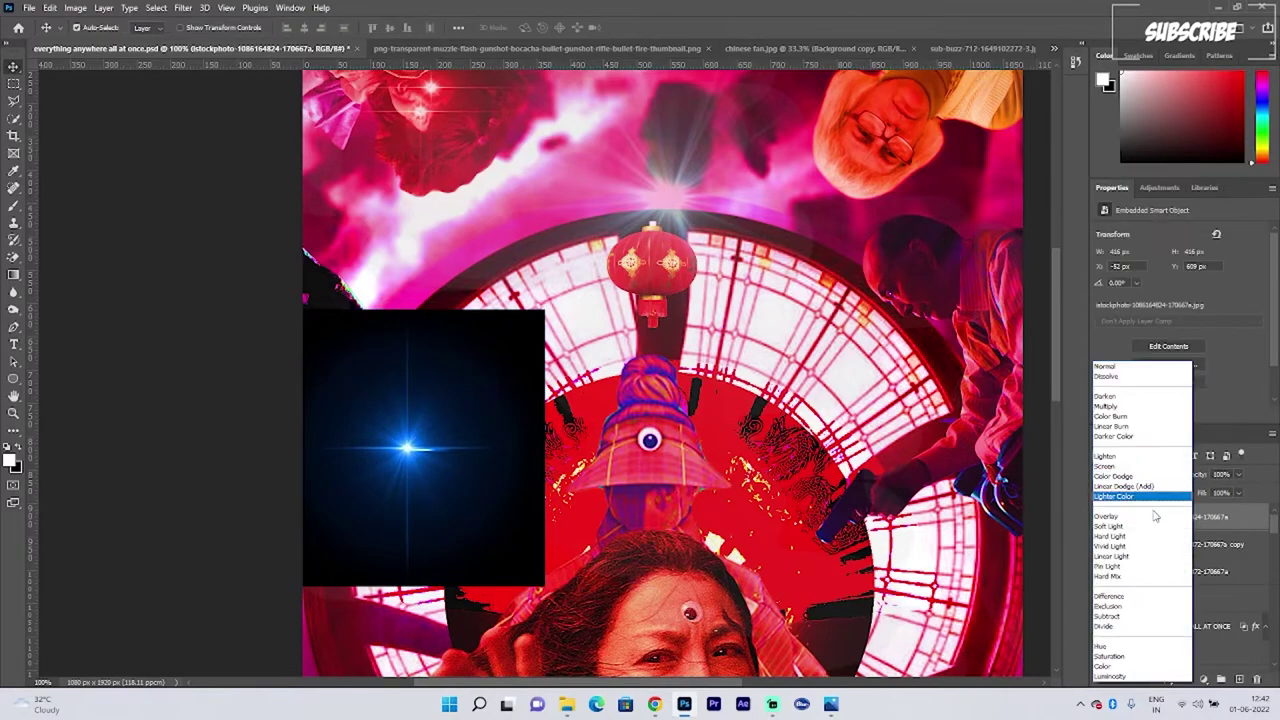
pyautogui.click(1130, 490)
pyautogui.moveTo(407, 452); pyautogui.dragTo(416, 423)
pyautogui.click(187, 385)
pyautogui.hotkey('ctrl', '-')
pyautogui.hotkey('ctrl', '-')
pyautogui.hotkey('ctrl', '-')
pyautogui.hotkey('ctrl', '-')
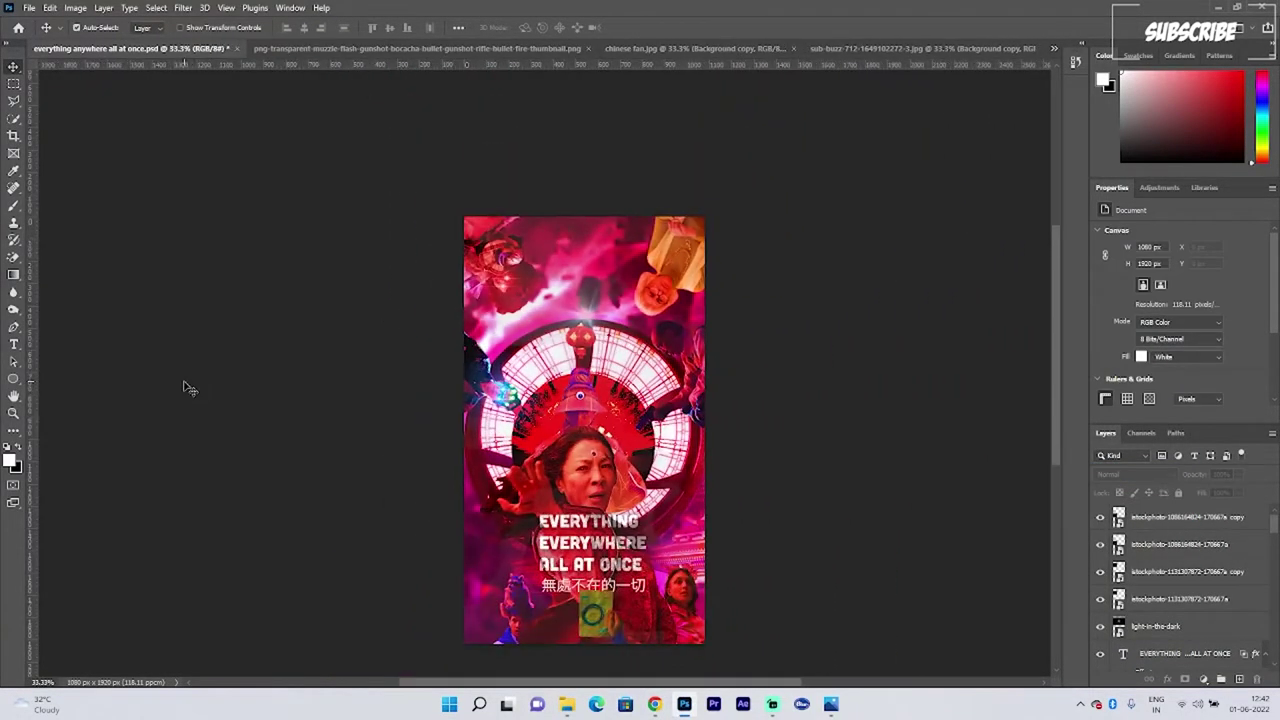
# Step: Examine the flares and central figures up close and the whole poster composition zoomed out
pyautogui.hotkey('ctrl', '+')
pyautogui.hotkey('ctrl', '+')
pyautogui.hotkey('ctrl', '+')
pyautogui.hotkey('ctrl', '+')
pyautogui.moveTo(803, 525); pyautogui.dragTo(631, 329)
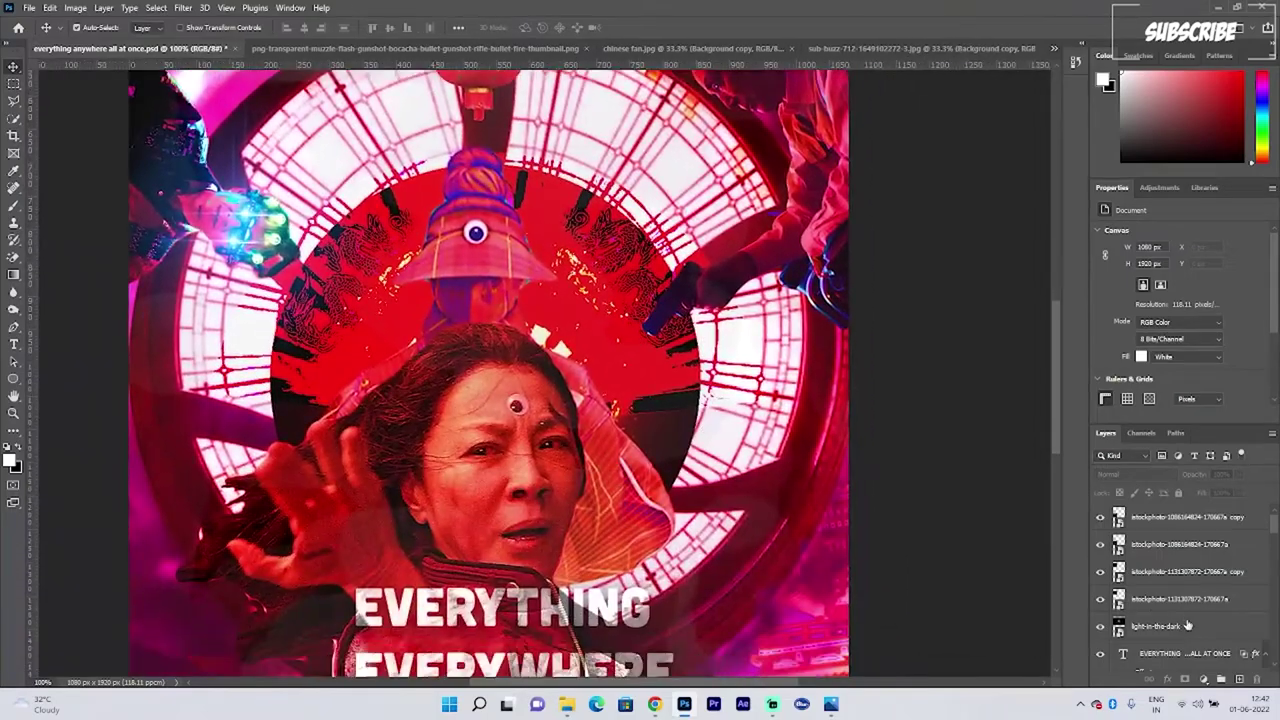
pyautogui.click(1187, 626)
pyautogui.scroll(-5, 1187, 626)
pyautogui.hotkey('ctrl', '-')
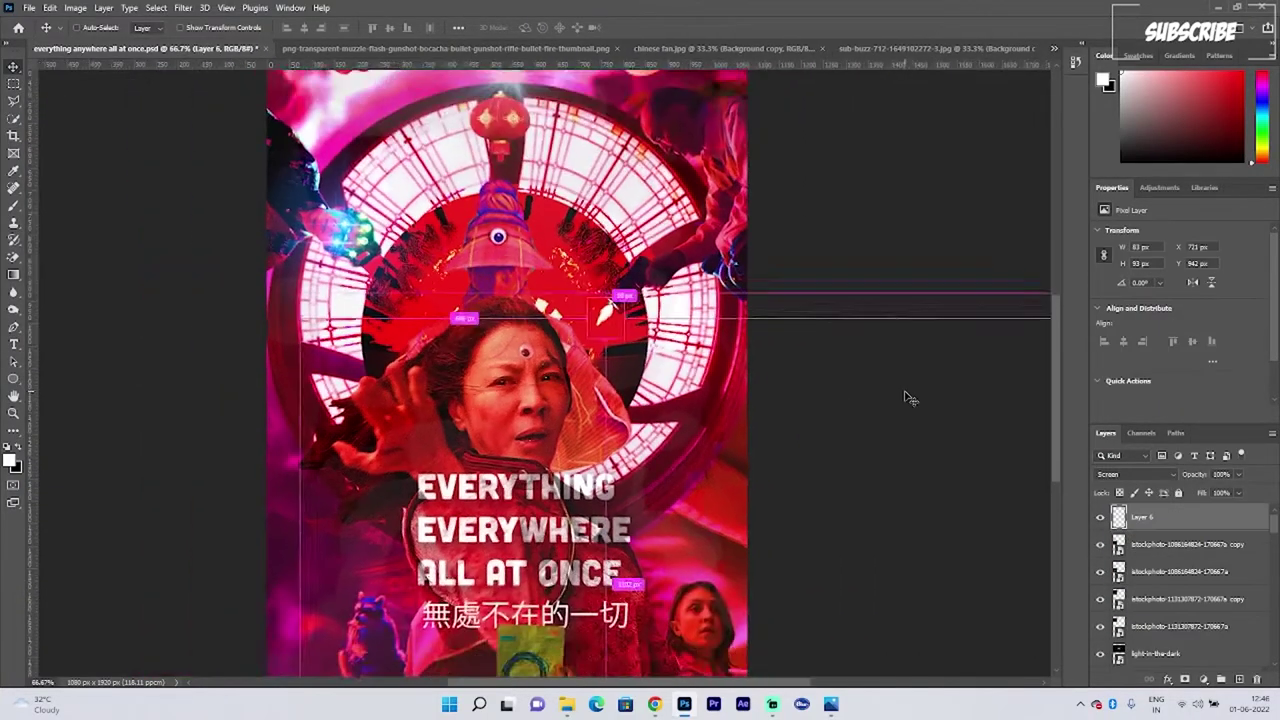
pyautogui.hotkey('ctrl', '-')
pyautogui.hotkey('ctrl', '-')
pyautogui.hotkey('ctrl', '-')
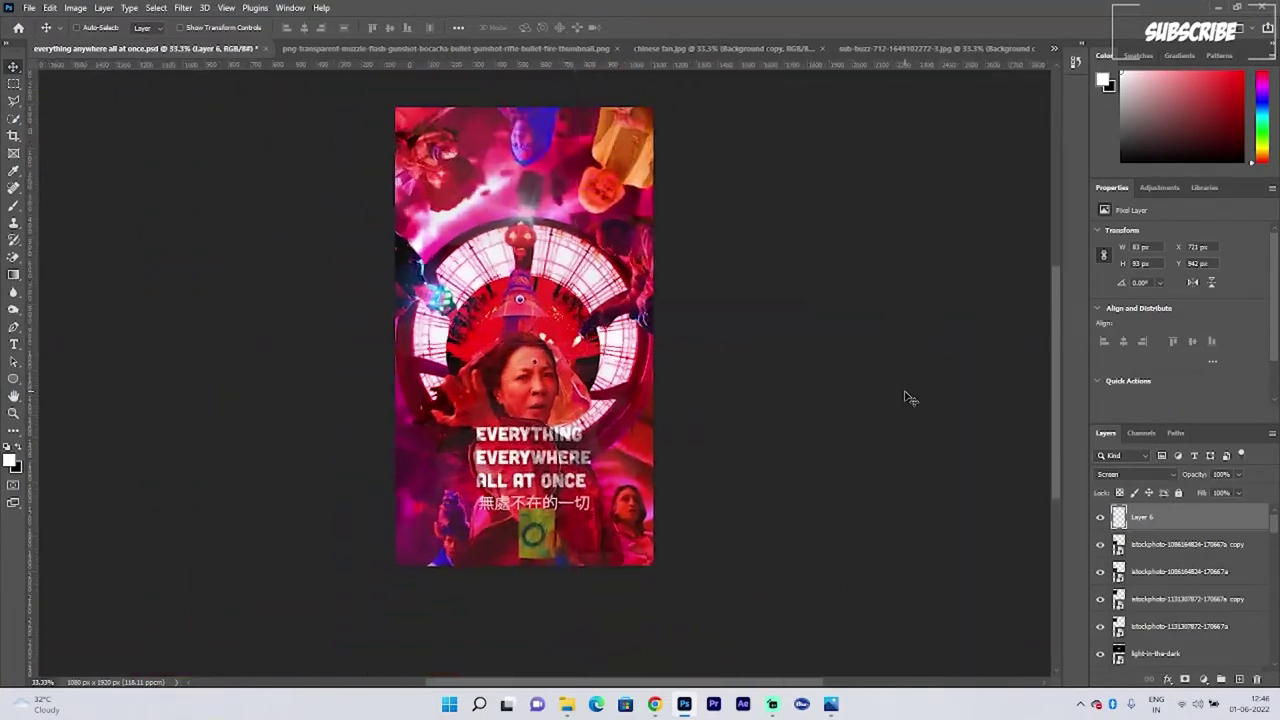
# Step: Add an Outer Glow to the muzzle flash on Layer 6, coloured yellow as sampled from the poster's golden sparks
pyautogui.hotkey('ctrl', '+')
pyautogui.hotkey('ctrl', '+')
pyautogui.hotkey('ctrl', '+')
pyautogui.hotkey('ctrl', '+')
pyautogui.click(1168, 679)
pyautogui.click(1195, 657)
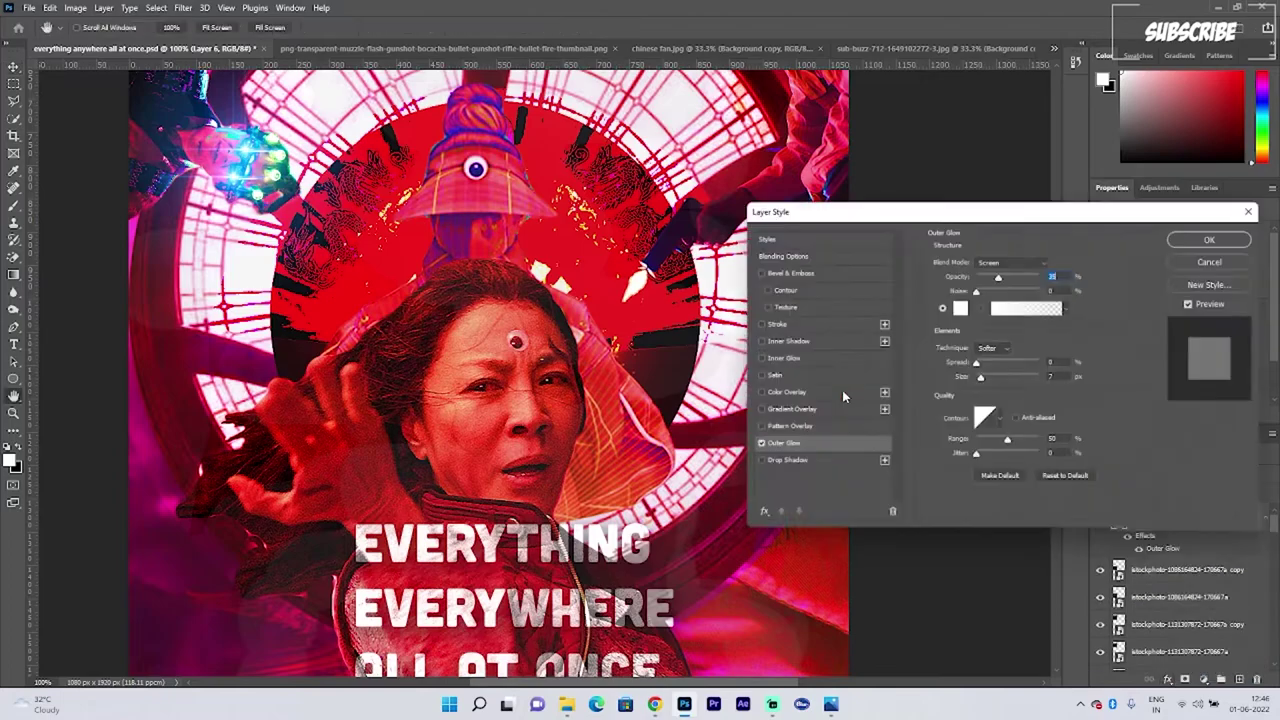
pyautogui.click(957, 317)
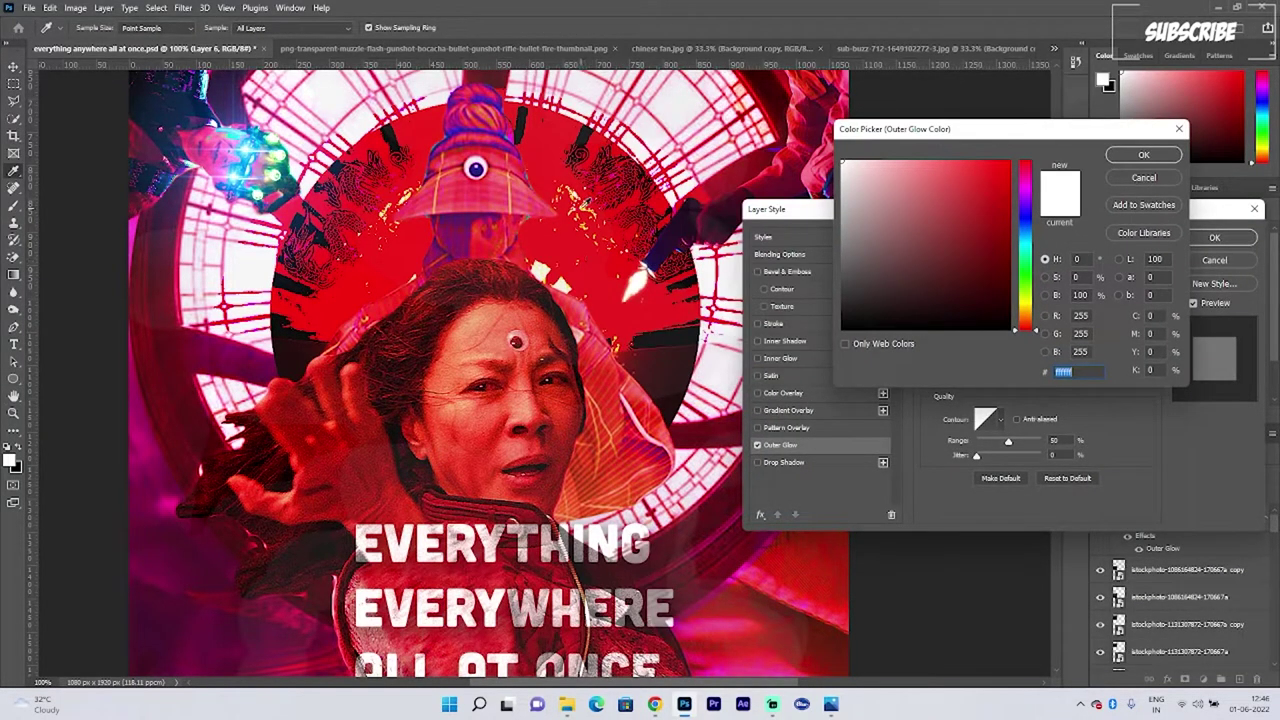
pyautogui.click(583, 207)
pyautogui.click(1123, 153)
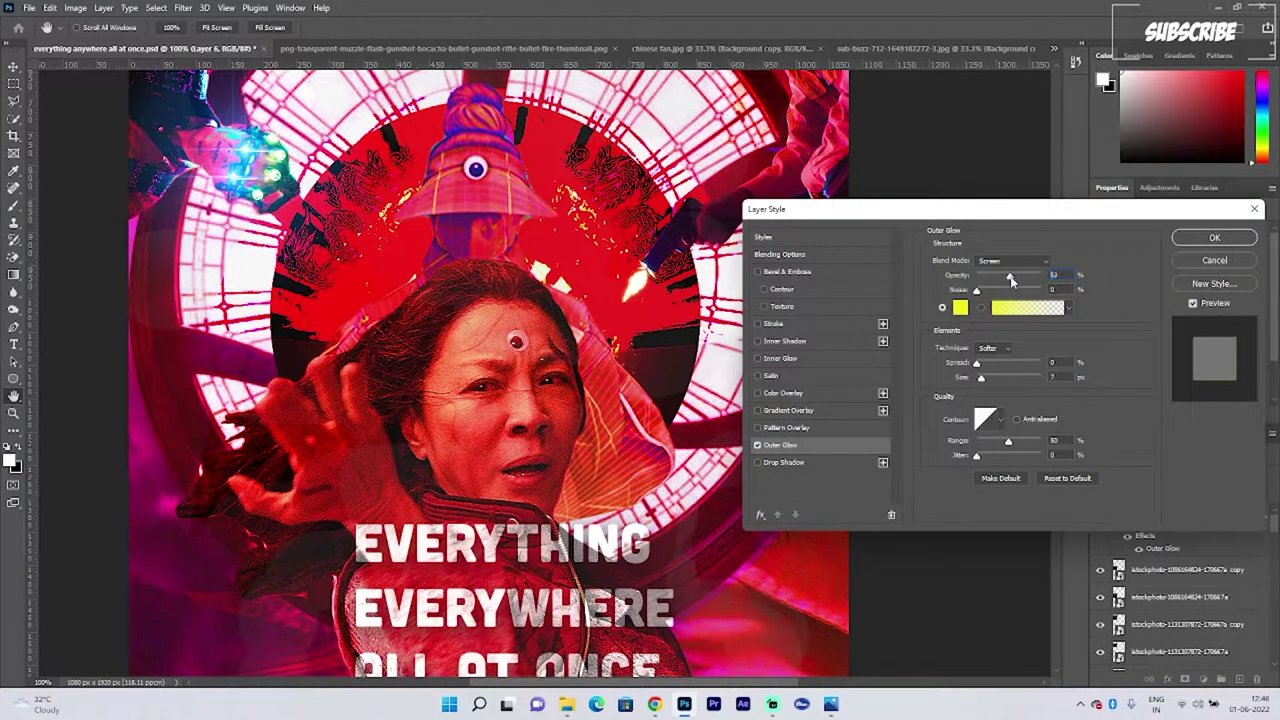
# Step: Set the muzzle flash's outer glow to 66% opacity, 26% noise, 27% spread and 8 px size
pyautogui.moveTo(1011, 281); pyautogui.dragTo(993, 290)
pyautogui.moveTo(977, 363)
pyautogui.mouseDown()
pyautogui.moveTo(997, 368)
pyautogui.moveTo(983, 380)
pyautogui.mouseUp()
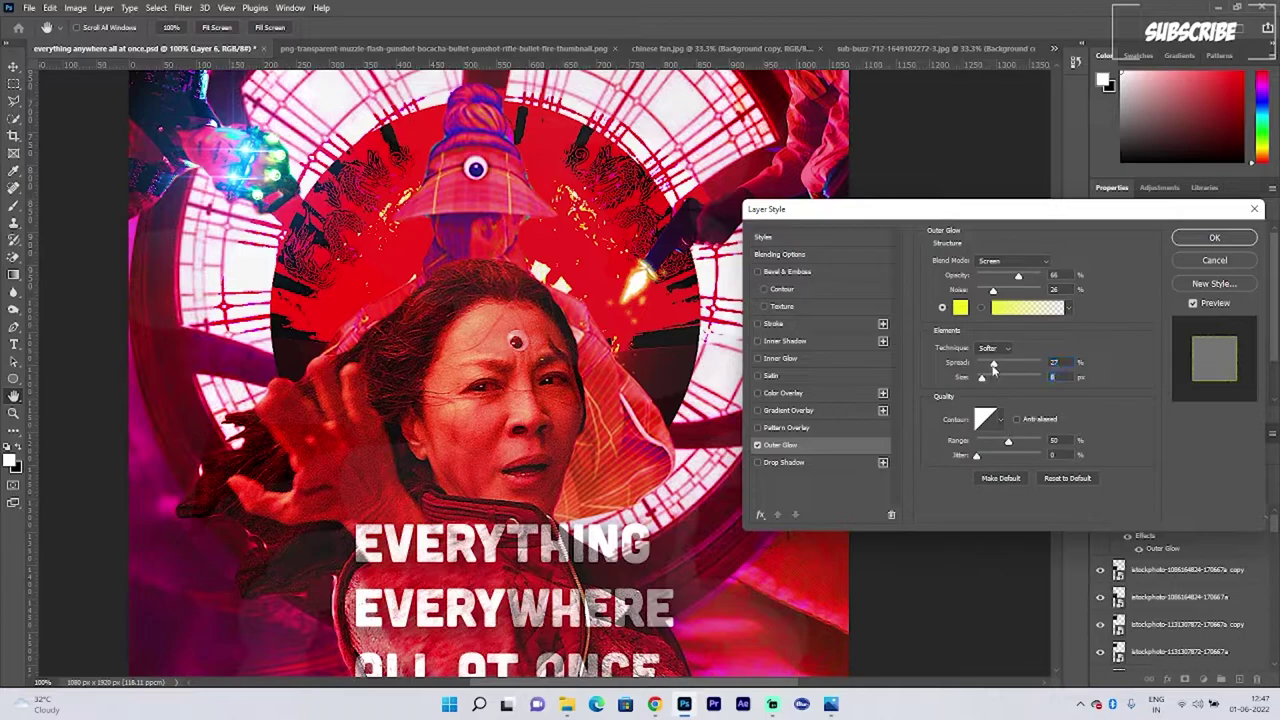
pyautogui.press('Return')
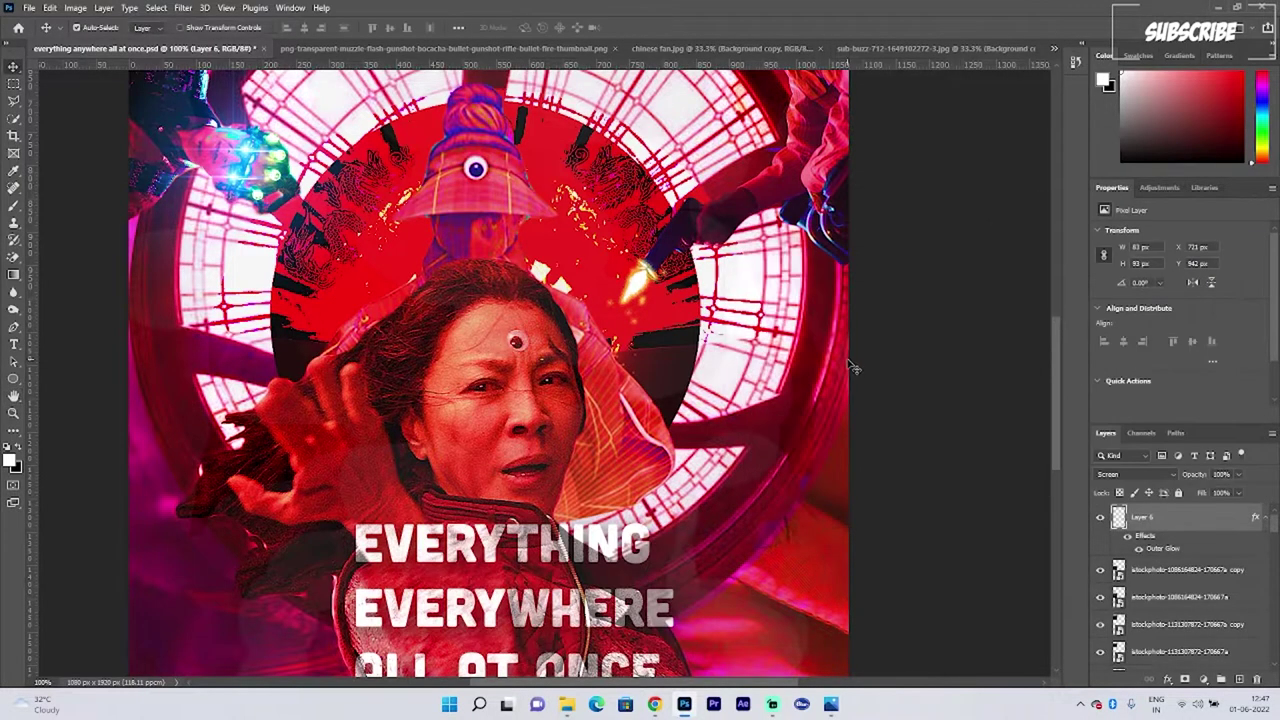
# Step: Review the complete poster and look through its layer stack
pyautogui.hotkey('ctrl', '-')
pyautogui.hotkey('ctrl', '-')
pyautogui.hotkey('ctrl', '-')
pyautogui.hotkey('ctrl', '-')
pyautogui.hotkey('ctrl', '+')
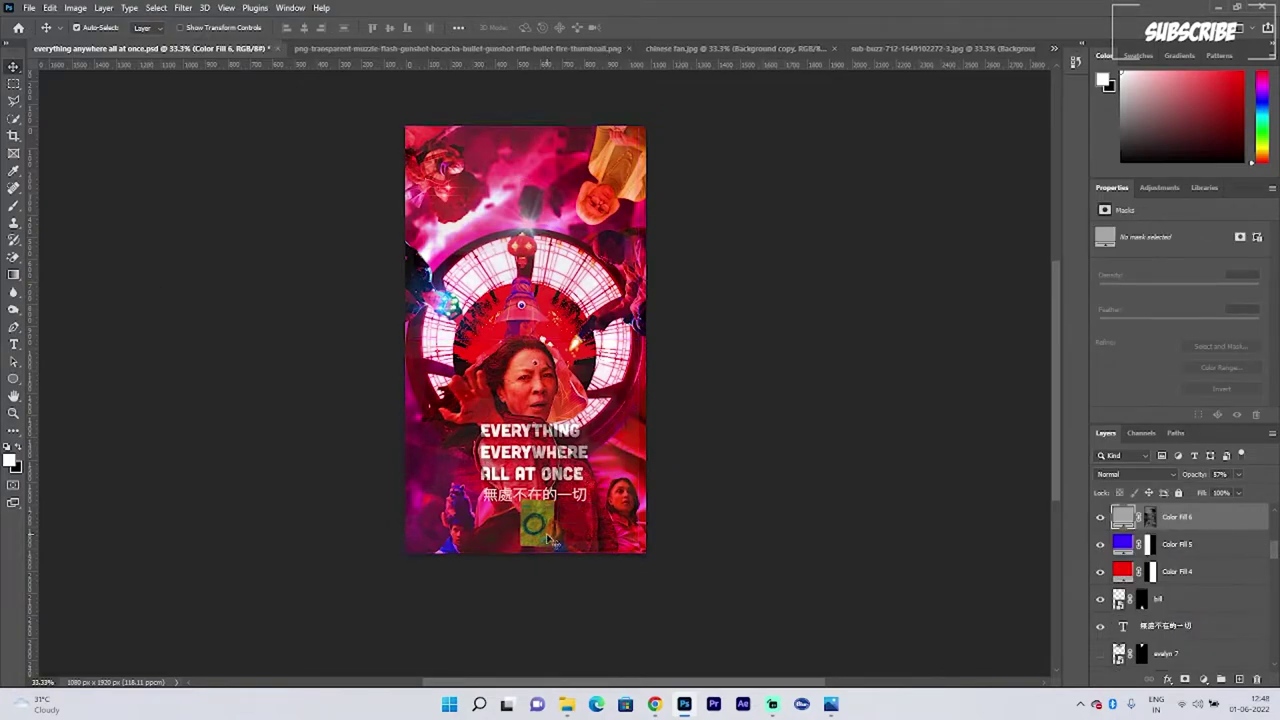
pyautogui.scroll(-3, 1161, 563)
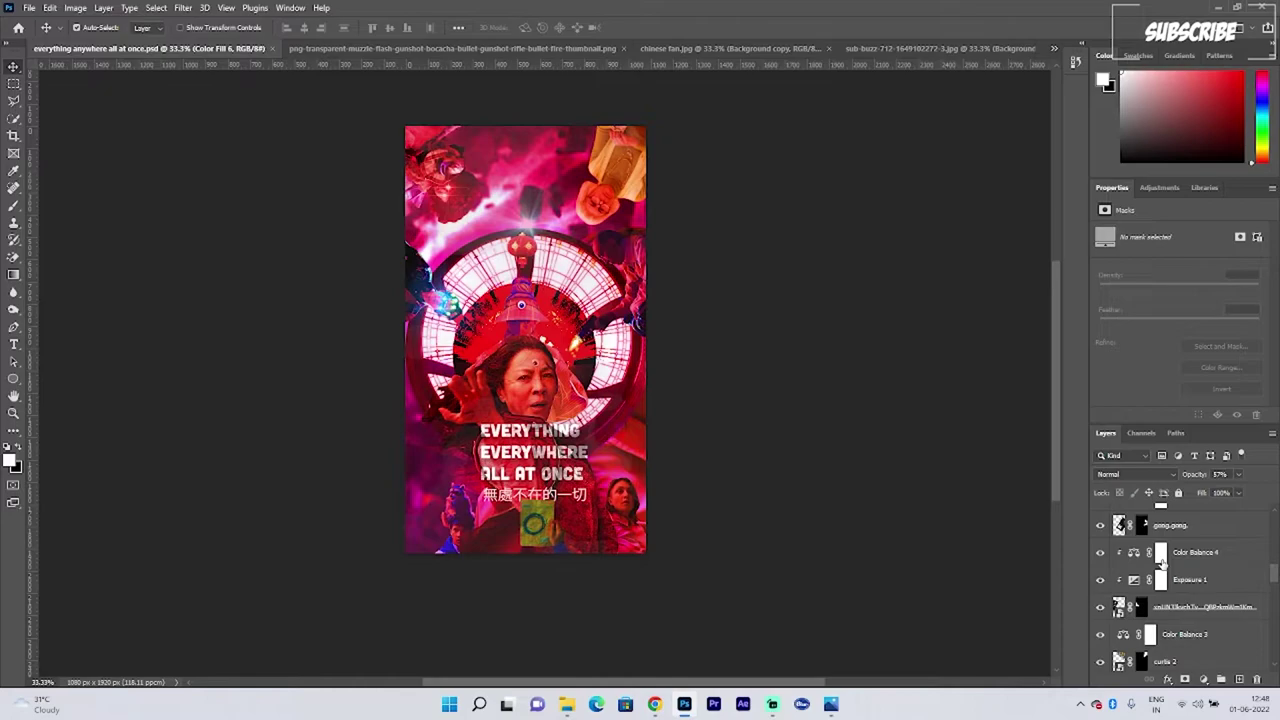
pyautogui.scroll(5, 1161, 563)
pyautogui.scroll(-10, 1224, 578)
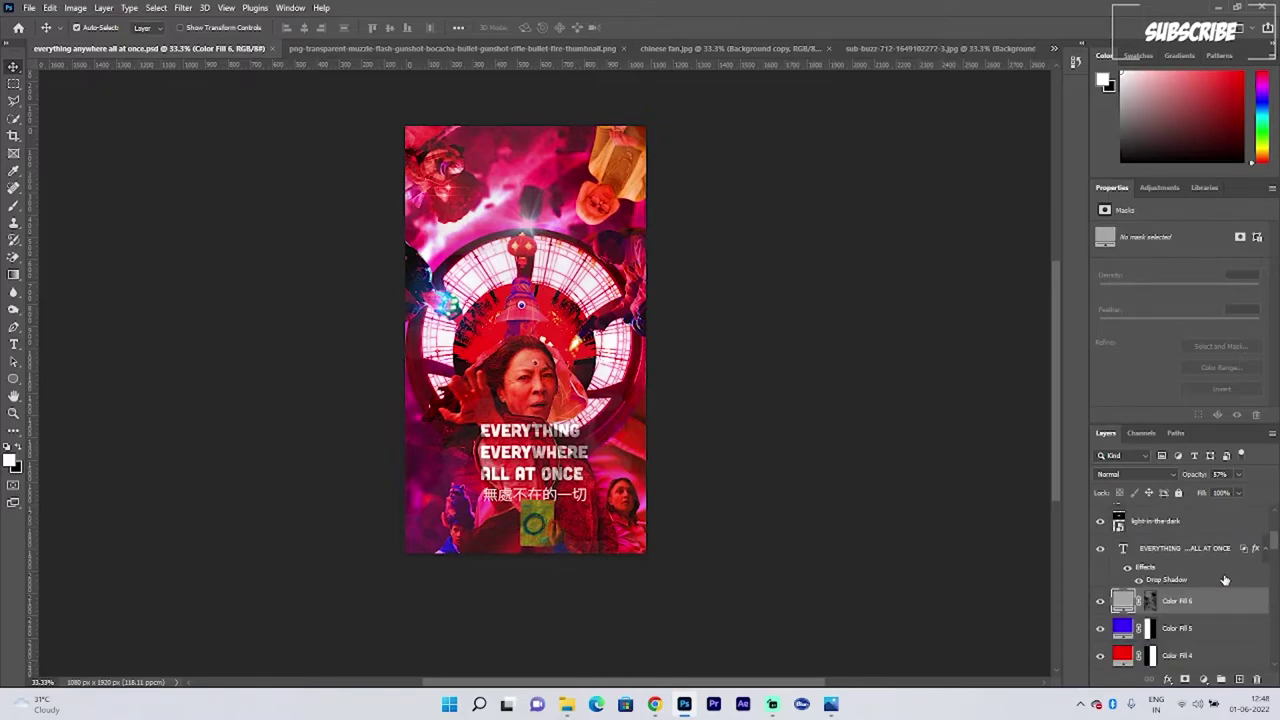
# Step: Examine the layer order from the title down to the base shapes and check which layer holds the bill image
pyautogui.scroll(-10, 1224, 580)
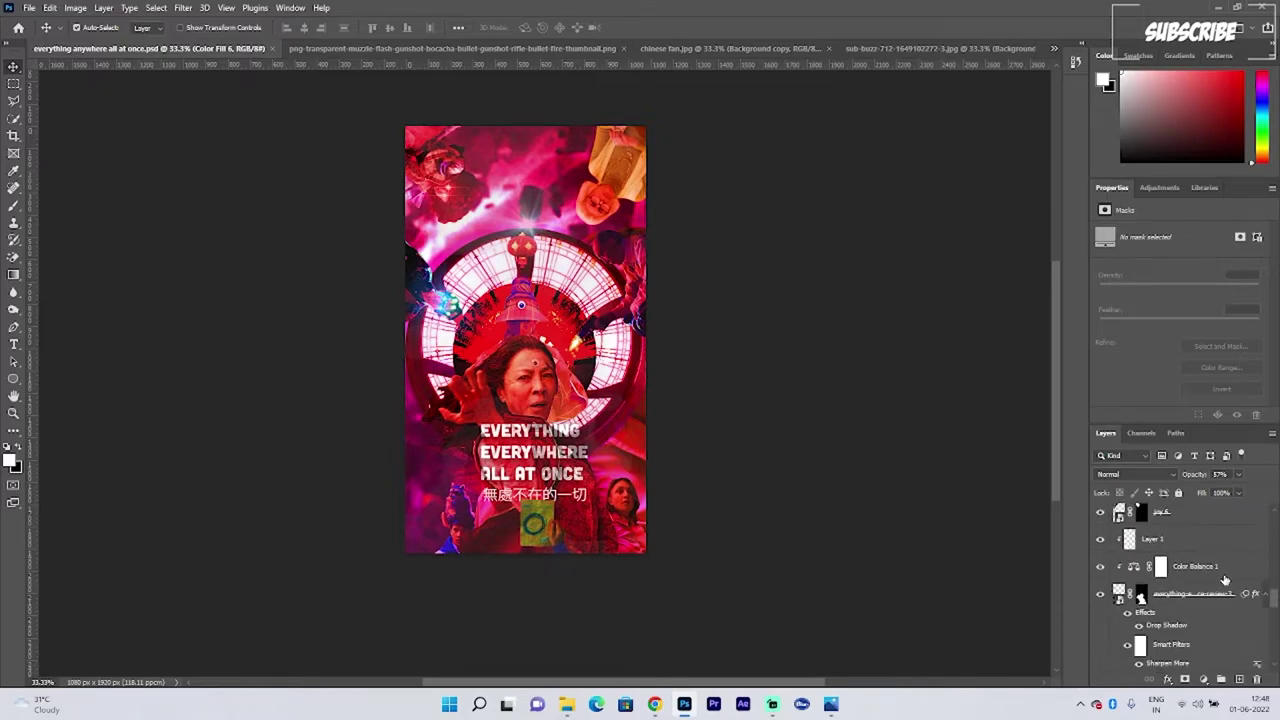
pyautogui.scroll(-5, 1224, 580)
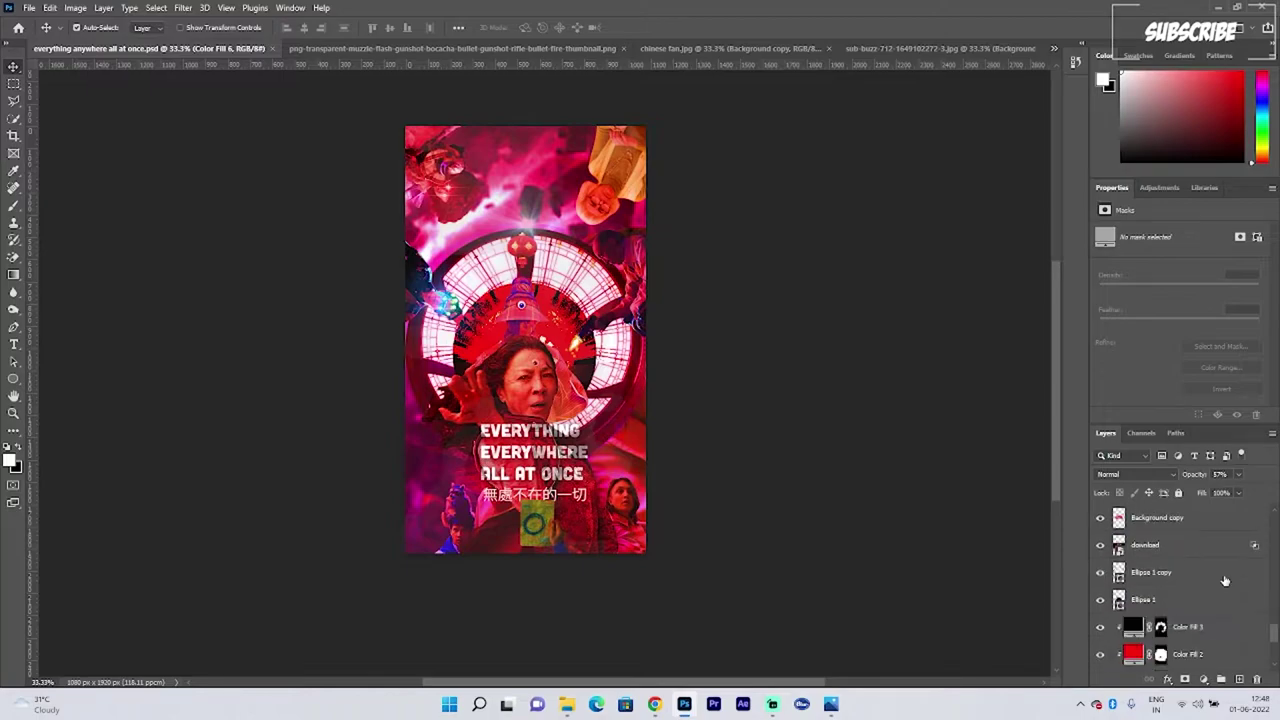
pyautogui.scroll(5, 1224, 580)
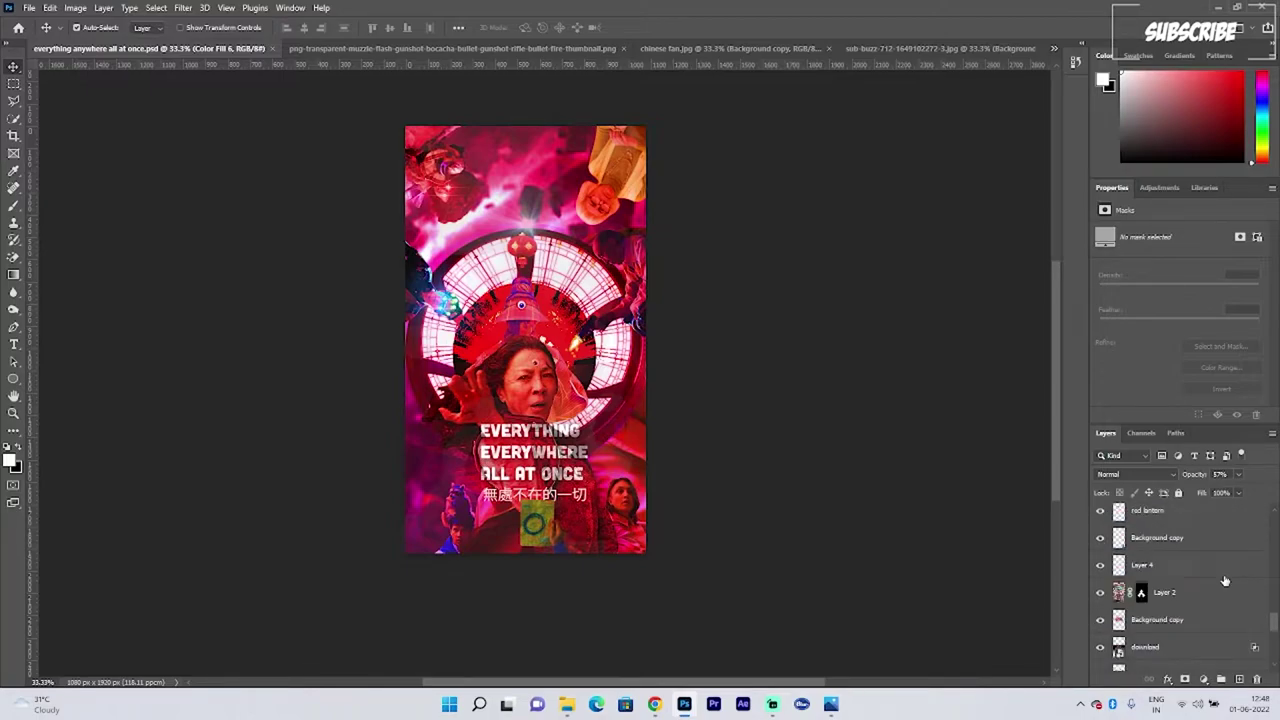
pyautogui.scroll(5, 1224, 580)
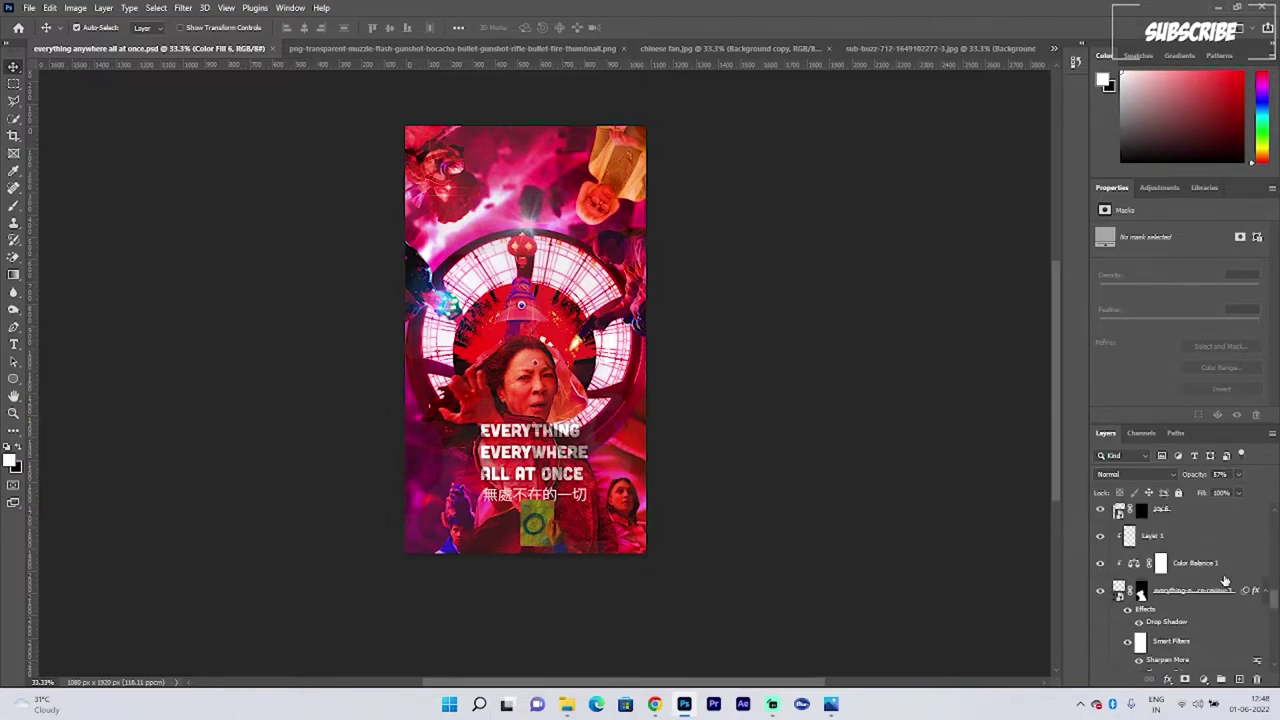
pyautogui.scroll(5, 1224, 580)
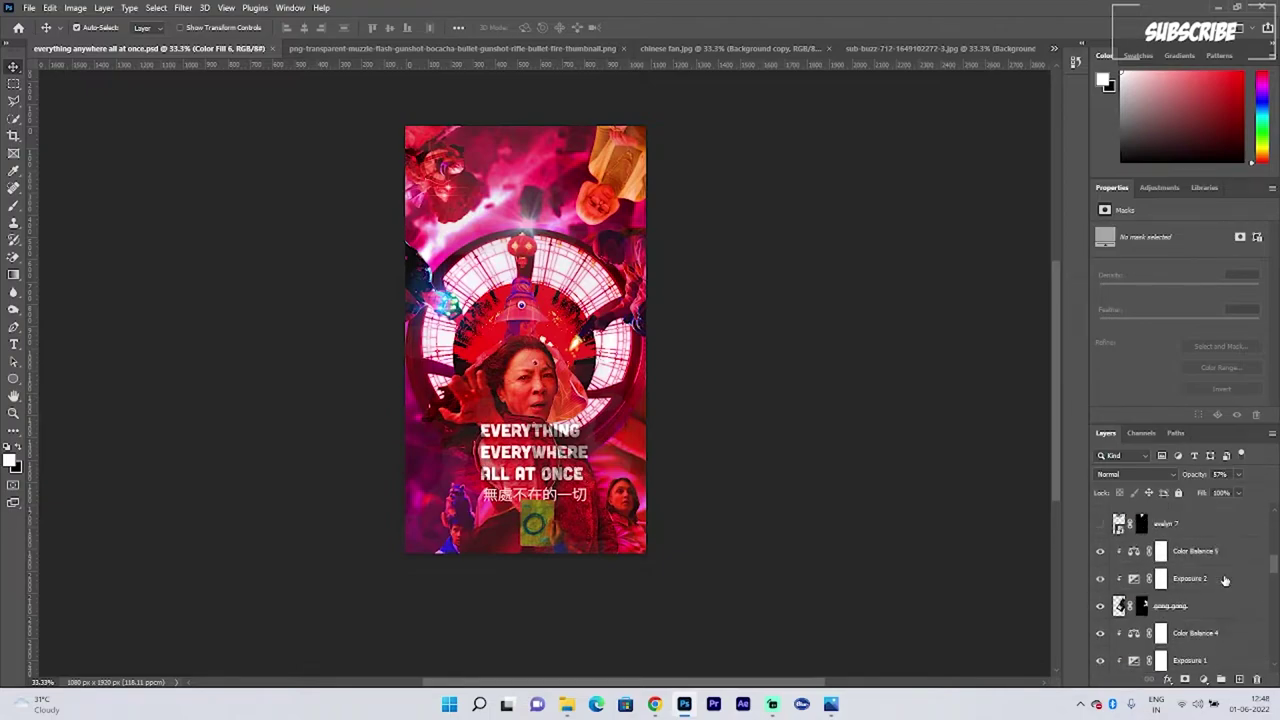
pyautogui.scroll(2, 1224, 580)
pyautogui.click(1167, 578)
pyautogui.click(556, 539)
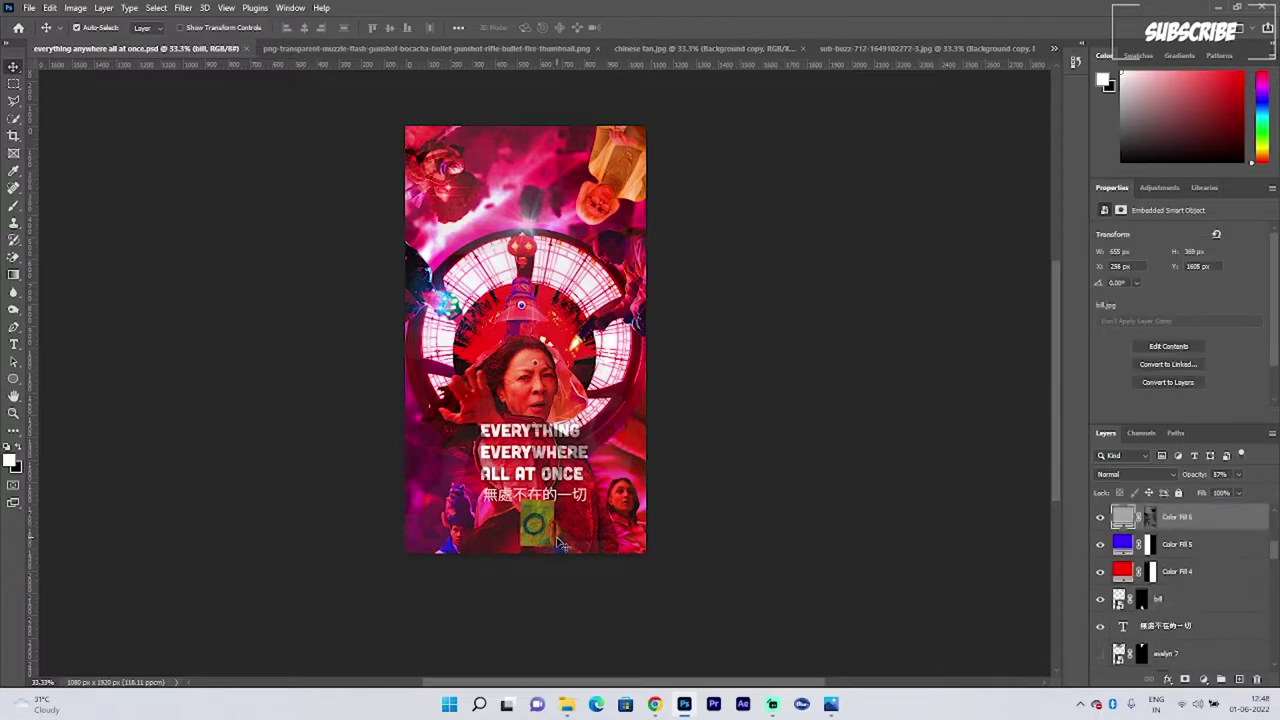
pyautogui.click(560, 543)
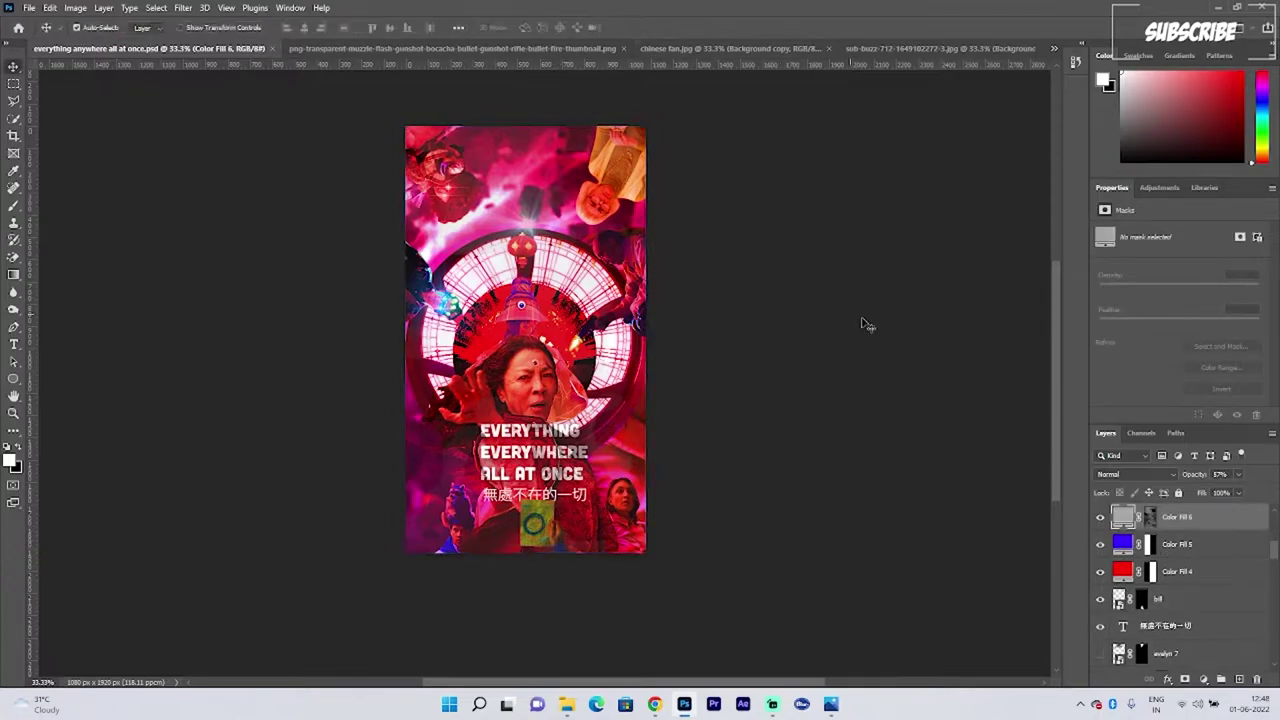
# Step: Rename Layer 6, which holds the muzzle flash, with a descriptive name
pyautogui.scroll(-12, 1137, 609)
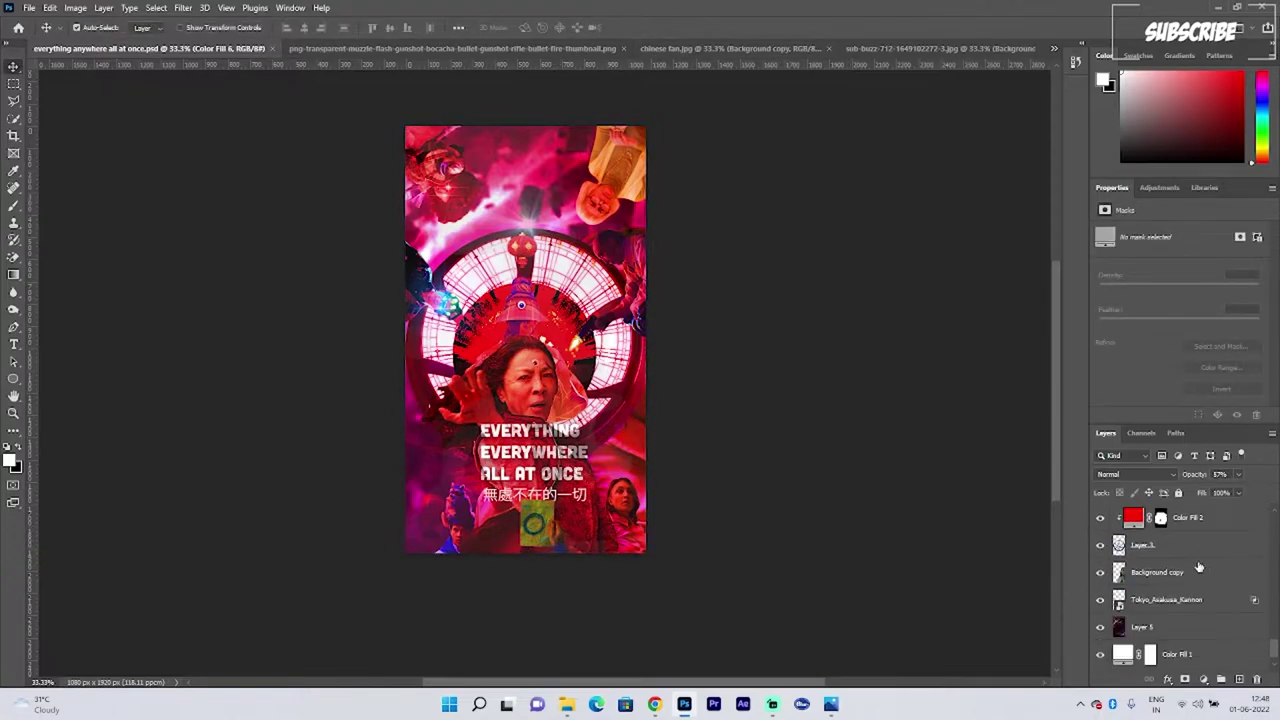
pyautogui.scroll(5, 1199, 567)
pyautogui.doubleClick(1143, 516)
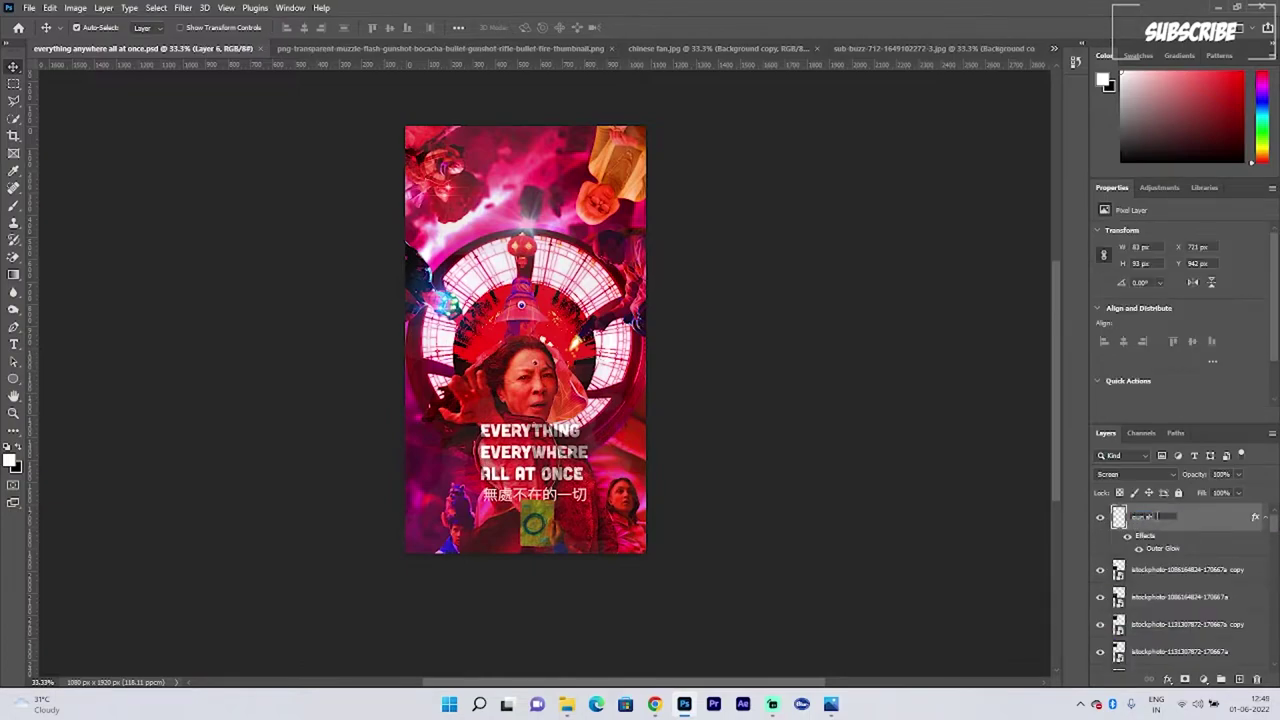
# Step: Move the bill image below the Chinese title to X 204 px, Y 1622 px
pyautogui.click(586, 545)
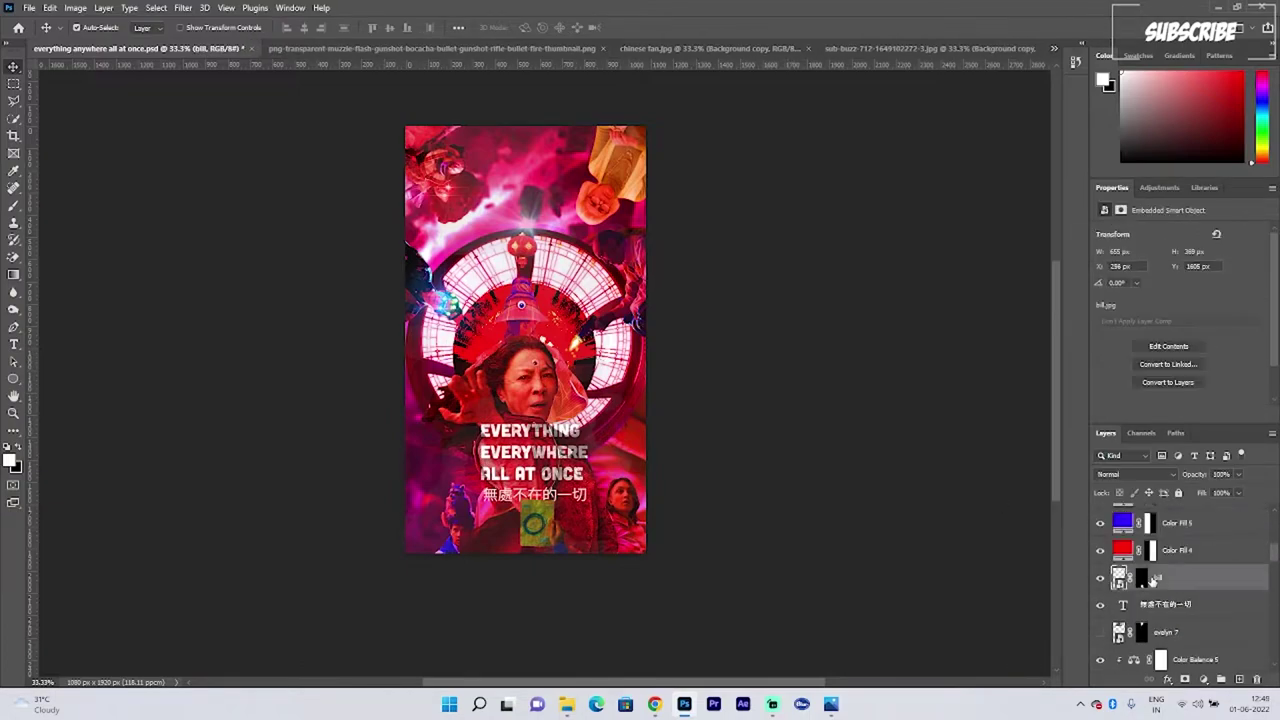
pyautogui.hotkey('ctrl', 't')
pyautogui.moveTo(586, 545); pyautogui.dragTo(543, 546)
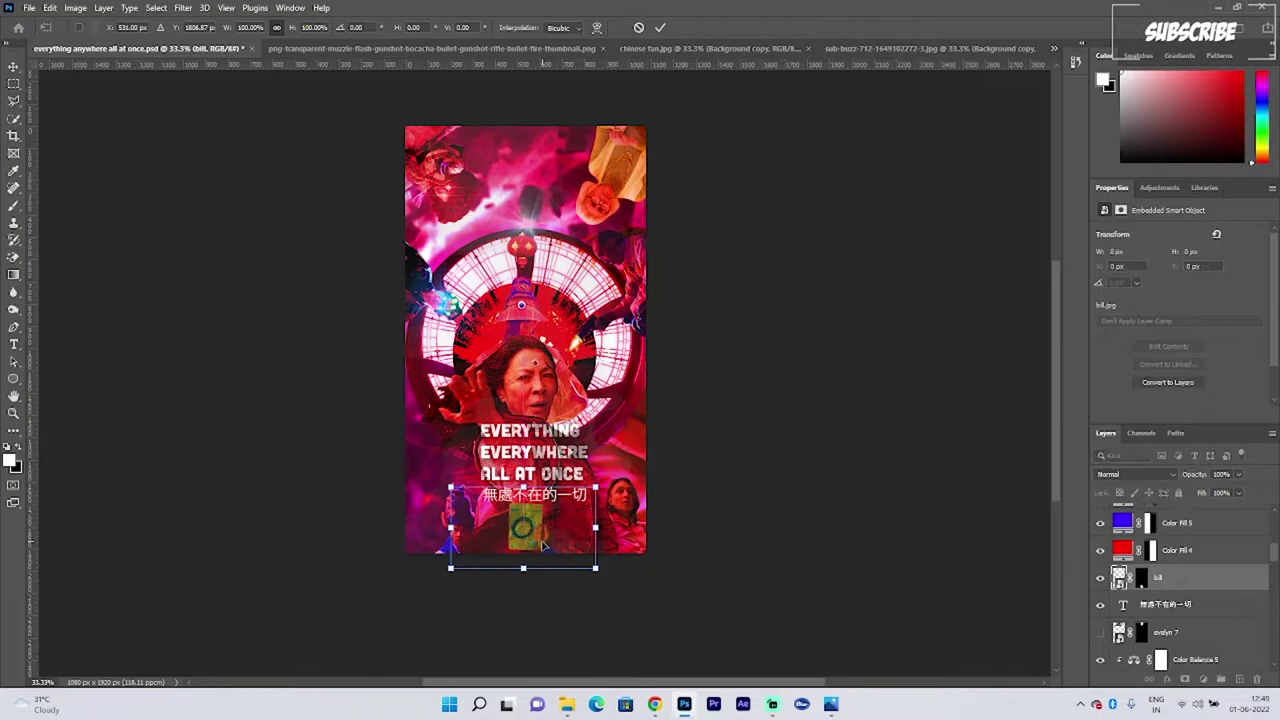
pyautogui.click(658, 29)
# Step: Clip a Color Balance adjustment to the bill layer, with midtones at cyan–red +14, magenta–green -4 and a slight yellow shift
pyautogui.click(1204, 681)
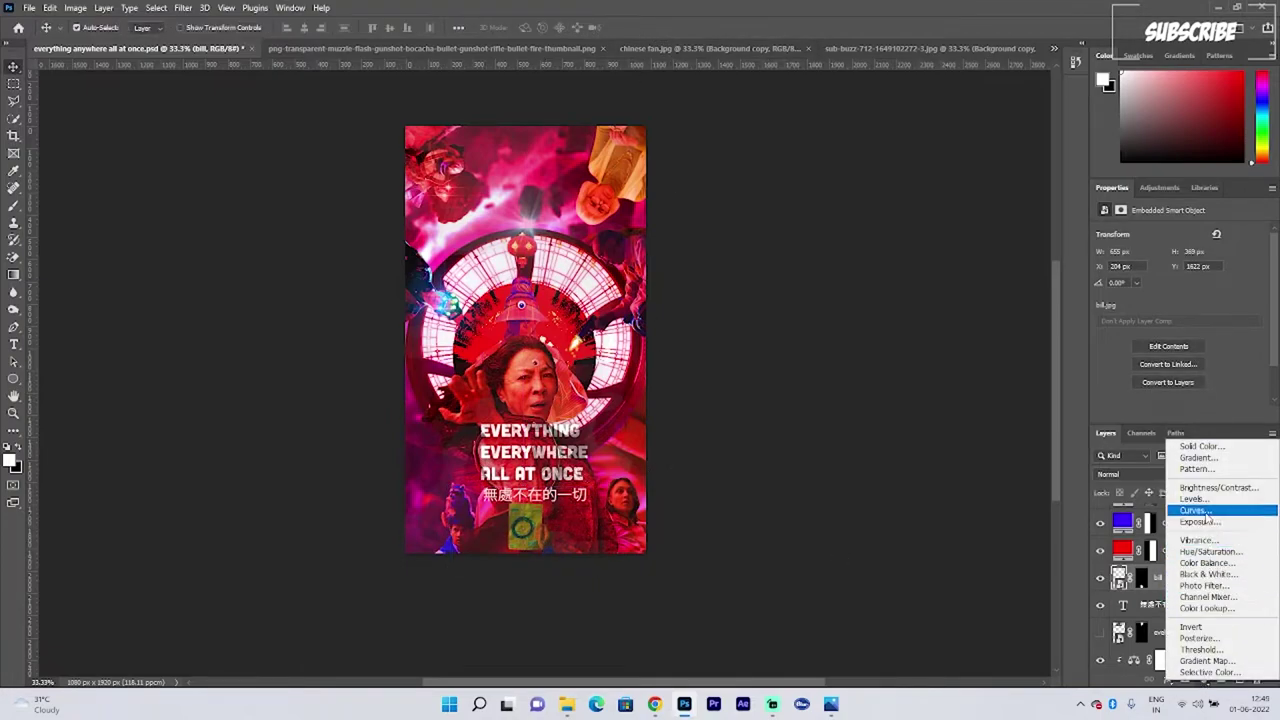
pyautogui.click(1210, 563)
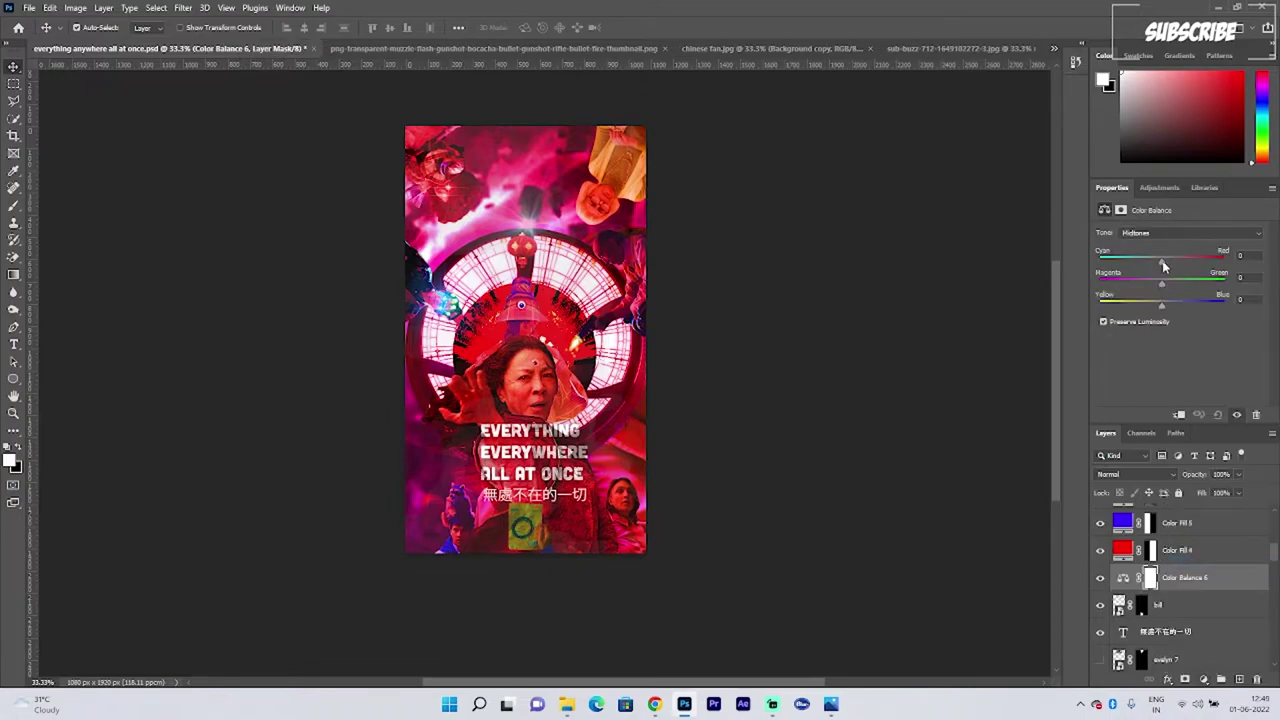
pyautogui.hotkey('ctrl', 'alt', 'g')
pyautogui.moveTo(1182, 266); pyautogui.dragTo(1170, 265)
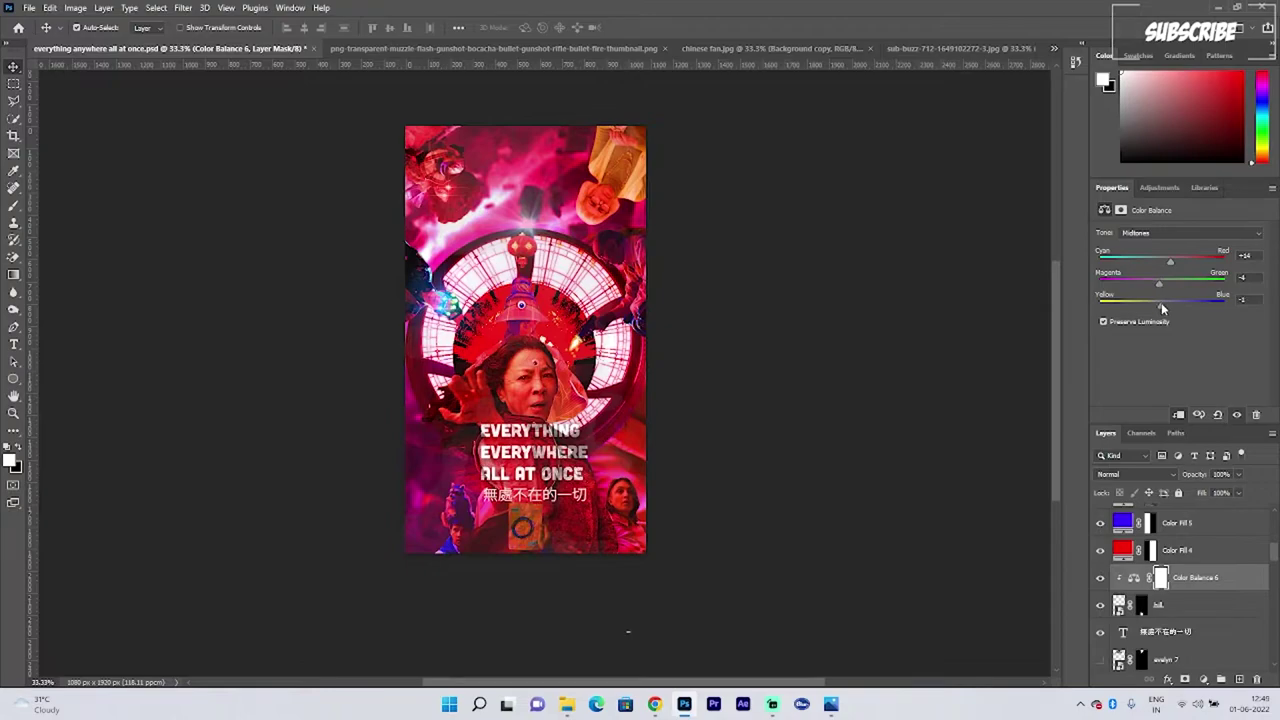
# Step: Set the bill's Color Balance shadows to cyan–red +9 with slight shifts towards magenta and blue
pyautogui.click(1190, 232)
pyautogui.click(1165, 241)
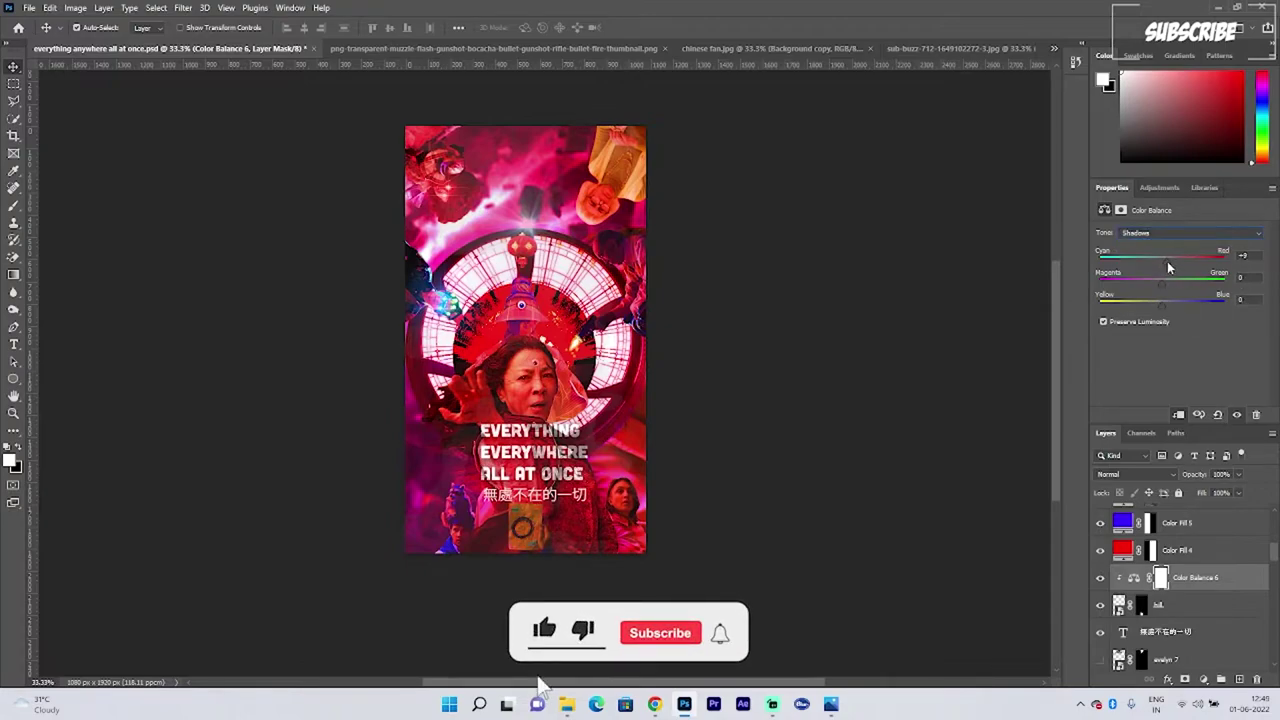
pyautogui.moveTo(1162, 285); pyautogui.dragTo(1163, 307)
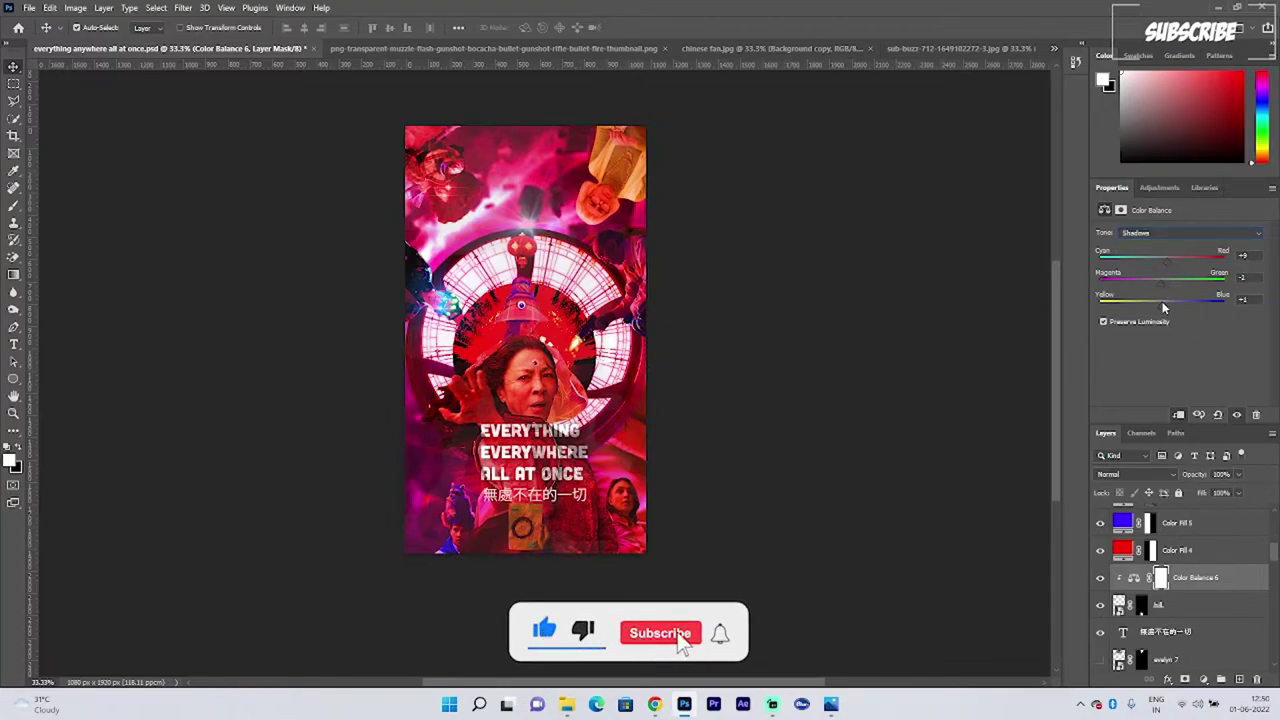
pyautogui.click(800, 230)
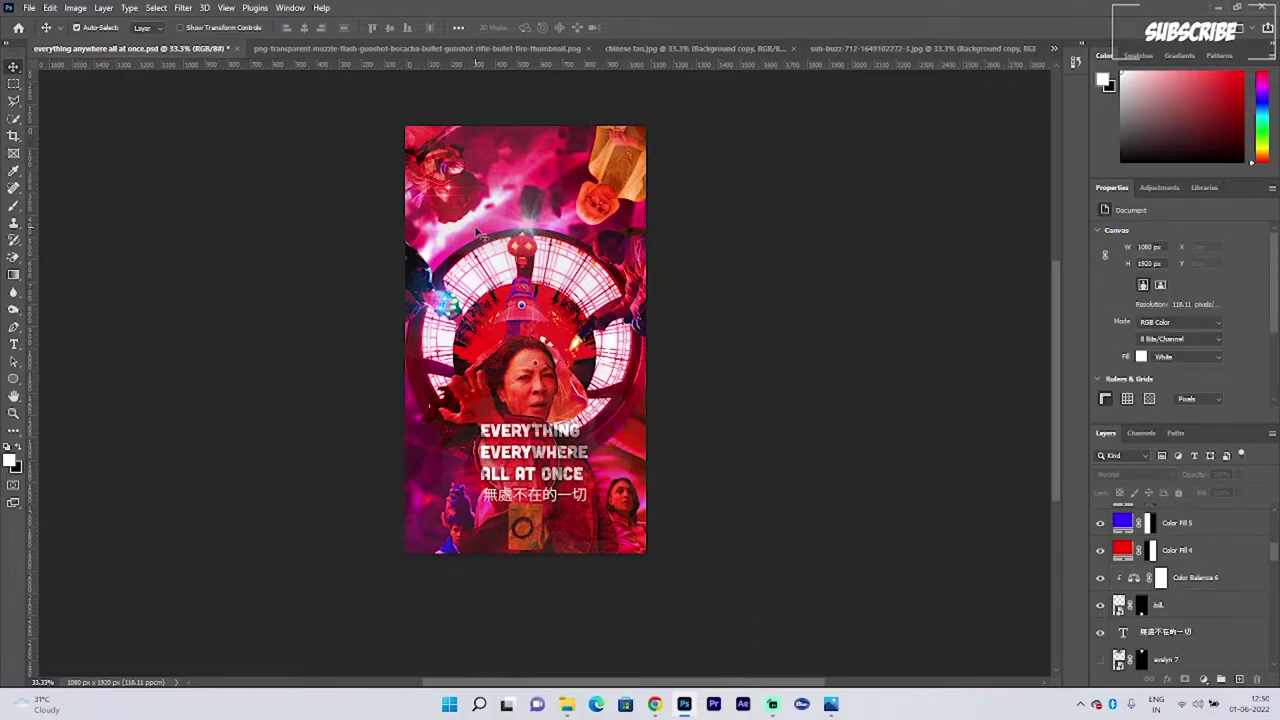
# Step: Add an Inner Shadow effect to the masked central figure on Layer 2
pyautogui.click(522, 248)
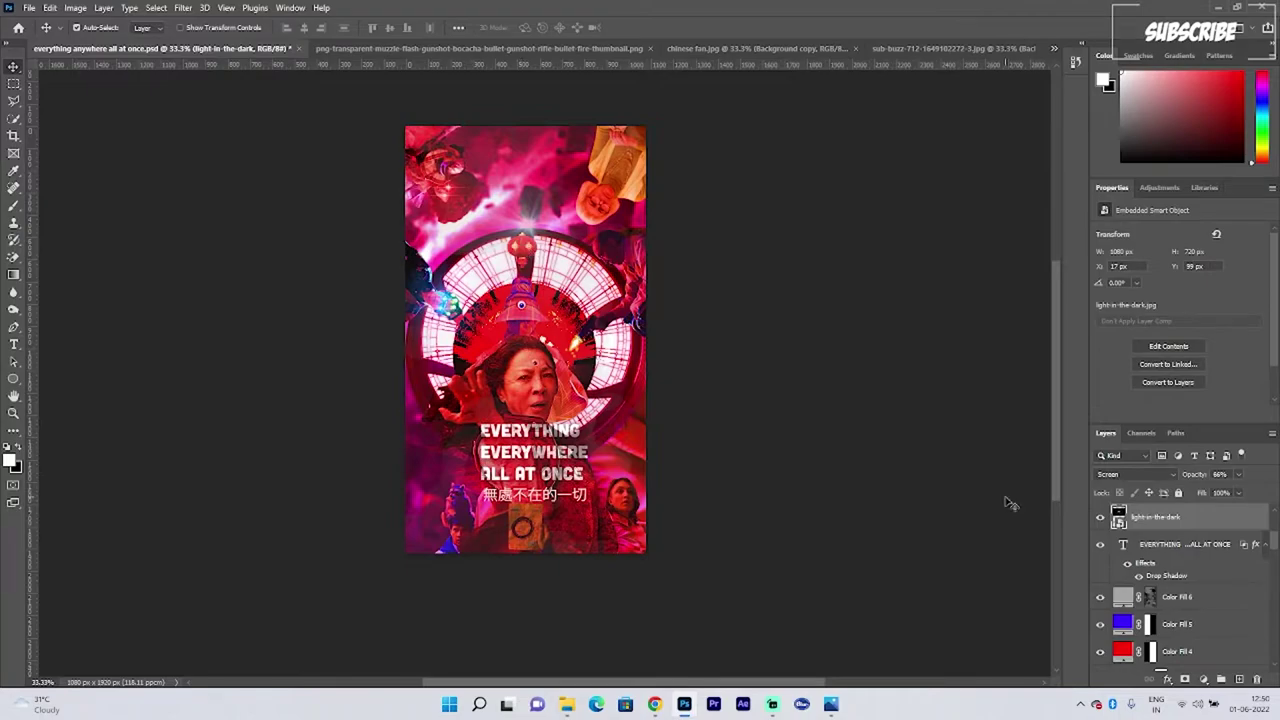
pyautogui.scroll(-3, 1267, 590)
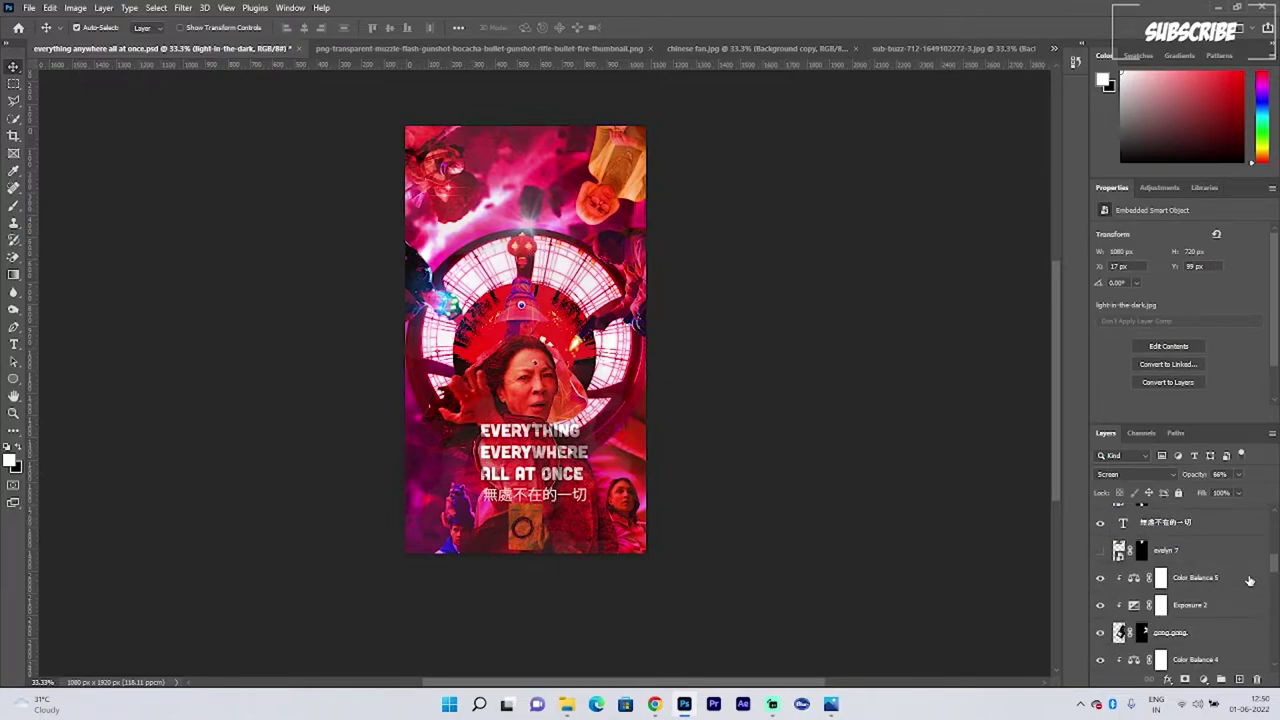
pyautogui.scroll(-5, 1249, 580)
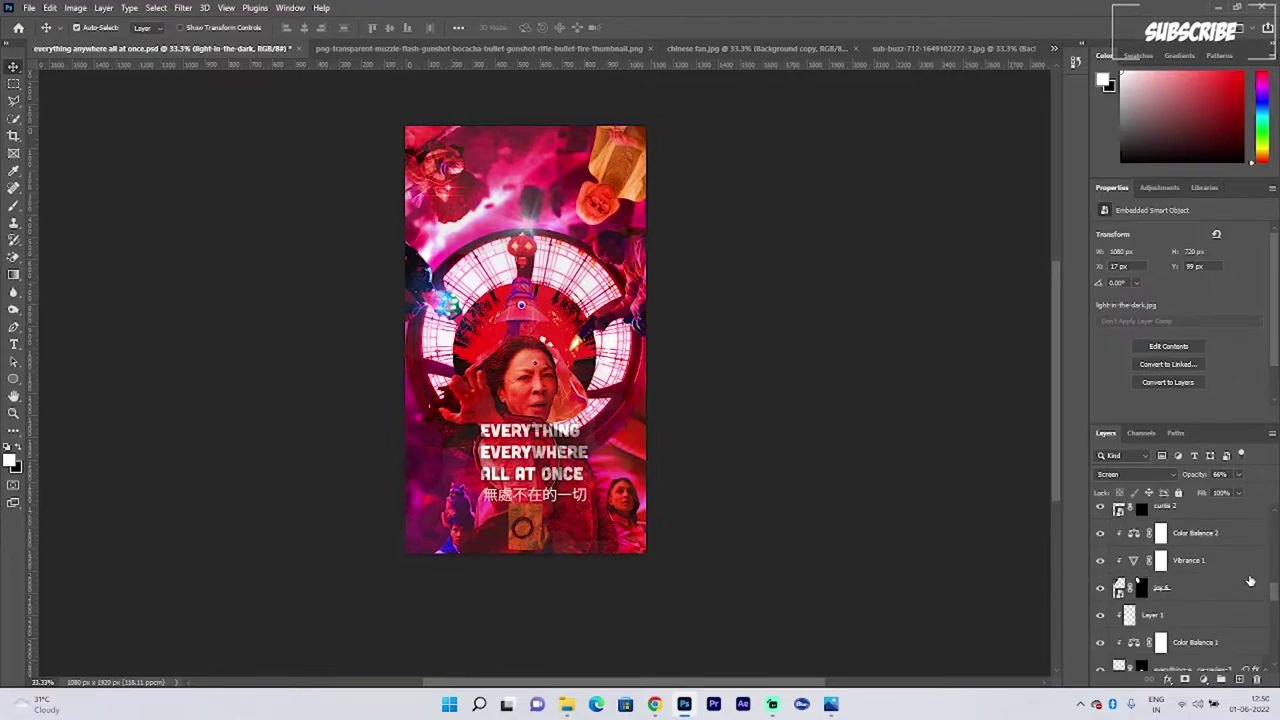
pyautogui.scroll(-3, 1200, 605)
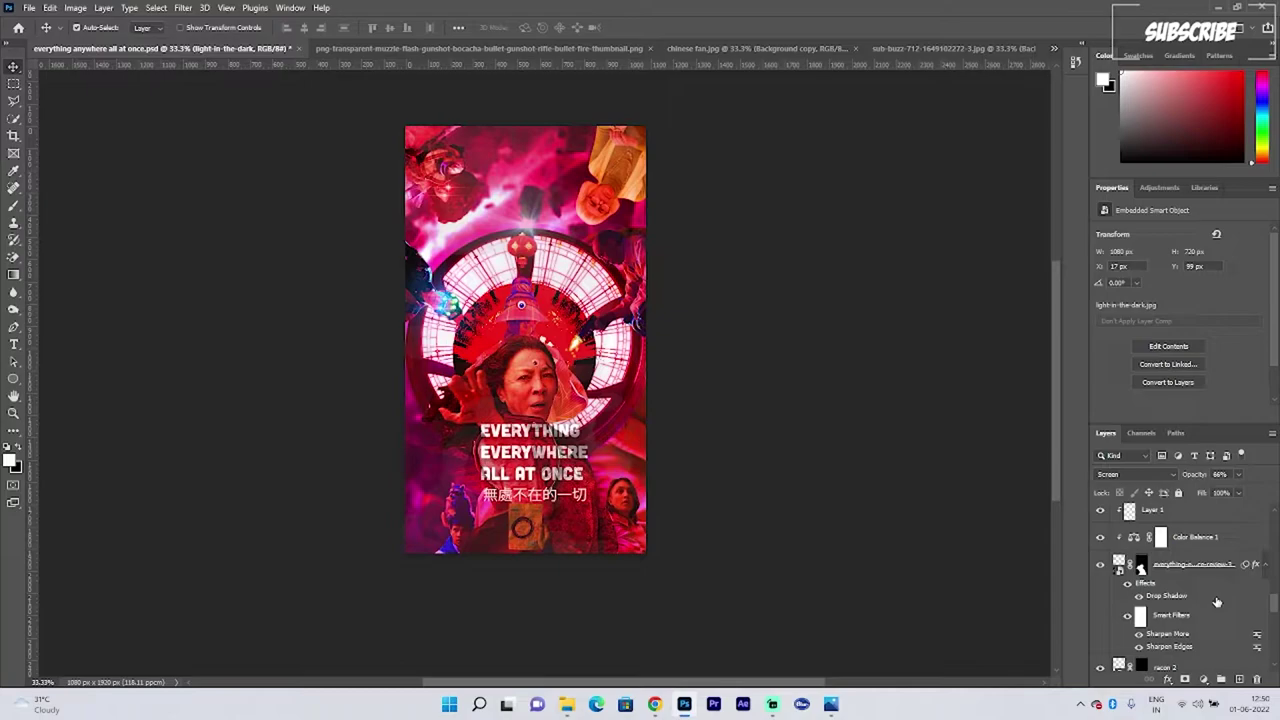
pyautogui.scroll(-2, 1217, 601)
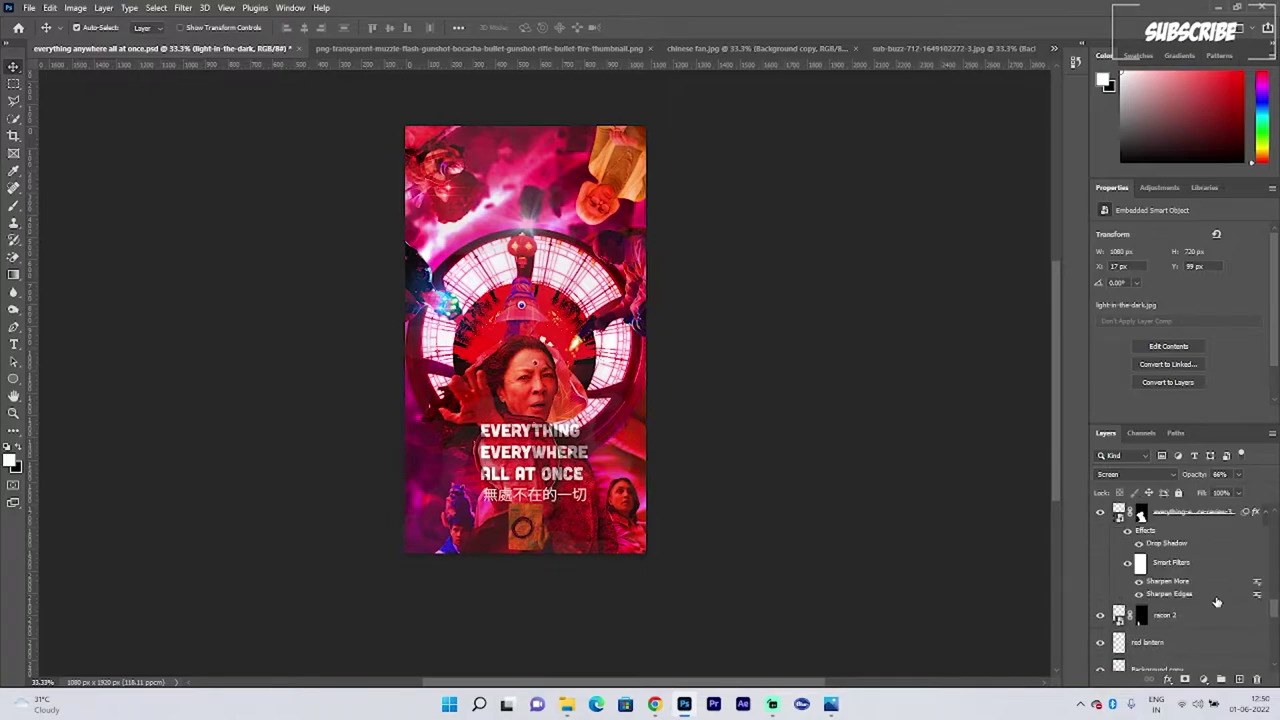
pyautogui.scroll(-3, 1217, 601)
pyautogui.click(1181, 621)
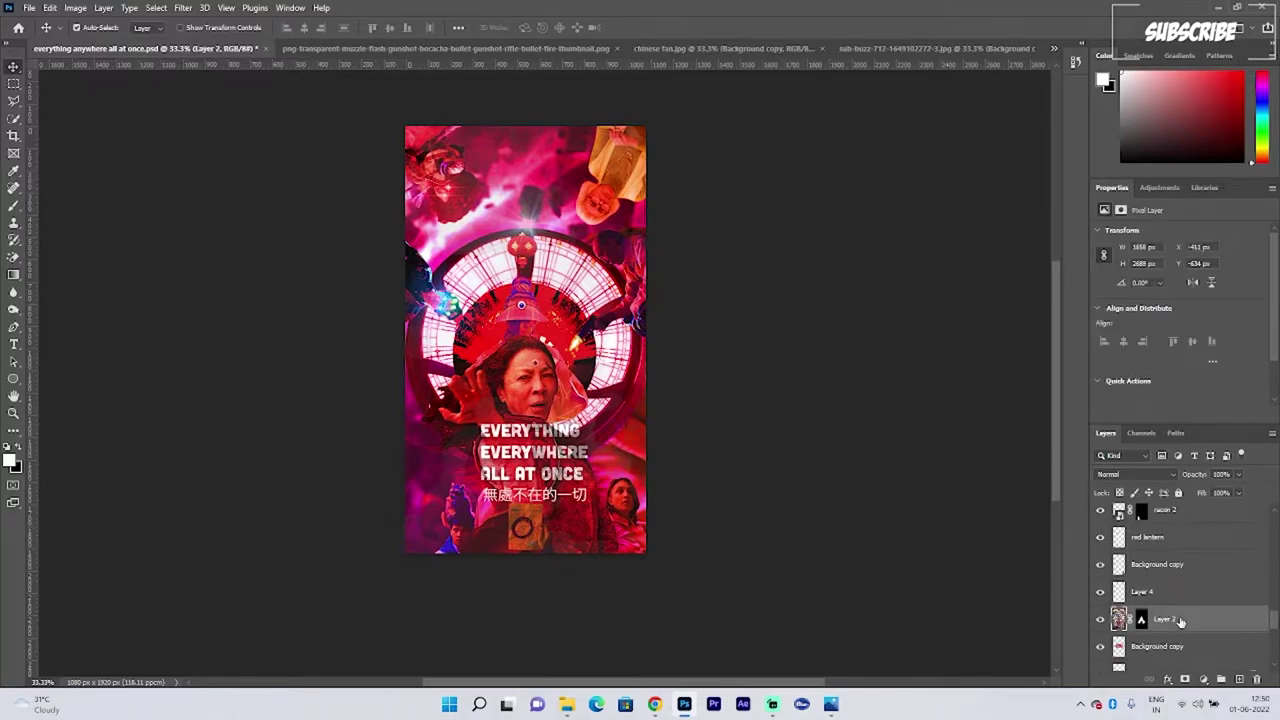
pyautogui.click(1167, 679)
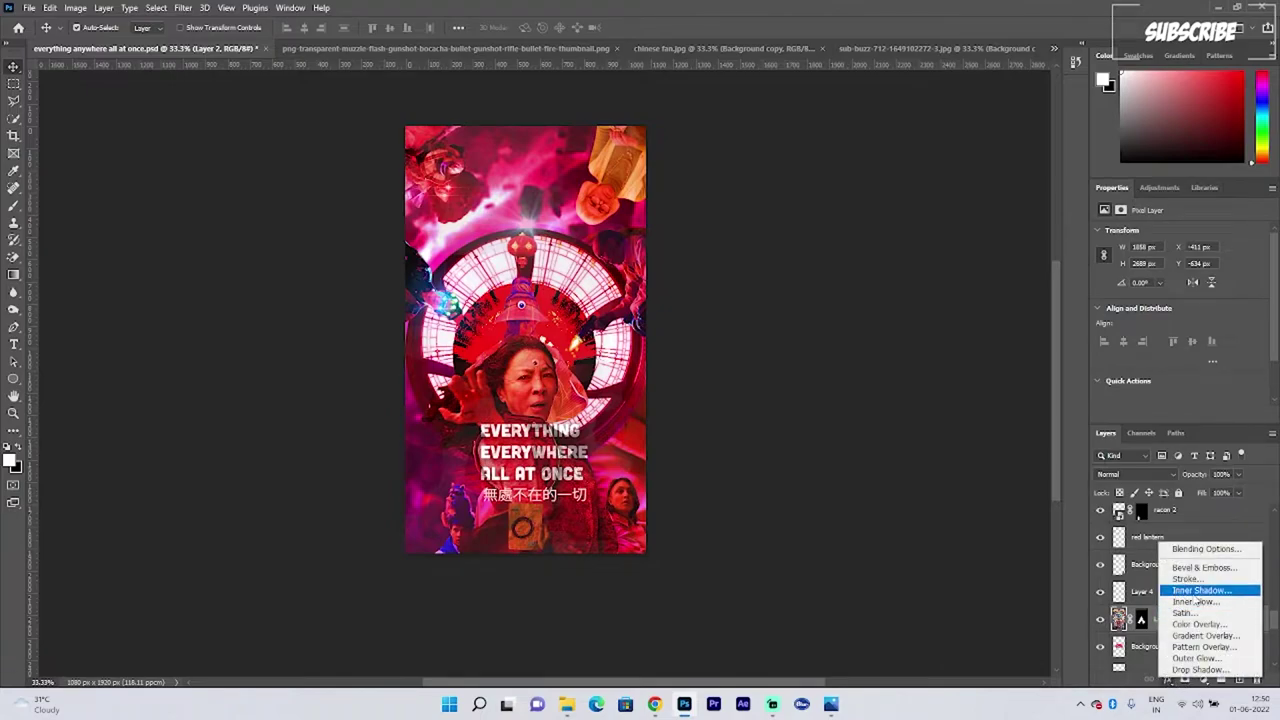
pyautogui.click(1197, 592)
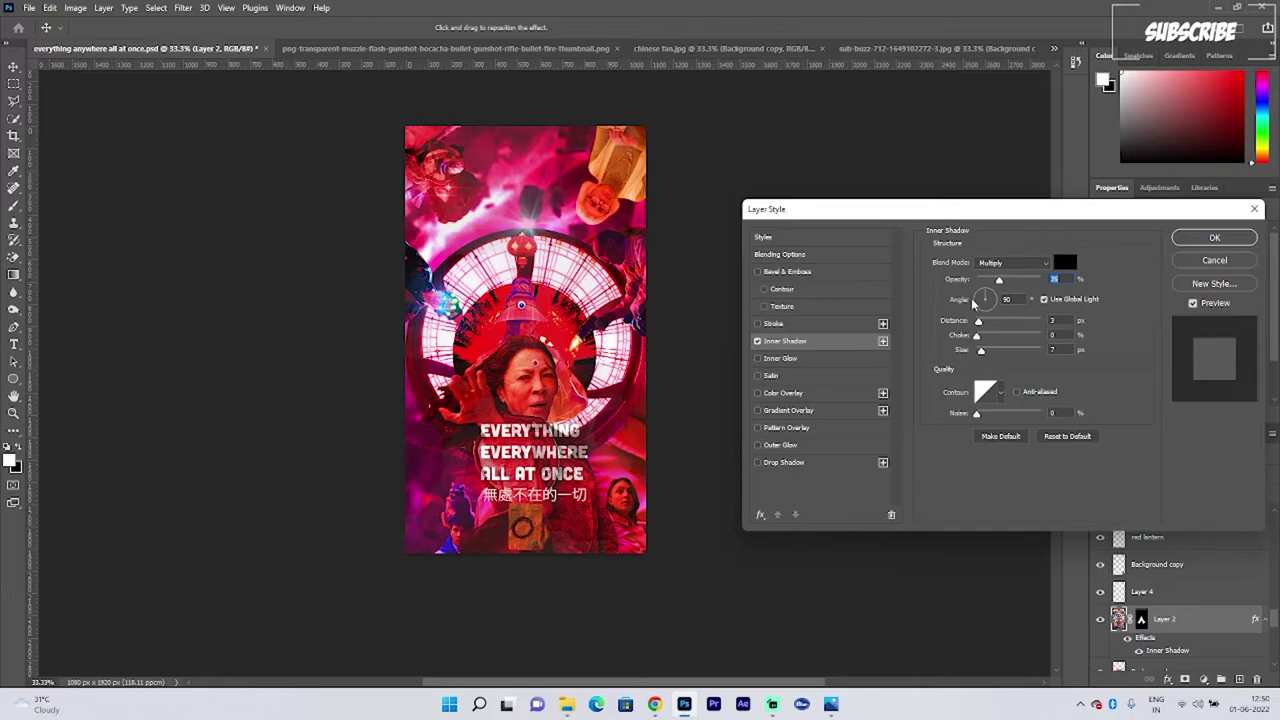
# Step: Set Layer 2's inner shadow to Overlay with 36% opacity, 39 px distance, 35% choke and 92 px size
pyautogui.moveTo(978, 321); pyautogui.dragTo(1006, 352)
pyautogui.click(1013, 262)
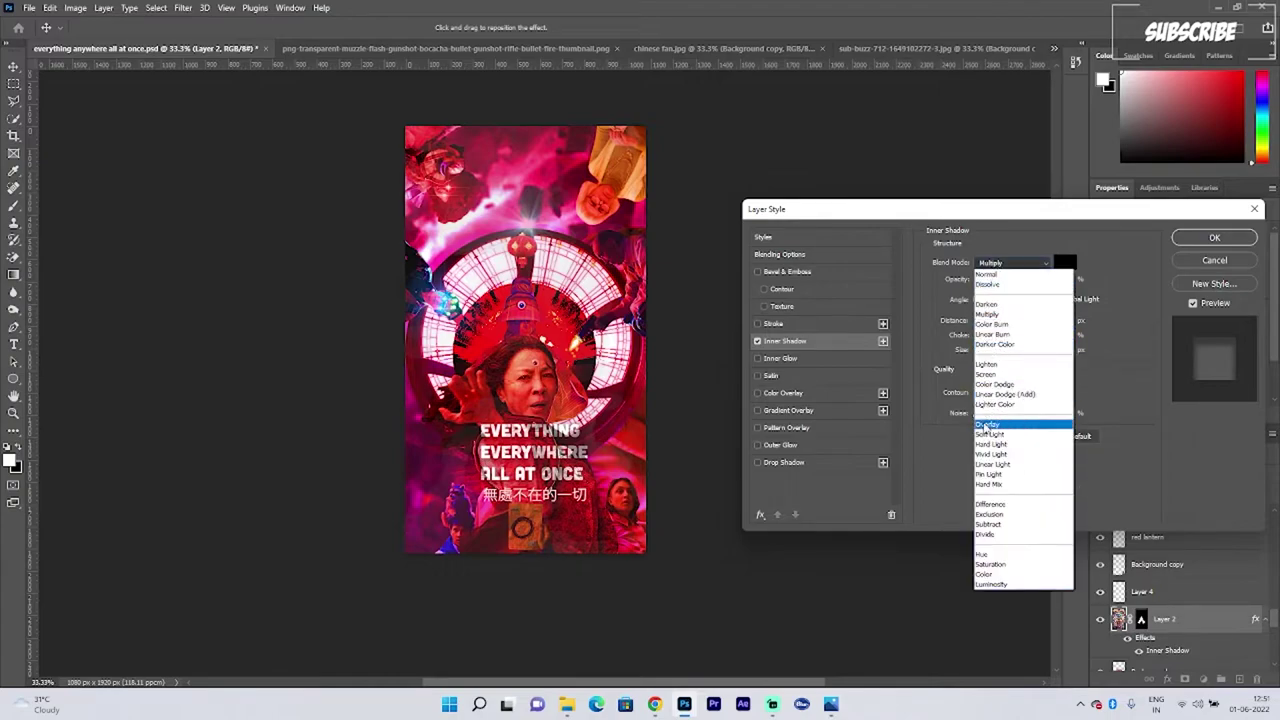
pyautogui.click(988, 414)
# Step: Add a white inside Stroke to Layer 2
pyautogui.click(758, 324)
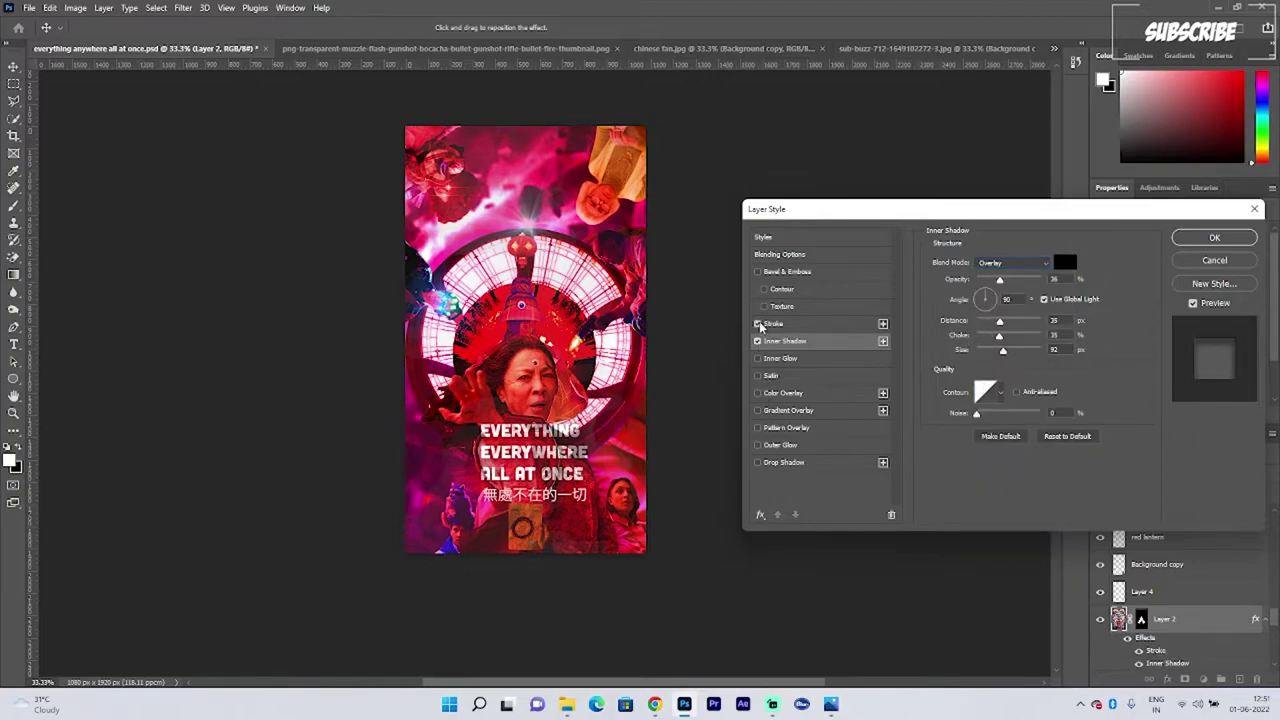
pyautogui.click(775, 324)
pyautogui.click(956, 359)
pyautogui.moveTo(875, 205); pyautogui.dragTo(831, 132)
pyautogui.click(1126, 160)
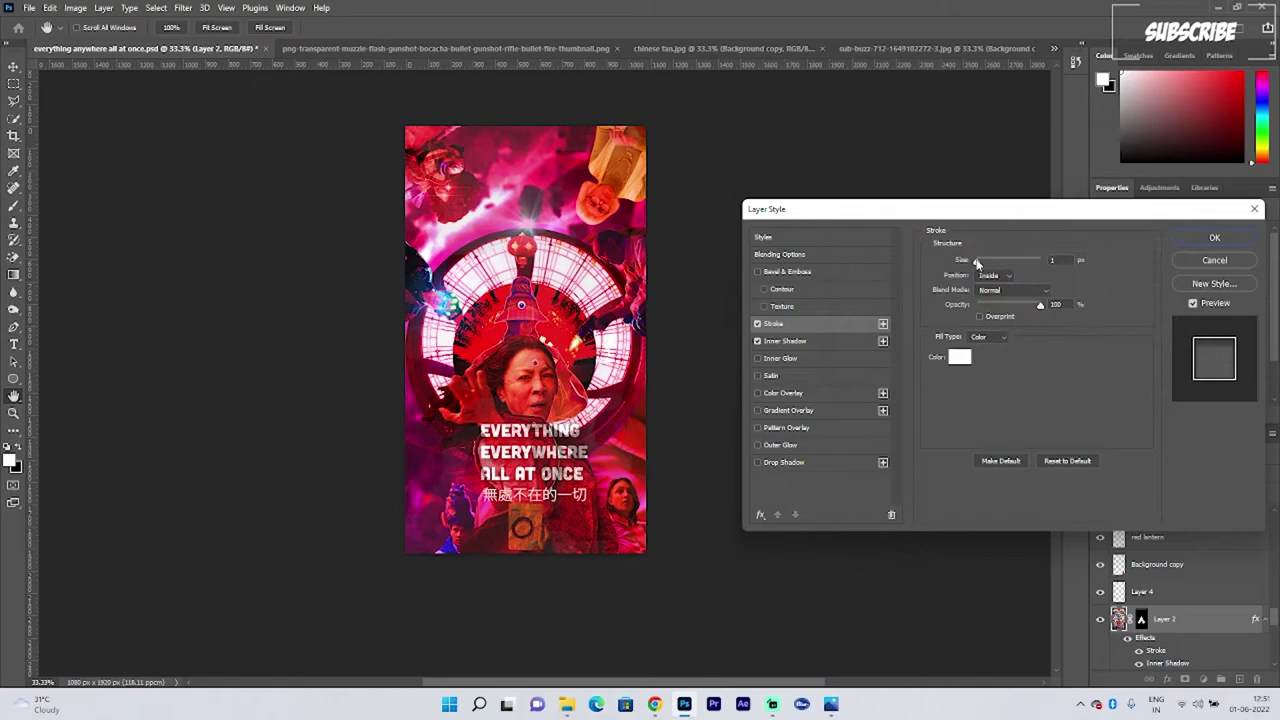
# Step: Set Layer 2's stroke to 74% opacity, Screen blend mode and 6 px size
pyautogui.moveTo(978, 262); pyautogui.dragTo(979, 264)
pyautogui.moveTo(1040, 304); pyautogui.dragTo(1023, 306)
pyautogui.click(1005, 290)
pyautogui.click(995, 405)
pyautogui.moveTo(978, 261); pyautogui.dragTo(982, 262)
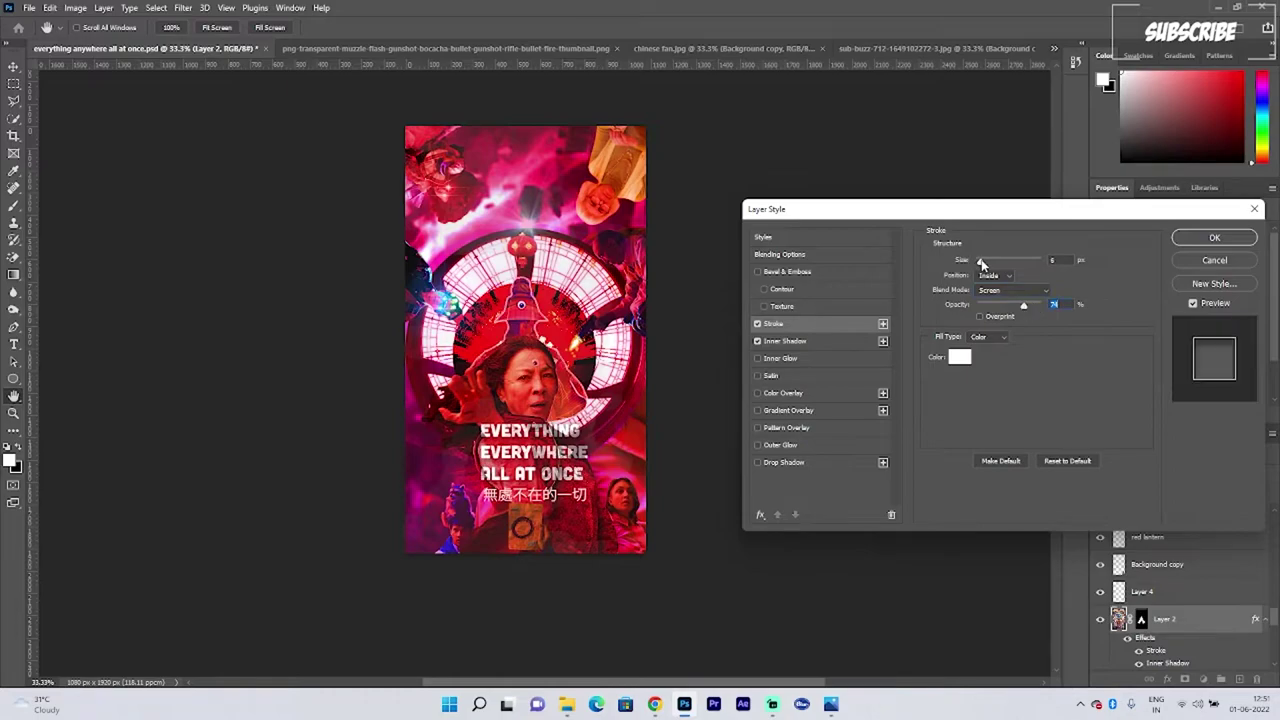
# Step: Try the Overlay blend mode on Layer 2's stroke and return it to Screen
pyautogui.click(996, 291)
pyautogui.click(992, 455)
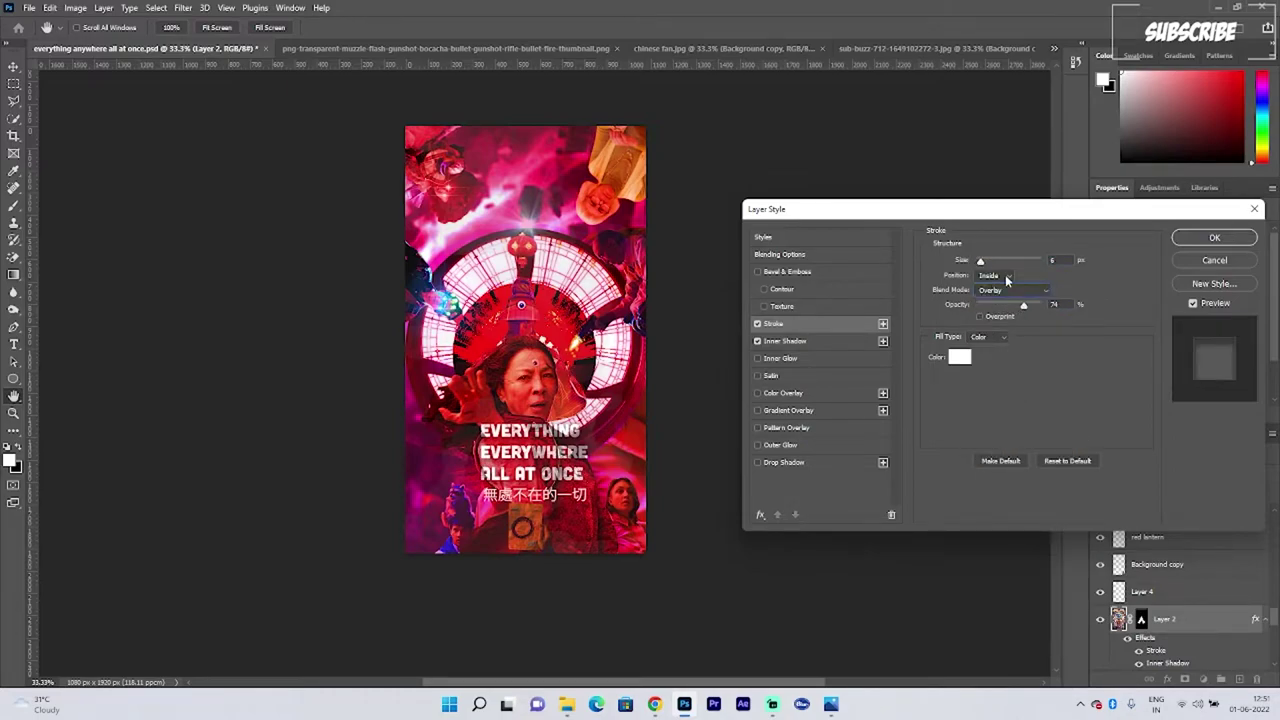
pyautogui.click(1005, 290)
pyautogui.click(995, 402)
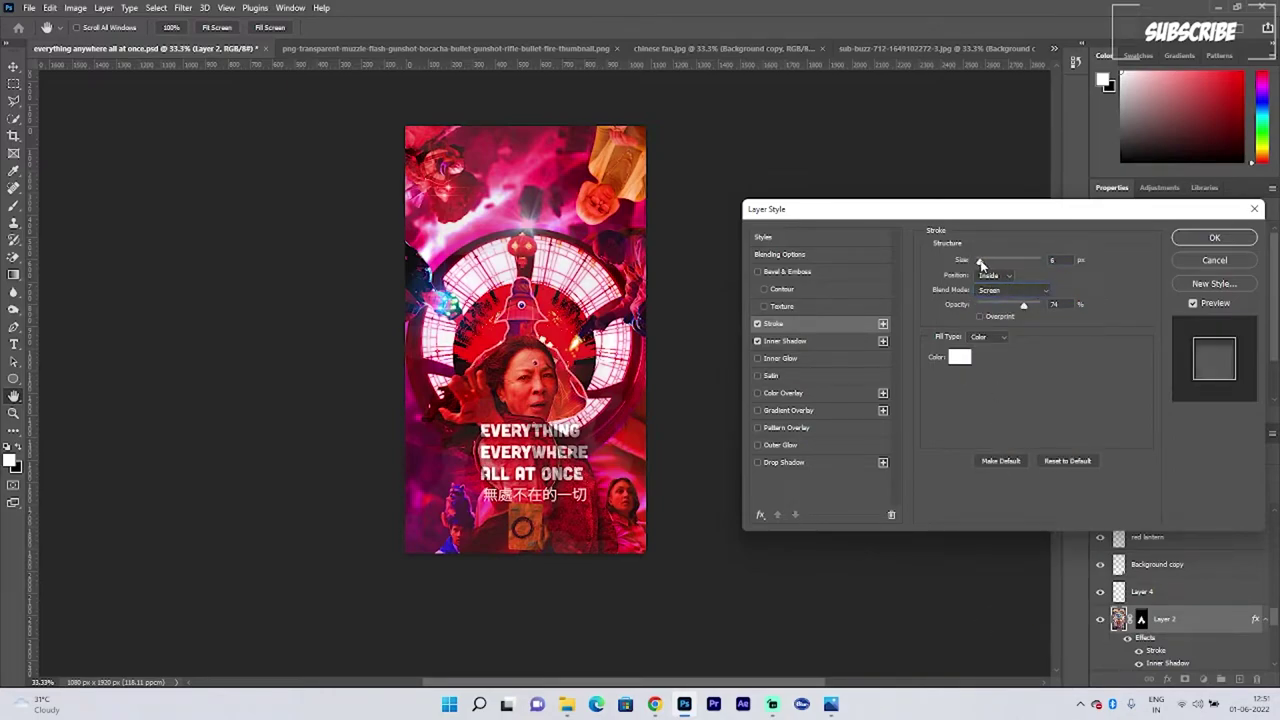
# Step: Set Layer 2's stroke size to 2 px and fill it with a linear black-to-white gradient at 107% scale
pyautogui.moveTo(981, 262); pyautogui.dragTo(977, 262)
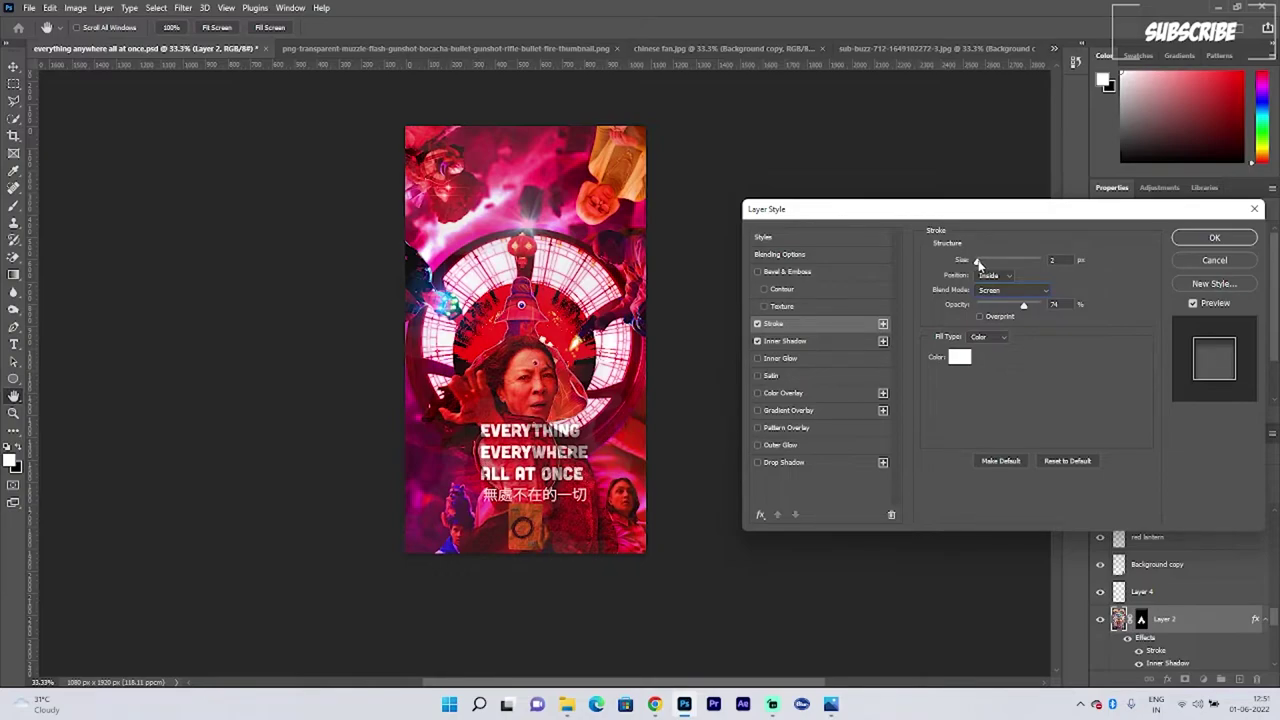
pyautogui.click(988, 337)
pyautogui.click(975, 357)
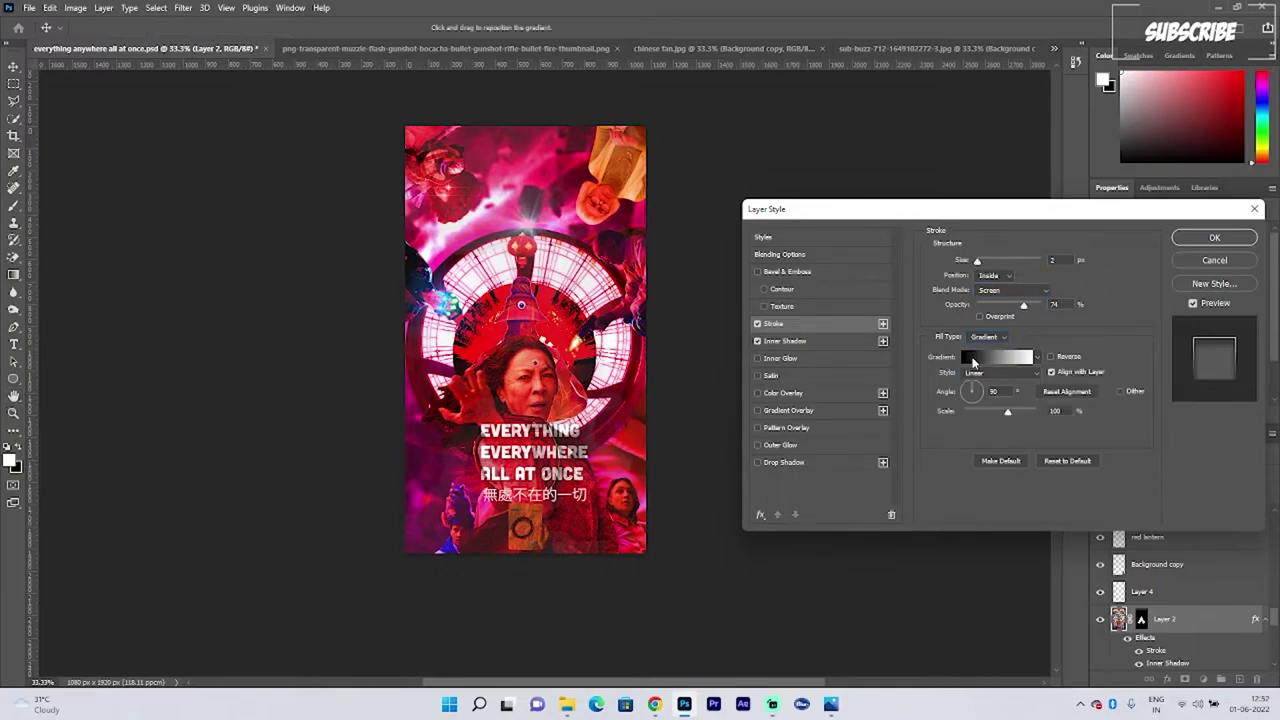
pyautogui.moveTo(1012, 413); pyautogui.dragTo(1006, 411)
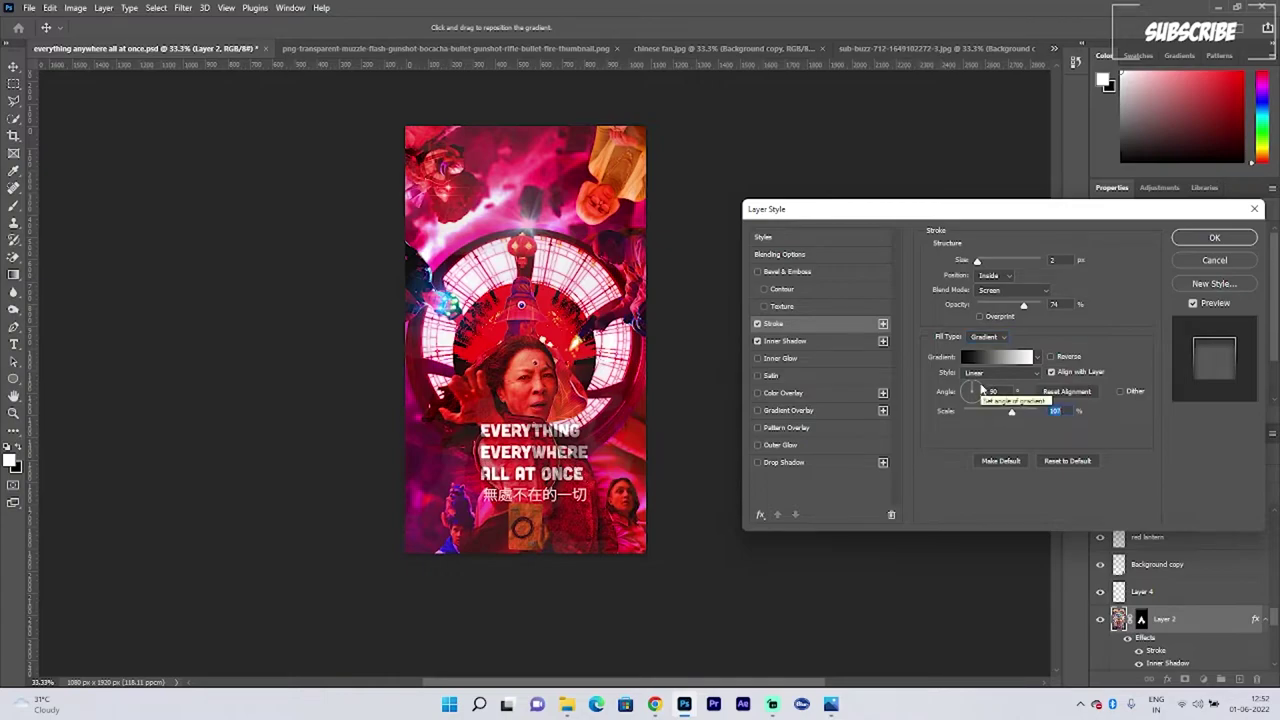
pyautogui.click(1205, 238)
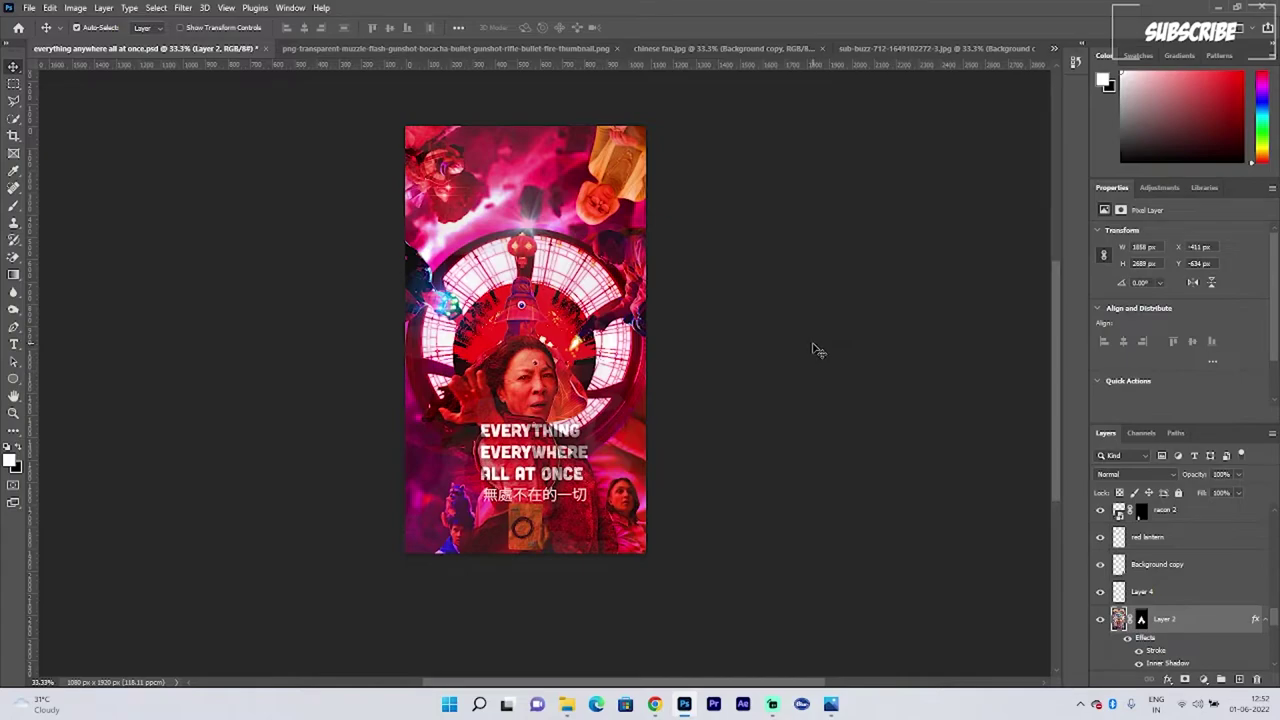
pyautogui.click(818, 350)
pyautogui.click(29, 7)
pyautogui.click(77, 280)
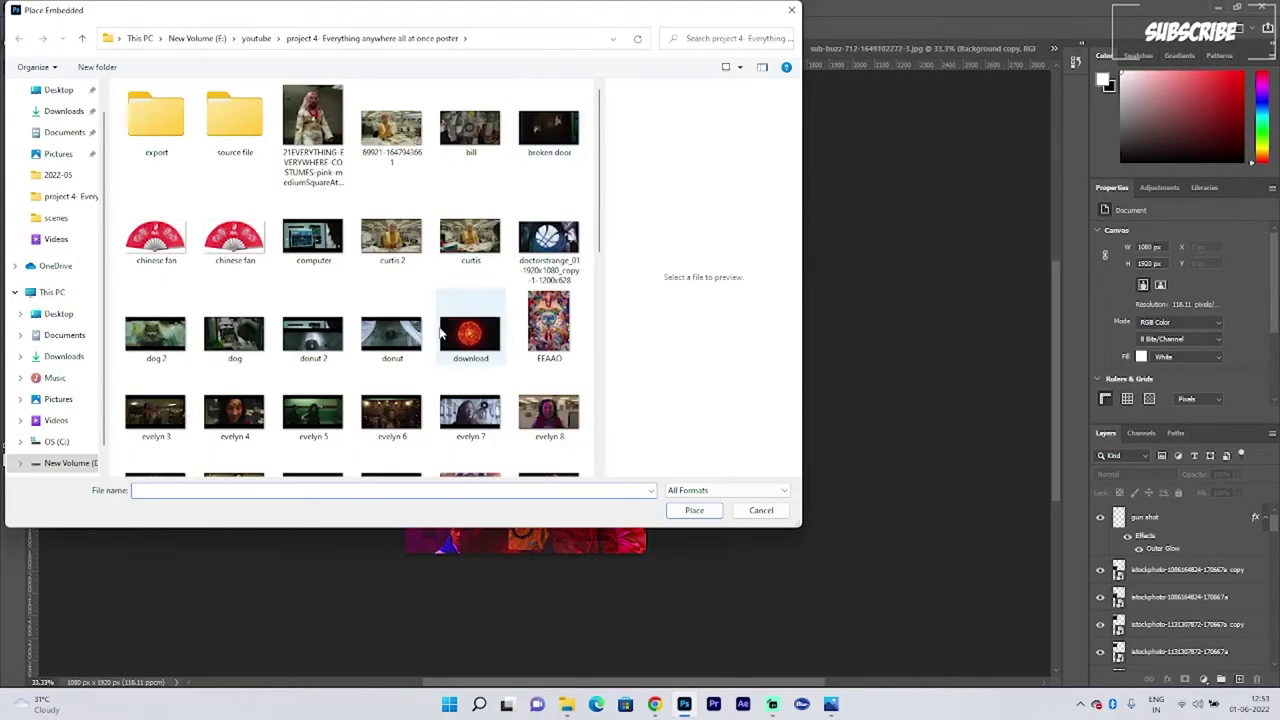
pyautogui.scroll(-5, 380, 388)
pyautogui.scroll(5, 381, 390)
pyautogui.scroll(-5, 381, 389)
pyautogui.scroll(2, 381, 389)
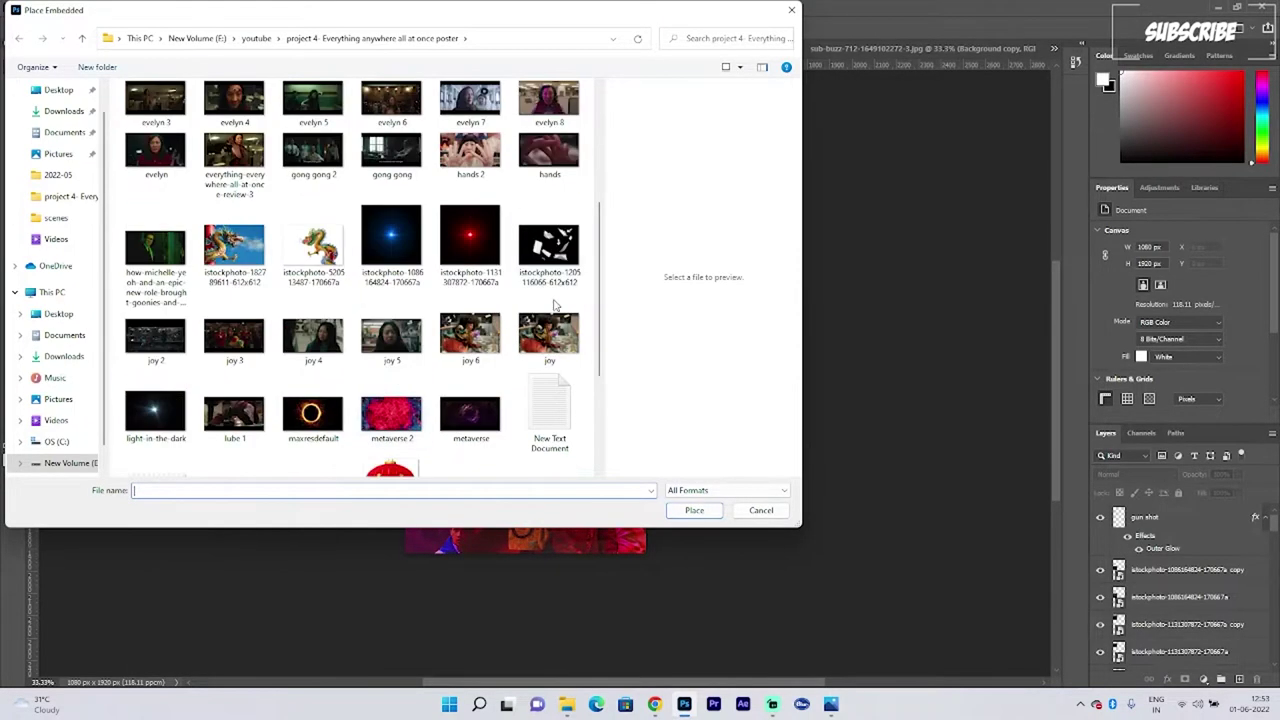
pyautogui.click(550, 254)
pyautogui.click(685, 511)
pyautogui.moveTo(593, 383); pyautogui.dragTo(578, 342)
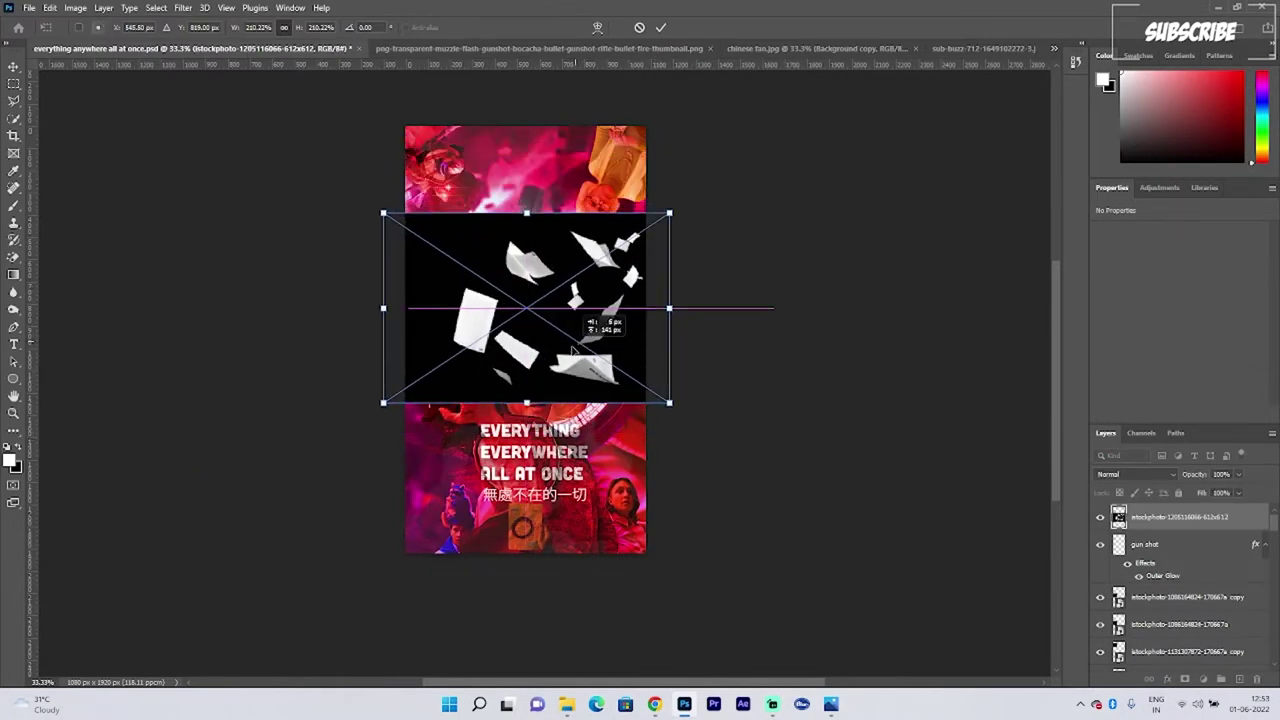
pyautogui.click(661, 28)
# Step: Set the flying-papers layer to Screen blend mode at 100% opacity and shift it over the clock wheel
pyautogui.click(1135, 474)
pyautogui.click(1108, 467)
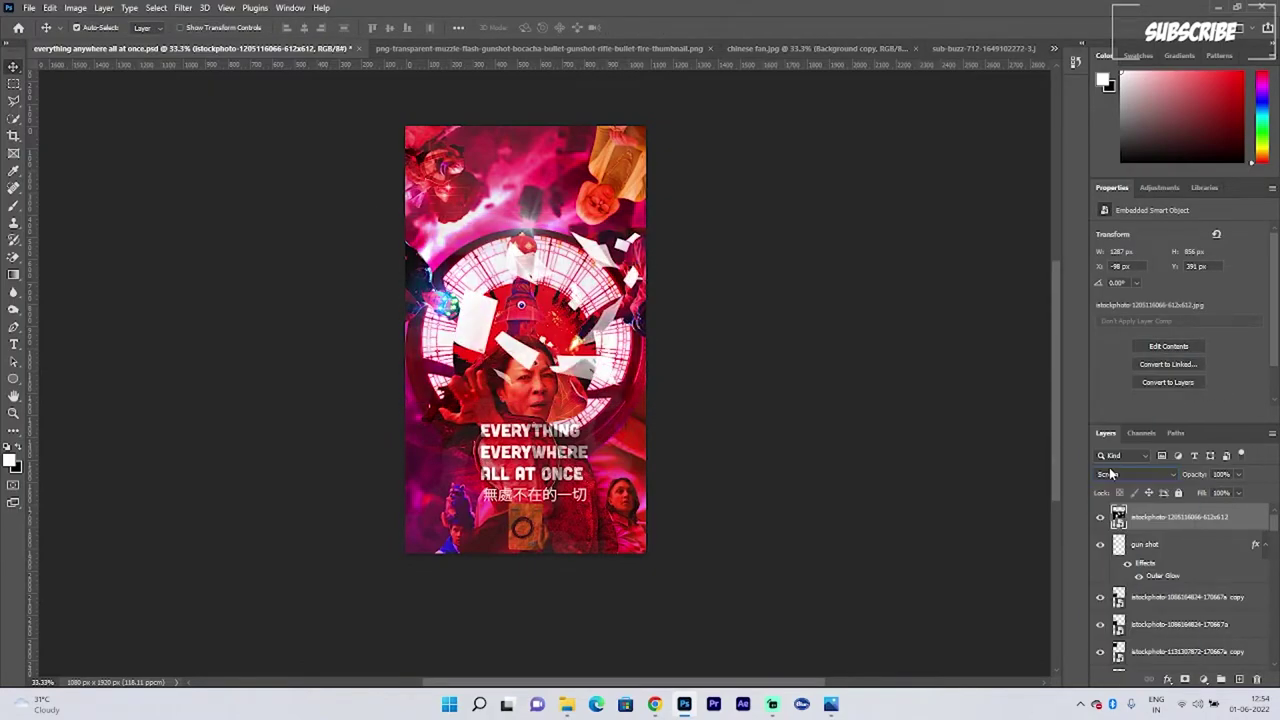
pyautogui.click(1238, 475)
pyautogui.moveTo(1230, 490); pyautogui.dragTo(1278, 497)
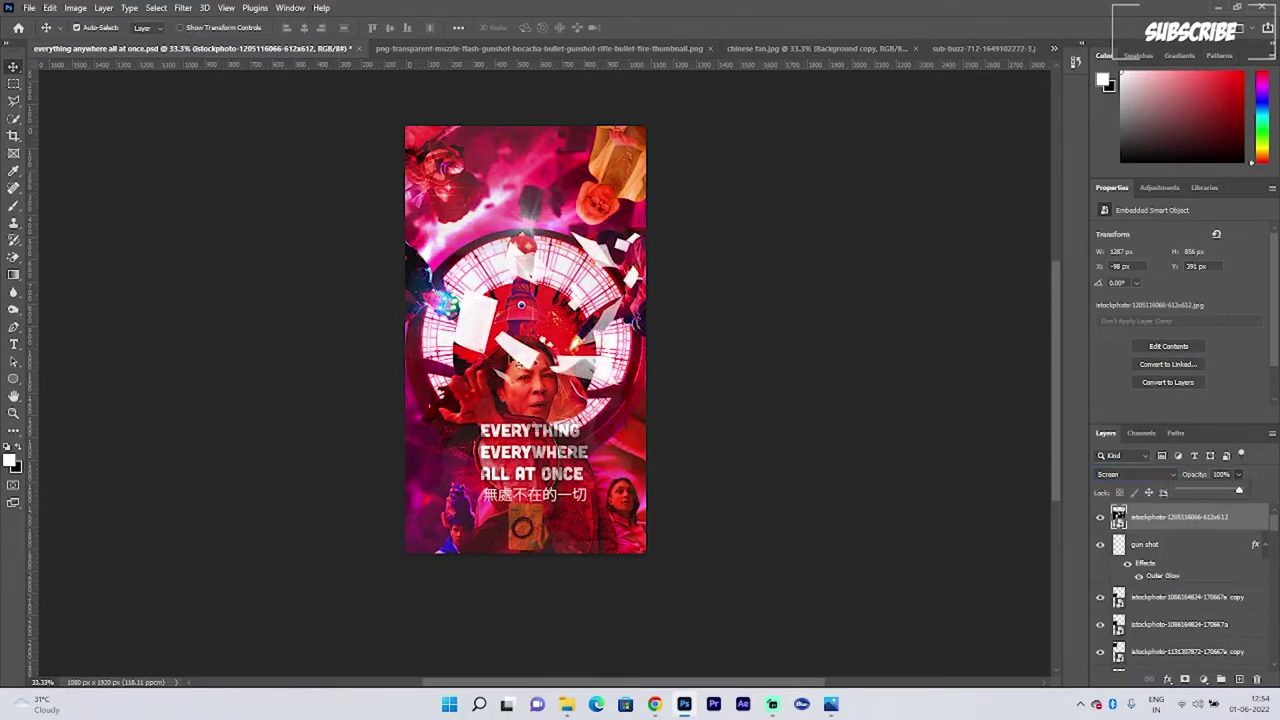
pyautogui.moveTo(525, 359); pyautogui.dragTo(500, 352)
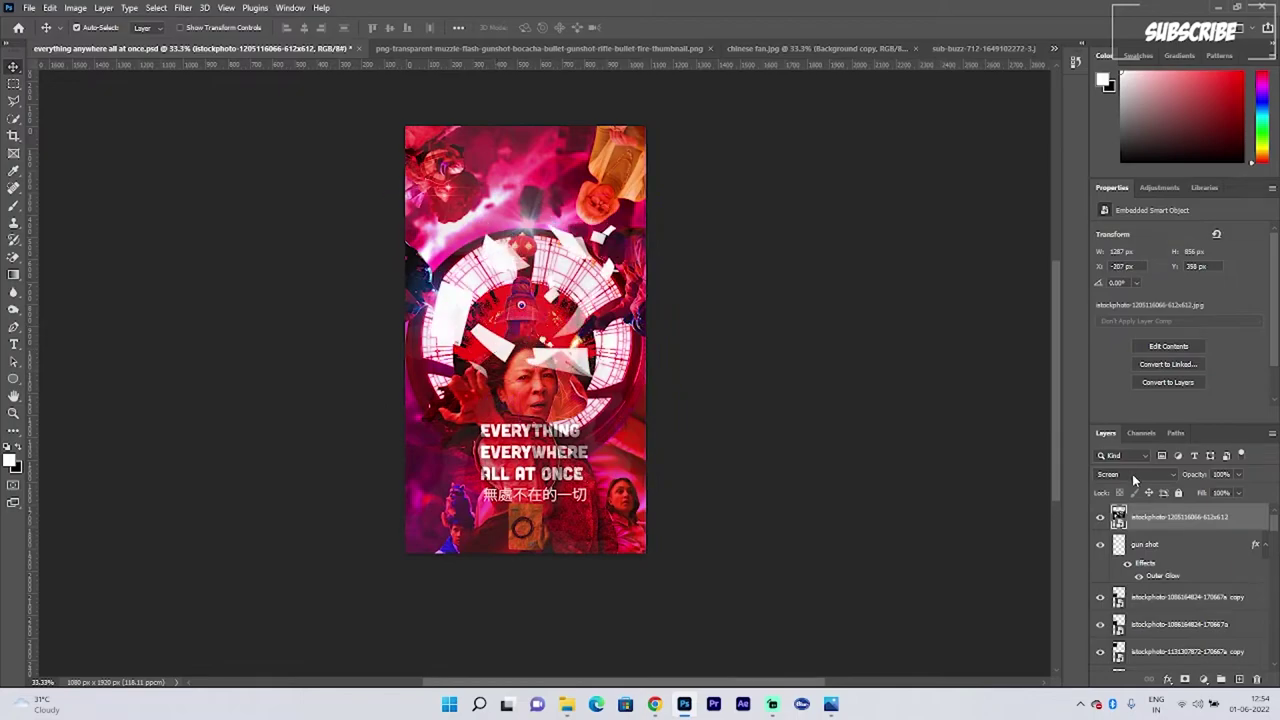
pyautogui.click(1133, 478)
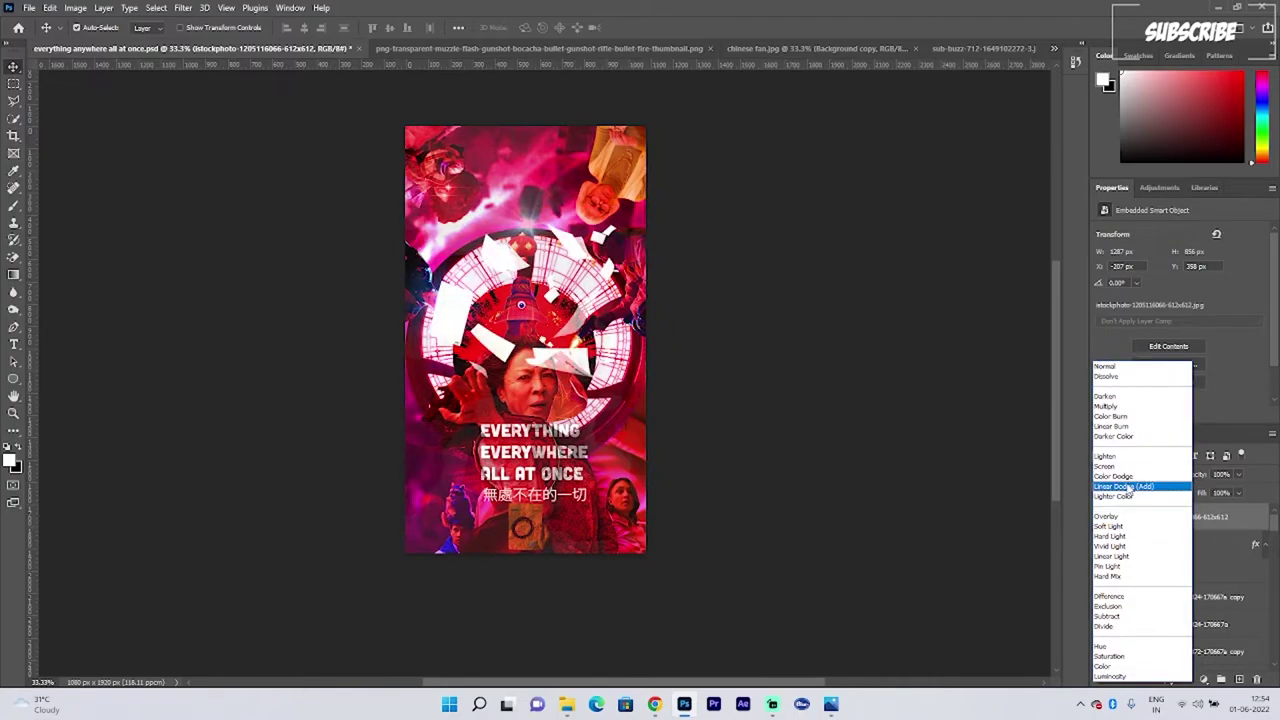
pyautogui.click(1105, 466)
# Step: Scale the flying-papers layer down to about 374 × 249 px and place it at the poster's left edge
pyautogui.hotkey('ctrl', 't')
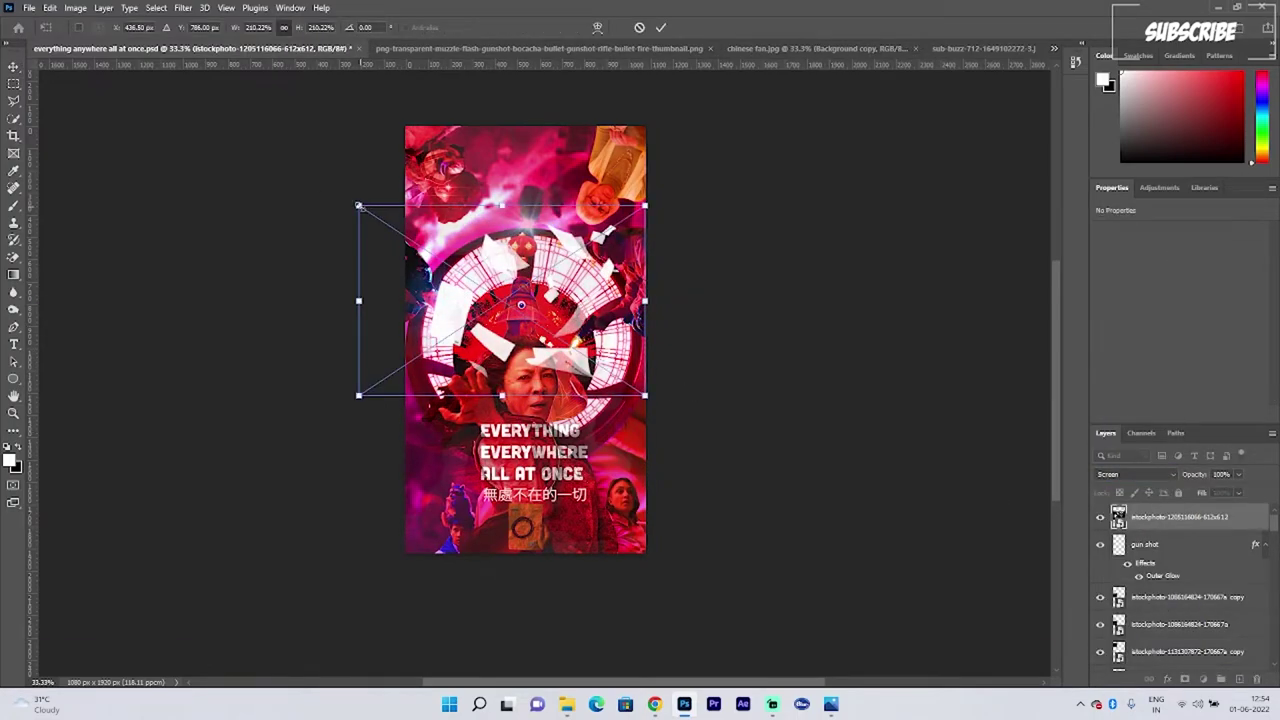
pyautogui.moveTo(360, 207); pyautogui.dragTo(446, 264)
pyautogui.moveTo(486, 308); pyautogui.dragTo(400, 450)
pyautogui.press('Return')
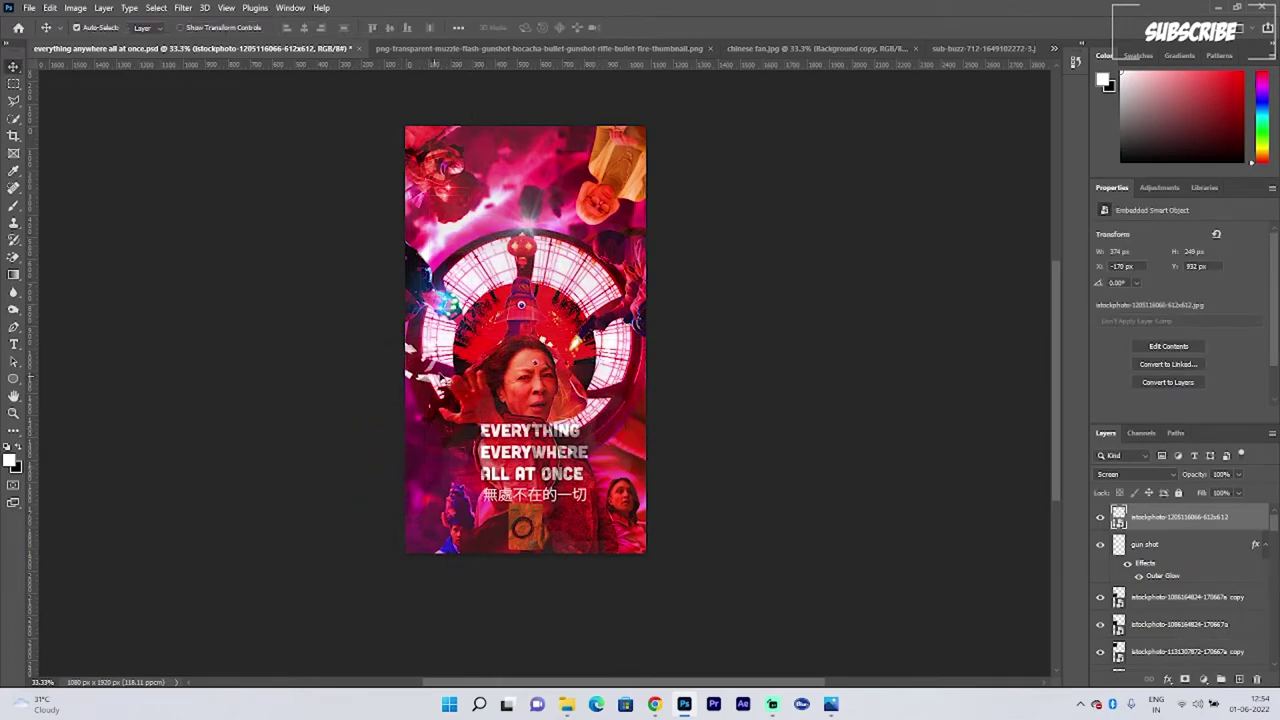
# Step: Duplicate the small flying papers three times along the poster's side edges and lower corners
pyautogui.click(374, 374)
pyautogui.moveTo(424, 377); pyautogui.dragTo(666, 394)
pyautogui.click(363, 436)
pyautogui.click(766, 360)
pyautogui.moveTo(414, 394); pyautogui.dragTo(680, 514)
pyautogui.click(757, 411)
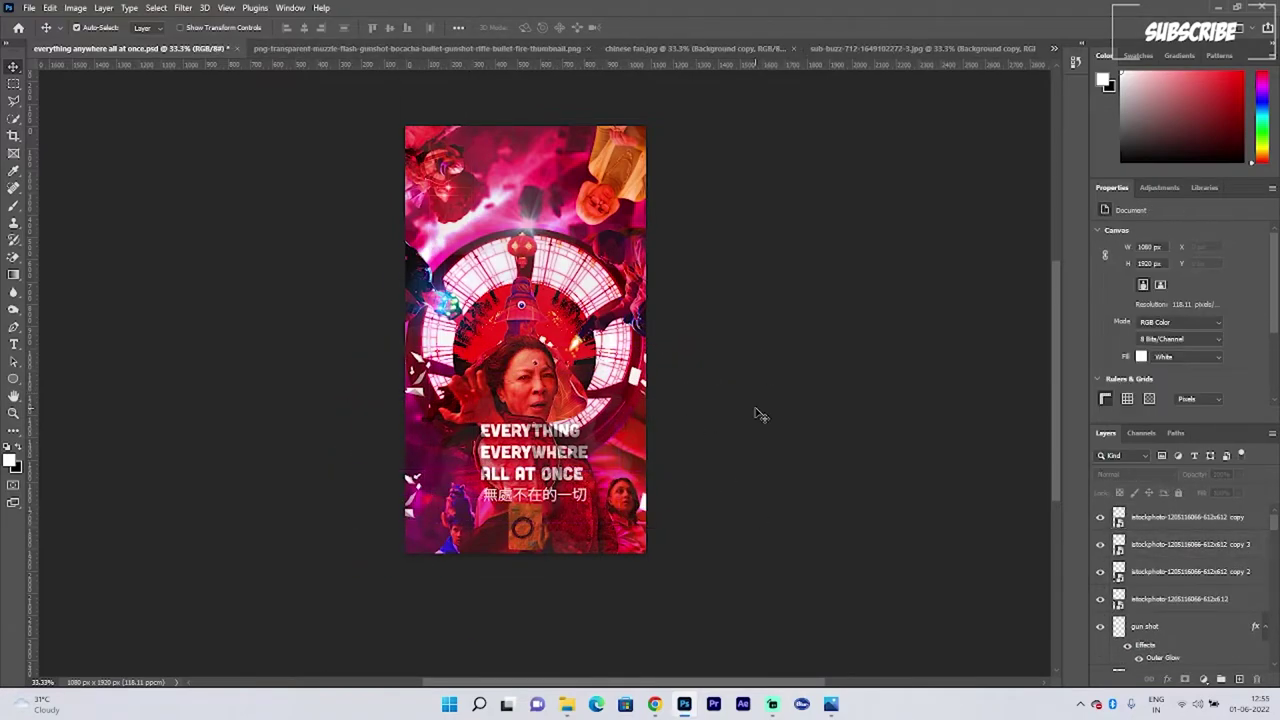
# Step: Try a copy of the flying papers near the poster's top edge and undo it
pyautogui.moveTo(416, 391); pyautogui.dragTo(538, 145)
pyautogui.click(729, 244)
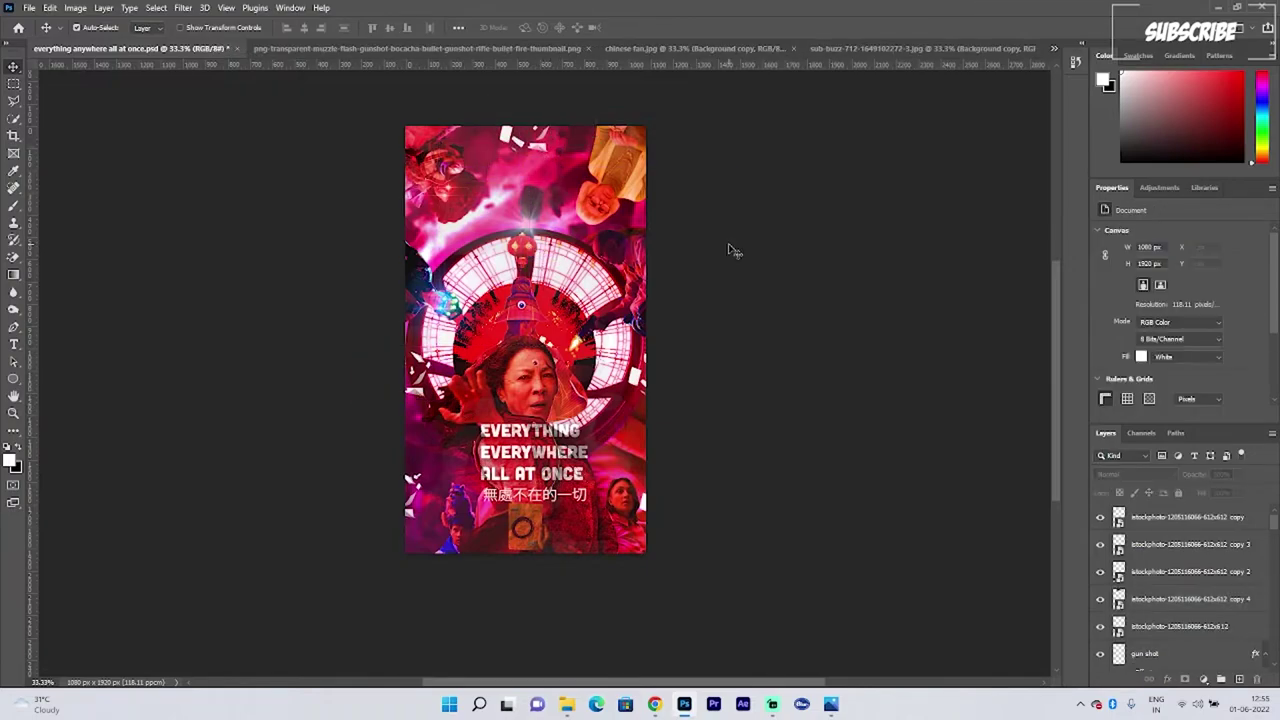
pyautogui.hotkey('ctrl', 'z')
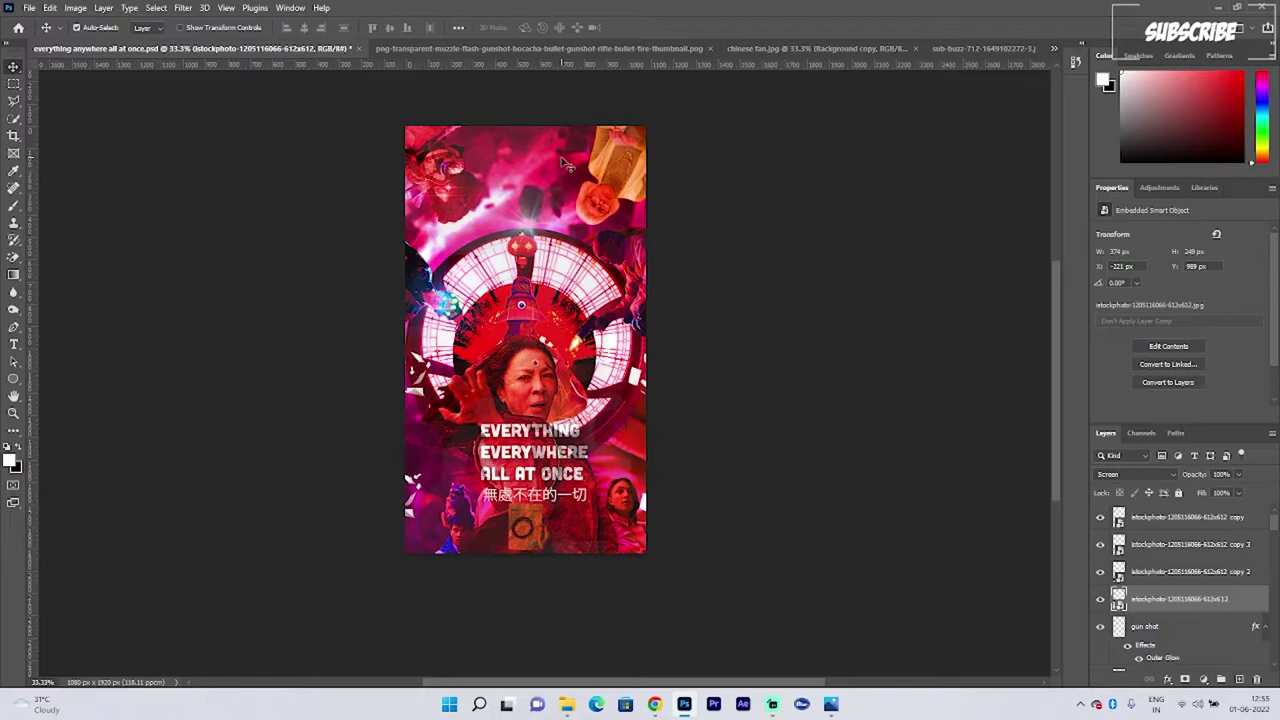
# Step: Add copies of the flying papers around the red centre of the clock wheel and transform them to fit behind the main figure
pyautogui.moveTo(424, 384); pyautogui.dragTo(577, 339)
pyautogui.click(689, 329)
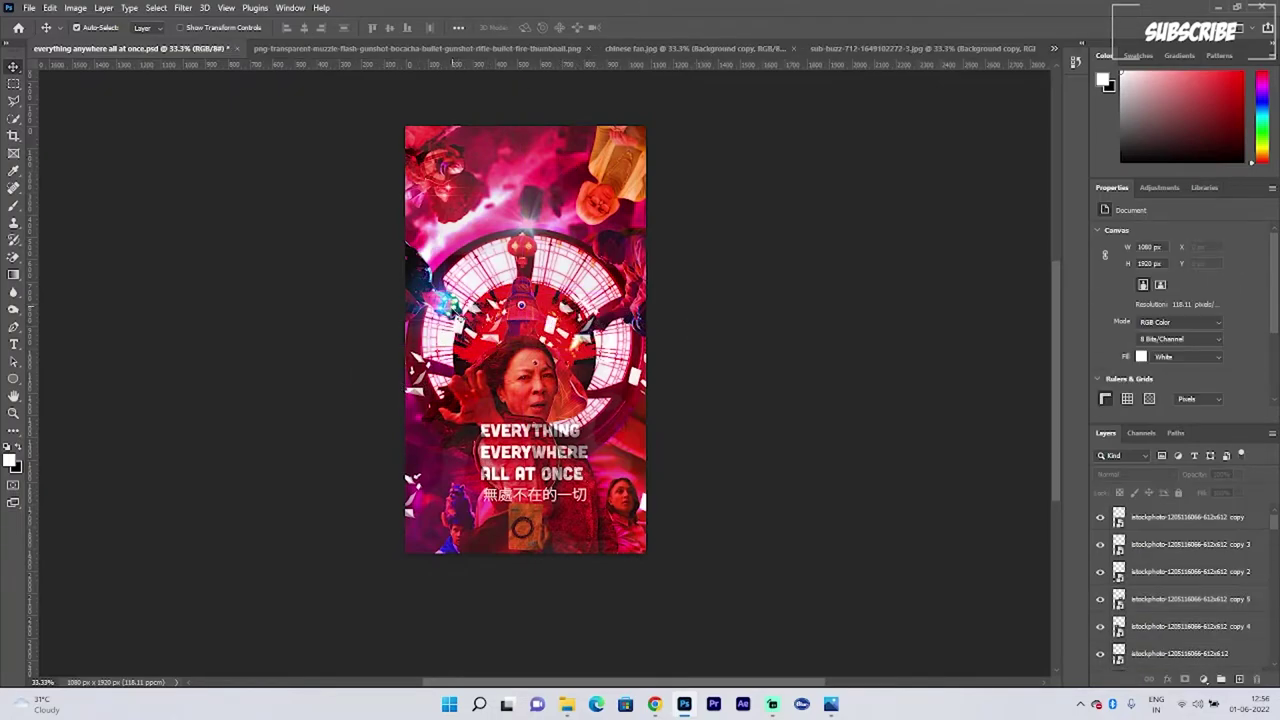
pyautogui.click(1118, 627)
pyautogui.hotkey('ctrl', 't')
pyautogui.moveTo(434, 294); pyautogui.dragTo(559, 325)
pyautogui.press('Return')
pyautogui.click(551, 325)
pyautogui.hotkey('ctrl', 't')
pyautogui.click(660, 28)
pyautogui.click(698, 310)
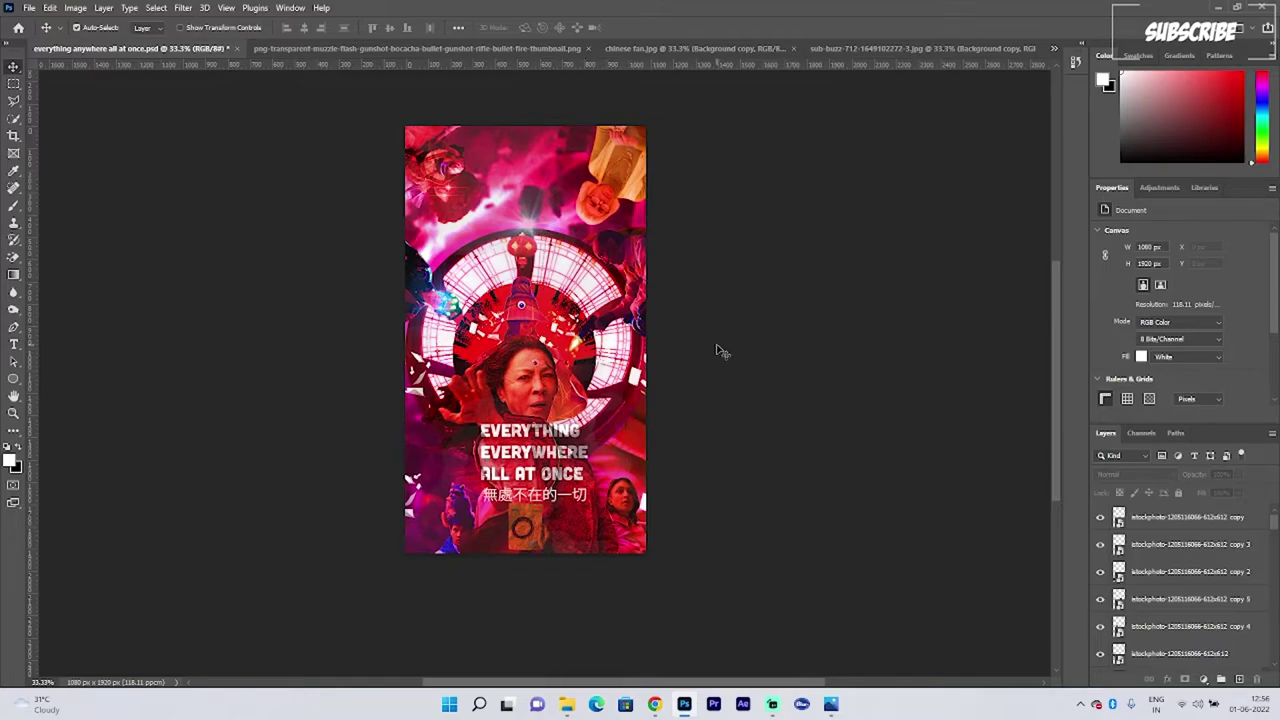
# Step: Set the light-in-the-dark layer's opacity to 58%
pyautogui.click(644, 288)
pyautogui.click(1238, 475)
pyautogui.moveTo(1237, 491)
pyautogui.mouseDown()
pyautogui.moveTo(1223, 492)
pyautogui.moveTo(1240, 493)
pyautogui.mouseUp()
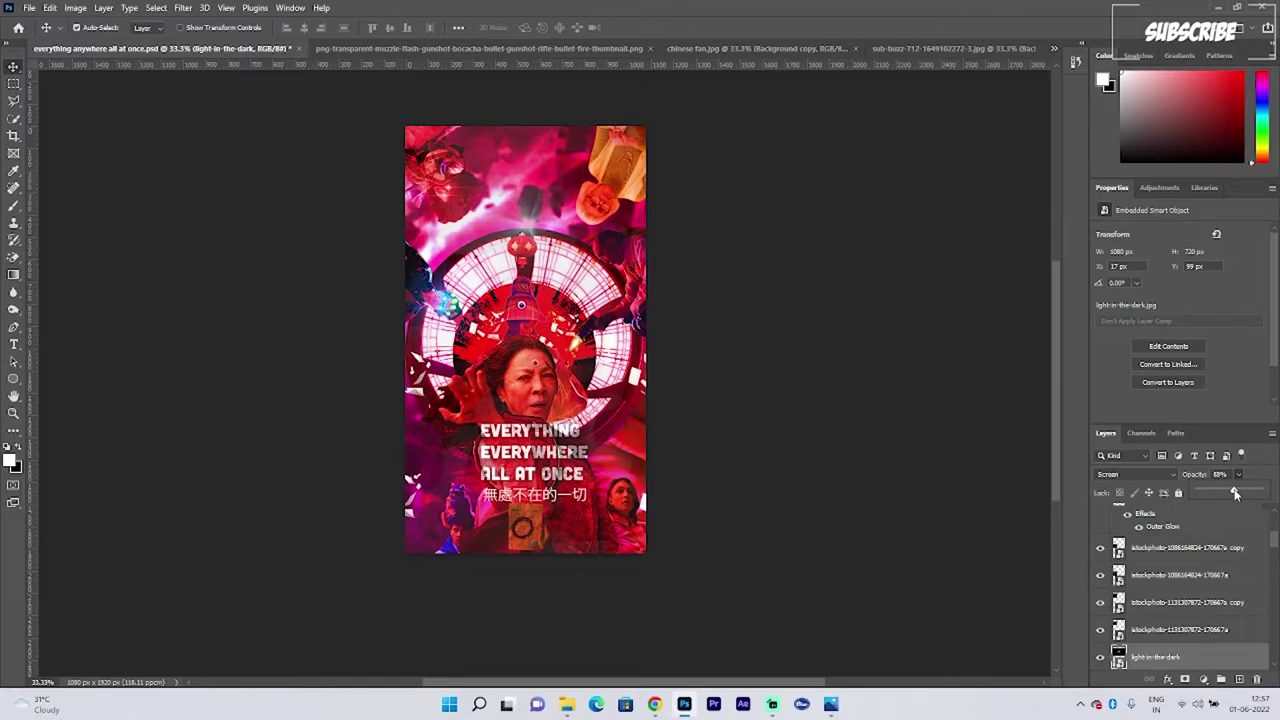
pyautogui.click(803, 422)
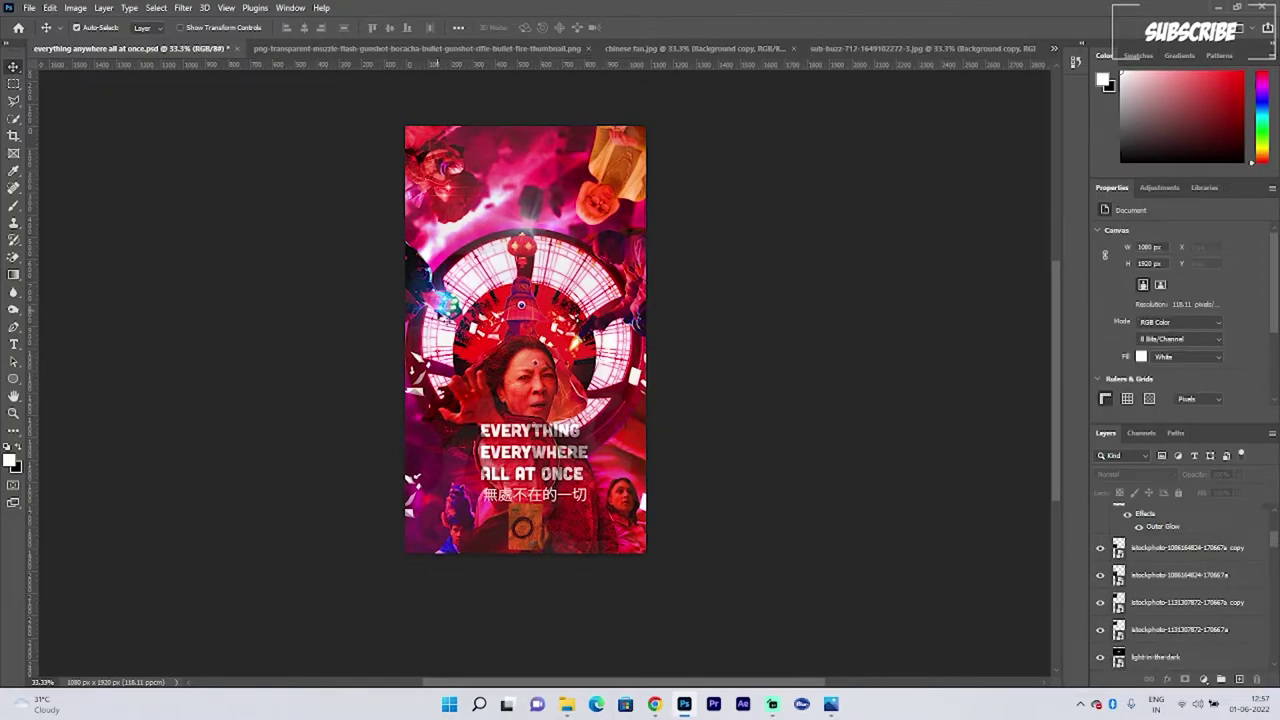
pyautogui.click(1185, 547)
pyautogui.keyDown('shift'); pyautogui.click(1180, 575); pyautogui.keyUp('shift')
pyautogui.click(1239, 474)
pyautogui.moveTo(1240, 493); pyautogui.dragTo(1223, 493)
pyautogui.click(819, 391)
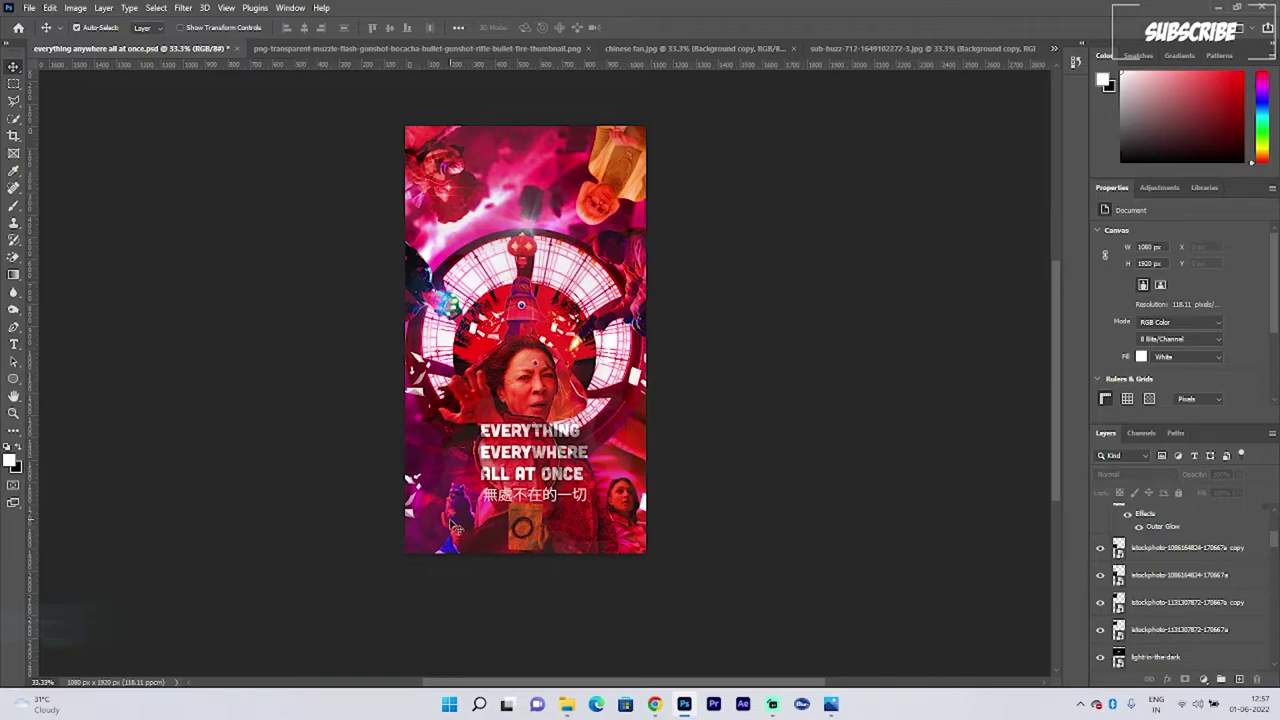
# Step: Add a clipped Exposure adjustment to the curtis 2 layer with exposure about -1.11 and offset about -0.0125
pyautogui.click(1196, 657)
pyautogui.scroll(-6, 1244, 594)
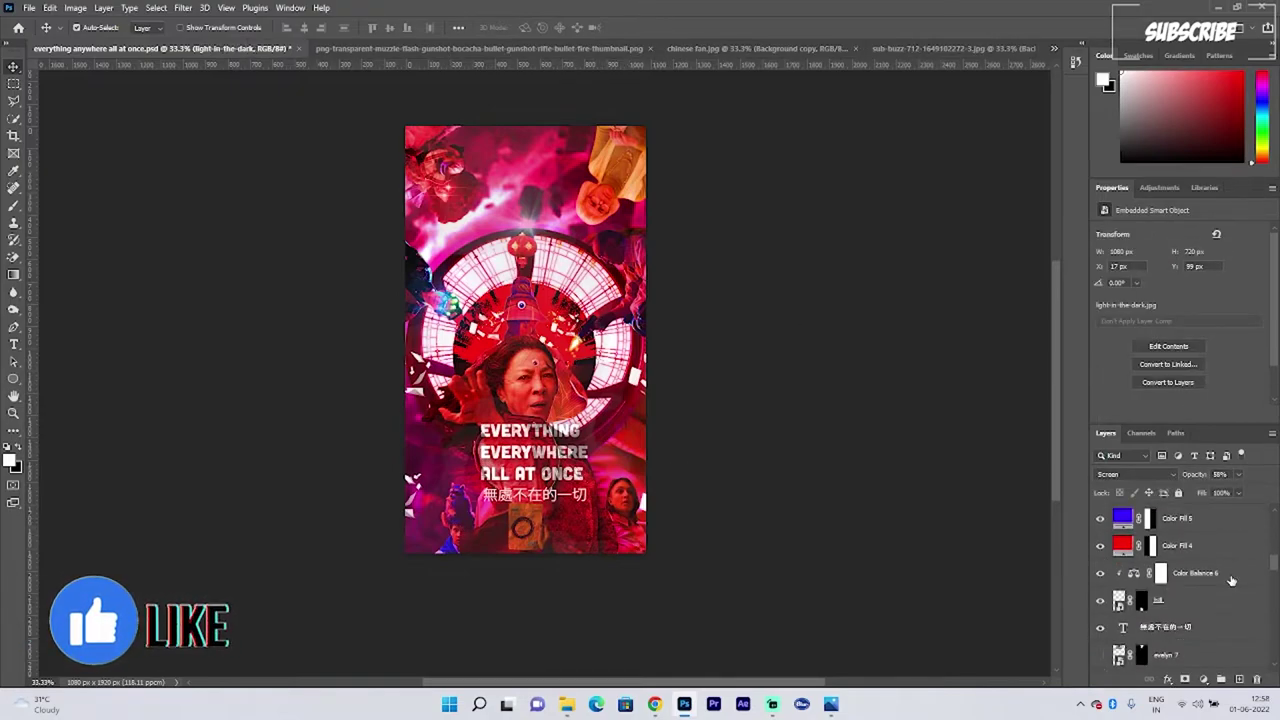
pyautogui.click(1202, 679)
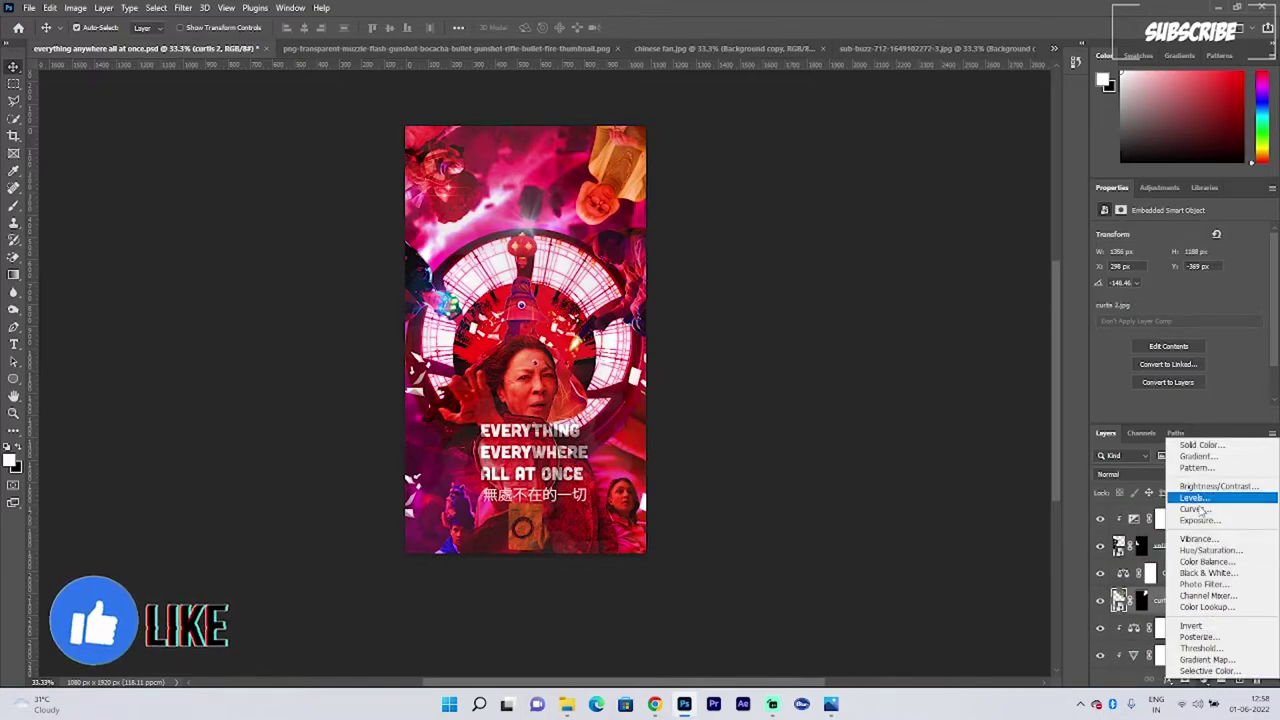
pyautogui.click(1210, 535)
pyautogui.moveTo(1178, 266); pyautogui.dragTo(1178, 293)
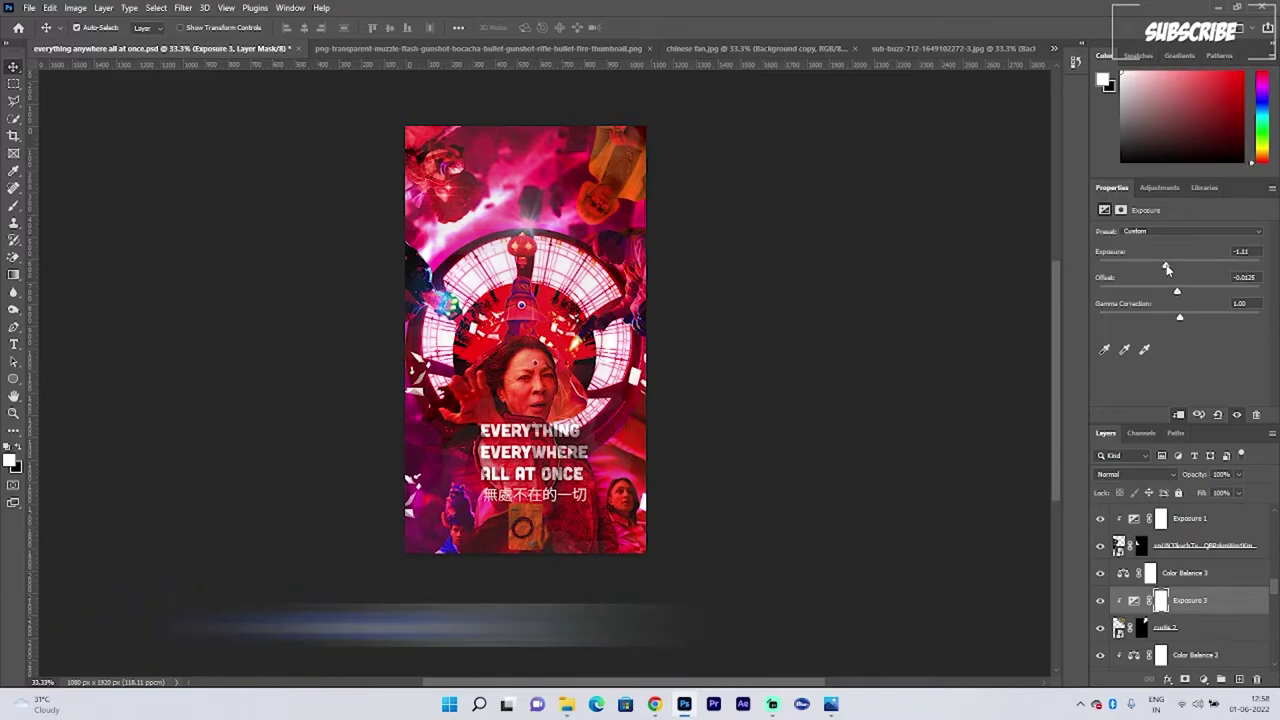
pyautogui.click(768, 325)
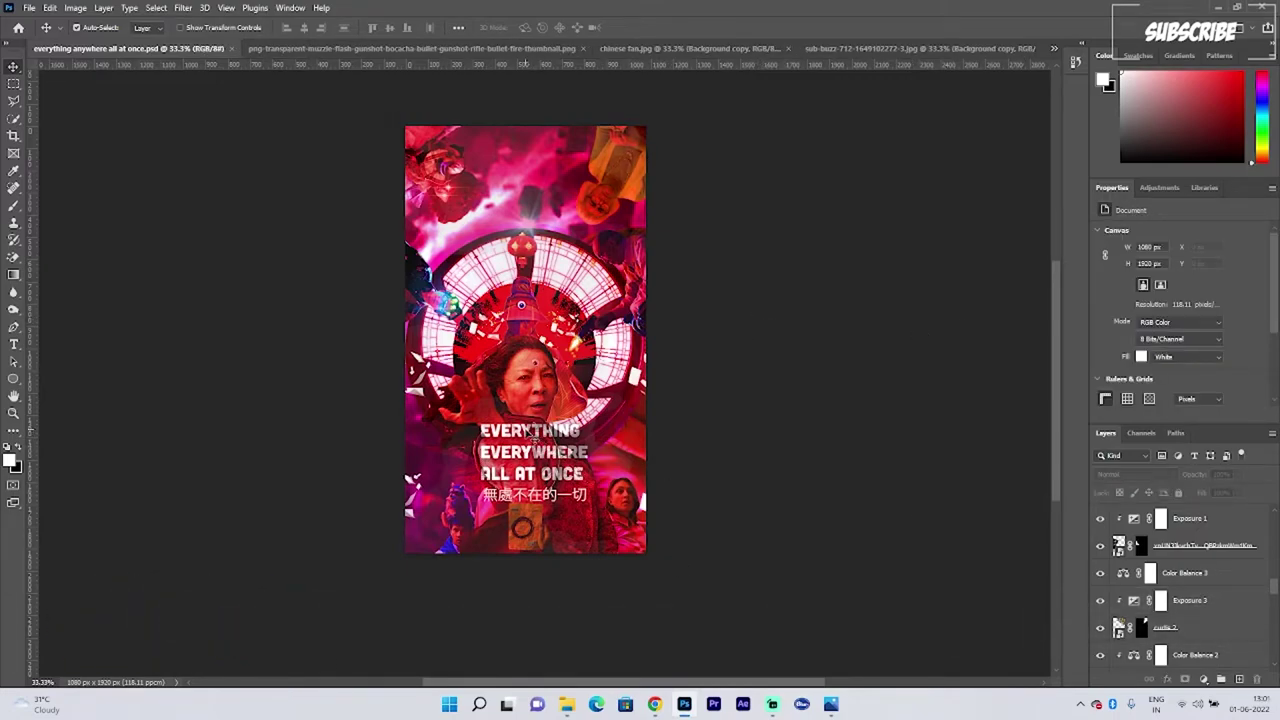
# Step: Add a white 1 px Stroke with Outside position to the EVERYTHING EVERYWHERE ALL AT ONCE title
pyautogui.click(530, 433)
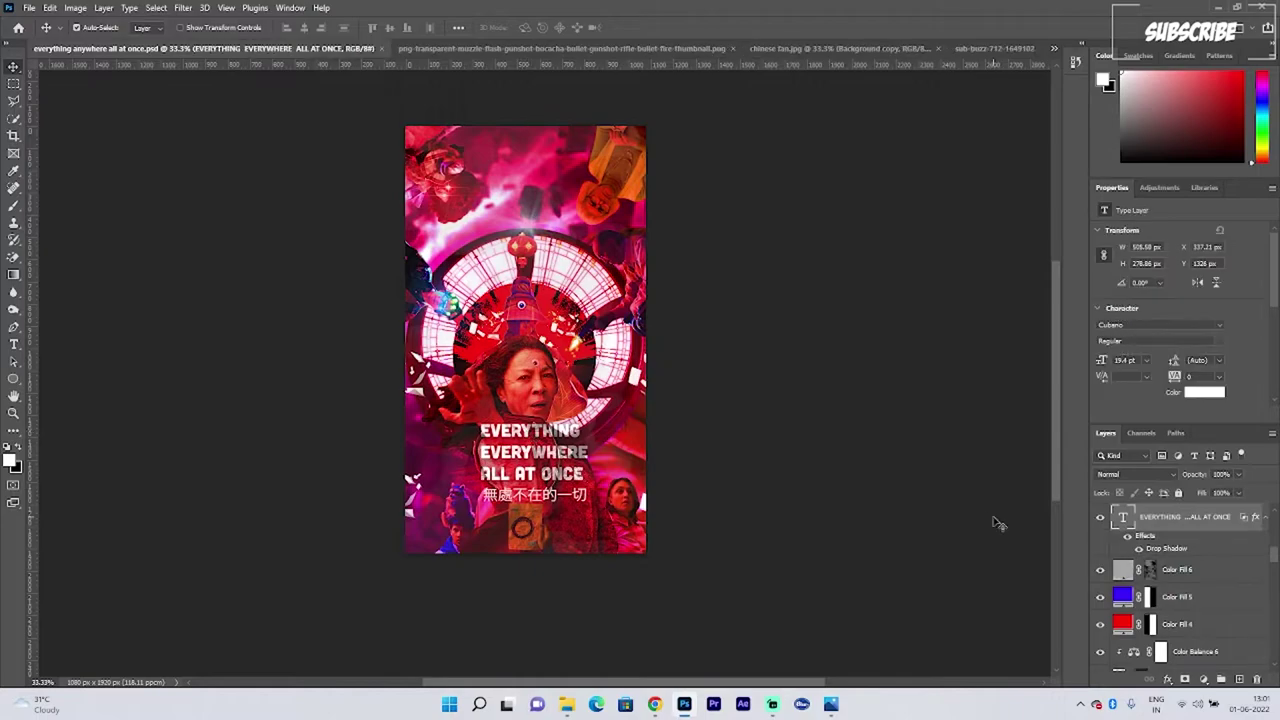
pyautogui.click(1169, 680)
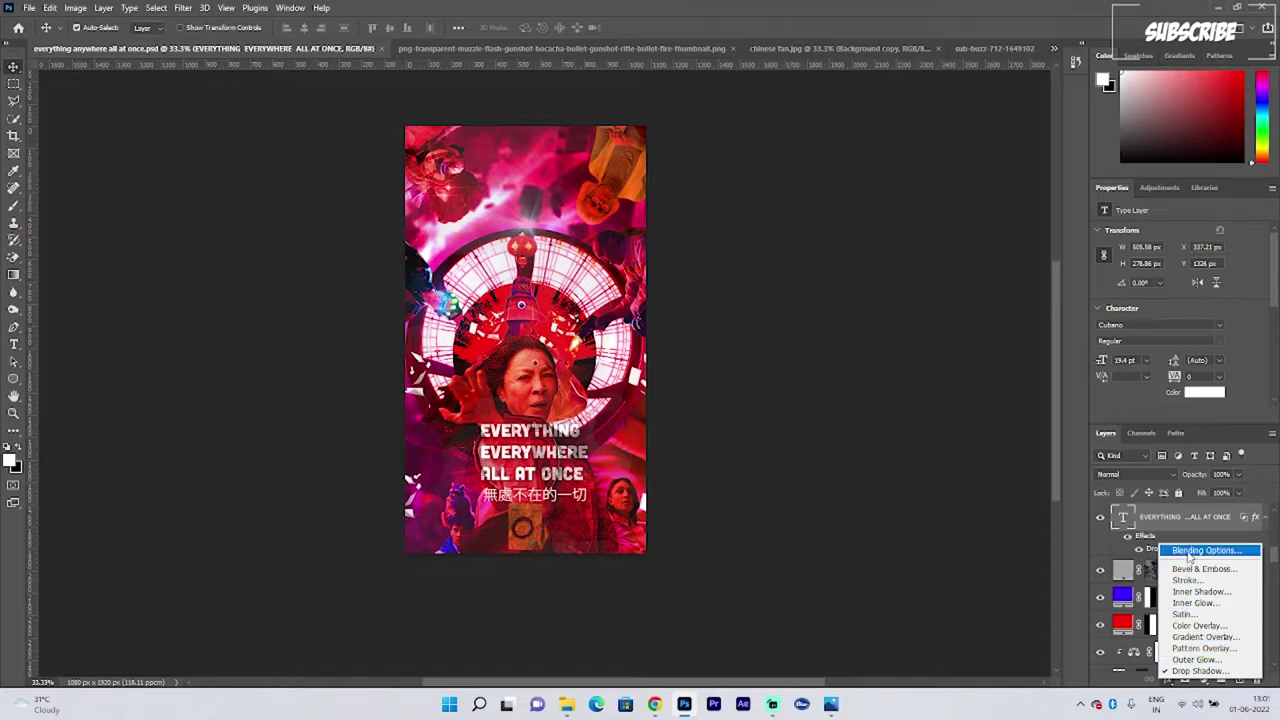
pyautogui.click(1206, 551)
pyautogui.click(768, 324)
pyautogui.click(966, 358)
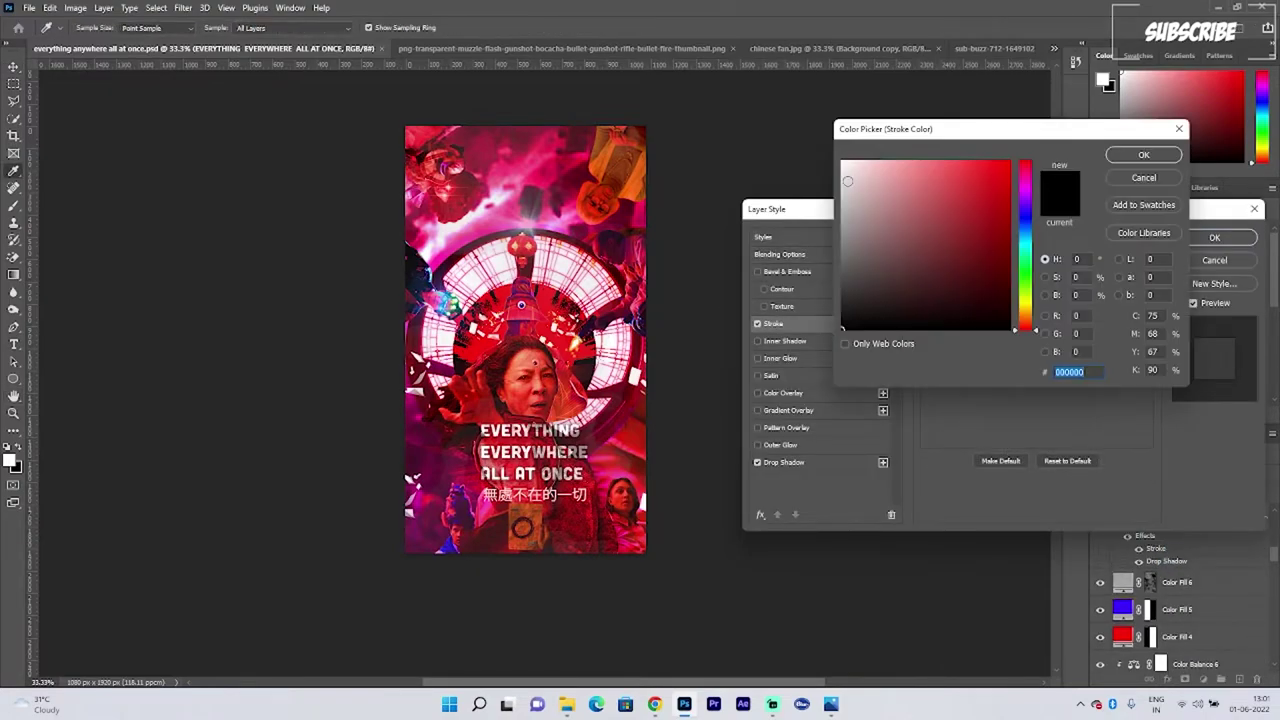
pyautogui.click(844, 162)
pyautogui.click(1136, 155)
pyautogui.moveTo(980, 266)
pyautogui.mouseDown()
pyautogui.moveTo(991, 263)
pyautogui.moveTo(966, 262)
pyautogui.mouseUp()
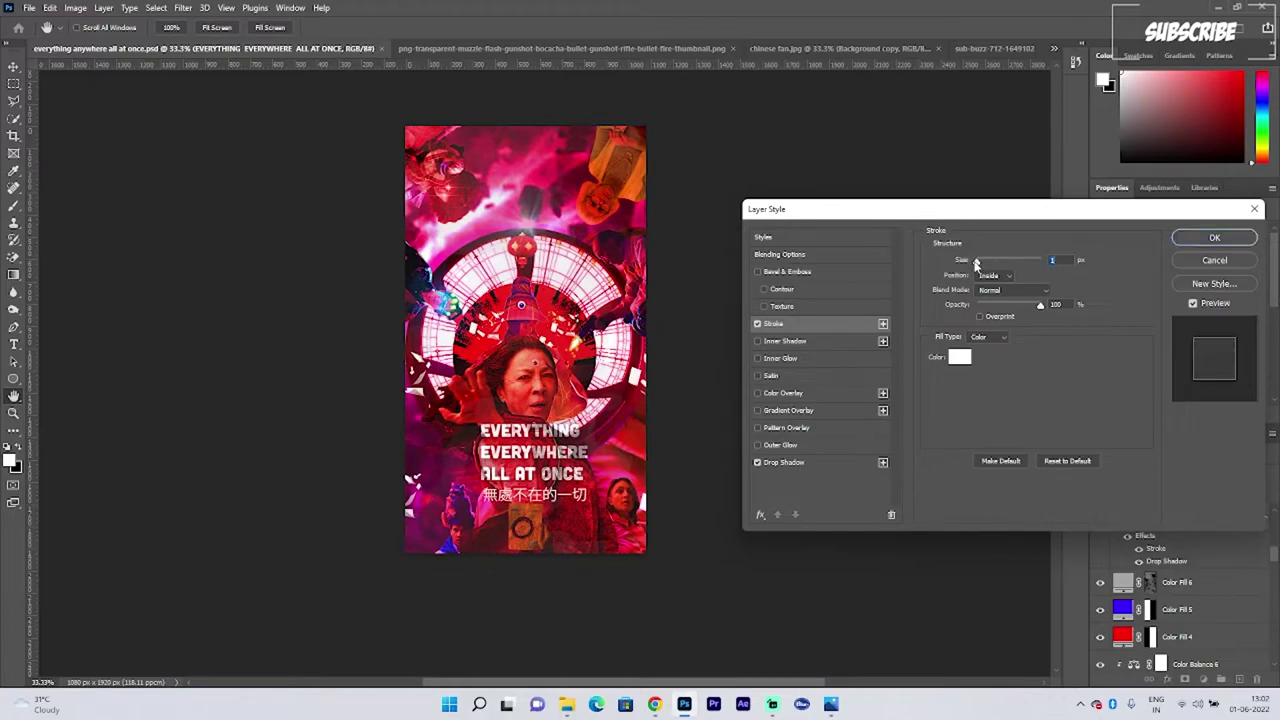
pyautogui.click(998, 277)
pyautogui.click(995, 288)
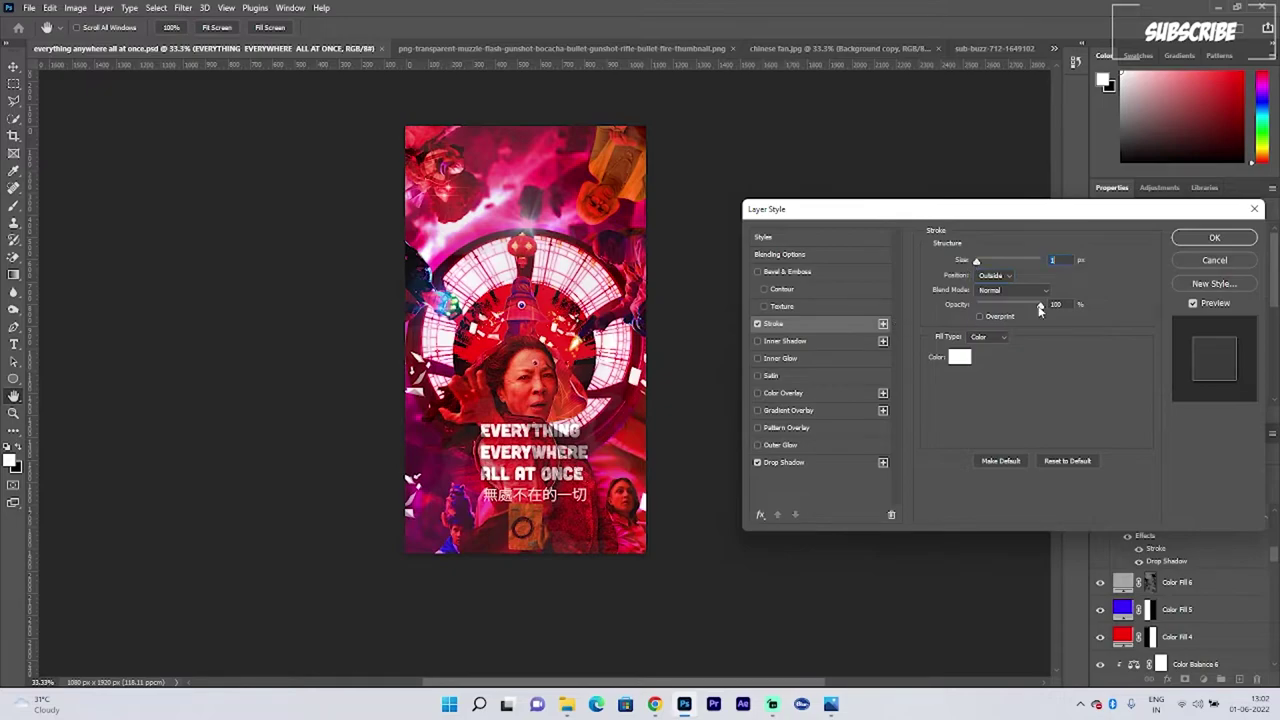
# Step: Set the title's stroke to Multiply blend mode, 2 px size and 100% opacity, and apply the layer style
pyautogui.moveTo(1039, 310); pyautogui.dragTo(994, 308)
pyautogui.click(1018, 290)
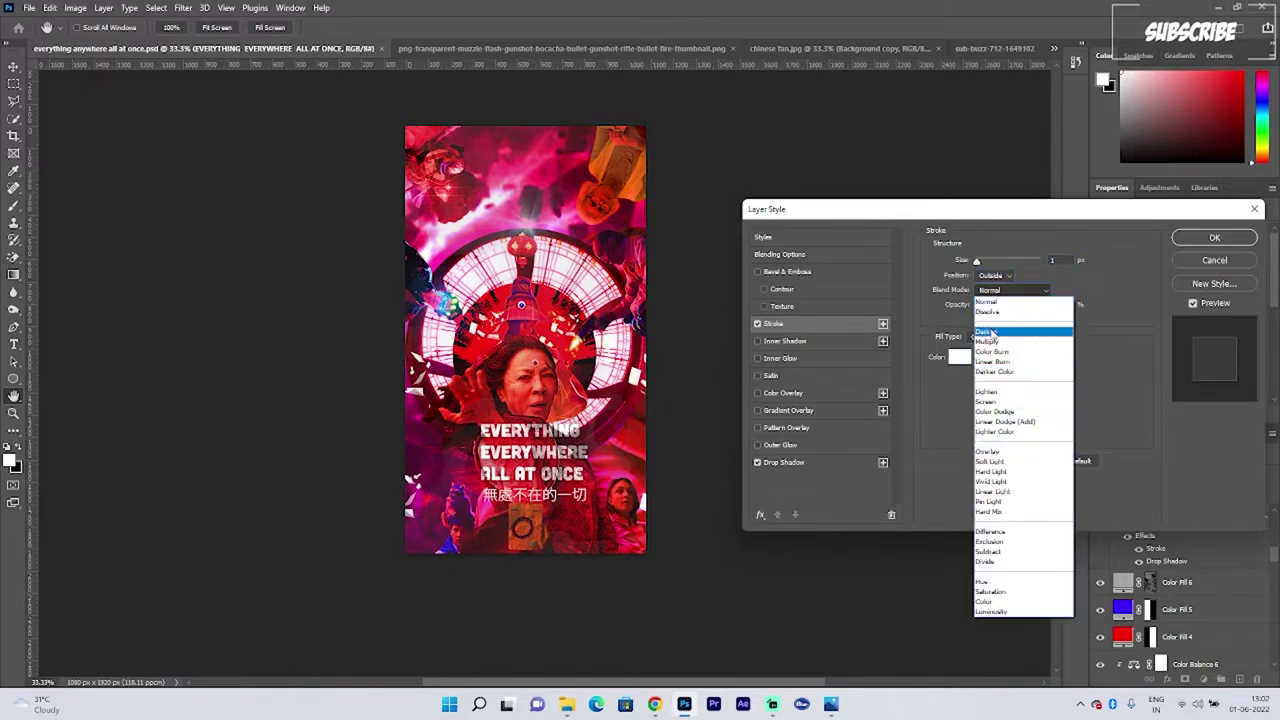
pyautogui.click(988, 341)
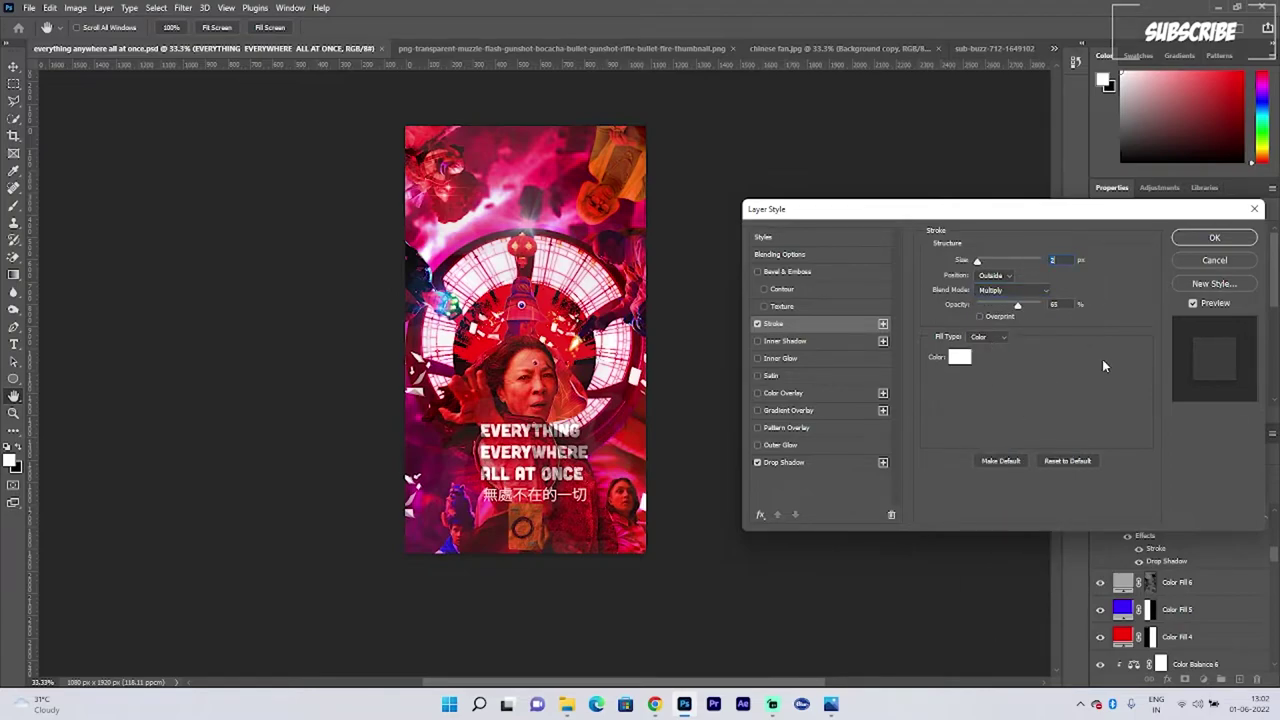
pyautogui.moveTo(1018, 305); pyautogui.dragTo(1053, 307)
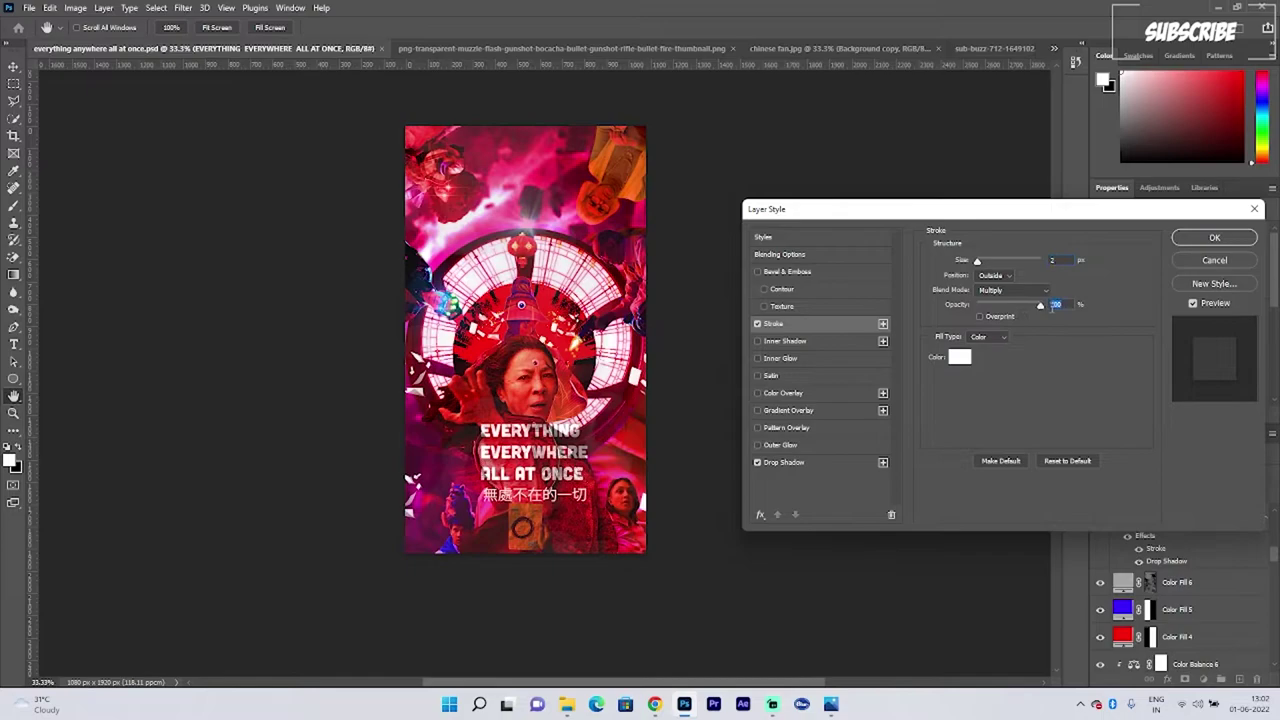
pyautogui.click(1214, 238)
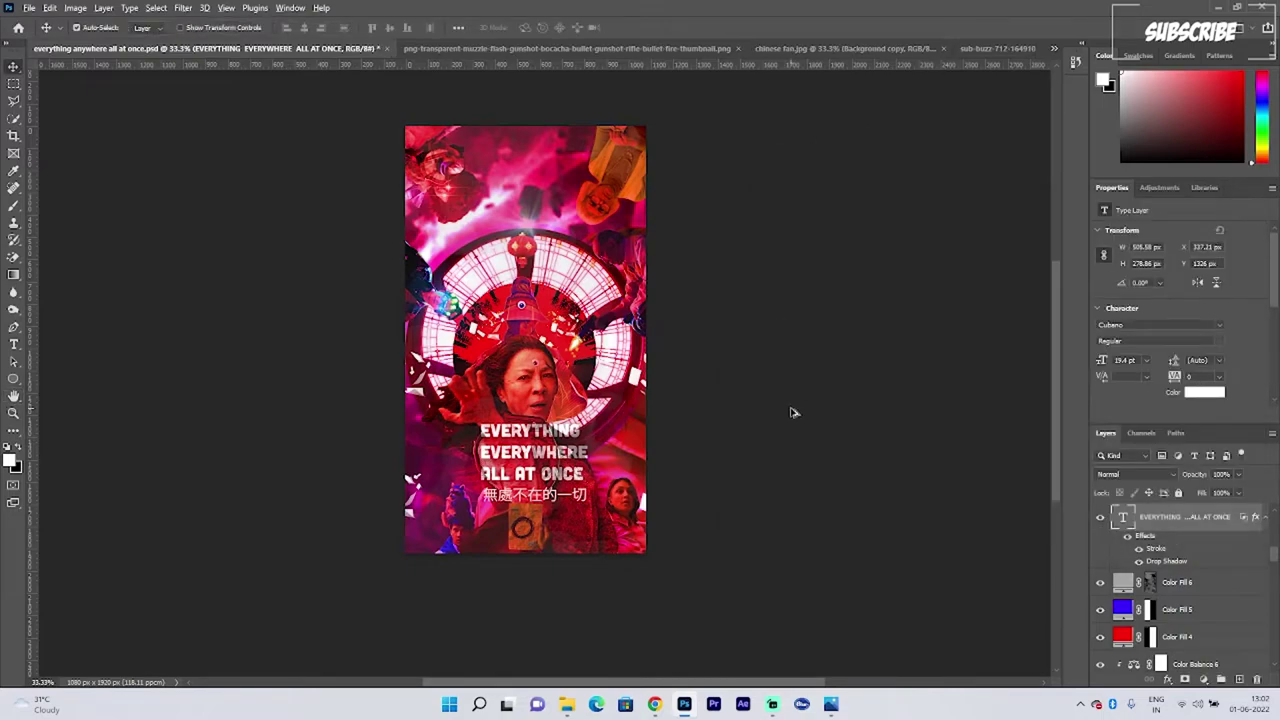
# Step: Change the Chinese text layer 無處不在的一切 to the bold style of Kozuka Gothic Pr6N
pyautogui.scroll(2, 1276, 559)
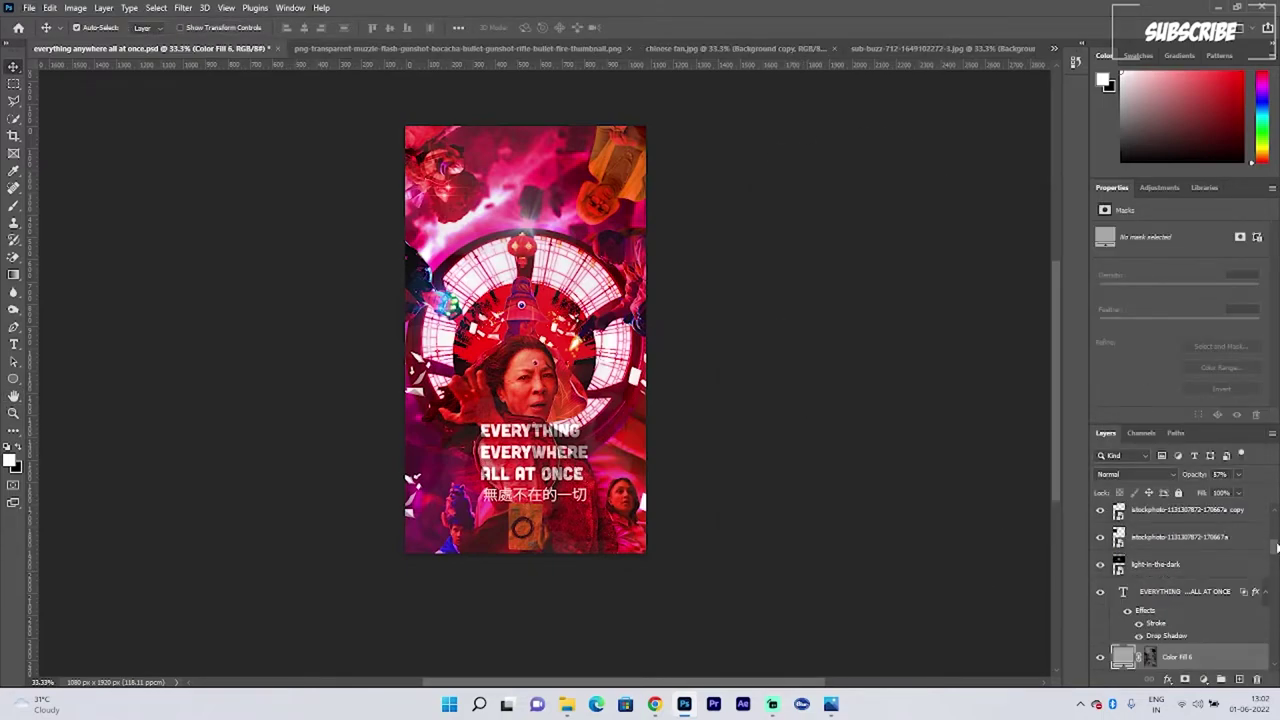
pyautogui.moveTo(1277, 545); pyautogui.dragTo(1278, 569)
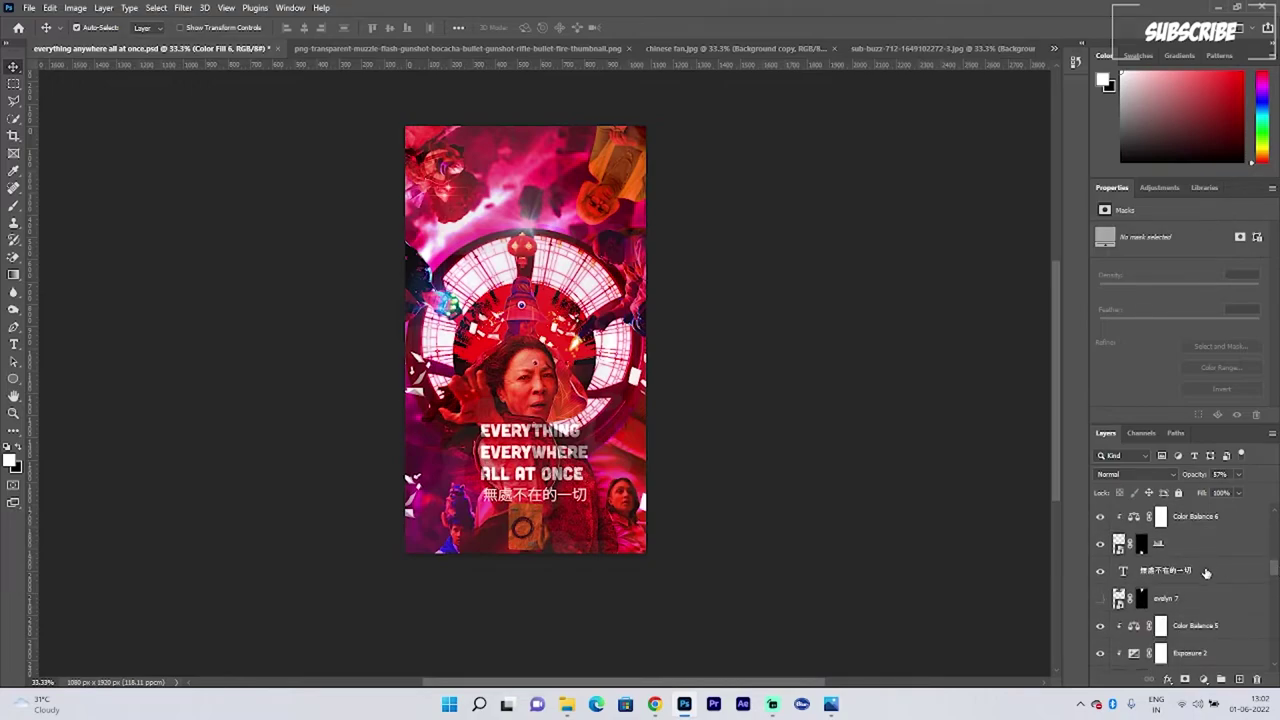
pyautogui.click(1206, 572)
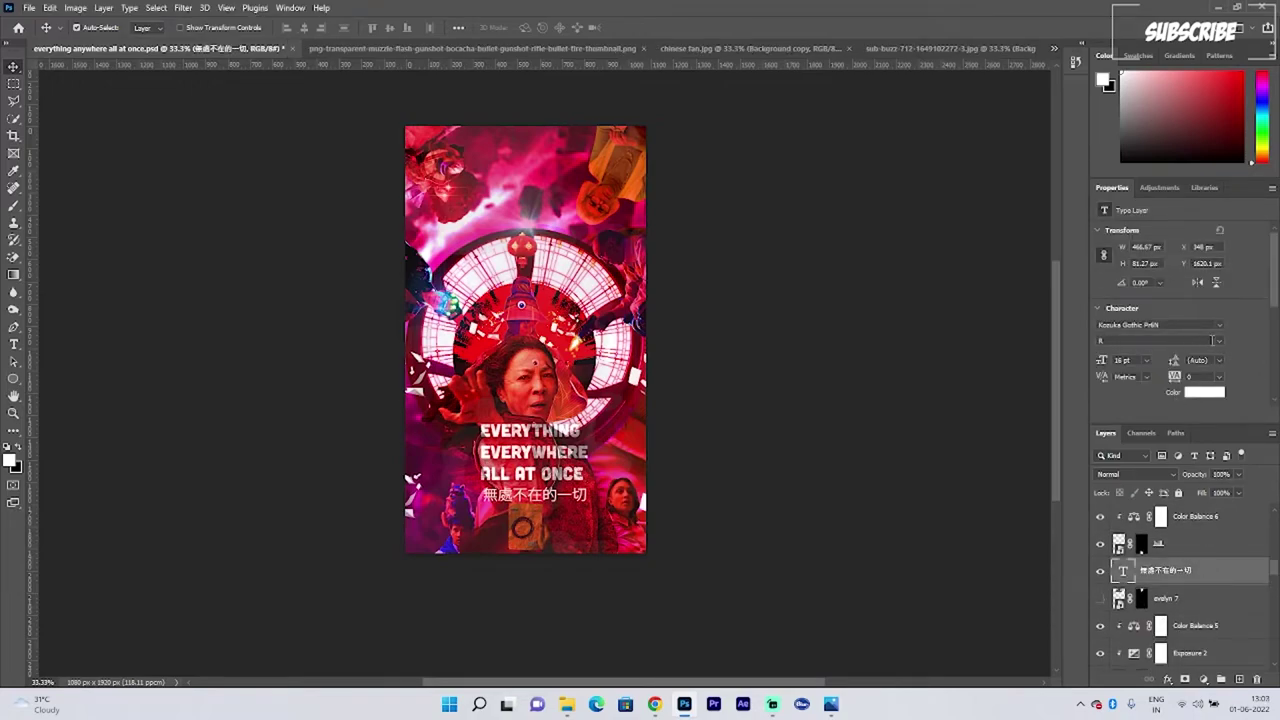
pyautogui.click(1220, 342)
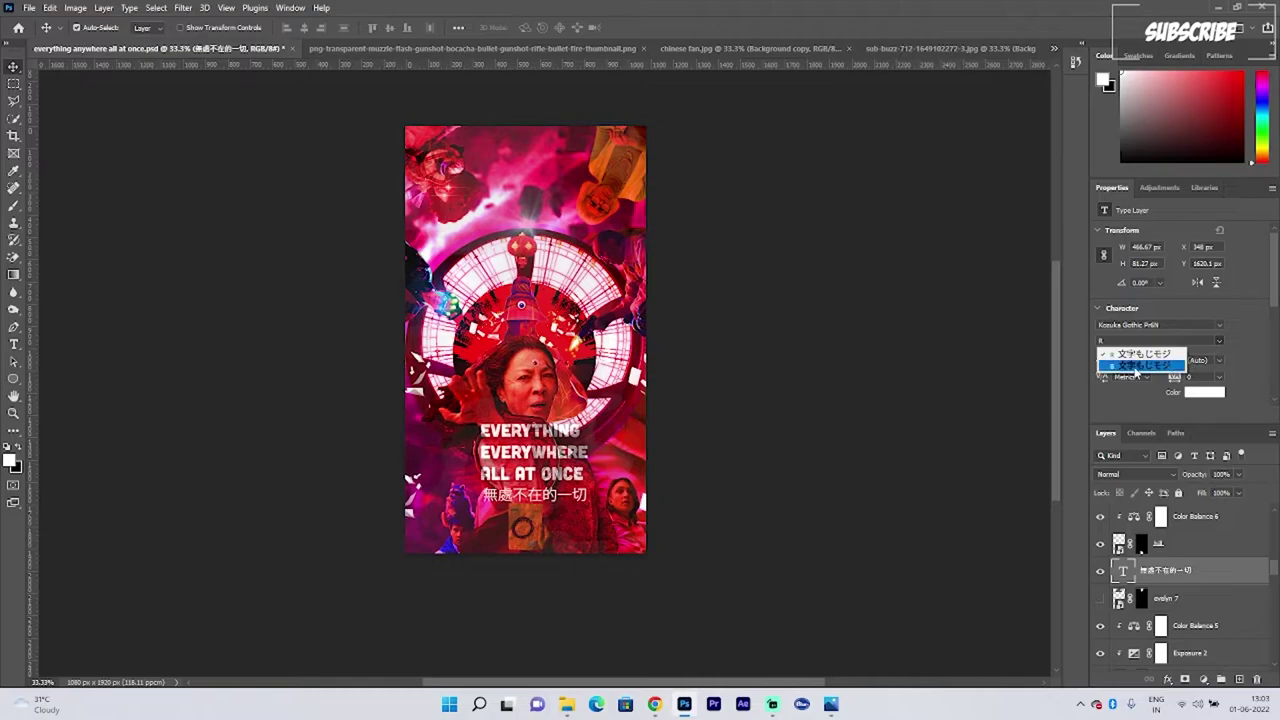
pyautogui.click(1132, 368)
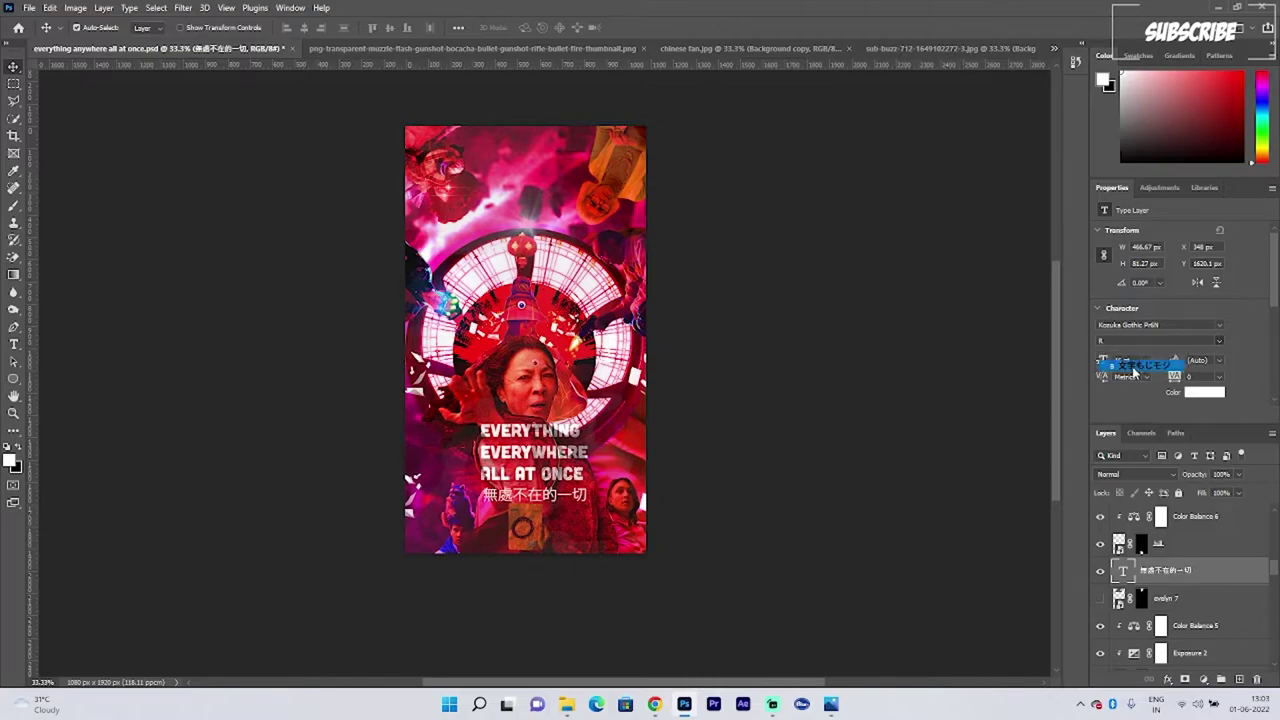
# Step: Set the Chinese subtitle 無處不在的一切 to the R style of Kozuka Gothic Pr6N and save the poster
pyautogui.click(1220, 342)
pyautogui.click(1170, 356)
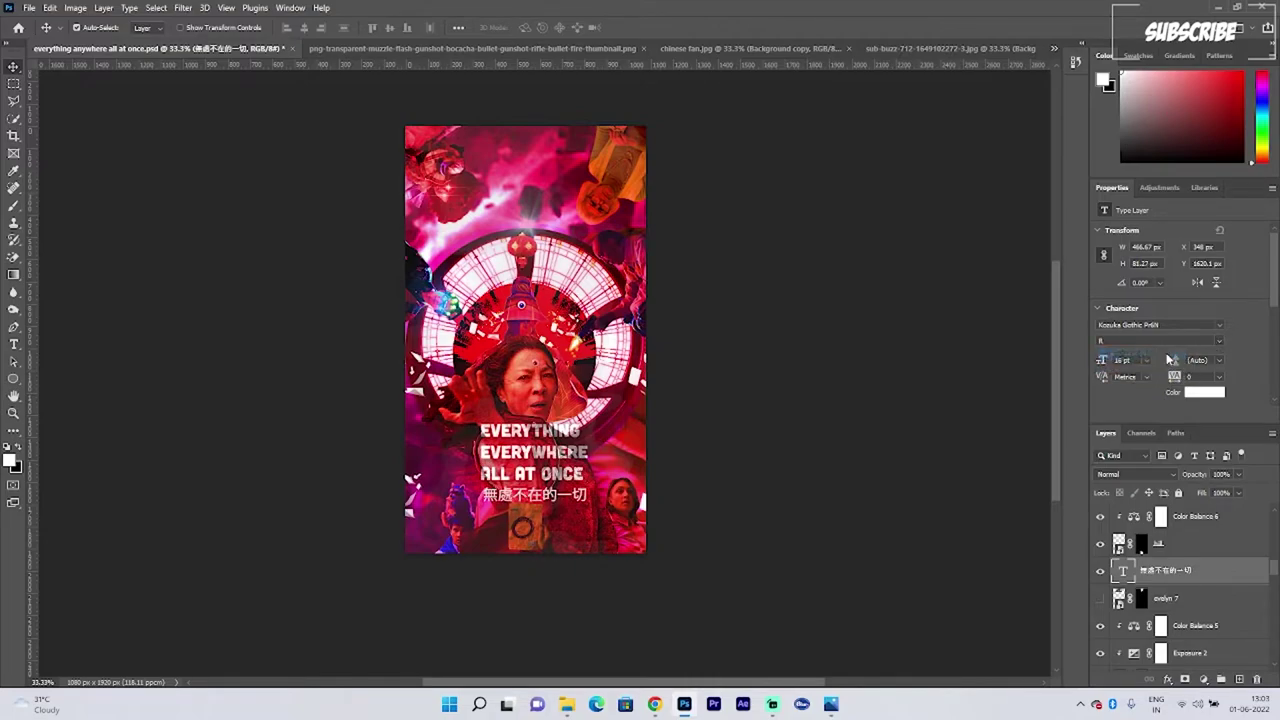
pyautogui.hotkey('ctrl', 's')
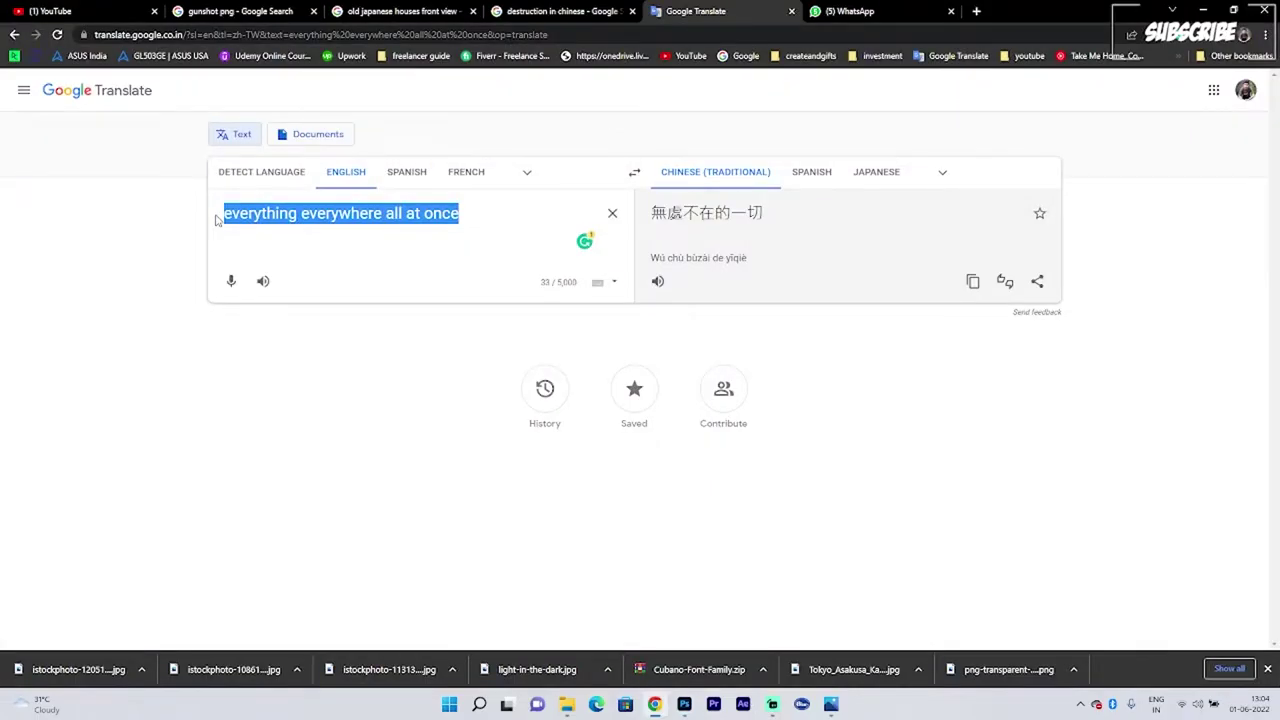
# Step: In Google Translate, translate "metaverse" from English into Traditional Chinese
pyautogui.write('metaverse')
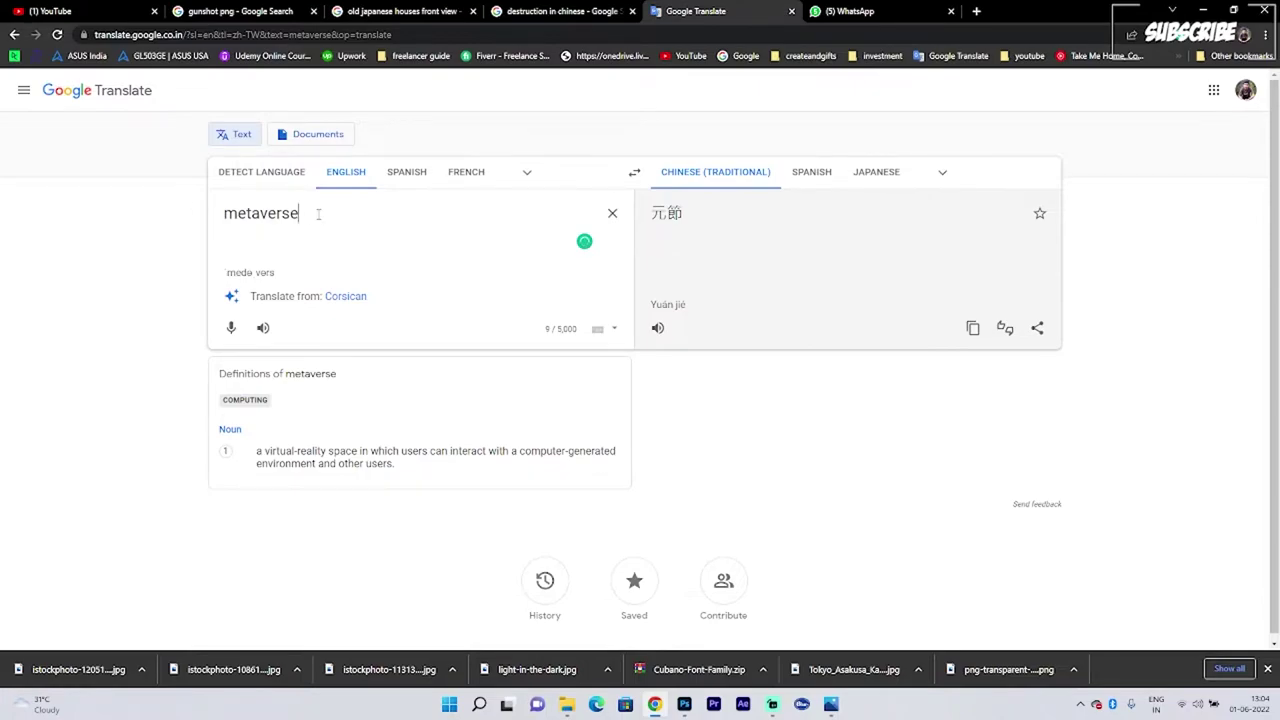
pyautogui.hotkey('alt', 'Tab')
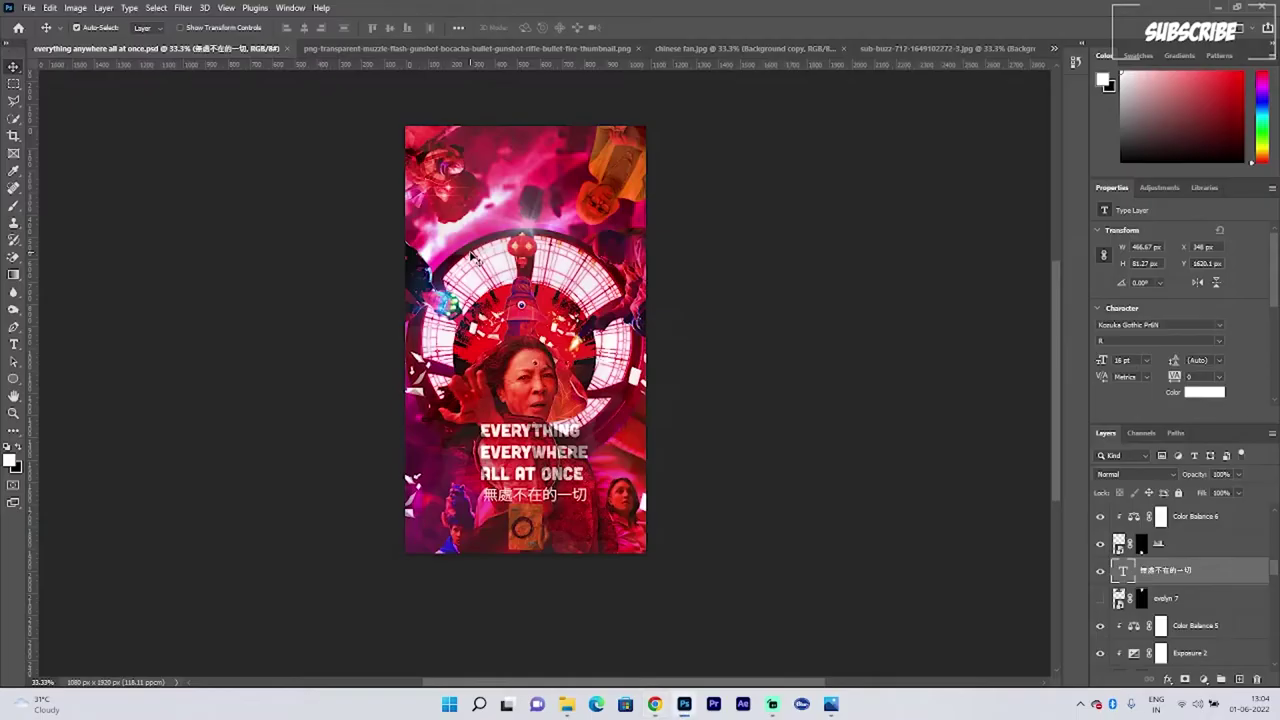
pyautogui.hotkey('alt', 'Tab')
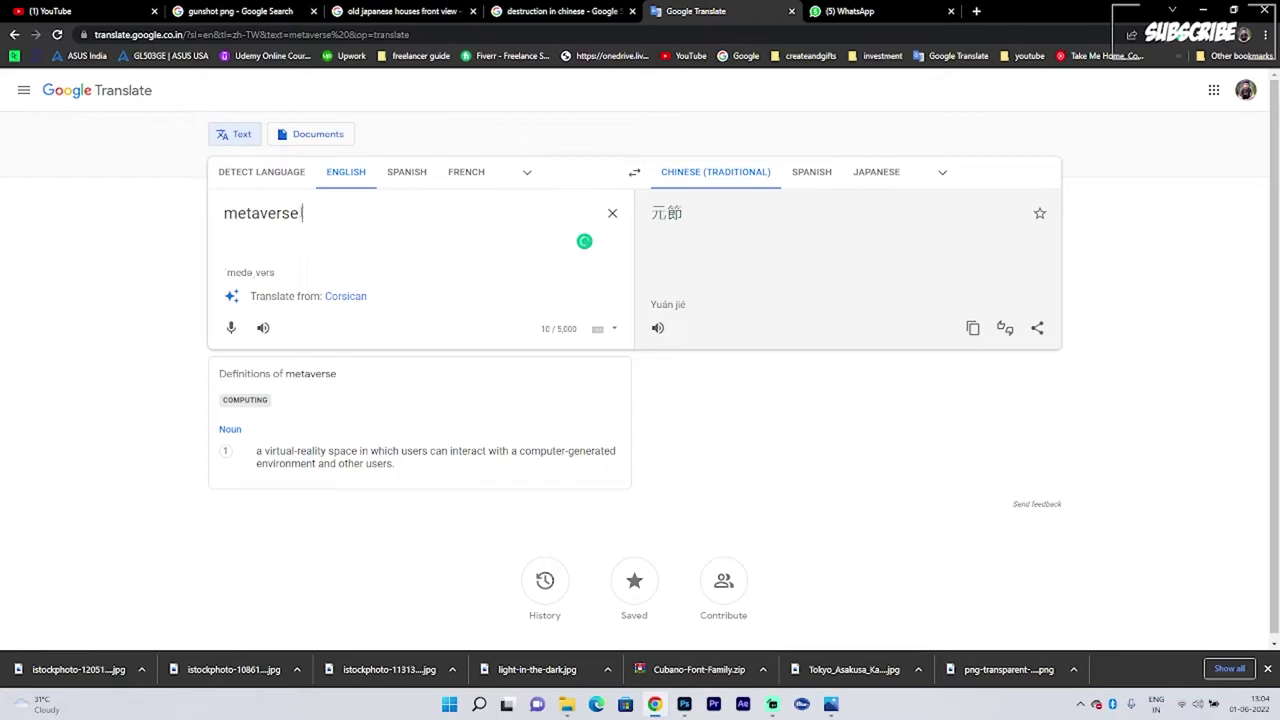
pyautogui.doubleClick(342, 213)
pyautogui.click(342, 214)
# Step: Switch back to Photoshop and add a text layer reading 元 above the topmost layer, outside the poster's left edge
pyautogui.hotkey('alt', 'Tab')
pyautogui.moveTo(1274, 570); pyautogui.dragTo(1274, 517)
pyautogui.click(1146, 522)
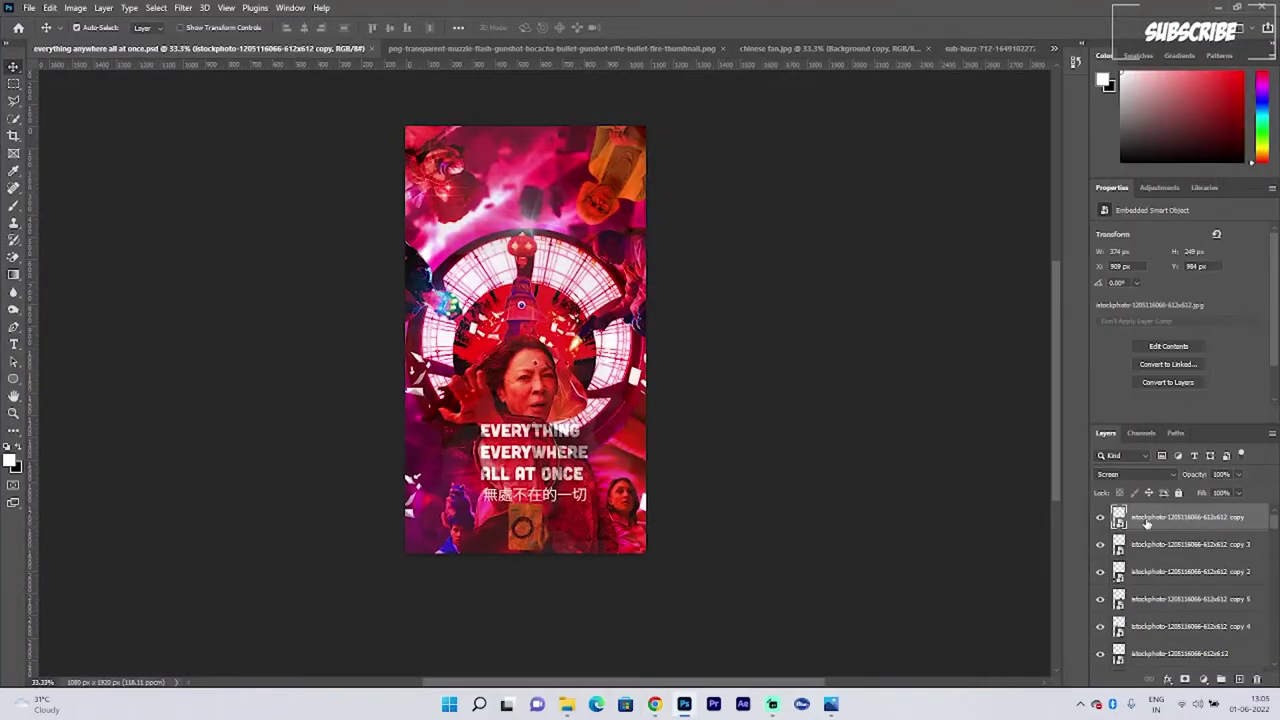
pyautogui.press('t')
pyautogui.click(297, 299)
pyautogui.write('元')
# Step: Color the 元 character black, enlarge it to about 42 pt and place it over the red circle beside the tower
pyautogui.click(13, 67)
pyautogui.click(1204, 392)
pyautogui.moveTo(870, 290); pyautogui.dragTo(791, 343)
pyautogui.press('Return')
pyautogui.hotkey('ctrl', 't')
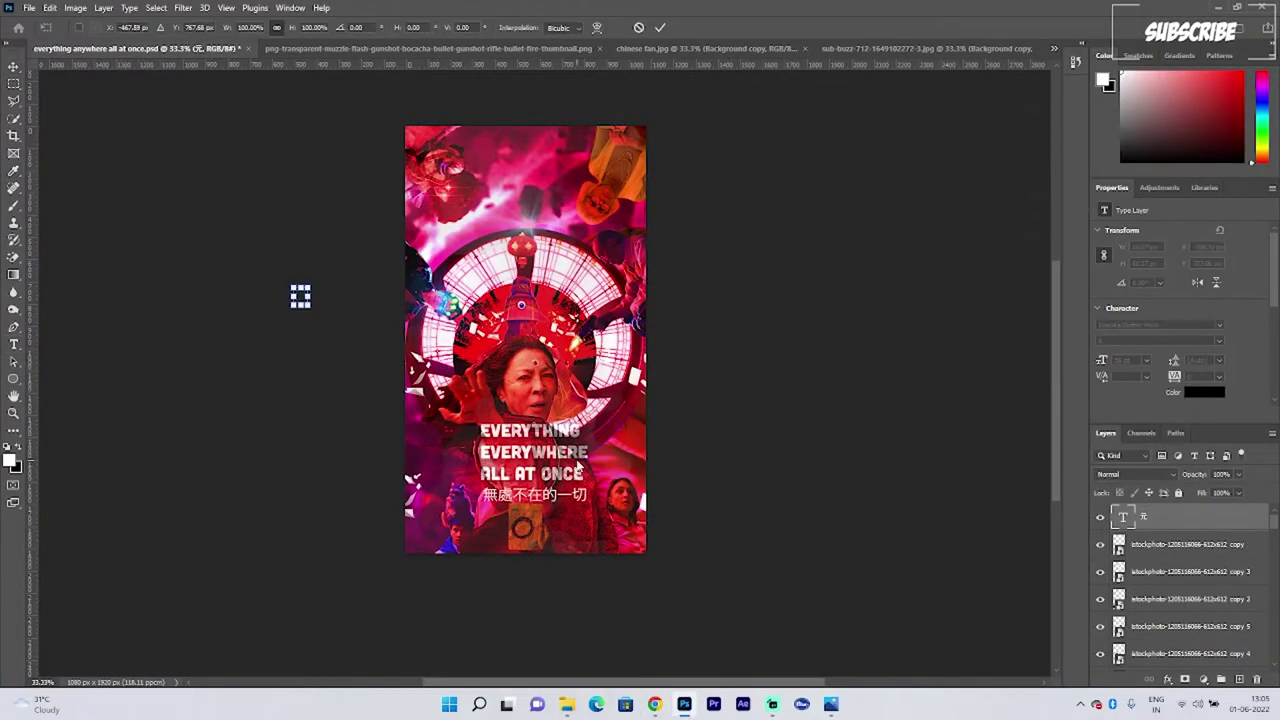
pyautogui.moveTo(300, 296); pyautogui.dragTo(508, 320)
pyautogui.click(660, 27)
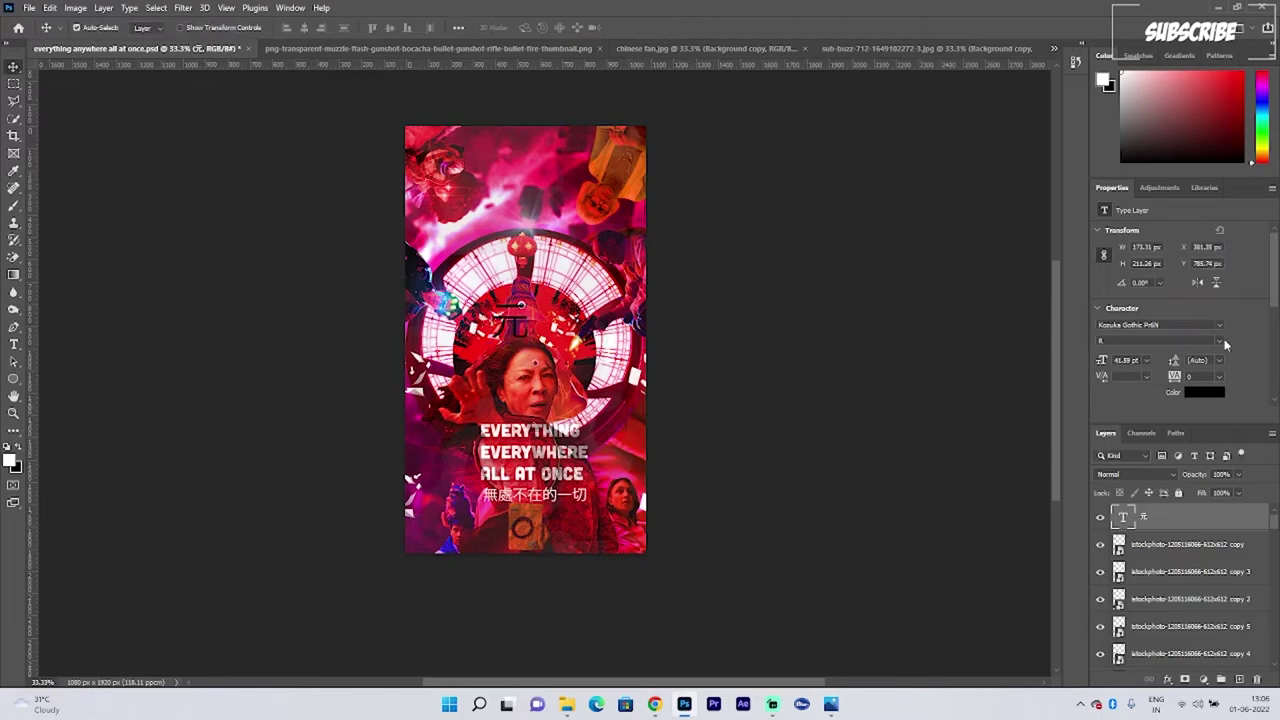
# Step: Set the 元 character to style B, 48 pt size and white color
pyautogui.write('0')
pyautogui.press('Return')
pyautogui.click(1147, 361)
pyautogui.click(1130, 508)
pyautogui.click(1198, 393)
pyautogui.moveTo(862, 185); pyautogui.dragTo(810, 145)
pyautogui.press('Return')
# Step: Rotate the 元 character to about -47.5° and place it on the red circle left of the tower
pyautogui.hotkey('ctrl', 't')
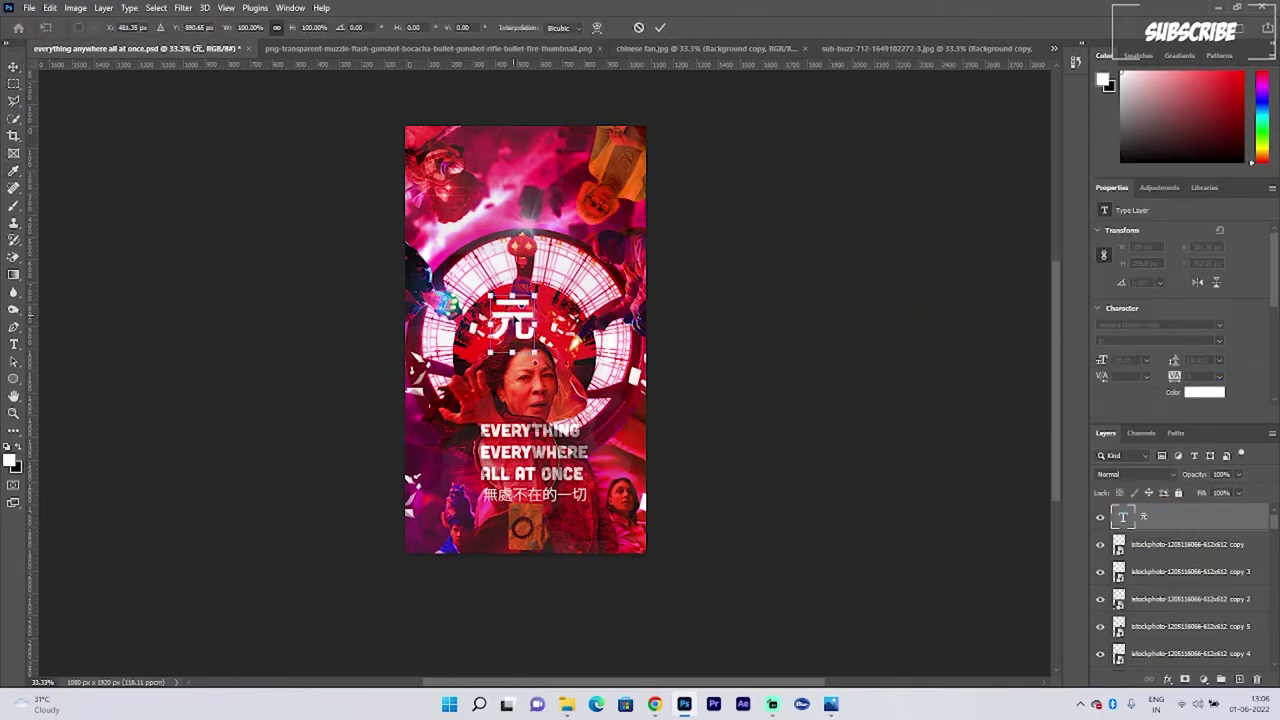
pyautogui.moveTo(490, 258); pyautogui.dragTo(445, 290)
pyautogui.moveTo(654, 703)
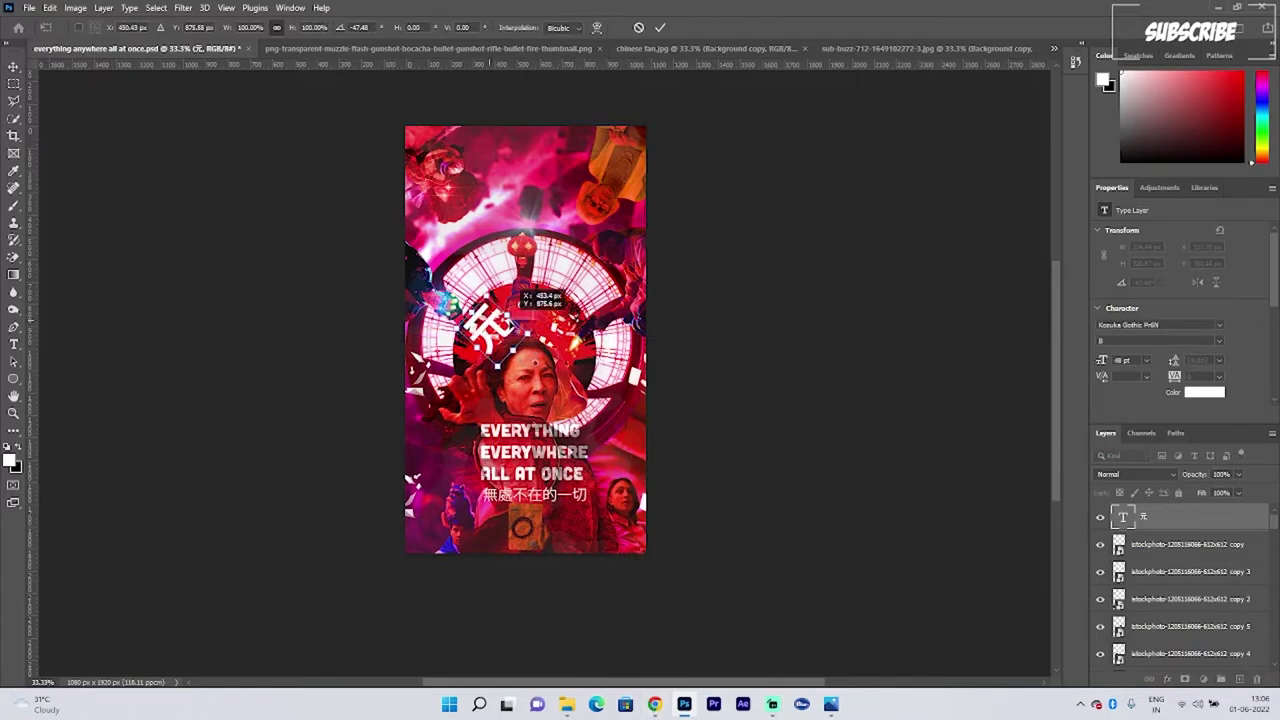
pyautogui.press('Return')
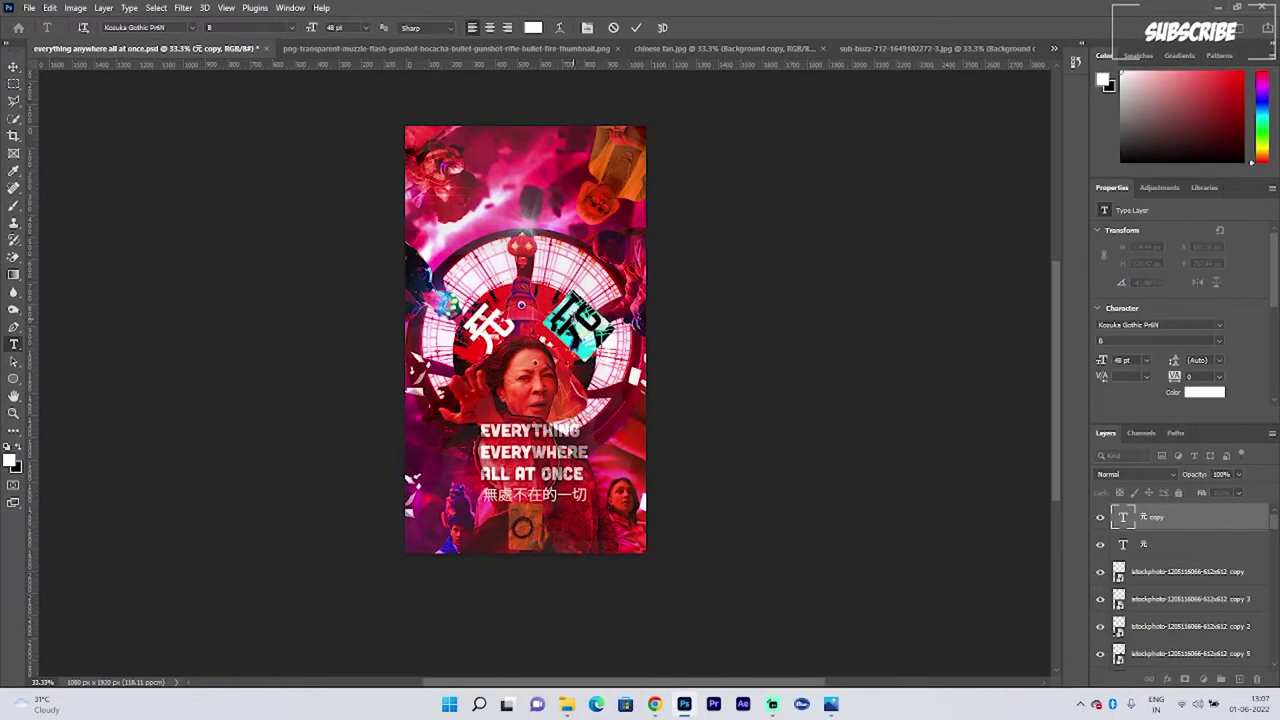
# Step: Change the duplicated character to 節 and rotate it to about 54° on the red circle right of the tower
pyautogui.hotkey('ctrl', 't')
pyautogui.moveTo(585, 300); pyautogui.dragTo(539, 362)
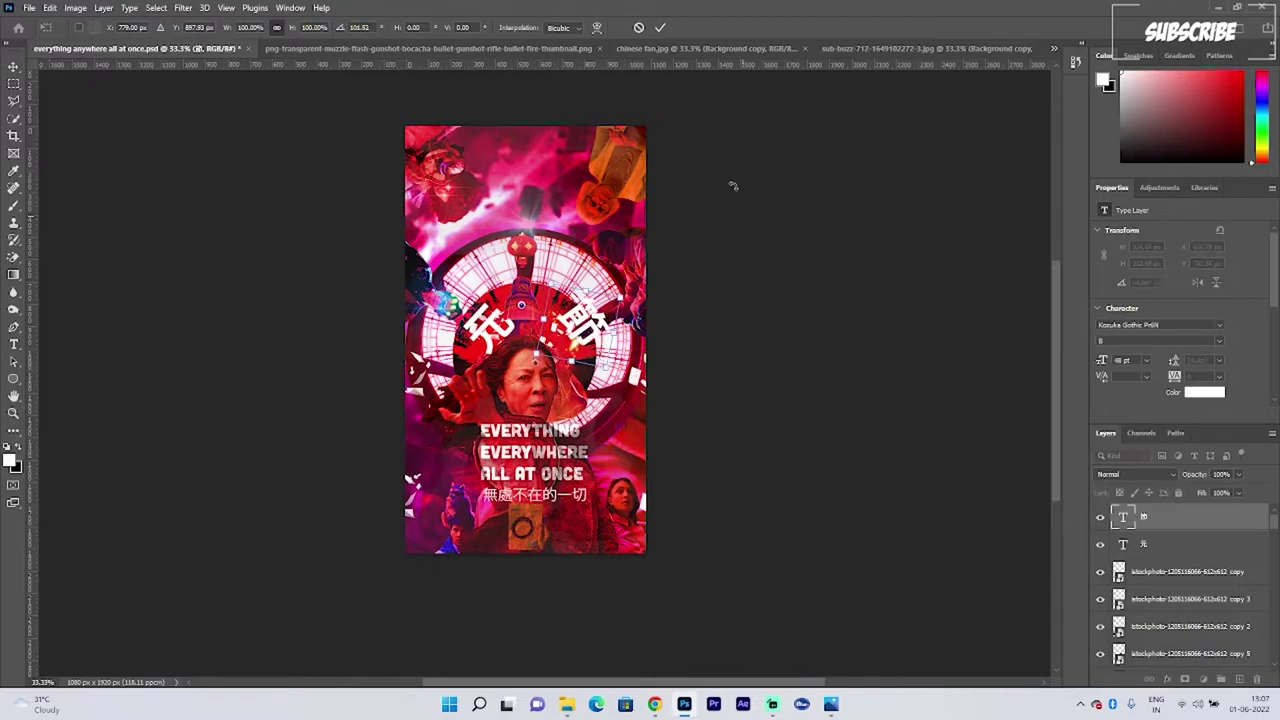
pyautogui.press('Return')
# Step: Move the 元 layer down the layer stack to just above Color Balance 3
pyautogui.moveTo(1200, 544); pyautogui.dragTo(1187, 644)
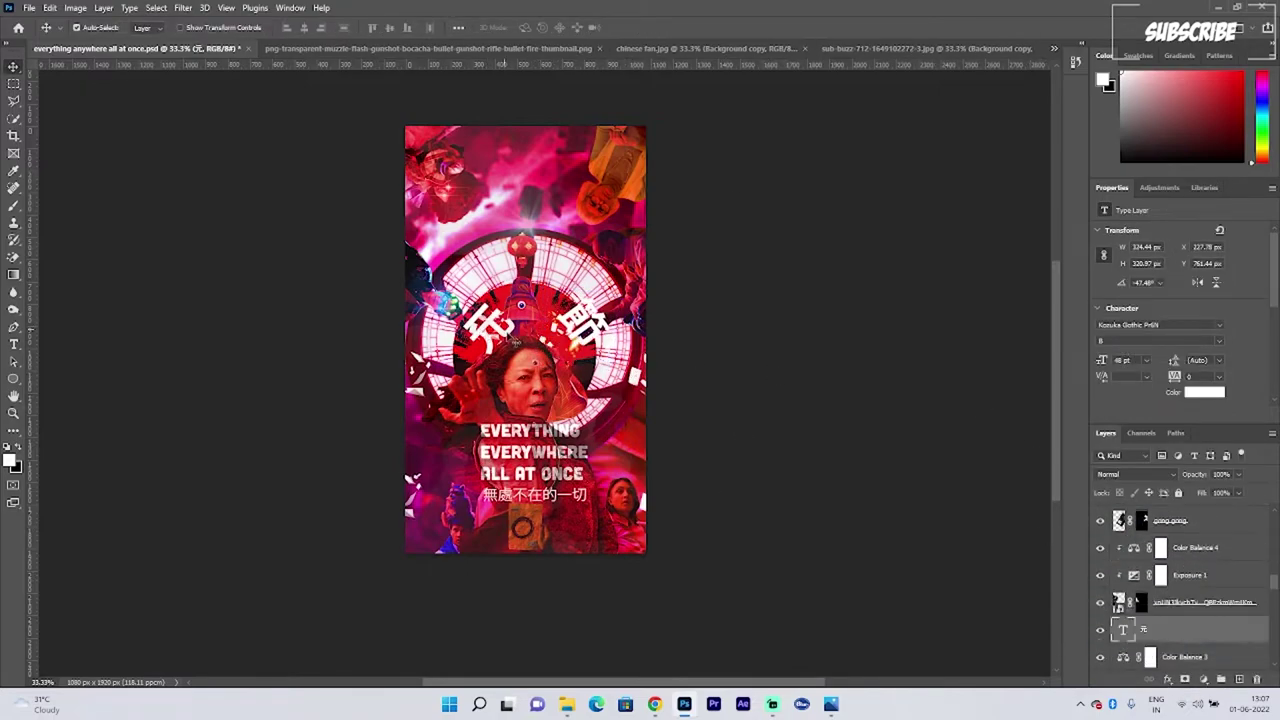
pyautogui.scroll(-2, 1189, 560)
pyautogui.click(509, 335)
pyautogui.scroll(-6, 1189, 585)
pyautogui.scroll(-3, 1196, 548)
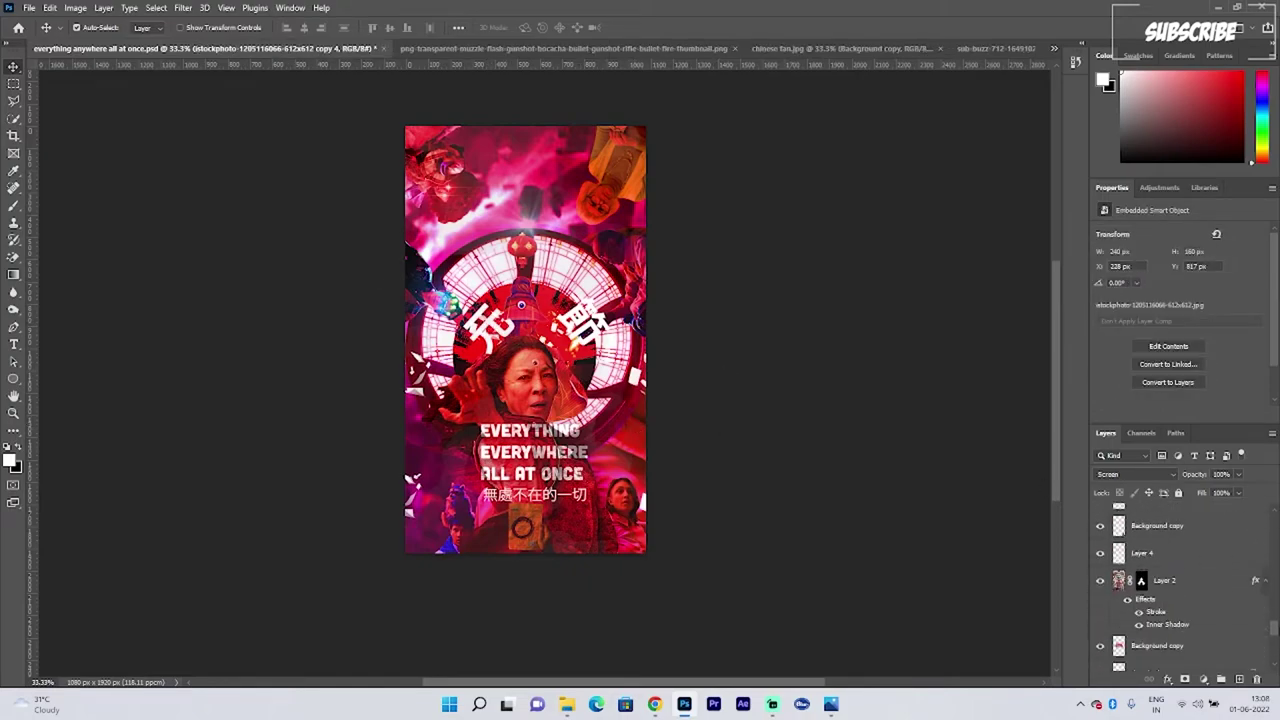
# Step: Move the 元 layer between Layer 2 and Background copy, and shift the character slightly up and right
pyautogui.scroll(10, 1196, 548)
pyautogui.moveTo(1194, 562); pyautogui.dragTo(1164, 524)
pyautogui.hotkey('ctrl', 't')
pyautogui.moveTo(497, 327); pyautogui.dragTo(506, 324)
pyautogui.click(663, 28)
pyautogui.moveTo(1168, 518); pyautogui.dragTo(1166, 617)
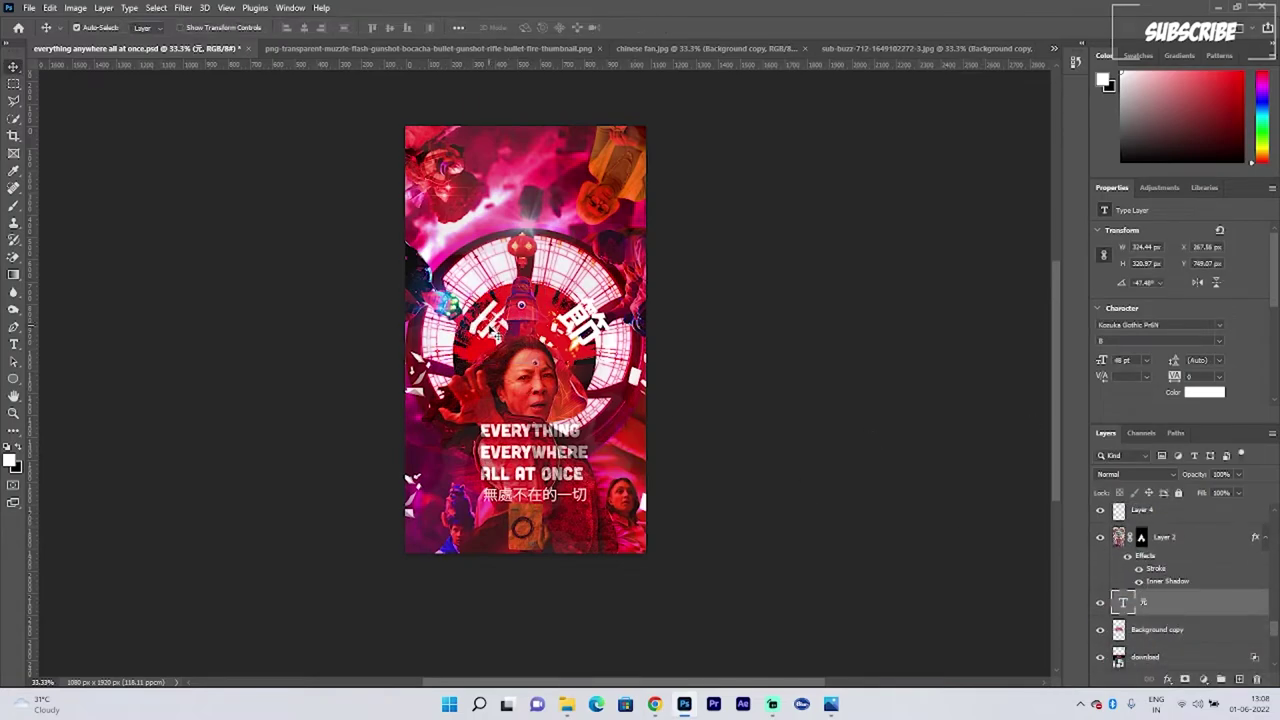
pyautogui.moveTo(497, 337)
pyautogui.mouseDown()
pyautogui.moveTo(472, 342)
pyautogui.moveTo(504, 328)
pyautogui.mouseUp()
pyautogui.click(740, 345)
# Step: Nudge the 元 character left and down on the red circle
pyautogui.moveTo(1275, 568); pyautogui.dragTo(1275, 512)
pyautogui.click(1166, 565)
pyautogui.hotkey('shift', 'Left')
pyautogui.hotkey('shift', 'Left')
pyautogui.hotkey('shift', 'Left')
pyautogui.hotkey('shift', 'Left')
pyautogui.hotkey('shift', 'Left')
pyautogui.hotkey('shift', 'Left')
pyautogui.hotkey('shift', 'Down')
pyautogui.hotkey('shift', 'Down')
pyautogui.hotkey('shift', 'Down')
# Step: Move the 節 layer directly below the 元 layer and shift the character slightly up and left
pyautogui.moveTo(1184, 518); pyautogui.dragTo(1185, 632)
pyautogui.hotkey('ctrl', 't')
pyautogui.moveTo(581, 318)
pyautogui.mouseDown()
pyautogui.moveTo(553, 336)
pyautogui.moveTo(567, 311)
pyautogui.mouseUp()
pyautogui.press('Return')
pyautogui.scroll(-2, 1180, 580)
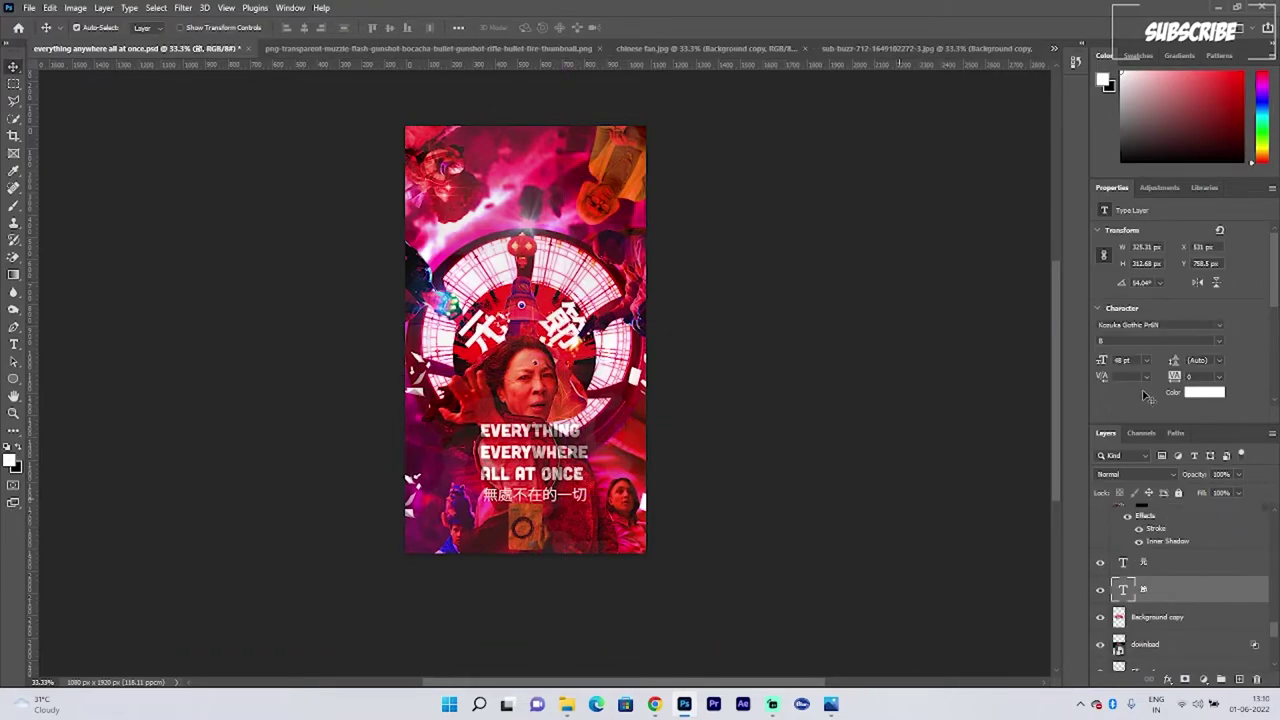
# Step: Reduce the 節 character to 34 pt and move it left and down, to about X 505 px, Y 838 px
pyautogui.hotkey('shift', 'Left')
pyautogui.hotkey('shift', 'Left')
pyautogui.hotkey('shift', 'Left')
pyautogui.hotkey('shift', 'Left')
pyautogui.hotkey('shift', 'Down')
pyautogui.hotkey('shift', 'Down')
pyautogui.hotkey('shift', 'Down')
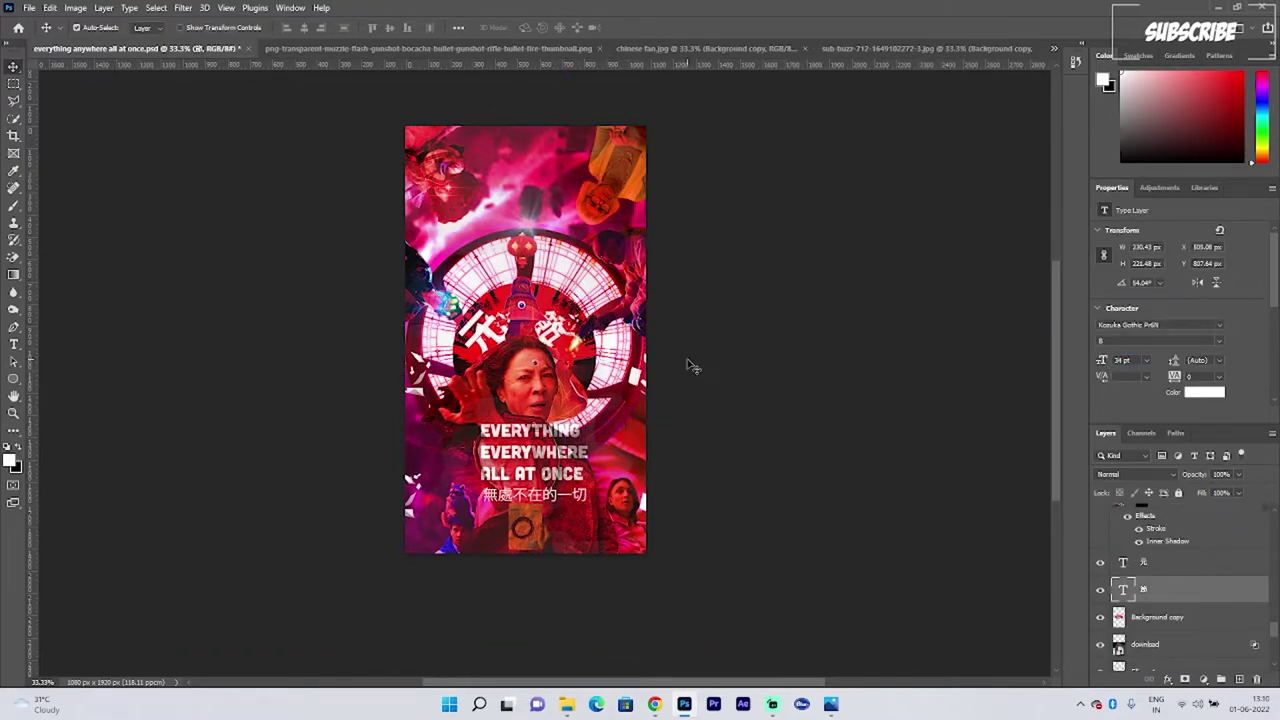
# Step: Set the 元 character's size to 34 pt
pyautogui.click(1180, 563)
pyautogui.click(1099, 362)
pyautogui.hotkey('ctrl', '1')
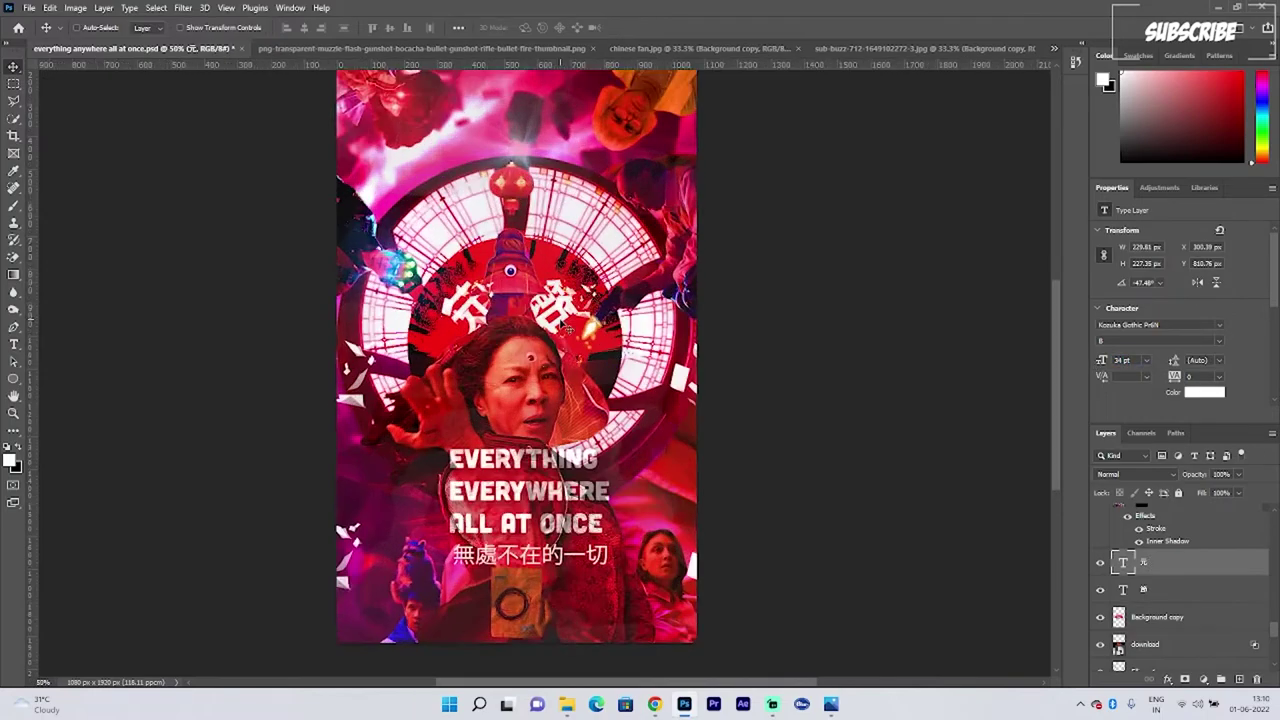
# Step: Scale the flying papers copy 4 layer to about 24% and place it at the lower left of the 元 character
pyautogui.click(353, 241)
pyautogui.moveTo(353, 241); pyautogui.dragTo(297, 293)
pyautogui.hotkey('ctrl', 't')
pyautogui.moveTo(404, 338); pyautogui.dragTo(389, 328)
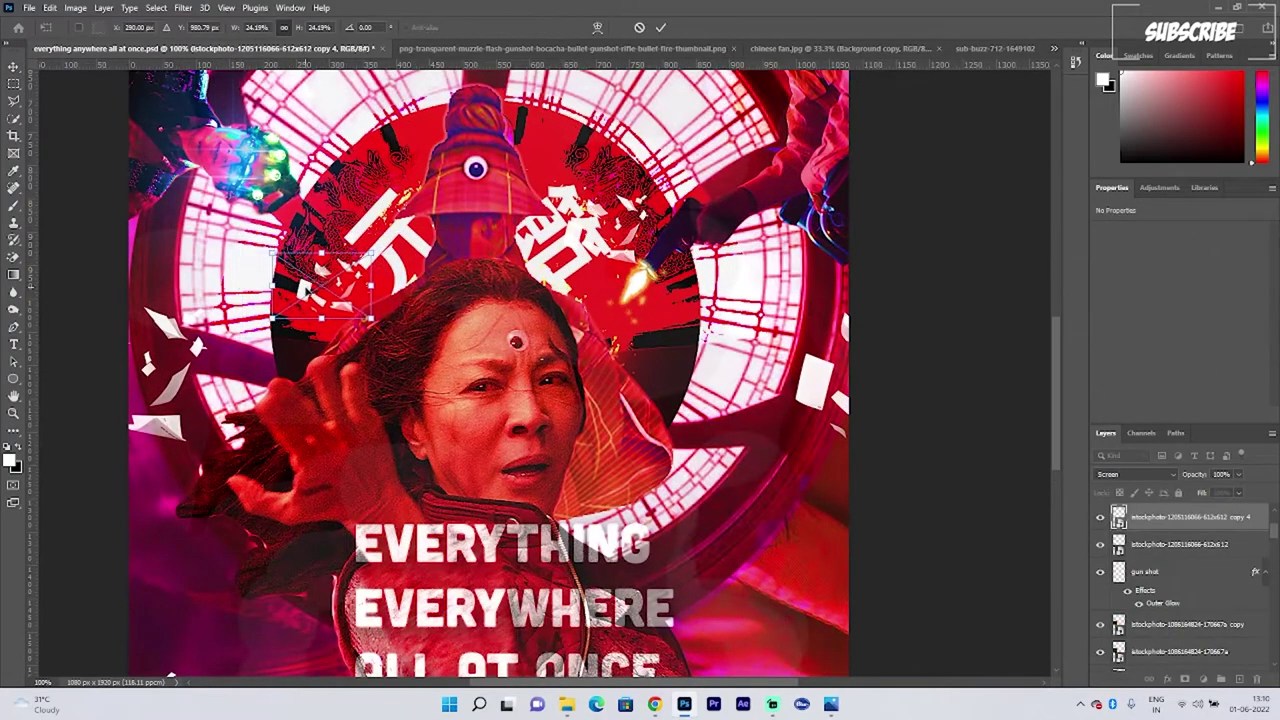
pyautogui.click(660, 28)
# Step: Resize the flying papers copy 5 layer to about 136 x 91 px and place it at the upper right of 節
pyautogui.moveTo(330, 294); pyautogui.dragTo(598, 231)
pyautogui.hotkey('ctrl', 't')
pyautogui.moveTo(598, 231); pyautogui.dragTo(638, 191)
pyautogui.moveTo(700, 148); pyautogui.dragTo(664, 171)
pyautogui.moveTo(618, 184); pyautogui.dragTo(621, 194)
pyautogui.press('Return')
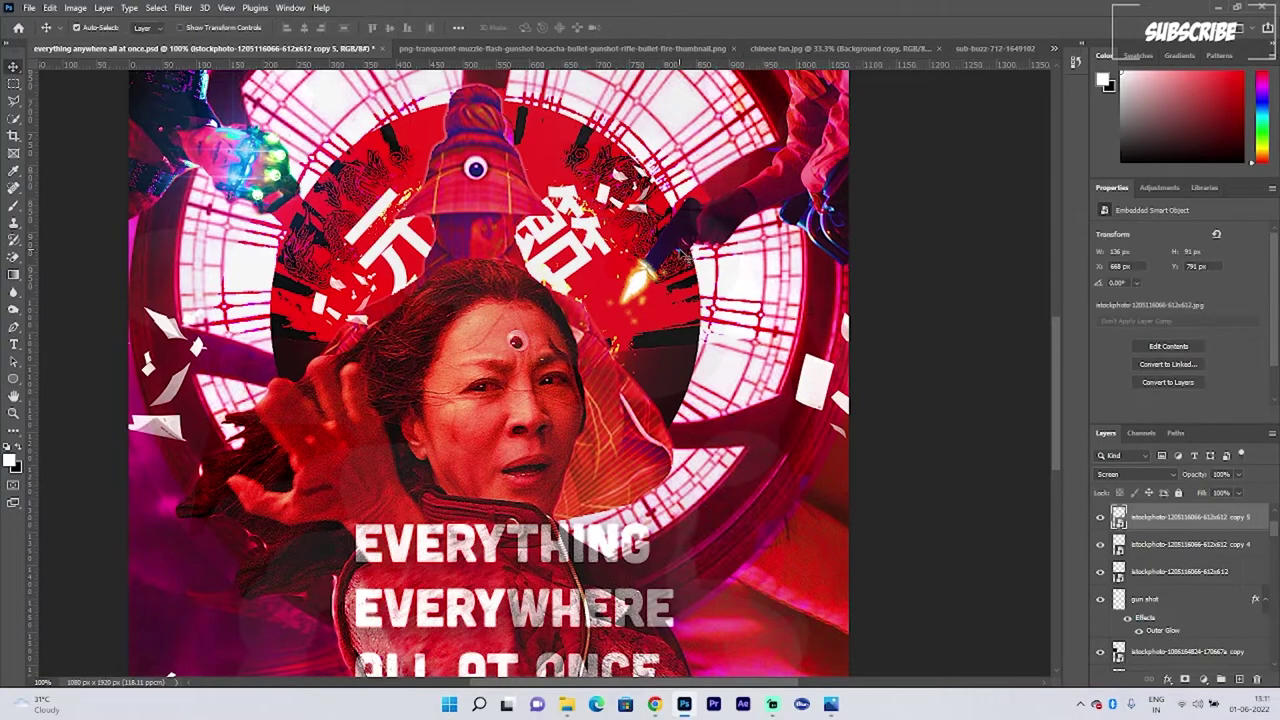
# Step: Examine the placement of the 元 and 節 characters and the flying papers, on the whole poster and close up
pyautogui.hotkey('ctrl', '-')
pyautogui.hotkey('ctrl', '-')
pyautogui.hotkey('ctrl', '-')
pyautogui.hotkey('ctrl', '-')
pyautogui.click(709, 371)
pyautogui.hotkey('ctrl', '+')
pyautogui.hotkey('ctrl', '+')
pyautogui.hotkey('ctrl', '+')
pyautogui.scroll(1, 709, 371)
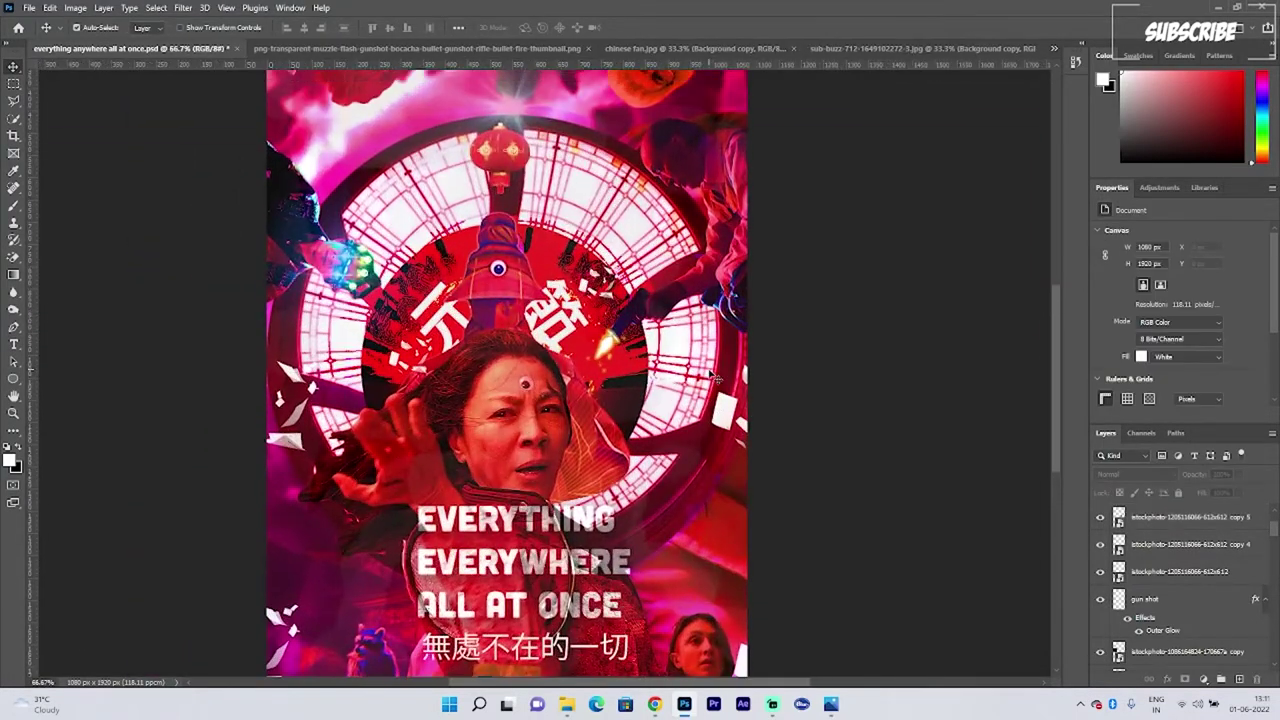
# Step: Nudge the 元 character up and left to about X 280 px, Y 807 px
pyautogui.click(435, 321)
pyautogui.moveTo(1273, 528); pyautogui.dragTo(1273, 632)
pyautogui.click(1151, 540)
pyautogui.press('Up')
pyautogui.press('Up')
pyautogui.press('Up')
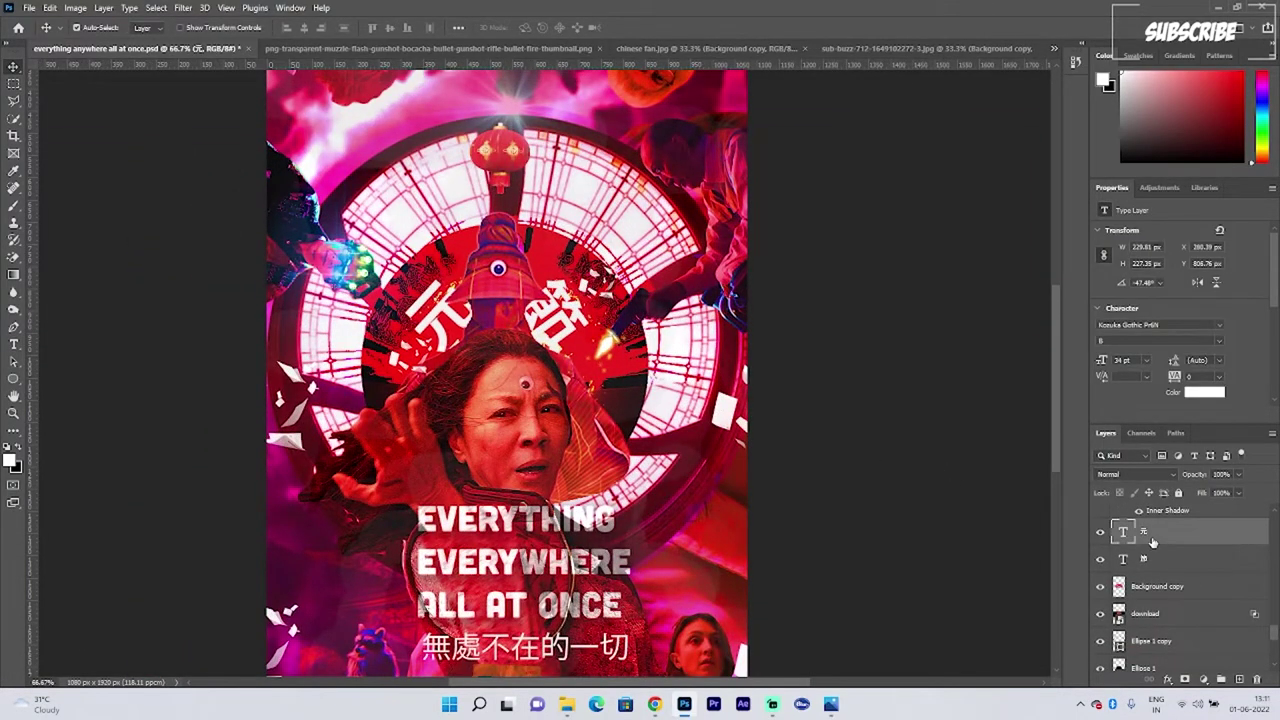
# Step: Nudge the 節 character up and right on the red circle
pyautogui.click(1183, 570)
pyautogui.press('Up')
pyautogui.press('Up')
pyautogui.press('Right')
pyautogui.press('Right')
pyautogui.press('Right')
pyautogui.click(579, 329)
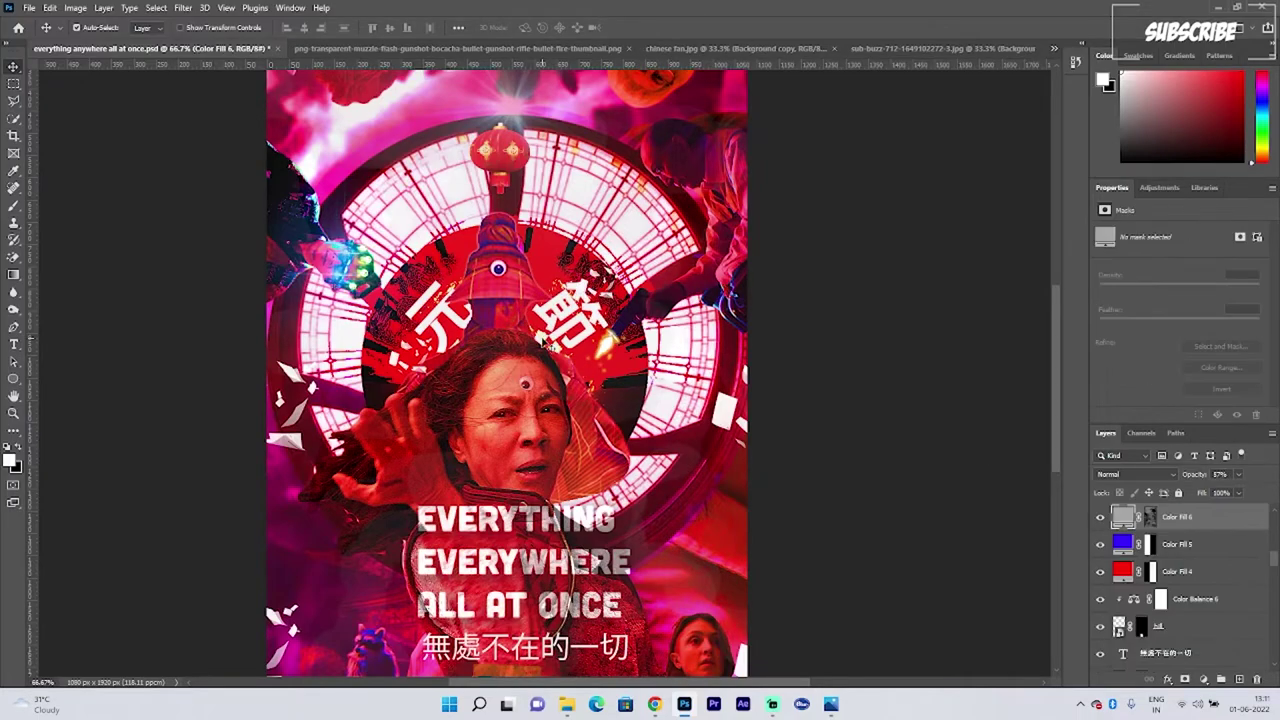
# Step: Shift the 節 character left and up to about X 517 px, Y 788 px, level with 元
pyautogui.hotkey('ctrl', '+')
pyautogui.hotkey('ctrl', '+')
pyautogui.hotkey('ctrl', '-')
pyautogui.scroll(-5, 1180, 580)
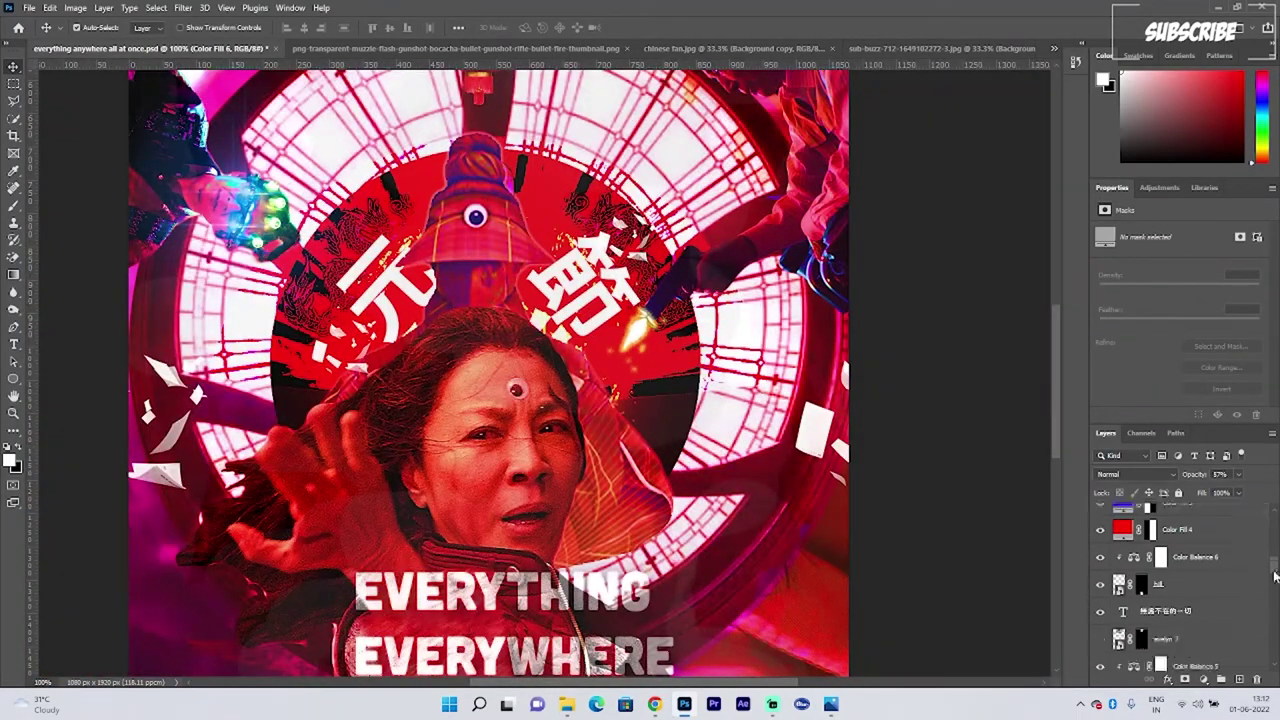
pyautogui.click(1150, 578)
pyautogui.press('Left')
pyautogui.press('Left')
pyautogui.press('Left')
pyautogui.press('Left')
pyautogui.press('Left')
pyautogui.press('Left')
pyautogui.press('Left')
pyautogui.press('Left')
pyautogui.press('Up')
pyautogui.press('Up')
pyautogui.press('Up')
pyautogui.press('Up')
pyautogui.press('Up')
pyautogui.press('Up')
pyautogui.press('Up')
pyautogui.press('Up')
pyautogui.press('Up')
pyautogui.press('Up')
pyautogui.press('Up')
pyautogui.press('Up')
pyautogui.press('Up')
pyautogui.press('Up')
pyautogui.press('Up')
pyautogui.press('Up')
pyautogui.press('Up')
pyautogui.press('Up')
pyautogui.press('Up')
pyautogui.press('Up')
pyautogui.press('Up')
pyautogui.press('Up')
pyautogui.press('Left')
pyautogui.press('Left')
pyautogui.press('Left')
pyautogui.press('Left')
pyautogui.press('Left')
pyautogui.press('Left')
pyautogui.press('Left')
pyautogui.press('Left')
pyautogui.press('Left')
pyautogui.press('Left')
pyautogui.press('Left')
pyautogui.press('Left')
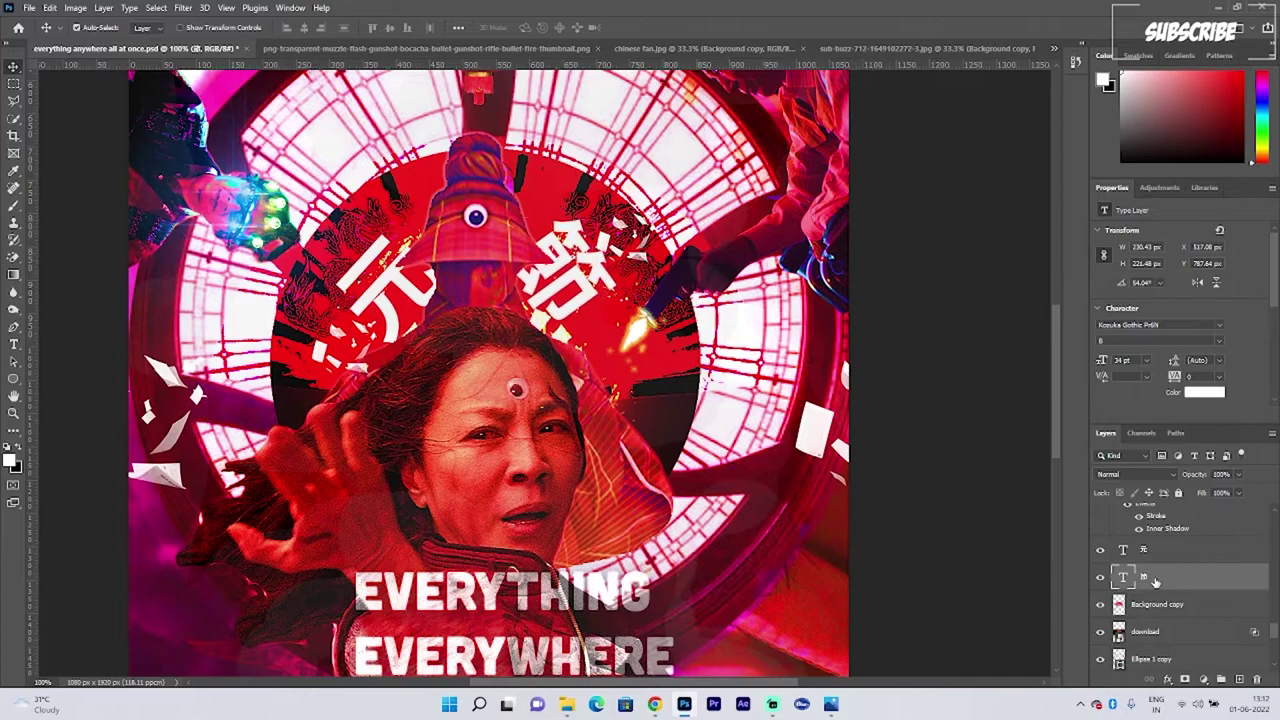
# Step: Nudge the 節 character slightly left and up on the red circle
pyautogui.press('Left')
pyautogui.press('Left')
pyautogui.press('Left')
pyautogui.press('Left')
pyautogui.press('Left')
pyautogui.press('Up')
pyautogui.hotkey('ctrl', '-')
pyautogui.hotkey('ctrl', '-')
pyautogui.hotkey('ctrl', '-')
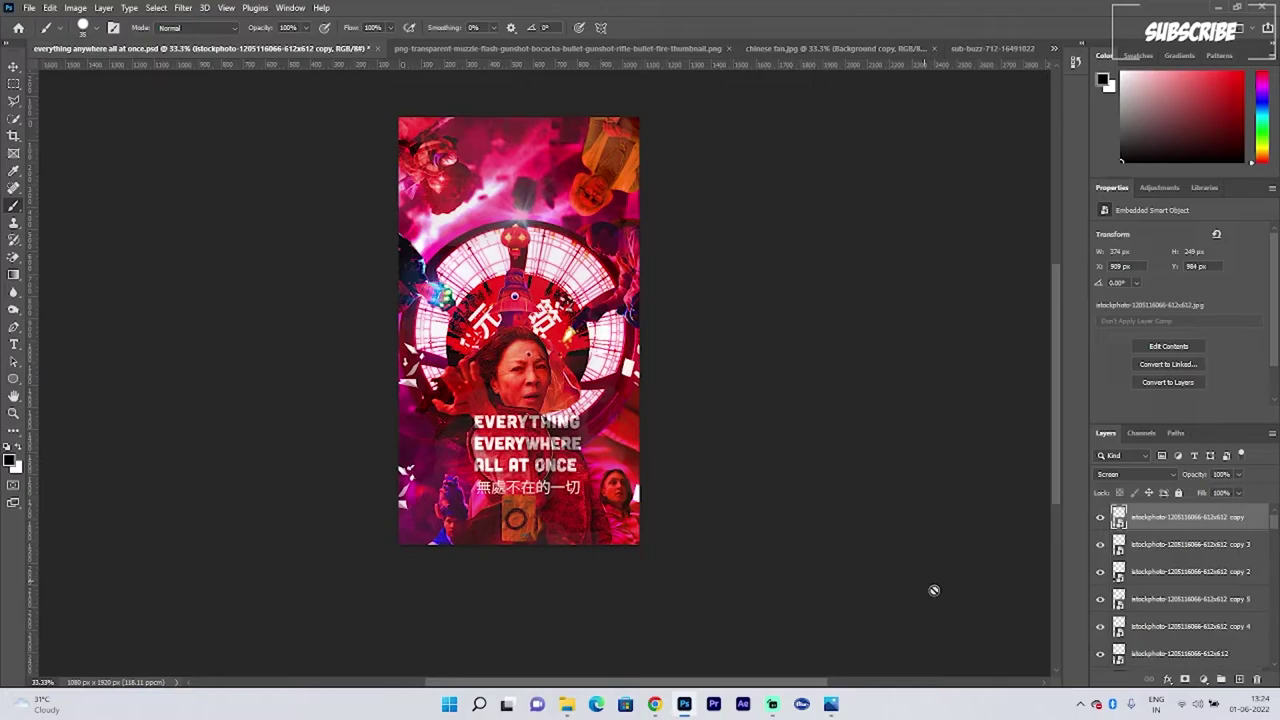
# Step: Add a new layer on top of the stack and paint a black border along all poster edges with a 100 px brush
pyautogui.click(1241, 680)
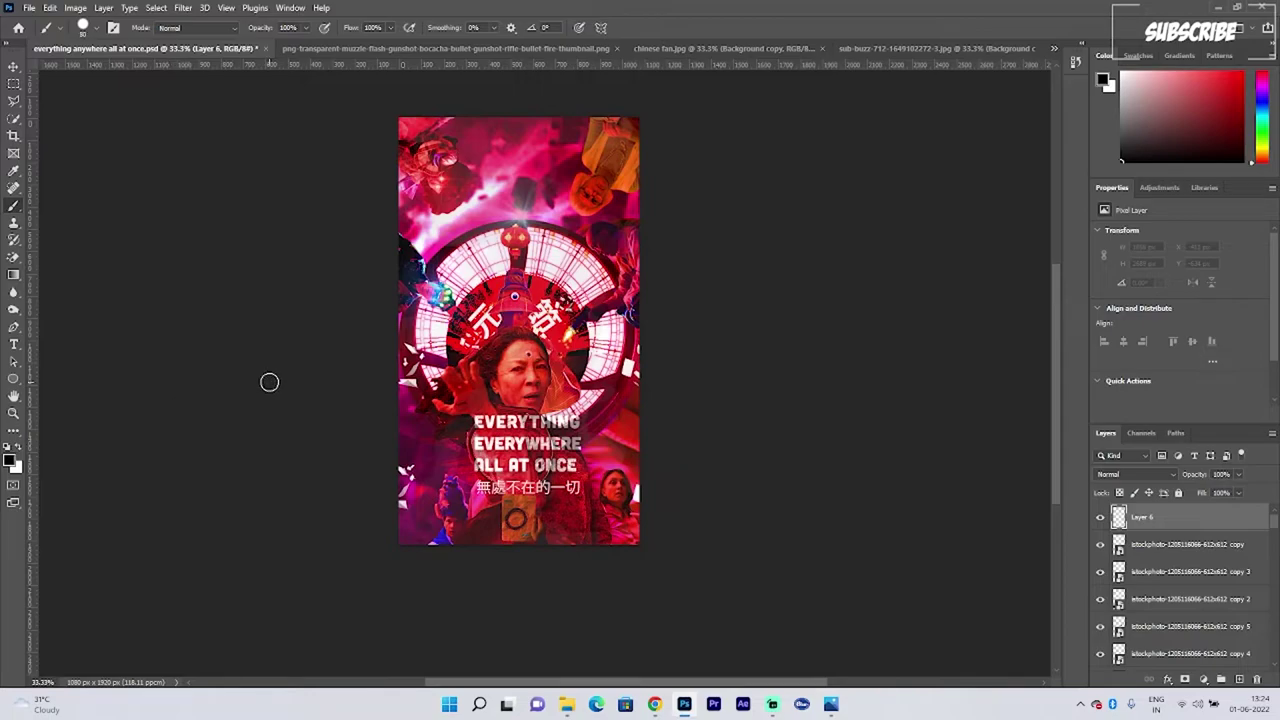
pyautogui.press(']')
pyautogui.press(']')
pyautogui.moveTo(397, 113); pyautogui.dragTo(487, 109)
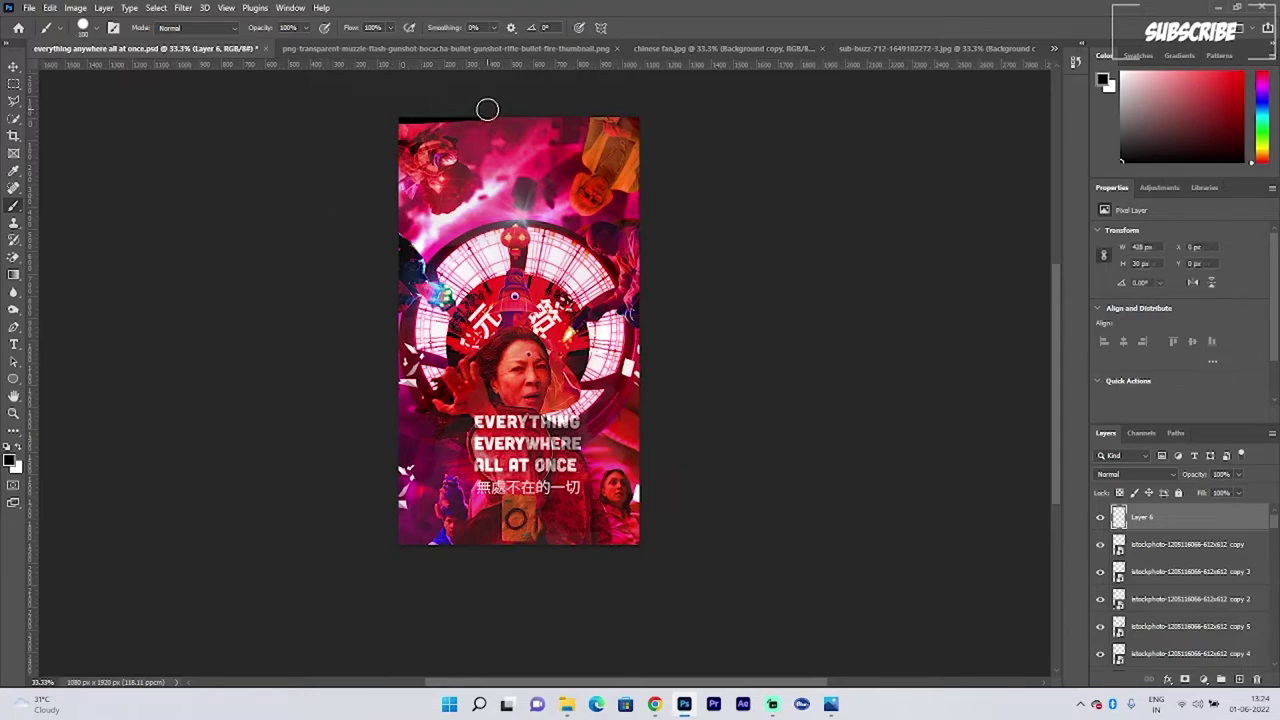
pyautogui.hotkey('ctrl', 'z')
pyautogui.moveTo(397, 111); pyautogui.dragTo(649, 117)
pyautogui.moveTo(652, 220)
pyautogui.mouseDown()
pyautogui.moveTo(690, 533)
pyautogui.moveTo(385, 555)
pyautogui.moveTo(651, 557)
pyautogui.mouseUp()
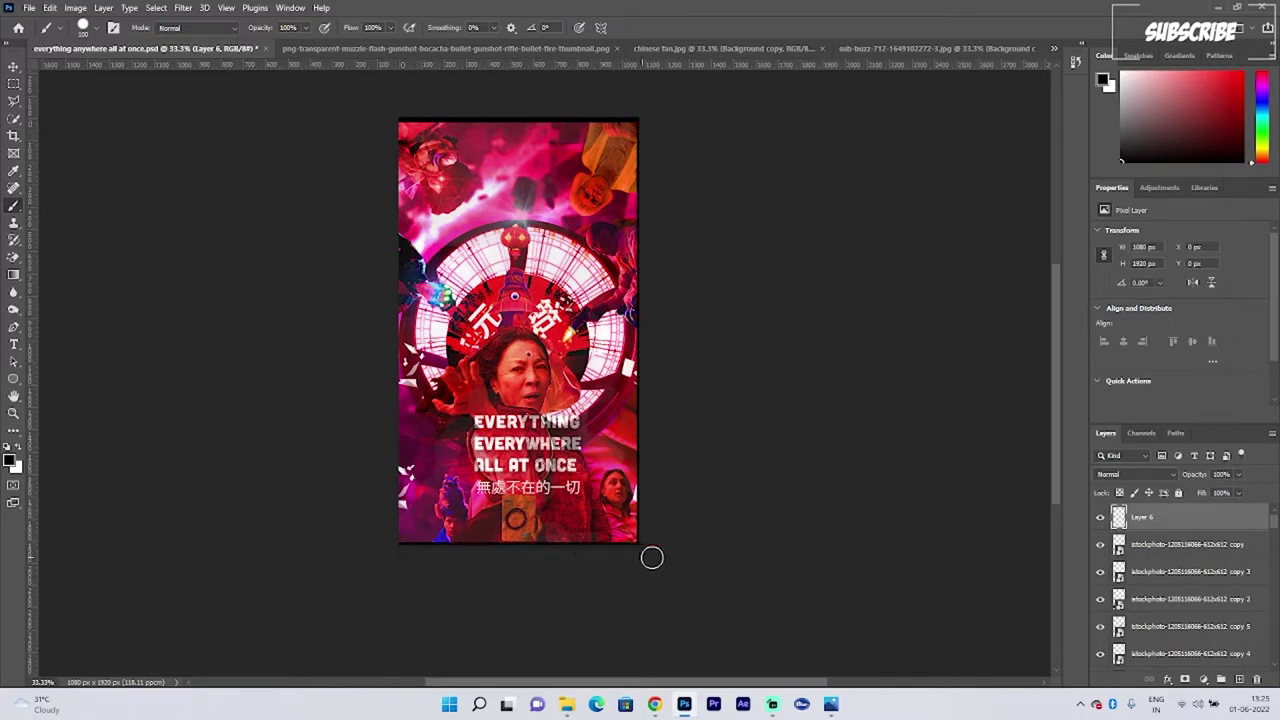
pyautogui.keyDown('shift'); pyautogui.click(386, 110); pyautogui.keyUp('shift')
pyautogui.hotkey('ctrl', 'z')
pyautogui.moveTo(390, 113); pyautogui.dragTo(398, 577)
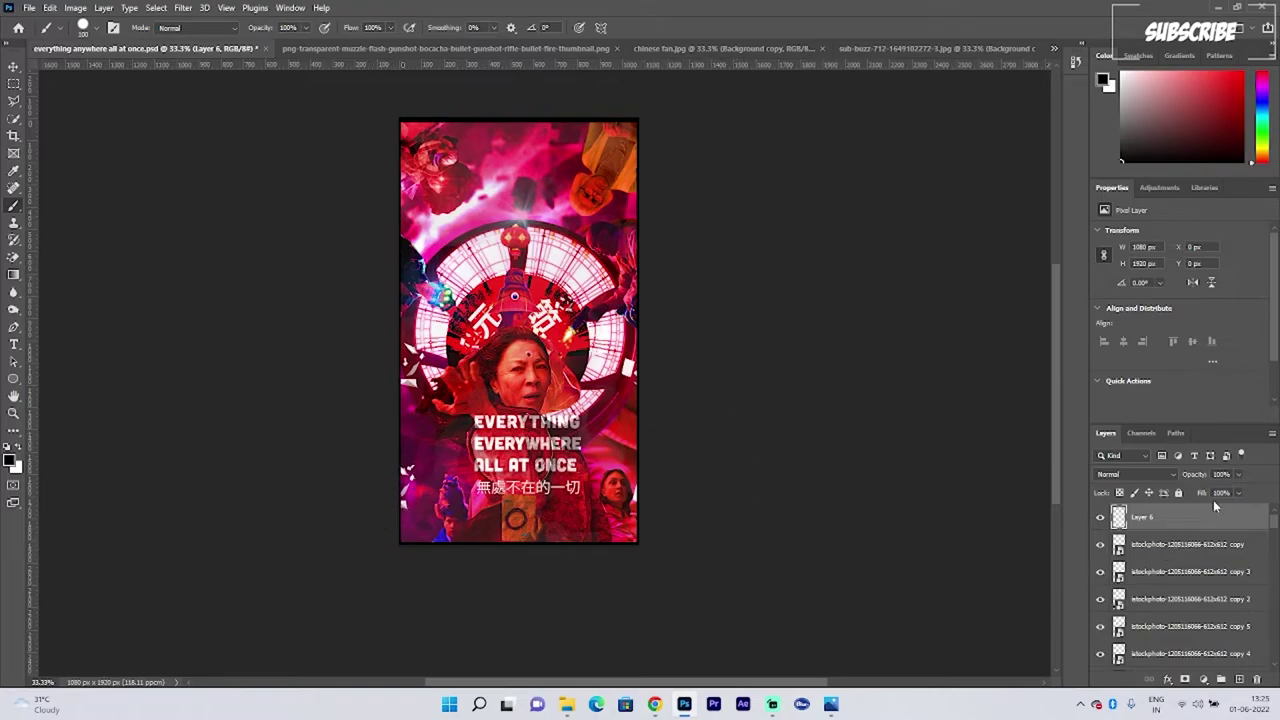
# Step: Apply a Gaussian Blur with a radius of 115.8 pixels to the black border layer for a soft vignette
pyautogui.click(288, 8)
pyautogui.click(180, 8)
pyautogui.click(183, 8)
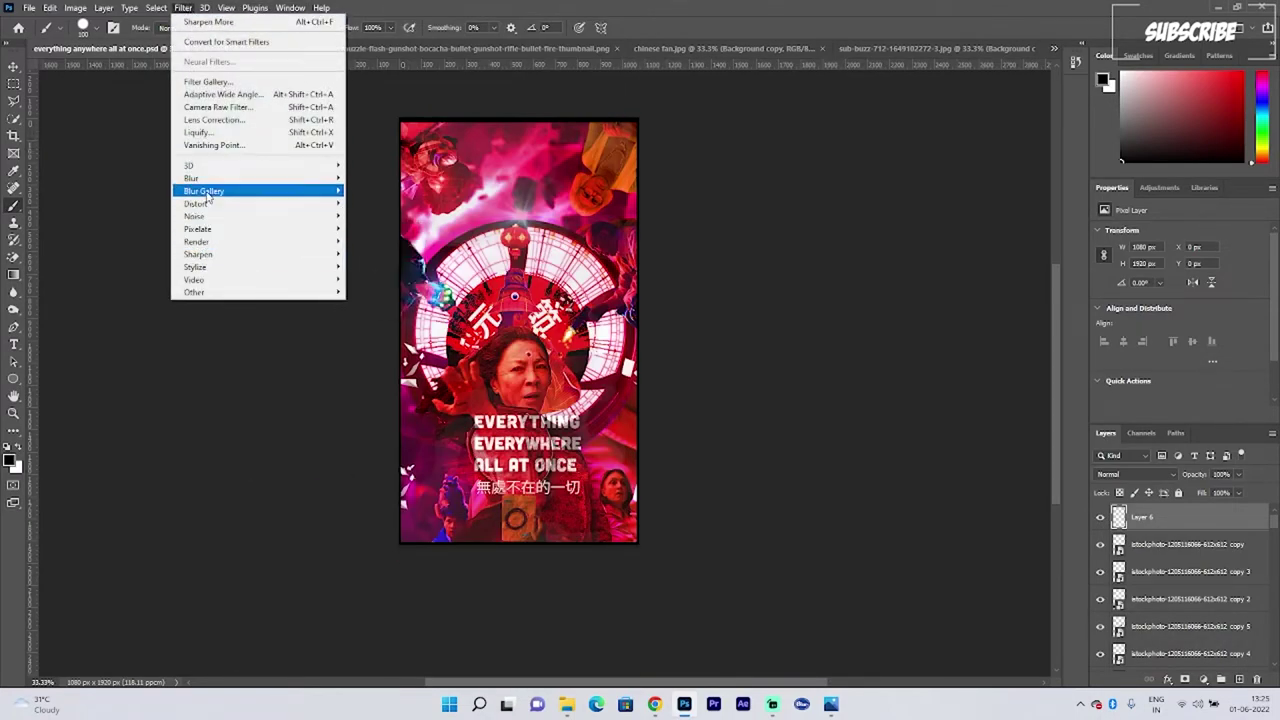
pyautogui.moveTo(200, 178)
pyautogui.click(398, 230)
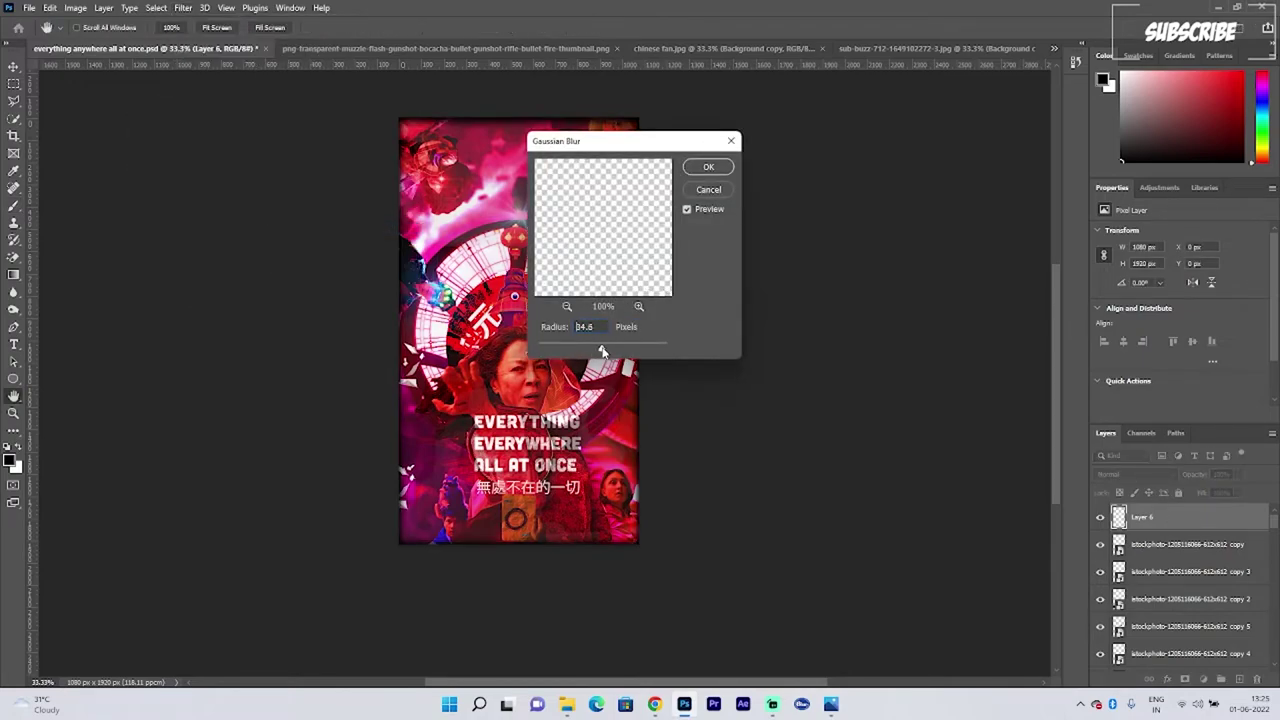
pyautogui.moveTo(602, 350); pyautogui.dragTo(624, 351)
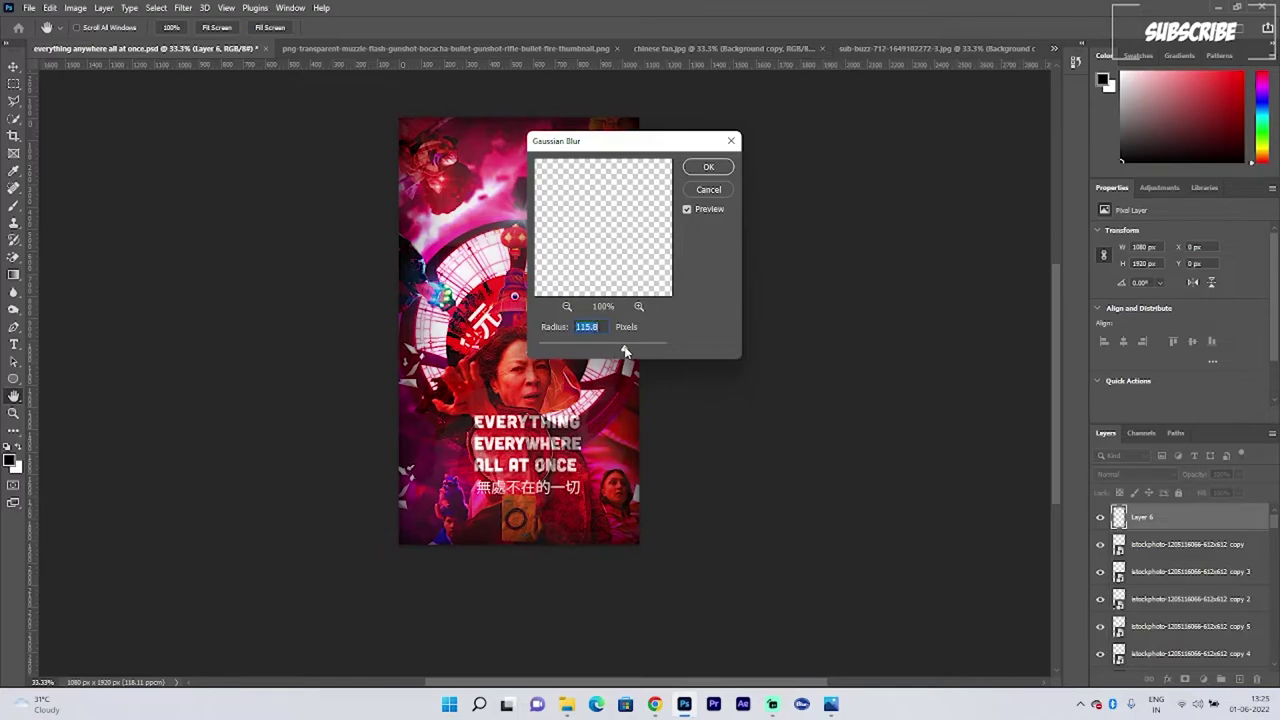
pyautogui.moveTo(596, 149); pyautogui.dragTo(806, 150)
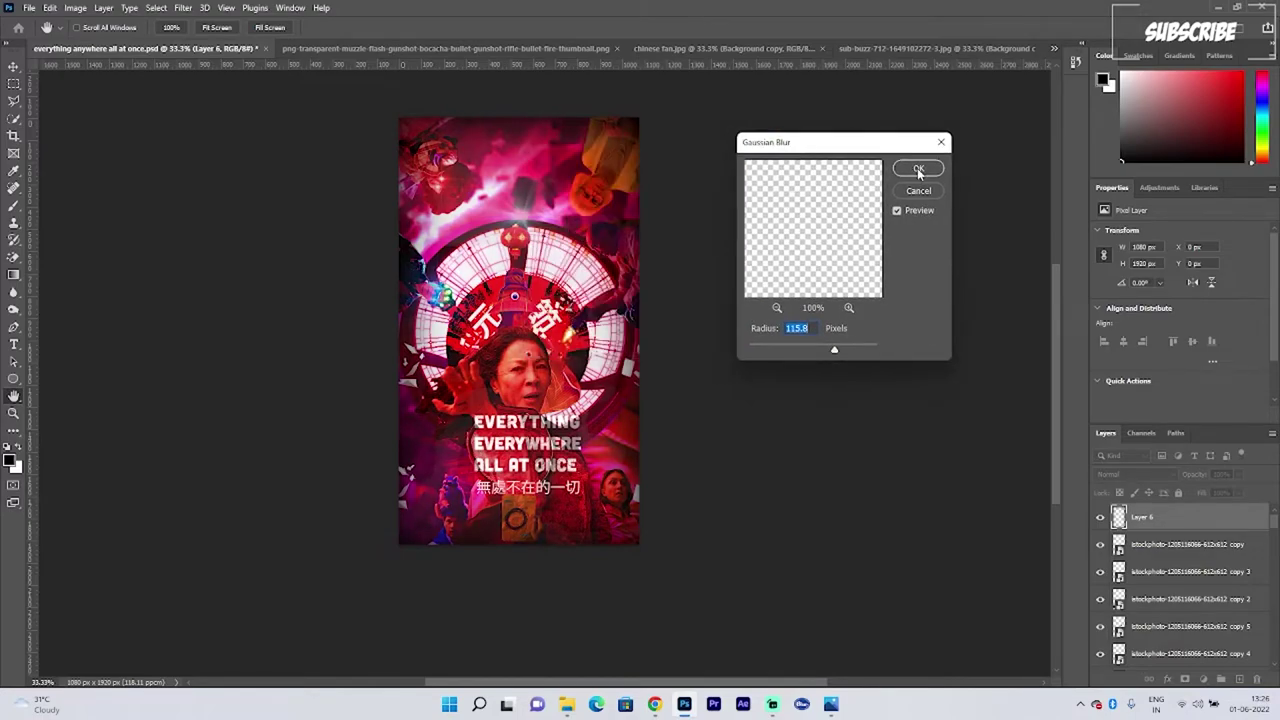
pyautogui.click(917, 168)
pyautogui.press('b')
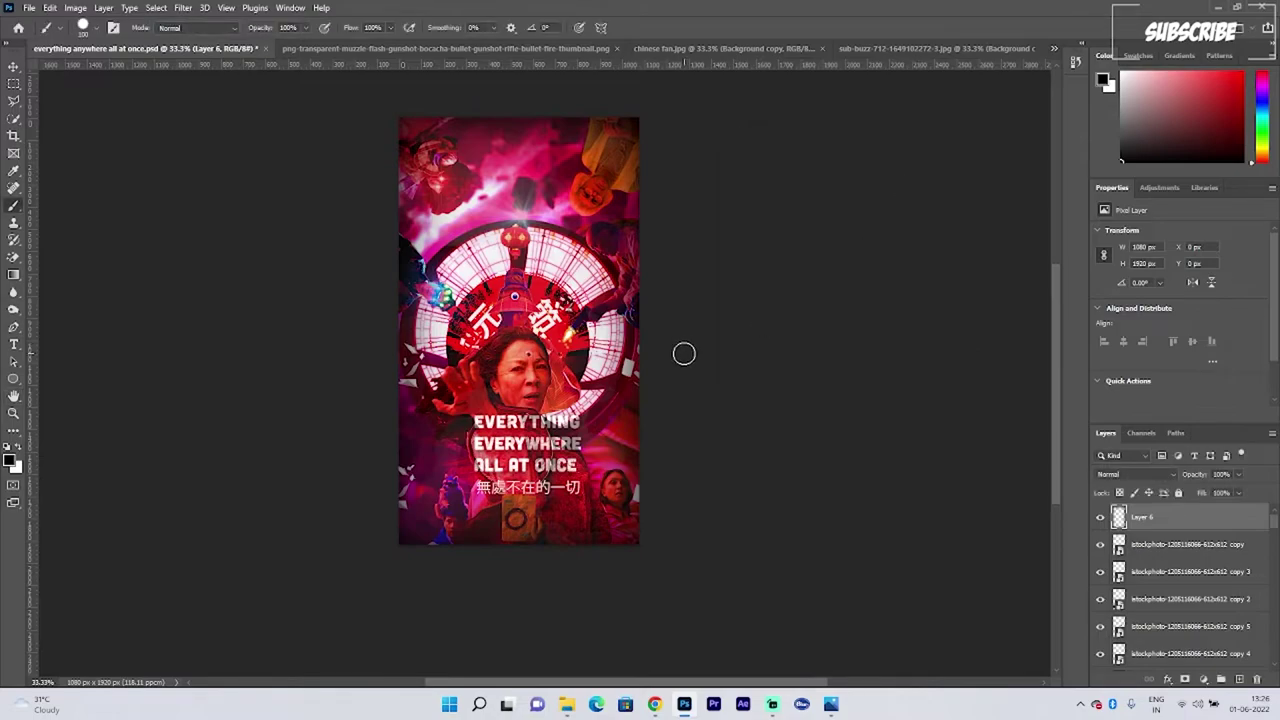
pyautogui.click(13, 68)
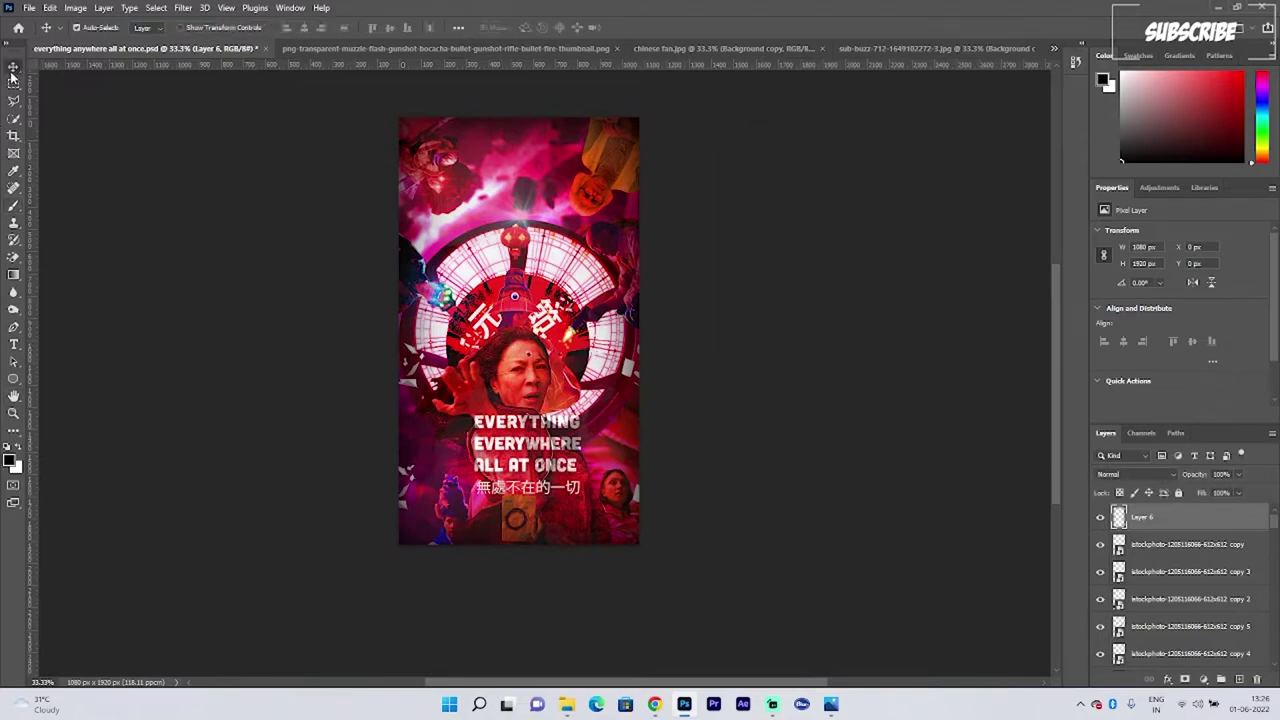
pyautogui.click(285, 238)
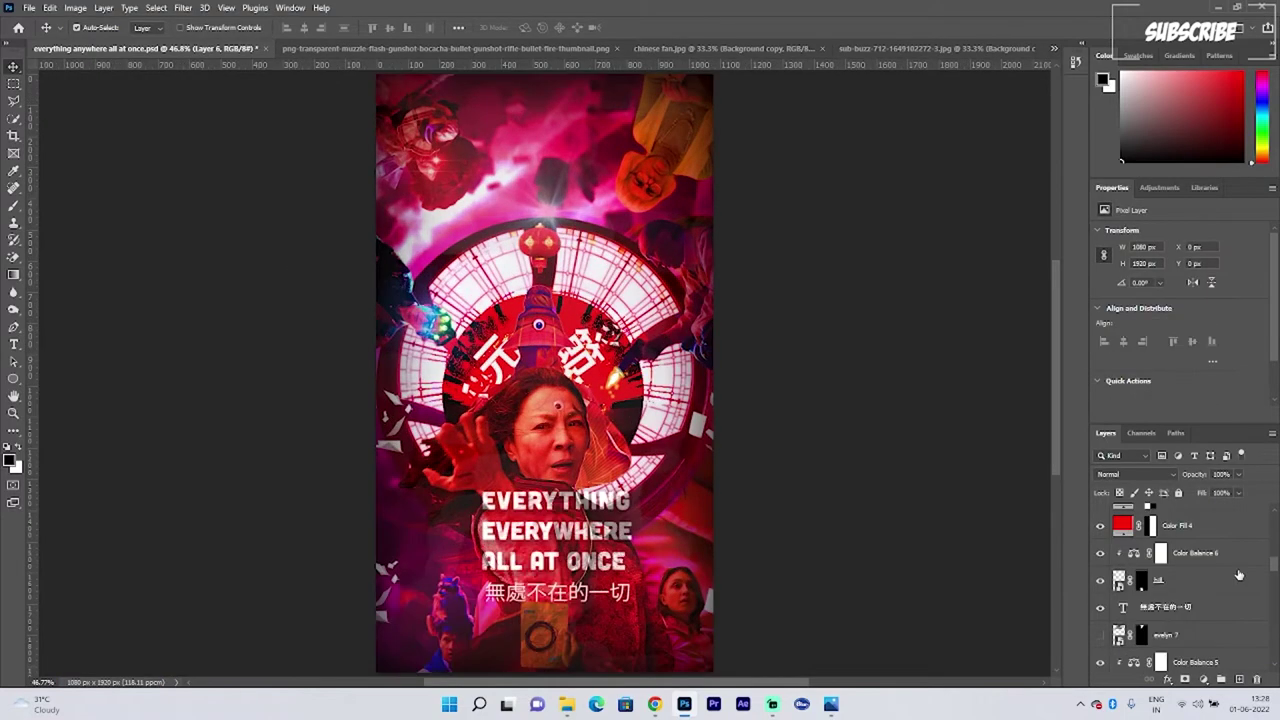
# Step: Add a drop shadow to the curtis 2 layer with a spread of 31% and a distance of 15 px
pyautogui.scroll(-5, 1239, 575)
pyautogui.scroll(-8, 1239, 575)
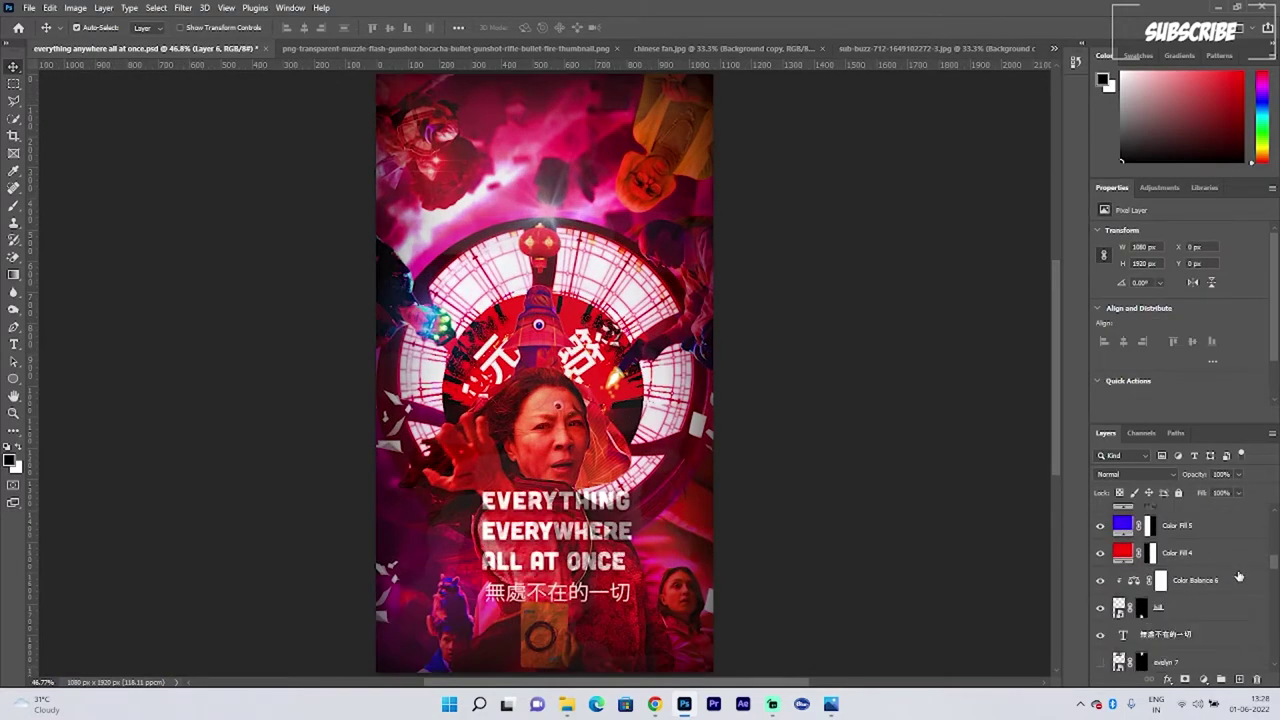
pyautogui.scroll(-3, 1239, 577)
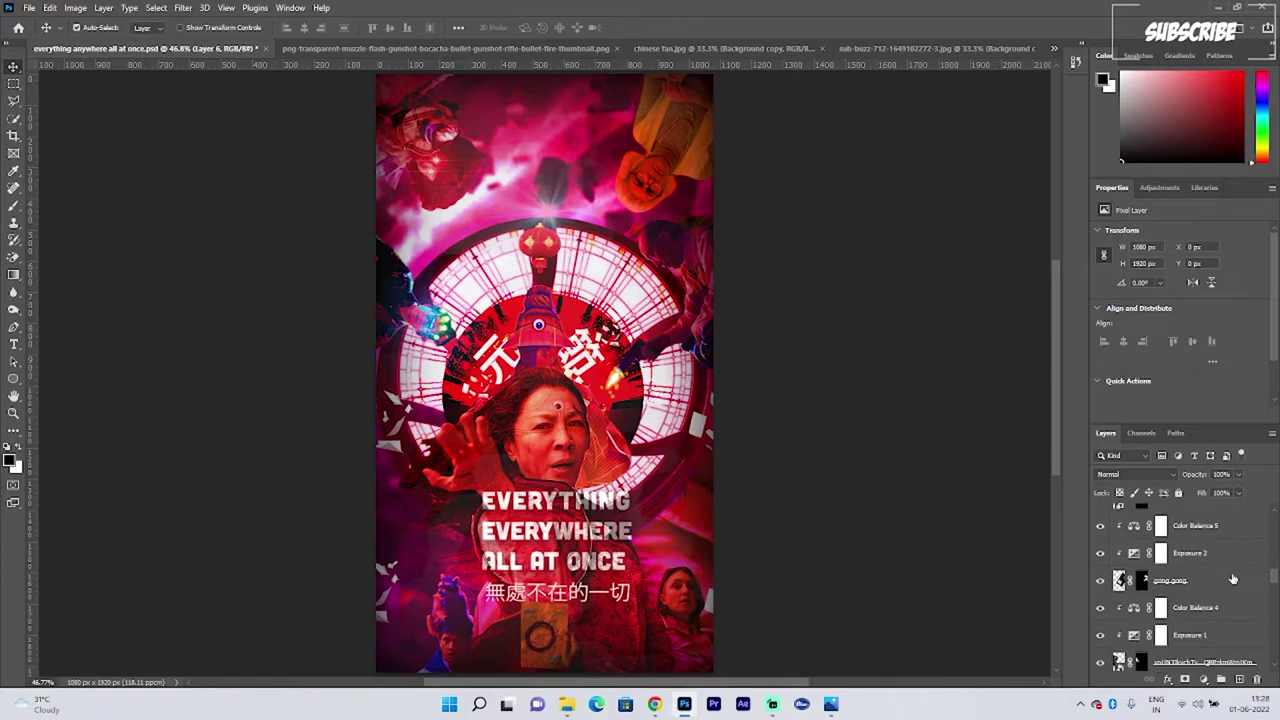
pyautogui.scroll(-5, 1203, 587)
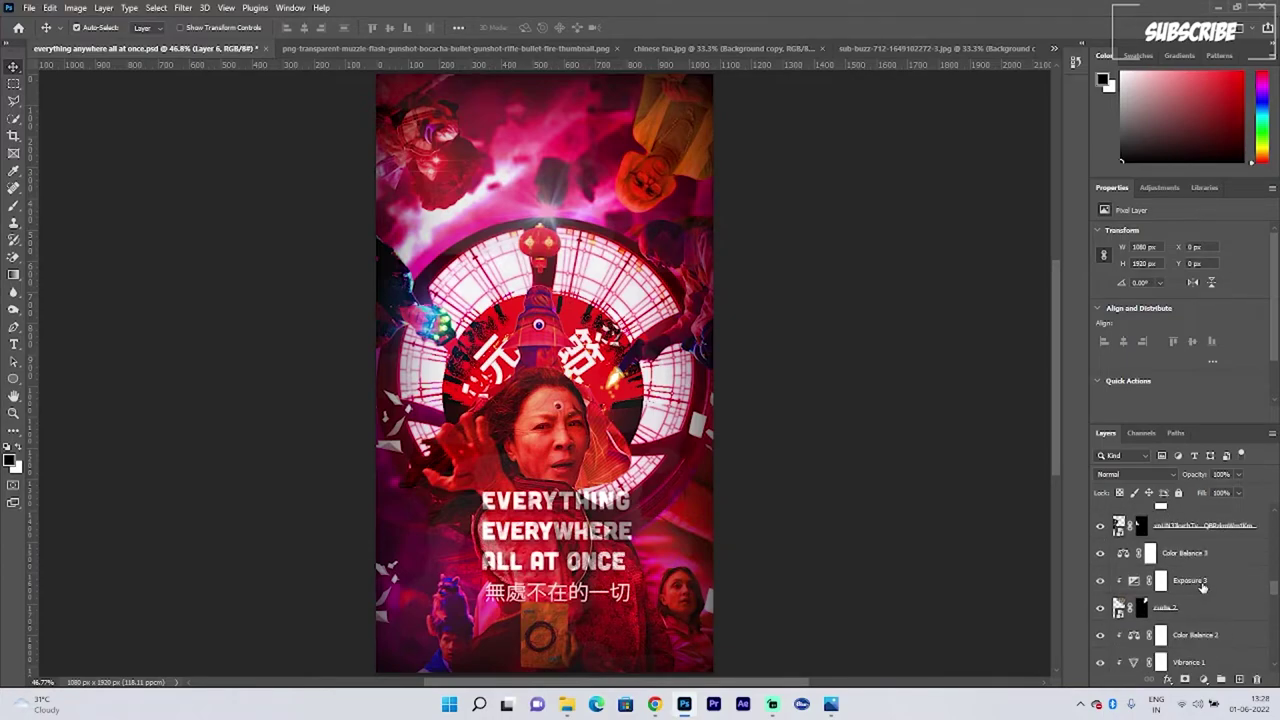
pyautogui.click(1178, 615)
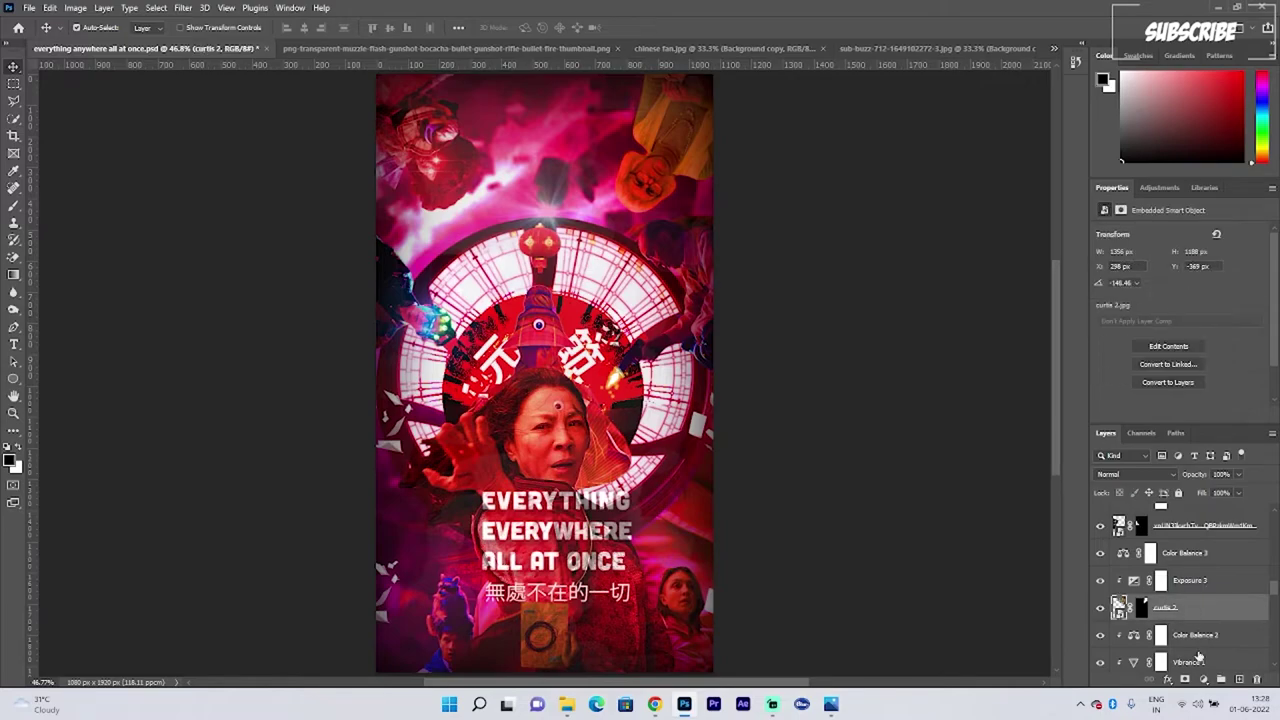
pyautogui.click(1167, 679)
pyautogui.click(1195, 670)
pyautogui.moveTo(718, 182); pyautogui.dragTo(796, 228)
pyautogui.moveTo(977, 341)
pyautogui.mouseDown()
pyautogui.moveTo(970, 370)
pyautogui.moveTo(975, 353)
pyautogui.mouseUp()
pyautogui.moveTo(978, 297); pyautogui.dragTo(966, 340)
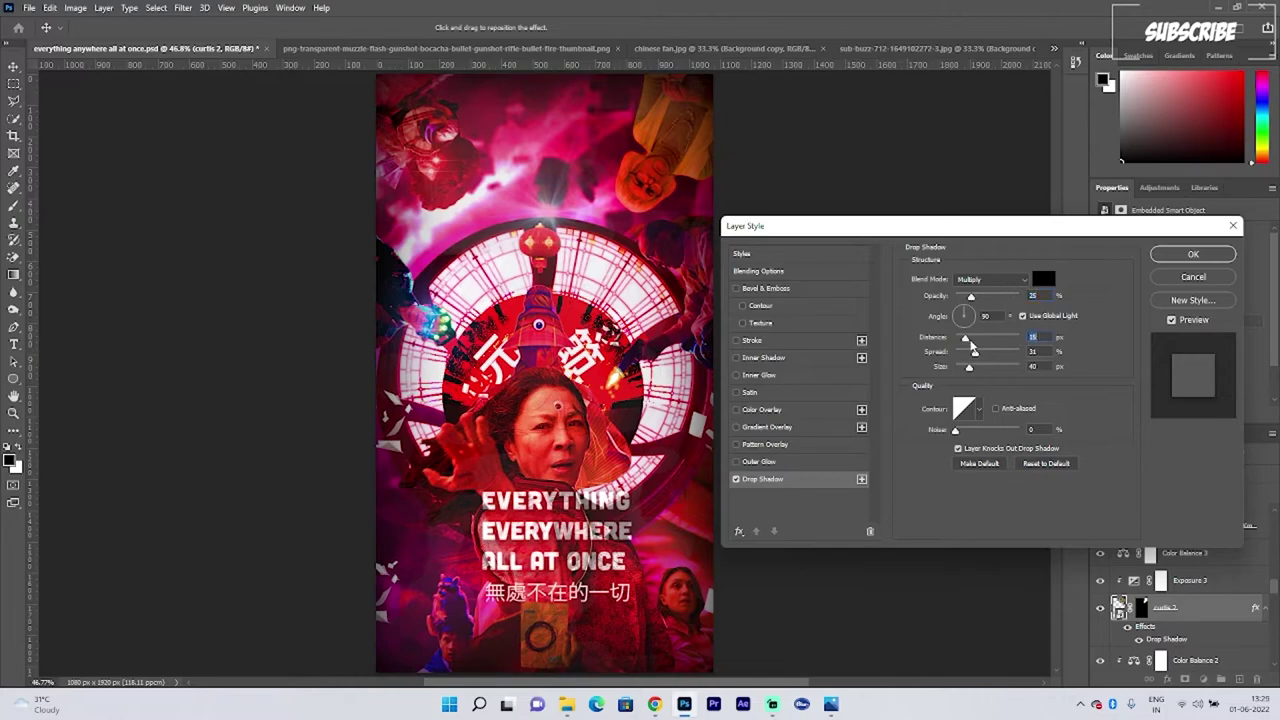
# Step: Try several drop shadow contours, choose the half-round one, and set the shadow's distance to 20 px
pyautogui.click(979, 409)
pyautogui.click(921, 441)
pyautogui.click(943, 445)
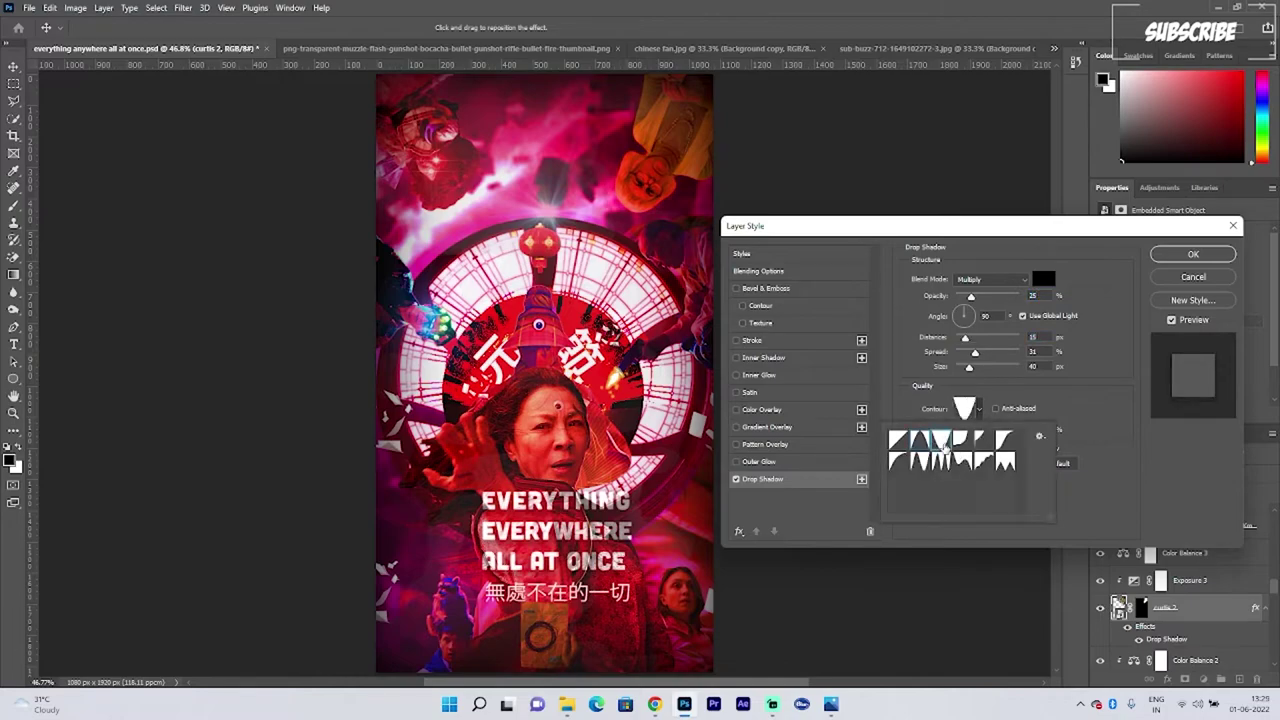
pyautogui.click(941, 463)
pyautogui.click(962, 462)
pyautogui.click(900, 442)
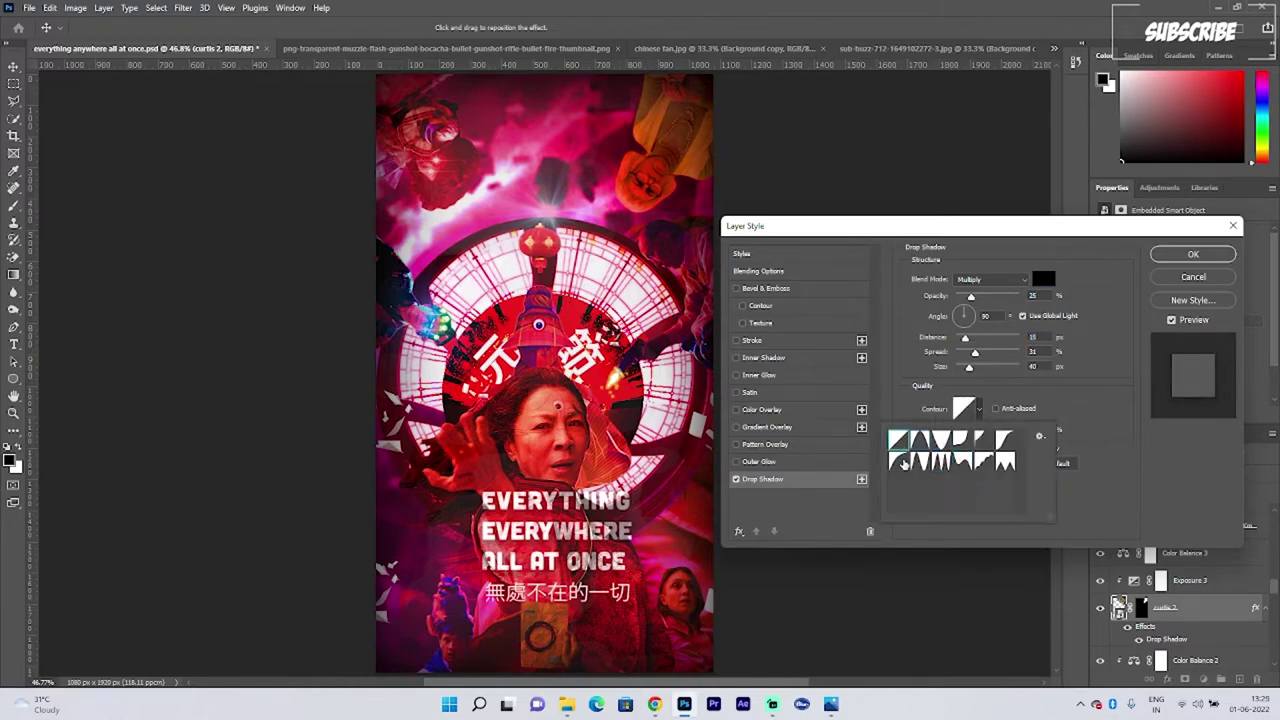
pyautogui.click(899, 462)
pyautogui.moveTo(967, 341); pyautogui.dragTo(971, 342)
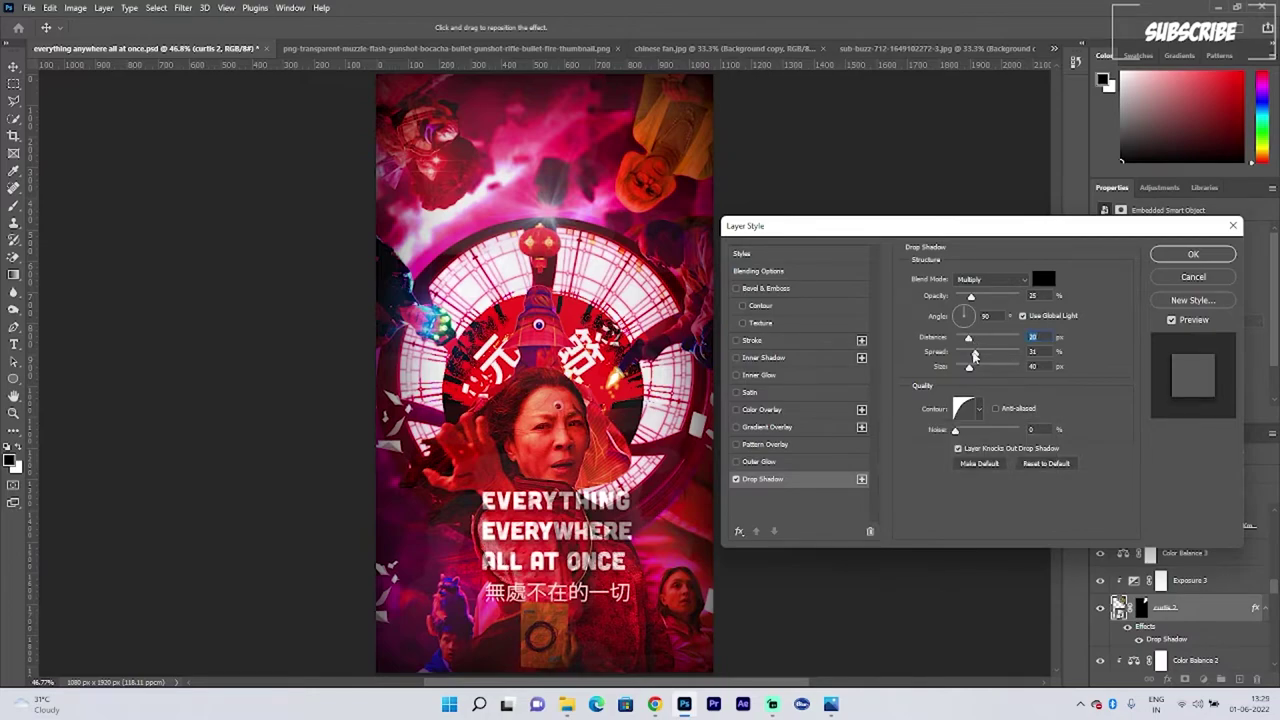
# Step: Change the curtis 2 drop shadow's colour to dark grey and apply the layer style
pyautogui.click(1043, 279)
pyautogui.moveTo(846, 280); pyautogui.dragTo(843, 297)
pyautogui.click(1129, 162)
pyautogui.click(1193, 254)
# Step: Add a drop shadow to the joy 6 layer with colour 000000 and a distance of about 18 px
pyautogui.scroll(-3, 1175, 608)
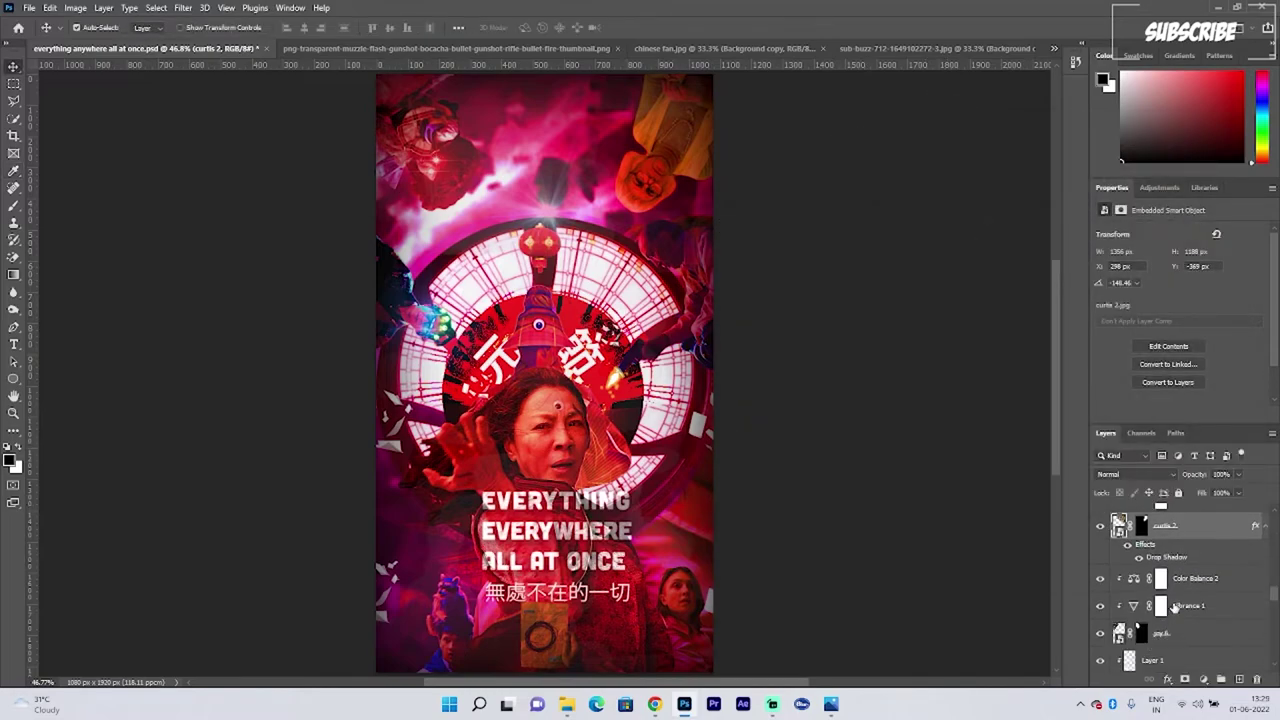
pyautogui.click(1175, 606)
pyautogui.click(1167, 679)
pyautogui.click(1184, 667)
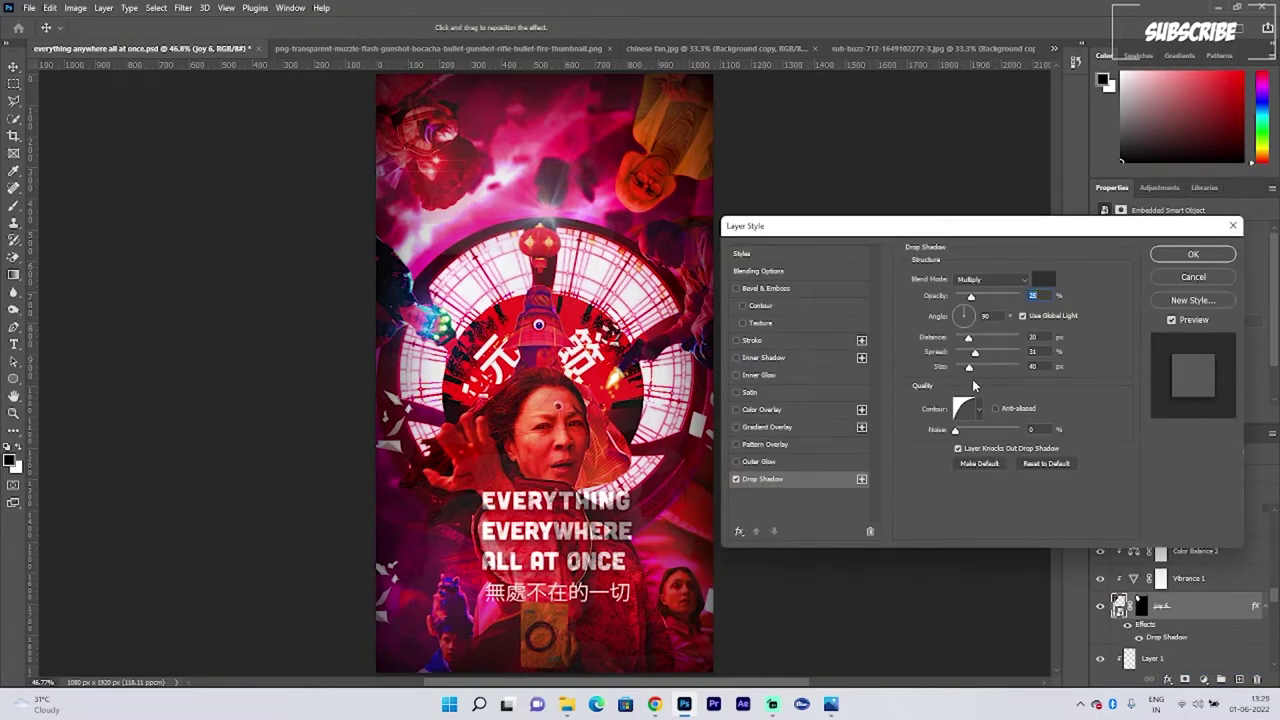
pyautogui.click(1043, 281)
pyautogui.moveTo(868, 310); pyautogui.dragTo(836, 333)
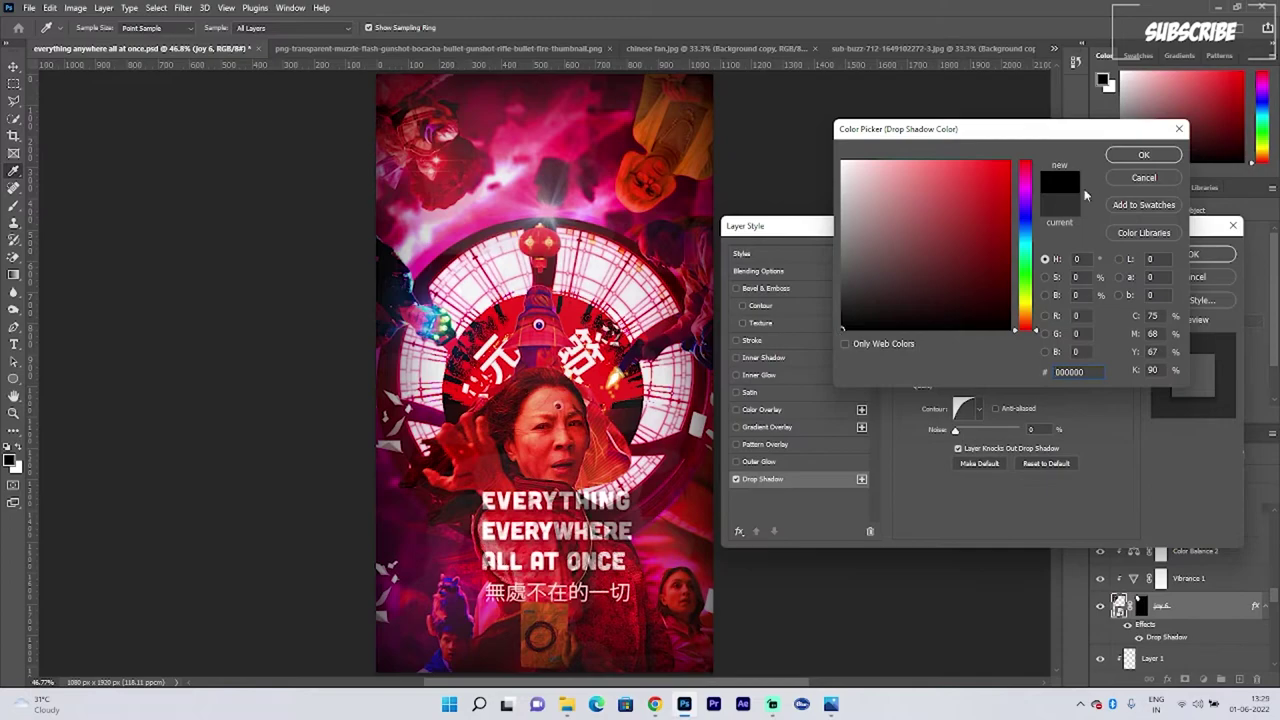
pyautogui.click(1138, 158)
pyautogui.moveTo(970, 342); pyautogui.dragTo(966, 342)
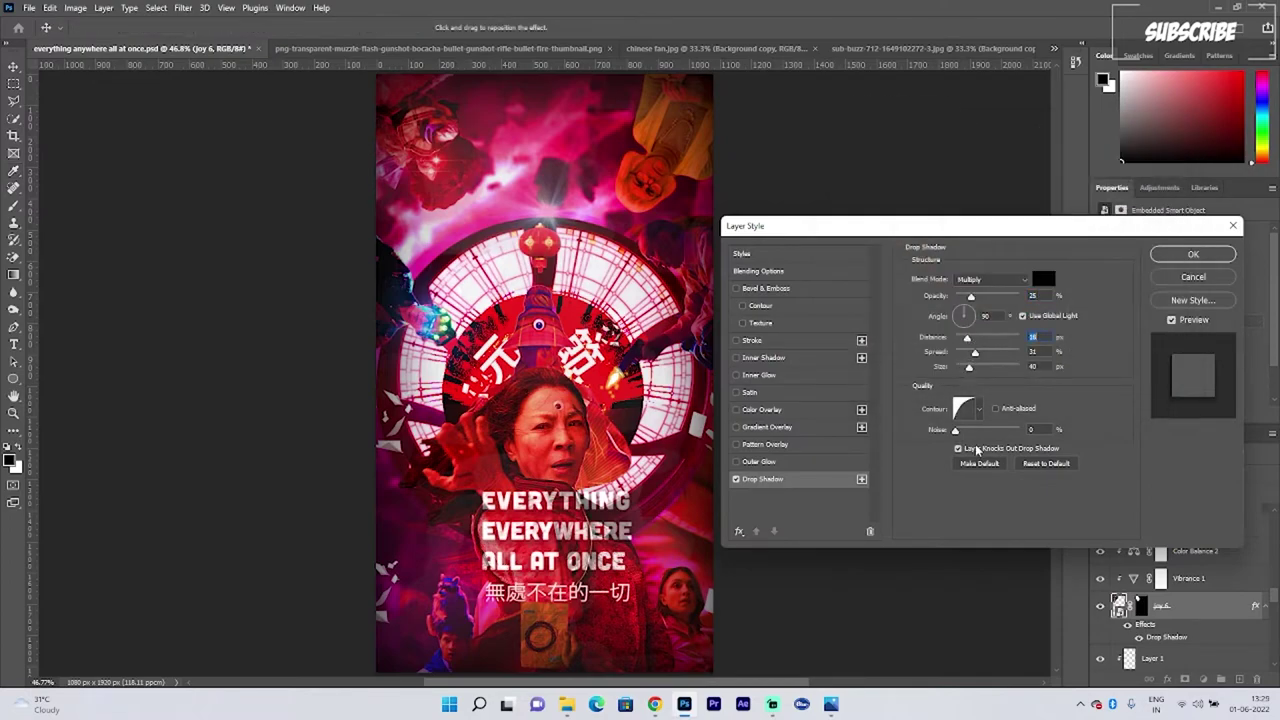
# Step: Give the joy 6 drop shadow a linear contour, Normal blend mode, 75% opacity, 0 px distance and 16 px size
pyautogui.click(979, 409)
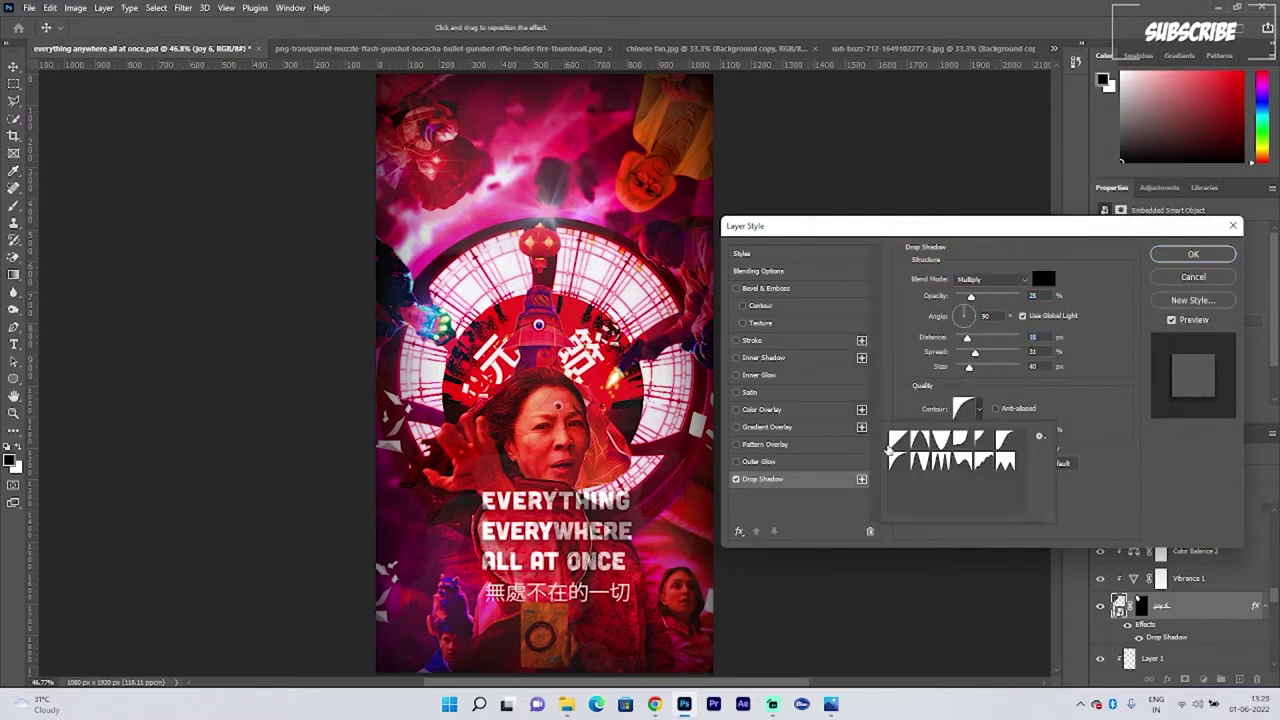
pyautogui.click(896, 443)
pyautogui.click(967, 340)
pyautogui.moveTo(969, 340); pyautogui.dragTo(964, 340)
pyautogui.click(970, 280)
pyautogui.click(972, 295)
pyautogui.moveTo(972, 295); pyautogui.dragTo(1003, 296)
pyautogui.moveTo(980, 338); pyautogui.dragTo(964, 369)
# Step: Set the joy 6 drop shadow to the Darken blend mode with a 20% spread and apply it
pyautogui.click(990, 279)
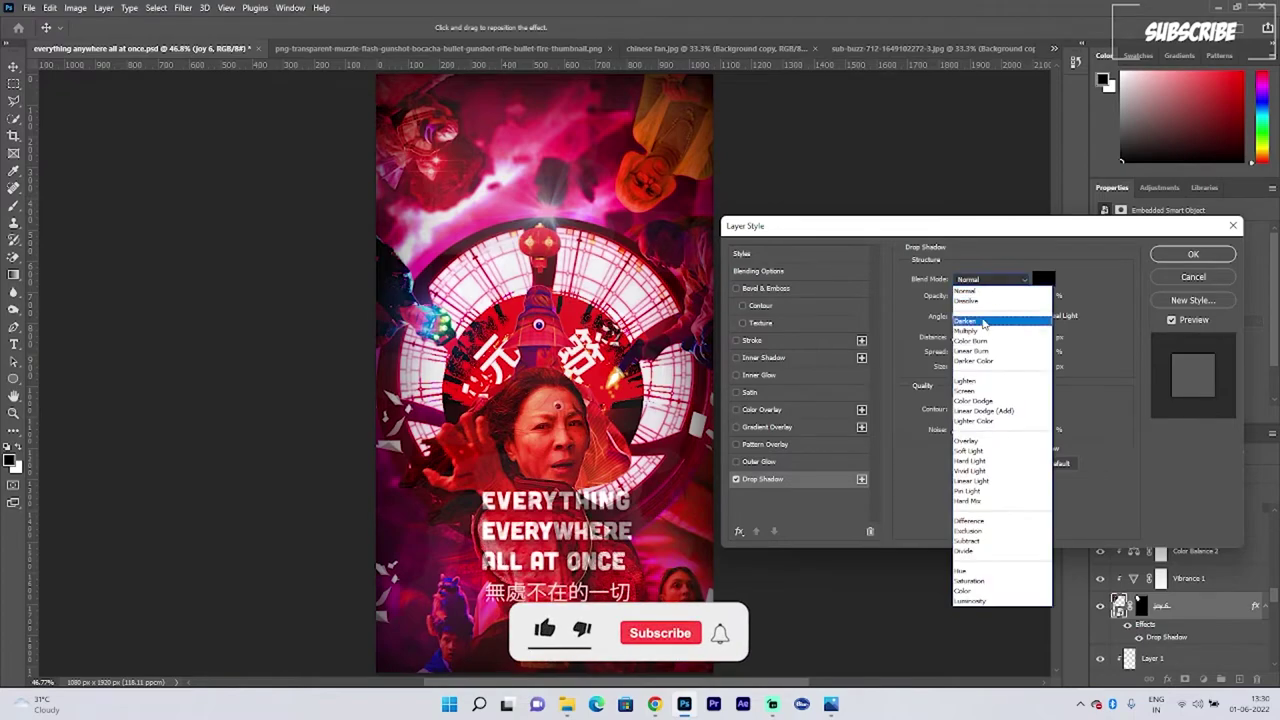
pyautogui.click(973, 398)
pyautogui.click(990, 279)
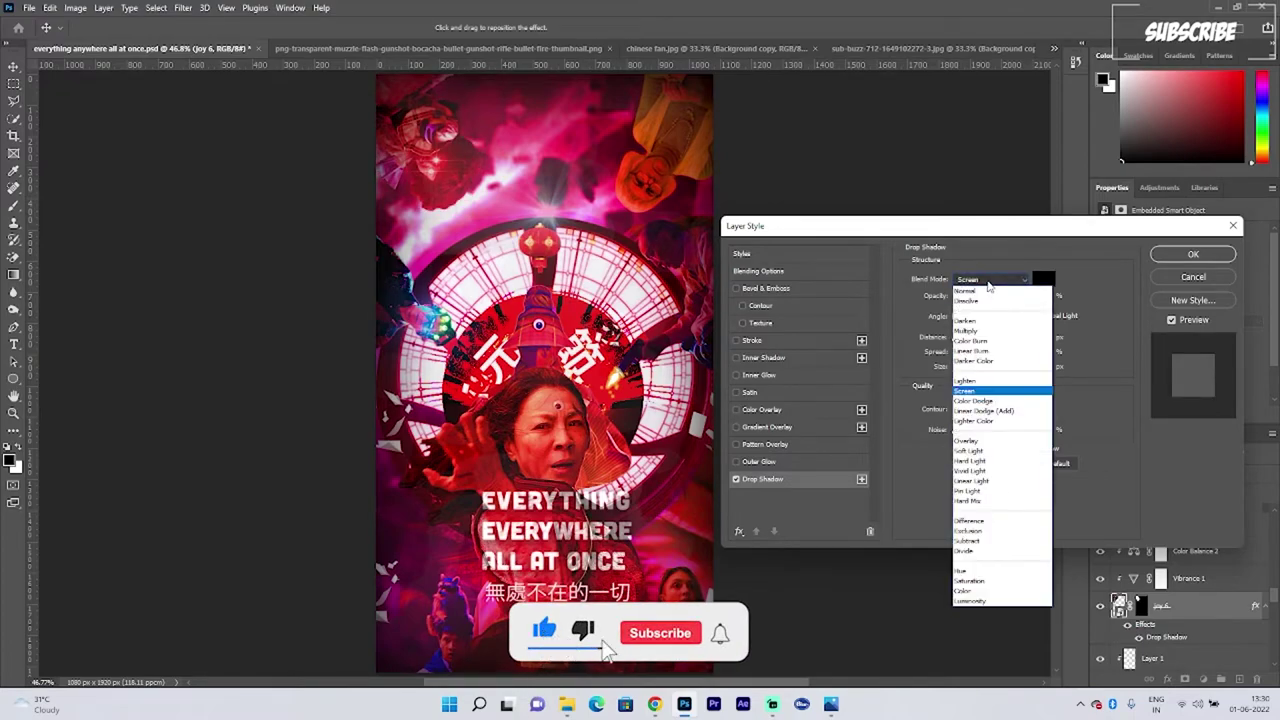
pyautogui.click(976, 321)
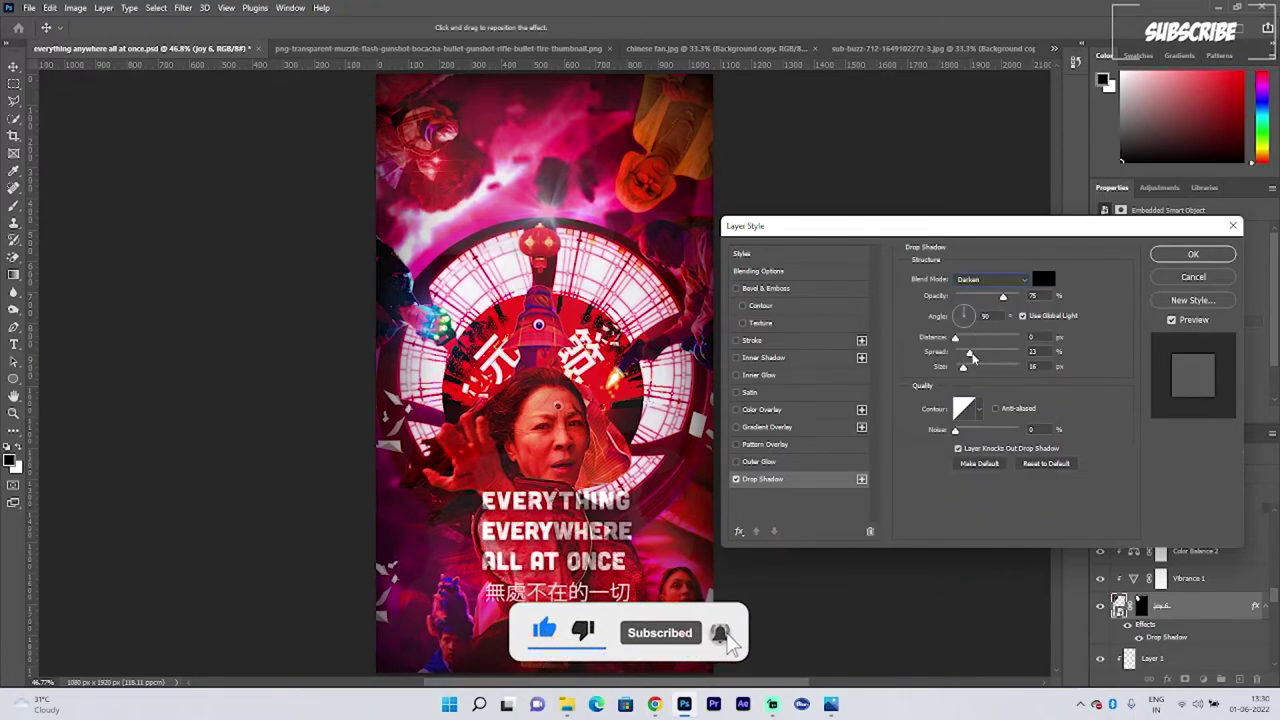
pyautogui.moveTo(971, 356); pyautogui.dragTo(968, 356)
pyautogui.click(1180, 256)
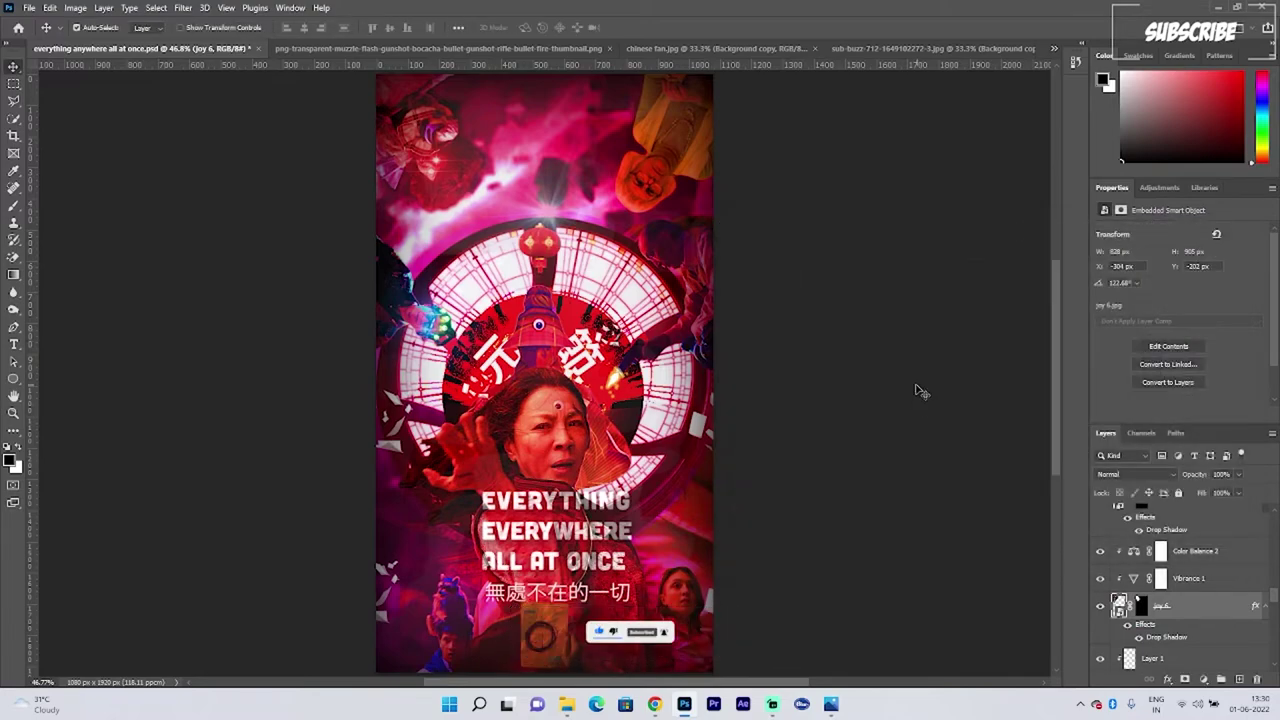
# Step: Add a drop shadow effect to the masked figure layer directly below Exposure 1
pyautogui.scroll(-5, 1146, 560)
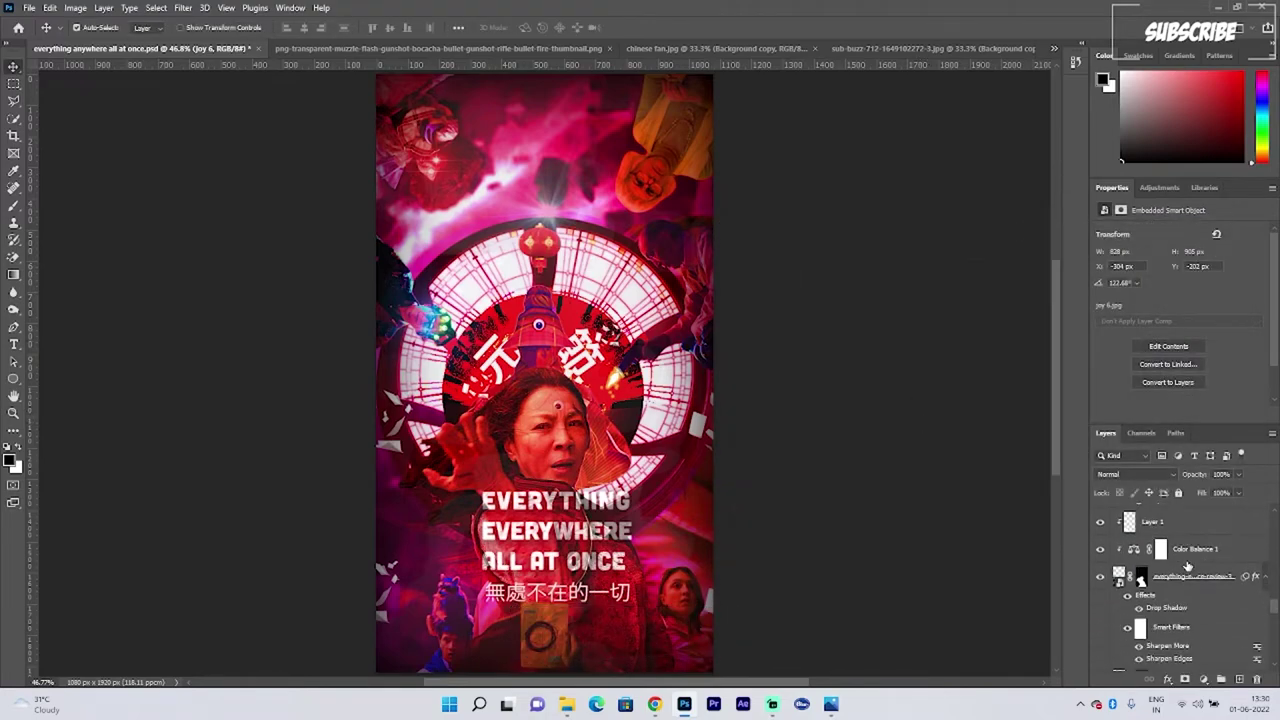
pyautogui.scroll(5, 1187, 566)
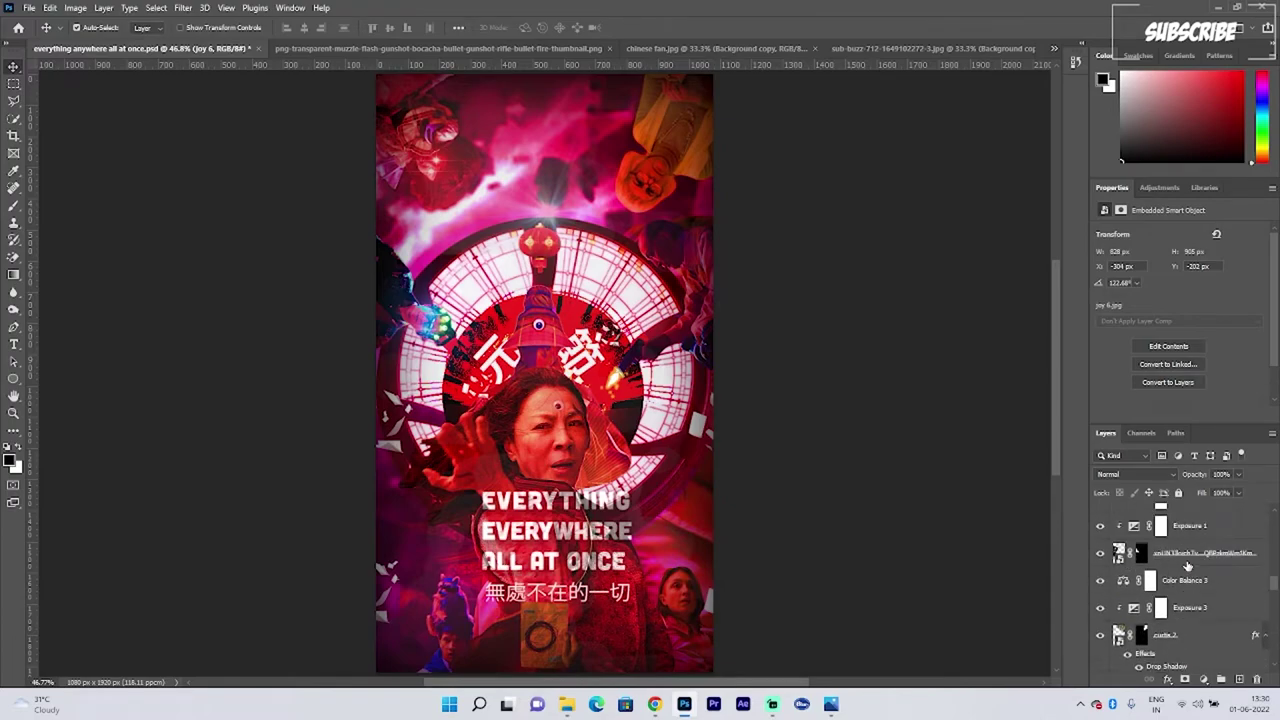
pyautogui.click(1120, 556)
pyautogui.click(1167, 679)
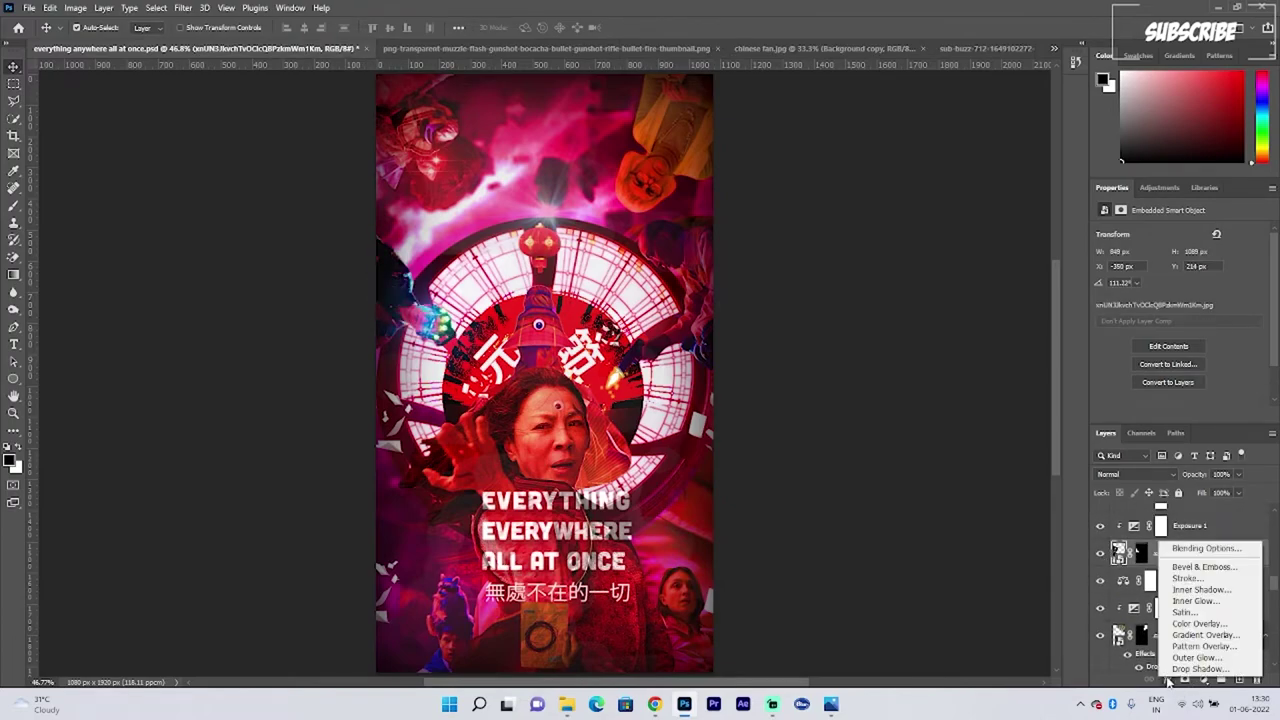
pyautogui.click(1178, 668)
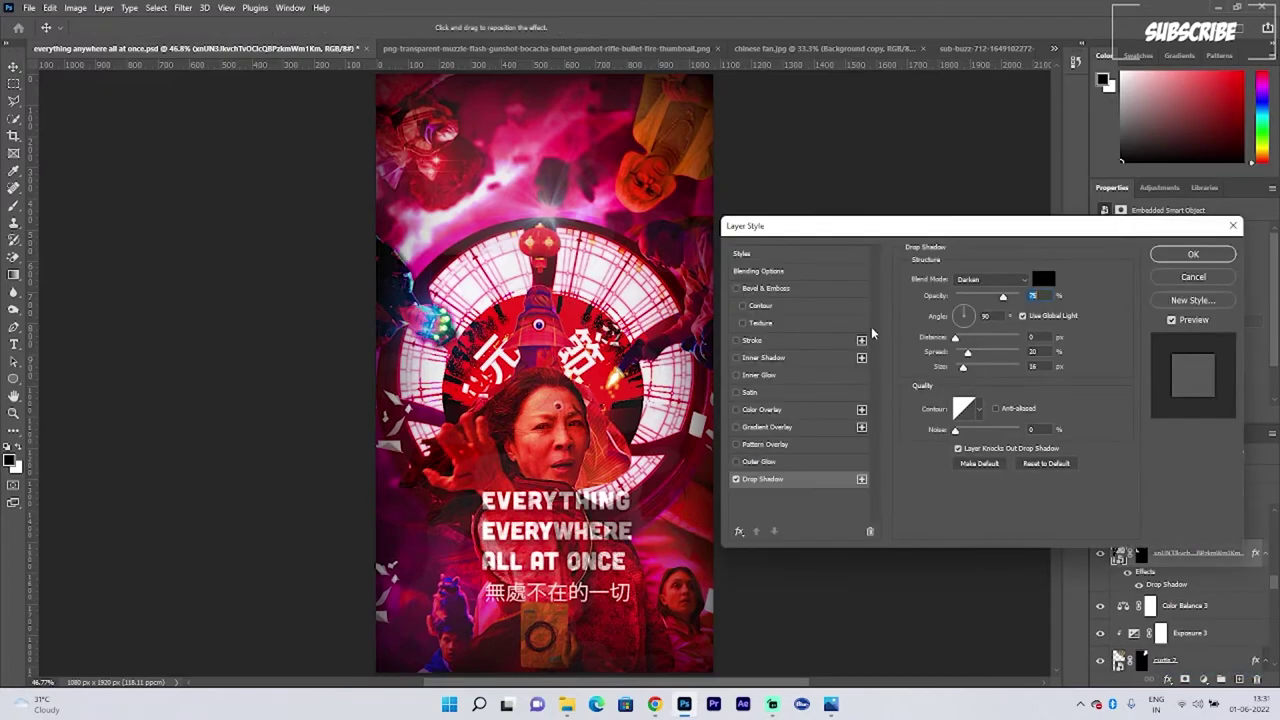
# Step: Set this drop shadow to Lighten, angle 144°, distance 15 px, spread about 35% and size 92 px, and apply it
pyautogui.click(984, 282)
pyautogui.click(984, 282)
pyautogui.moveTo(955, 337); pyautogui.dragTo(981, 355)
pyautogui.click(990, 279)
pyautogui.click(985, 345)
pyautogui.moveTo(965, 339); pyautogui.dragTo(967, 341)
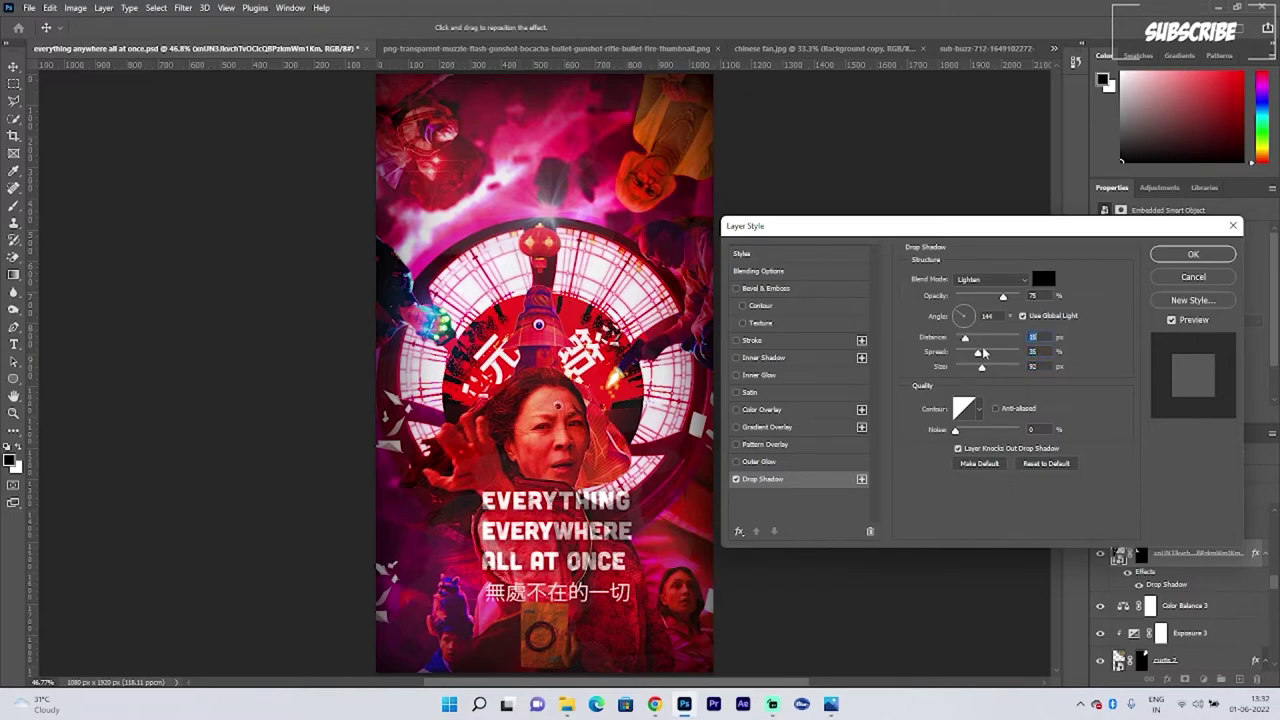
pyautogui.click(1171, 258)
# Step: Add an Exposure adjustment layer directly above the central woman's everything-everywhere-all-at-once-review-3 layer
pyautogui.scroll(-2, 834, 414)
pyautogui.click(580, 400)
pyautogui.scroll(-3, 1215, 601)
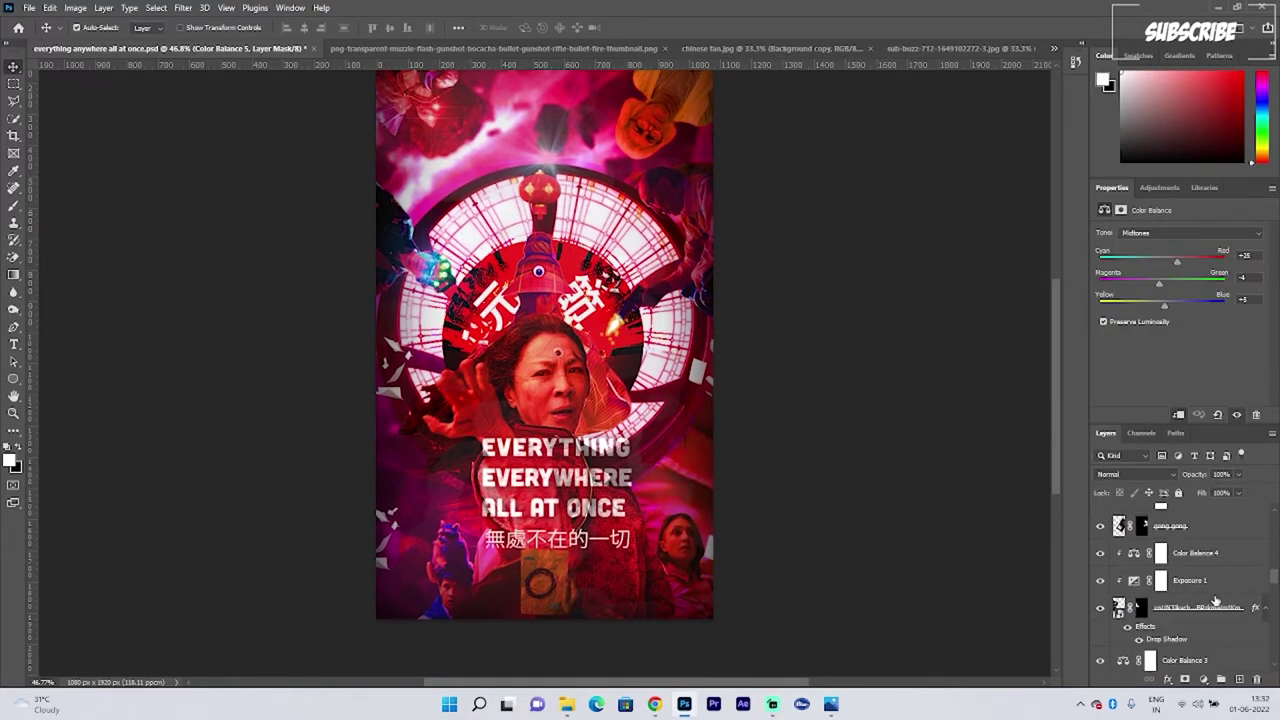
pyautogui.scroll(-5, 1215, 600)
pyautogui.click(1189, 572)
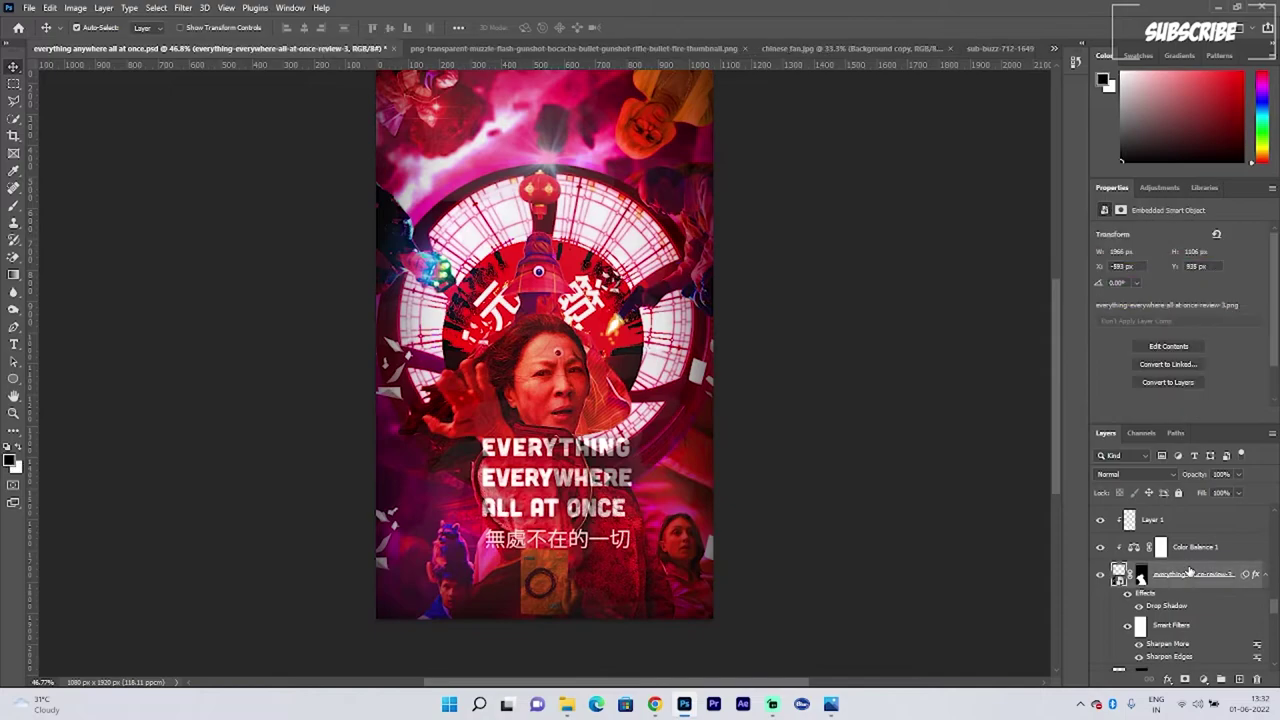
pyautogui.scroll(-2, 1137, 571)
pyautogui.scroll(2, 1137, 571)
pyautogui.click(1099, 576)
pyautogui.click(1099, 576)
pyautogui.click(1172, 680)
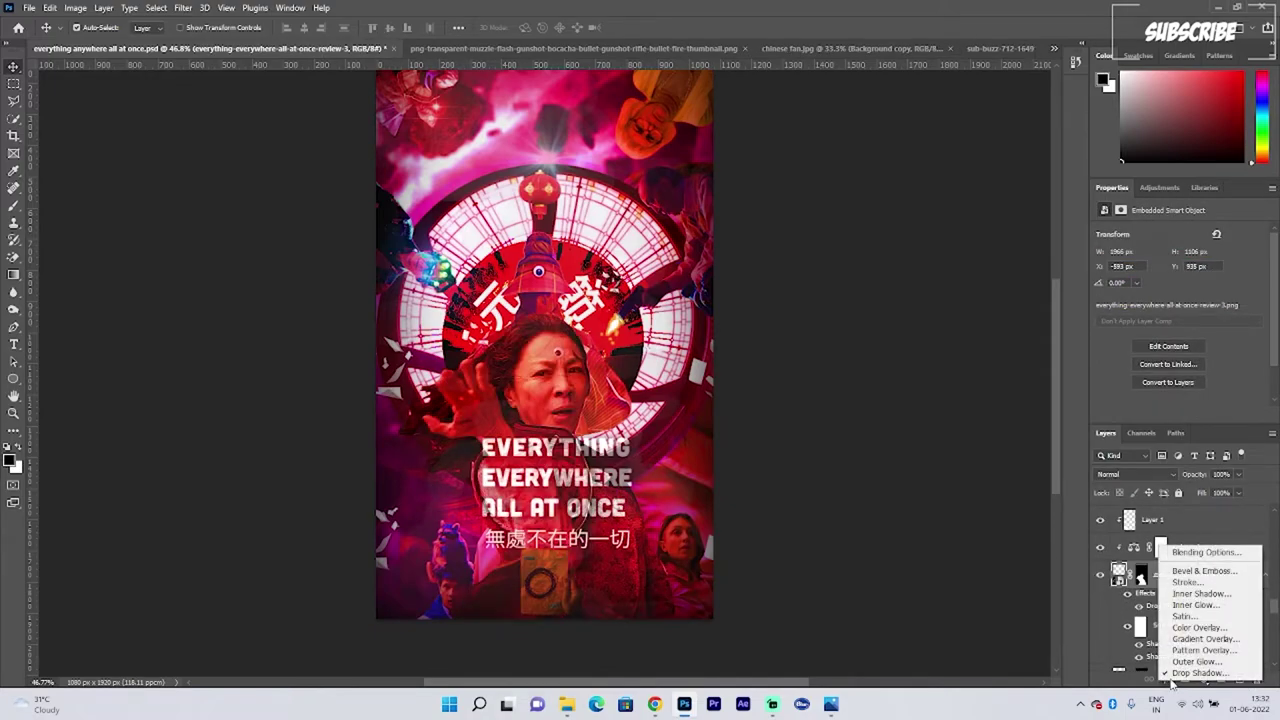
pyautogui.click(1205, 681)
pyautogui.click(1195, 521)
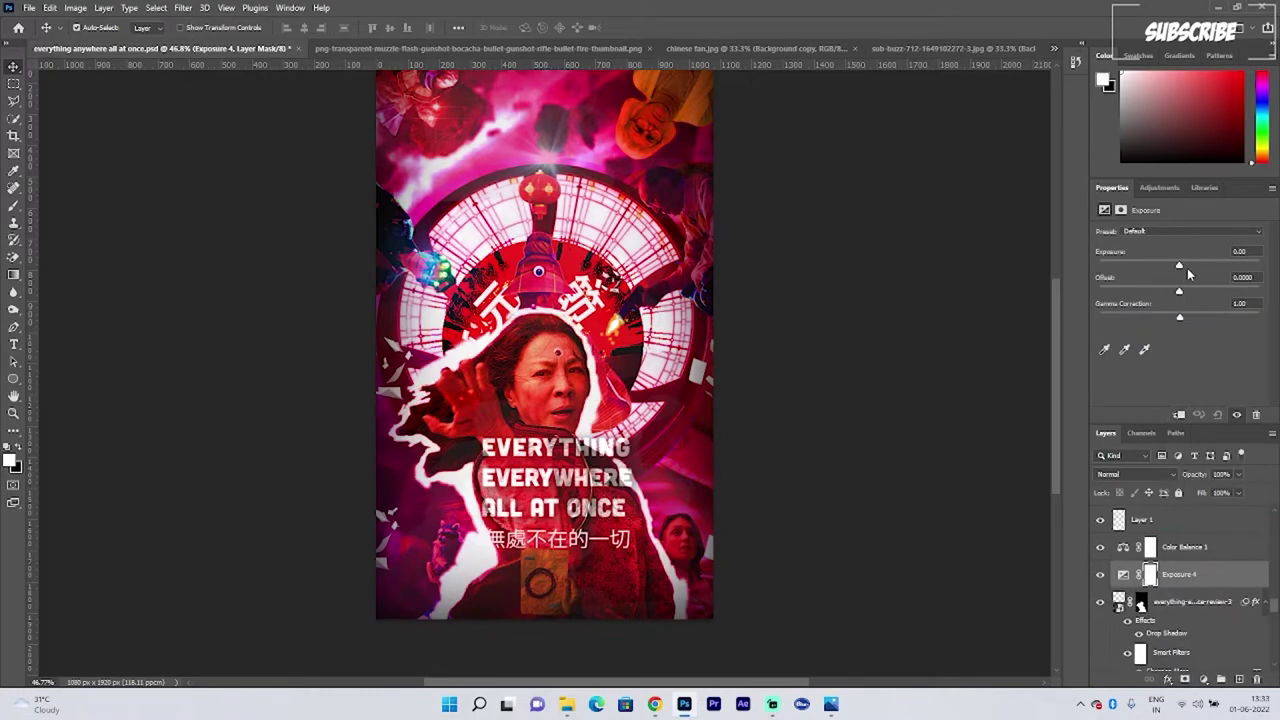
# Step: Clip the new Exposure adjustment to the central woman's layer, stacking it beneath Color Balance 1
pyautogui.moveTo(1182, 268); pyautogui.dragTo(1180, 268)
pyautogui.scroll(2, 1184, 575)
pyautogui.moveTo(1180, 627); pyautogui.dragTo(1181, 557)
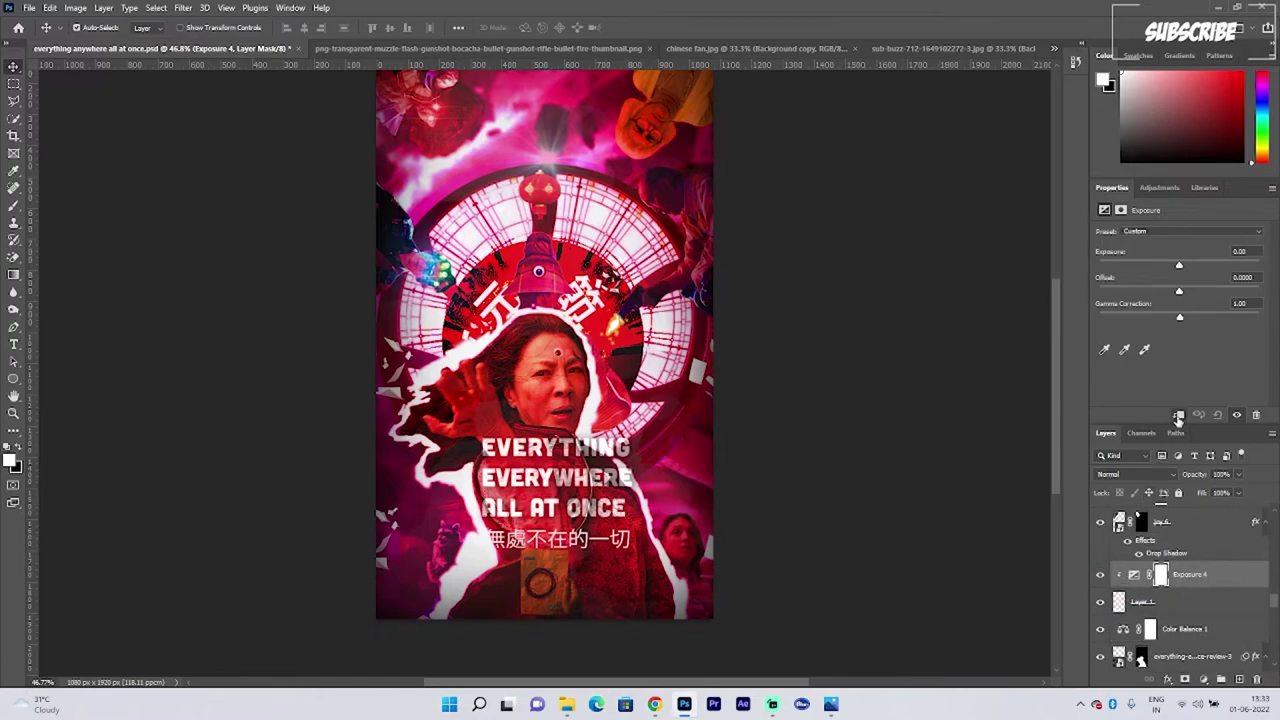
pyautogui.scroll(-1, 1196, 598)
pyautogui.hotkey('ctrl', '[')
pyautogui.hotkey('ctrl', '[')
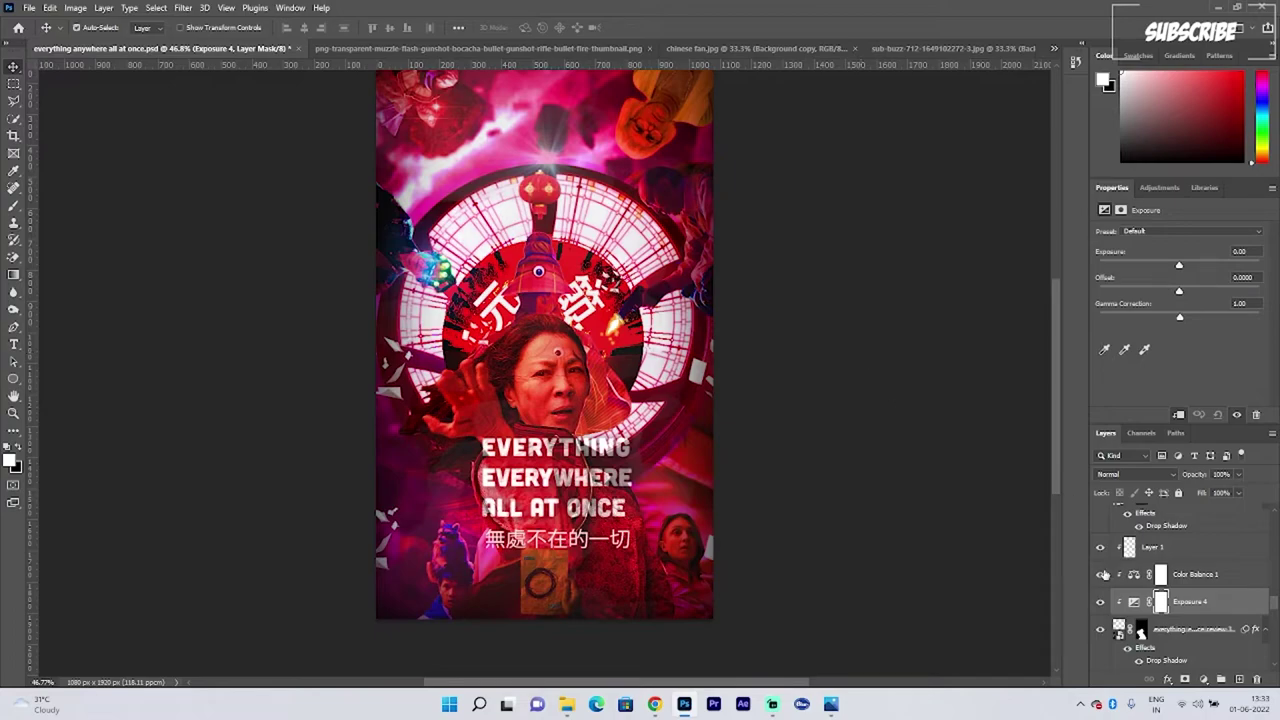
# Step: Set the central woman's Exposure adjustment to +0.56 exposure and 0.85 gamma correction
pyautogui.click(1014, 578)
pyautogui.click(1196, 602)
pyautogui.moveTo(1178, 266)
pyautogui.mouseDown()
pyautogui.moveTo(1200, 270)
pyautogui.moveTo(1181, 293)
pyautogui.moveTo(1189, 268)
pyautogui.mouseUp()
pyautogui.click(1217, 415)
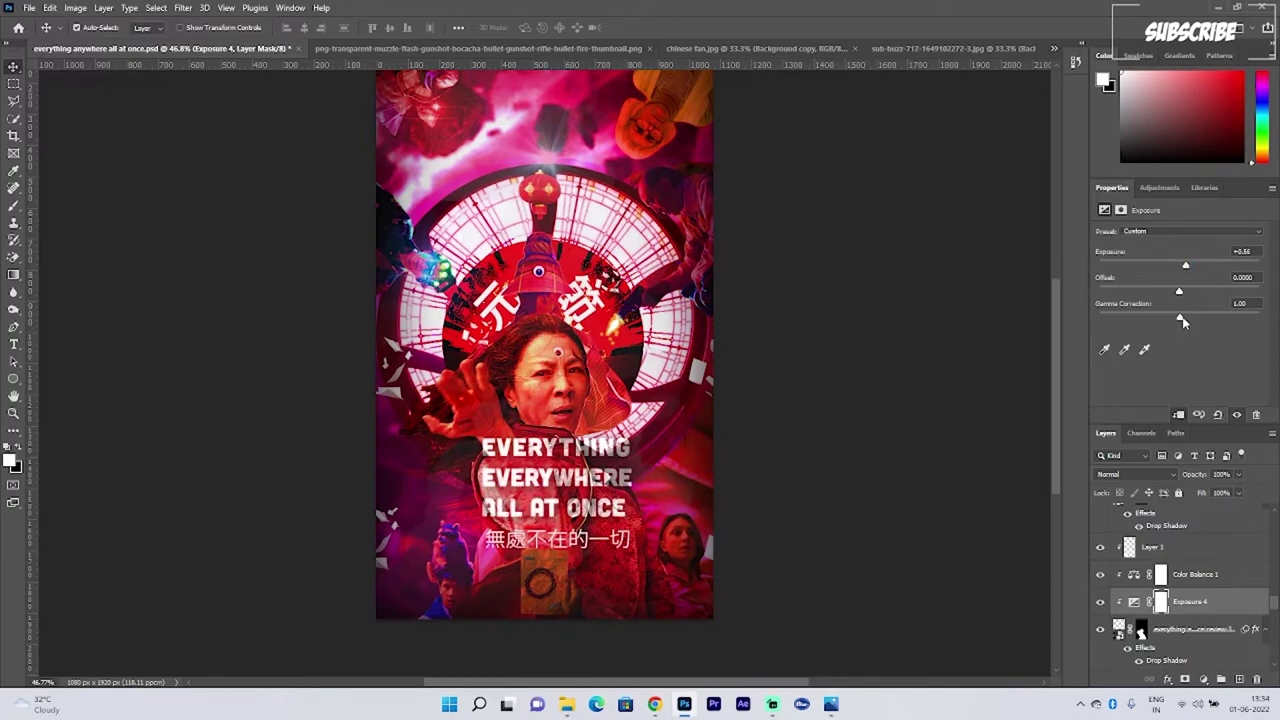
pyautogui.moveTo(1175, 320); pyautogui.dragTo(1187, 321)
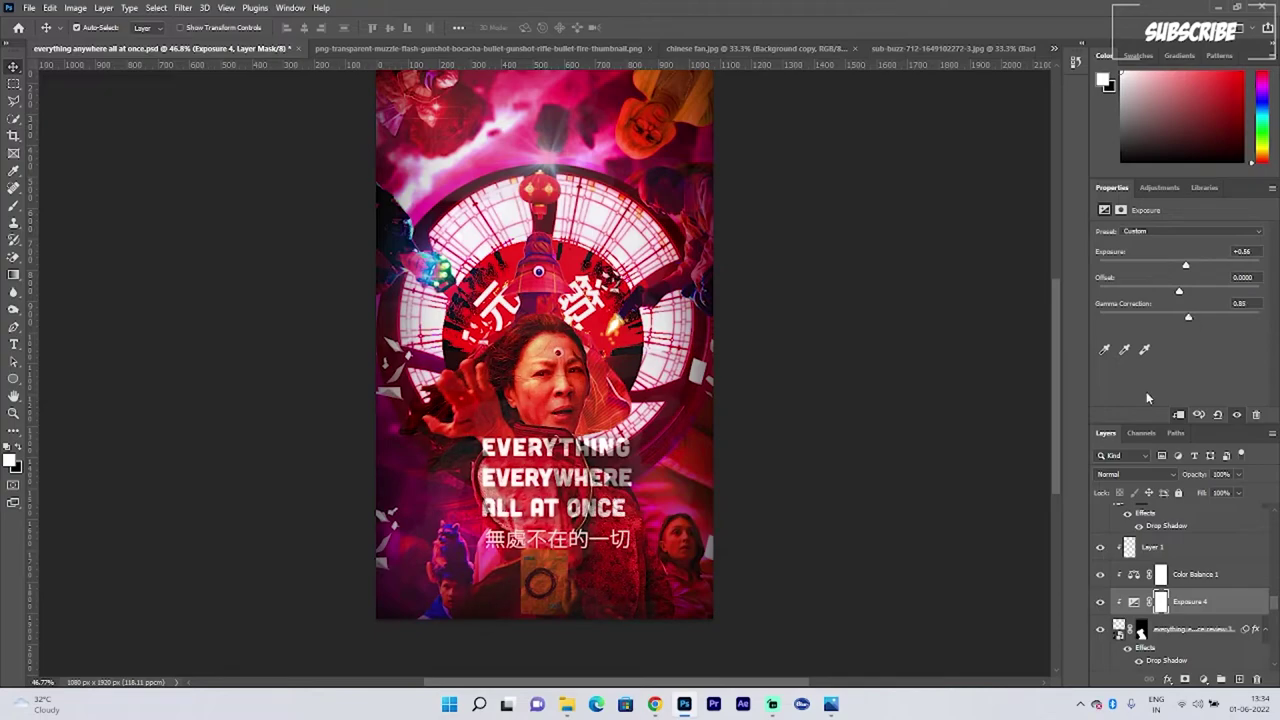
pyautogui.click(1190, 233)
pyautogui.click(1190, 233)
pyautogui.scroll(-1, 1166, 600)
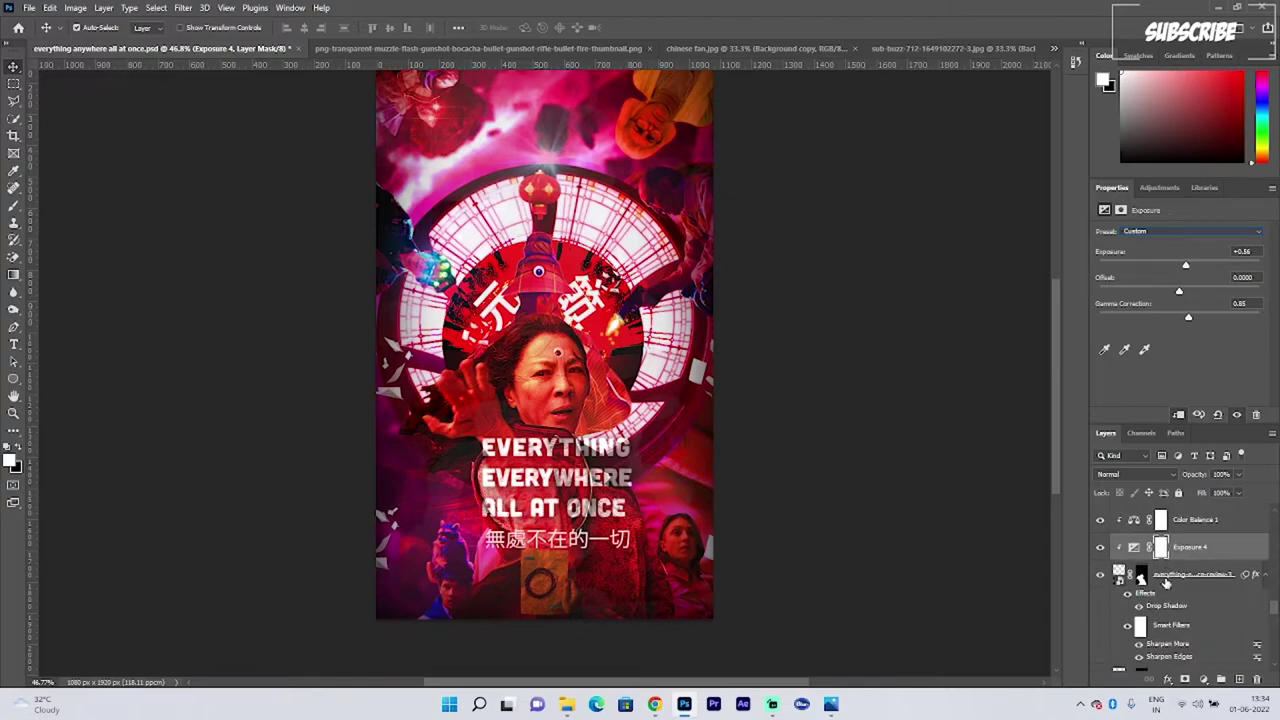
# Step: Set the central woman's Exposure adjustment to +0.72 with the Hard Mix blend mode, and invert its mask to black
pyautogui.click(1165, 582)
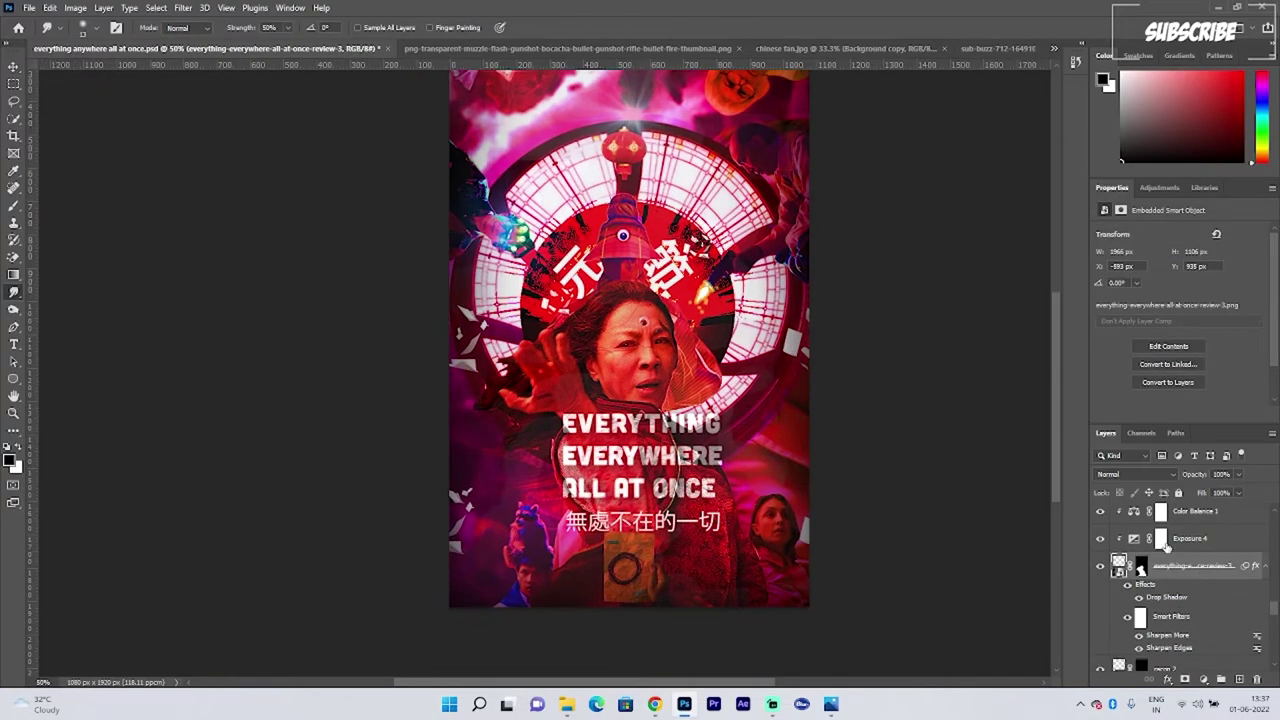
pyautogui.click(1134, 543)
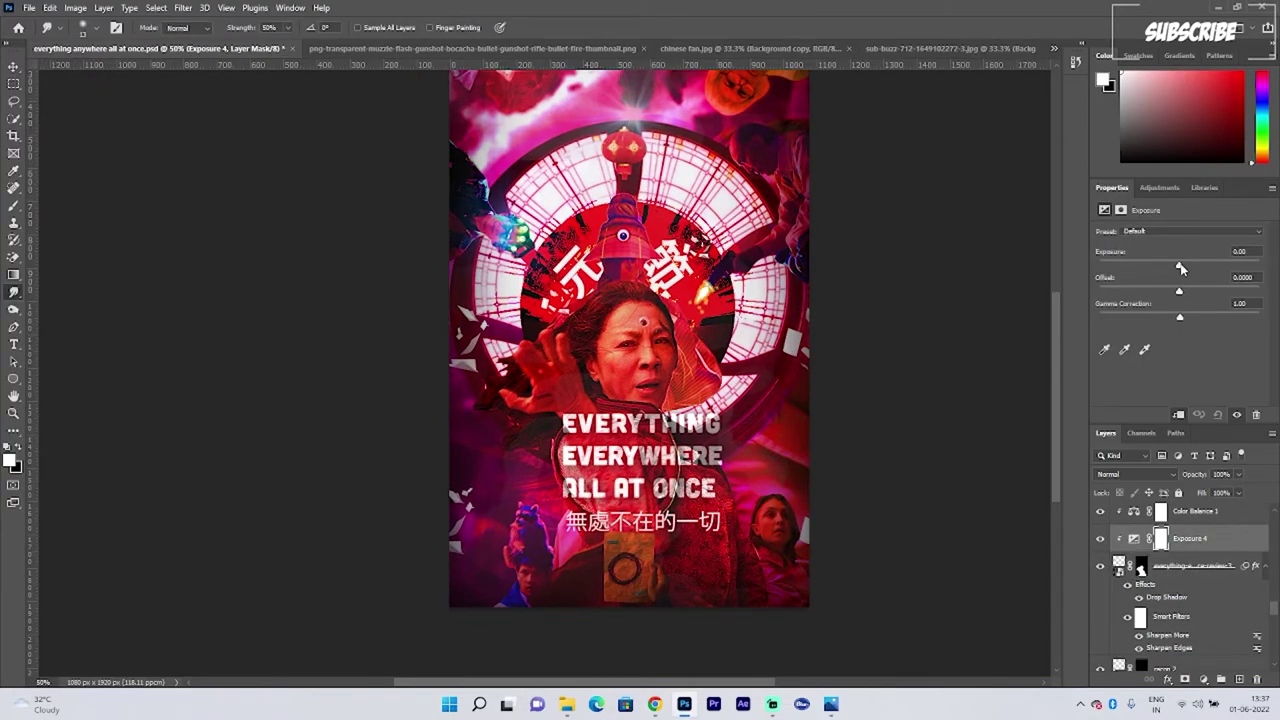
pyautogui.moveTo(1180, 268); pyautogui.dragTo(1187, 269)
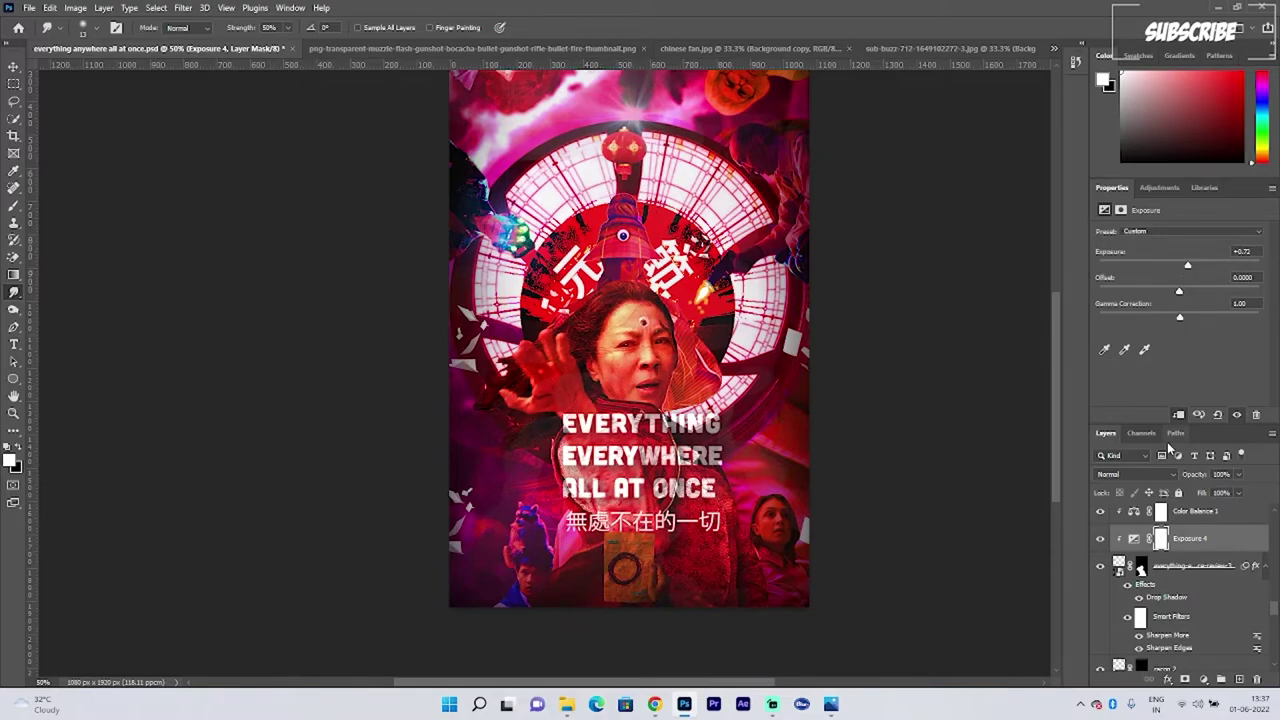
pyautogui.click(1130, 474)
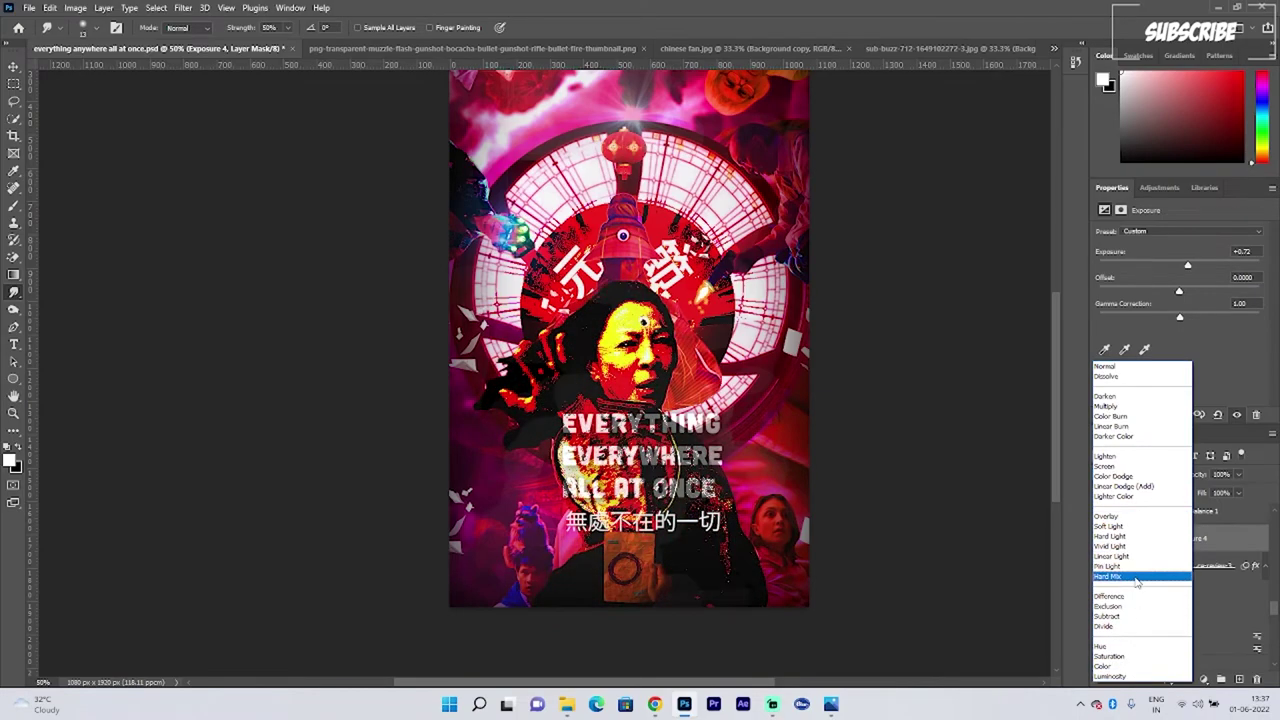
pyautogui.click(1137, 577)
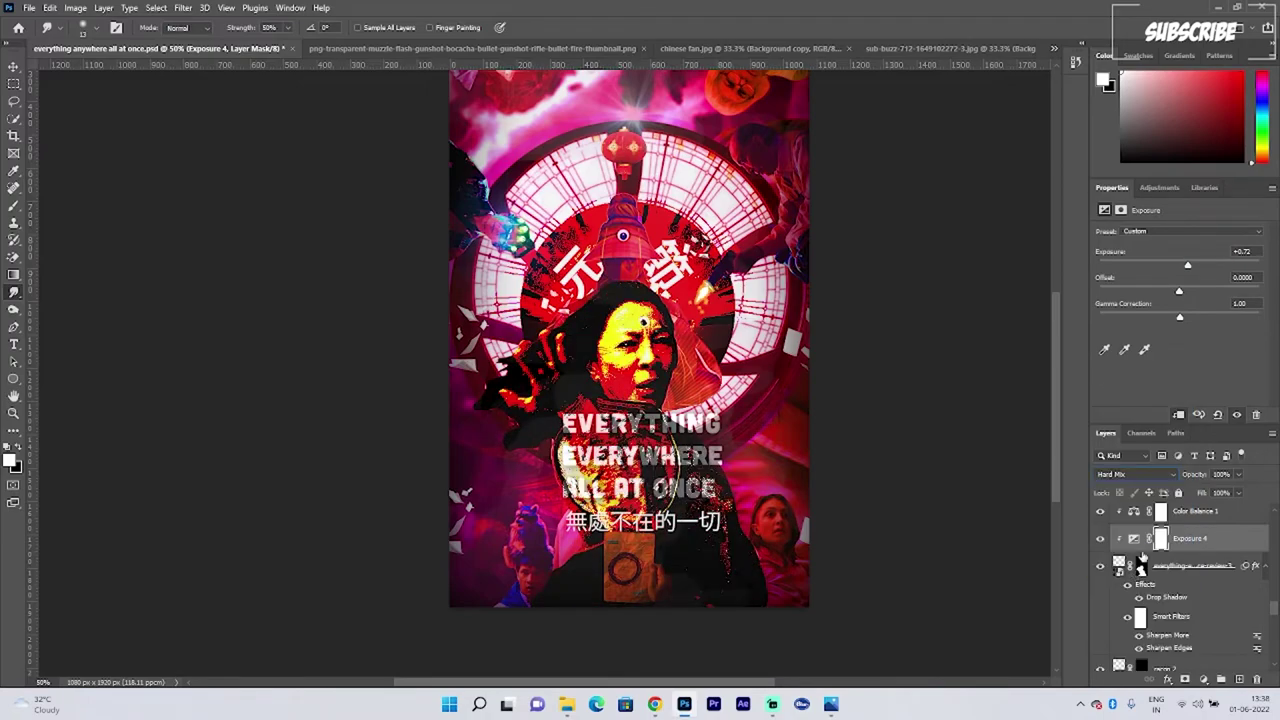
pyautogui.hotkey('ctrl', 'i')
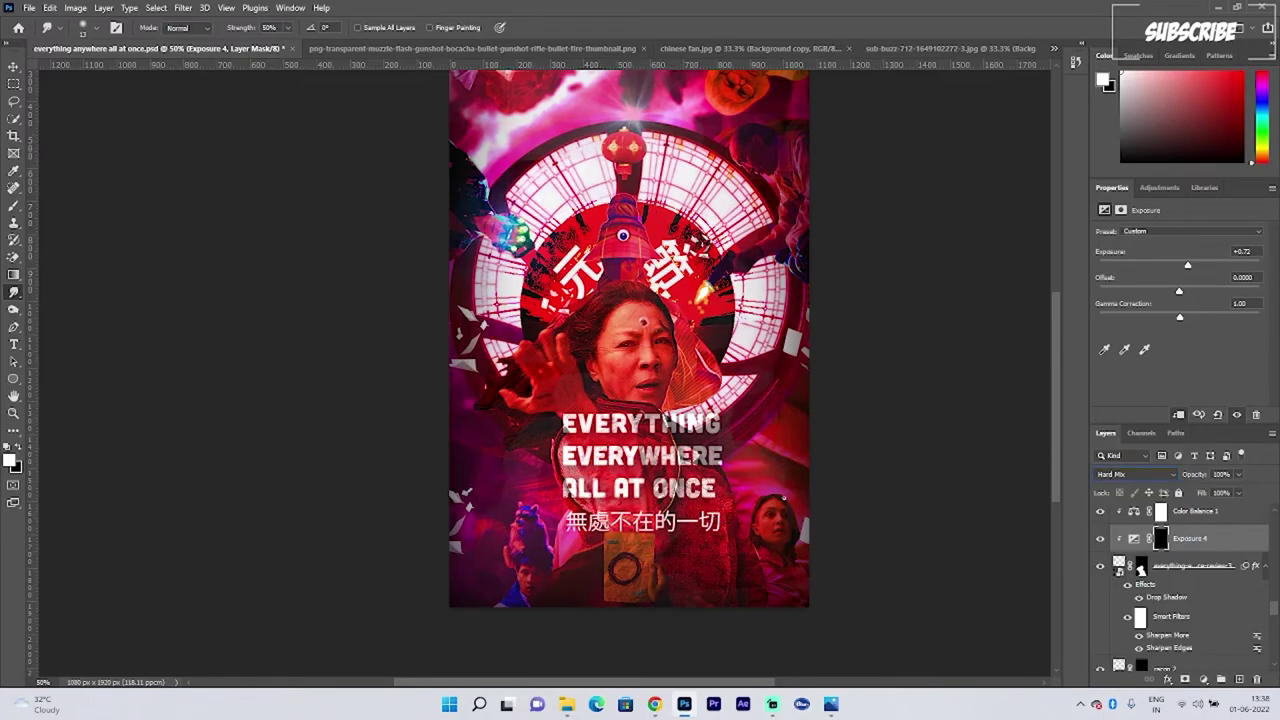
# Step: Paint white on the Exposure mask over the central woman's face and clothing, using a brush with 28% opacity and 30% smoothing
pyautogui.click(13, 205)
pyautogui.moveTo(640, 320)
pyautogui.mouseDown()
pyautogui.moveTo(655, 350)
pyautogui.moveTo(650, 405)
pyautogui.moveTo(631, 300)
pyautogui.mouseUp()
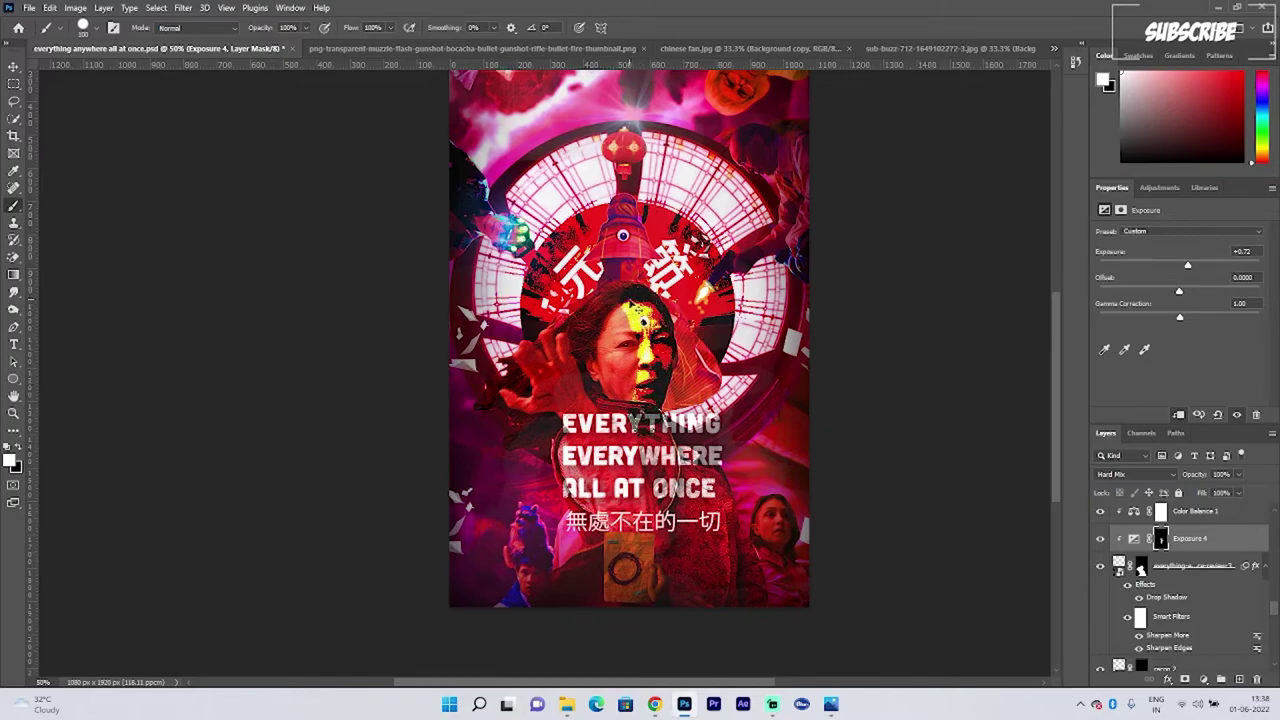
pyautogui.hotkey('ctrl', 'z')
pyautogui.click(97, 28)
pyautogui.click(88, 190)
pyautogui.click(306, 28)
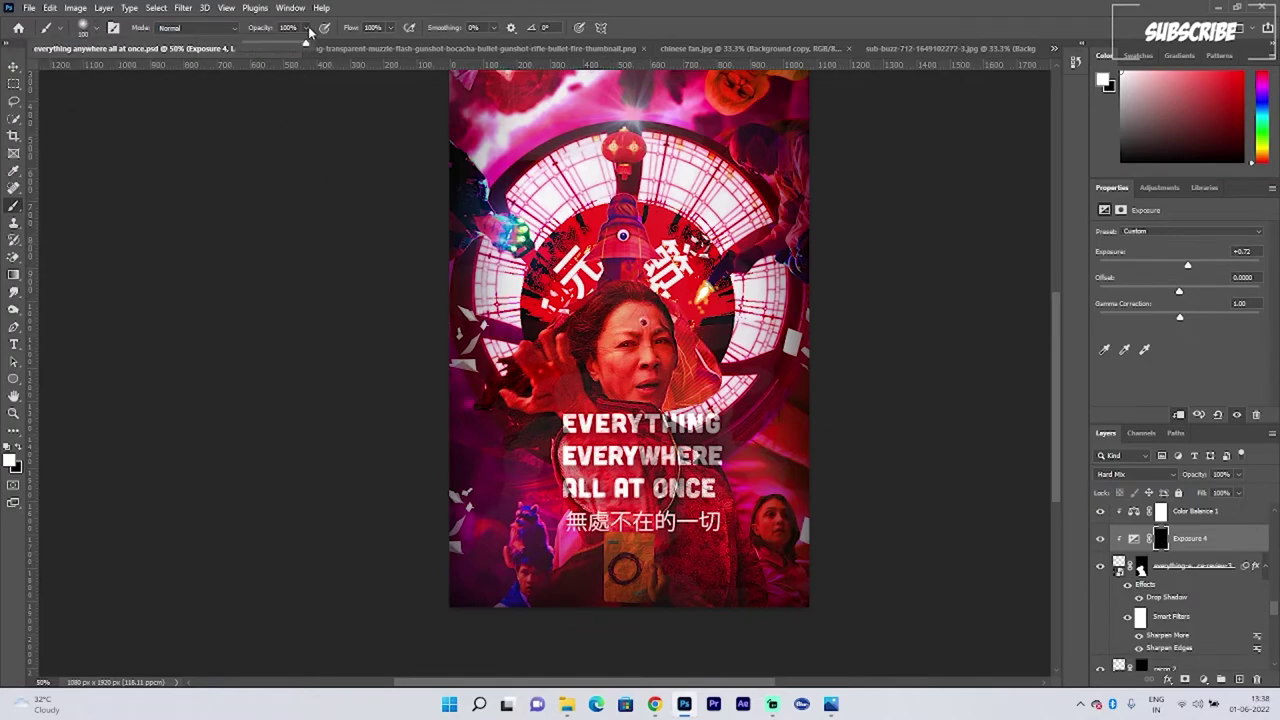
pyautogui.moveTo(305, 43); pyautogui.dragTo(255, 45)
pyautogui.moveTo(491, 28); pyautogui.dragTo(512, 47)
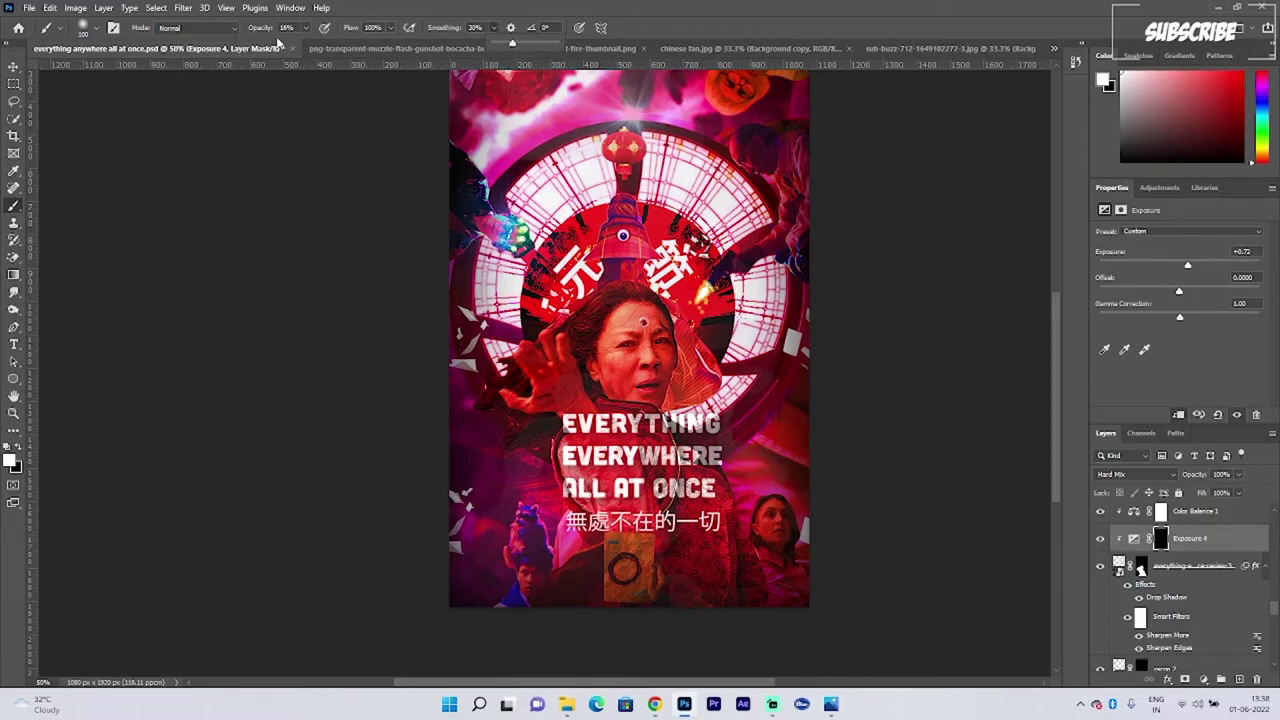
pyautogui.click(306, 28)
pyautogui.moveTo(314, 48); pyautogui.dragTo(315, 48)
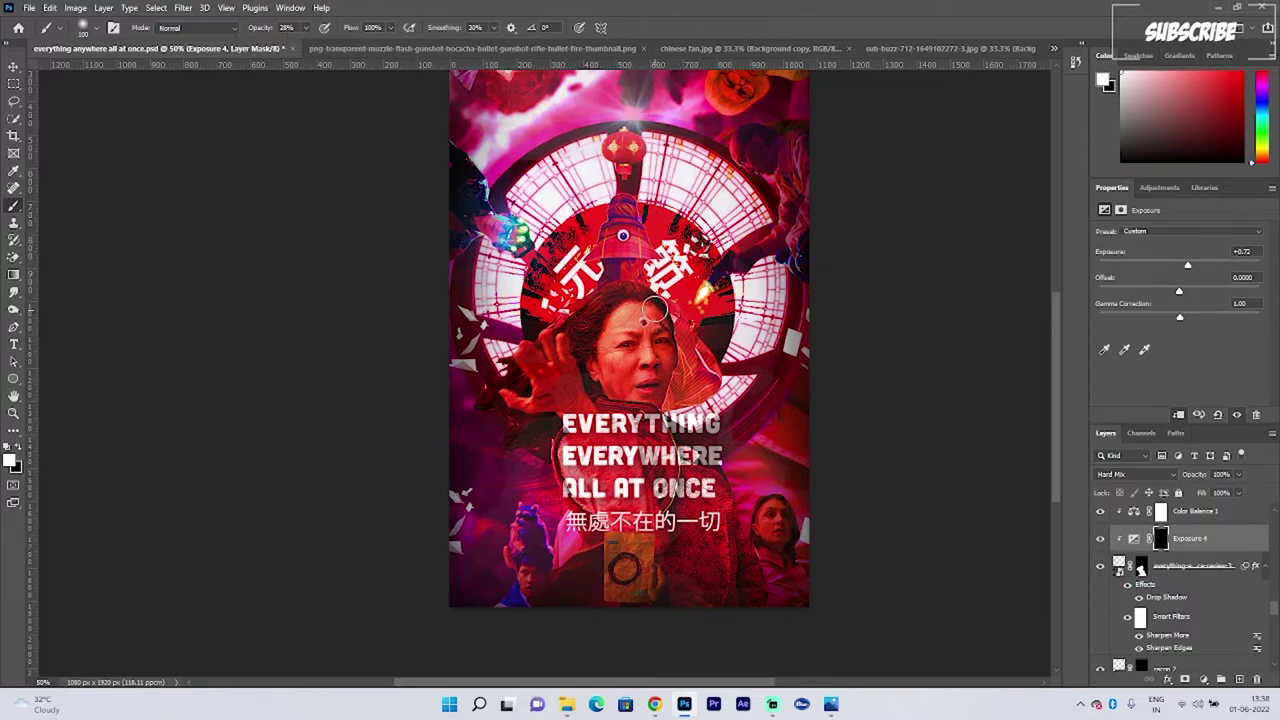
pyautogui.moveTo(653, 338)
pyautogui.mouseDown()
pyautogui.moveTo(646, 405)
pyautogui.moveTo(605, 378)
pyautogui.moveTo(623, 315)
pyautogui.moveTo(609, 305)
pyautogui.moveTo(517, 369)
pyautogui.moveTo(506, 400)
pyautogui.moveTo(531, 424)
pyautogui.moveTo(549, 412)
pyautogui.moveTo(573, 424)
pyautogui.moveTo(589, 527)
pyautogui.moveTo(566, 546)
pyautogui.moveTo(564, 578)
pyautogui.moveTo(609, 541)
pyautogui.moveTo(684, 580)
pyautogui.mouseUp()
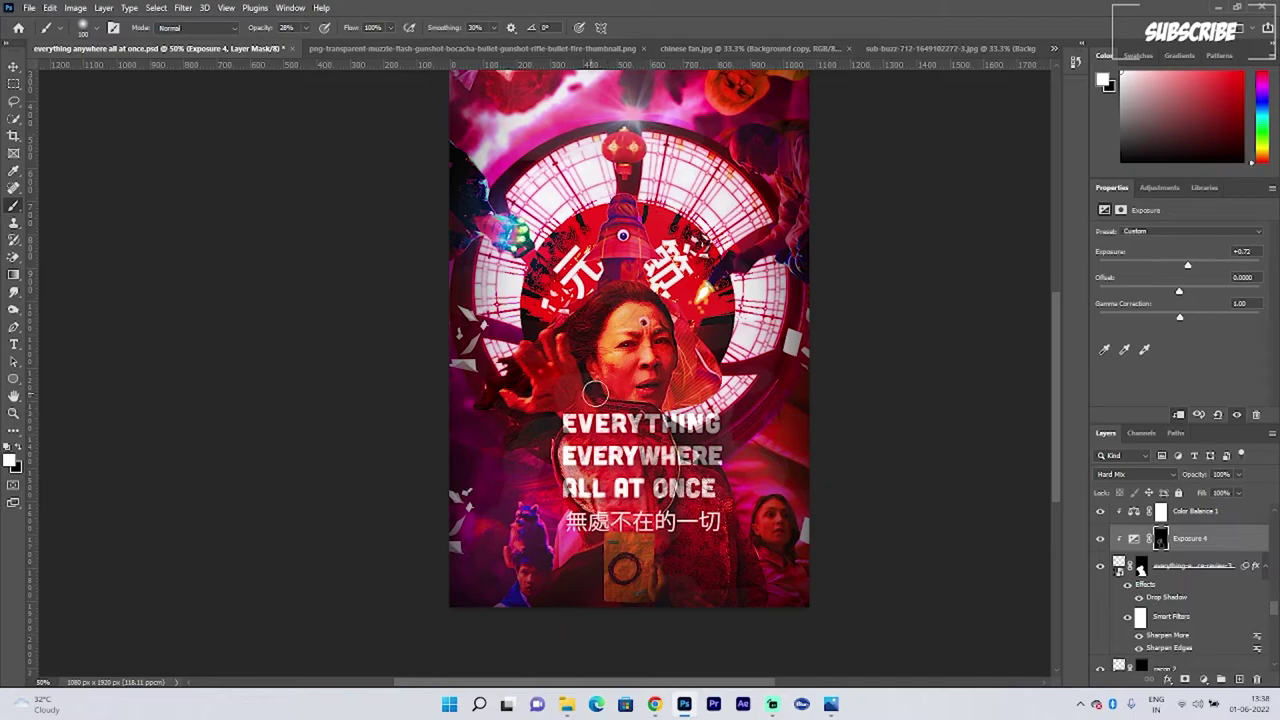
# Step: Examine the painted contrast effect on the central woman up close and in the wider composition
pyautogui.press('p')
pyautogui.press('b')
pyautogui.hotkey('ctrl', '-')
pyautogui.hotkey('ctrl', '-')
pyautogui.hotkey('ctrl', '+')
pyautogui.hotkey('ctrl', '+')
pyautogui.hotkey('ctrl', '+')
pyautogui.hotkey('ctrl', '+')
pyautogui.hotkey('ctrl', '-')
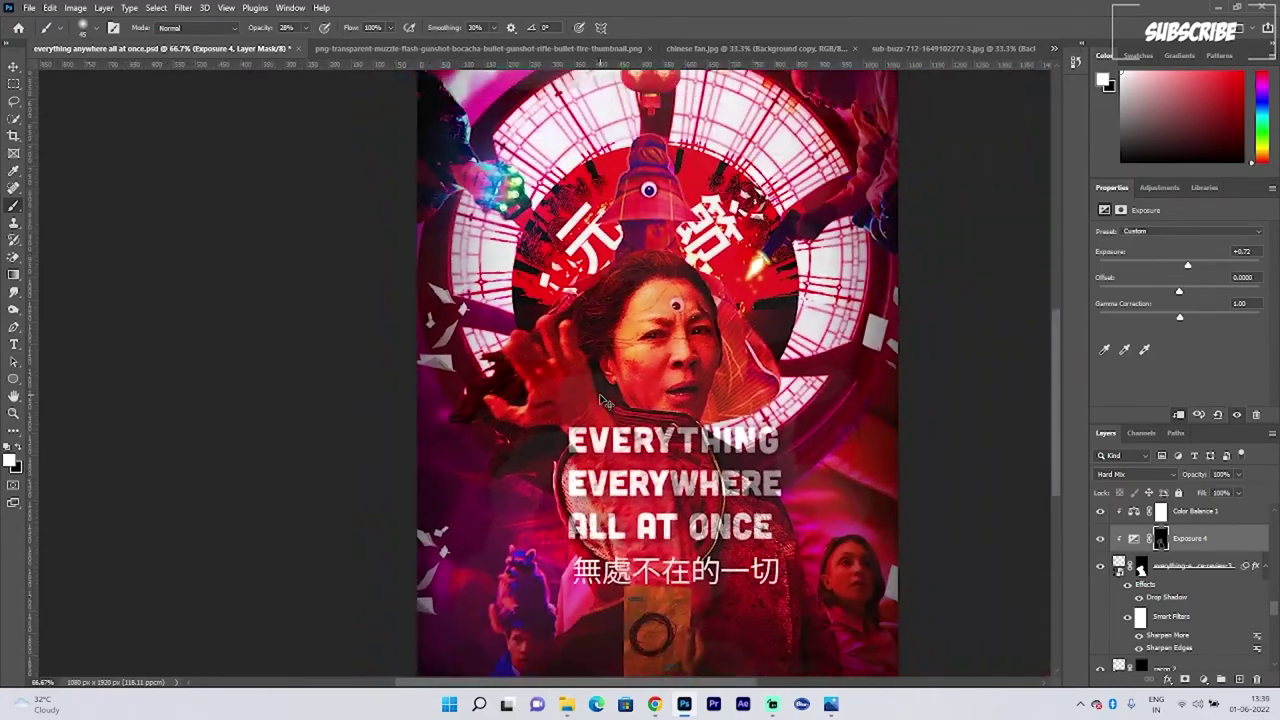
pyautogui.scroll(2, 600, 399)
pyautogui.scroll(-2, 600, 399)
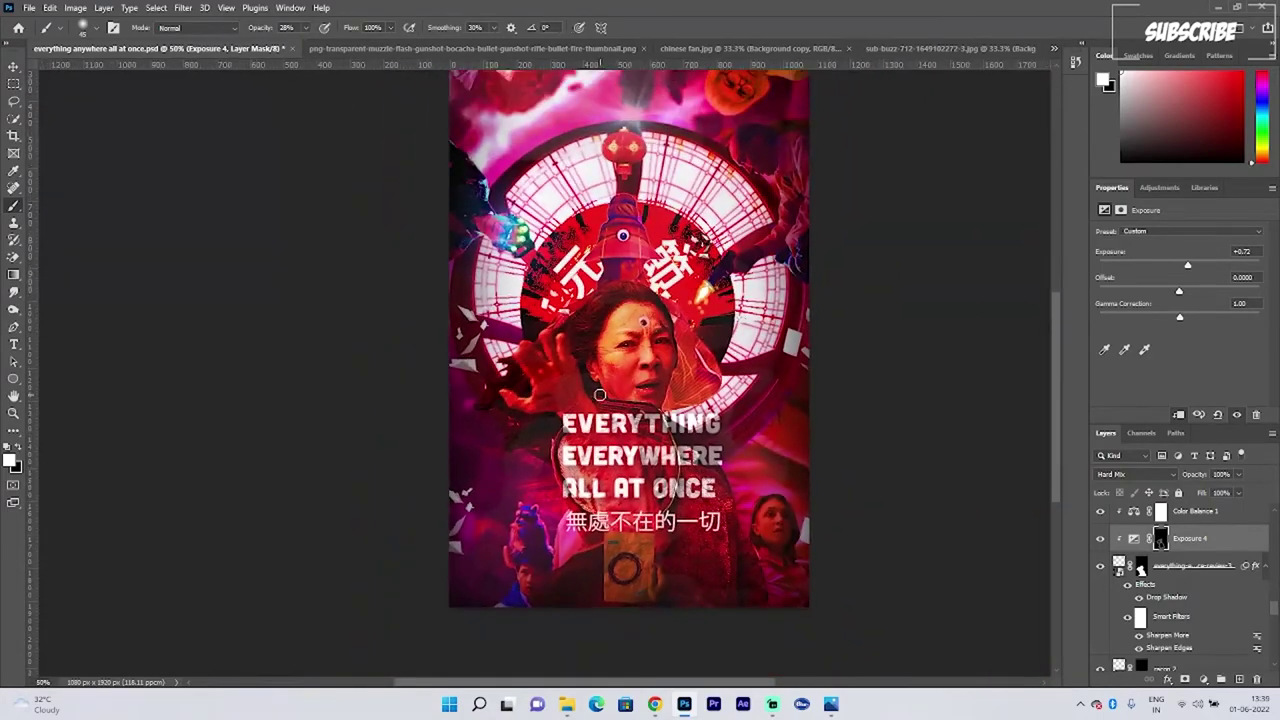
# Step: Save the poster document and check the whole composition
pyautogui.hotkey('ctrl', 's')
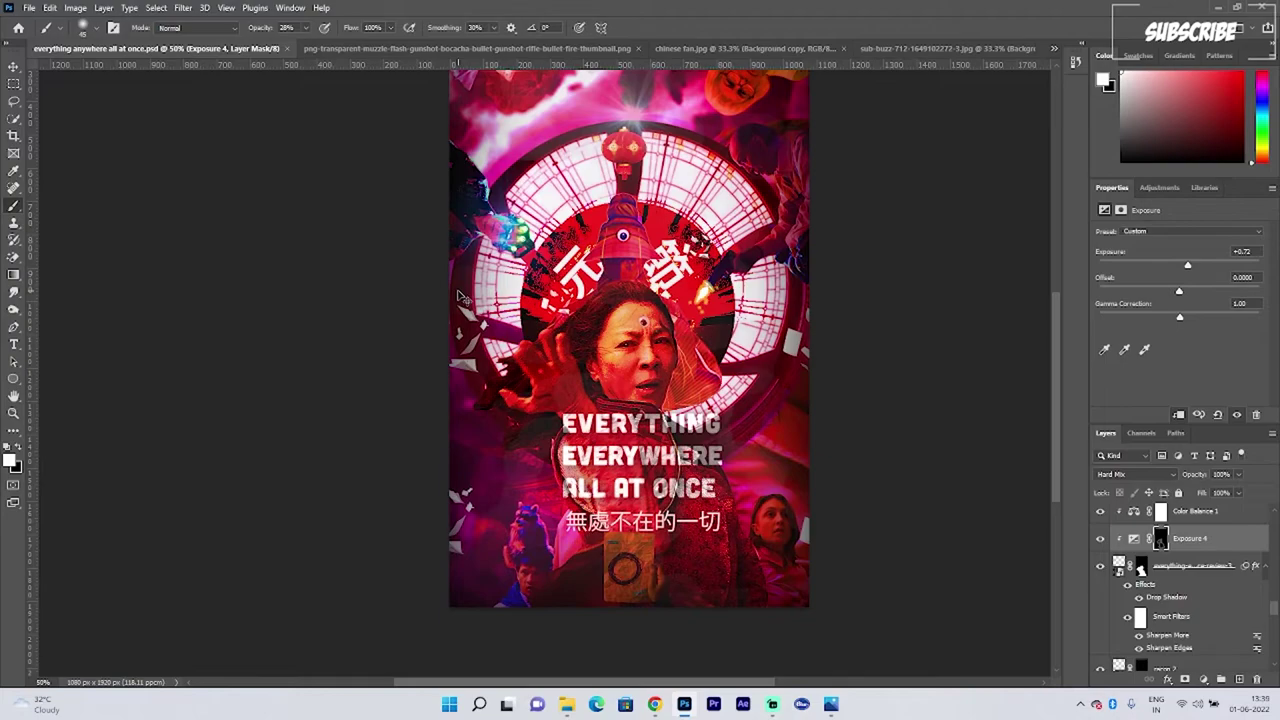
pyautogui.hotkey('ctrl', '0')
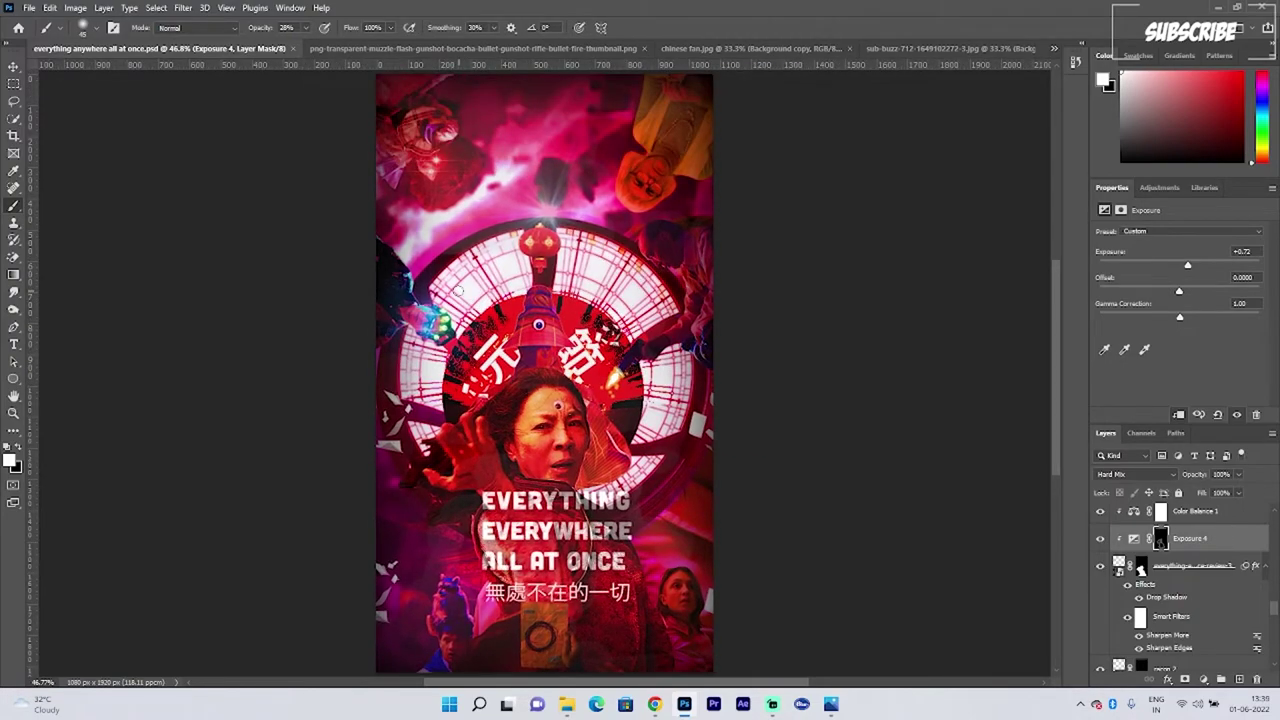
# Step: Sharpen Layer 2 with the Smart Sharpen filter, adjusting the blur removal type and sharpening amounts
pyautogui.scroll(-2, 1157, 622)
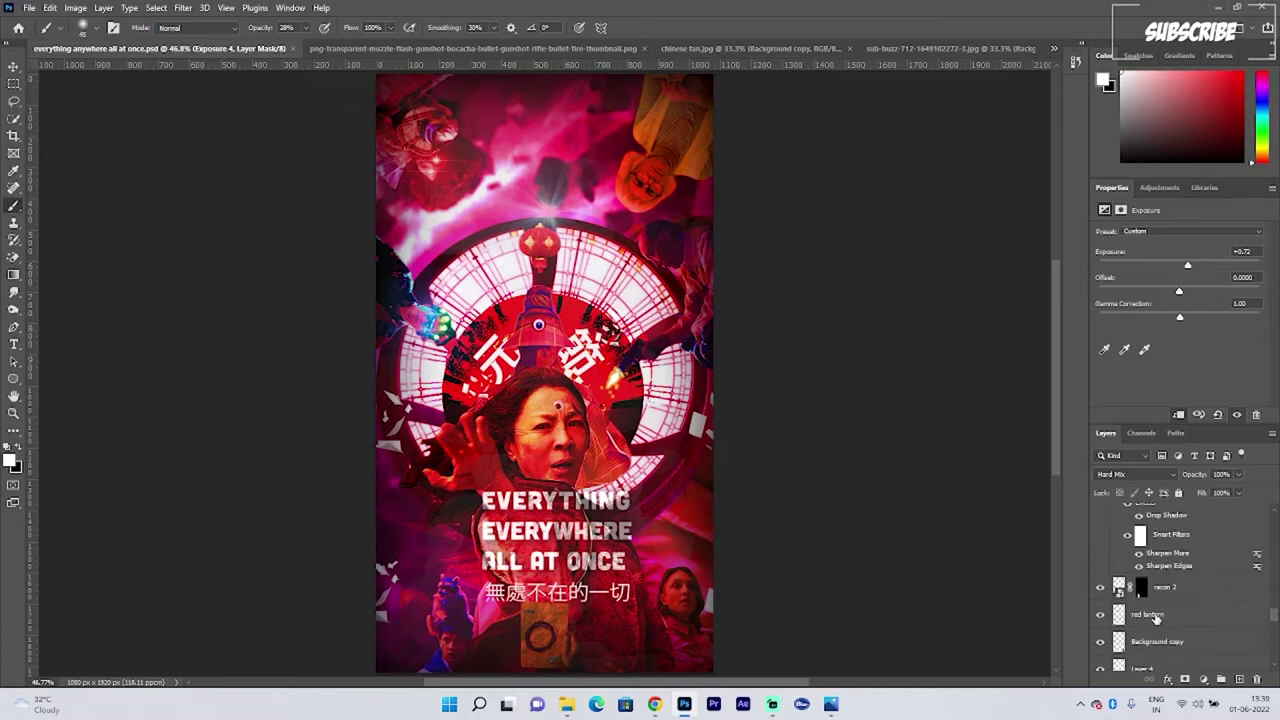
pyautogui.scroll(-2, 1157, 610)
pyautogui.click(1158, 587)
pyautogui.click(183, 7)
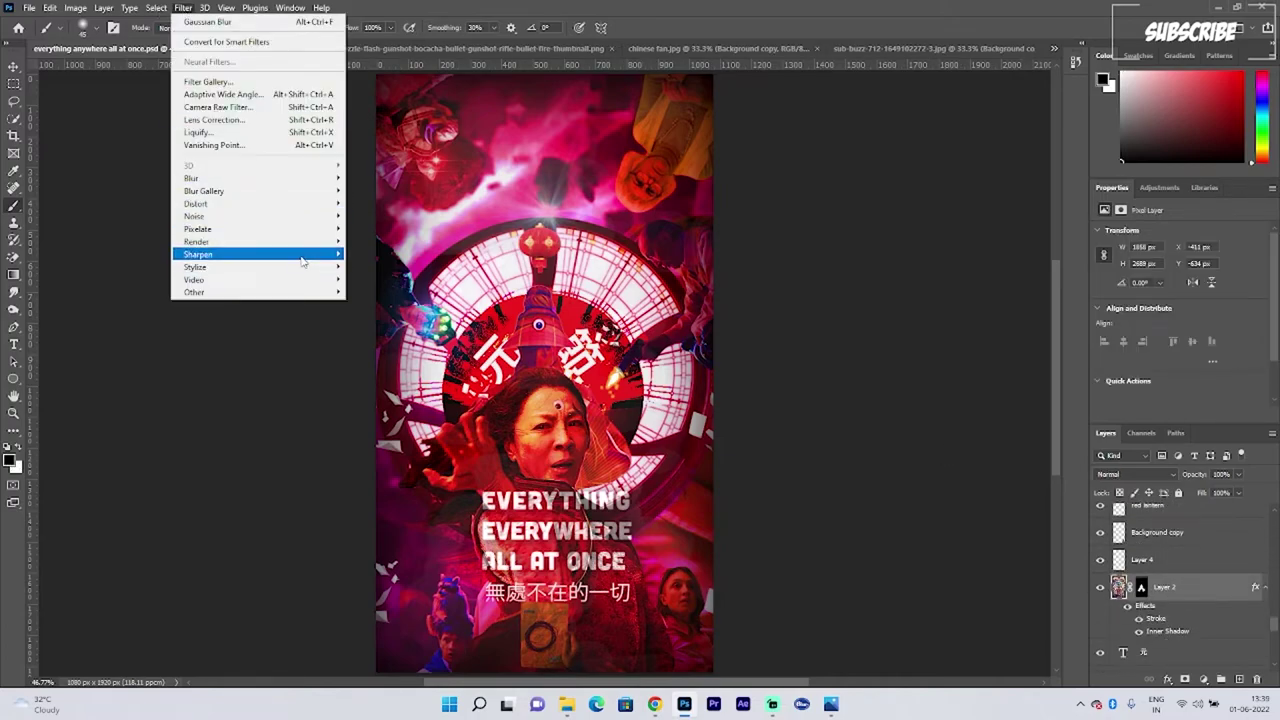
pyautogui.moveTo(305, 256)
pyautogui.click(386, 307)
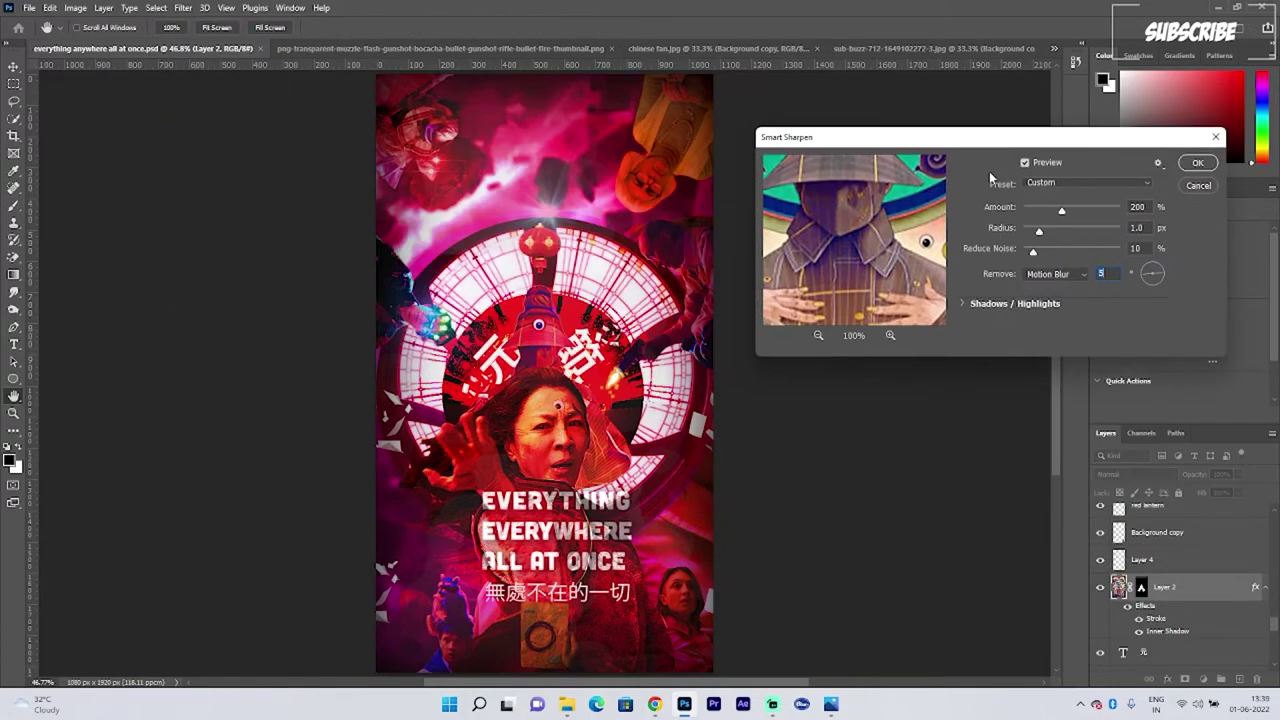
pyautogui.click(1055, 274)
pyautogui.click(1050, 284)
pyautogui.moveTo(1062, 210)
pyautogui.mouseDown()
pyautogui.moveTo(1050, 213)
pyautogui.moveTo(1077, 210)
pyautogui.moveTo(1042, 230)
pyautogui.moveTo(1037, 251)
pyautogui.mouseUp()
pyautogui.click(1197, 162)
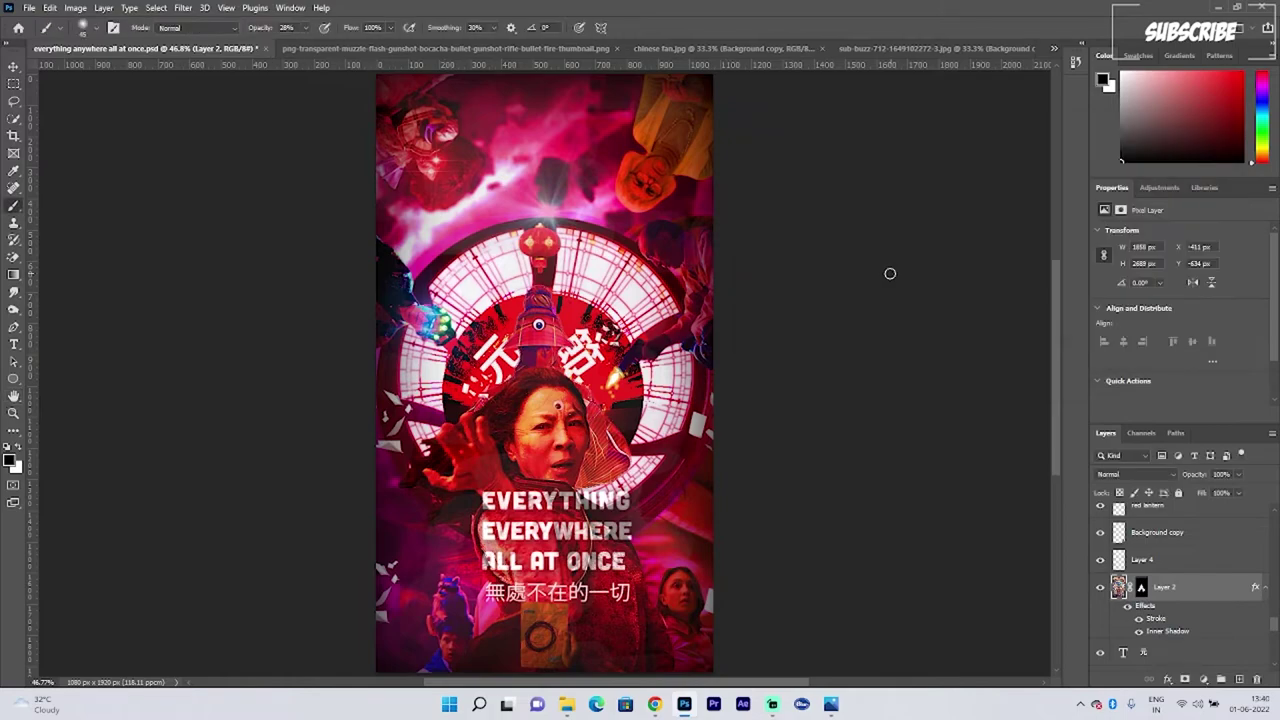
# Step: Add a tonal adjustment layer above Layer 6 and adjust its values to brighten the whole poster
pyautogui.press('v')
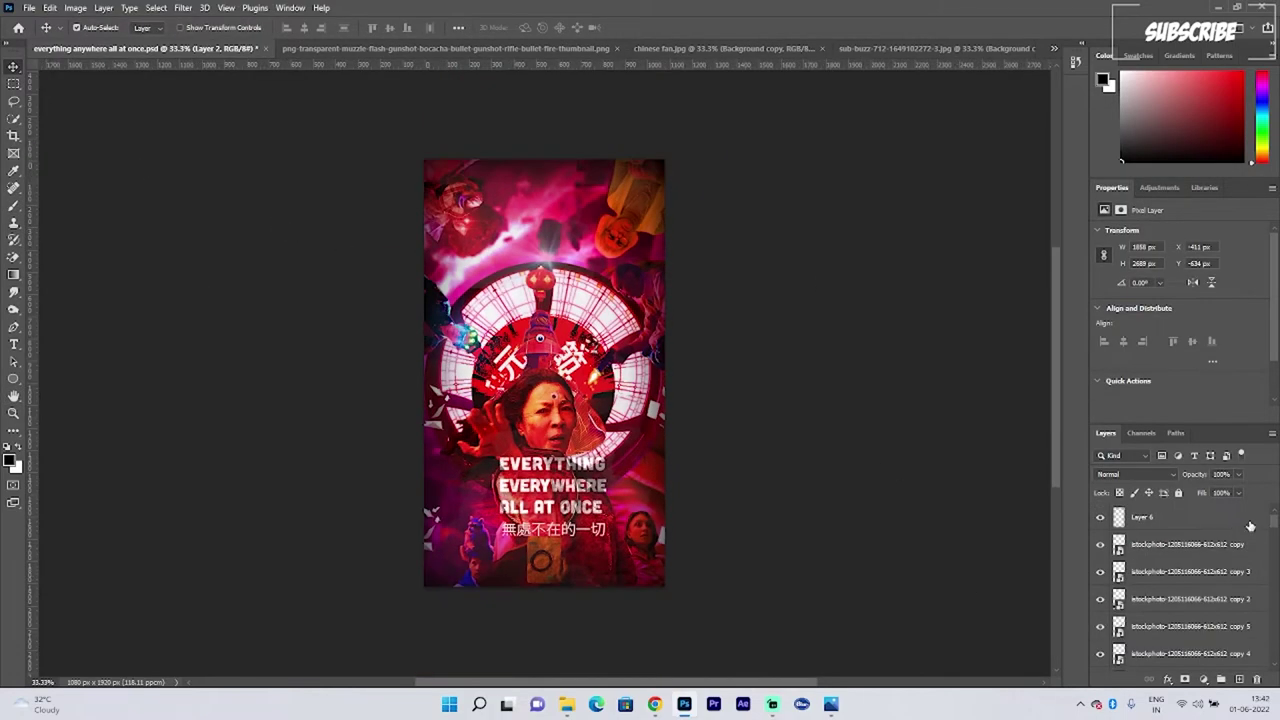
pyautogui.click(1190, 518)
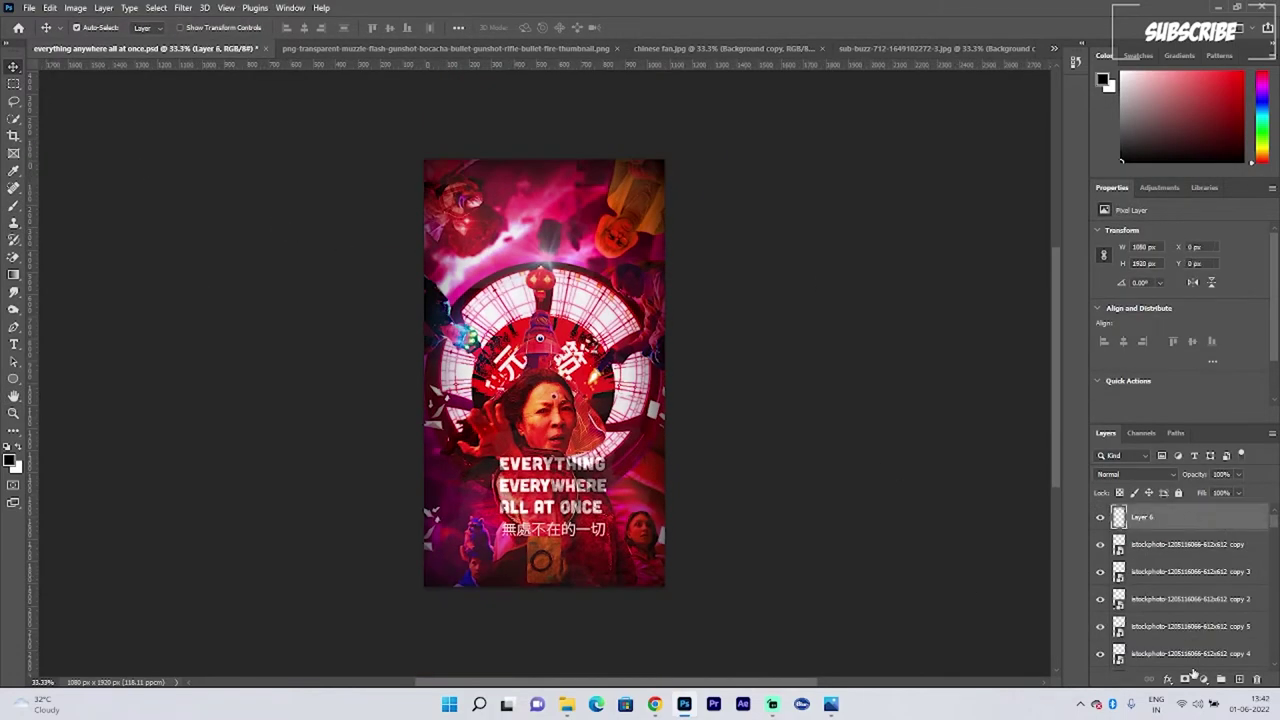
pyautogui.click(1196, 677)
pyautogui.click(1160, 490)
pyautogui.moveTo(1179, 272); pyautogui.dragTo(1187, 298)
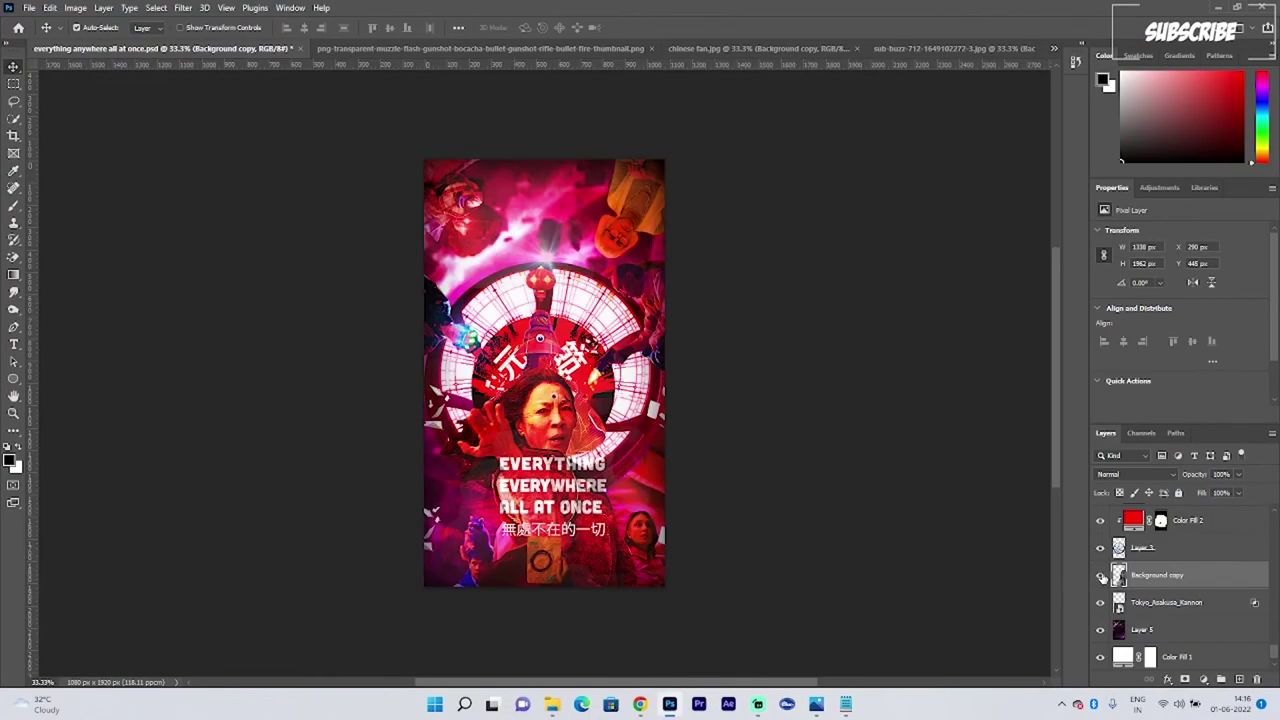
# Step: Hide the Background copy layer beneath Layer 3 and place the fire-circle stock illustration above it as an embedded image
pyautogui.click(1101, 577)
pyautogui.click(29, 7)
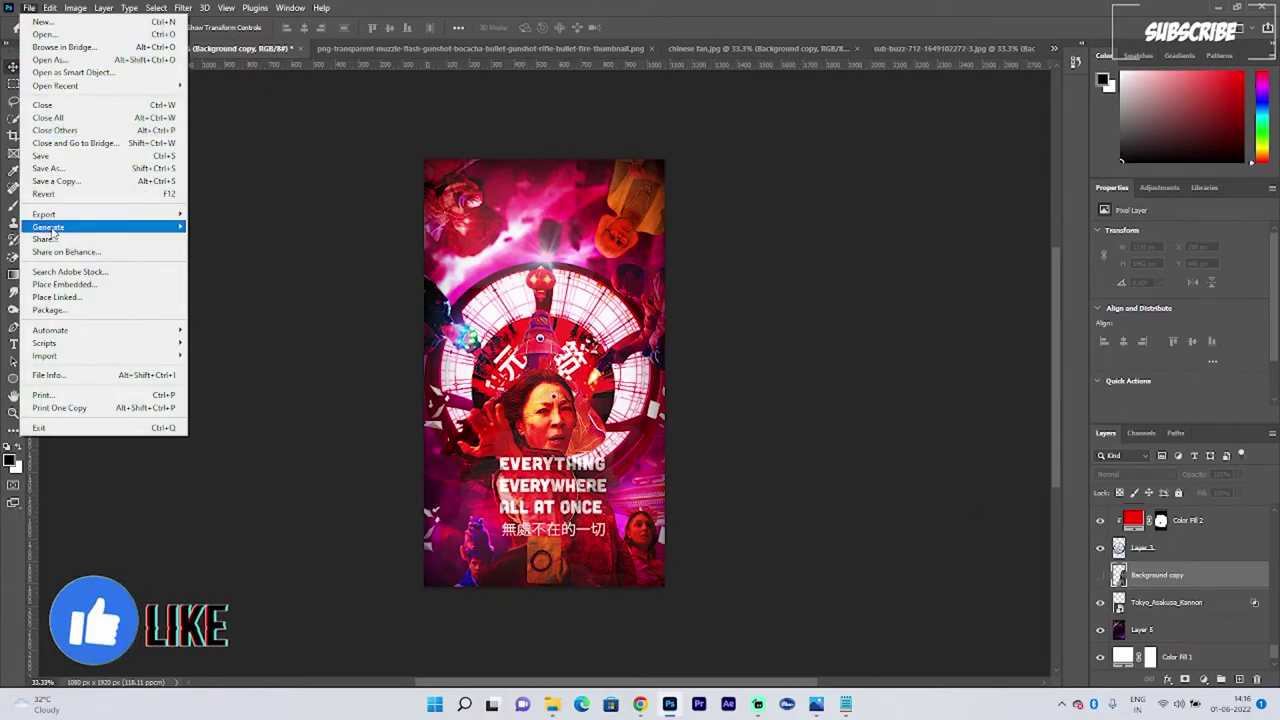
pyautogui.click(64, 285)
pyautogui.click(547, 240)
pyautogui.click(694, 510)
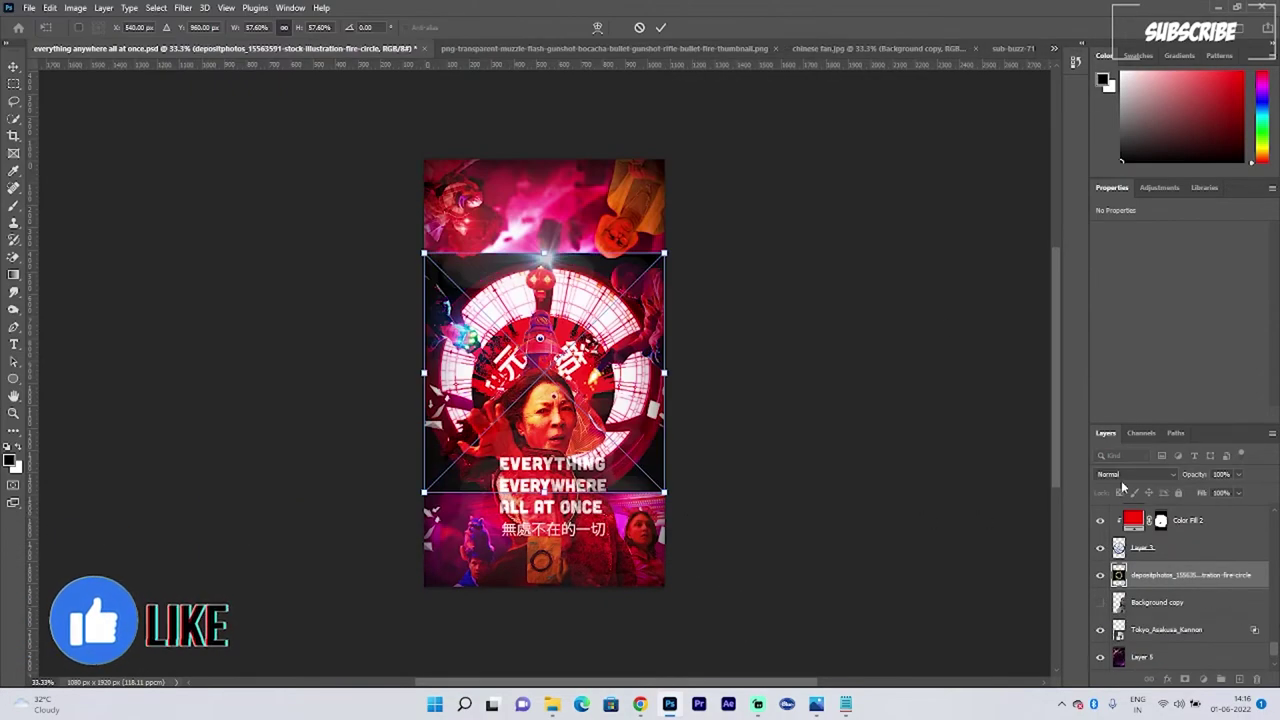
# Step: Set the fire-circle image to the Screen blend mode and move it below the Background copy layer
pyautogui.click(1130, 475)
pyautogui.click(1128, 474)
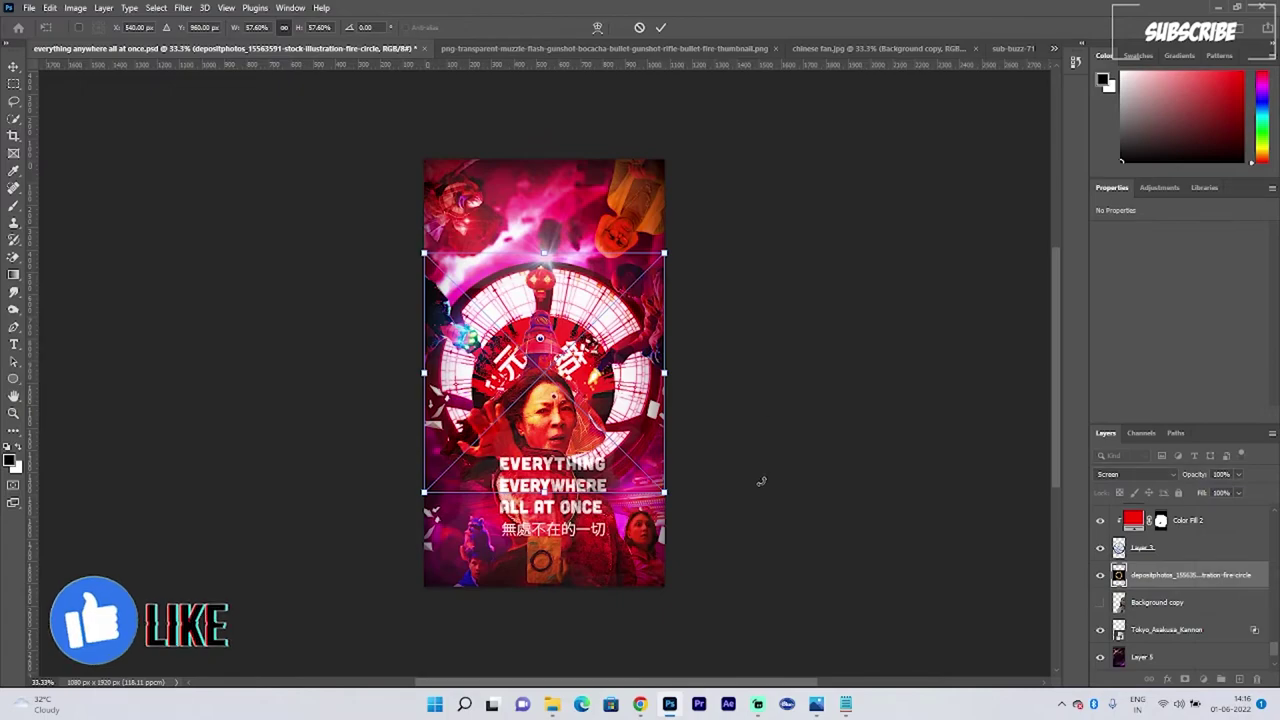
pyautogui.moveTo(1171, 580); pyautogui.dragTo(1169, 620)
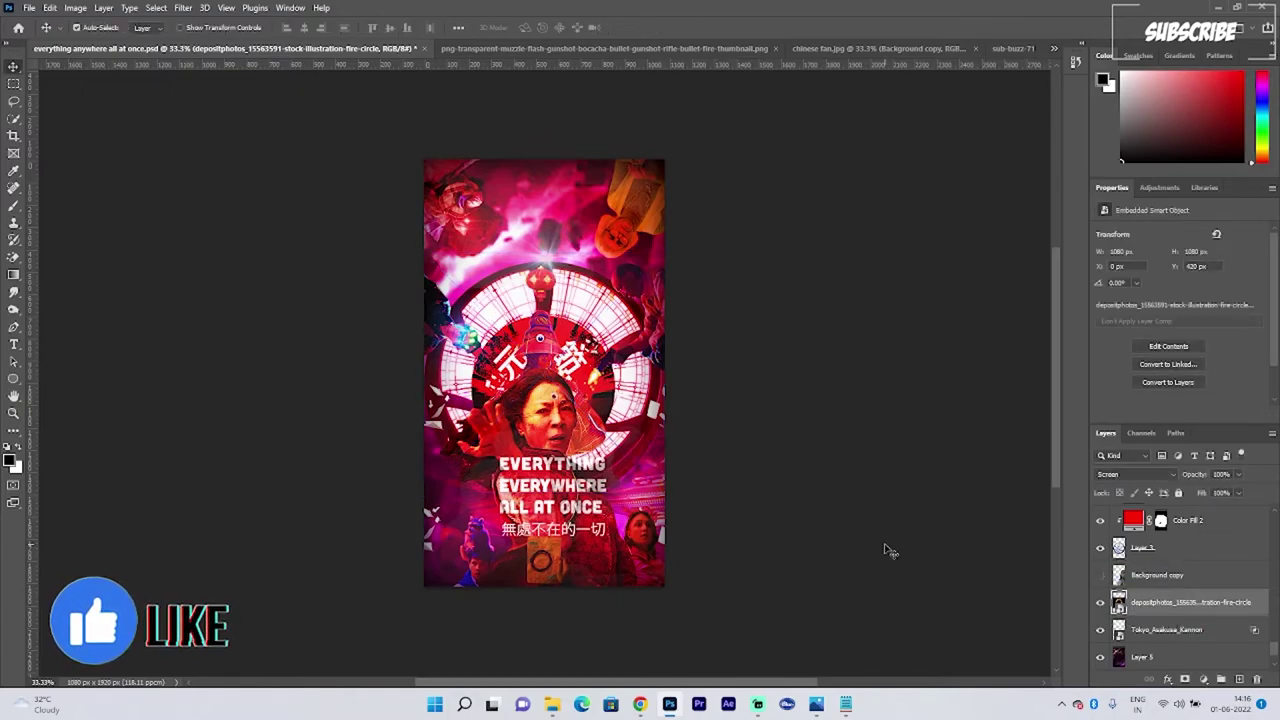
# Step: Enlarge the fire-circle image to 123.37% and shift it slightly down so the flames surround the wheel
pyautogui.hotkey('ctrl', 't')
pyautogui.moveTo(664, 493); pyautogui.dragTo(795, 606)
pyautogui.moveTo(681, 449)
pyautogui.mouseDown()
pyautogui.moveTo(694, 460)
pyautogui.moveTo(682, 461)
pyautogui.mouseUp()
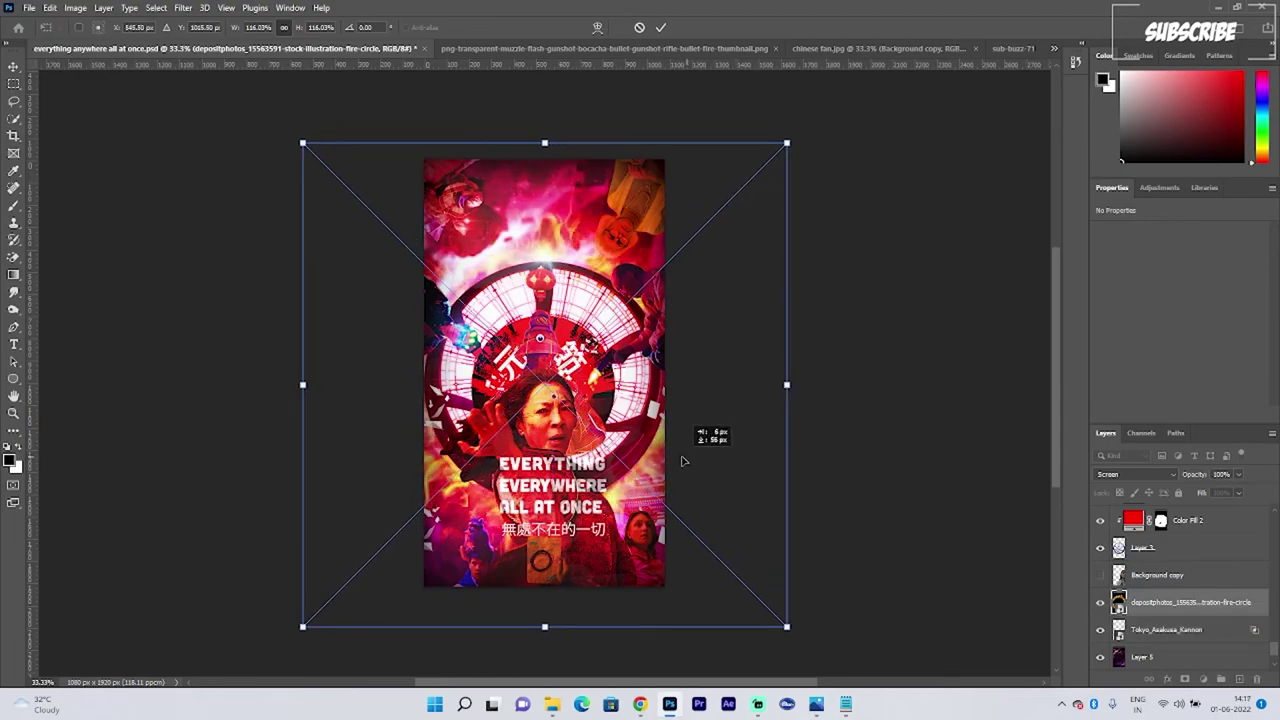
pyautogui.moveTo(787, 627); pyautogui.dragTo(802, 641)
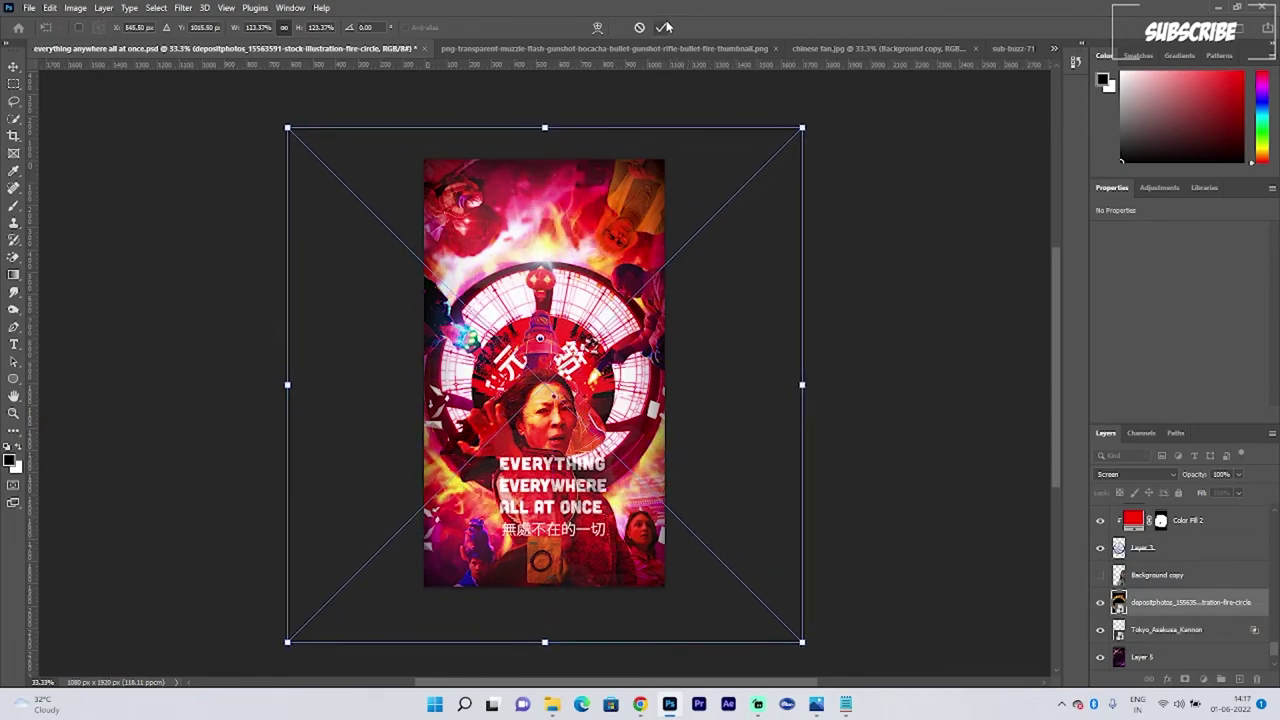
pyautogui.click(664, 27)
# Step: Try a yellow Outer Glow on the fire-circle layer in Normal blend mode with 32% opacity and 0 px size
pyautogui.click(1167, 680)
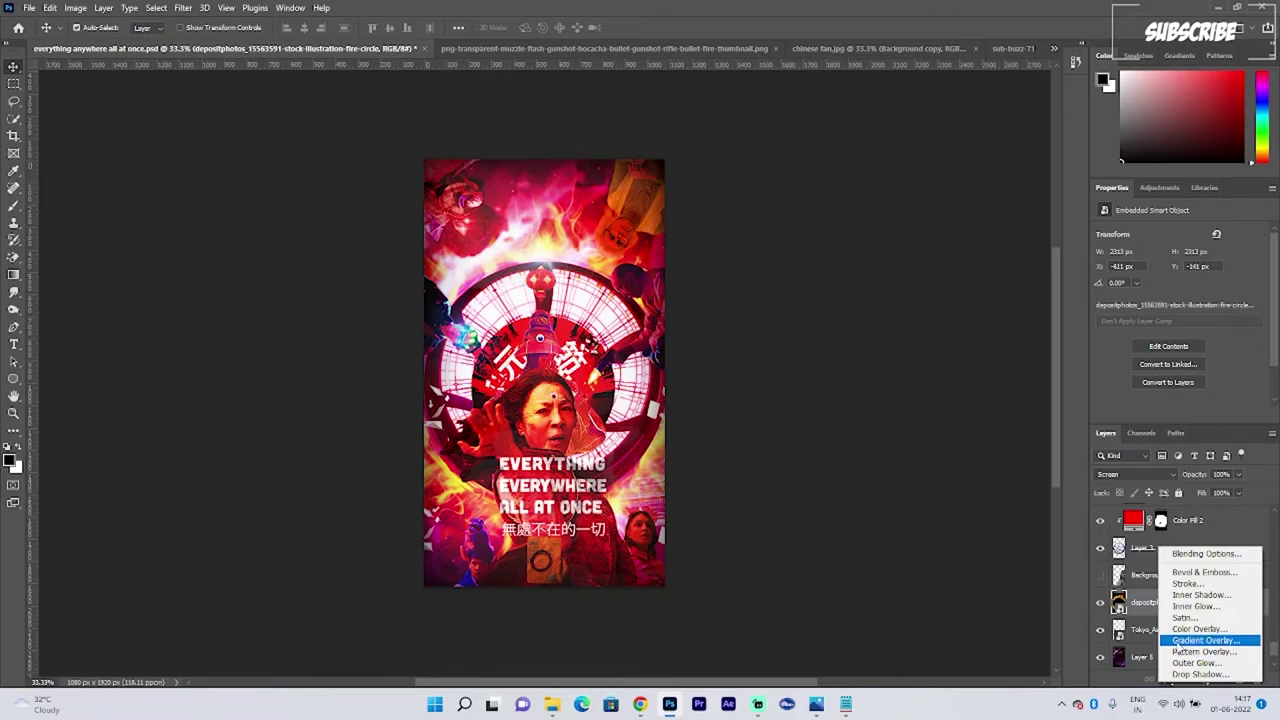
pyautogui.click(923, 528)
pyautogui.click(1180, 679)
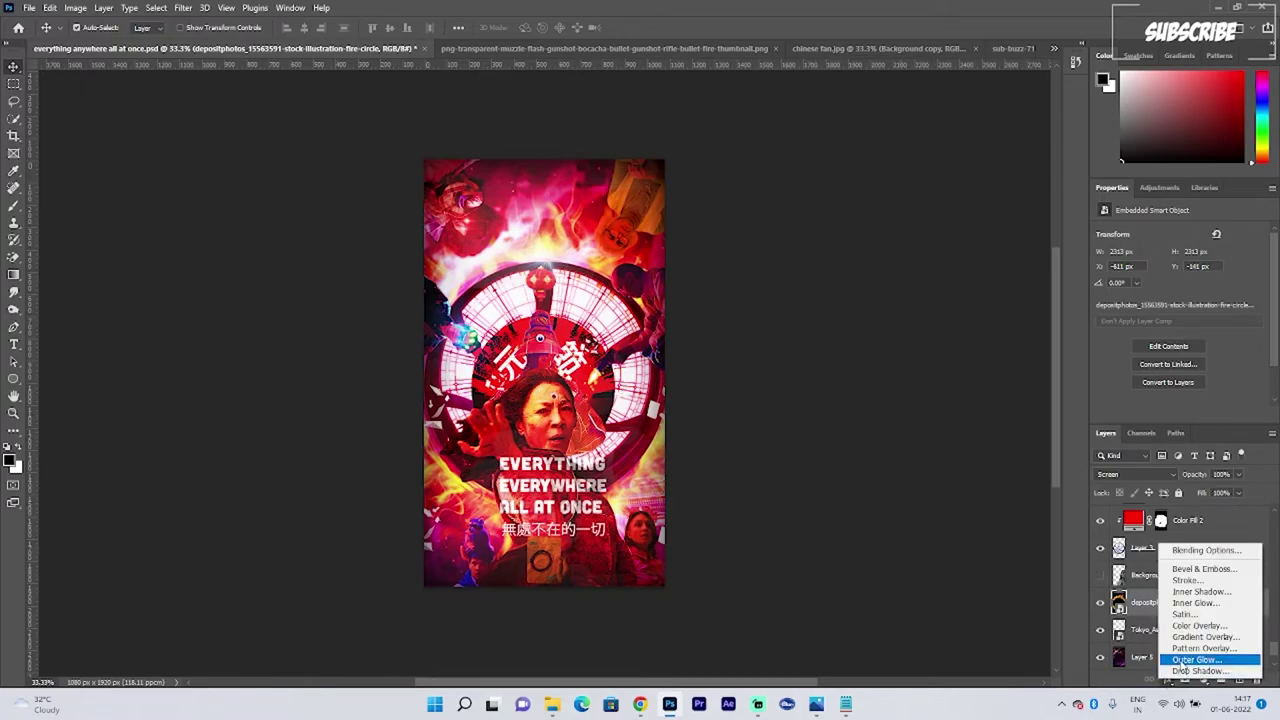
pyautogui.click(1190, 660)
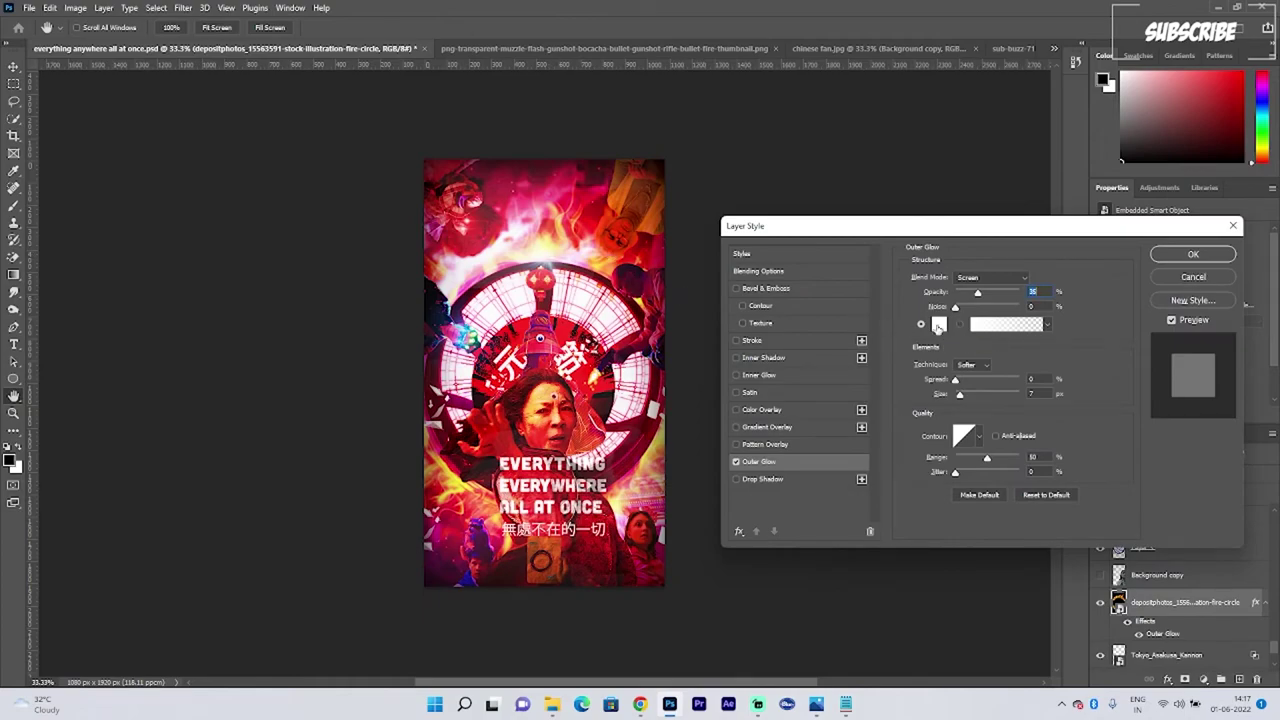
pyautogui.click(938, 327)
pyautogui.click(549, 248)
pyautogui.click(1133, 157)
pyautogui.moveTo(960, 379)
pyautogui.mouseDown()
pyautogui.moveTo(1002, 384)
pyautogui.moveTo(968, 386)
pyautogui.mouseUp()
pyautogui.press('Down')
pyautogui.press('Down')
pyautogui.press('Down')
pyautogui.click(990, 277)
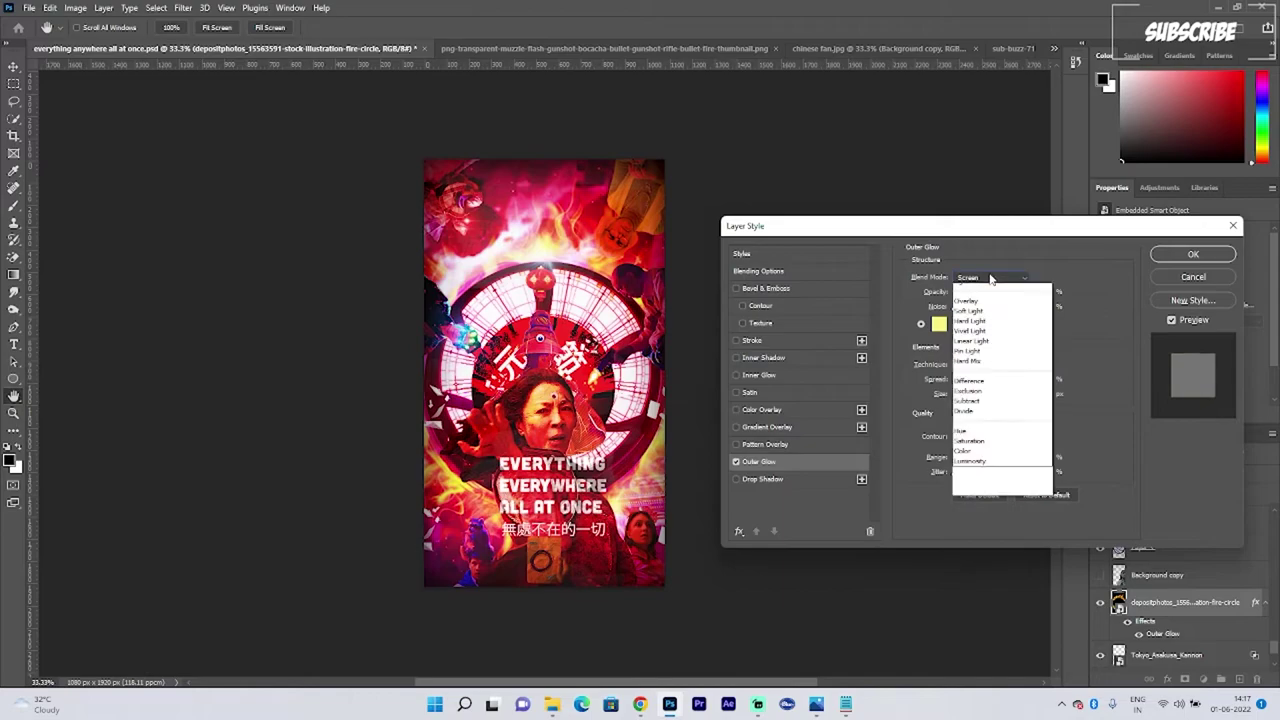
pyautogui.click(970, 281)
pyautogui.moveTo(960, 394)
pyautogui.mouseDown()
pyautogui.moveTo(986, 392)
pyautogui.moveTo(955, 393)
pyautogui.mouseUp()
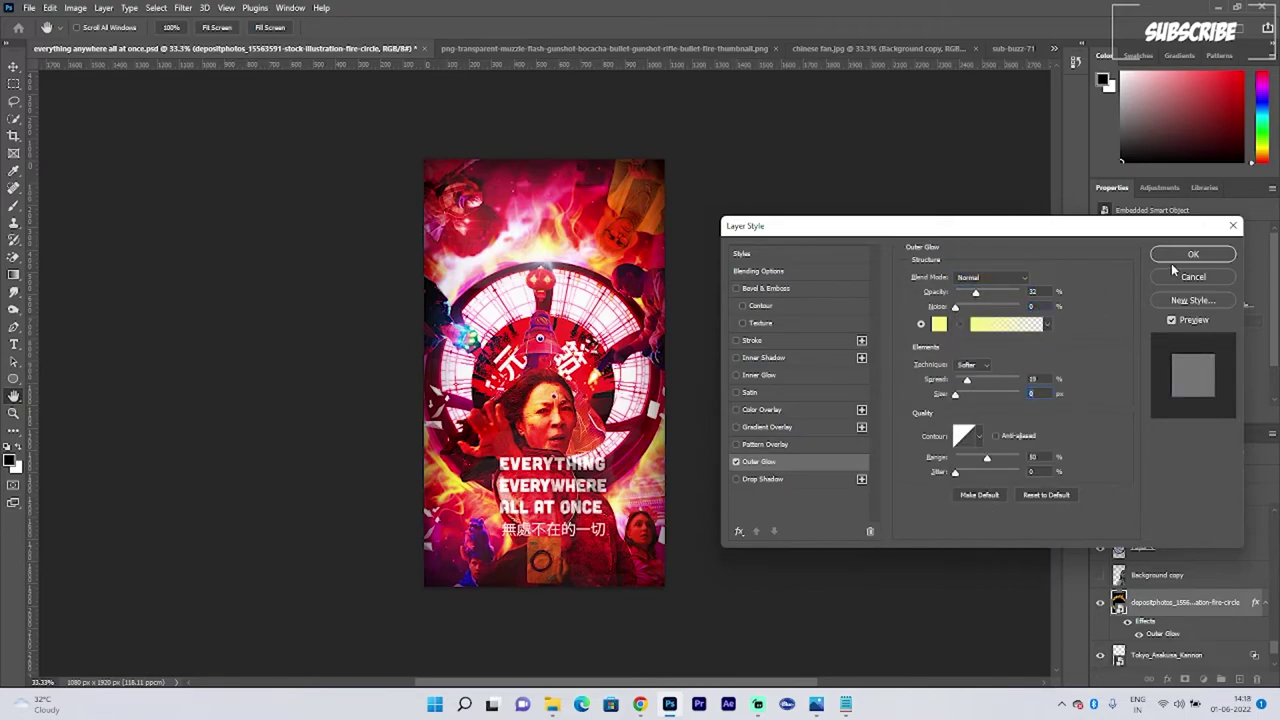
pyautogui.click(736, 461)
# Step: Apply a light yellow Inner Glow to the fire-circle layer in Normal mode with 41% opacity, 41% choke and 111 px size
pyautogui.click(736, 375)
pyautogui.click(750, 376)
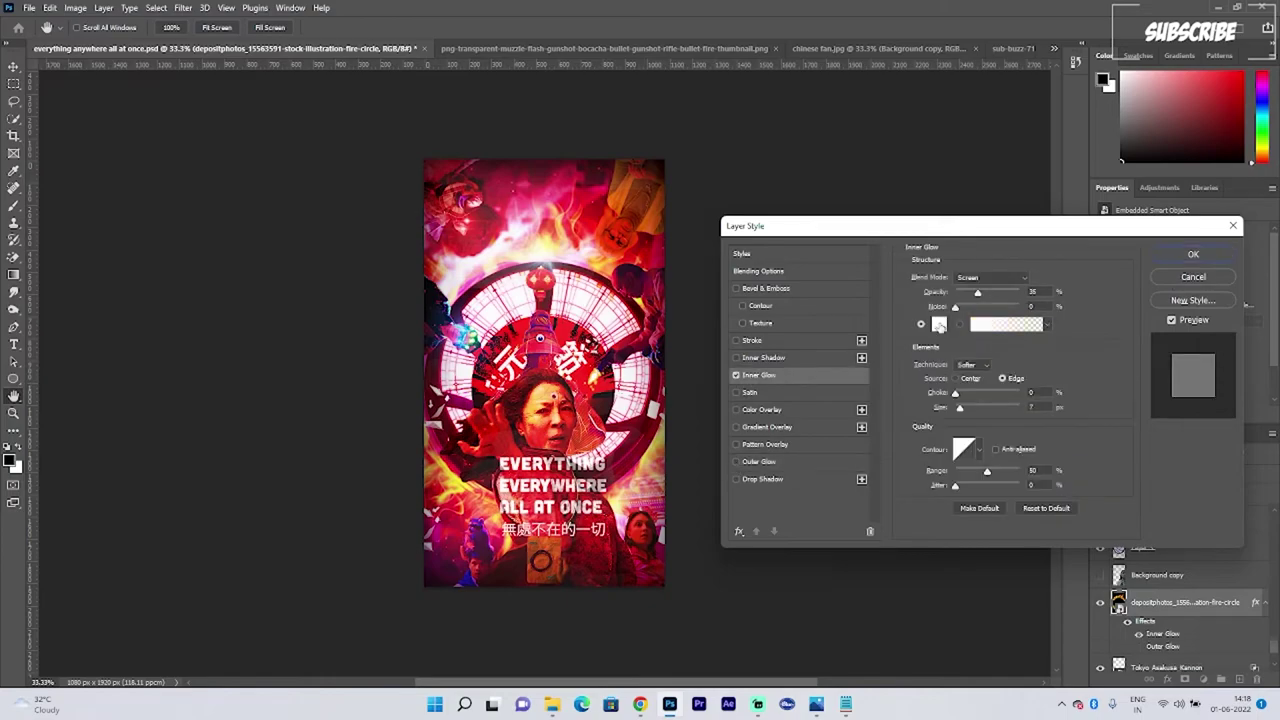
pyautogui.click(938, 327)
pyautogui.click(551, 253)
pyautogui.click(1143, 154)
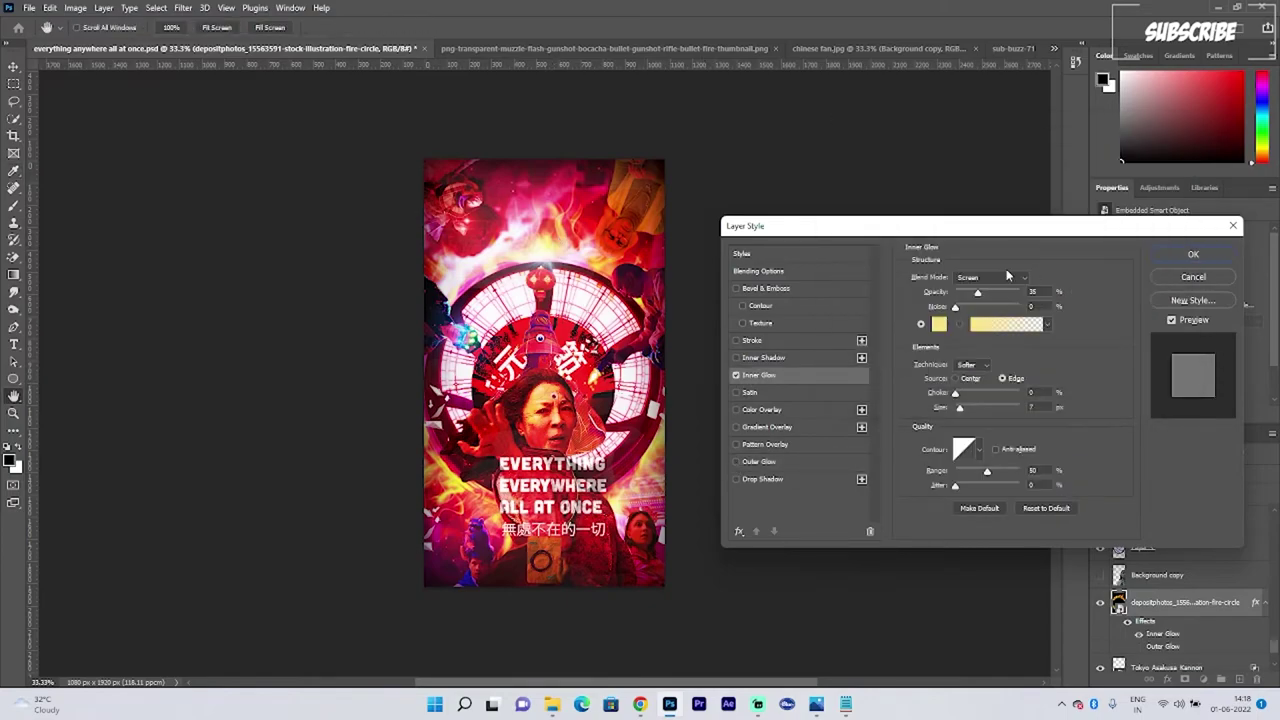
pyautogui.moveTo(994, 295); pyautogui.dragTo(999, 295)
pyautogui.click(998, 278)
pyautogui.click(997, 292)
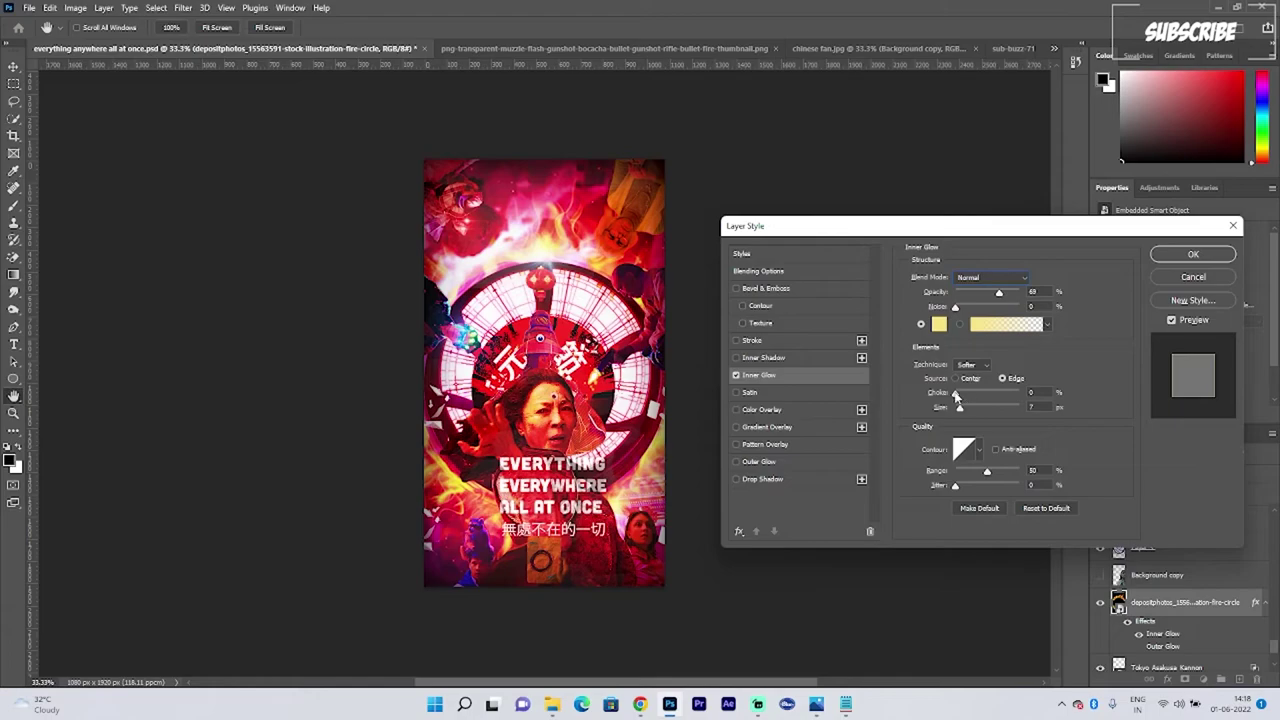
pyautogui.moveTo(960, 410); pyautogui.dragTo(995, 411)
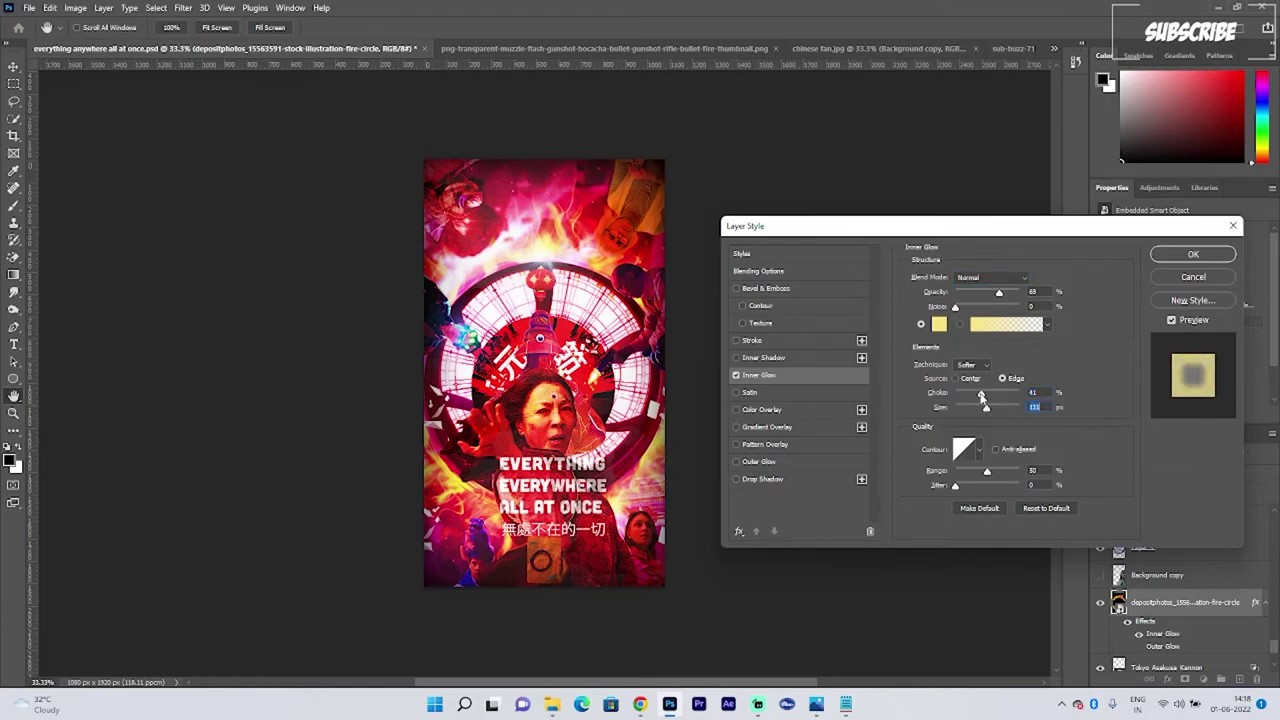
pyautogui.moveTo(999, 292); pyautogui.dragTo(981, 294)
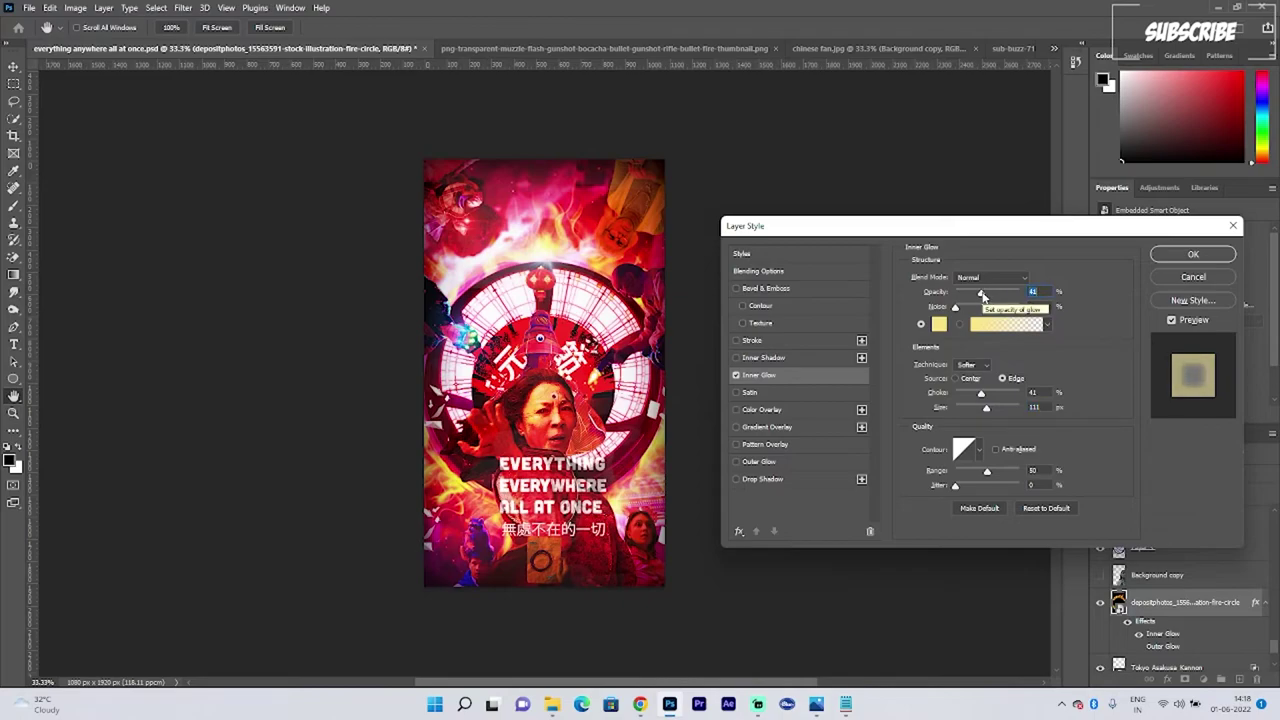
pyautogui.click(1192, 254)
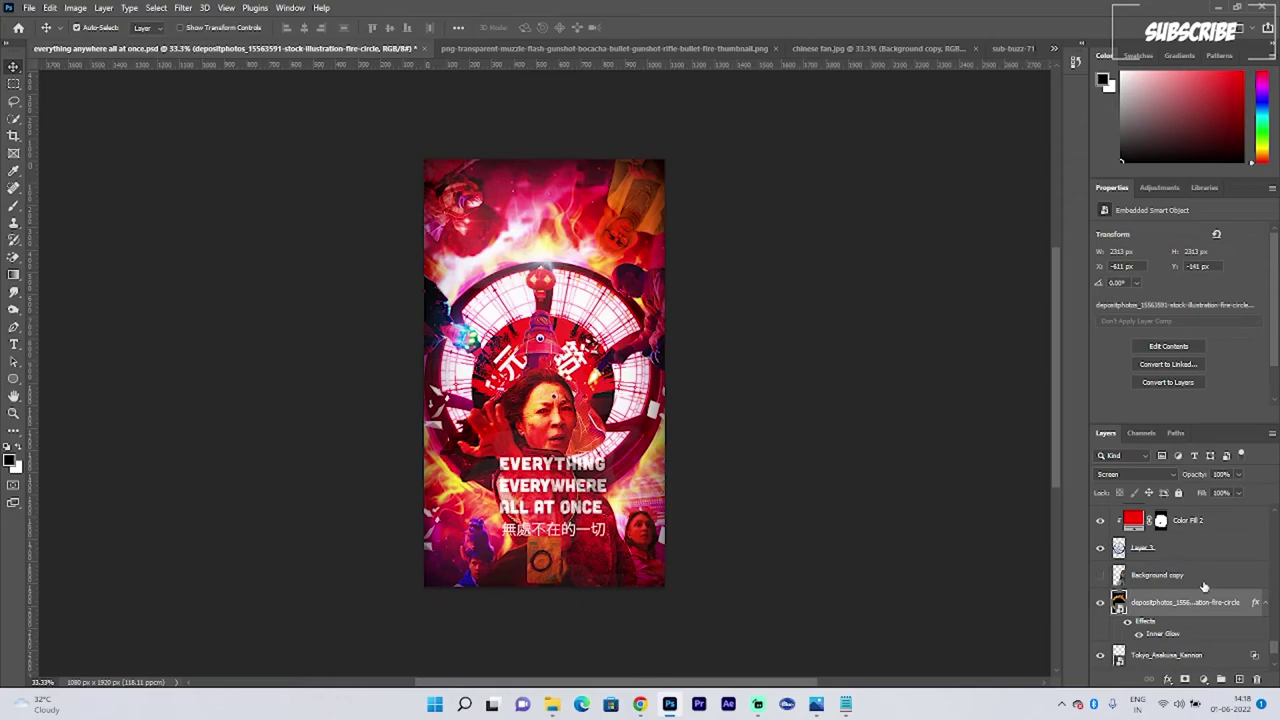
# Step: Scale the light-in-the-dark layer to about 40%, centre it on the light above the lantern, and raise its opacity
pyautogui.moveTo(1275, 648); pyautogui.dragTo(1277, 515)
pyautogui.scroll(-6, 1171, 582)
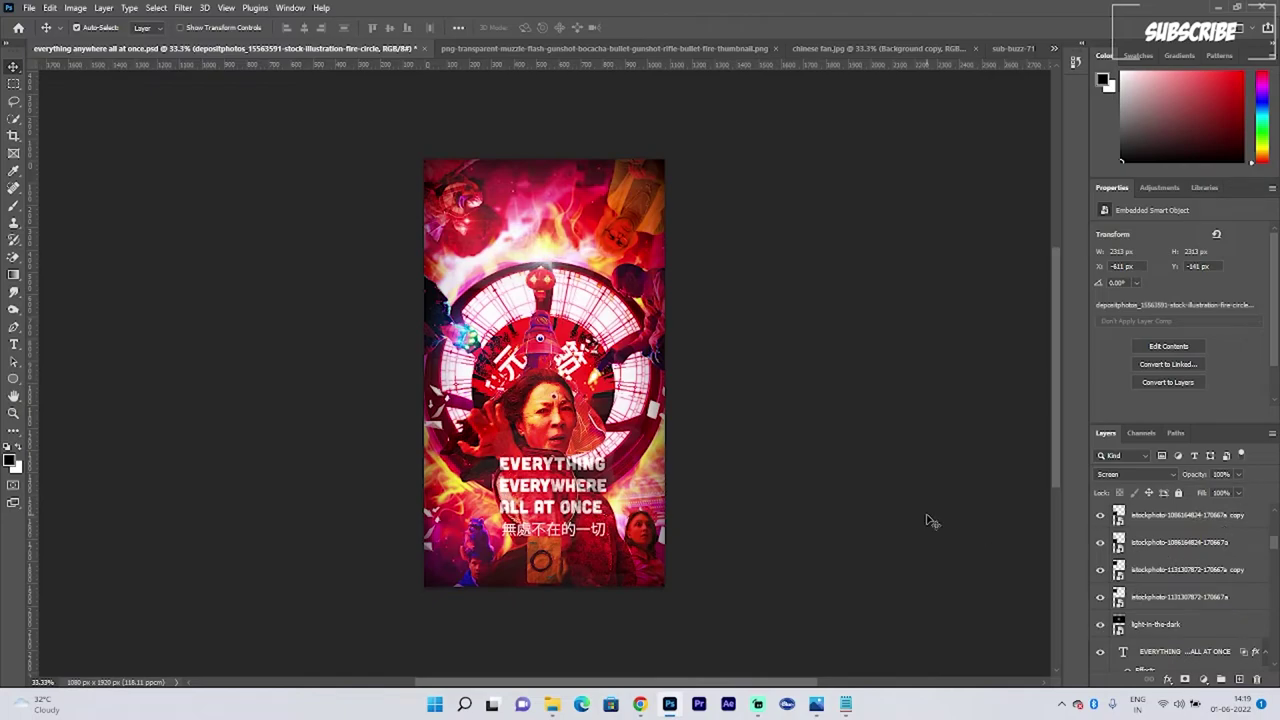
pyautogui.hotkey('ctrl', 't')
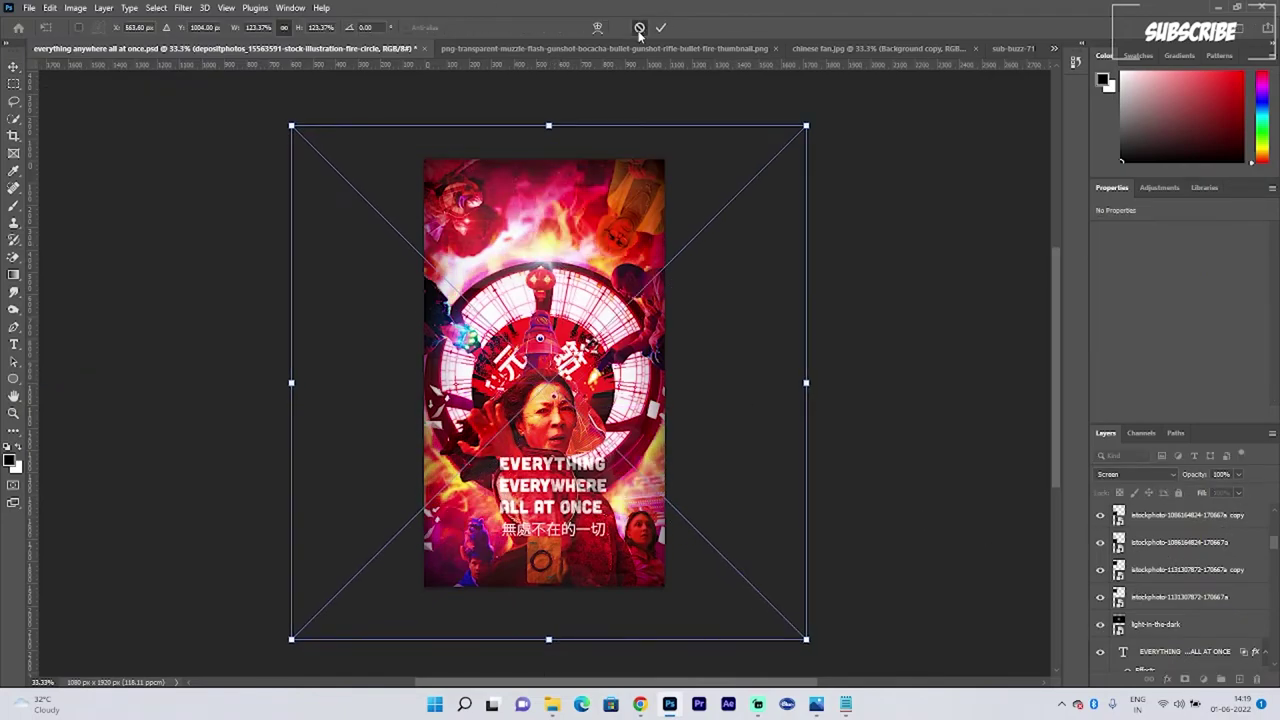
pyautogui.click(639, 28)
pyautogui.click(1150, 622)
pyautogui.hotkey('ctrl', 't')
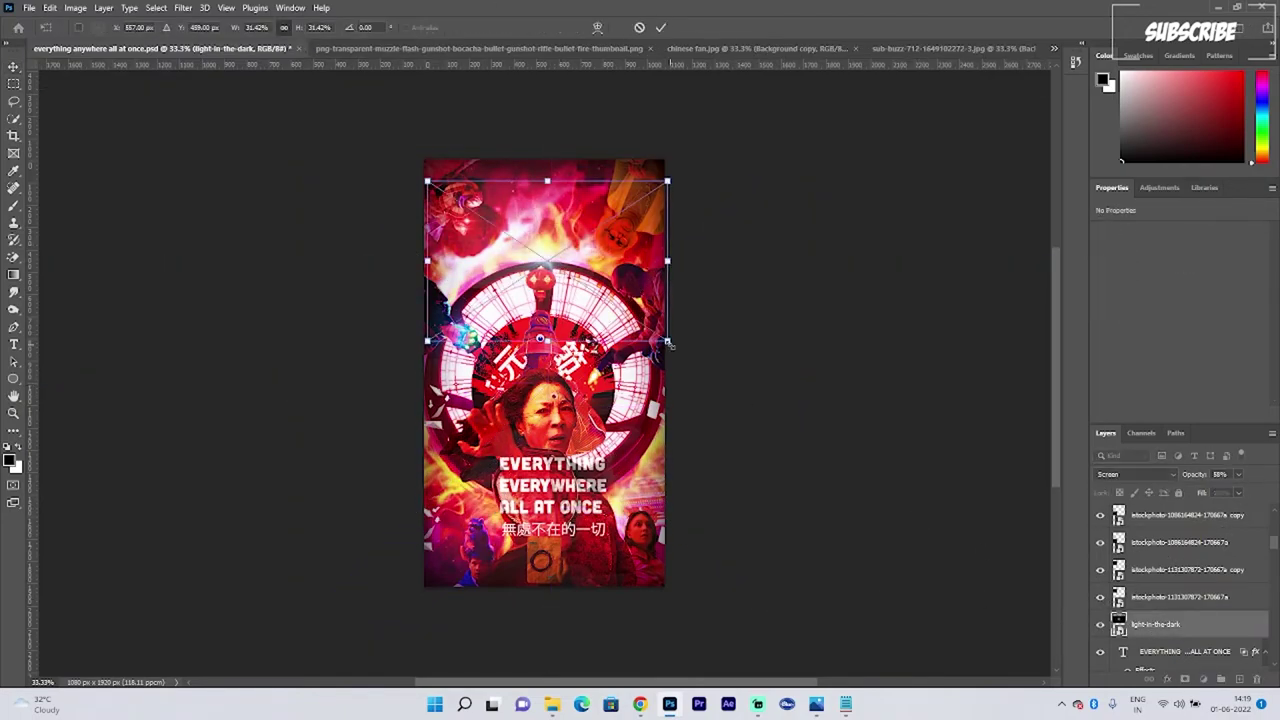
pyautogui.moveTo(669, 343); pyautogui.dragTo(701, 364)
pyautogui.moveTo(555, 266); pyautogui.dragTo(551, 262)
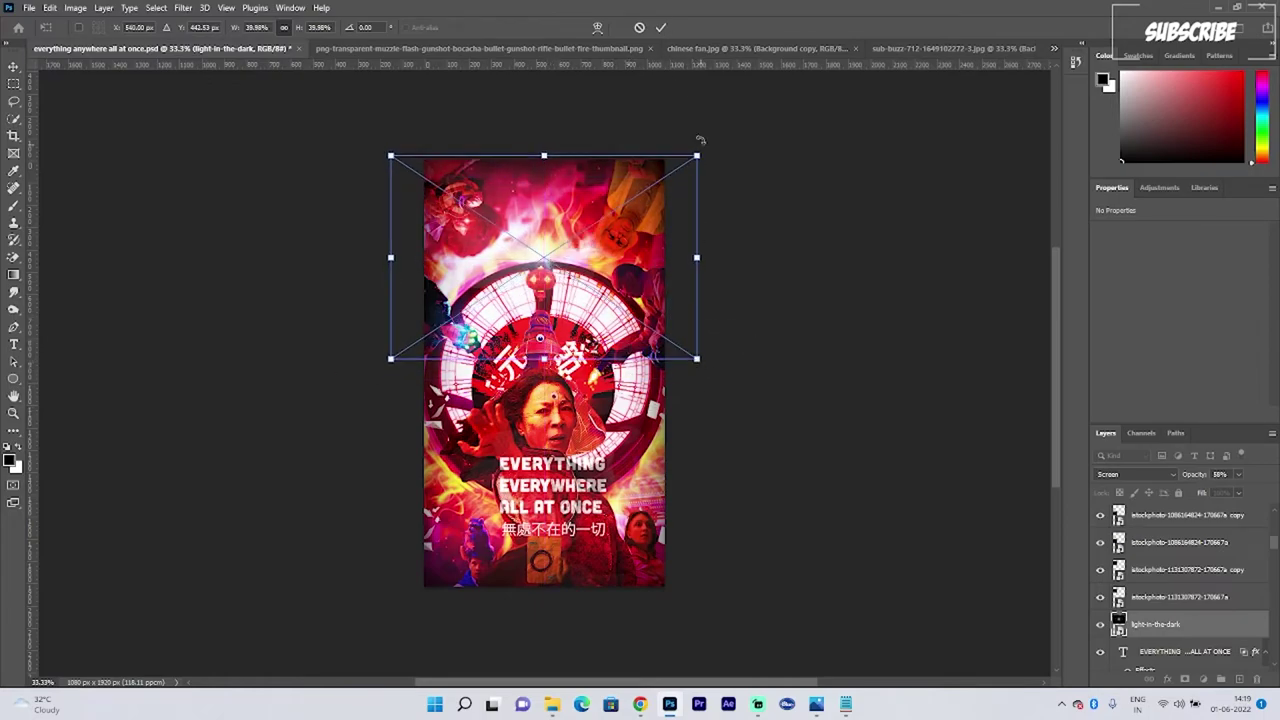
pyautogui.click(660, 27)
pyautogui.click(1238, 474)
pyautogui.moveTo(1236, 492); pyautogui.dragTo(1254, 493)
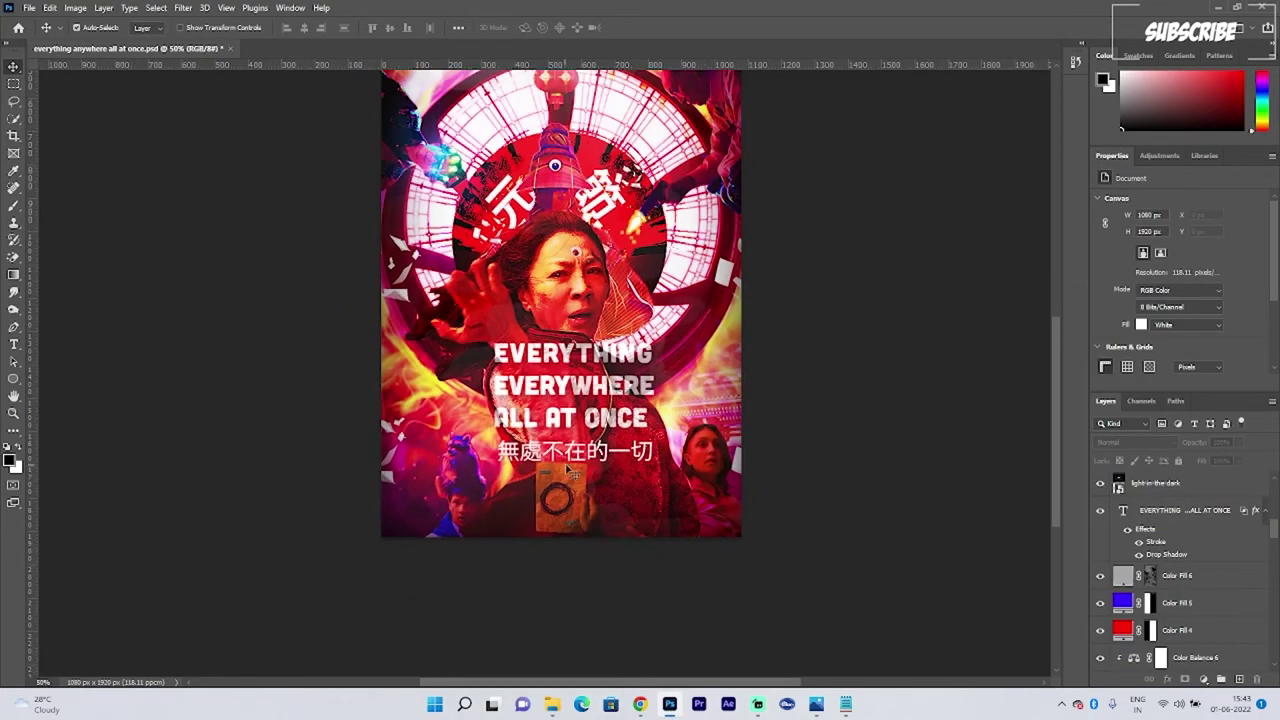
# Step: Set the title line EVERYTHING to 15 pt and re-centre it above EVERYWHERE
pyautogui.doubleClick(565, 354)
pyautogui.click(1102, 329)
pyautogui.write('15')
pyautogui.click(496, 356)
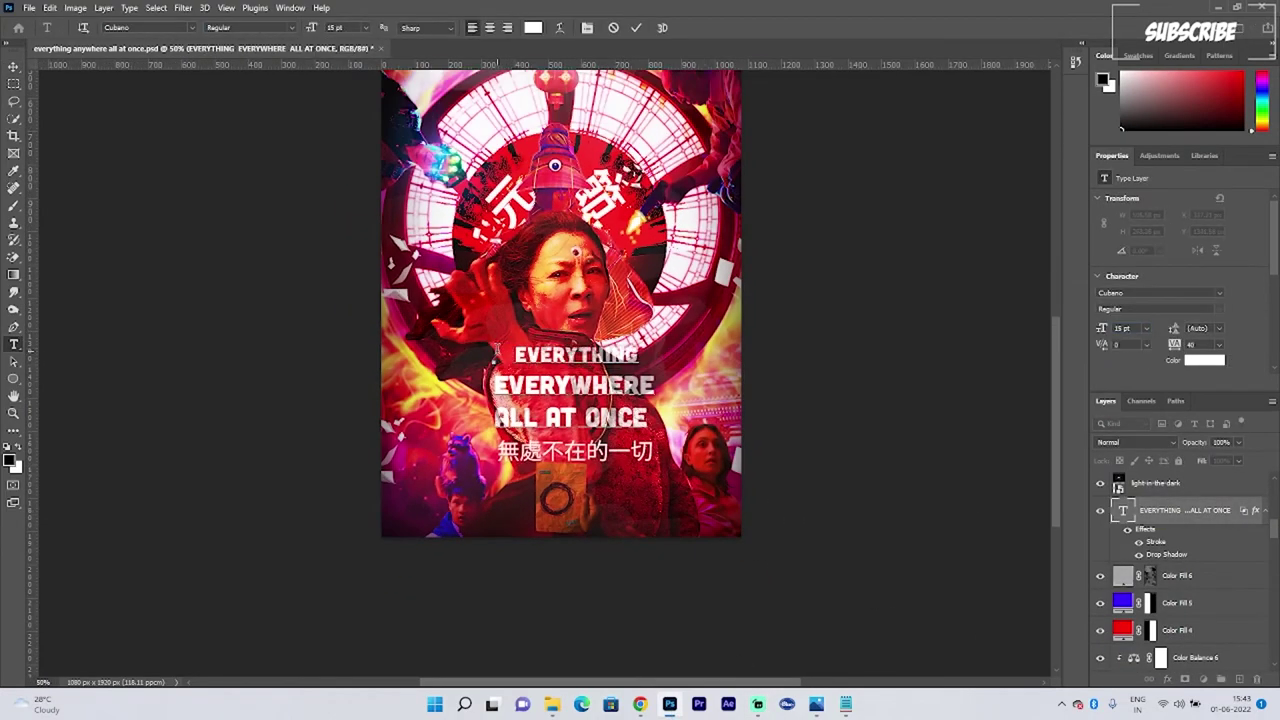
# Step: Set the title line ALL AT ONCE to 13 pt, re-centre it, and move the title slightly down
pyautogui.click(1102, 329)
pyautogui.write('15')
pyautogui.moveTo(648, 418)
pyautogui.mouseDown()
pyautogui.moveTo(486, 416)
pyautogui.moveTo(638, 413)
pyautogui.mouseUp()
pyautogui.click(496, 415)
pyautogui.click(1102, 329)
pyautogui.write('13')
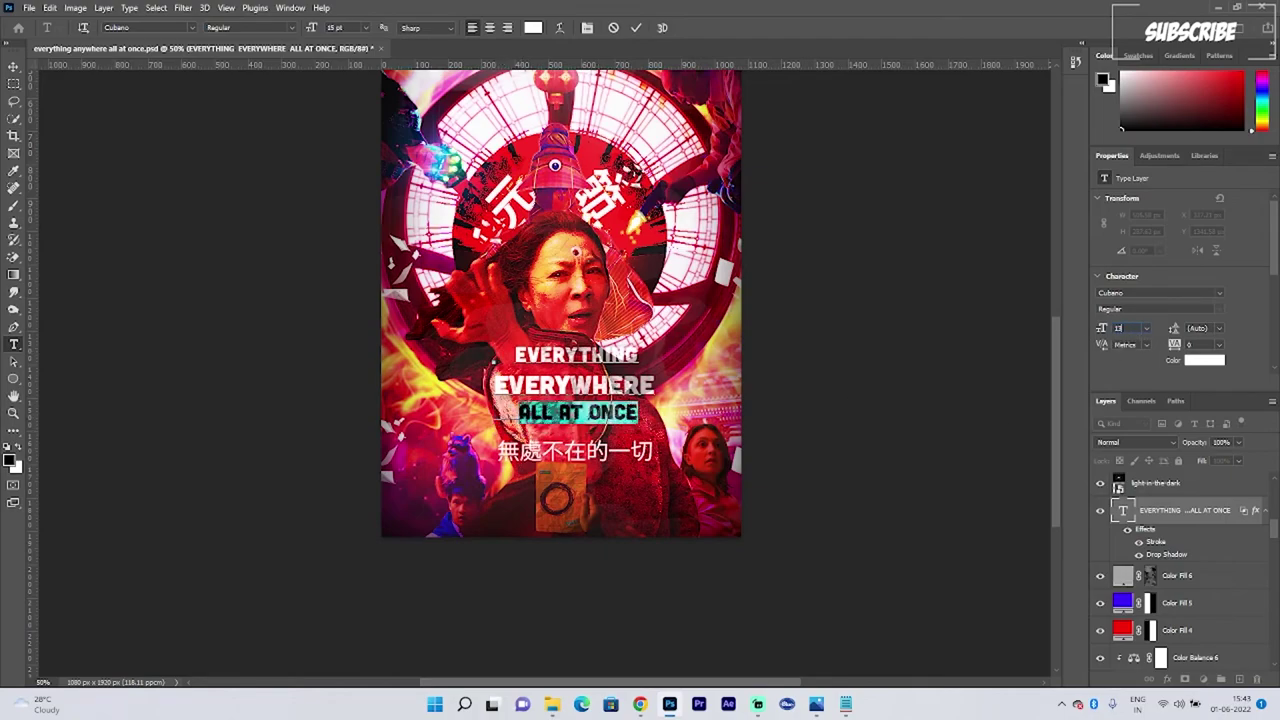
pyautogui.press('Return')
pyautogui.click(520, 416)
pyautogui.click(13, 69)
pyautogui.moveTo(573, 359); pyautogui.dragTo(567, 372)
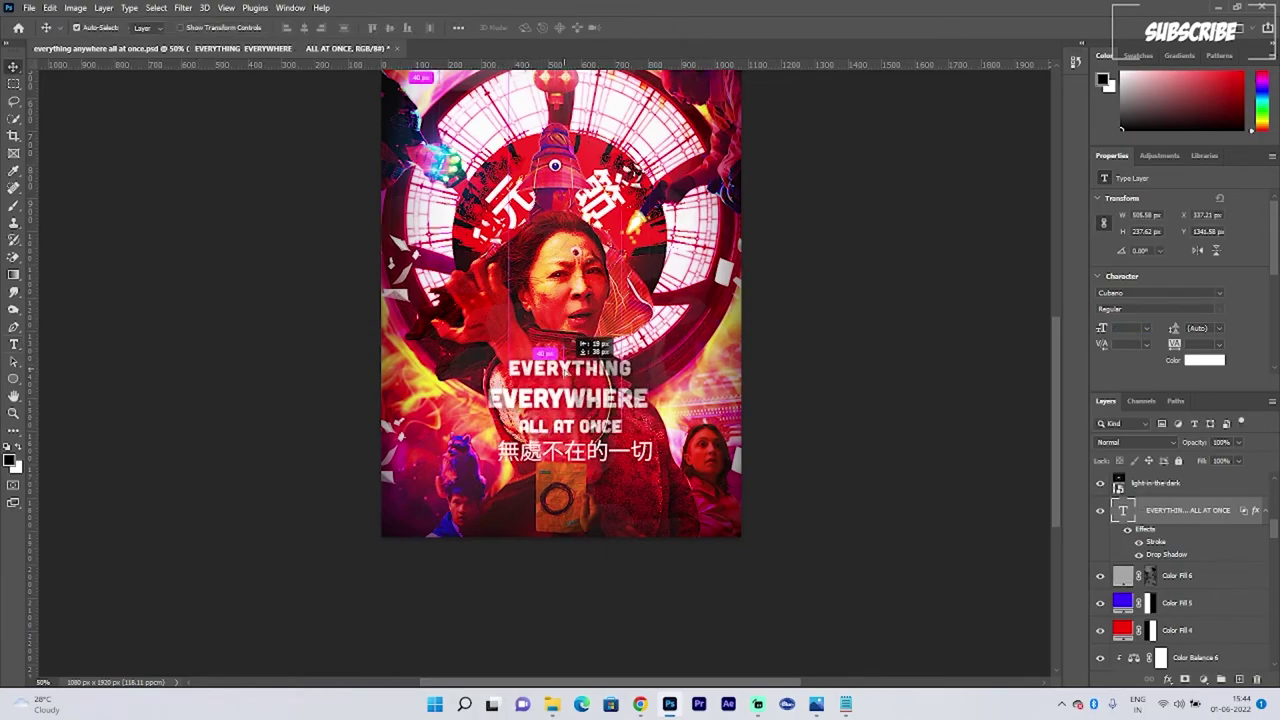
pyautogui.click(1188, 361)
pyautogui.click(1025, 217)
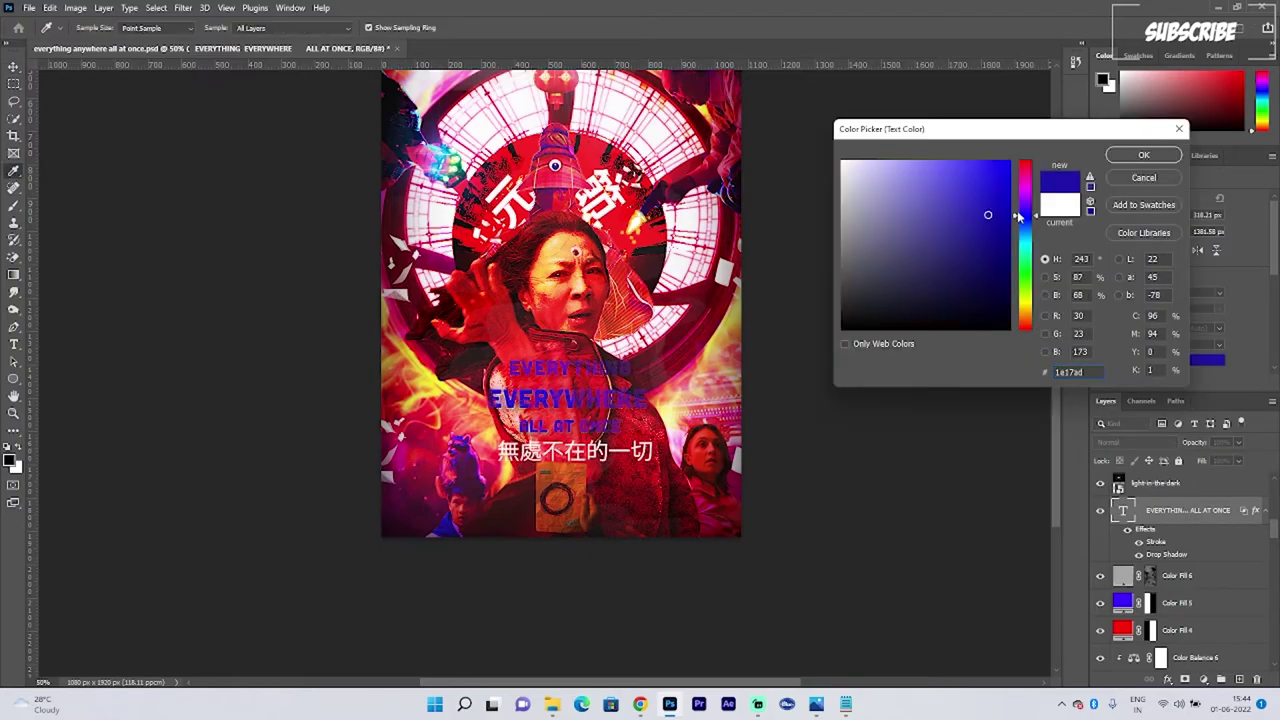
pyautogui.press('Escape')
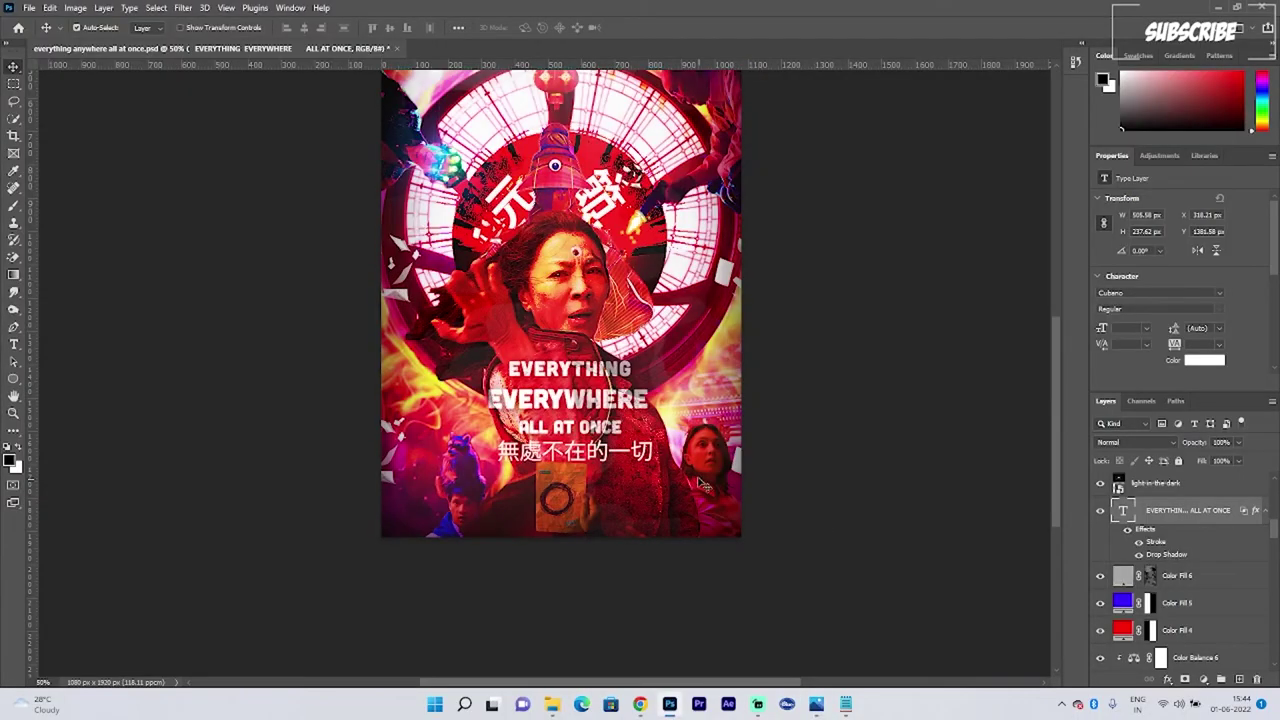
# Step: Reduce the font sizes of the three English title lines, setting EVERYWHERE to 13 pt
pyautogui.moveTo(562, 368); pyautogui.dragTo(634, 430)
pyautogui.doubleClick(1123, 511)
pyautogui.click(1101, 328)
pyautogui.write('13')
pyautogui.press('Return')
pyautogui.click(13, 67)
pyautogui.doubleClick(574, 386)
pyautogui.click(1101, 328)
pyautogui.write('13')
pyautogui.press('Return')
pyautogui.click(1101, 328)
pyautogui.write('13')
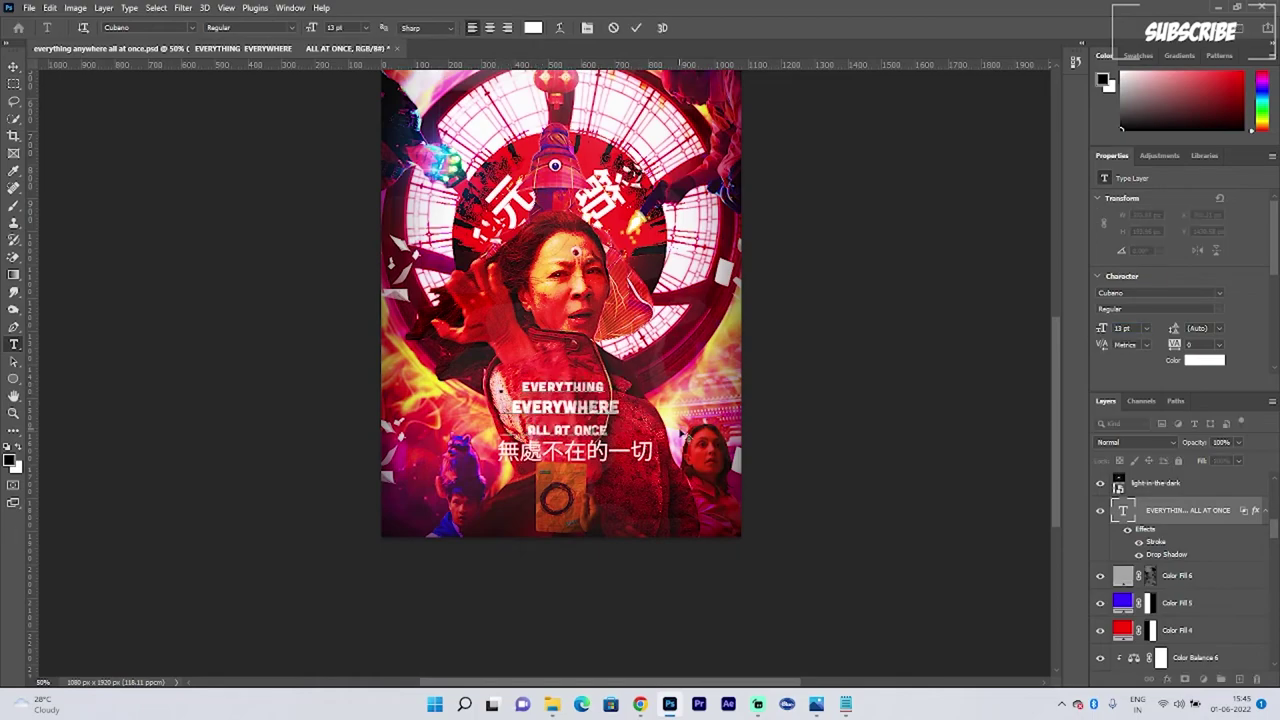
# Step: Remove extra space before ALL AT ONCE and nudge the Chinese title line to the left
pyautogui.press('BackSpace')
pyautogui.click(13, 67)
pyautogui.click(572, 452)
pyautogui.hotkey('shift', 'Left')
pyautogui.hotkey('shift', 'Left')
pyautogui.hotkey('shift', 'Left')
# Step: Reduce the font size and widen the tracking of EVERYTHING, and set EVERYWHERE to 10 pt
pyautogui.doubleClick(528, 389)
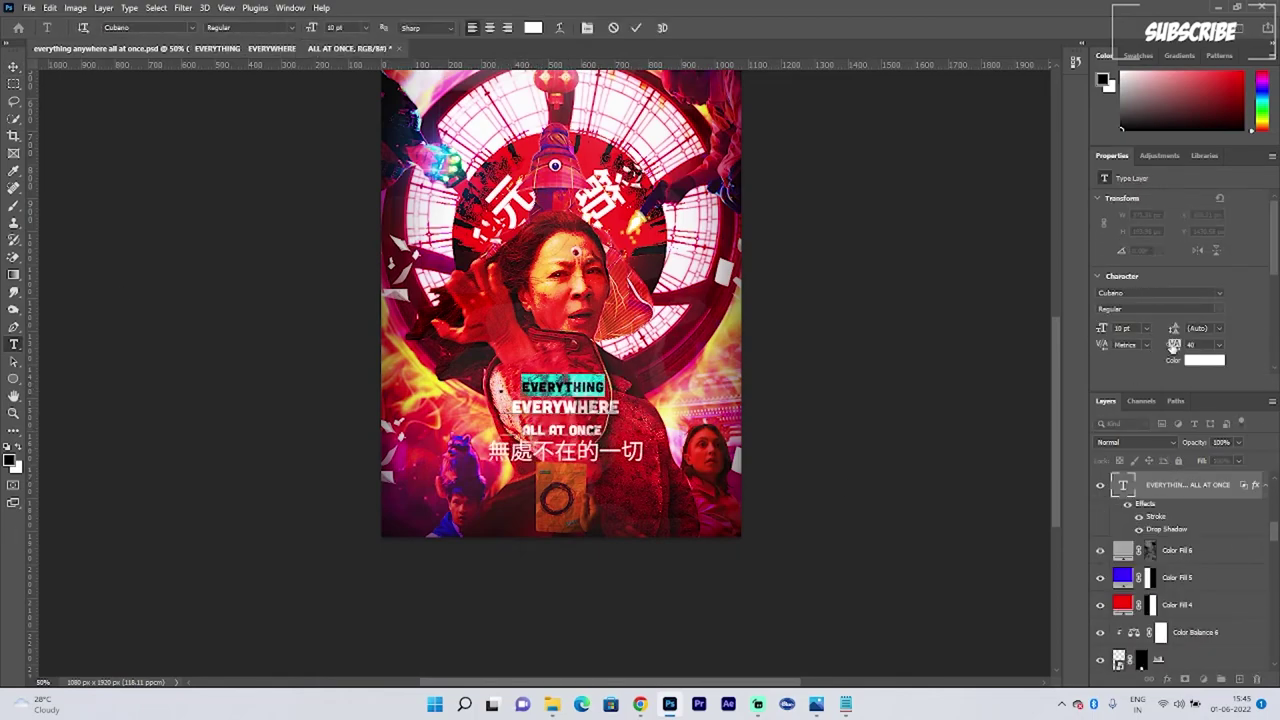
pyautogui.moveTo(1101, 330); pyautogui.dragTo(1094, 331)
pyautogui.moveTo(1174, 346); pyautogui.dragTo(1184, 350)
pyautogui.doubleClick(566, 408)
pyautogui.click(1117, 328)
pyautogui.write('10')
# Step: Set ALL AT ONCE to 8 pt and widen its tracking
pyautogui.moveTo(524, 430); pyautogui.dragTo(606, 430)
pyautogui.click(1101, 330)
pyautogui.write('8')
pyautogui.moveTo(1174, 348); pyautogui.dragTo(1184, 349)
pyautogui.click(13, 67)
pyautogui.click(270, 250)
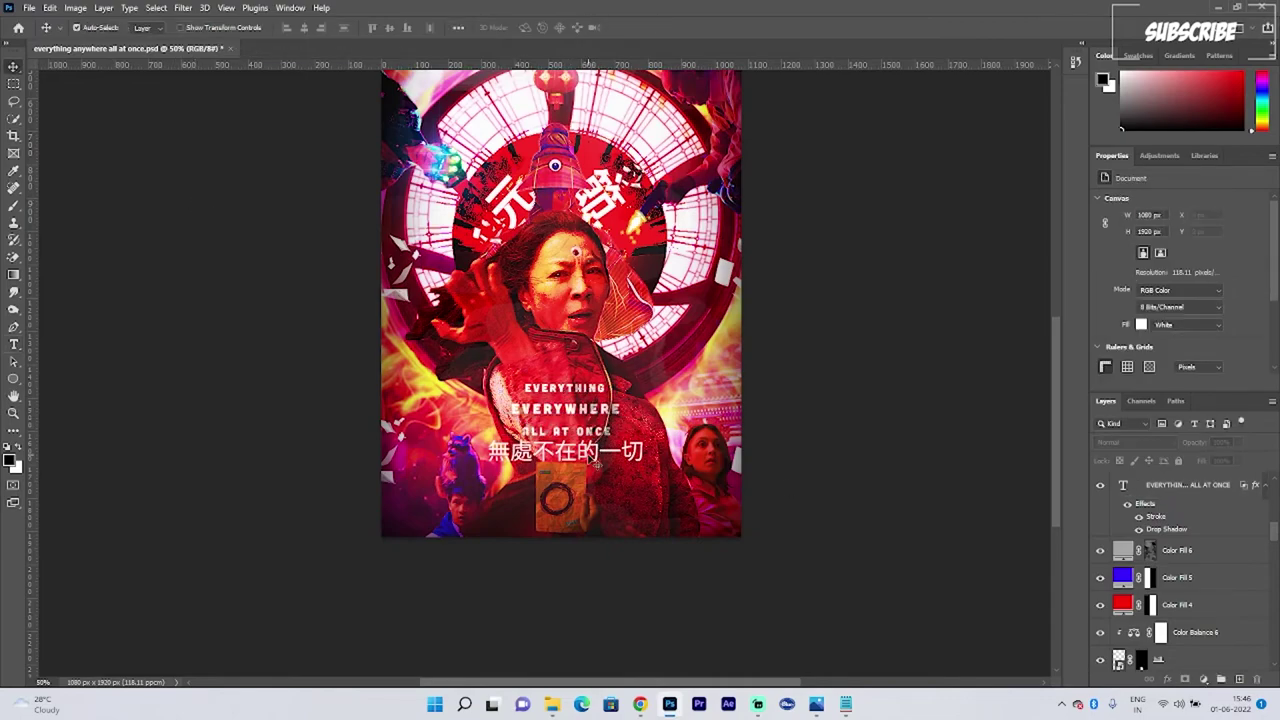
# Step: Shift the English title slightly and set the Chinese title line to 12 pt
pyautogui.moveTo(566, 409); pyautogui.dragTo(568, 407)
pyautogui.click(590, 456)
pyautogui.scroll(-8, 1183, 531)
pyautogui.scroll(3, 1183, 540)
pyautogui.click(1183, 550)
pyautogui.click(1103, 329)
pyautogui.write('12')
pyautogui.press('Return')
# Step: Nudge the Chinese title line right and up to centre it beneath the English title
pyautogui.hotkey('shift', 'Right')
pyautogui.hotkey('shift', 'Right')
pyautogui.hotkey('shift', 'Right')
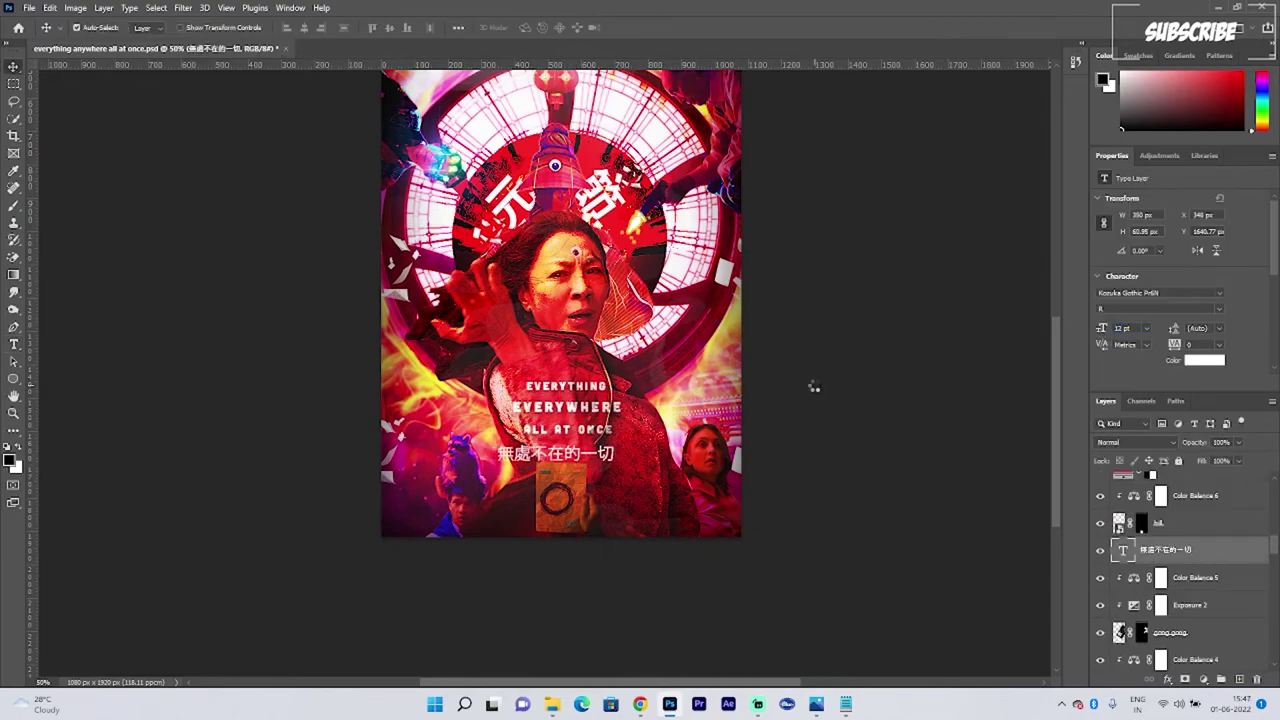
pyautogui.hotkey('shift', 'Right')
pyautogui.hotkey('shift', 'Right')
pyautogui.hotkey('shift', 'Right')
pyautogui.hotkey('shift', 'Right')
pyautogui.press('Up')
pyautogui.press('Up')
pyautogui.press('Up')
pyautogui.press('Up')
pyautogui.press('Up')
pyautogui.press('Up')
# Step: Lower the fill opacity of the Chinese title line so the artwork shows through it
pyautogui.hotkey('alt', 'Tab')
pyautogui.hotkey('alt', 'Tab')
pyautogui.moveTo(1203, 461); pyautogui.dragTo(1170, 461)
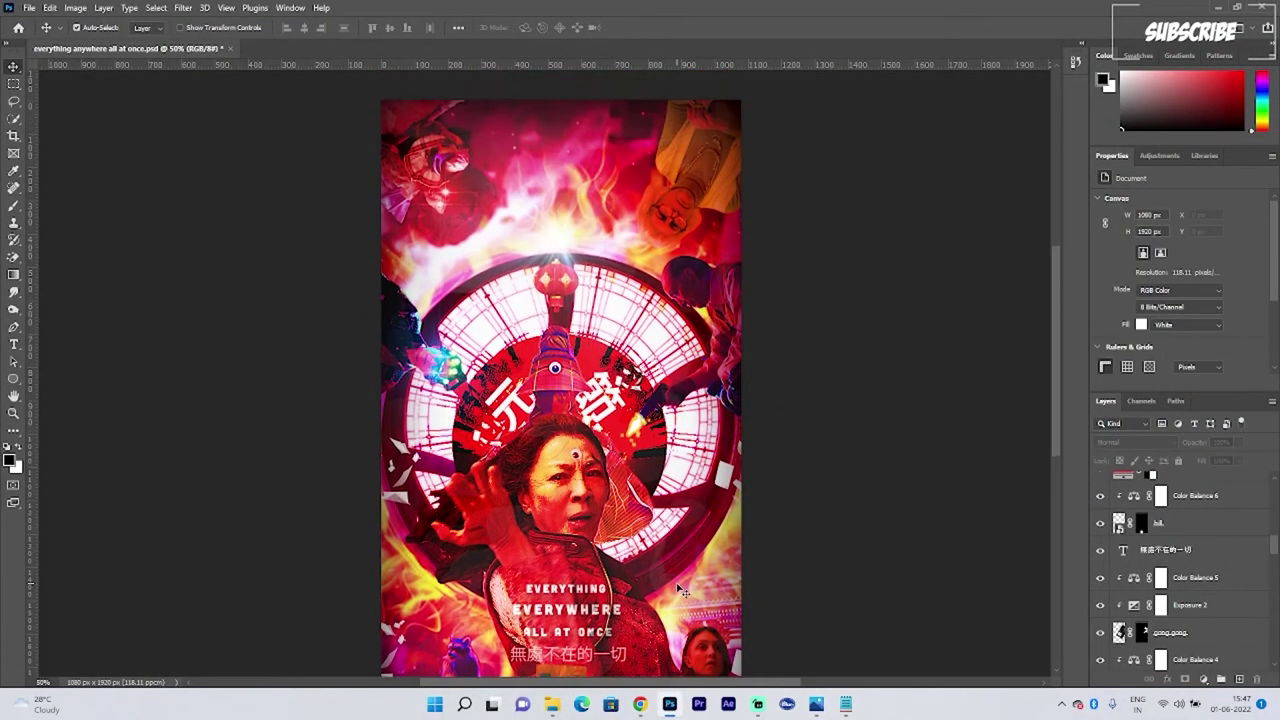
pyautogui.press('t')
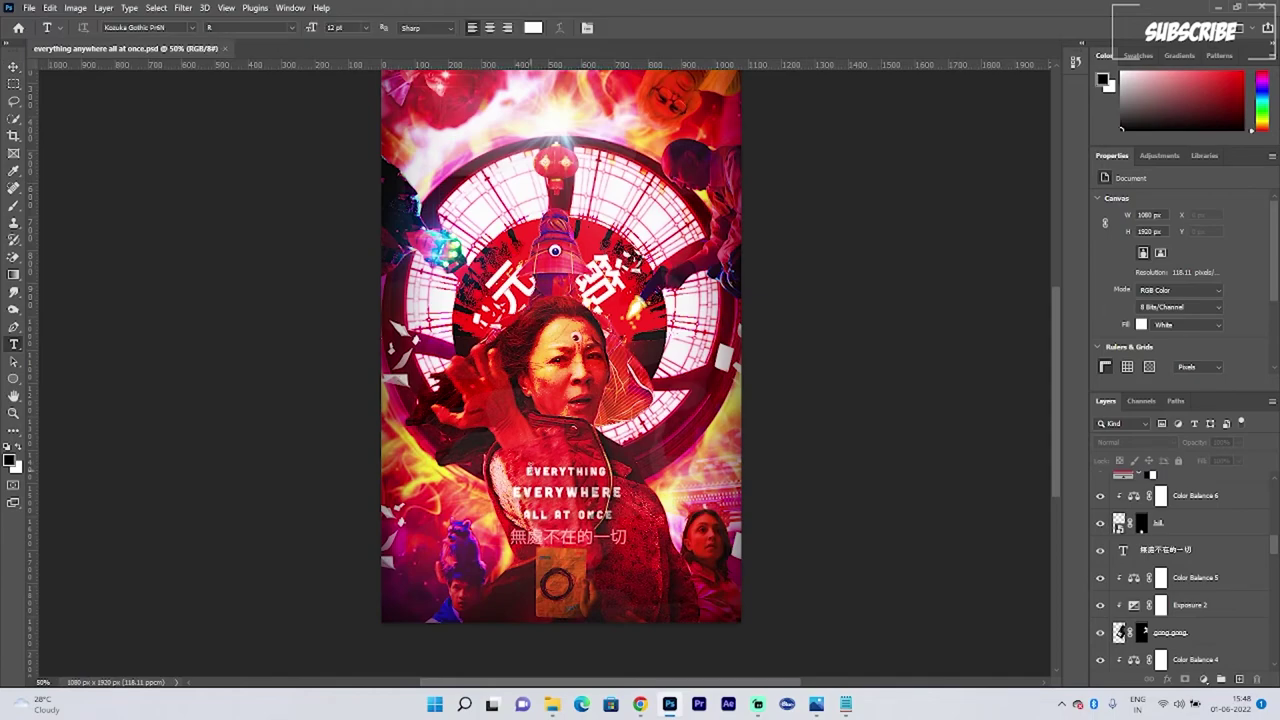
pyautogui.press('v')
# Step: Add a red Outer Glow to the English title with 39% opacity, 40% spread and 10 px size
pyautogui.scroll(5, 1232, 565)
pyautogui.click(1200, 567)
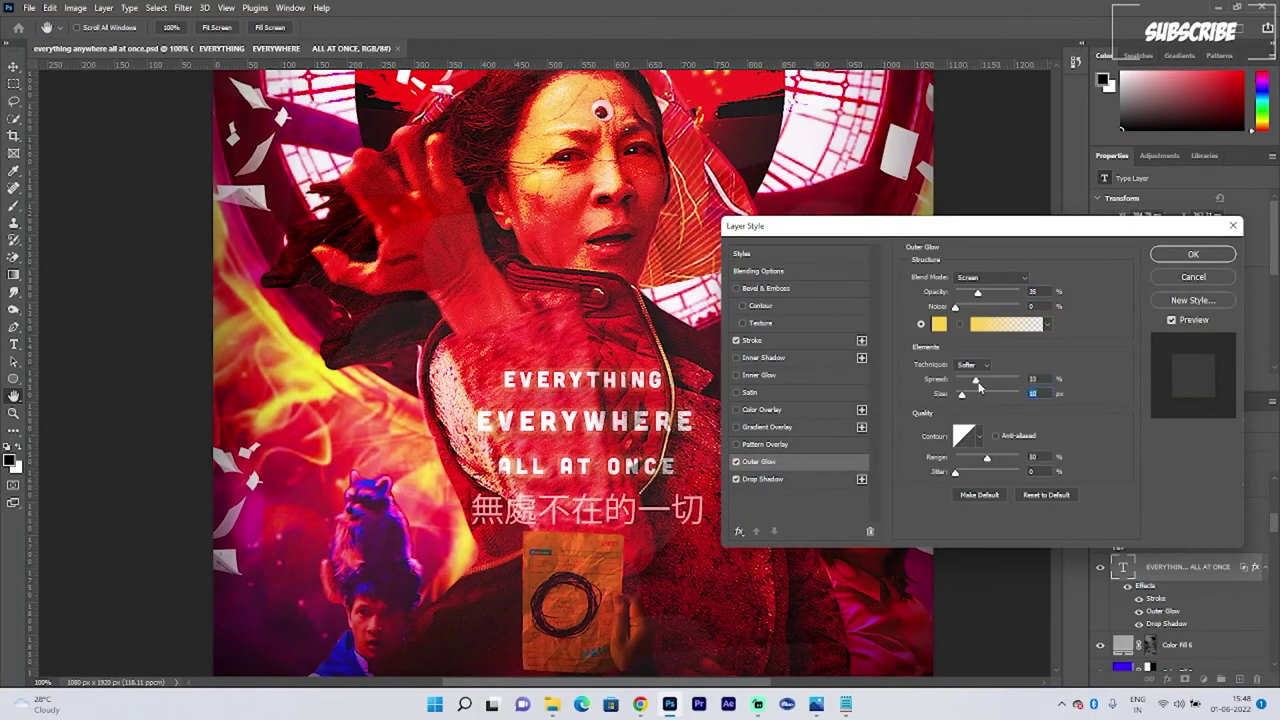
pyautogui.moveTo(977, 292); pyautogui.dragTo(980, 294)
pyautogui.hotkey('ctrl', '-')
pyautogui.hotkey('ctrl', '-')
pyautogui.click(939, 324)
pyautogui.click(1023, 325)
pyautogui.click(1143, 155)
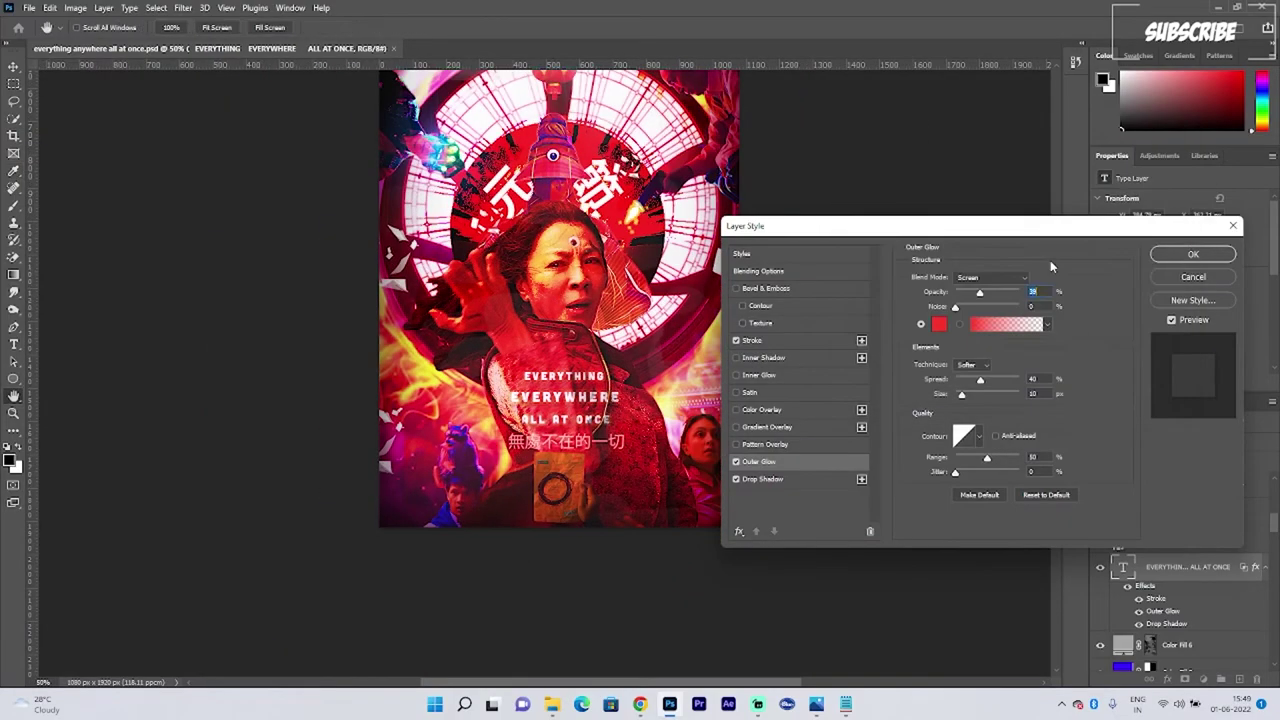
# Step: Give the title's outer glow a peaked contour, try the Difference blend mode, and apply the layer style
pyautogui.click(979, 436)
pyautogui.click(920, 468)
pyautogui.click(941, 488)
pyautogui.click(920, 468)
pyautogui.click(990, 278)
pyautogui.click(964, 518)
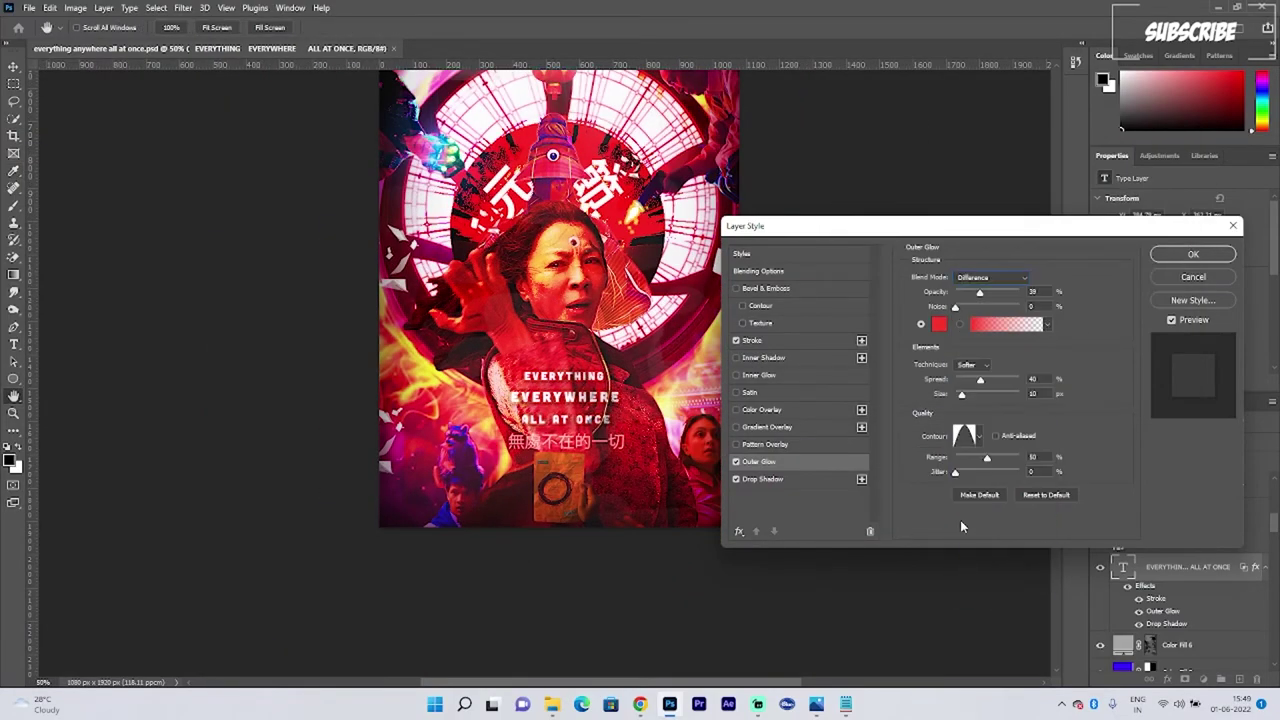
pyautogui.click(990, 278)
pyautogui.click(978, 379)
pyautogui.click(1193, 254)
# Step: Set the title's Blend If shadow range for the underlying layer to 1 / 145
pyautogui.doubleClick(1189, 570)
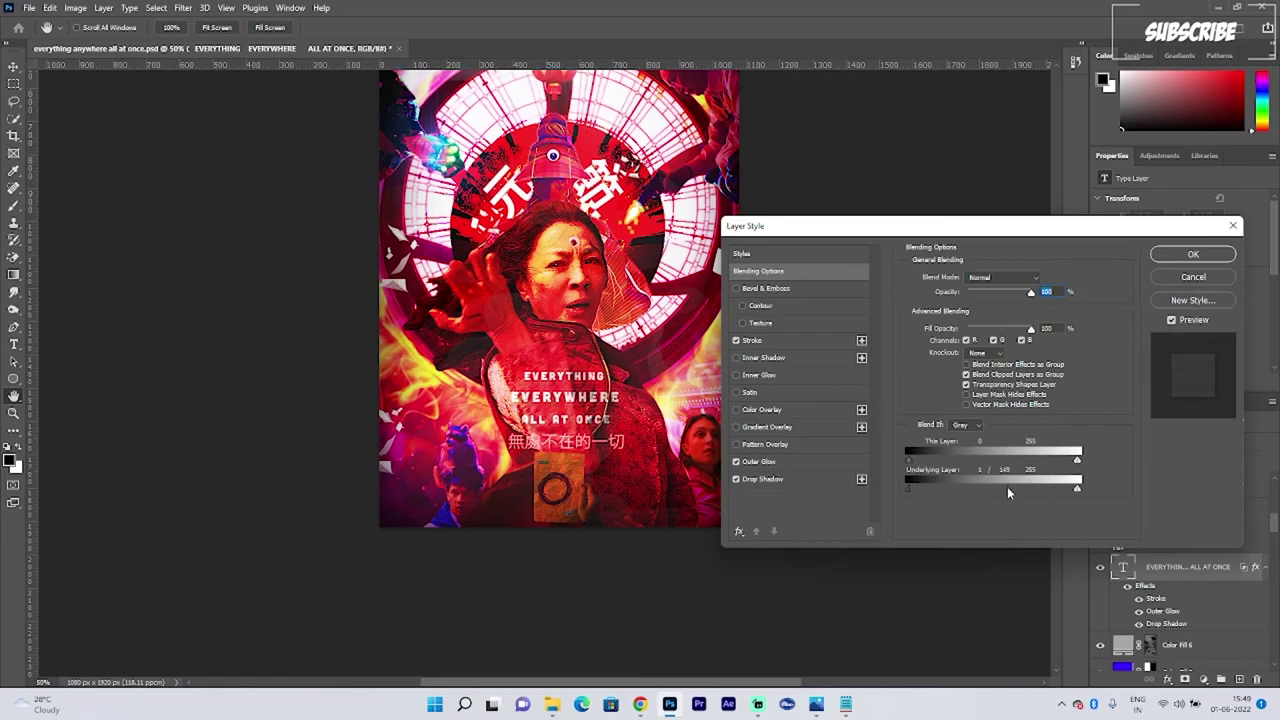
pyautogui.click(1193, 254)
pyautogui.scroll(4, 608, 469)
pyautogui.scroll(-6, 608, 469)
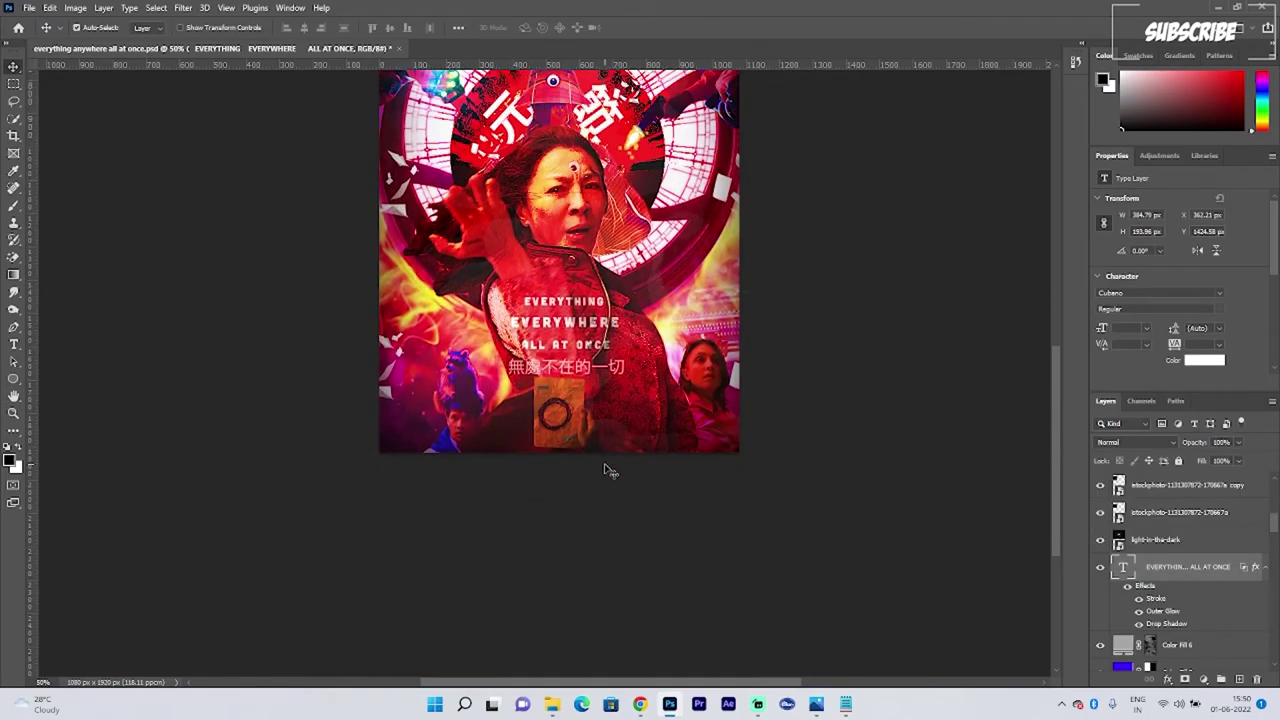
# Step: Group the stock-photo paper layers near the top of the layer stack and name the group "paper falling"
pyautogui.scroll(2, 608, 469)
pyautogui.scroll(6, 1108, 548)
pyautogui.click(1102, 542)
pyautogui.click(1102, 542)
pyautogui.scroll(-3, 1103, 544)
pyautogui.scroll(3, 1103, 544)
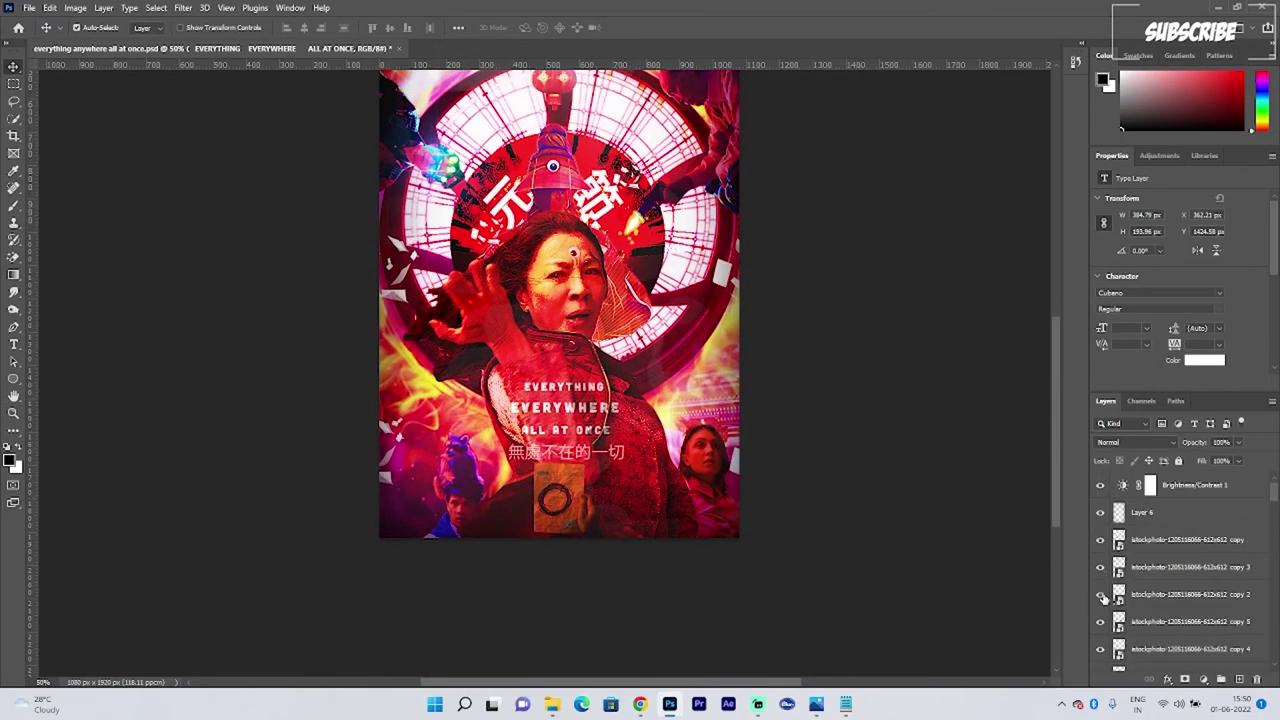
pyautogui.scroll(-3, 1103, 590)
pyautogui.click(1180, 621)
pyautogui.scroll(4, 1180, 610)
pyautogui.keyDown('shift'); pyautogui.click(1187, 540); pyautogui.keyUp('shift')
pyautogui.click(1220, 679)
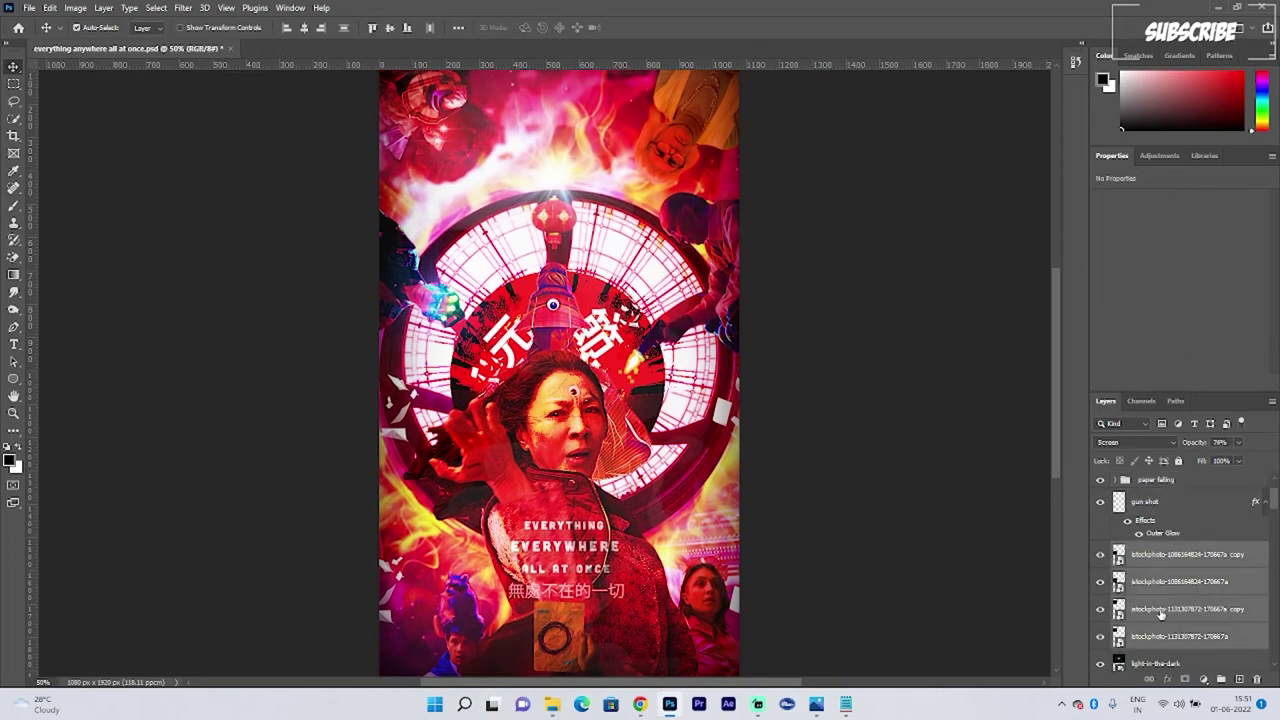
# Step: Group the stock-photo light layers with light-in-the-dark as "light" and rename the first one "blue light 1"
pyautogui.click(1170, 514)
pyautogui.click(1115, 494)
pyautogui.doubleClick(1196, 517)
pyautogui.write('blue light 1')
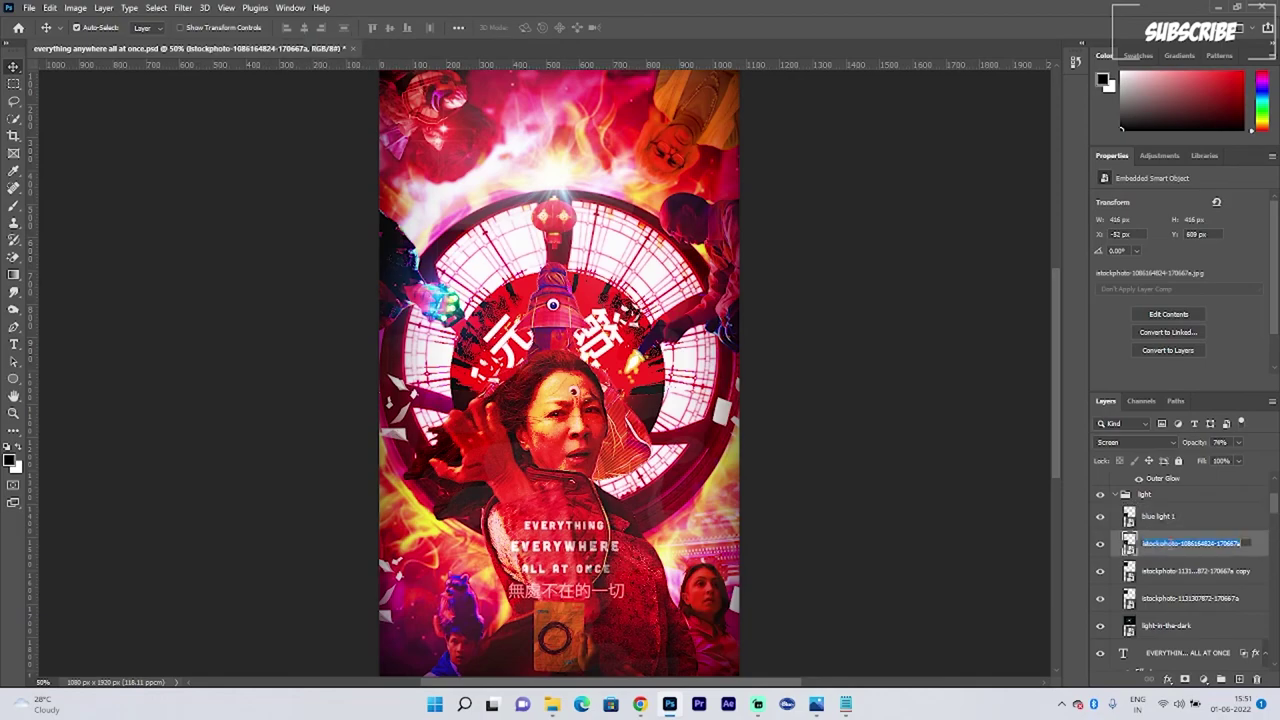
# Step: Rename the remaining stock-photo light layers "blue light 2", "red light 1" and "red light 2"
pyautogui.doubleClick(1171, 543)
pyautogui.write('blue light 2')
pyautogui.doubleClick(1172, 571)
pyautogui.write('red light 1')
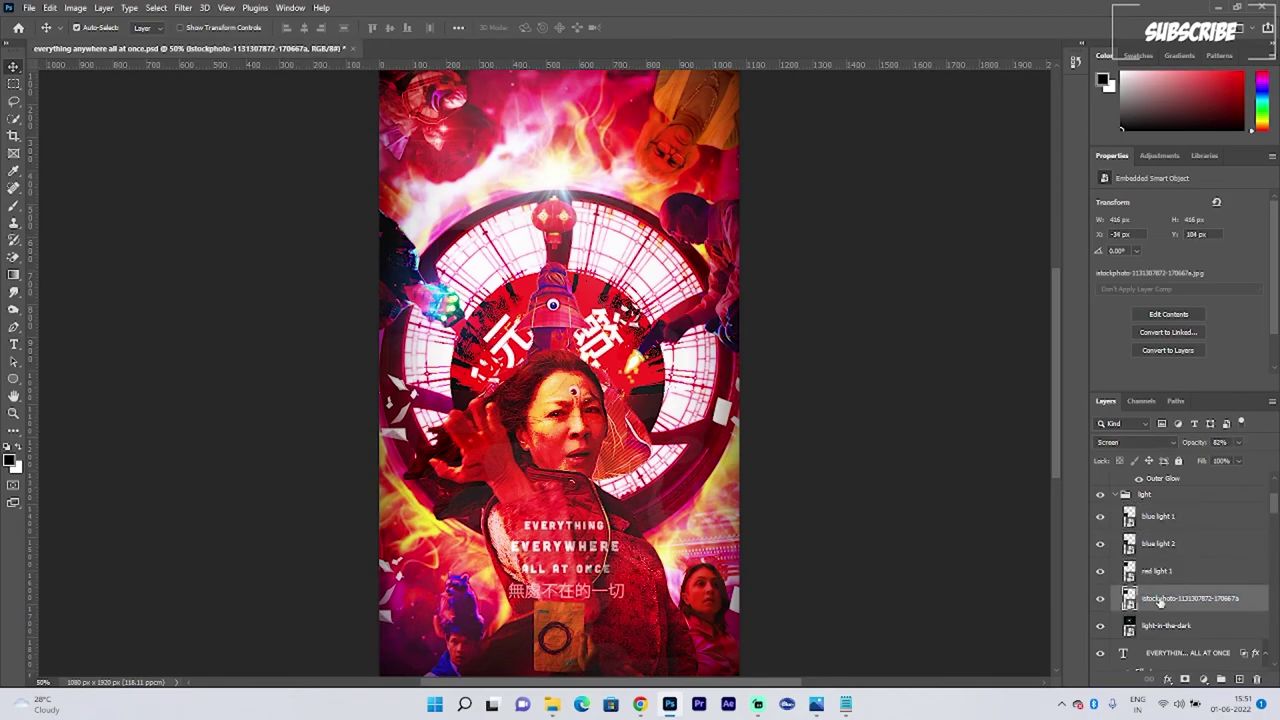
pyautogui.doubleClick(1160, 600)
pyautogui.write('red light 2')
pyautogui.press('Return')
# Step: Collapse the light group, then group the Color Fill 6, blue and red fill layers as "sold color"
pyautogui.scroll(3, 1155, 625)
pyautogui.click(1112, 579)
pyautogui.scroll(-5, 1190, 590)
pyautogui.click(1196, 538)
pyautogui.keyDown('shift'); pyautogui.click(1196, 594); pyautogui.keyUp('shift')
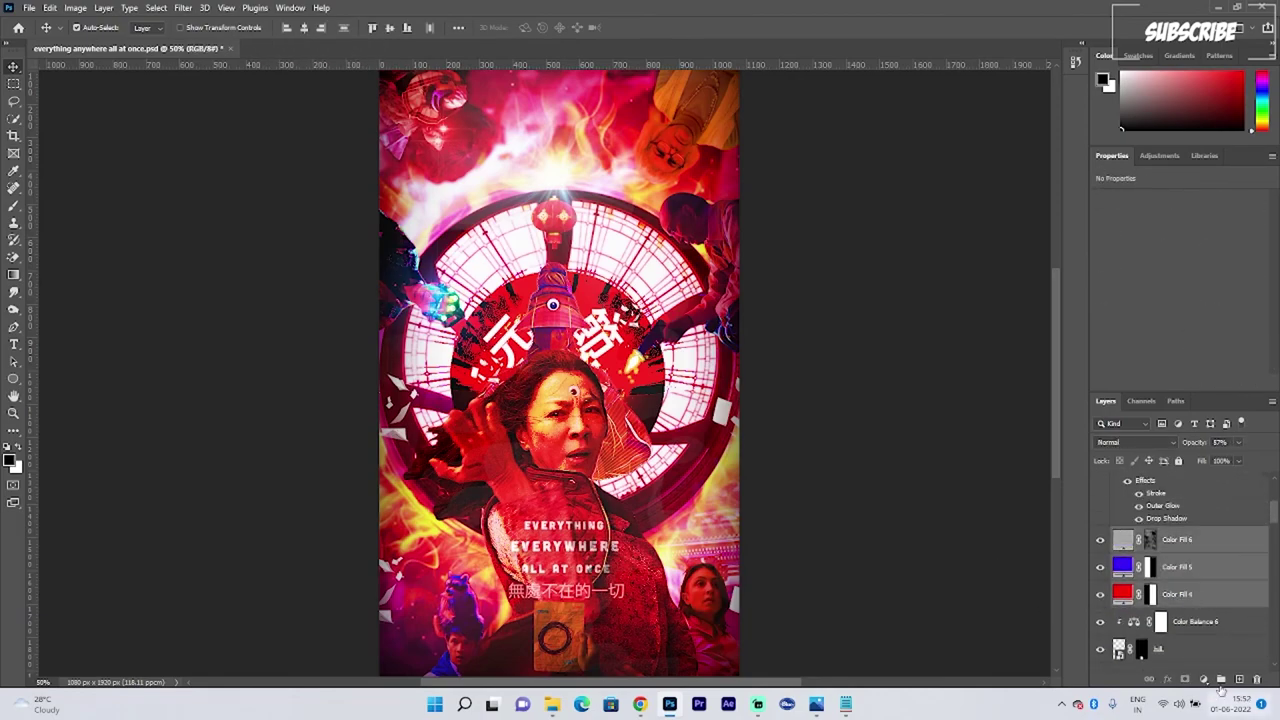
pyautogui.hotkey('ctrl', 'g')
pyautogui.doubleClick(1155, 535)
pyautogui.write('sold color')
# Step: Group the central woman's layers above the racon 2 layer and name the group "evelyn"
pyautogui.scroll(-3, 1226, 560)
pyautogui.scroll(-6, 1226, 560)
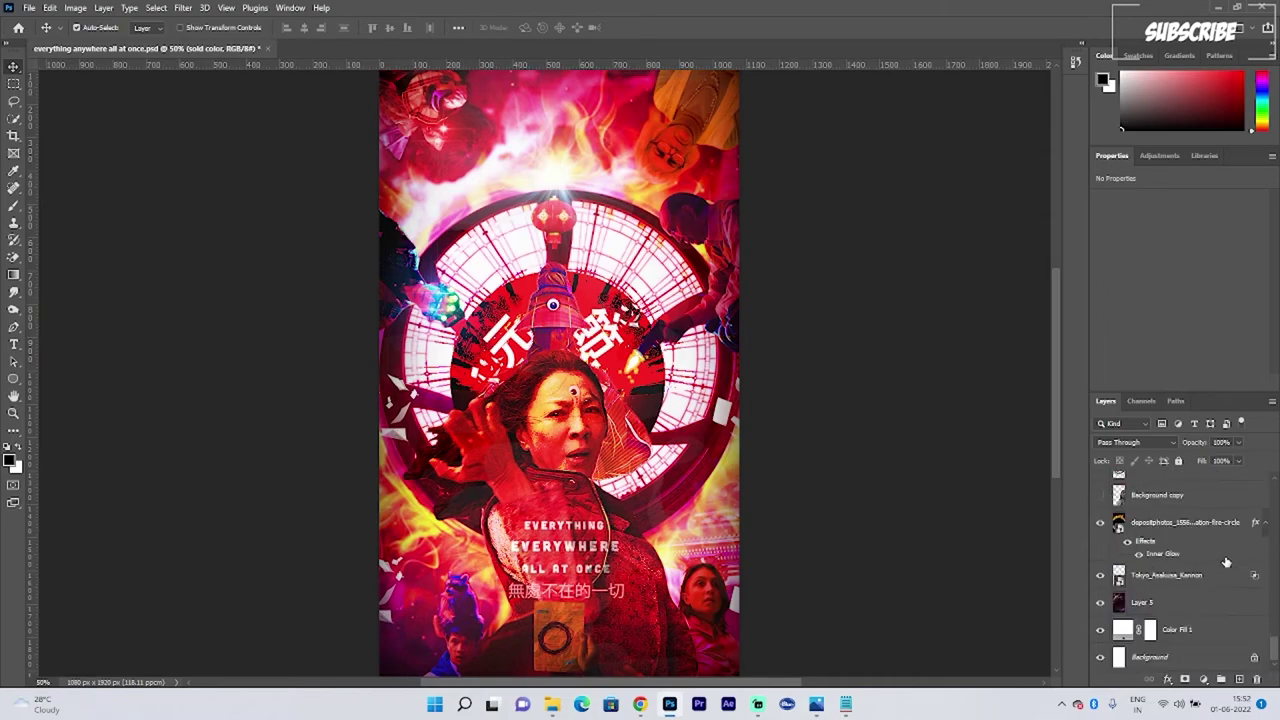
pyautogui.click(1160, 519)
pyautogui.scroll(-3, 1203, 606)
pyautogui.keyDown('shift'); pyautogui.click(1193, 518); pyautogui.keyUp('shift')
pyautogui.hotkey('ctrl', 'g')
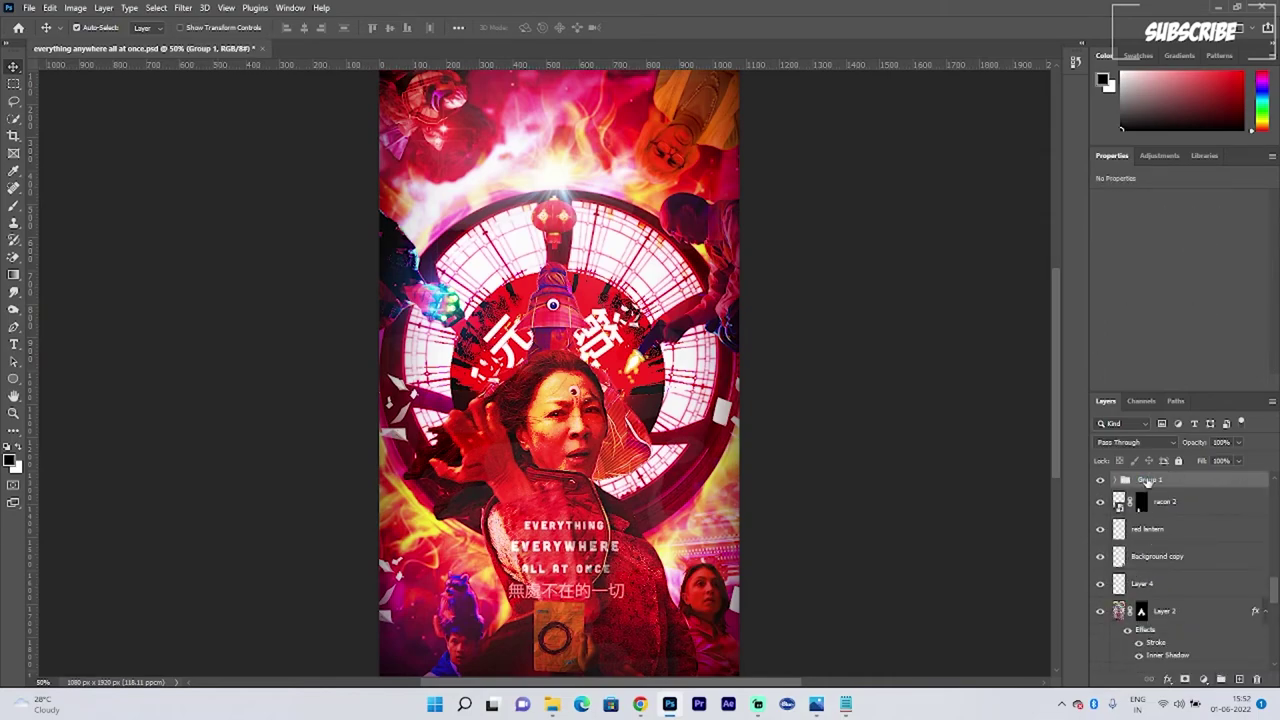
pyautogui.press('Return')
# Step: Put the racon 2 layer in its own group named "racoon"
pyautogui.click(1163, 503)
pyautogui.click(1221, 679)
pyautogui.doubleClick(1150, 497)
pyautogui.write('racoon')
pyautogui.press('Return')
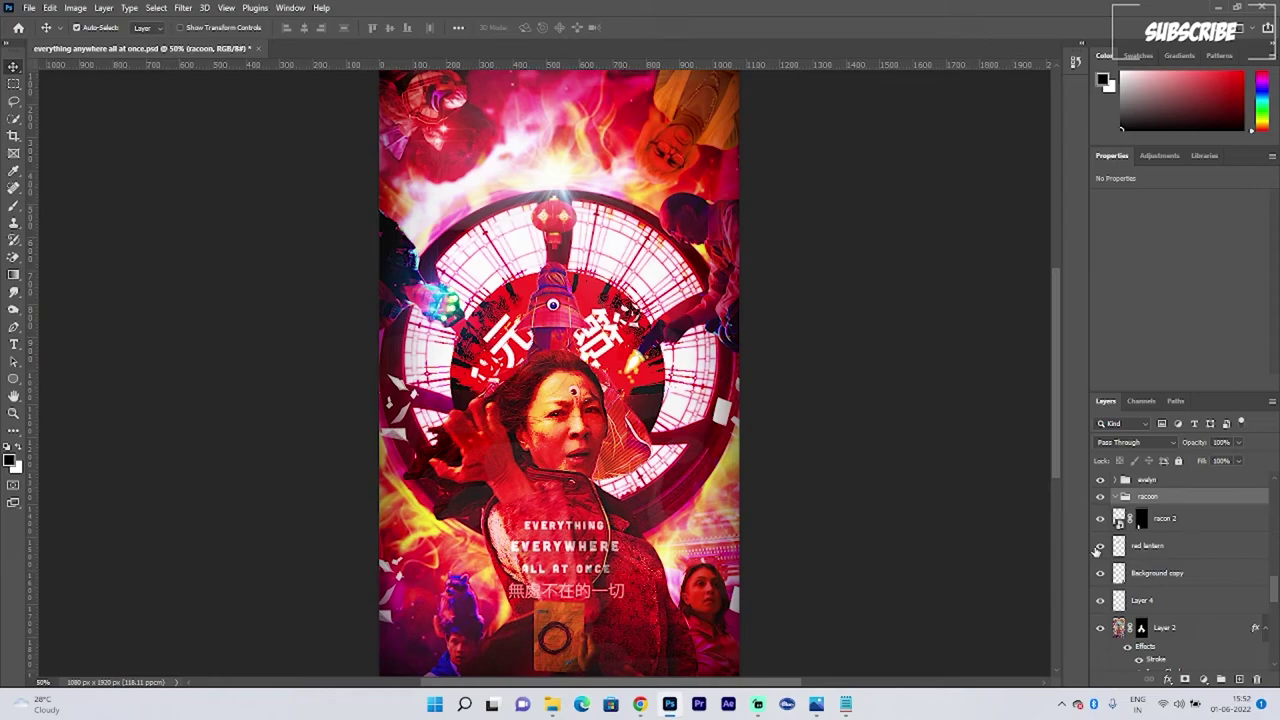
# Step: Identify the Background copy layer below red lantern by toggling its visibility and rename it "joy girlfriend"
pyautogui.click(1148, 546)
pyautogui.click(1101, 574)
pyautogui.click(1101, 575)
pyautogui.doubleClick(1156, 573)
pyautogui.write('joy girlfriend')
pyautogui.press('Return')
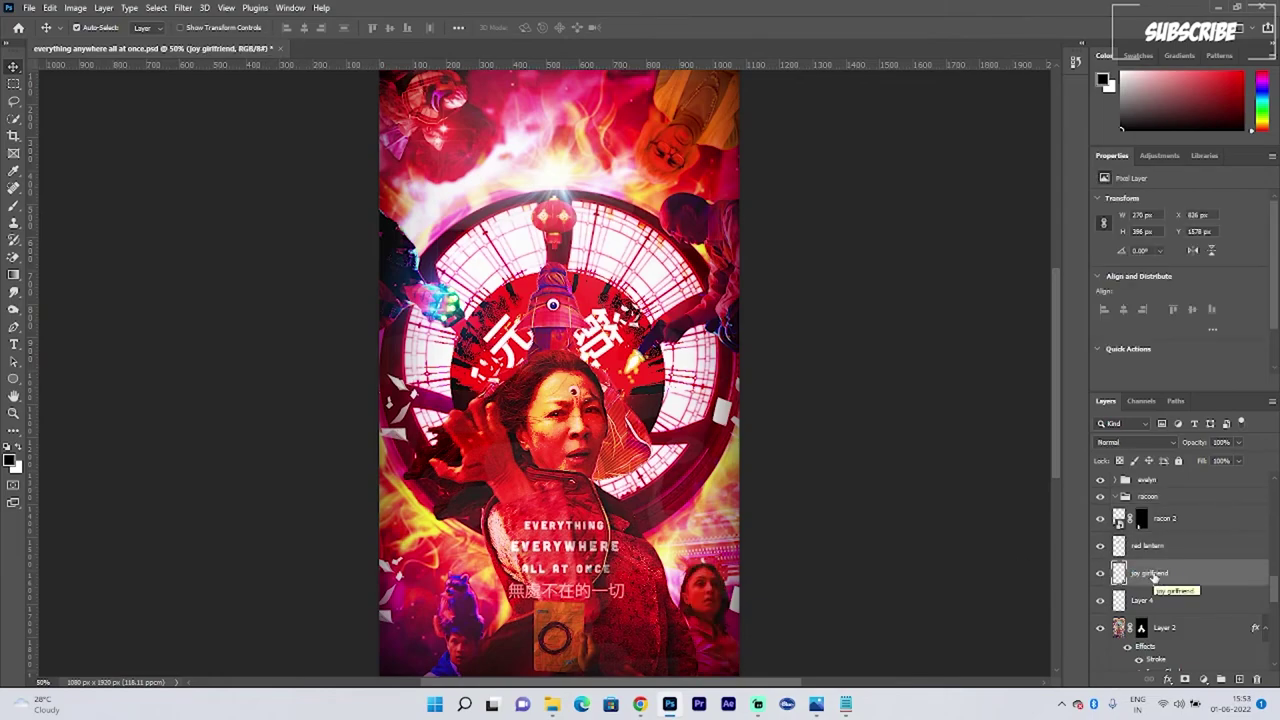
# Step: Put Layer 2 in its own group named "vilain mediation" and collapse the group
pyautogui.keyDown('shift'); pyautogui.click(1150, 546); pyautogui.keyUp('shift')
pyautogui.keyDown('shift'); pyautogui.click(1147, 601); pyautogui.keyUp('shift')
pyautogui.keyDown('ctrl'); pyautogui.click(1150, 549); pyautogui.keyUp('ctrl')
pyautogui.hotkey('ctrl', 'g')
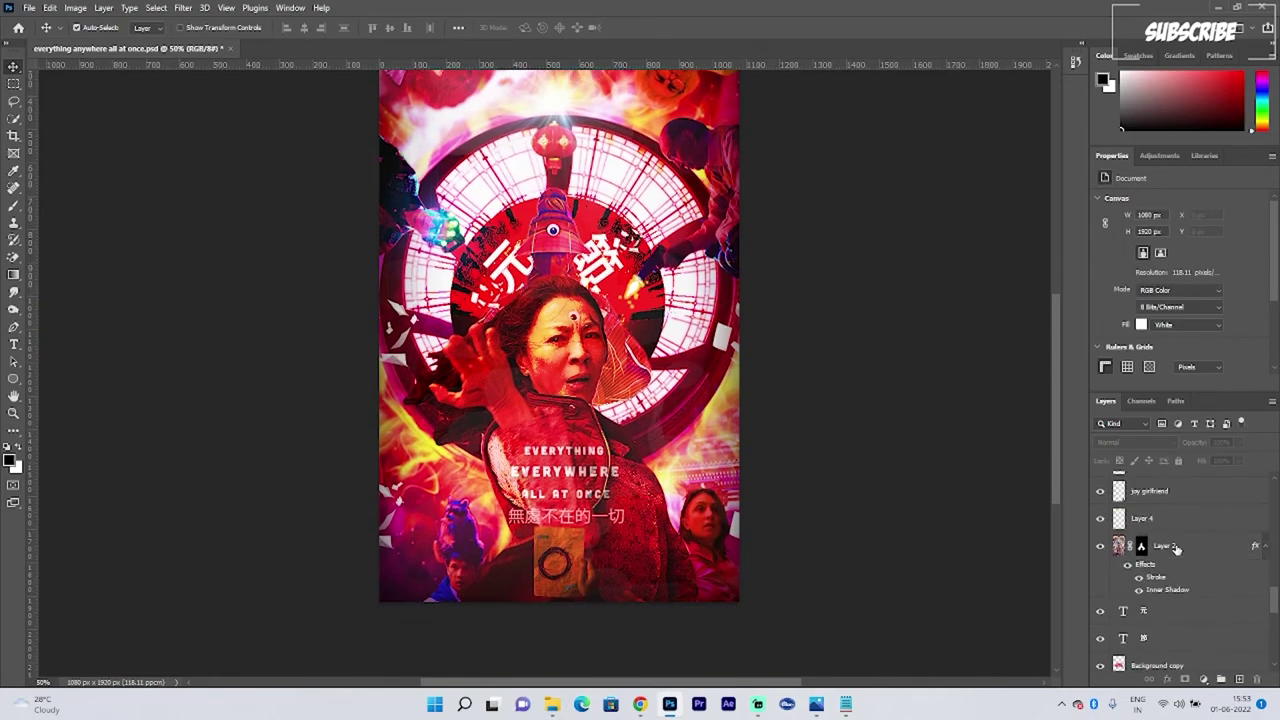
pyautogui.doubleClick(1145, 540)
pyautogui.write('villain medallion')
pyautogui.press('Return')
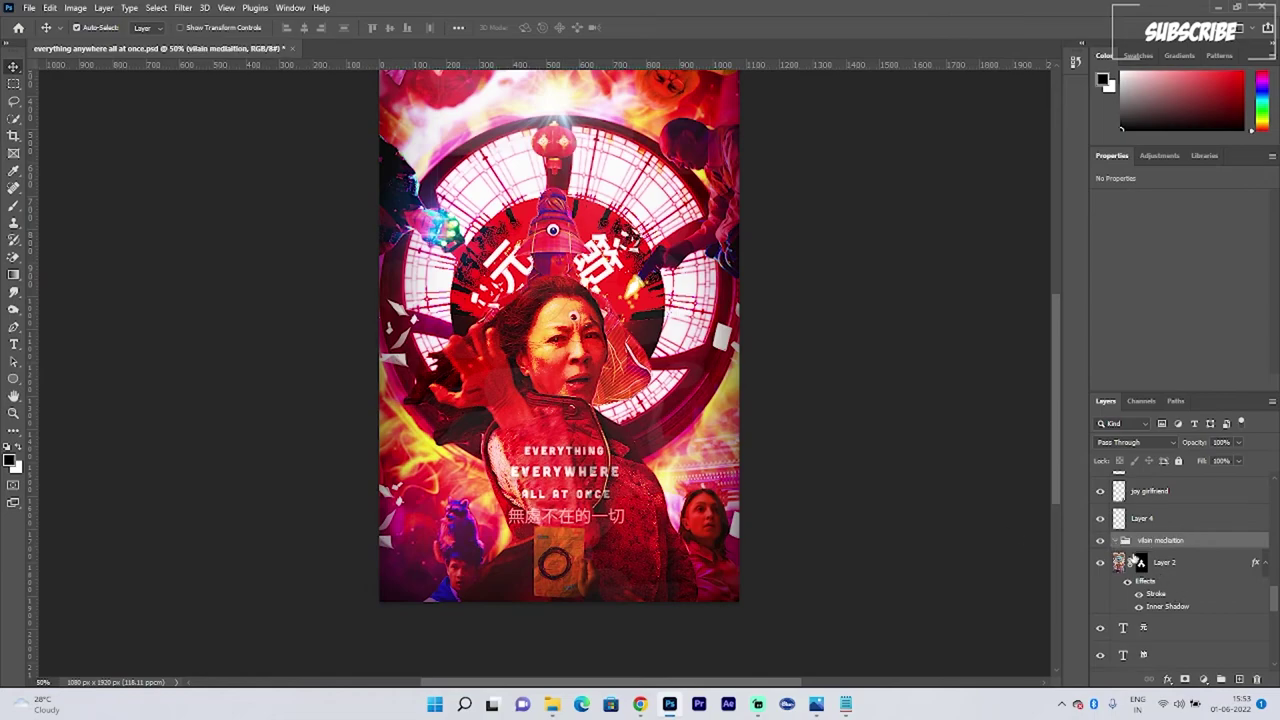
pyautogui.click(1115, 540)
# Step: Group the two single Chinese character text layers and name the group "metaverse"
pyautogui.click(1145, 563)
pyautogui.keyDown('shift'); pyautogui.click(1145, 589); pyautogui.keyUp('shift')
pyautogui.click(1221, 679)
pyautogui.doubleClick(1152, 558)
pyautogui.write('metaverse')
pyautogui.press('Return')
# Step: Group Color Fill 3, Color Fill 2 and Layer 3 and name the group "dr strange windows"
pyautogui.scroll(-5, 1205, 601)
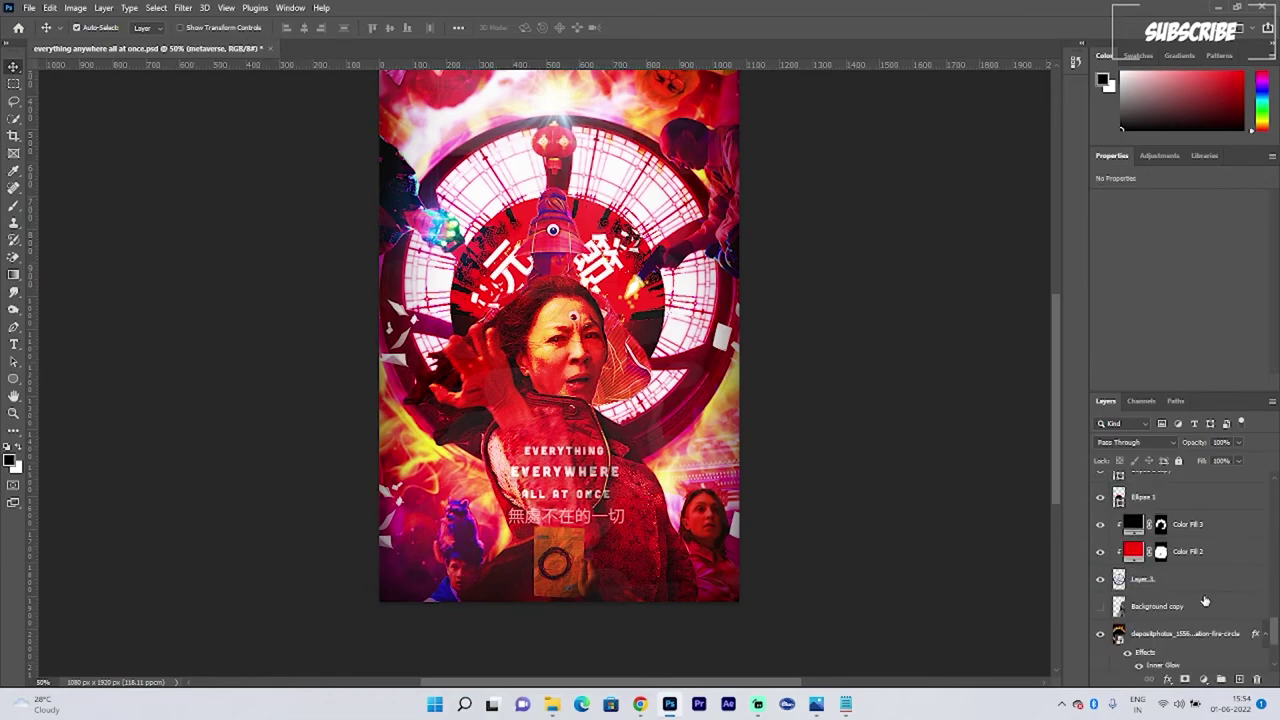
pyautogui.click(1190, 524)
pyautogui.keyDown('shift'); pyautogui.click(1180, 579); pyautogui.keyUp('shift')
pyautogui.click(1221, 679)
pyautogui.doubleClick(1150, 519)
pyautogui.write('dr strange windows')
pyautogui.press('Return')
# Step: Group the fire-circle, Tokyo_Asakusa_Kannon and Layer 5 layers and name the group "BG effects"
pyautogui.click(1165, 568)
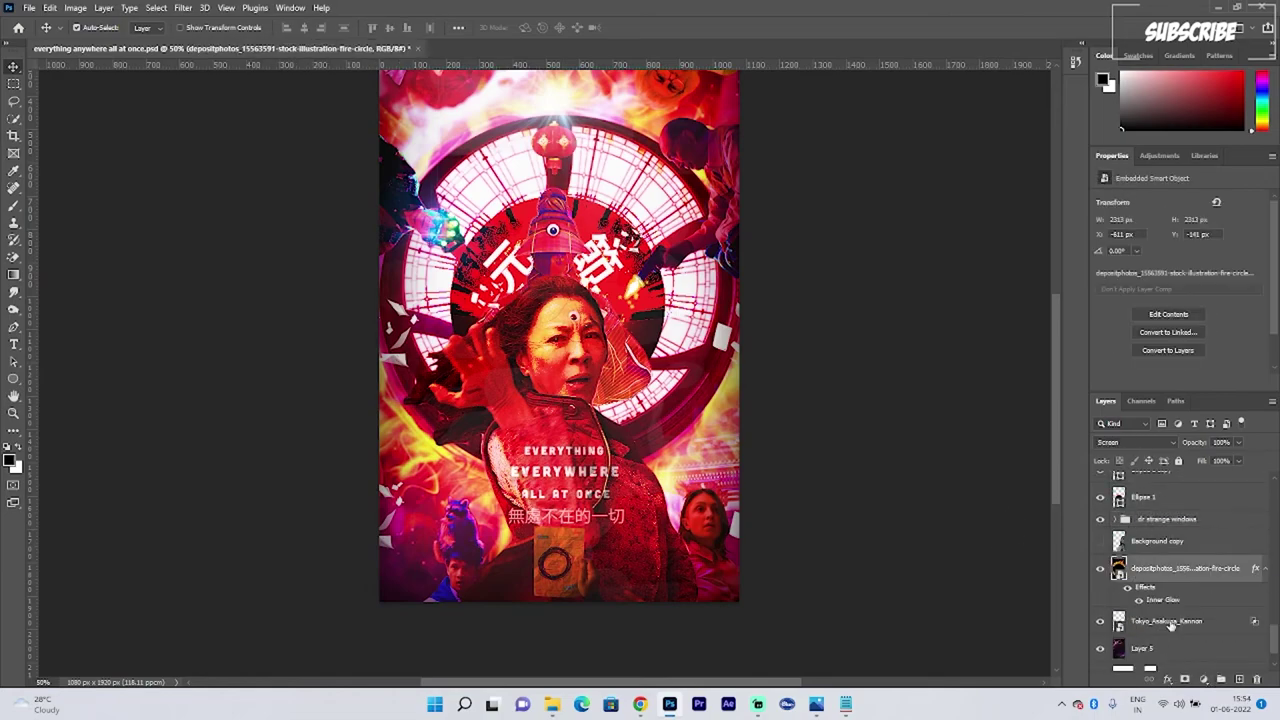
pyautogui.keyDown('ctrl'); pyautogui.click(1171, 623); pyautogui.keyUp('ctrl')
pyautogui.keyDown('ctrl'); pyautogui.click(1160, 648); pyautogui.keyUp('ctrl')
pyautogui.click(1221, 680)
pyautogui.doubleClick(1150, 607)
pyautogui.write('BG effects')
pyautogui.press('Return')
# Step: Delete the hidden Background copy layer between the dr strange windows and BG effects groups
pyautogui.doubleClick(1101, 586)
pyautogui.click(1160, 586)
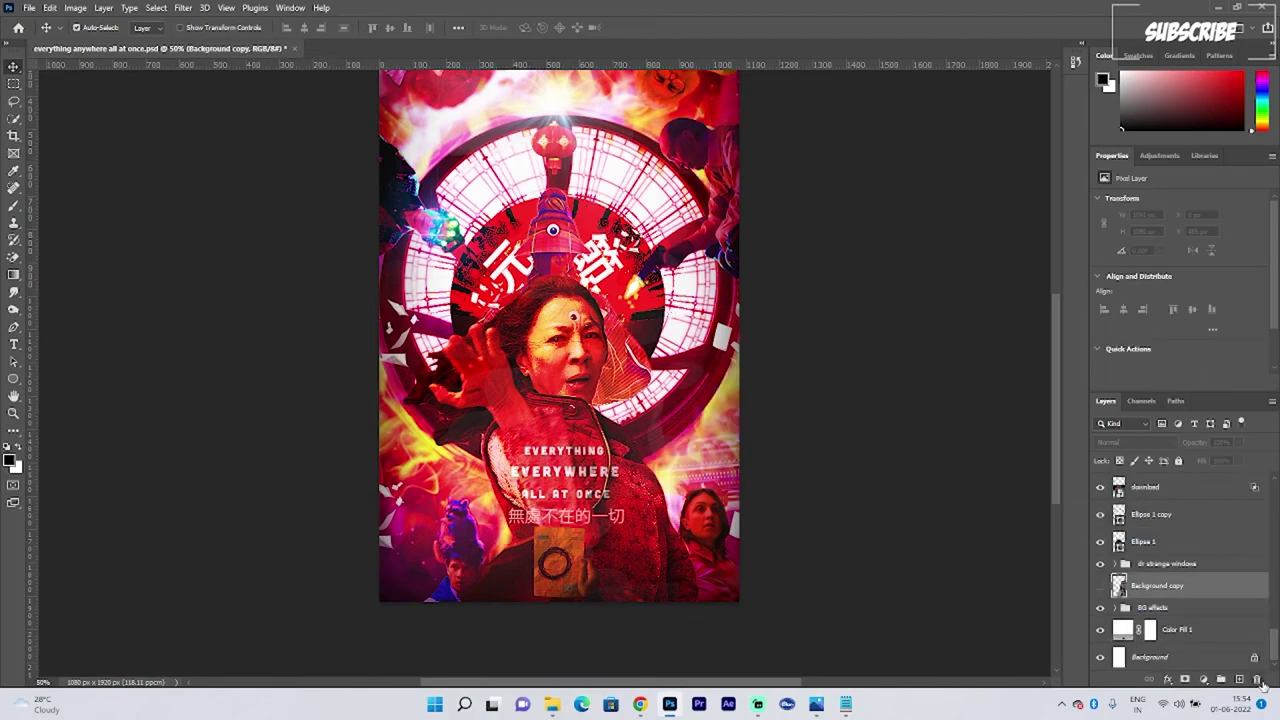
pyautogui.click(1259, 681)
# Step: Group Background copy, download, Ellipse 1 copy and Ellipse 1 and name the group "eclipse effect"
pyautogui.scroll(2, 1148, 604)
pyautogui.click(1099, 543)
pyautogui.click(1099, 543)
pyautogui.click(1150, 546)
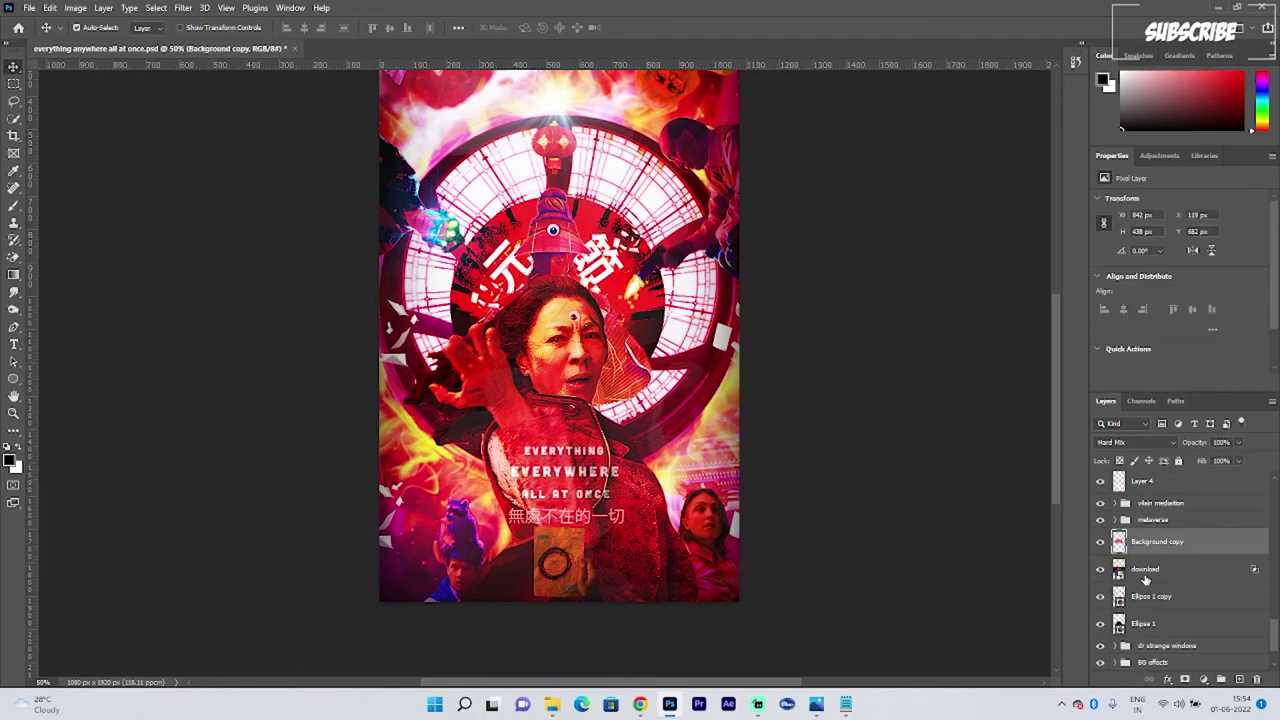
pyautogui.hotkey('ctrl', 'g')
pyautogui.write('t')
pyautogui.press('Return')
# Step: Group the layers directly above the evelyn group and name the new group "joy"
pyautogui.scroll(8, 1191, 571)
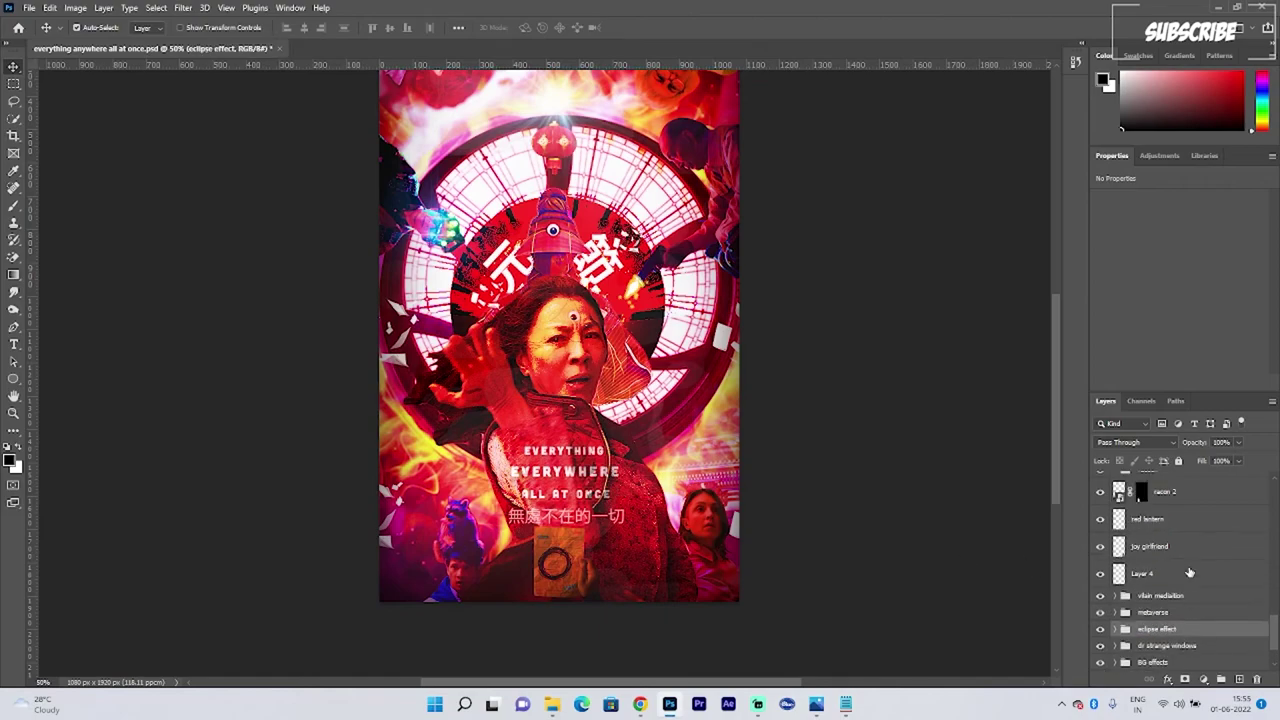
pyautogui.click(1190, 543)
pyautogui.keyDown('shift'); pyautogui.click(1191, 606); pyautogui.keyUp('shift')
pyautogui.hotkey('ctrl', 'g')
pyautogui.doubleClick(1150, 537)
pyautogui.write('joy')
# Step: Group the layers of the upside-down figure in the yellow jacket and name the group "curtis"
pyautogui.scroll(2, 1150, 541)
pyautogui.click(1099, 544)
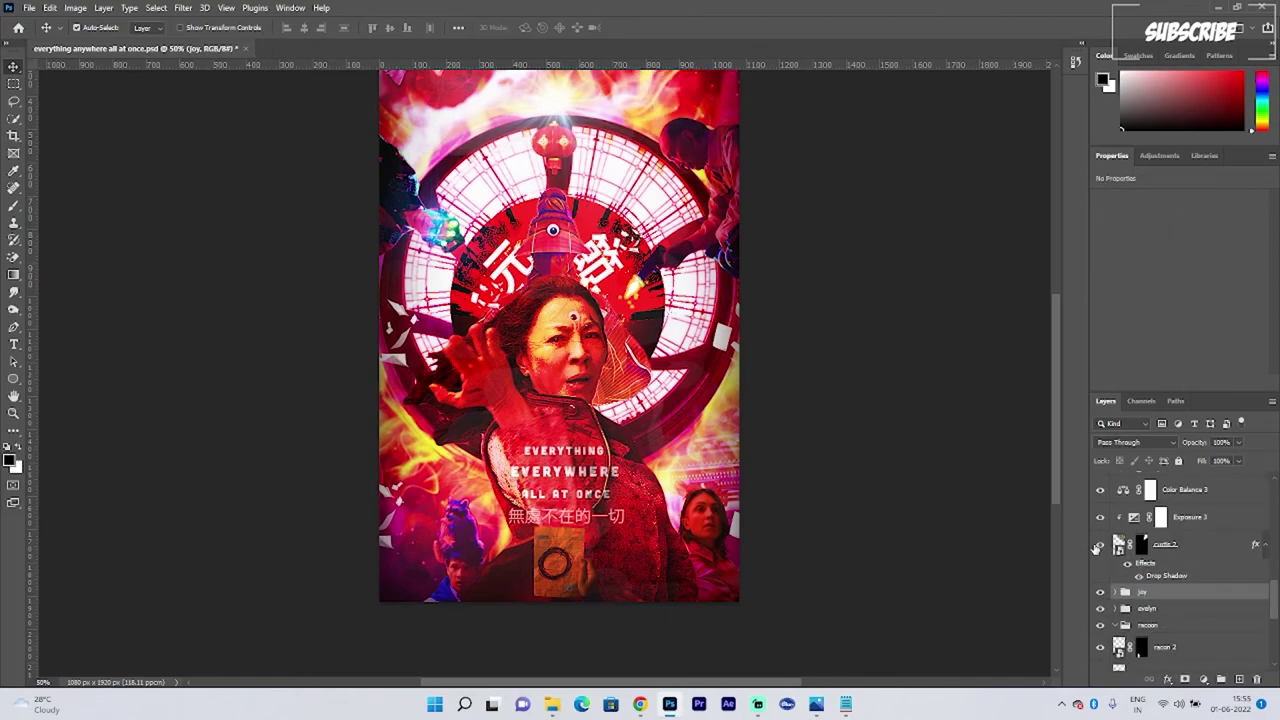
pyautogui.click(1099, 544)
pyautogui.scroll(2, 1185, 550)
pyautogui.click(1191, 548)
pyautogui.click(1178, 385)
pyautogui.keyDown('shift'); pyautogui.click(1190, 599); pyautogui.keyUp('shift')
pyautogui.click(1221, 679)
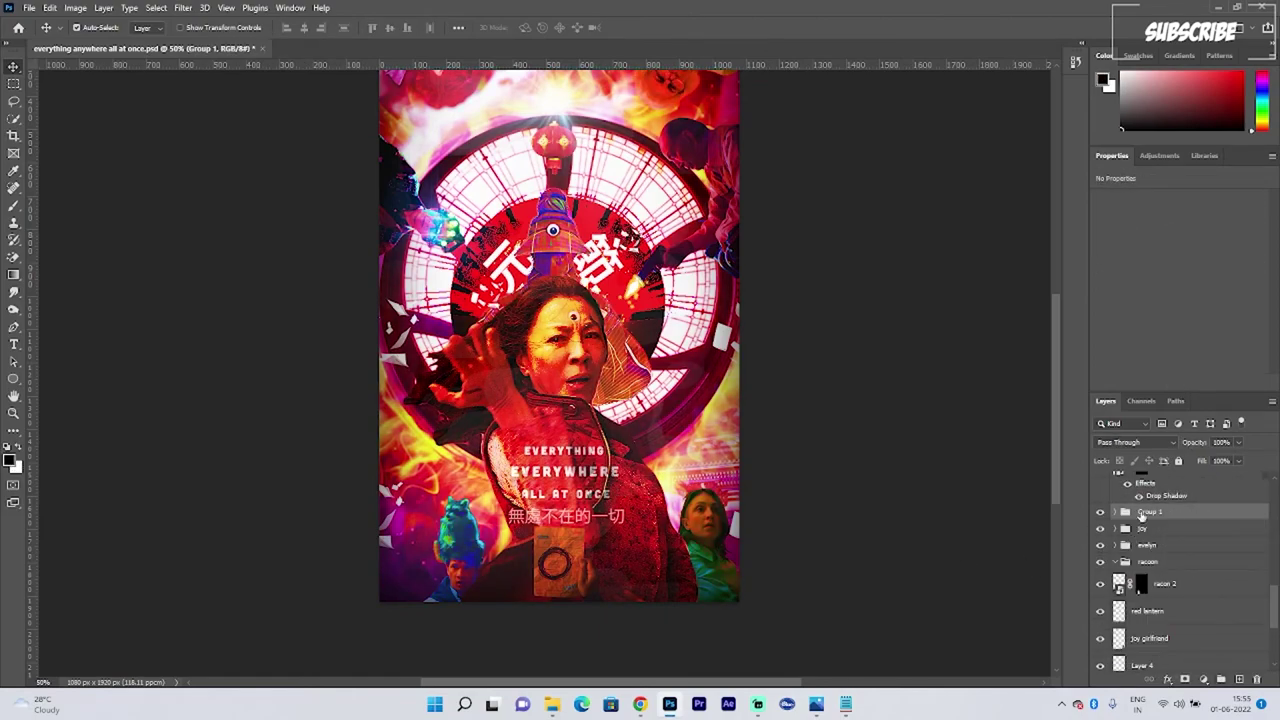
pyautogui.write('curtis')
pyautogui.press('Return')
# Step: Group Color Balance 4, Exposure 1 and the image layer beneath them and name the group "waymond"
pyautogui.scroll(3, 1200, 550)
pyautogui.click(1199, 548)
pyautogui.keyDown('shift'); pyautogui.click(1181, 585); pyautogui.keyUp('shift')
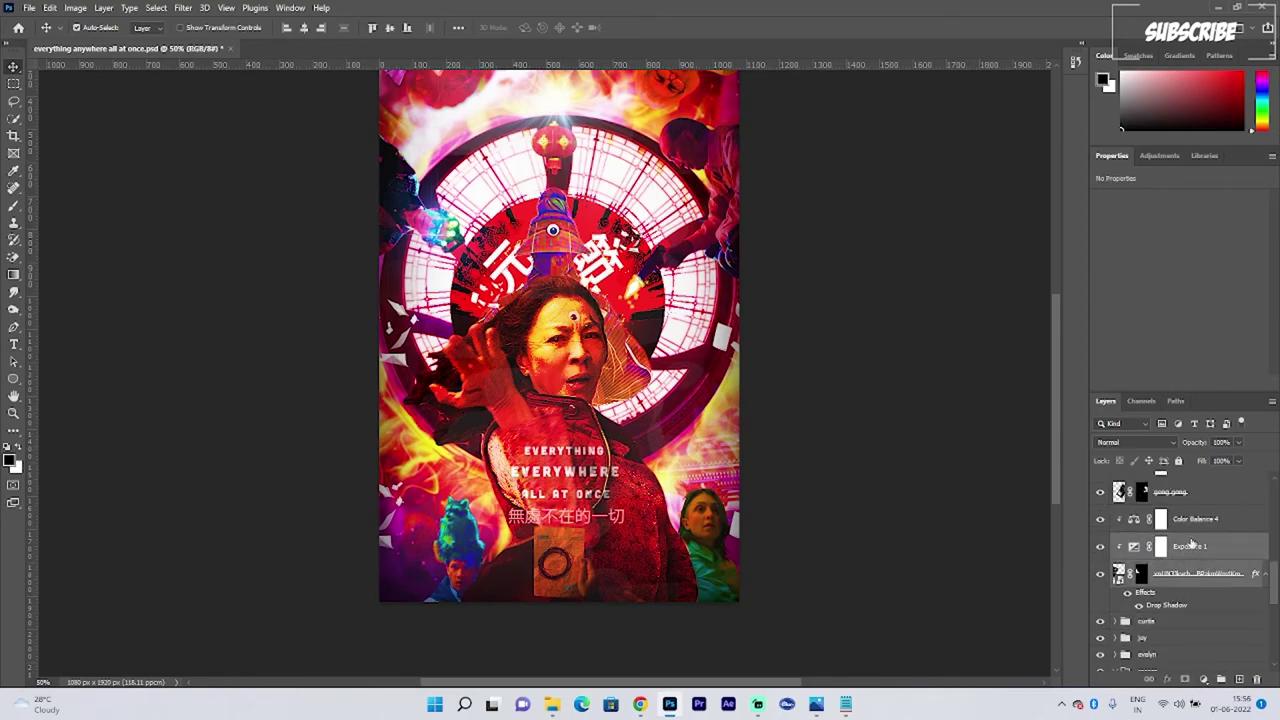
pyautogui.click(1191, 545)
pyautogui.click(1192, 519)
pyautogui.keyDown('shift'); pyautogui.click(1190, 575); pyautogui.keyUp('shift')
pyautogui.click(1221, 679)
pyautogui.doubleClick(1151, 513)
# Step: Group Color Balance 5, Exposure 2 and the gong gong image layer and name the group "gong gong"
pyautogui.scroll(3, 1200, 570)
pyautogui.click(1190, 546)
pyautogui.keyDown('shift'); pyautogui.click(1180, 603); pyautogui.keyUp('shift')
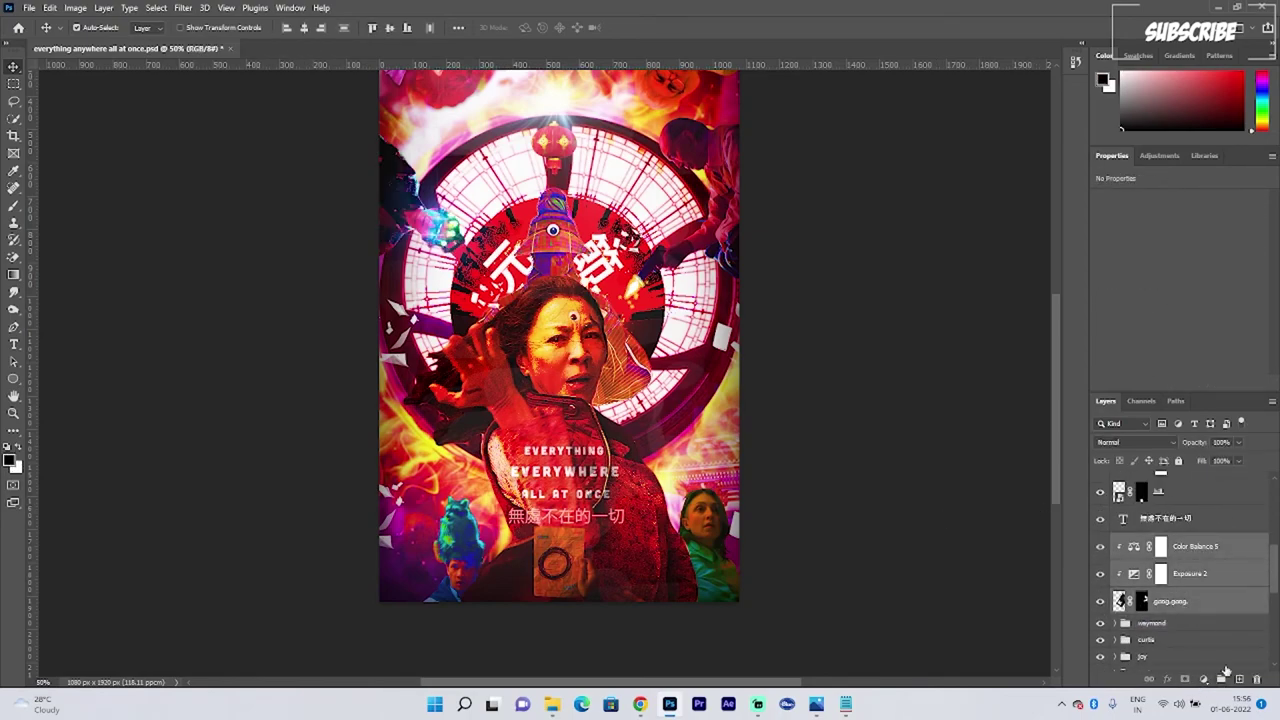
pyautogui.click(1221, 679)
pyautogui.doubleClick(1155, 542)
pyautogui.write('gong gong')
pyautogui.press('Return')
# Step: Put the Chinese title text layer in its own group named "Title in chinese"
pyautogui.click(1165, 519)
pyautogui.click(1221, 679)
pyautogui.doubleClick(1157, 514)
pyautogui.write('Title in chinese')
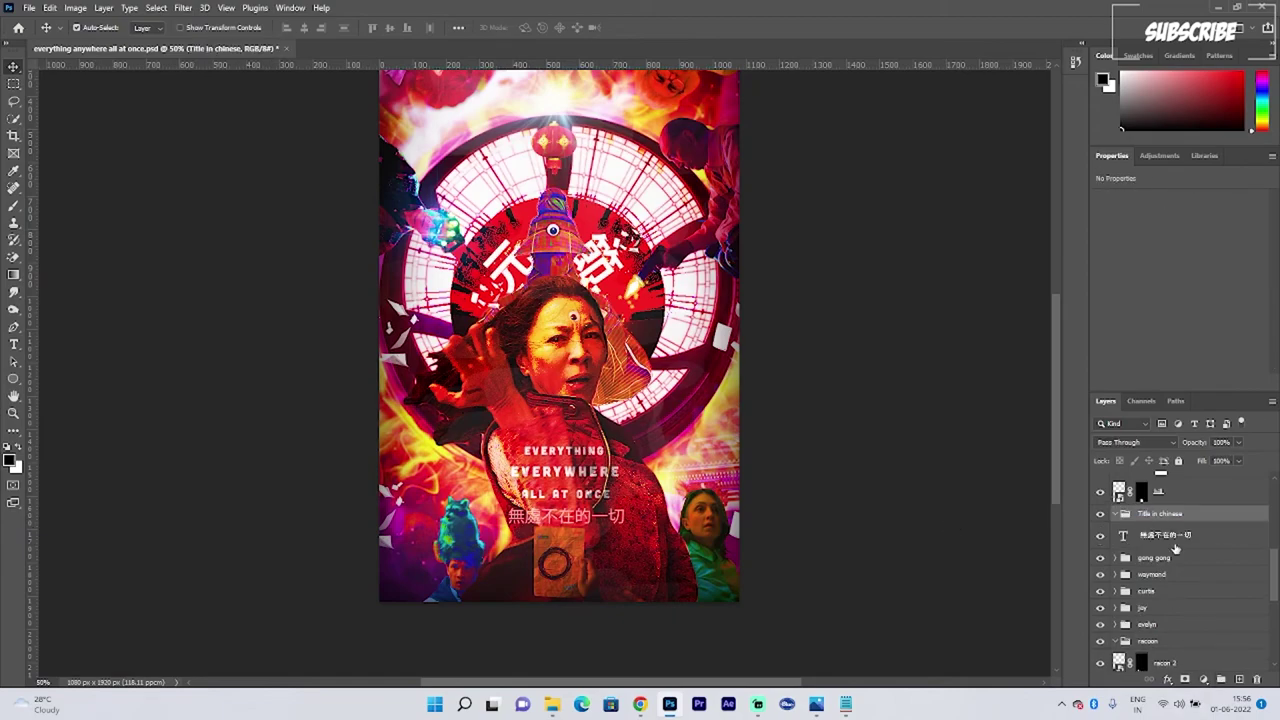
pyautogui.scroll(6, 1176, 547)
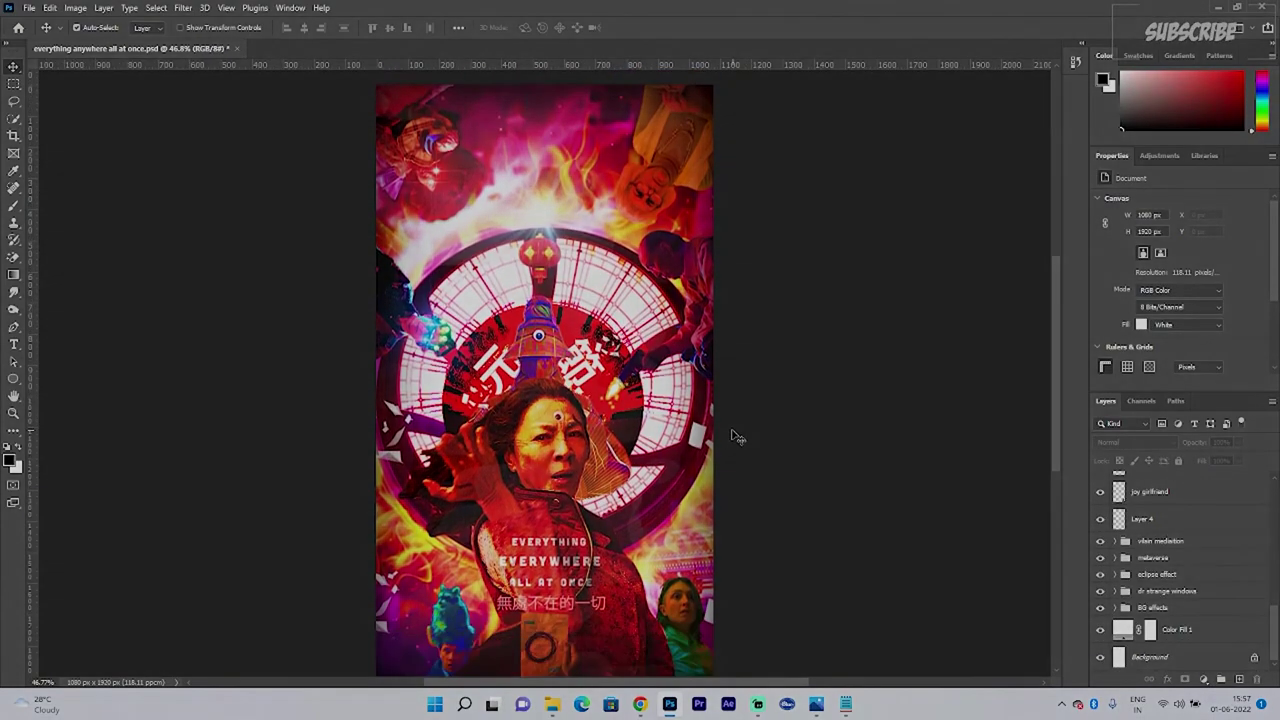
pyautogui.hotkey('ctrl', '-')
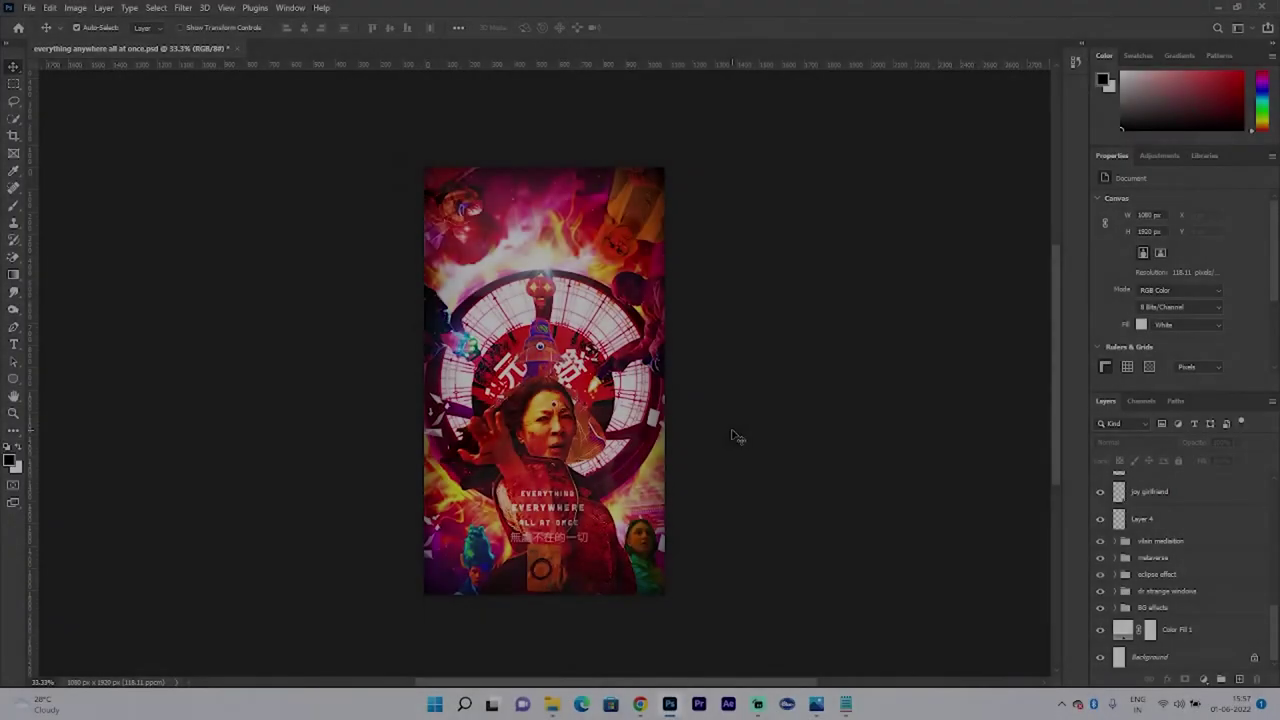